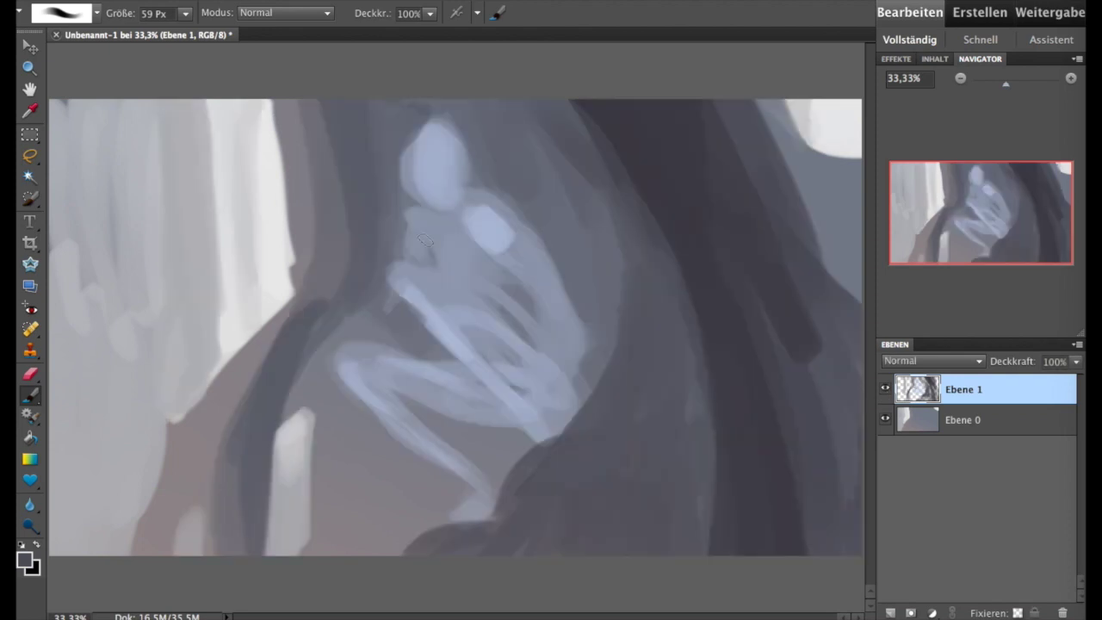
- Paint light strokes over the figure's torso and legs, then merge the painting layer down
mouse_move(320, 308)
left_mouse_down()
mouse_move(339, 291)
mouse_move(311, 304)
mouse_move(390, 302)
mouse_move(299, 301)
left_mouse_up()
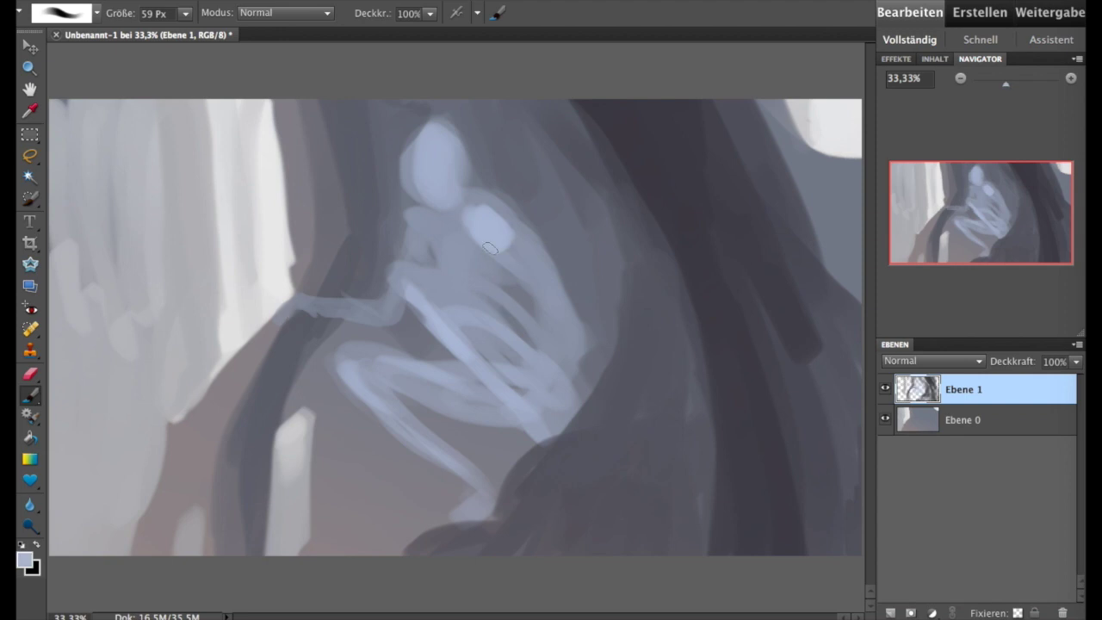
mouse_move(422, 279)
left_mouse_down()
mouse_move(439, 353)
mouse_move(559, 417)
left_mouse_up()
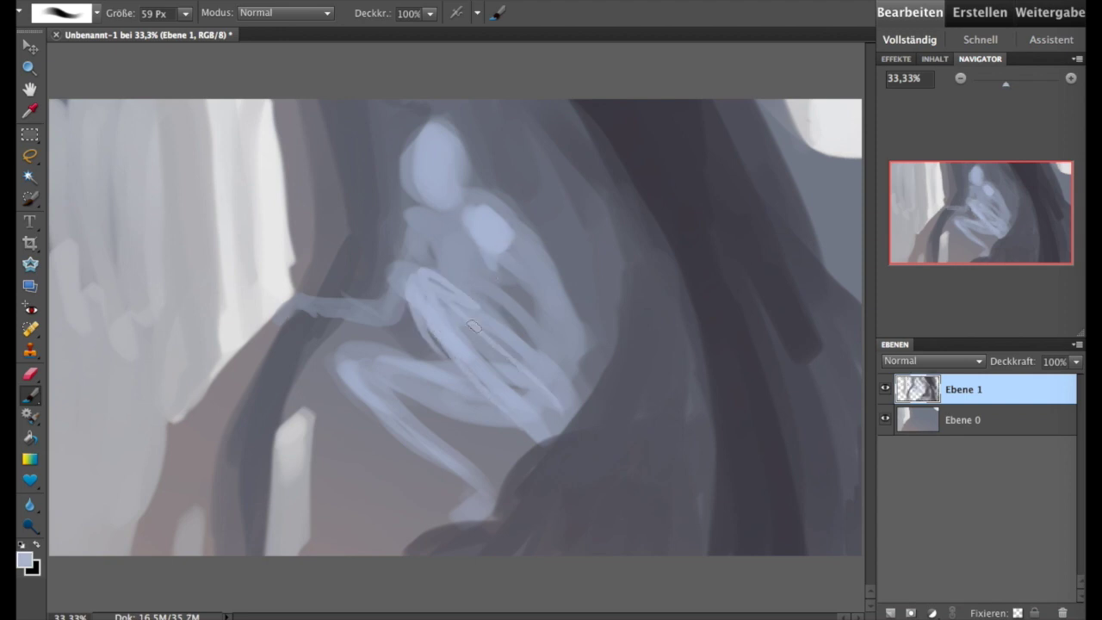
left_click(891, 612)
left_click(925, 421)
key("ctrl+e")
left_click(921, 392)
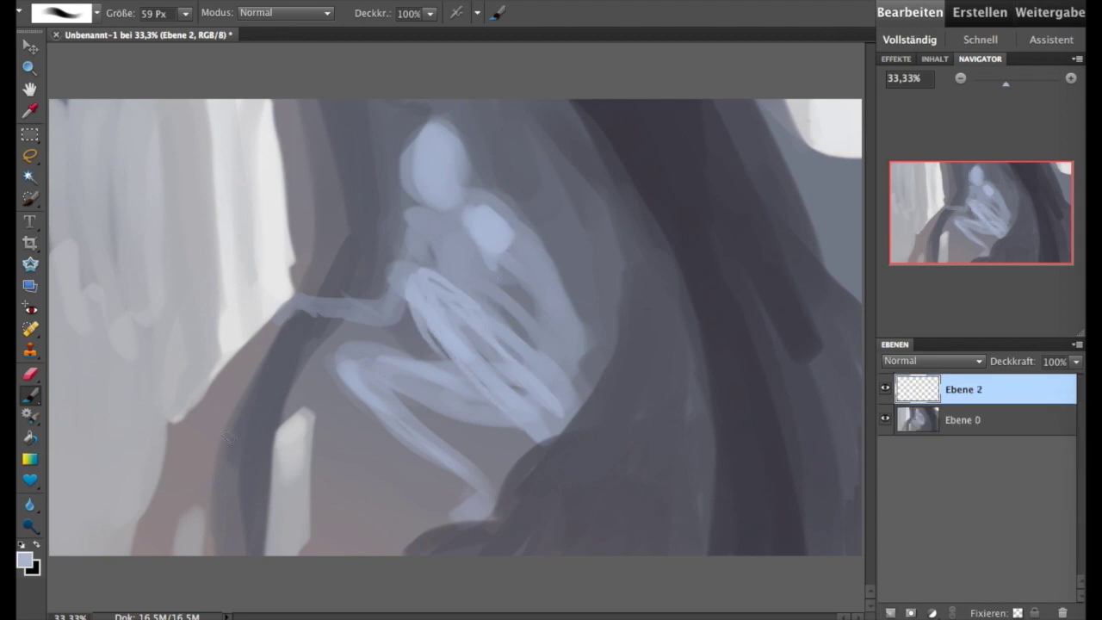
- Sketch a white outline of the head, with ovals on the shoulder and neck
left_click(24, 559)
left_click(365, 355)
left_click(772, 314)
key("b")
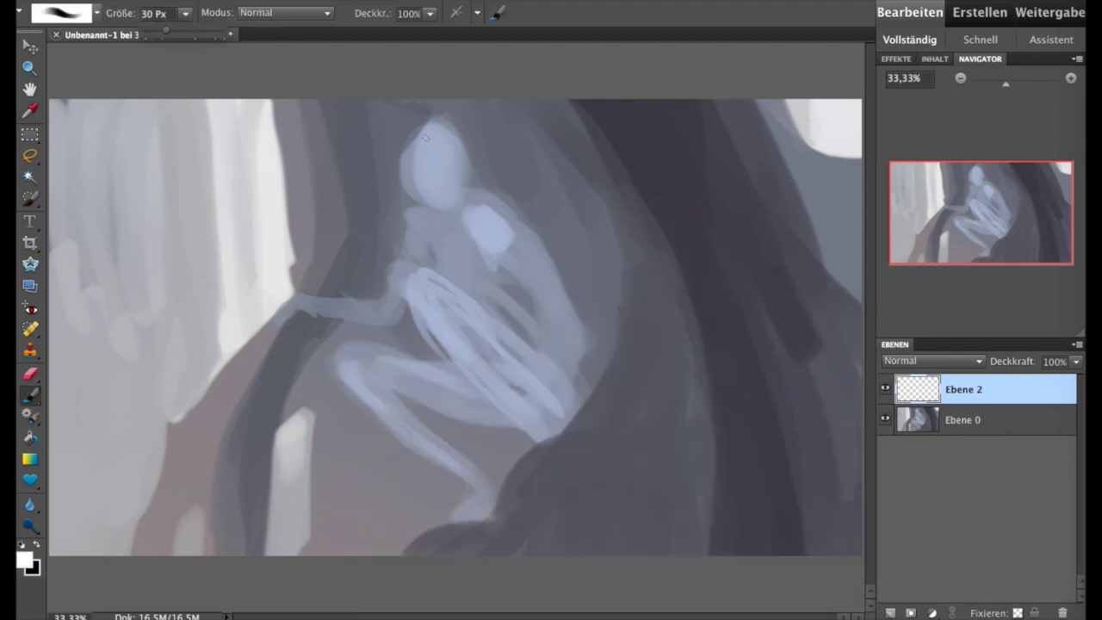
mouse_move(395, 138)
left_mouse_down()
mouse_move(401, 201)
mouse_move(416, 216)
mouse_move(398, 164)
mouse_move(441, 120)
left_mouse_up()
left_click_drag(481, 226, 494, 230)
left_click_drag(401, 207, 403, 212)
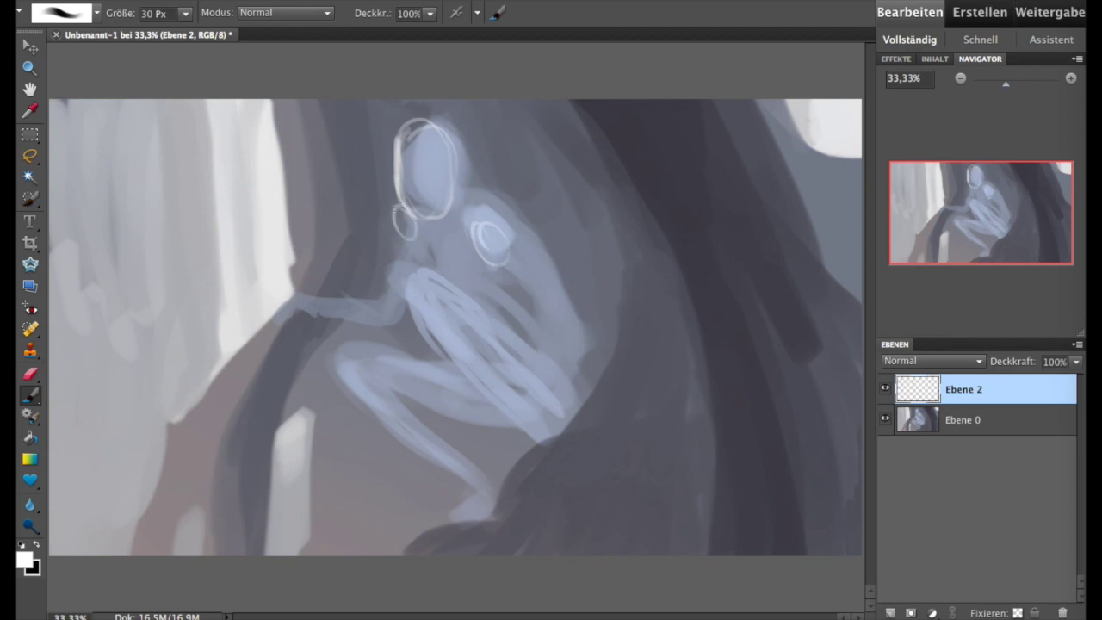
- Delete the white sketch layer, add a fresh empty layer, and set black as the colour
left_click(1062, 612)
left_click(891, 613)
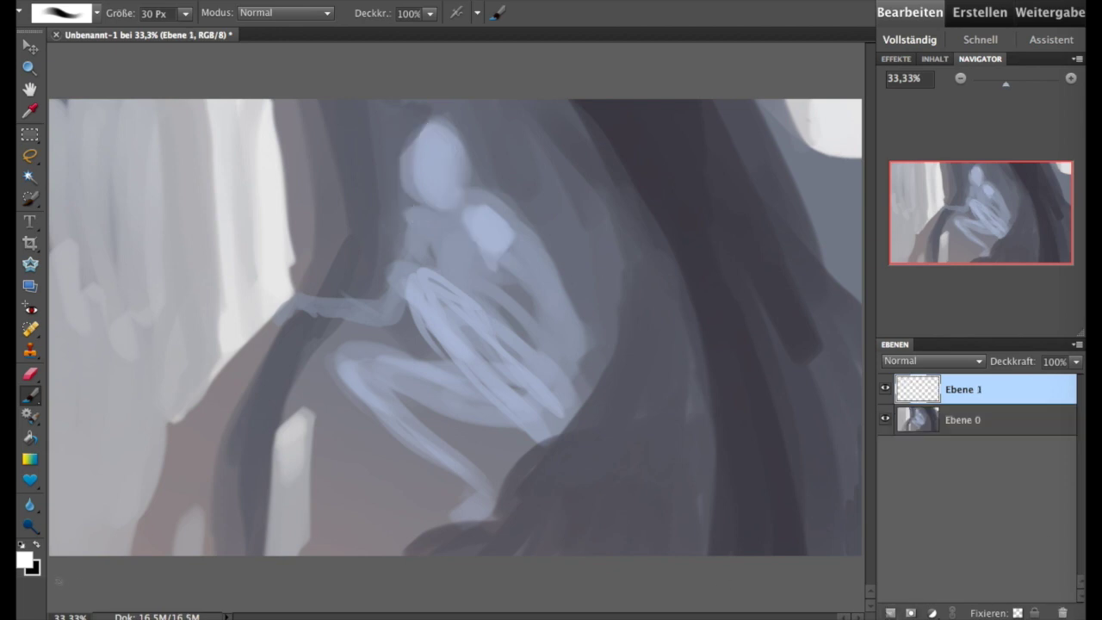
left_click(37, 544)
- Draw thin black lines beside the head and neck with an 11 px brush
left_click_drag(184, 13, 179, 43)
left_click_drag(405, 108, 404, 168)
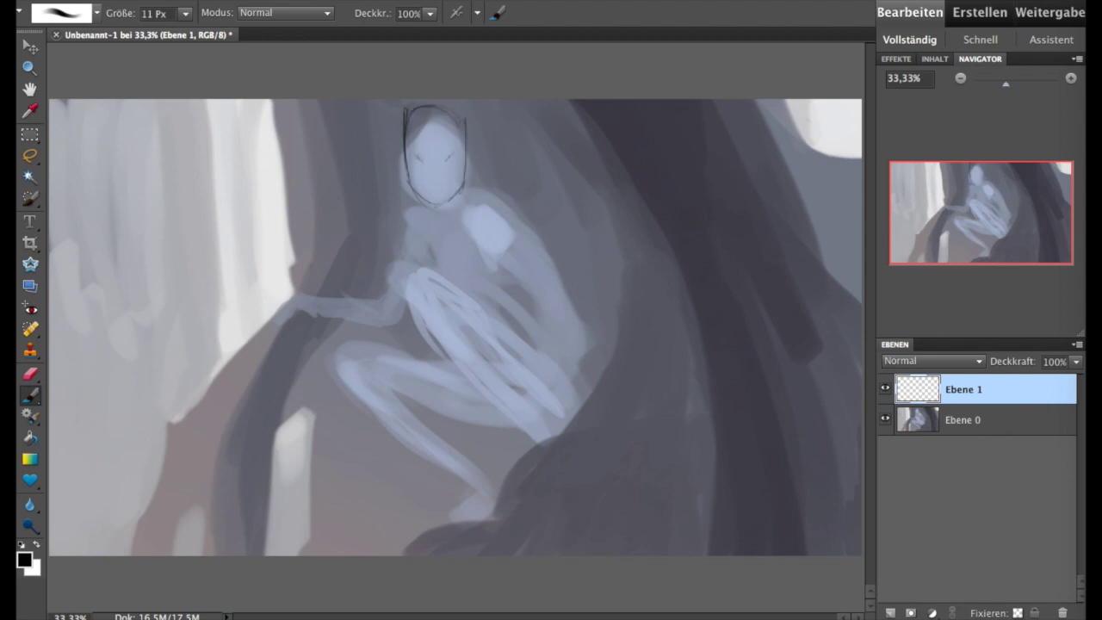
left_click_drag(410, 214, 401, 248)
- Scale the head sketch to 82.9%, reposition it over the figure, and return to the Brush
left_click(31, 48)
left_click_drag(394, 101, 402, 120)
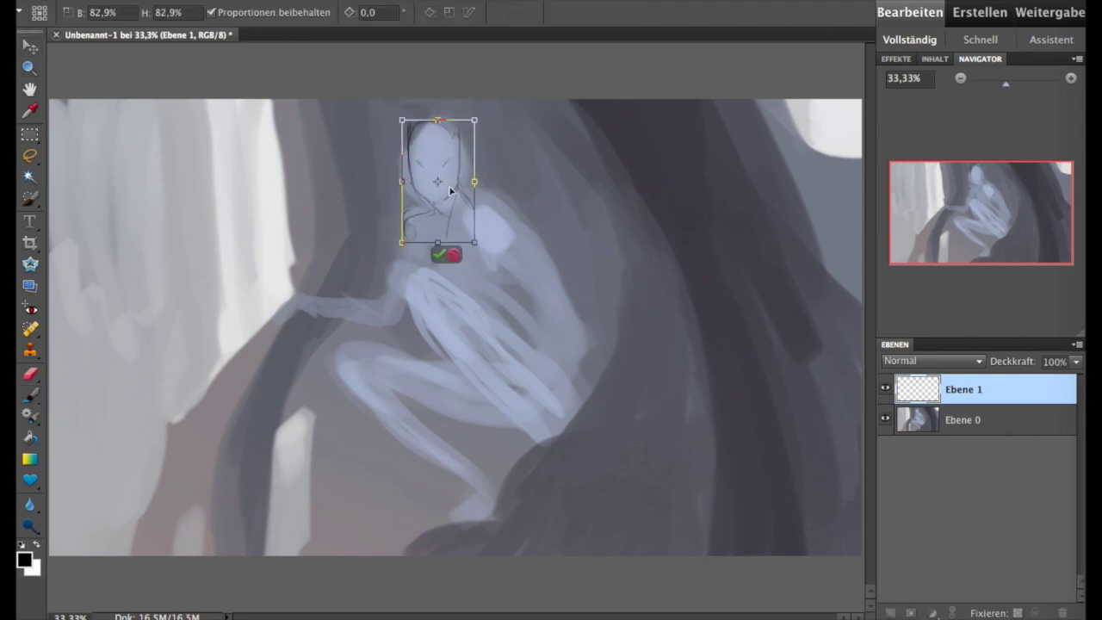
left_click_drag(479, 246, 469, 254)
left_click(439, 261)
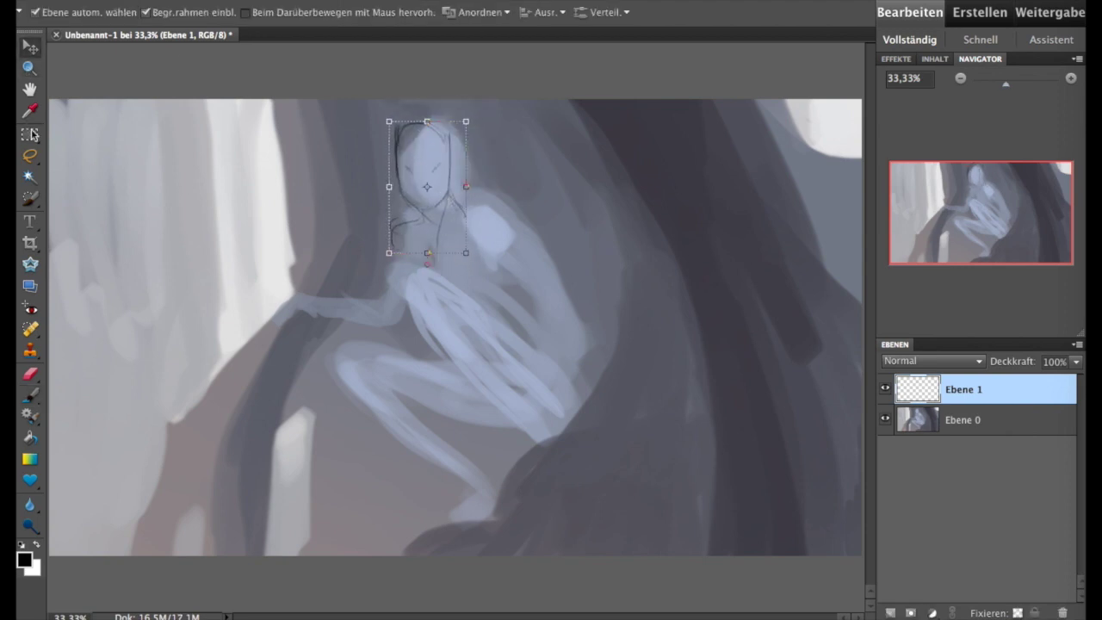
key("m")
left_click(31, 373)
left_click(30, 395)
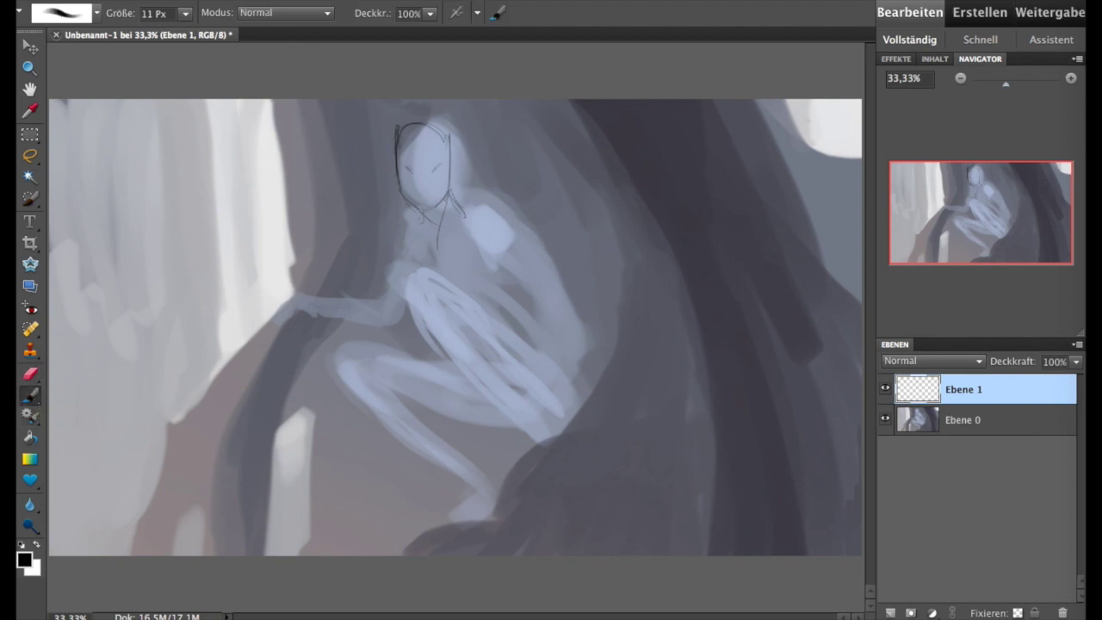
- Sketch the shoulder, belly contour and outstretched hand, erasing and redrawing the fingers
mouse_move(471, 215)
left_mouse_down()
mouse_move(492, 245)
mouse_move(506, 305)
left_mouse_up()
mouse_move(526, 234)
left_mouse_down()
mouse_move(569, 361)
mouse_move(569, 349)
left_mouse_up()
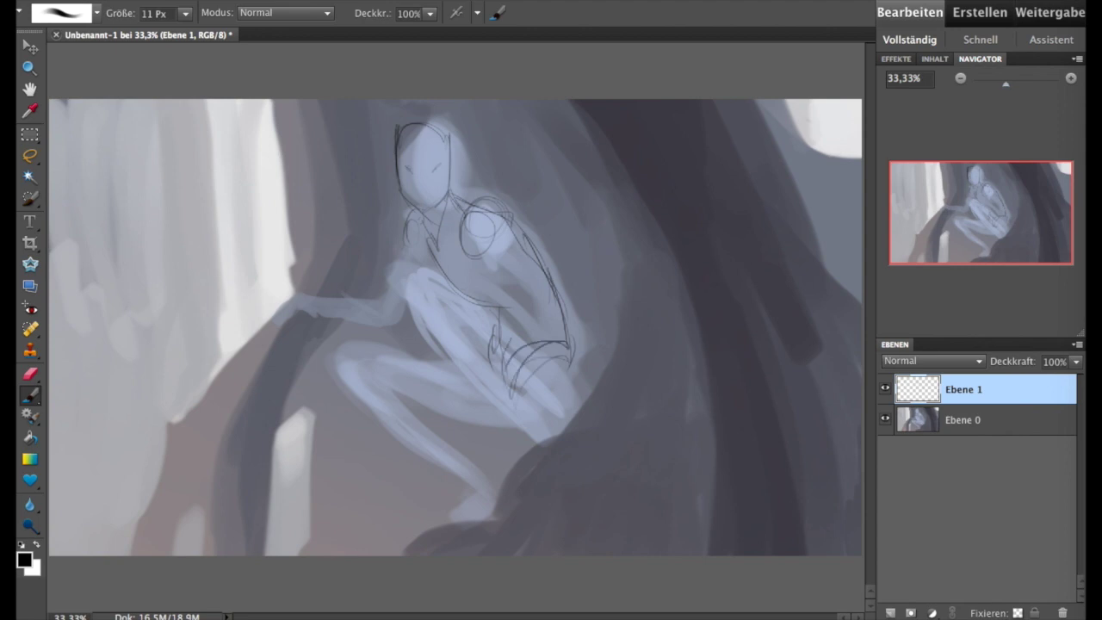
mouse_move(346, 265)
left_mouse_down()
mouse_move(379, 327)
mouse_move(384, 293)
left_mouse_up()
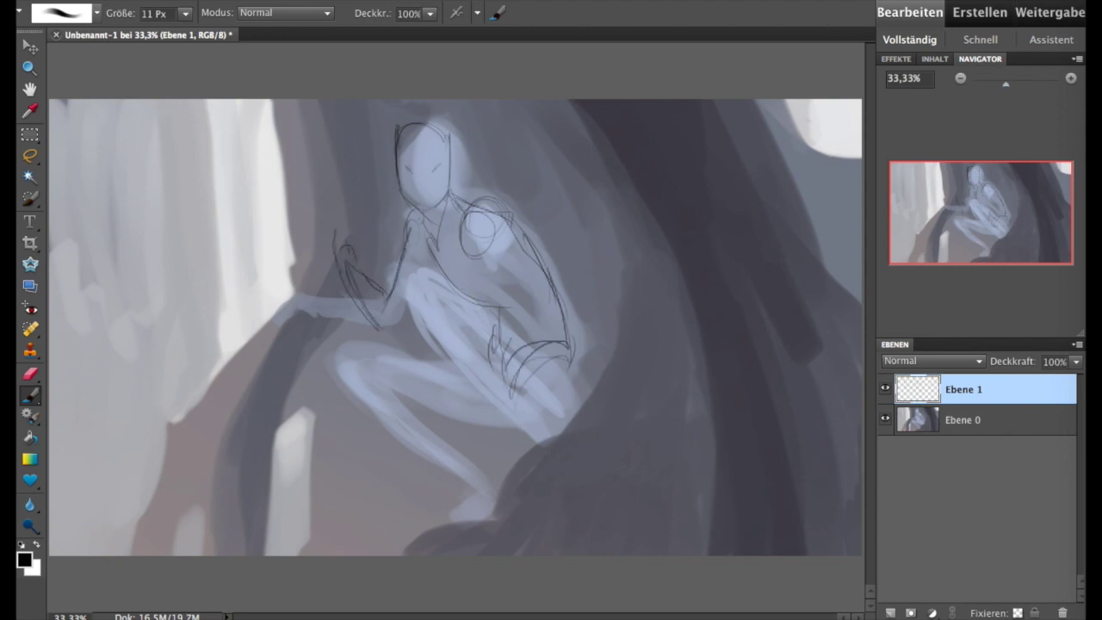
key("e")
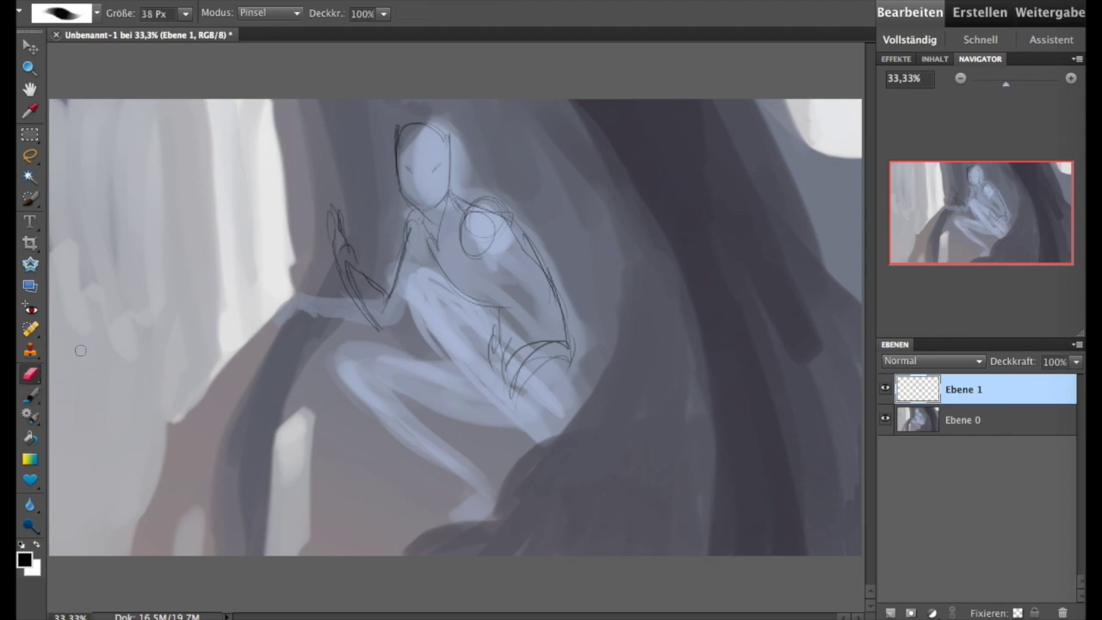
left_click_drag(340, 259, 365, 319)
key("b")
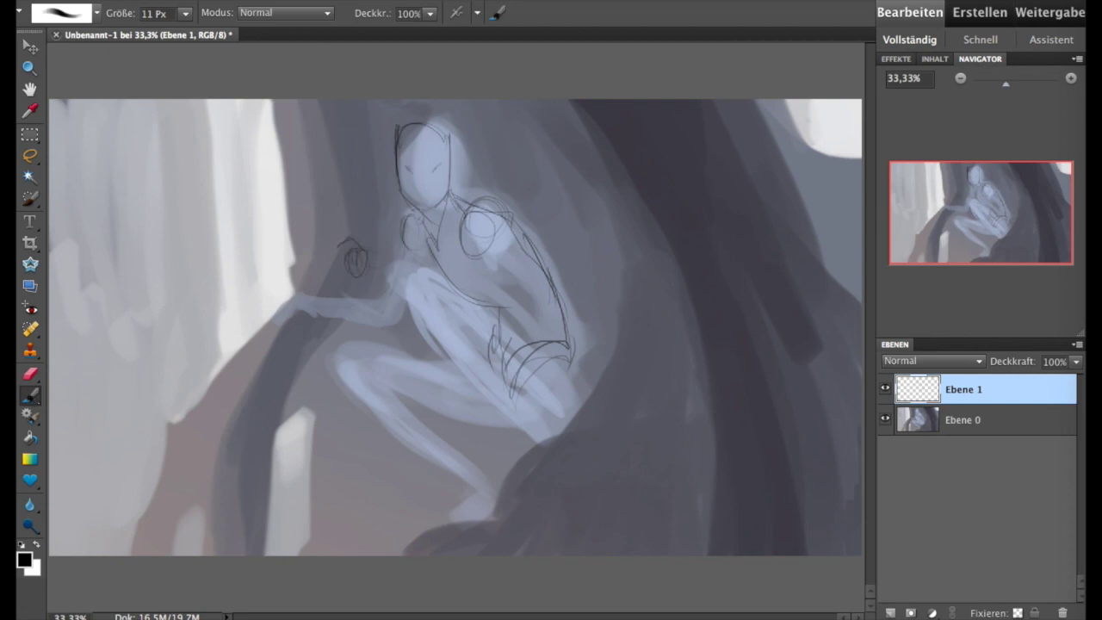
mouse_move(337, 246)
left_mouse_down()
mouse_move(327, 256)
mouse_move(350, 277)
mouse_move(386, 254)
mouse_move(428, 270)
mouse_move(444, 306)
left_mouse_up()
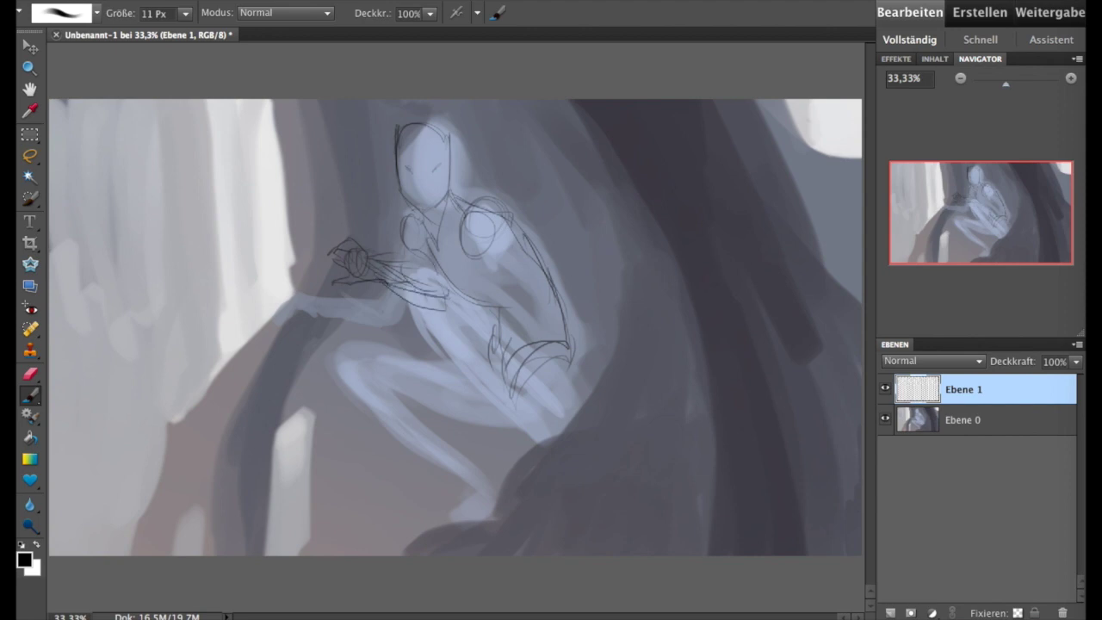
key("e")
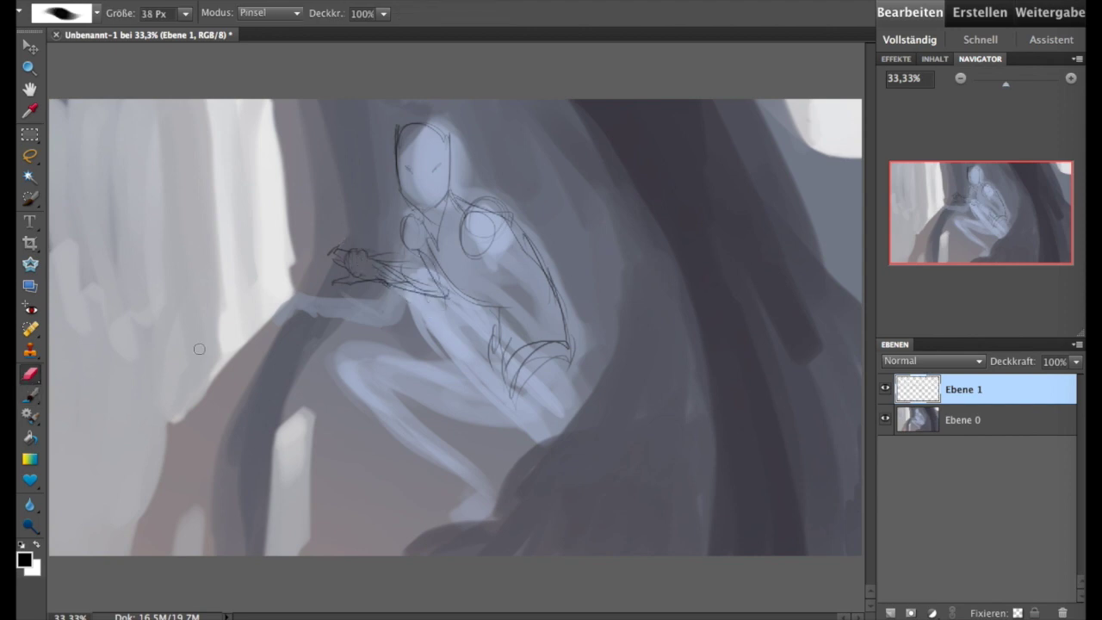
key("b")
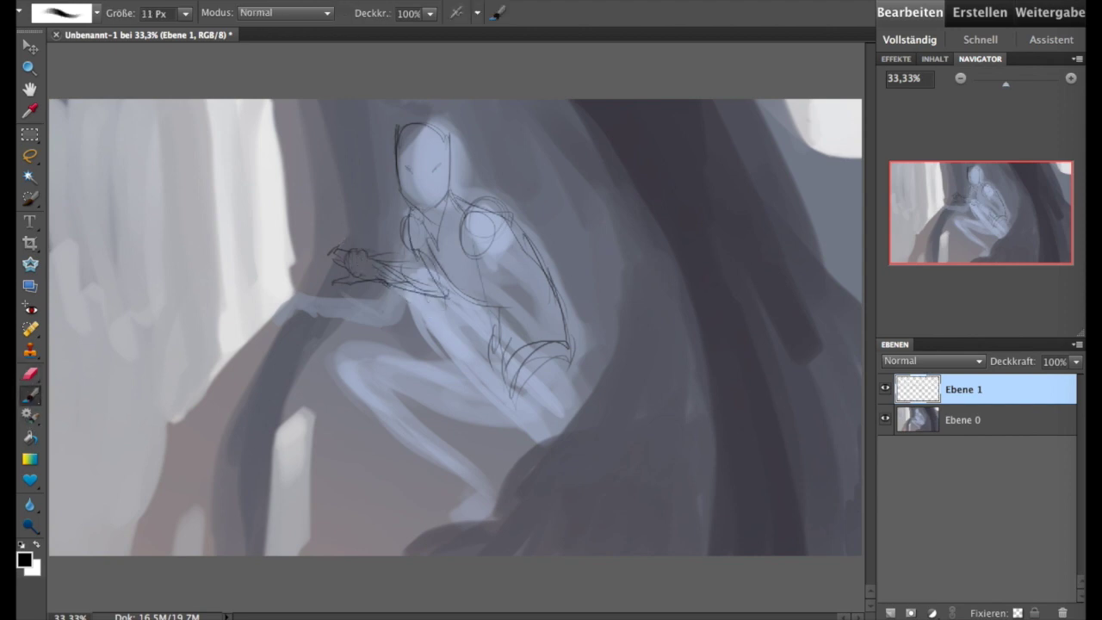
- Draw the back and leg contours and the hip and elbow lines, undoing stray strokes
mouse_move(516, 254)
left_mouse_down()
mouse_move(526, 339)
mouse_move(506, 469)
left_mouse_up()
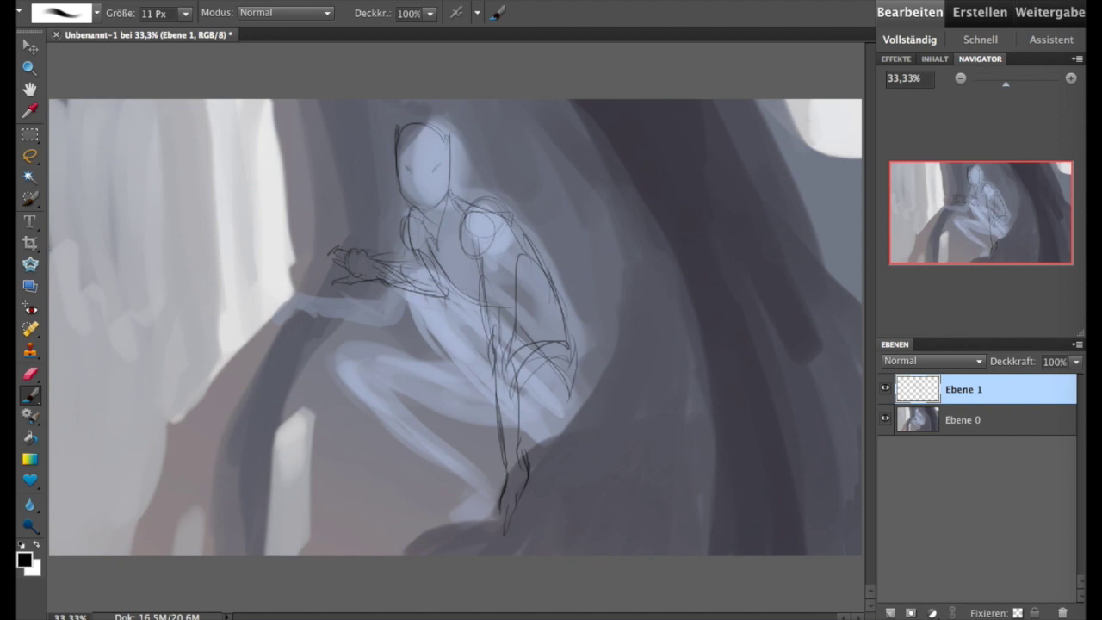
left_click_drag(483, 284, 571, 405)
left_click_drag(420, 297, 478, 305)
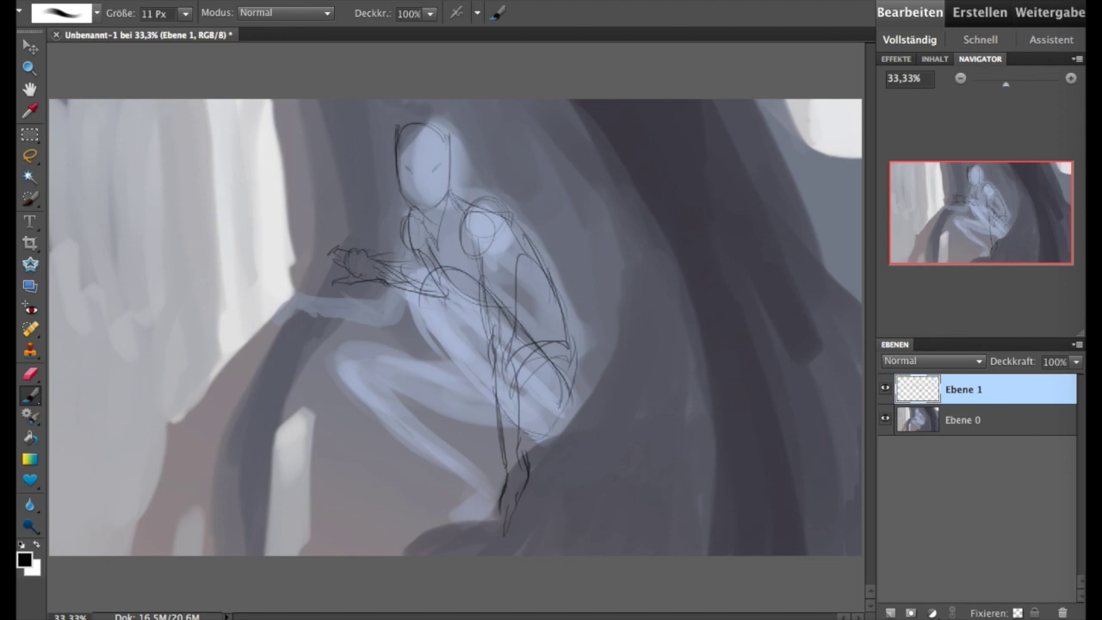
mouse_move(448, 267)
left_mouse_down()
mouse_move(435, 301)
mouse_move(464, 394)
left_mouse_up()
left_click_drag(439, 332, 515, 451)
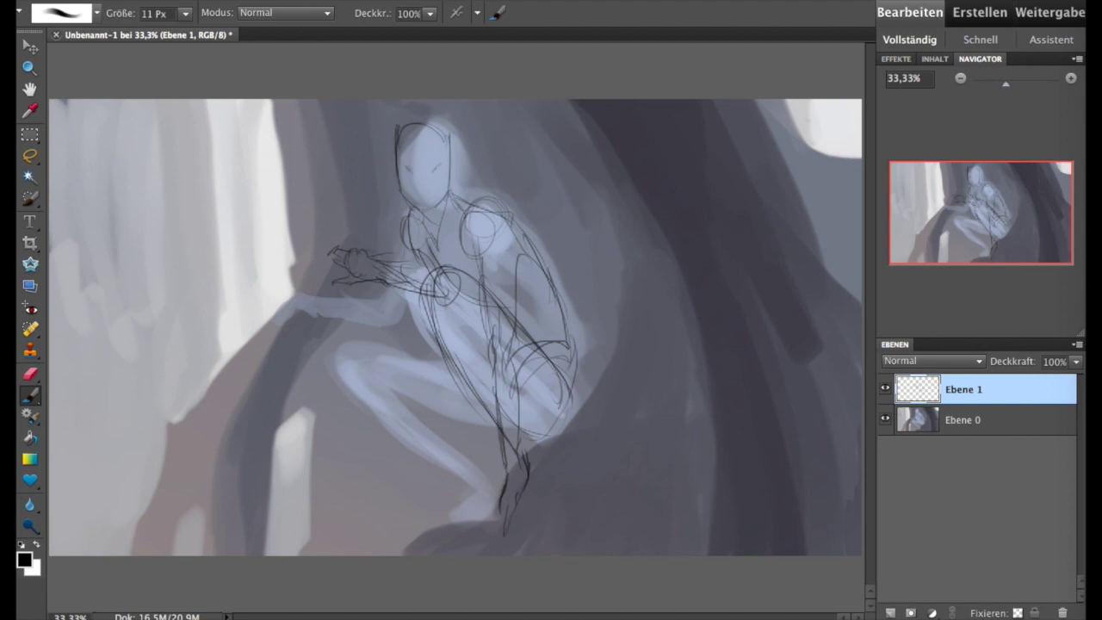
key("ctrl+z")
key("ctrl+z")
key("ctrl+z")
key("ctrl+z")
key("ctrl+z")
key("ctrl+z")
key("ctrl+z")
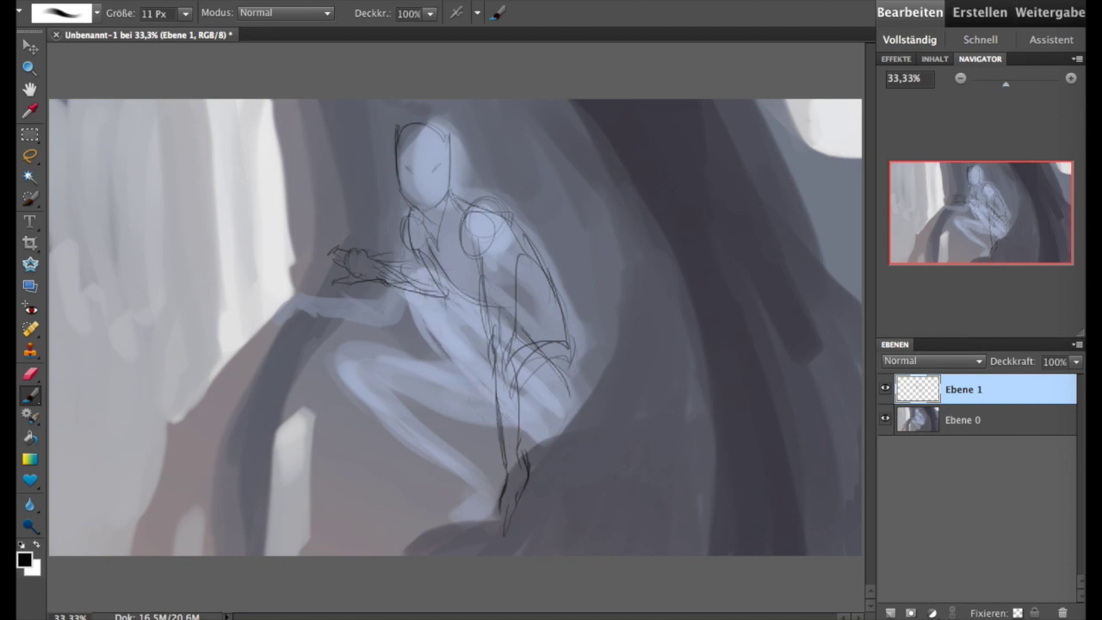
left_click_drag(446, 284, 470, 295)
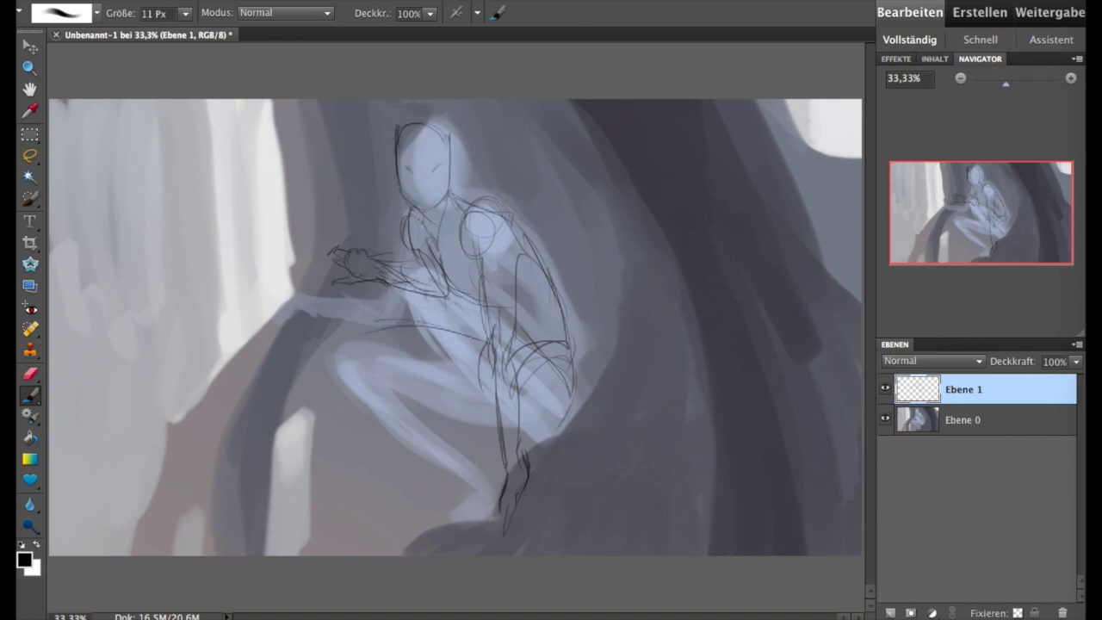
- Outline the thighs, lower legs and feet of the crouching figure
left_click_drag(376, 322, 356, 348)
left_click_drag(551, 433, 514, 455)
left_click_drag(557, 433, 499, 457)
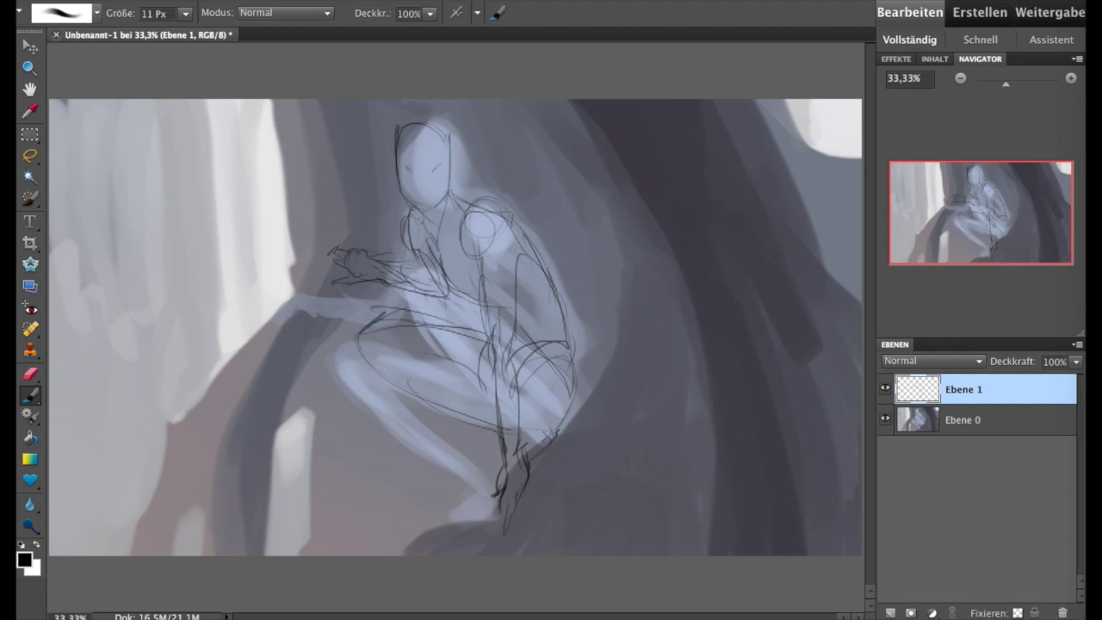
left_click_drag(383, 312, 345, 353)
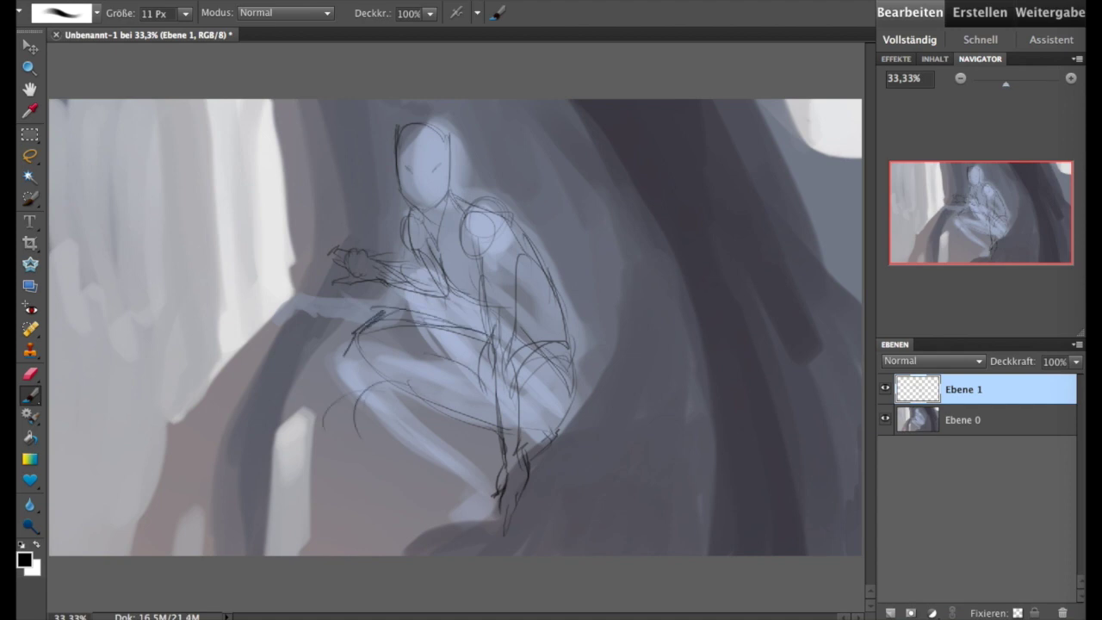
mouse_move(374, 387)
left_mouse_down()
mouse_move(342, 413)
mouse_move(435, 490)
left_mouse_up()
left_click_drag(344, 428, 475, 511)
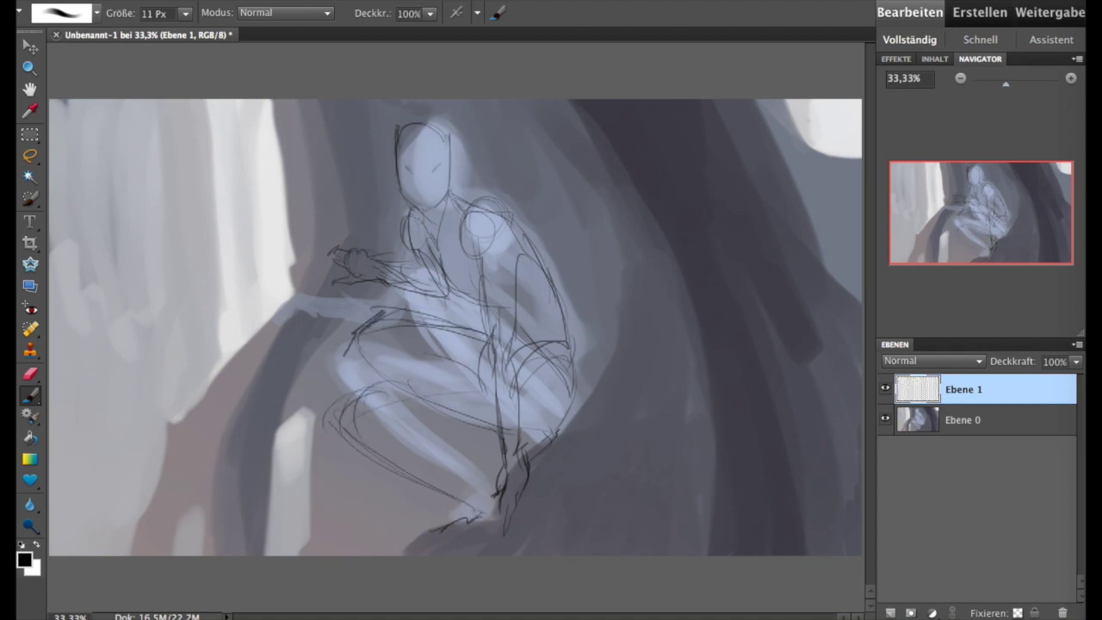
left_click_drag(382, 365, 308, 378)
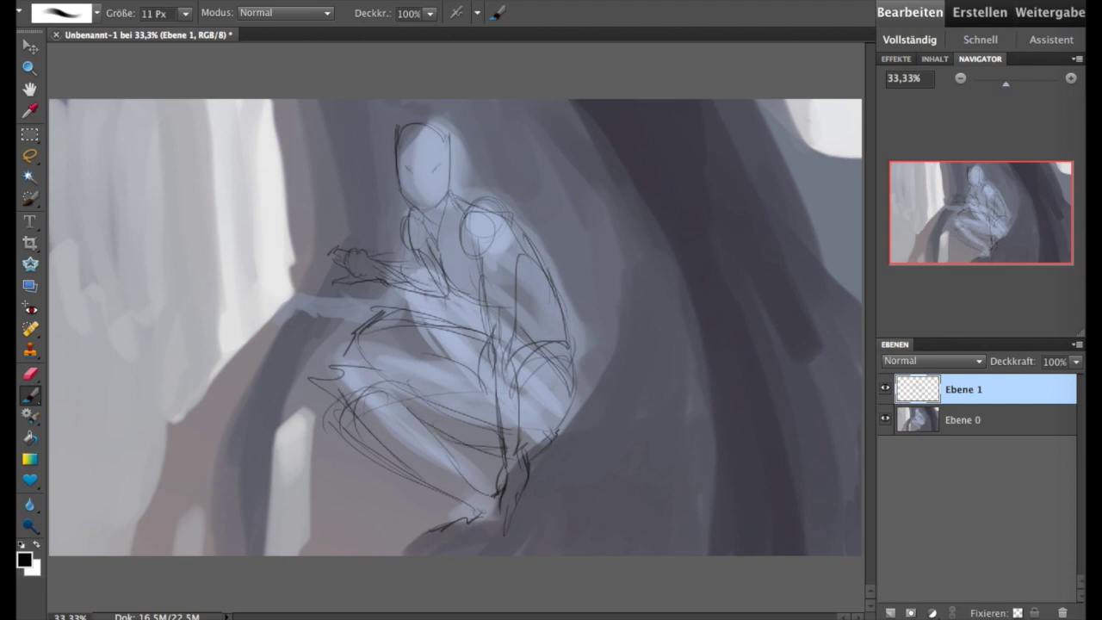
- Mirror the canvas horizontally, enlarge the brush to 65 px, and select Ebene 0
left_click(663, 49)
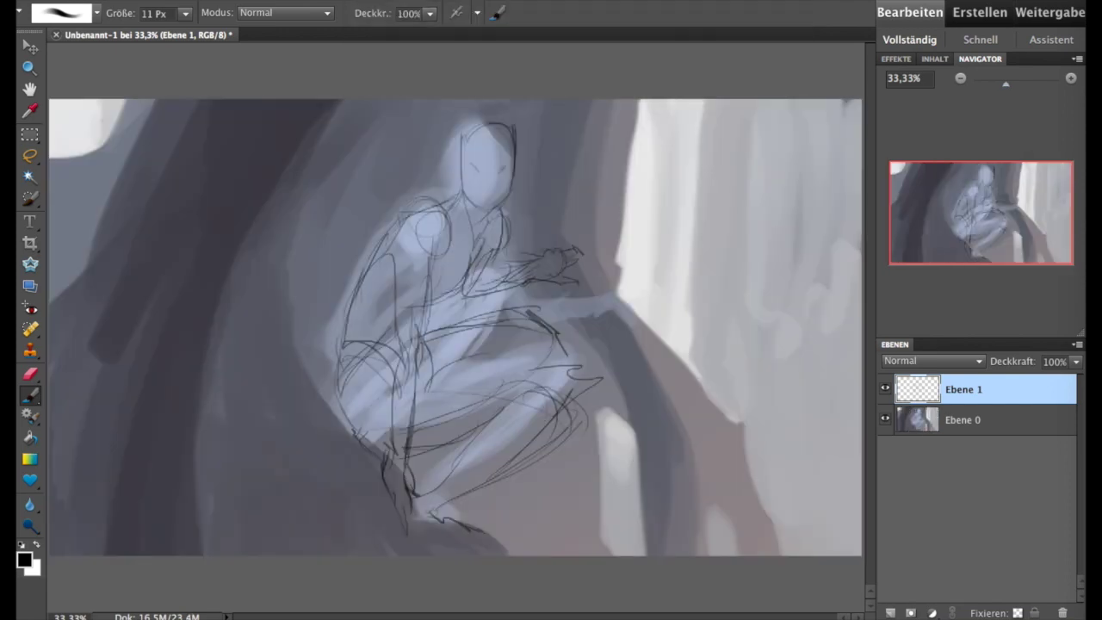
left_click(886, 419)
left_click(886, 419)
left_click_drag(183, 12, 367, 120)
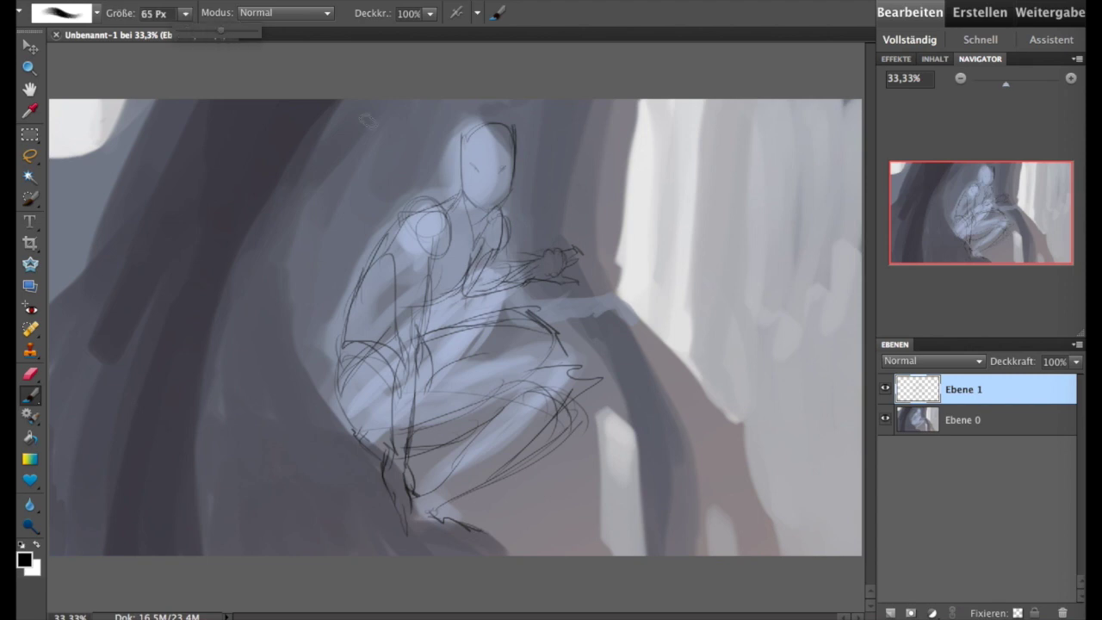
key("alt+bracketleft")
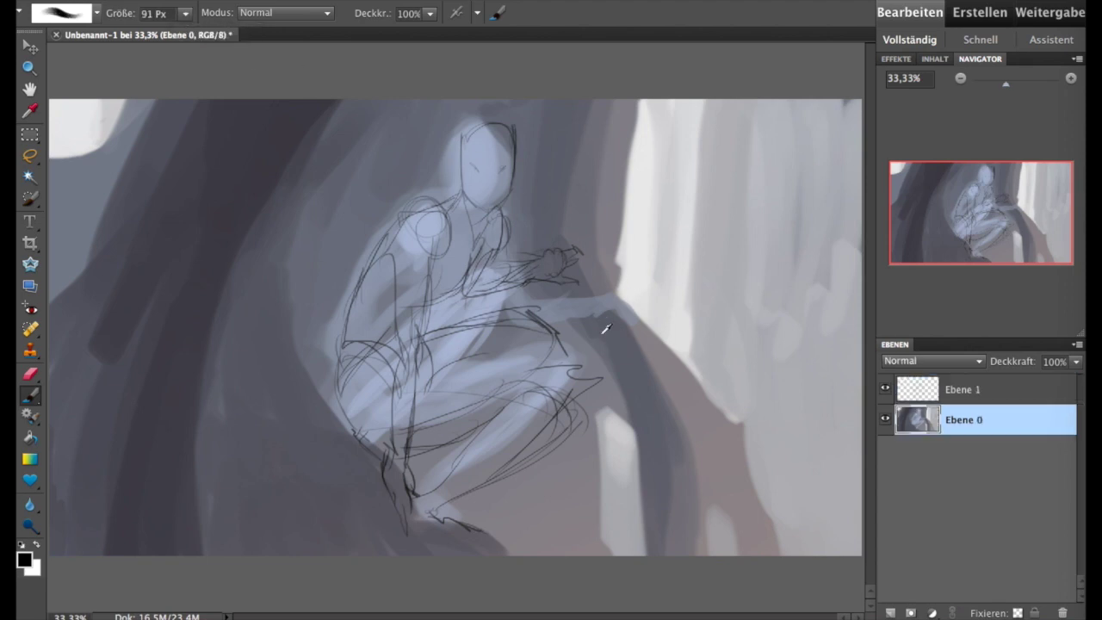
left_click(602, 317, "alt")
- Paint light grey near the hand and forearm, and shade the head's left and right sides
left_click_drag(596, 311, 624, 316)
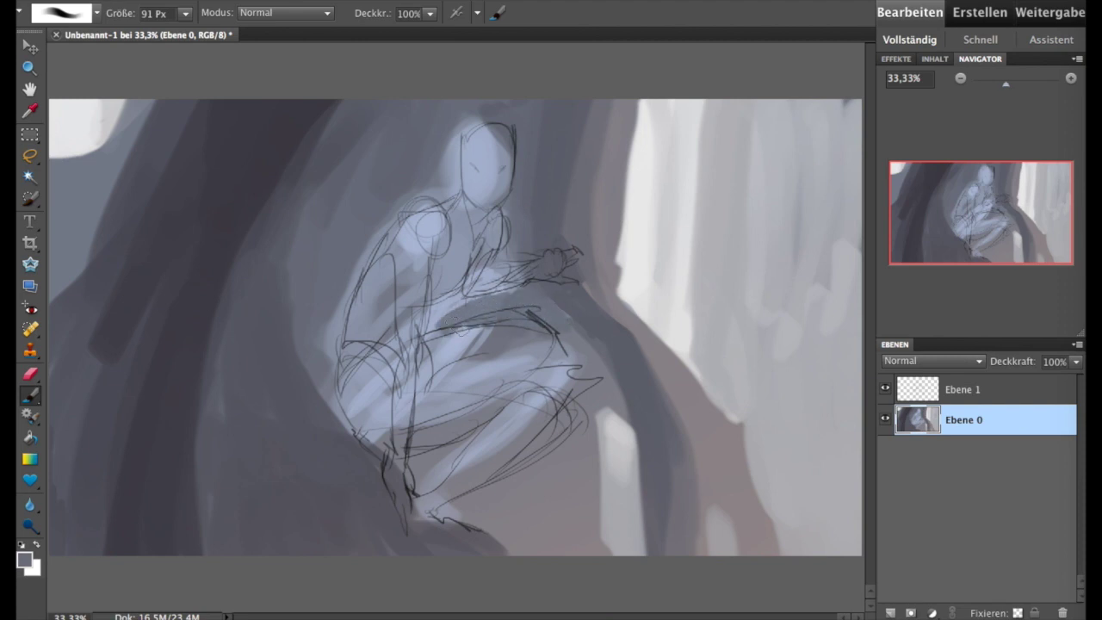
left_click_drag(516, 284, 465, 289)
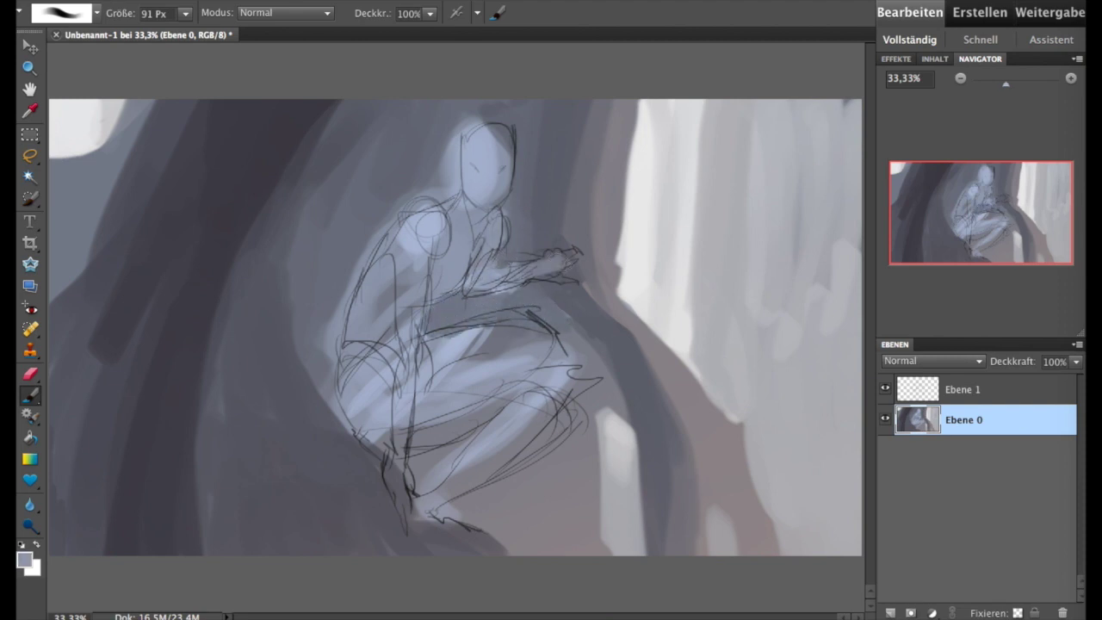
left_click(446, 178, "alt")
mouse_move(448, 193)
left_mouse_down()
mouse_move(450, 148)
mouse_move(490, 206)
mouse_move(426, 259)
mouse_move(422, 301)
left_mouse_up()
left_click(482, 159, "alt")
- Darken the upper arm's edge, lighten it with blue, and paint light blue over the thigh
left_click(383, 284, "alt")
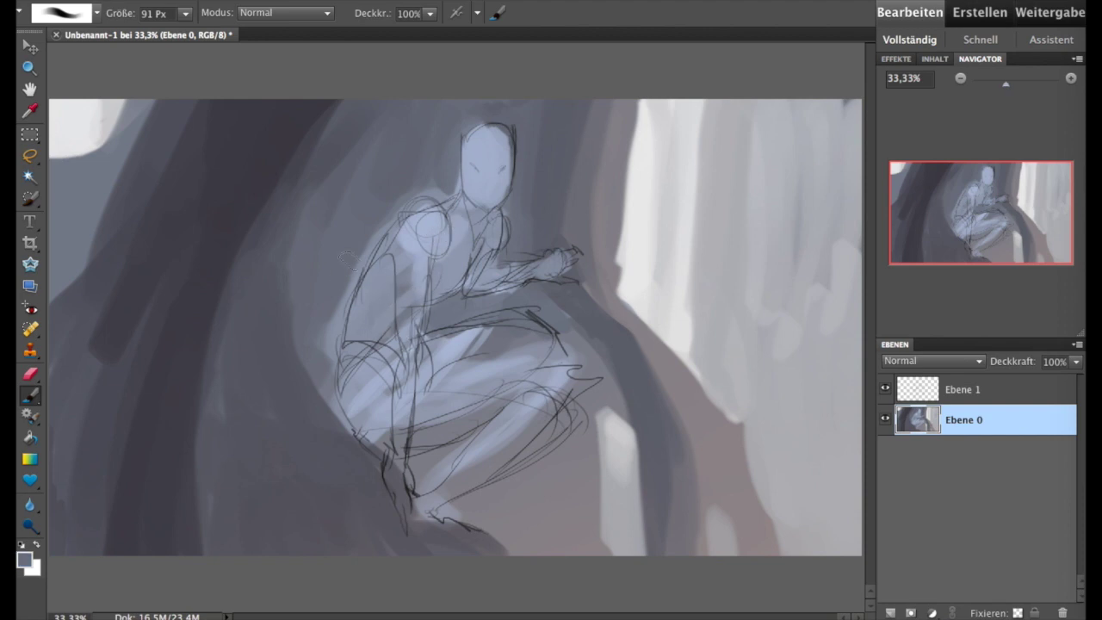
left_click_drag(370, 237, 345, 353)
left_click(422, 246, "alt")
left_click_drag(421, 224, 411, 326)
left_click_drag(405, 258, 409, 349)
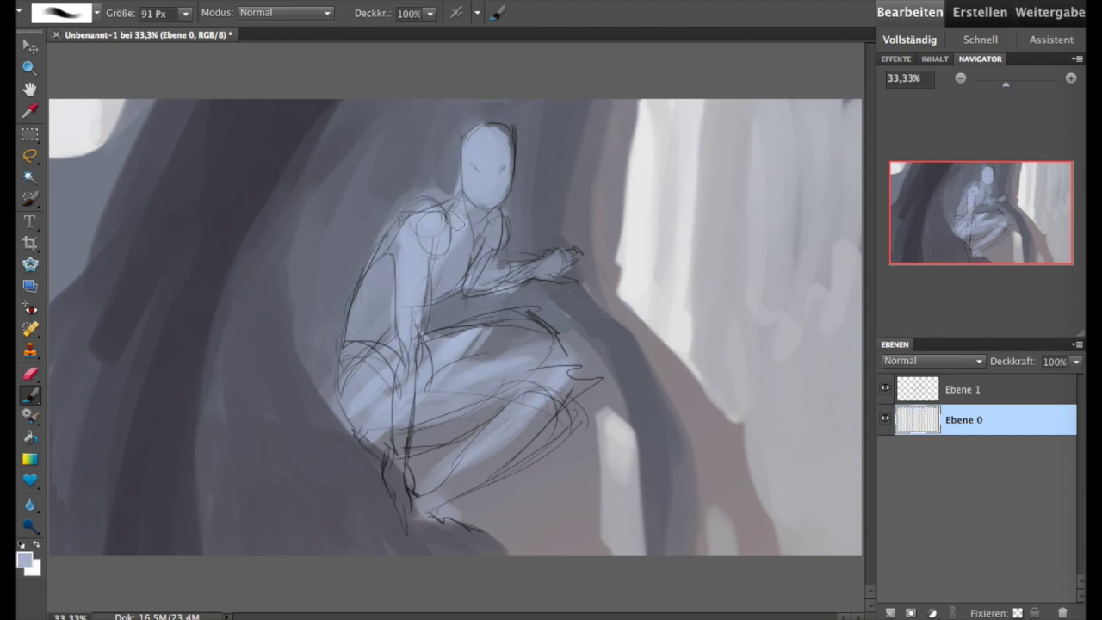
left_click_drag(497, 332, 418, 374)
left_click_drag(538, 331, 435, 417)
mouse_move(517, 379)
left_mouse_down()
mouse_move(429, 420)
mouse_move(516, 413)
left_mouse_up()
- Repaint the lower leg in darker tones and add subtle marks around the knee
left_click(486, 405, "alt")
left_click_drag(465, 494, 532, 430)
left_click(555, 396, "alt")
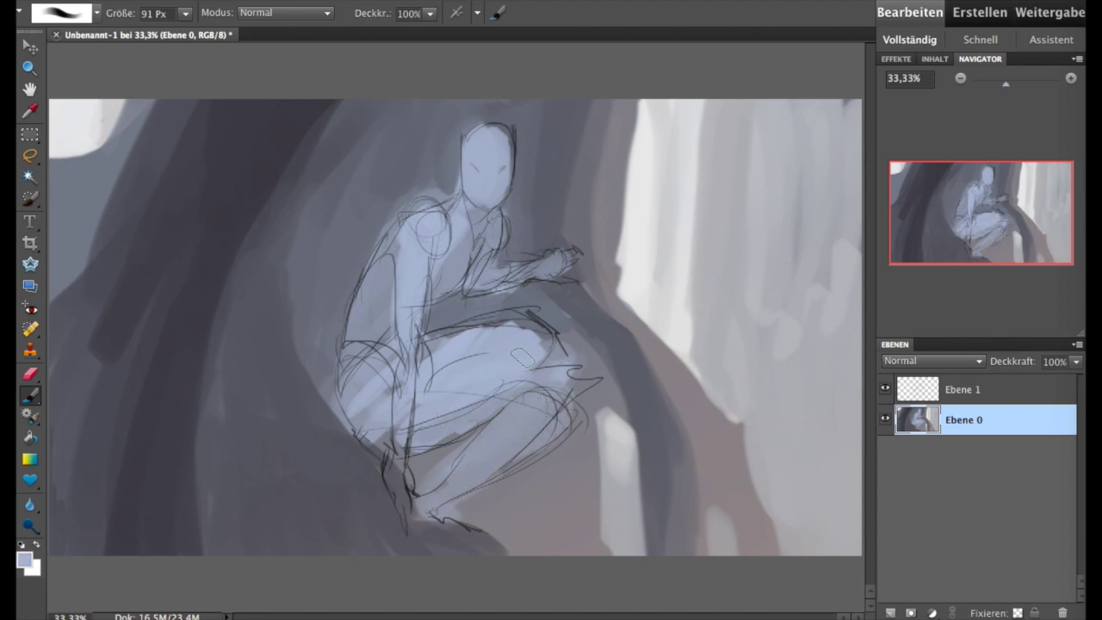
mouse_move(534, 336)
left_mouse_down()
mouse_move(471, 348)
mouse_move(426, 400)
mouse_move(400, 527)
left_mouse_up()
left_click(379, 397, "alt")
left_click(441, 350, "alt")
- Lighten the forearm and chest, then touch up the feet, shin and knee
left_click_drag(570, 254, 518, 283)
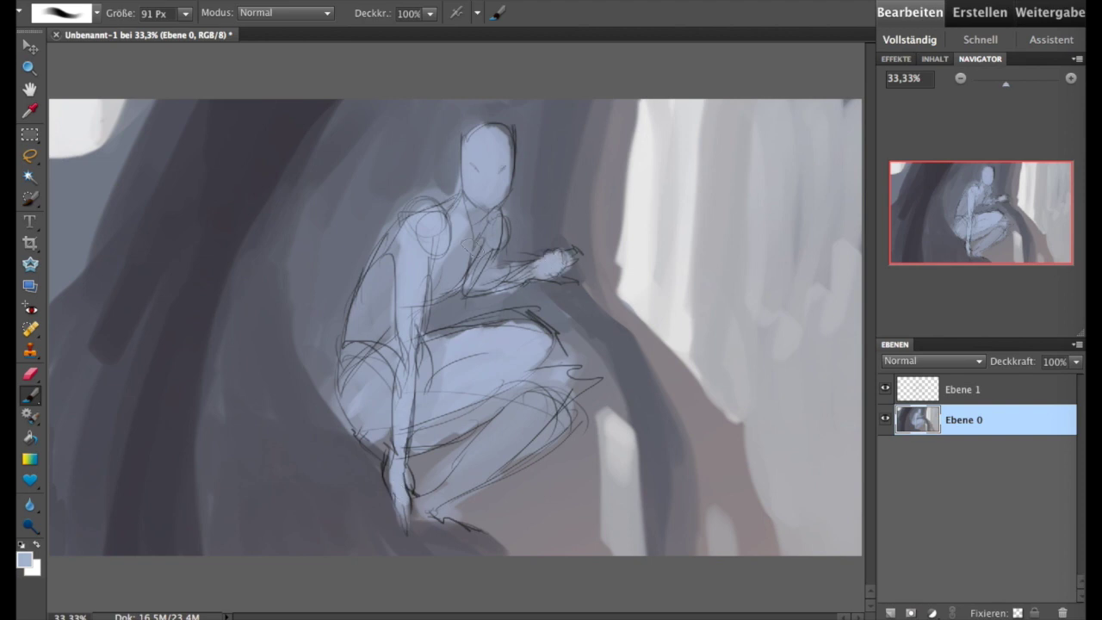
mouse_move(465, 222)
left_mouse_down()
mouse_move(448, 286)
mouse_move(405, 276)
left_mouse_up()
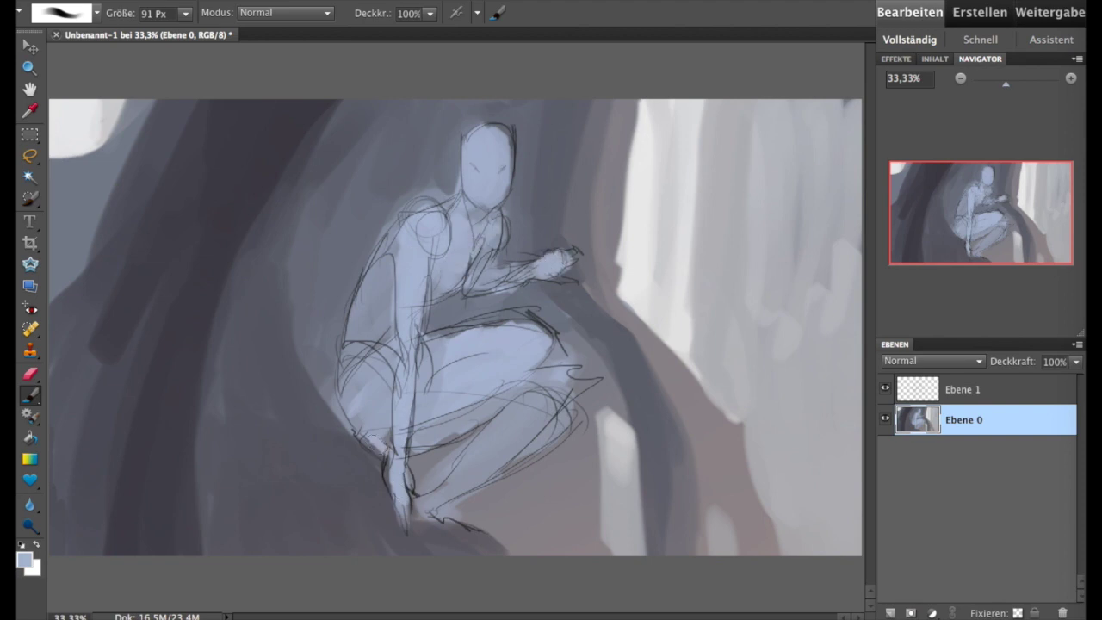
left_click(412, 492, "alt")
mouse_move(431, 499)
left_mouse_down()
mouse_move(469, 527)
mouse_move(456, 452)
left_mouse_up()
left_click(492, 407, "alt")
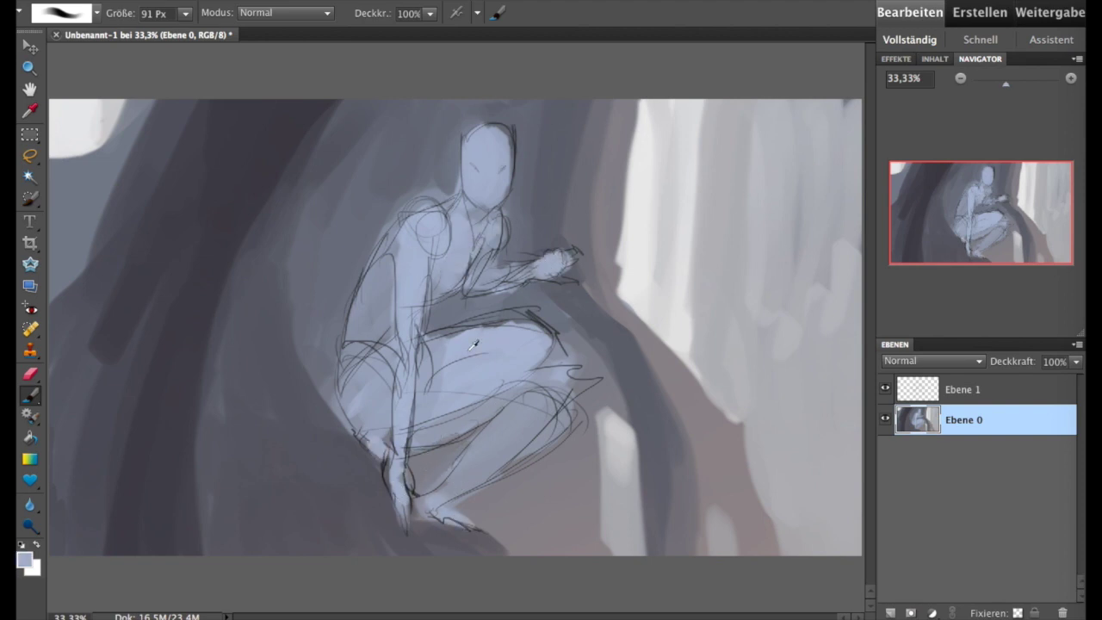
left_click_drag(456, 340, 541, 340)
- Add a new layer and fill it entirely with purple
left_click(890, 612)
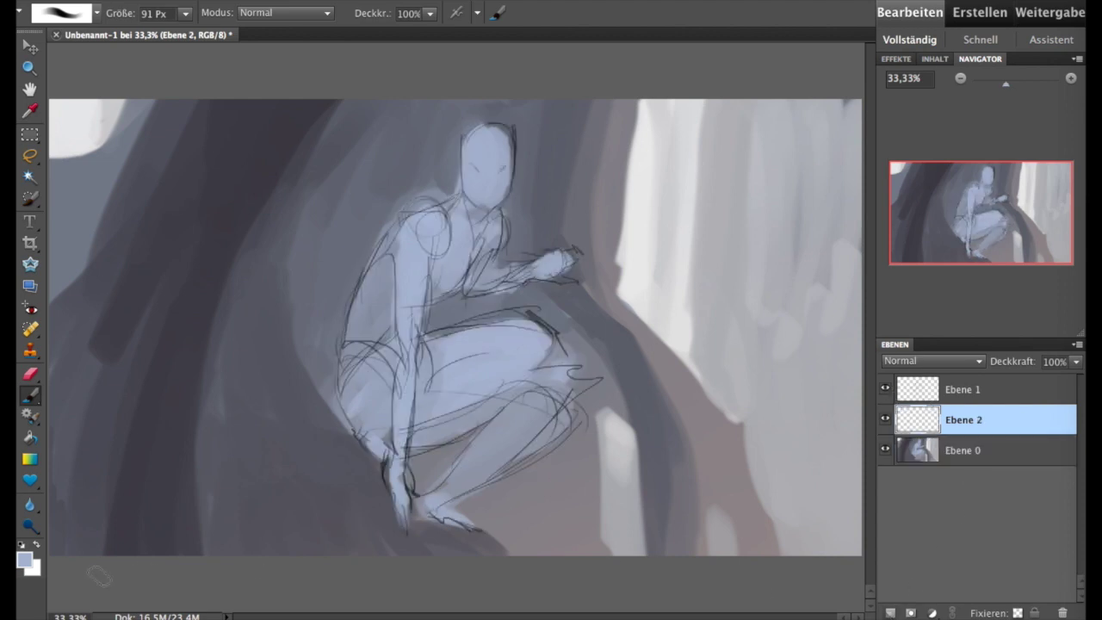
left_click(24, 560)
left_click_drag(568, 431, 572, 409)
left_click(795, 314)
key("k")
left_click(278, 308)
- Set the purple layer to Multiplizieren at about 71% opacity
left_click(932, 360)
left_click(910, 409)
left_click(1075, 361)
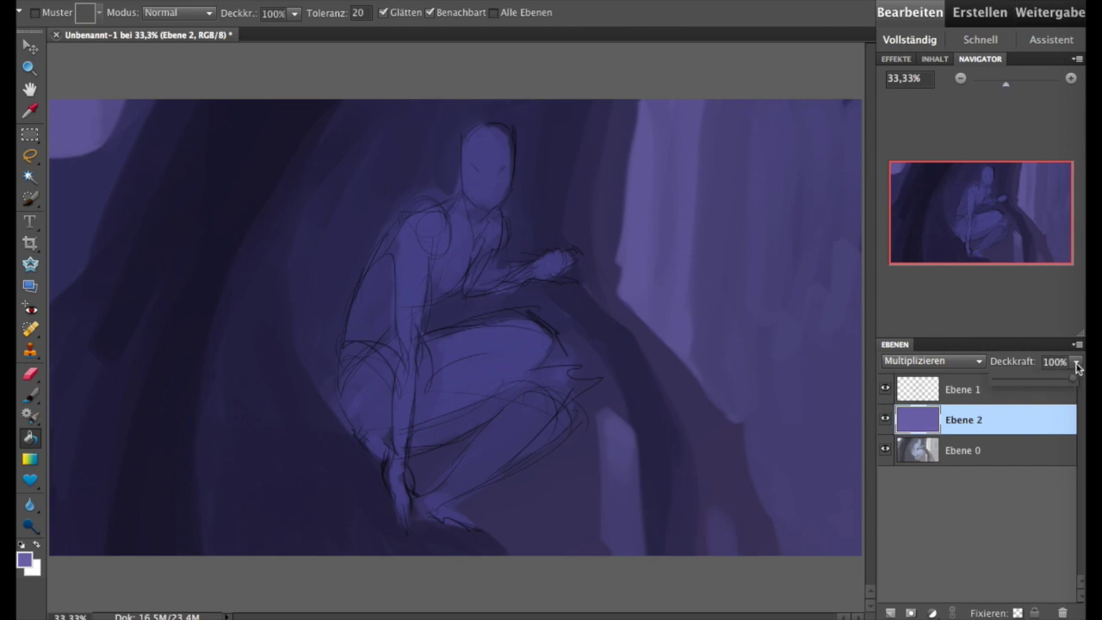
left_click_drag(1072, 380, 1051, 379)
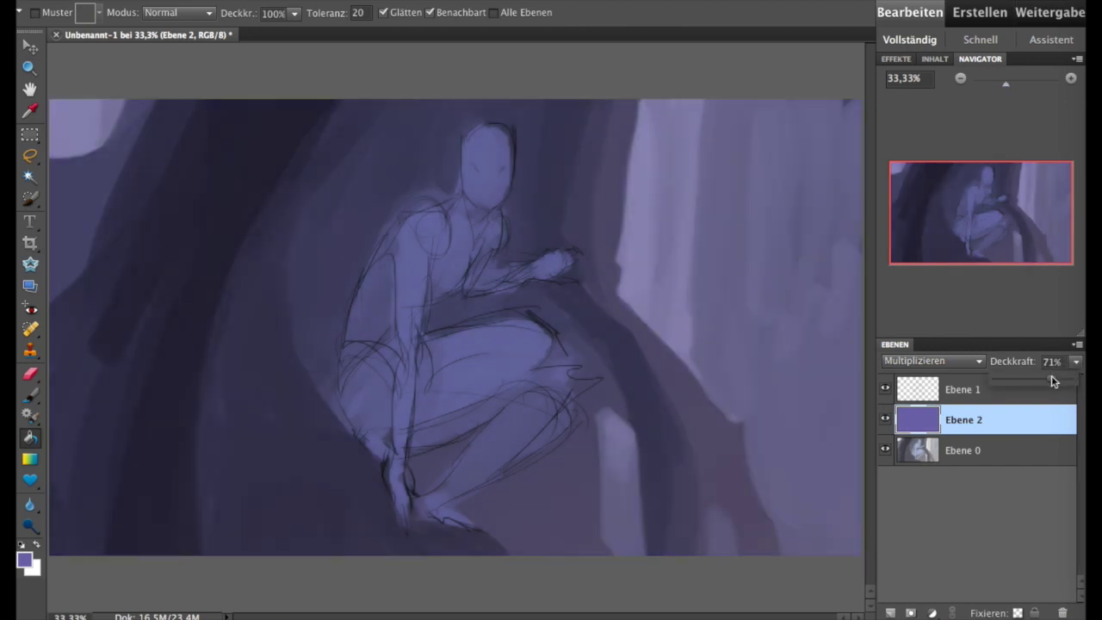
- Paint salmon-pink light on the cave walls with a very large soft round brush
left_click(25, 559)
left_click(431, 362)
left_click_drag(583, 421, 585, 542)
left_click(791, 313)
key("k")
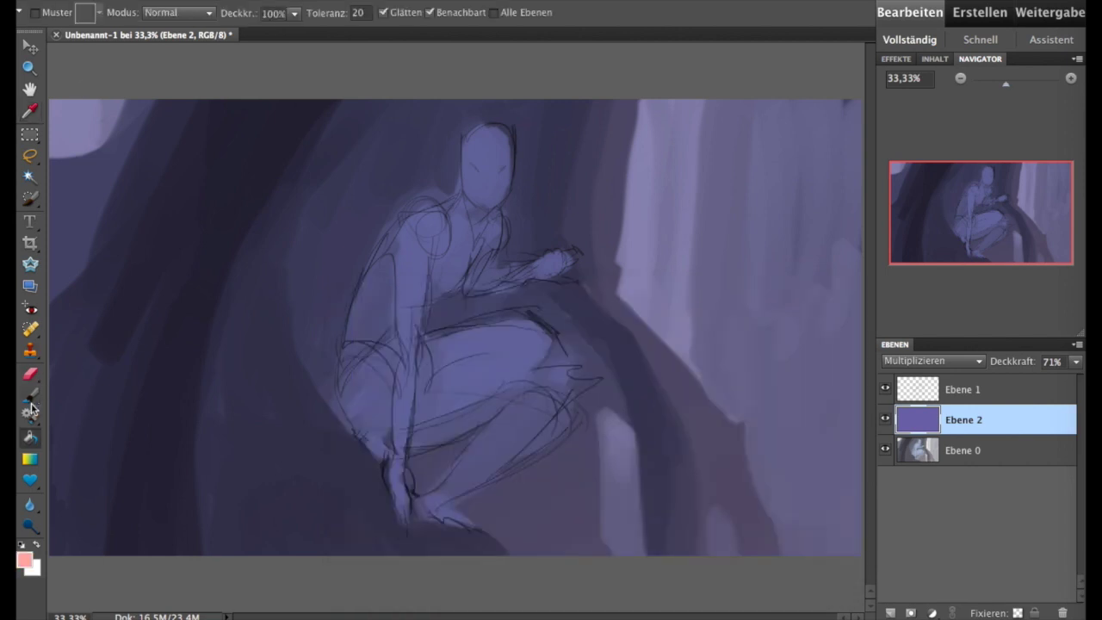
left_click(31, 396)
left_click(95, 12)
left_click(185, 13)
mouse_move(194, 28)
left_mouse_down()
mouse_move(258, 27)
mouse_move(184, 34)
left_mouse_up()
left_click(185, 13)
left_click(86, 51)
left_click(708, 252)
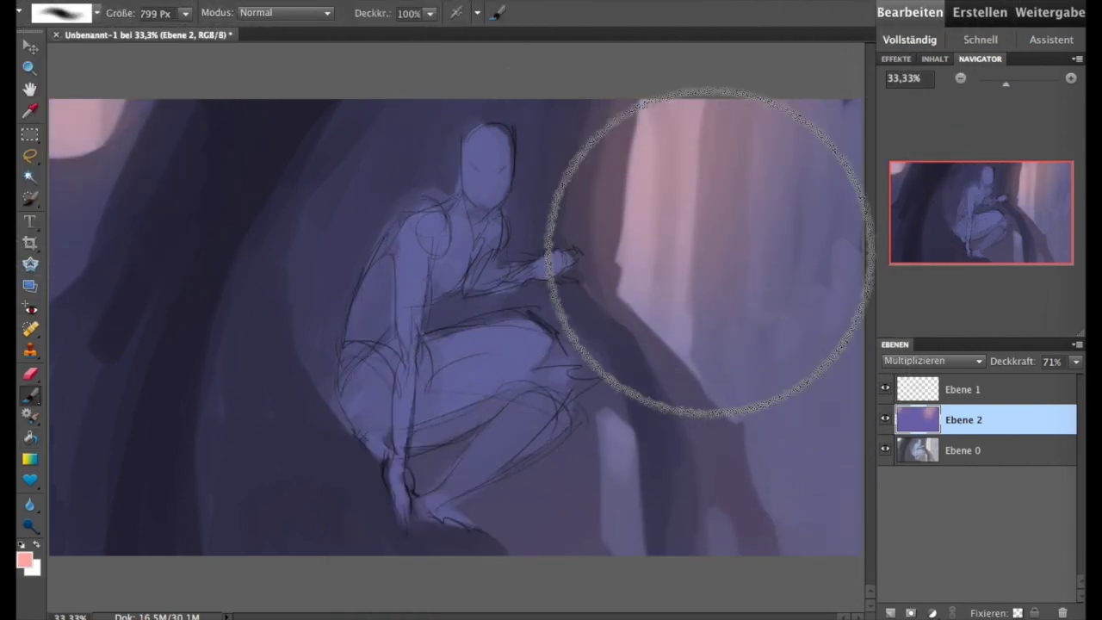
- Lighten the figure's head and torso with light cyan
left_click(35, 545)
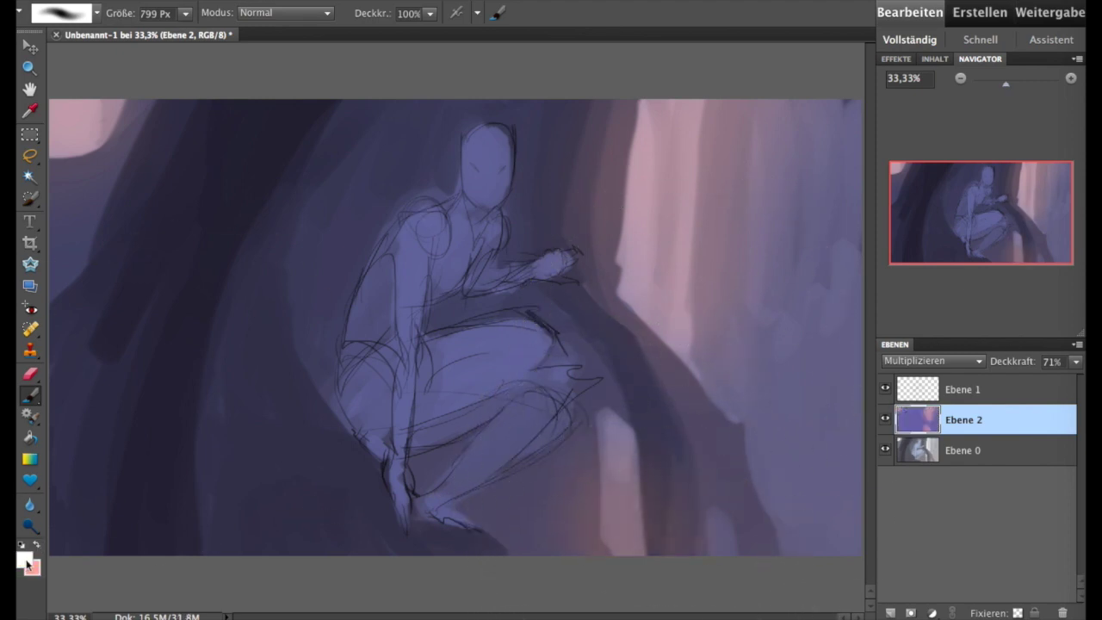
left_click(420, 361)
left_click(792, 315)
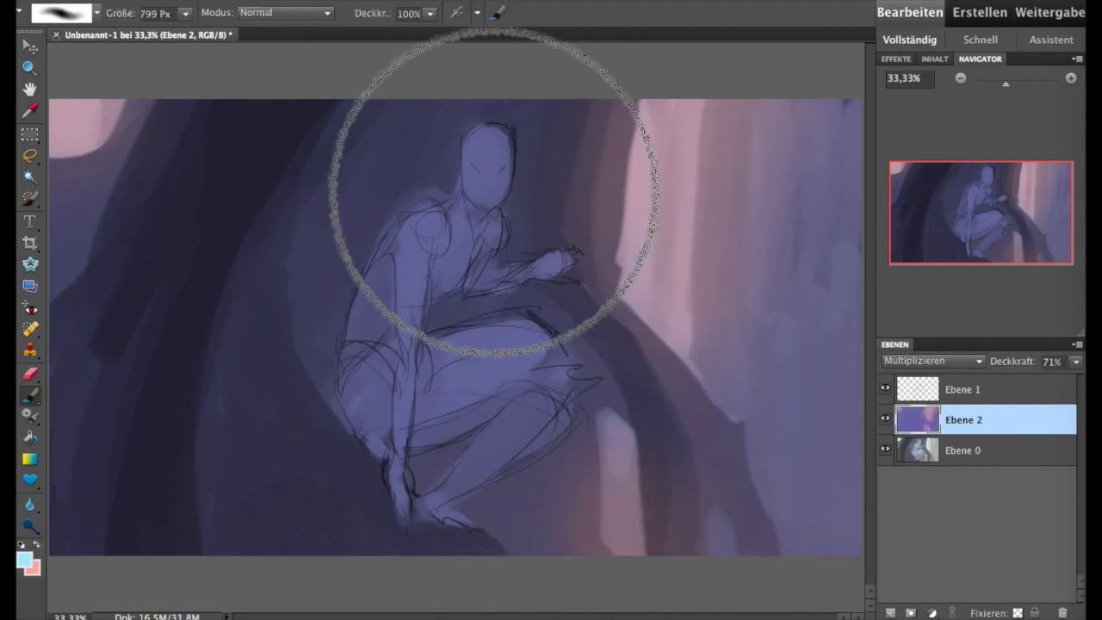
left_click_drag(494, 191, 455, 184)
- Paint lavender over the figure's lower body, knee and the lower-right cave area
left_click(24, 560)
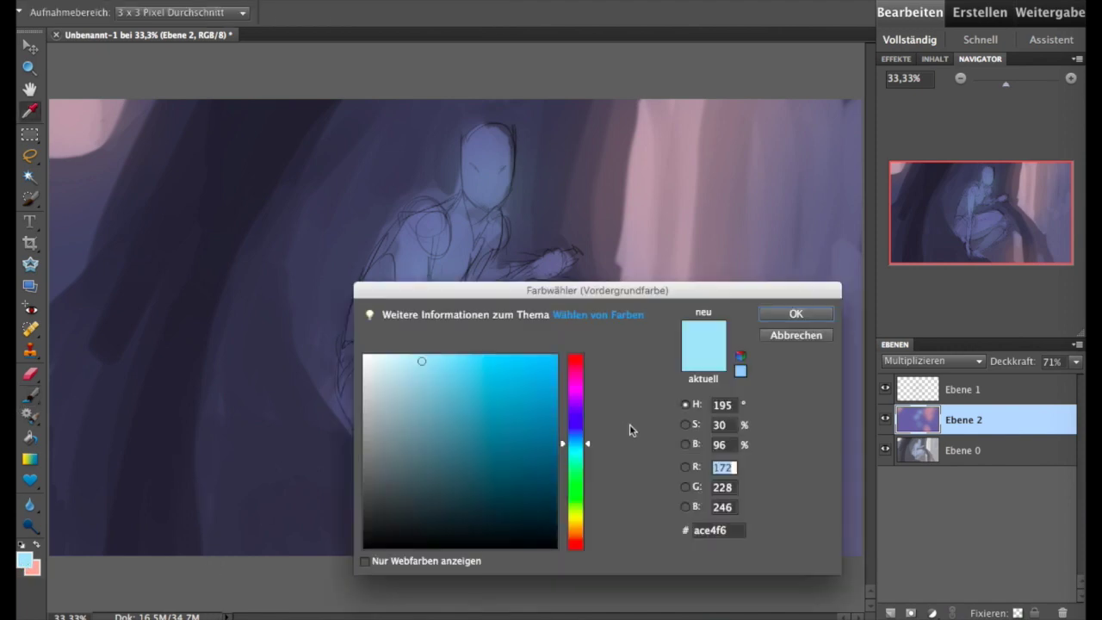
left_click(576, 422)
left_click(795, 313)
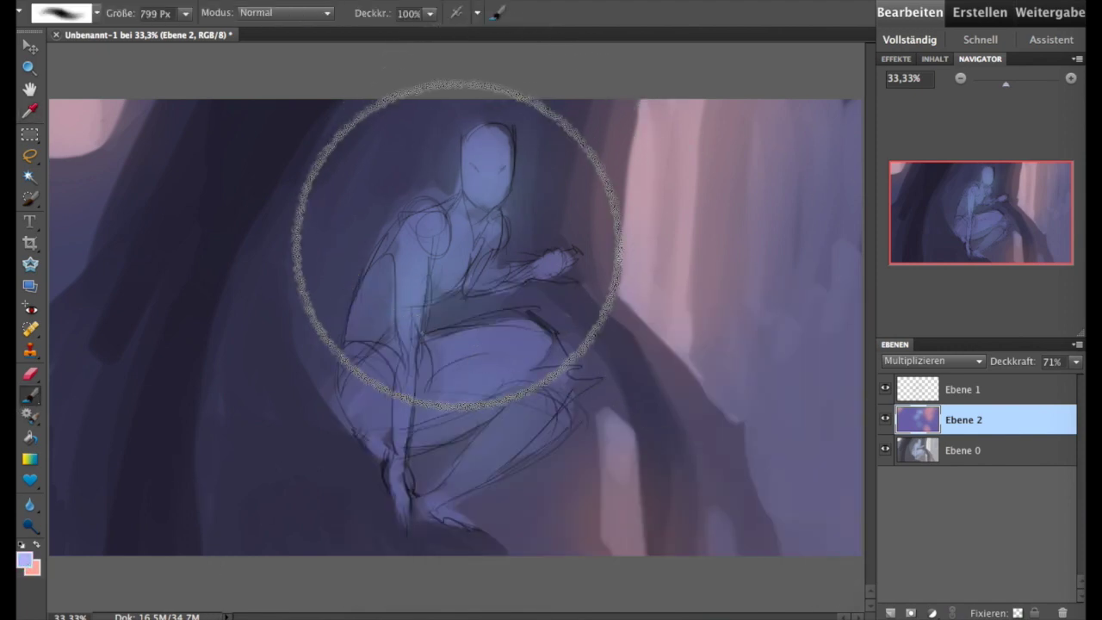
mouse_move(456, 244)
left_mouse_down()
mouse_move(491, 393)
mouse_move(333, 455)
mouse_move(381, 528)
mouse_move(568, 515)
left_mouse_up()
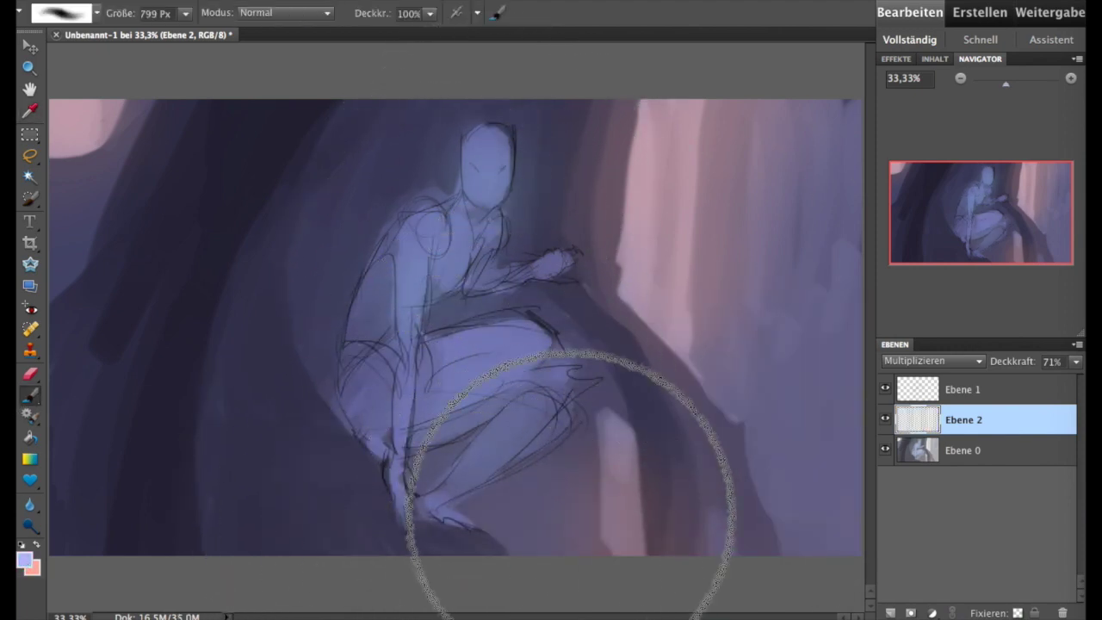
left_click_drag(809, 344, 801, 516)
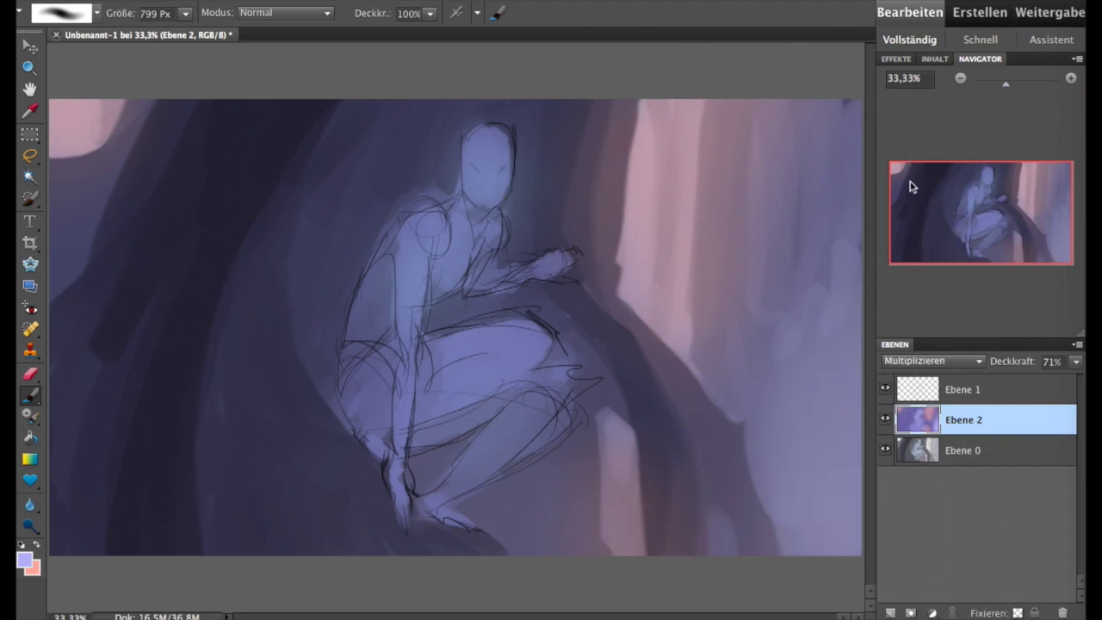
- Compare the purple layer at Normal 100%, restore Multiplizieren, and add a glow layer
left_click(930, 361)
left_click(910, 313)
left_click(1074, 362)
left_click_drag(1060, 382, 1074, 382)
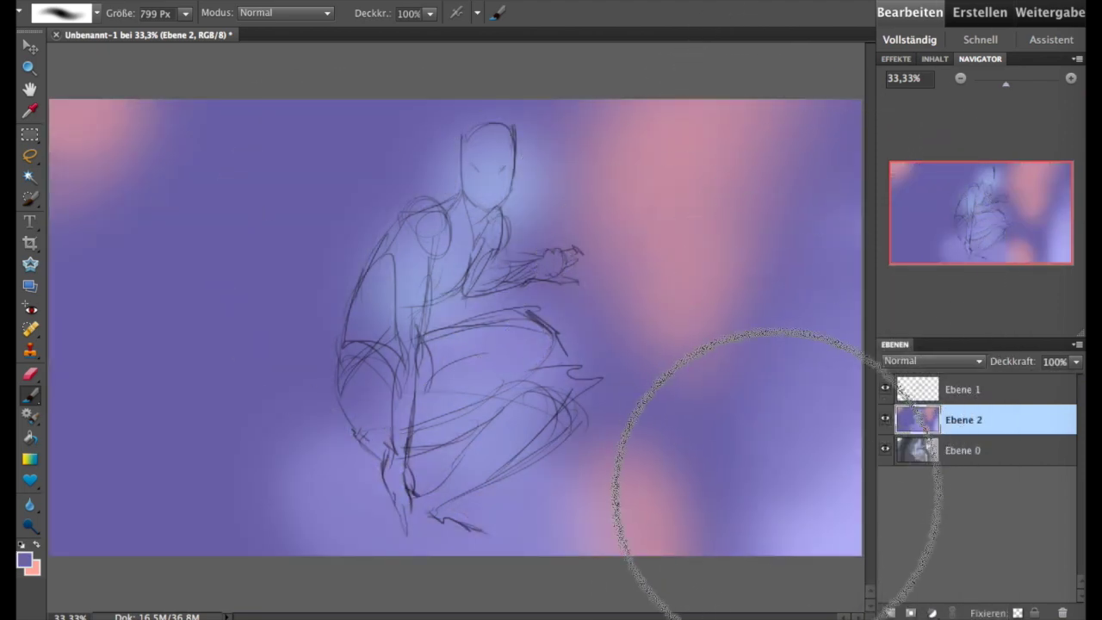
left_click(930, 361)
left_click(921, 408)
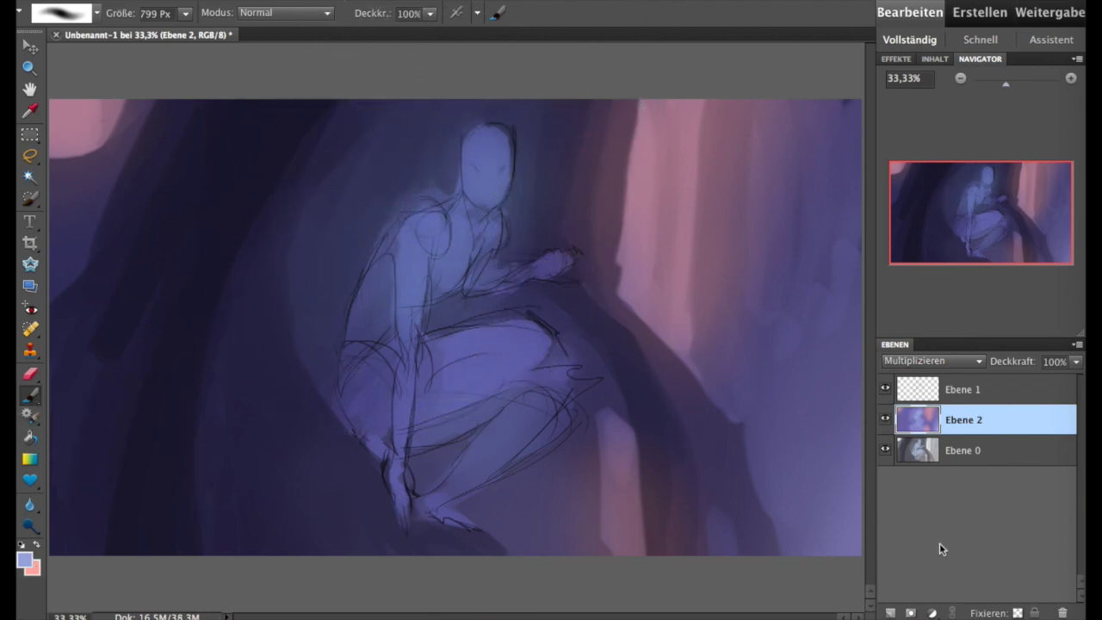
left_click(890, 612)
- Set Ebene 3 to Linear abwedeln (Hinzuf.) at 58% opacity
left_click(930, 361)
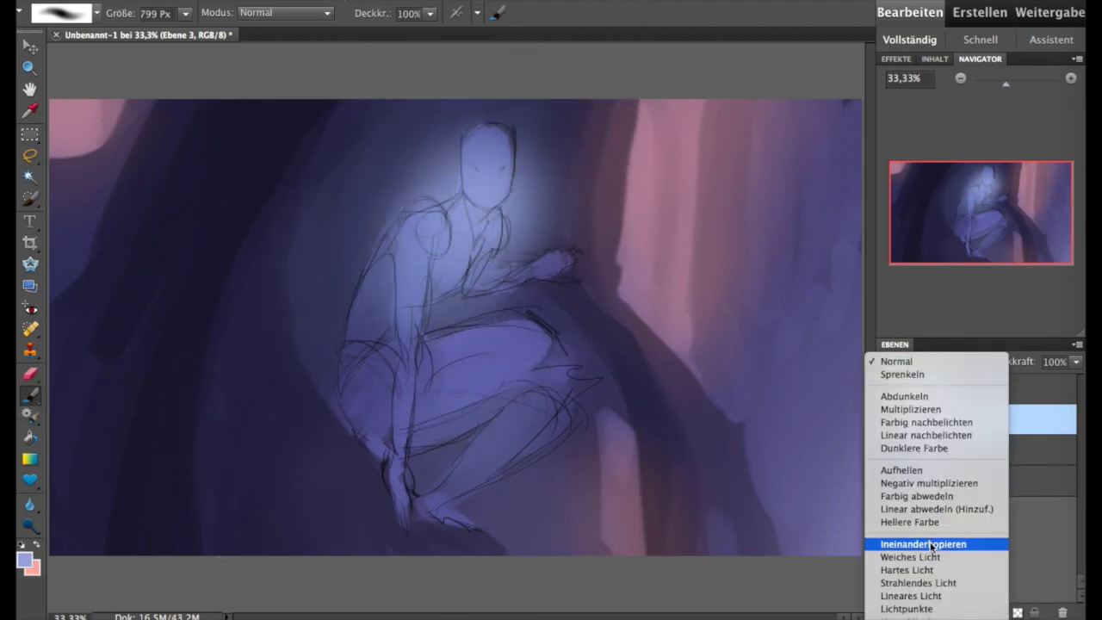
left_click(929, 543)
left_click(929, 361)
left_click(932, 327)
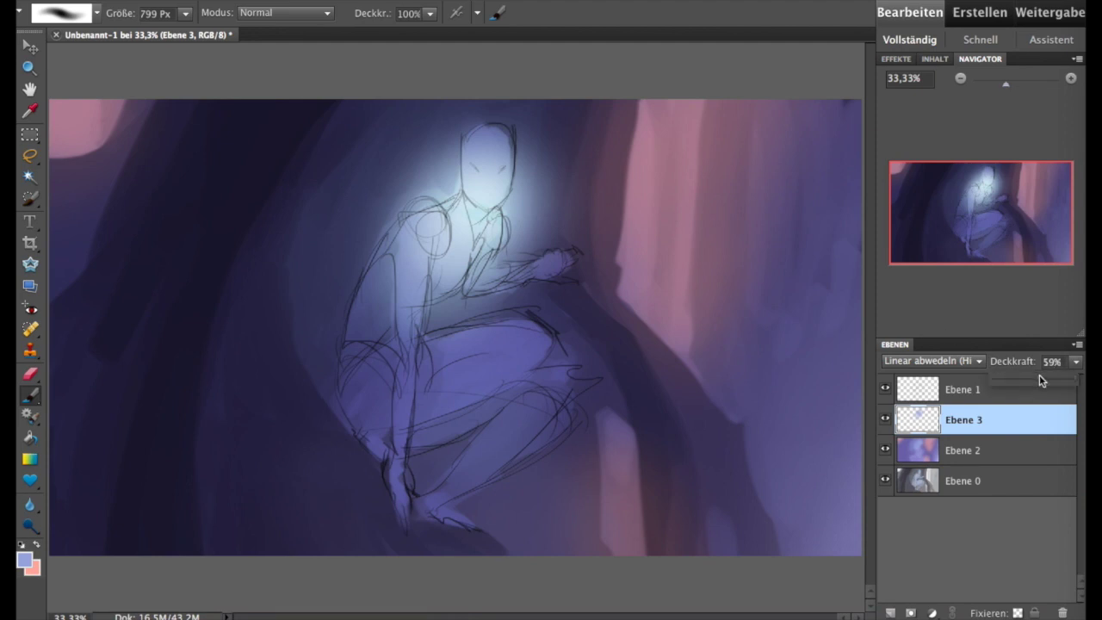
left_click_drag(1038, 379, 1035, 378)
- Dab glow onto the legs and pink wall, then lower the glow layer's opacity further
left_click(464, 377)
key("x")
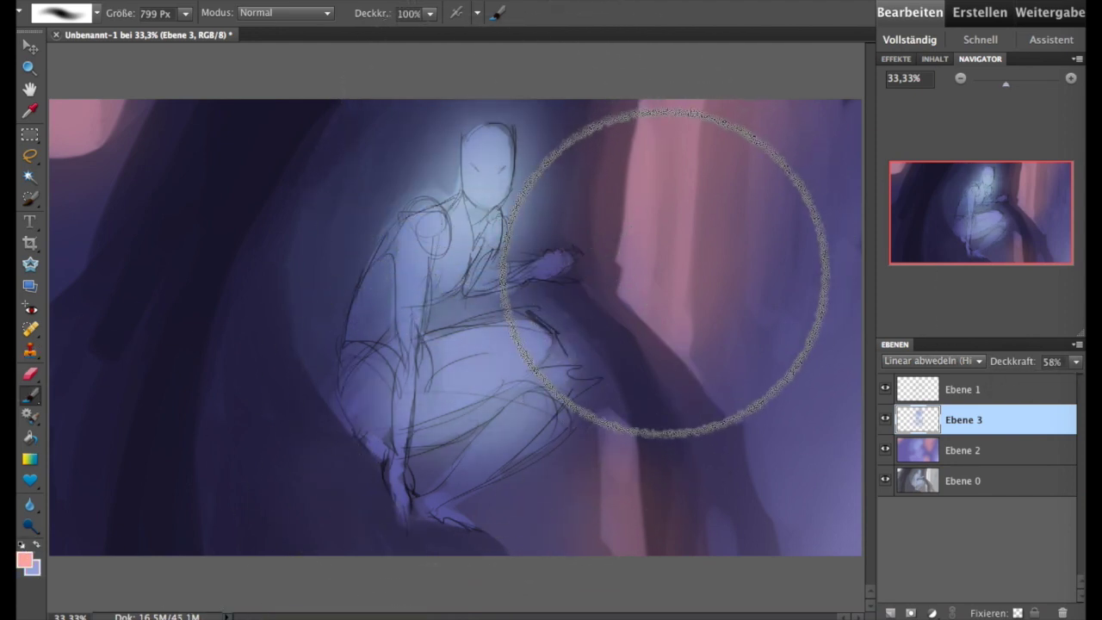
left_click(665, 272)
left_click_drag(1075, 360, 1024, 383)
left_click(885, 419)
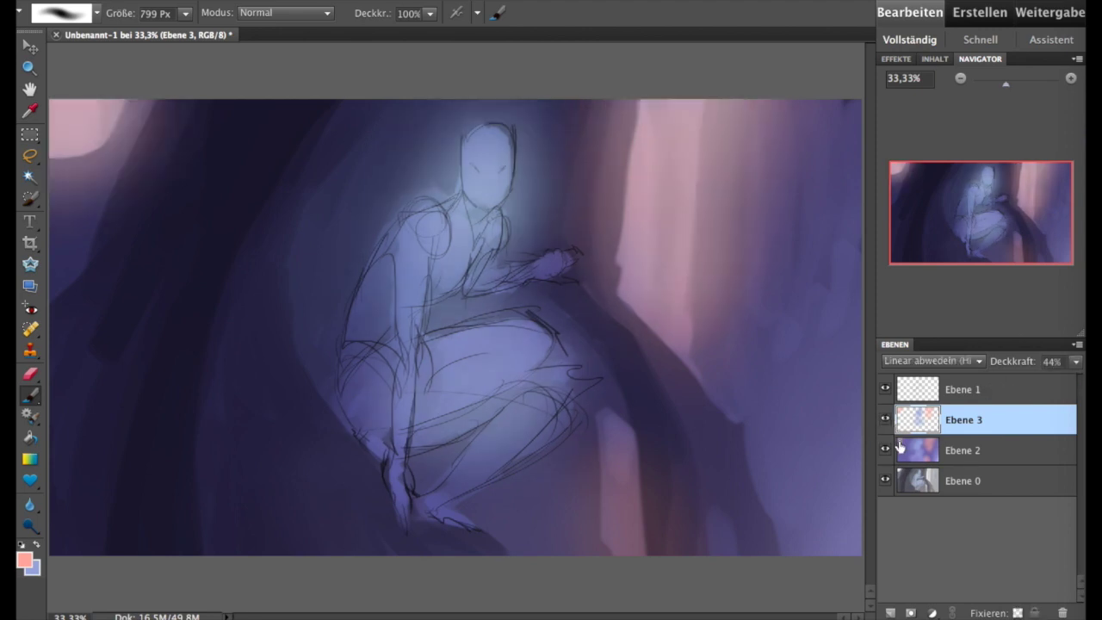
- Reduce Ebene 2's opacity to 82% and merge the colour layers into the base painting
left_click(917, 460)
left_click(884, 449)
left_click(885, 449)
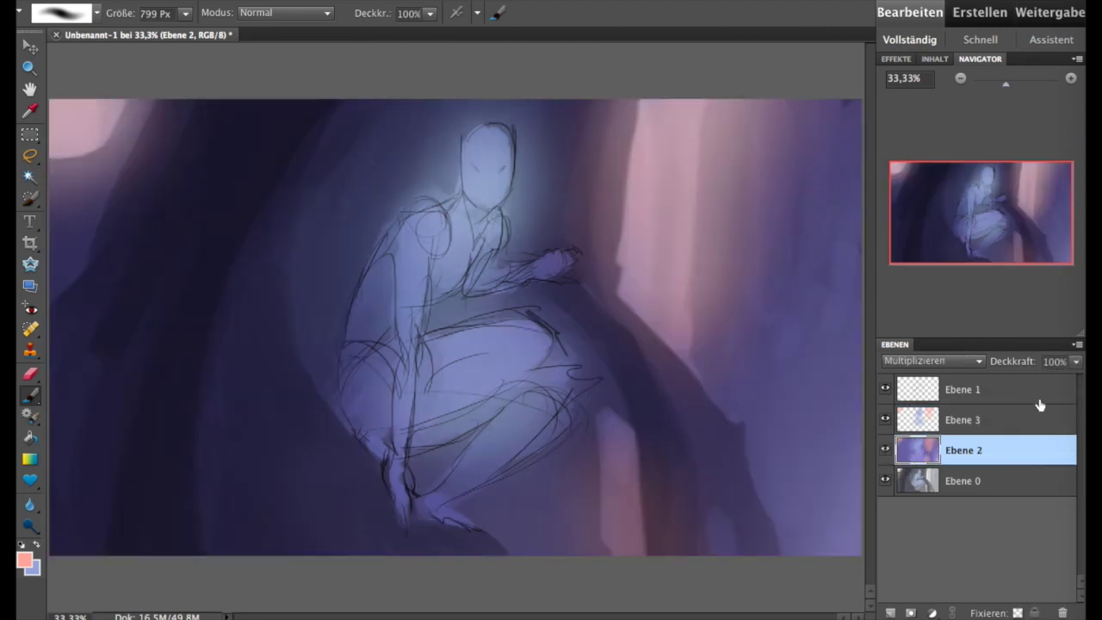
left_click(1075, 362)
left_click_drag(1074, 381, 1060, 386)
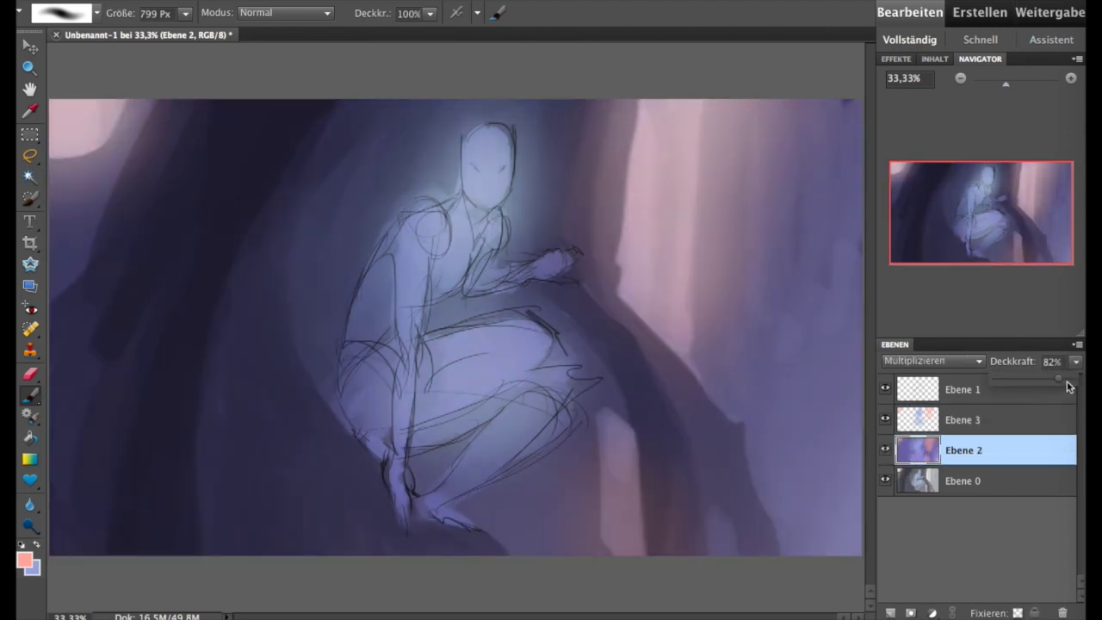
key("super+e")
key("super+e")
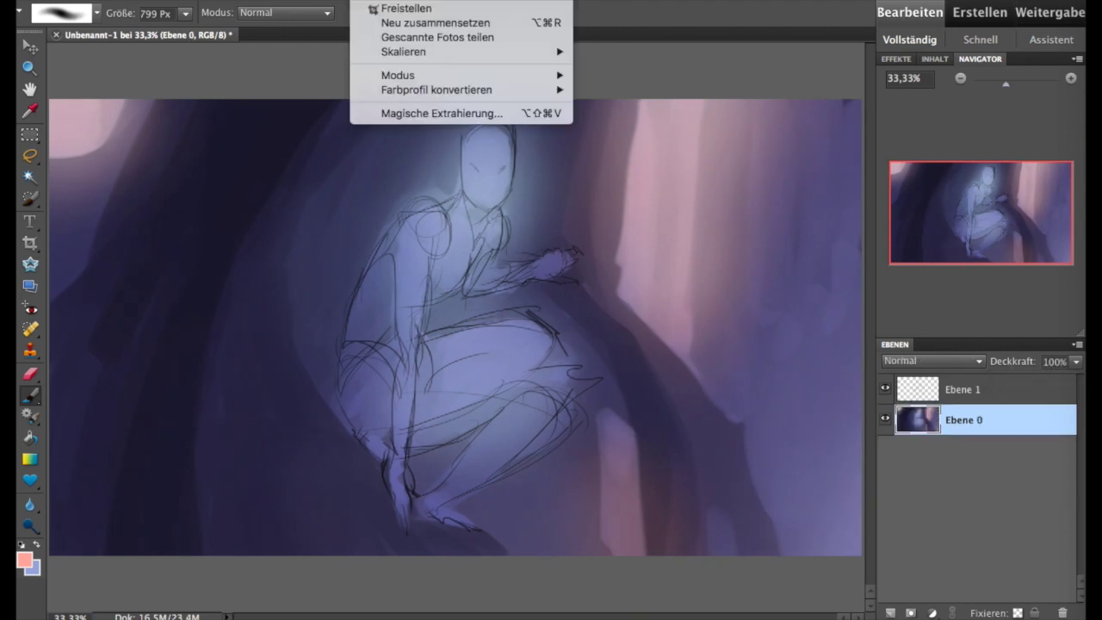
- Mirror the painting, duplicate Ebene 0, and raise the copy's highlights and contrast with Color Curves
left_click(656, 74)
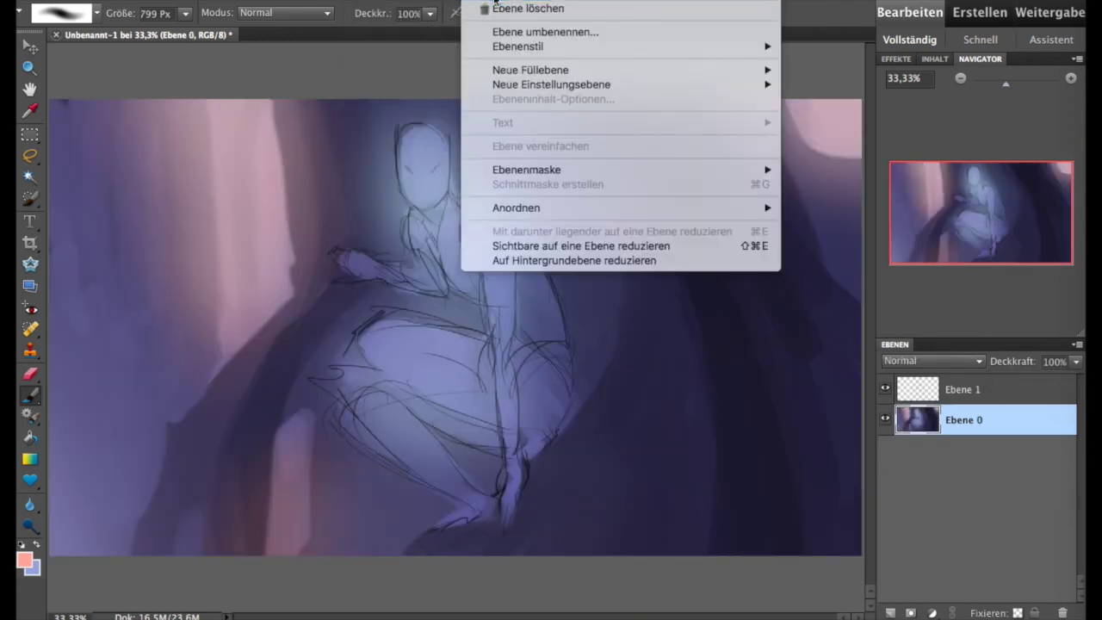
key("Return")
left_click(711, 162)
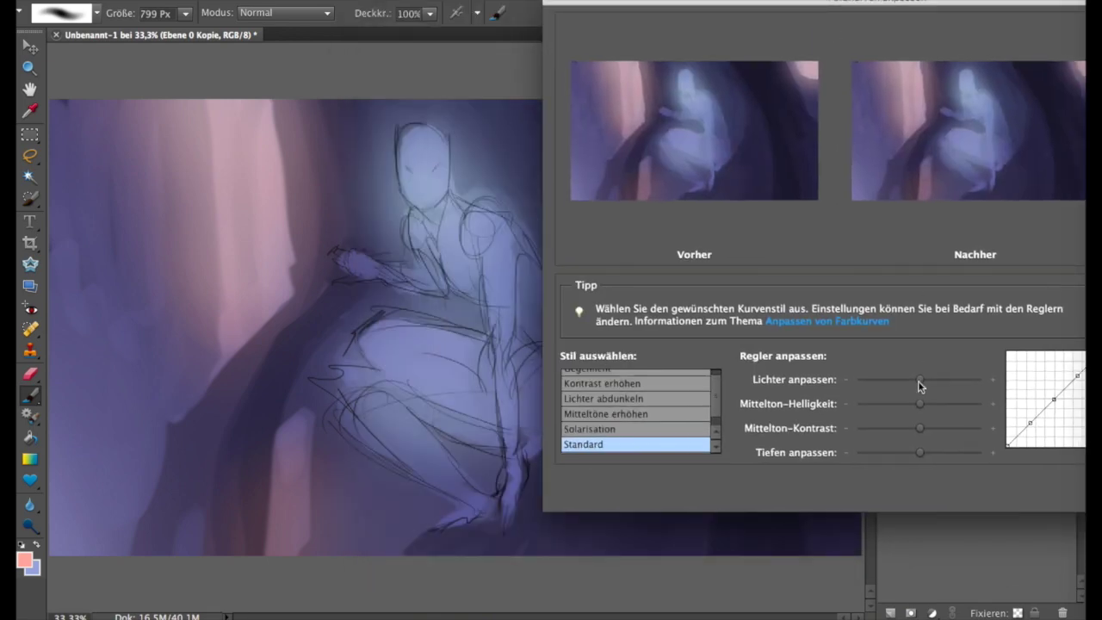
mouse_move(917, 380)
left_mouse_down()
mouse_move(949, 380)
mouse_move(874, 381)
mouse_move(888, 380)
mouse_move(889, 405)
mouse_move(910, 403)
mouse_move(889, 428)
mouse_move(959, 428)
mouse_move(888, 452)
left_mouse_up()
mouse_move(798, 3)
left_mouse_down()
mouse_move(1025, 253)
mouse_move(790, 7)
left_mouse_up()
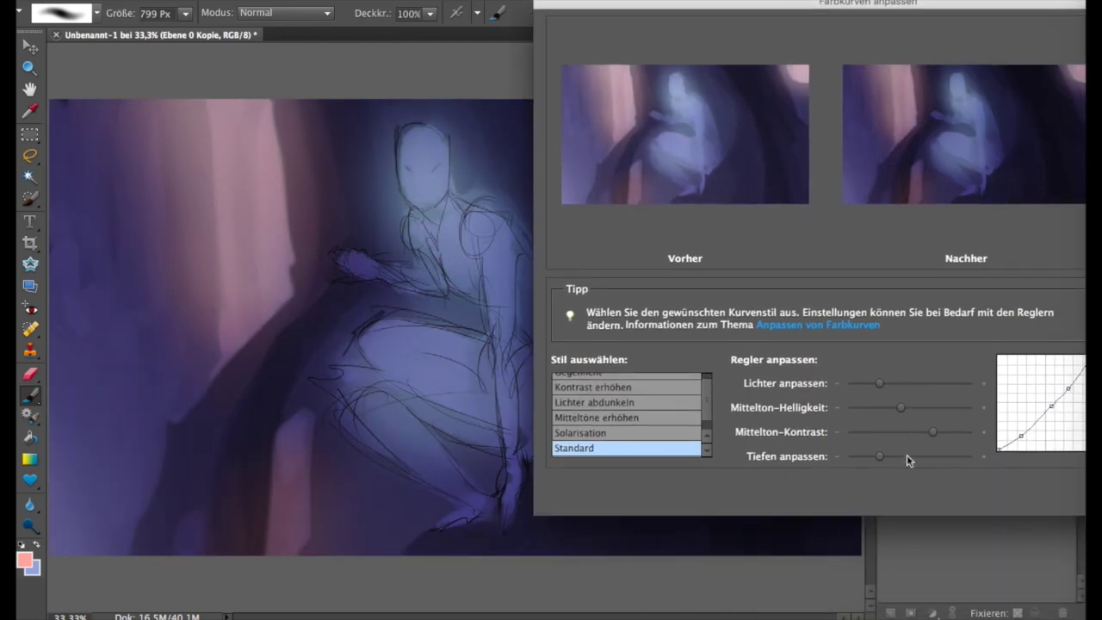
left_click_drag(878, 455, 946, 433)
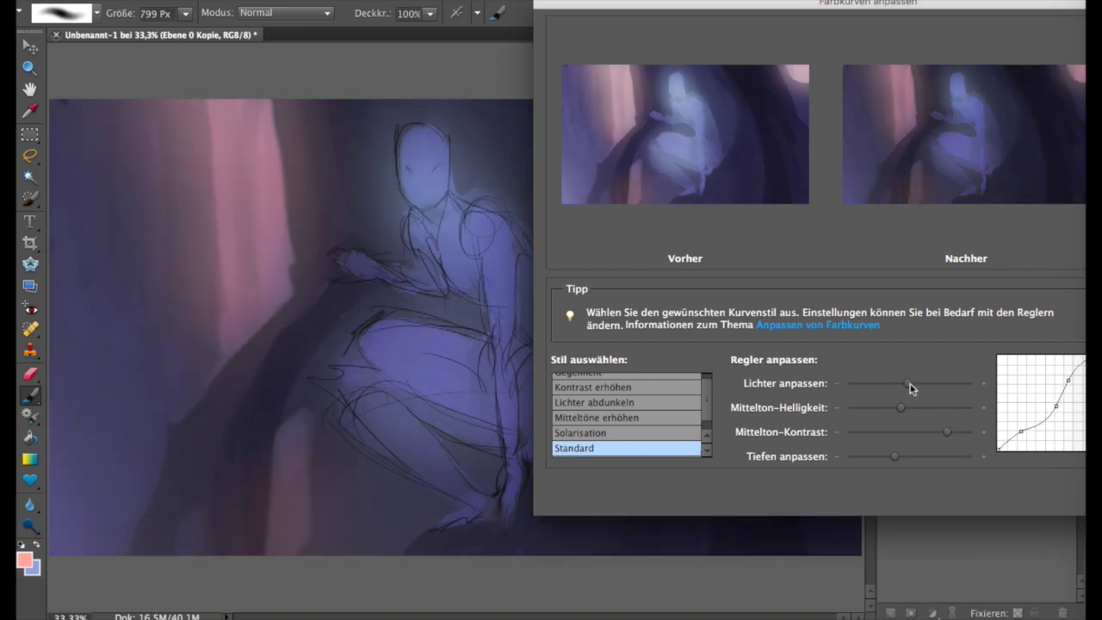
mouse_move(878, 383)
left_mouse_down()
mouse_move(976, 385)
mouse_move(887, 385)
left_mouse_up()
left_click_drag(764, 3, 659, 42)
key("Return")
- Lower the adjusted copy to 76% opacity and merge it down into Ebene 0
left_click(885, 418)
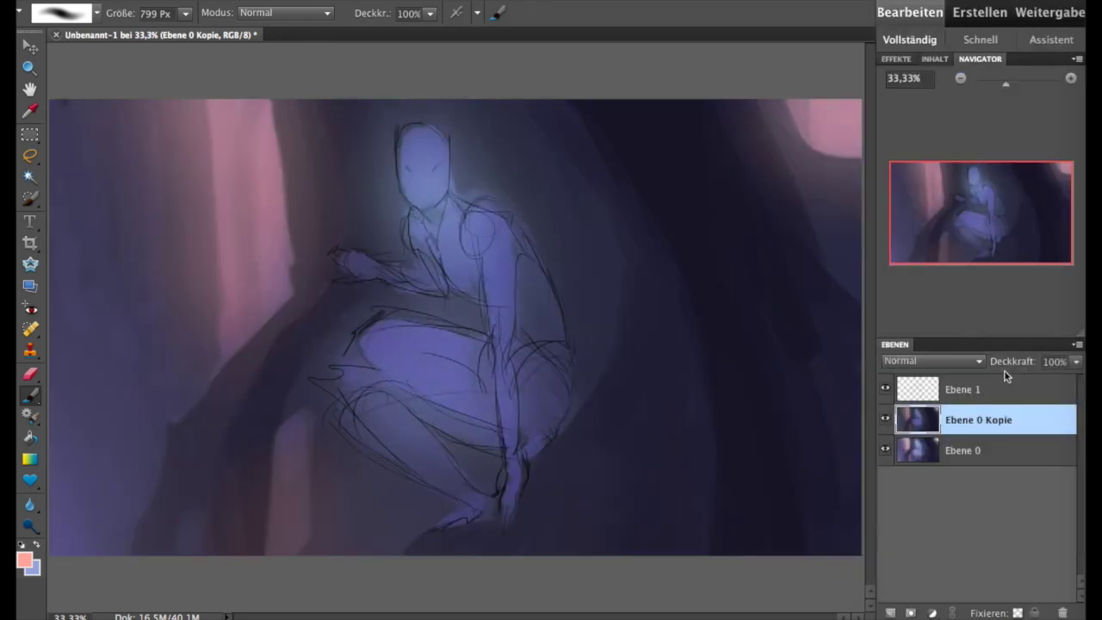
left_click_drag(1074, 361, 1047, 384)
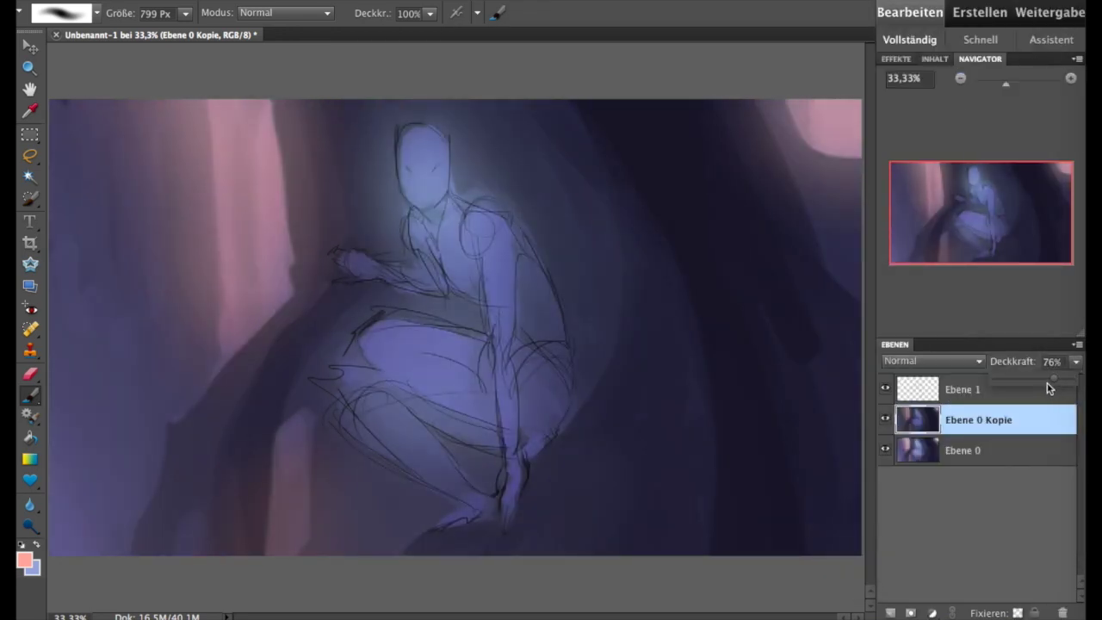
key("ctrl+e")
left_click(423, 5)
- Preview a teal hue shift in Hue/Saturation, then keep the purple-blue hue
left_click(731, 115)
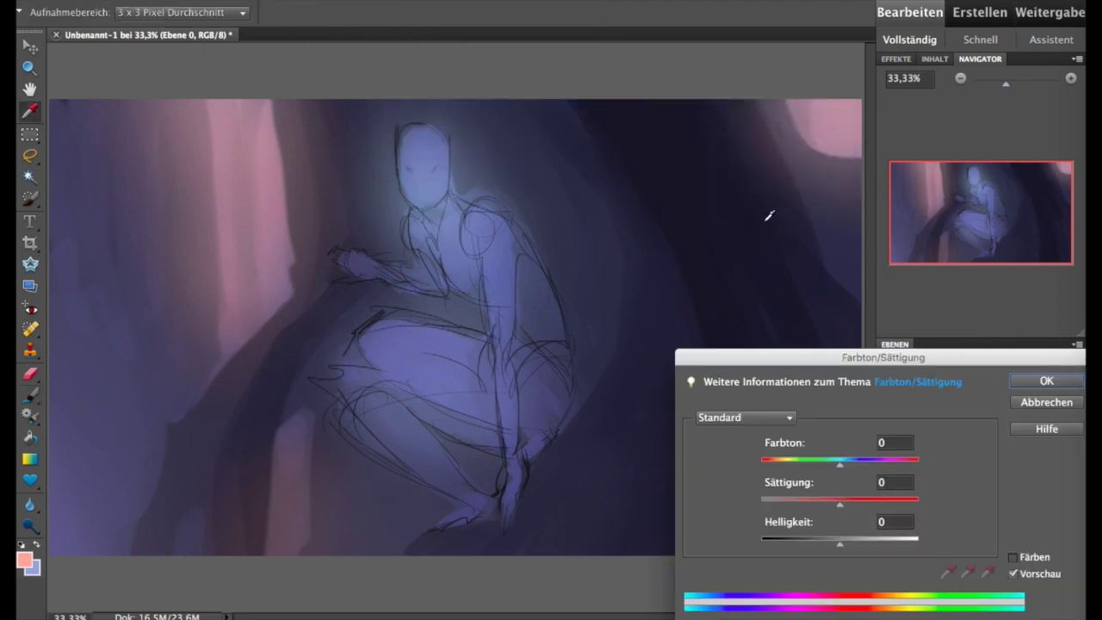
left_click_drag(839, 462, 802, 469)
mouse_move(794, 468)
left_mouse_down()
mouse_move(866, 459)
mouse_move(853, 461)
left_mouse_up()
left_click(1045, 380)
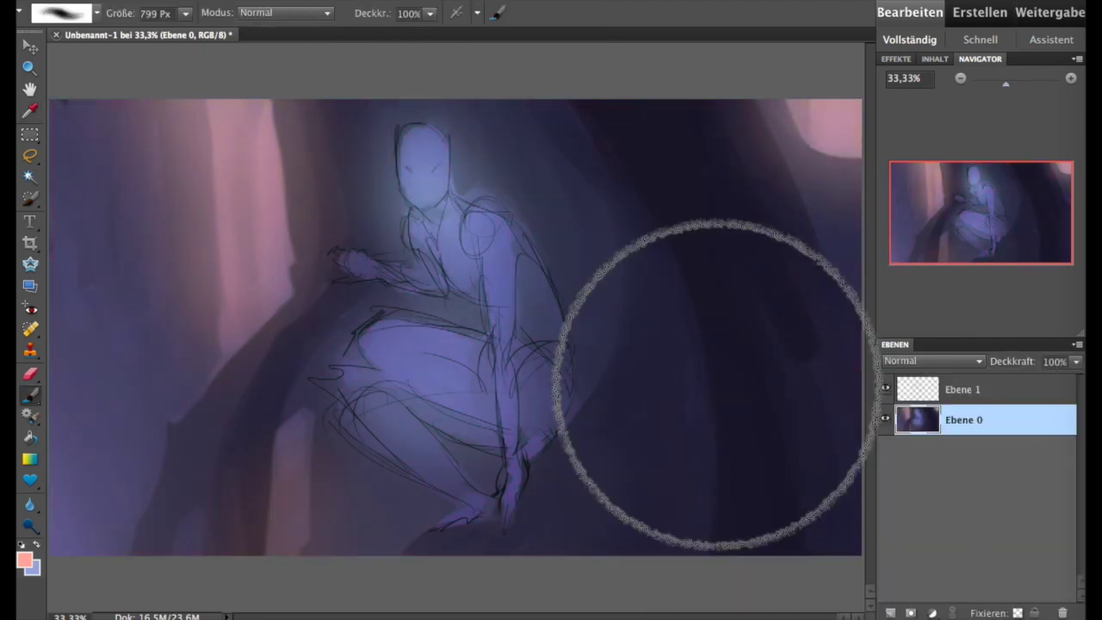
- Apply a low-strength Color Variations tint to the painting's shadow tones
left_click(405, 0)
left_click(697, 209)
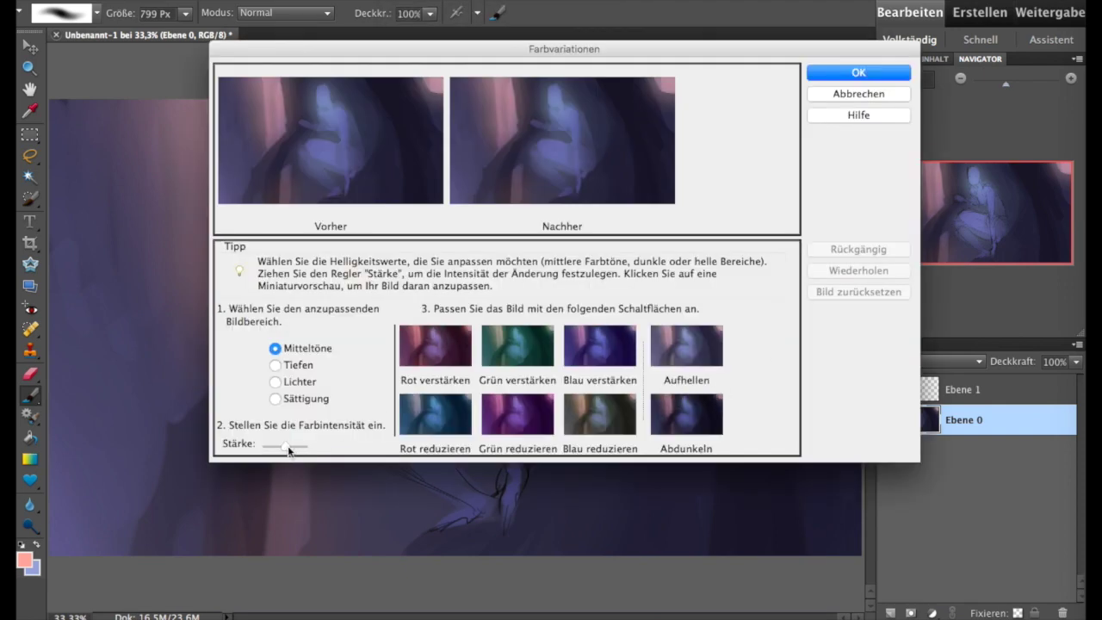
left_click_drag(288, 447, 274, 448)
left_click(275, 365)
left_click(566, 360)
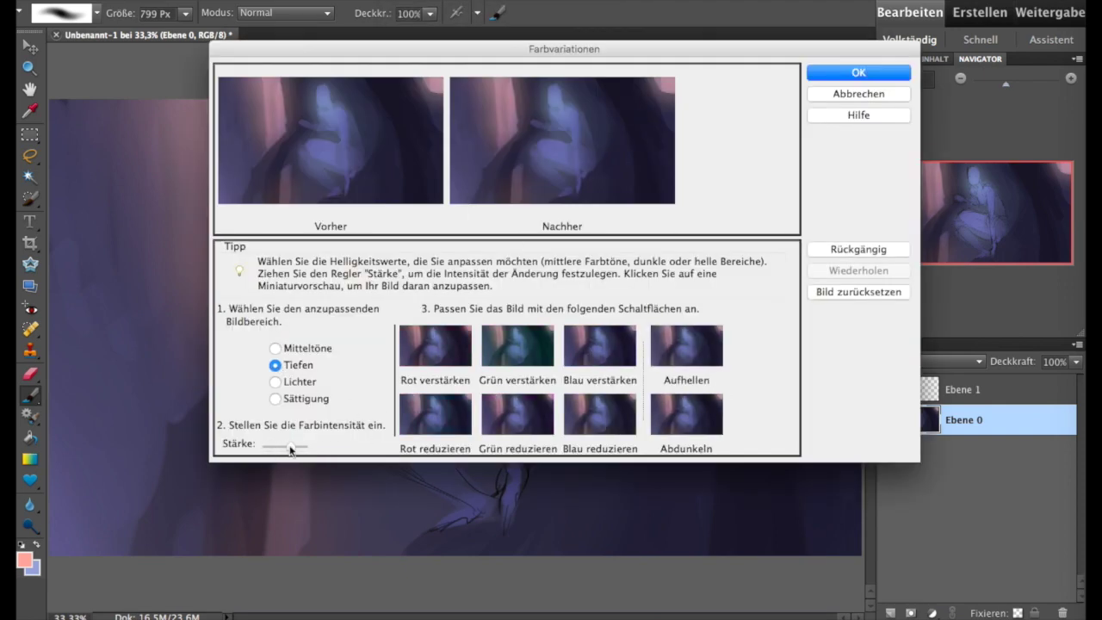
mouse_move(290, 448)
left_mouse_down()
mouse_move(273, 447)
mouse_move(293, 447)
left_mouse_up()
left_click(281, 383)
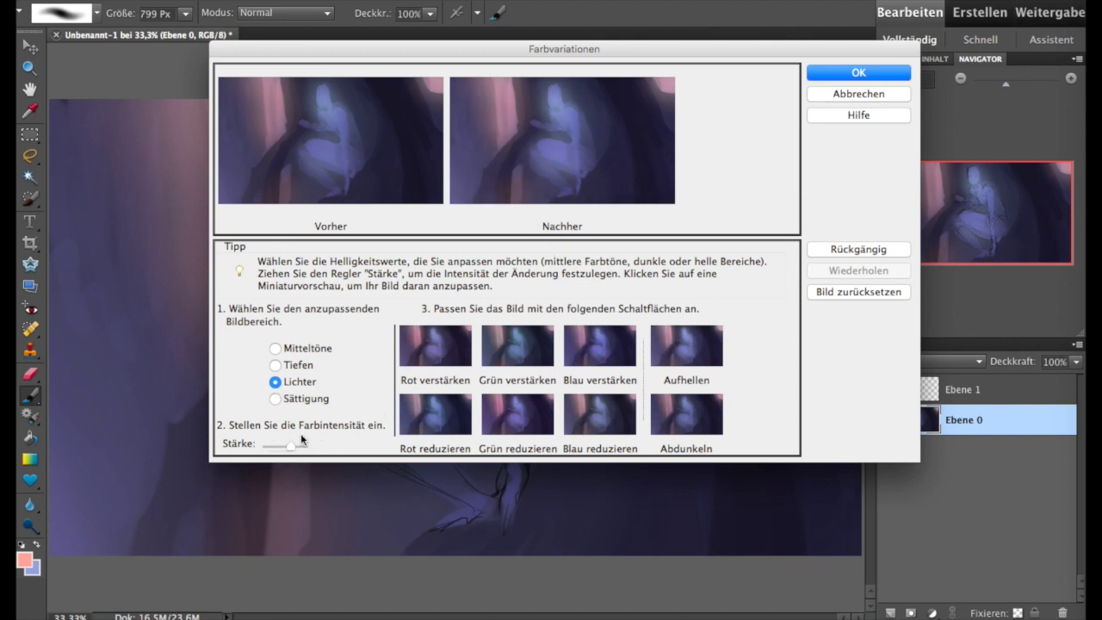
left_click(850, 74)
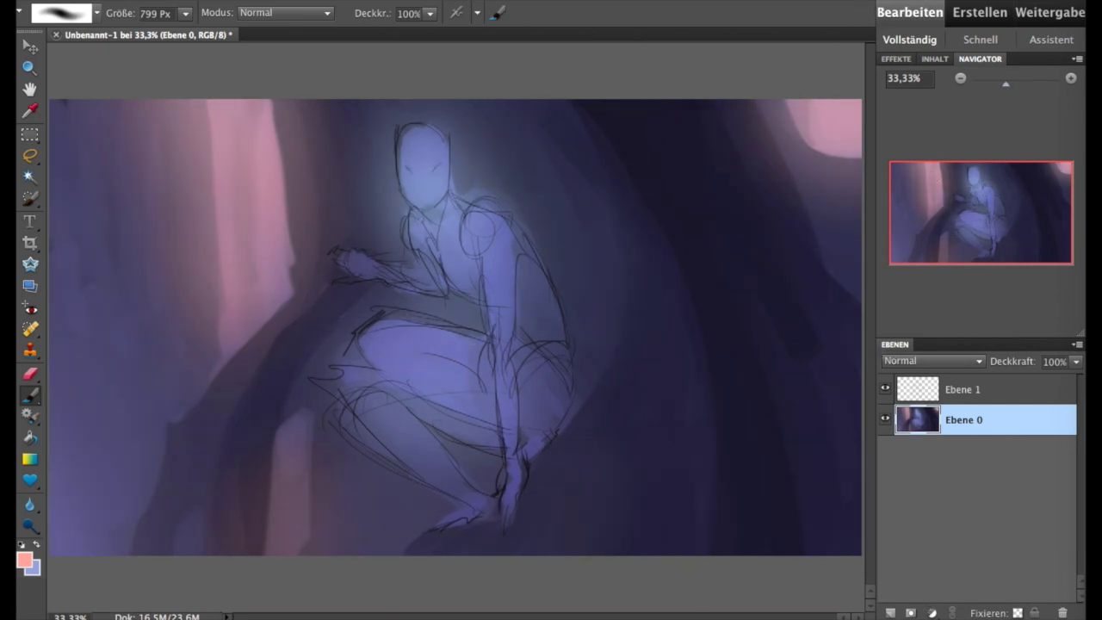
left_click(370, 0)
- Flip the painting horizontally again, check it without the sketch, and add layer Ebene 2
left_click(660, 53)
left_click(885, 389)
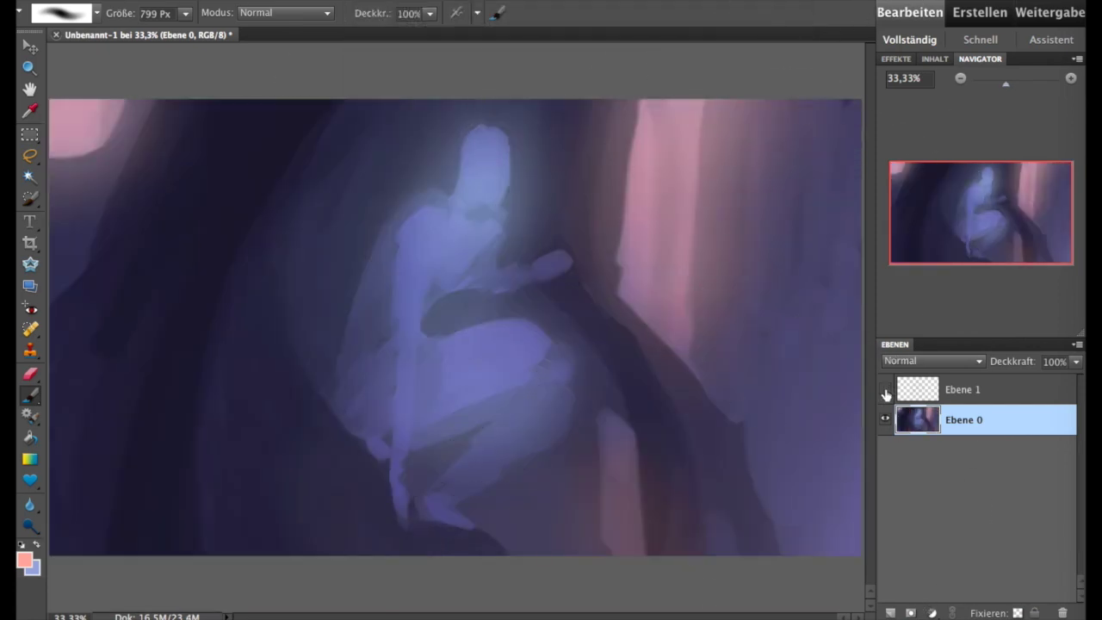
left_click(884, 390)
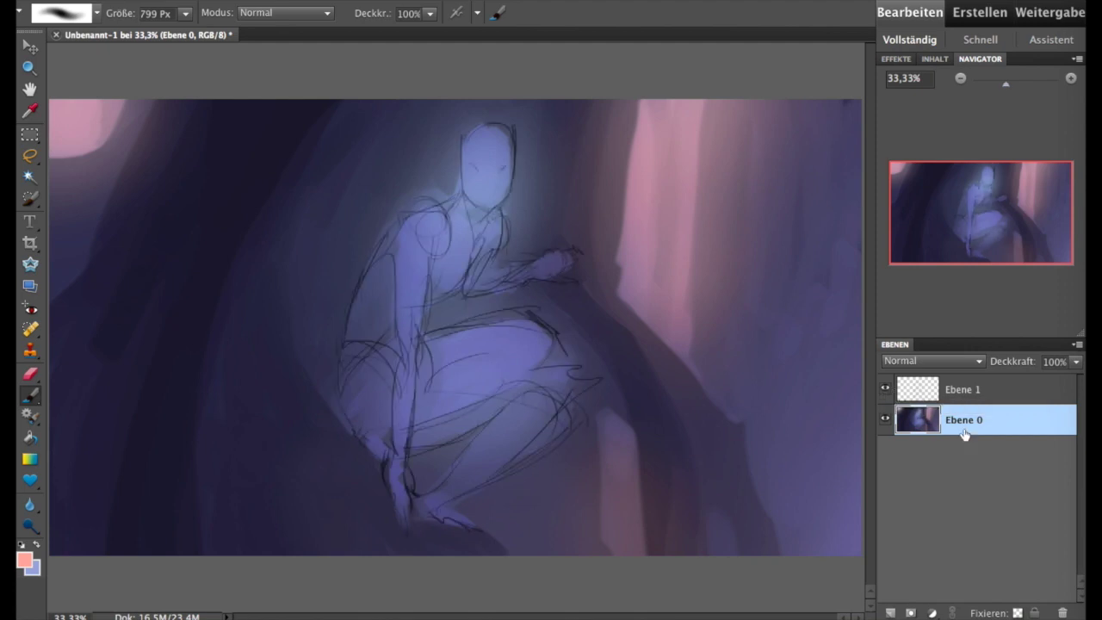
left_click(891, 613)
- Load another brush library, choose a 75 px brush, and reset default colours
left_click(98, 13)
left_click(104, 52)
left_click(108, 105)
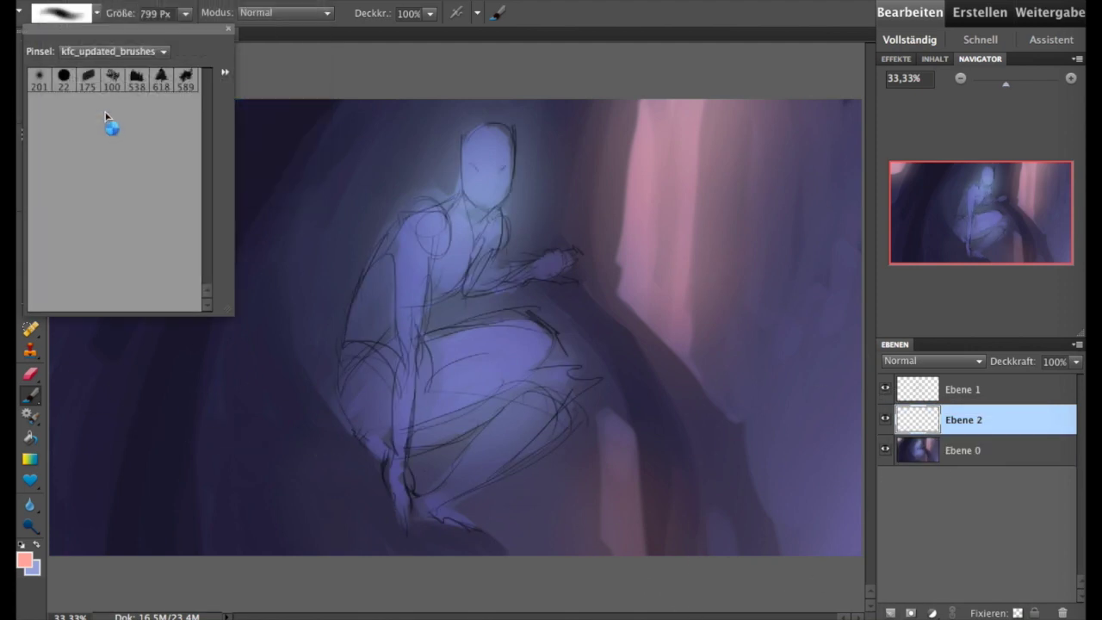
left_click(92, 201)
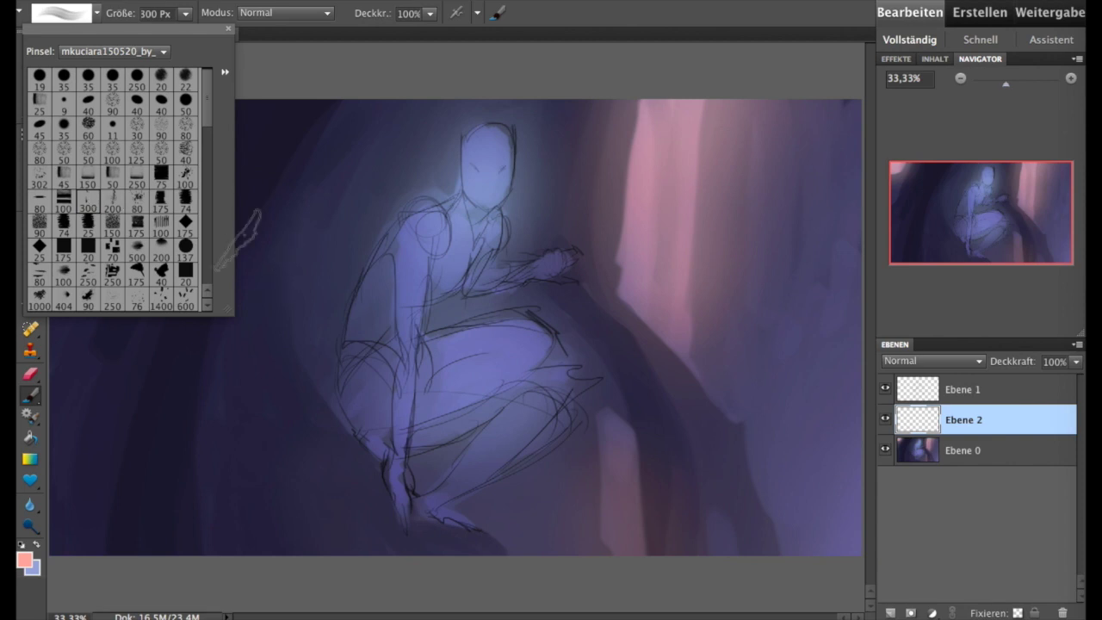
left_click(161, 175)
left_click(176, 390)
key("d")
key("ctrl+z")
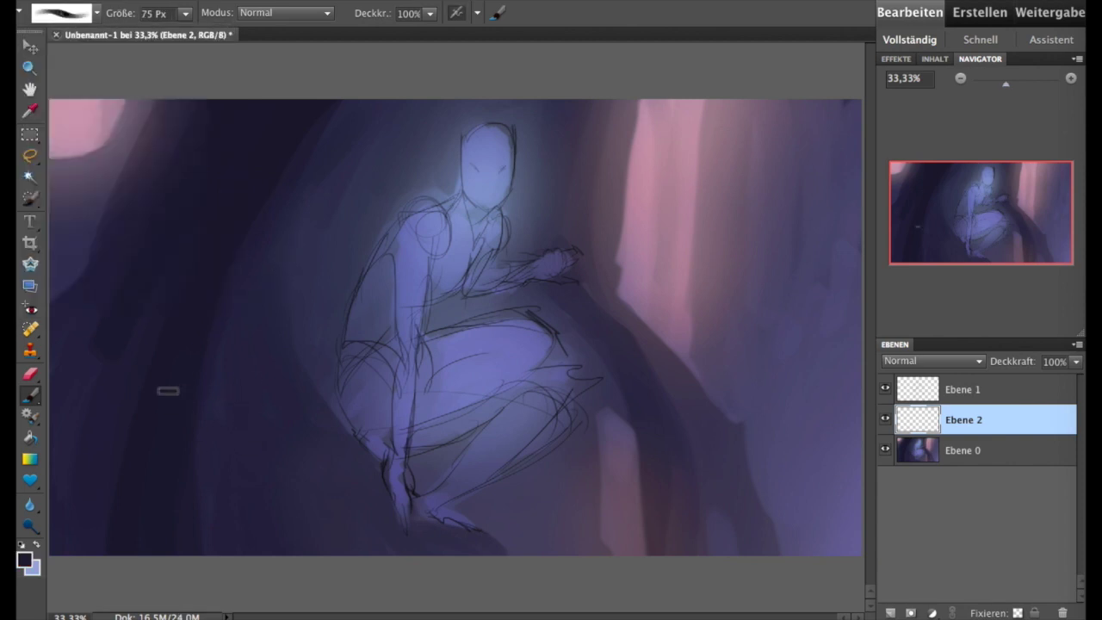
key("bracketright")
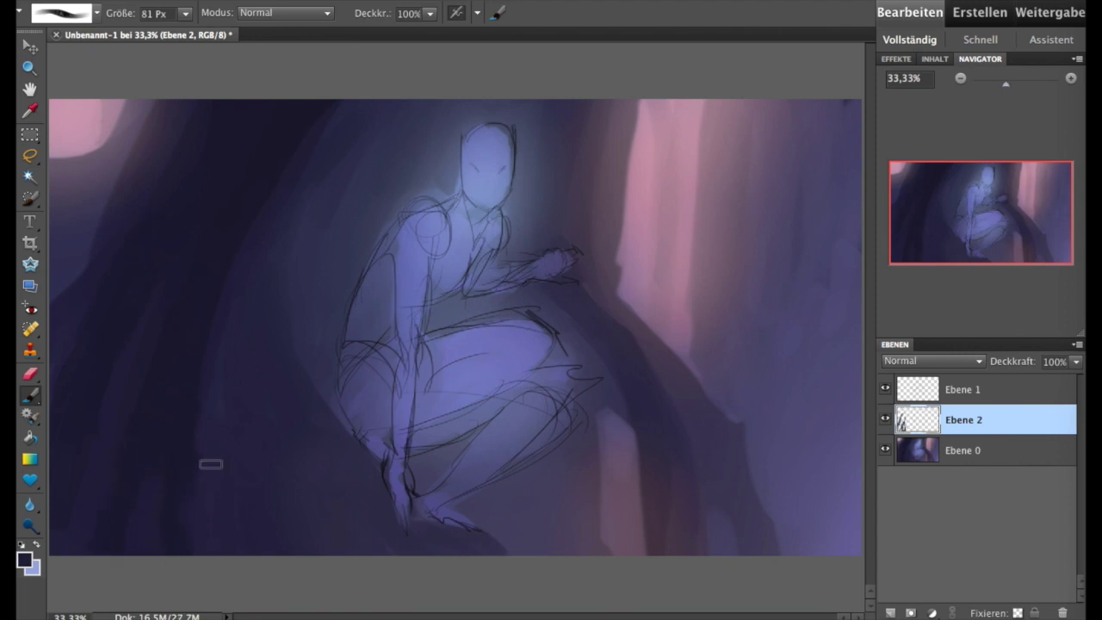
- Paint a soft stroke near the bottom and pink strokes along the right light shaft
left_click_drag(289, 527, 331, 543)
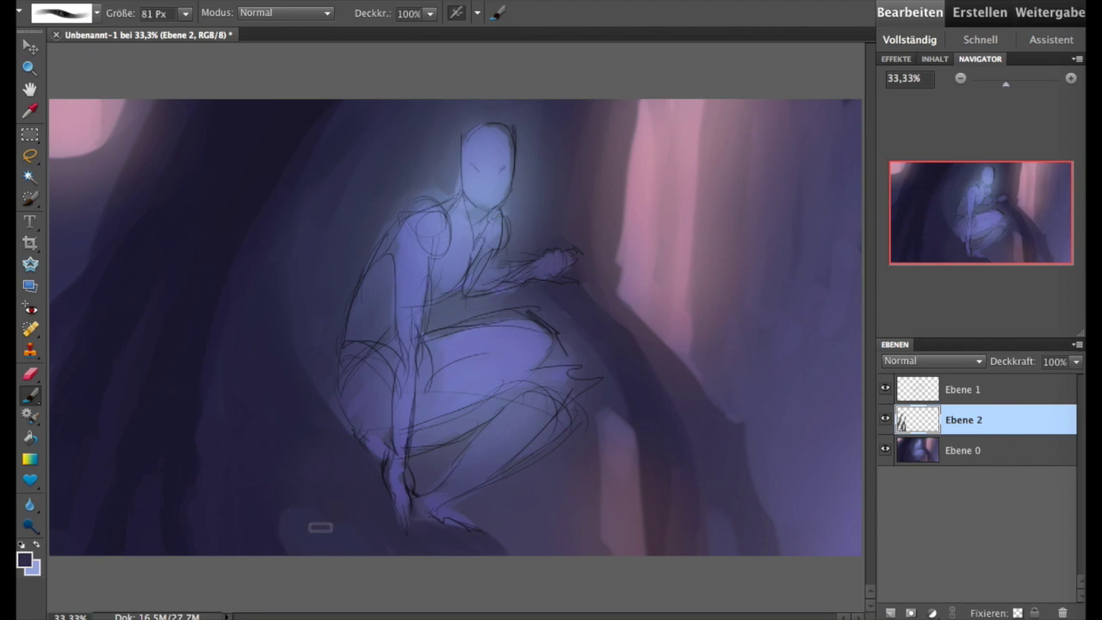
left_click(724, 178, "alt")
left_click_drag(697, 275, 686, 123)
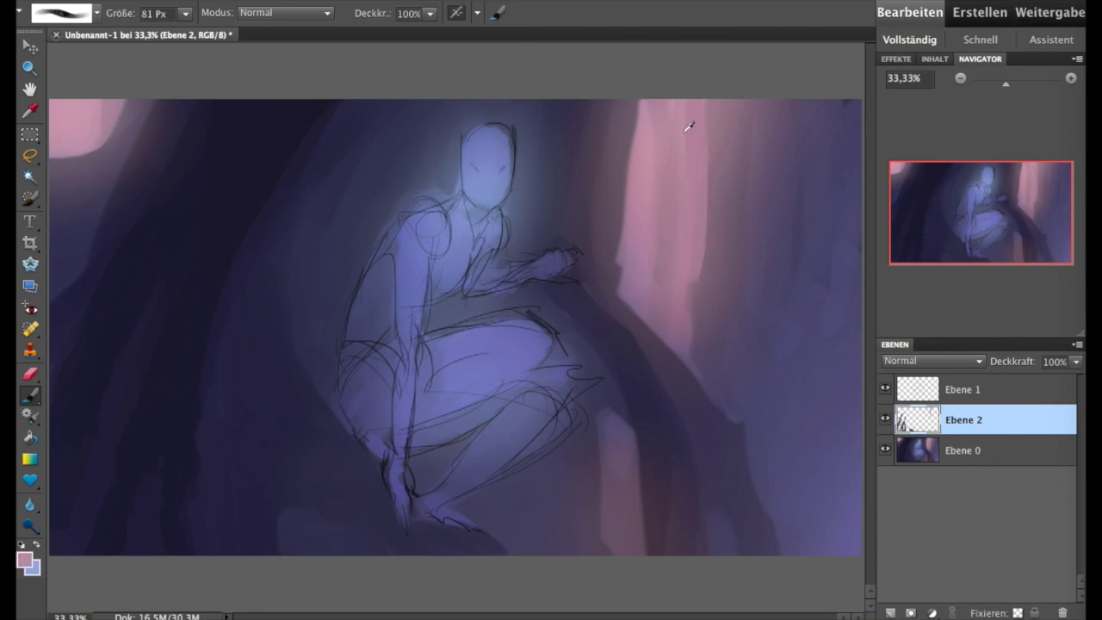
mouse_move(693, 172)
left_mouse_down()
mouse_move(693, 102)
mouse_move(686, 319)
mouse_move(693, 254)
left_mouse_up()
- Sample dark navy tones and darken the upper right edge of the cave
left_click(707, 309, "alt")
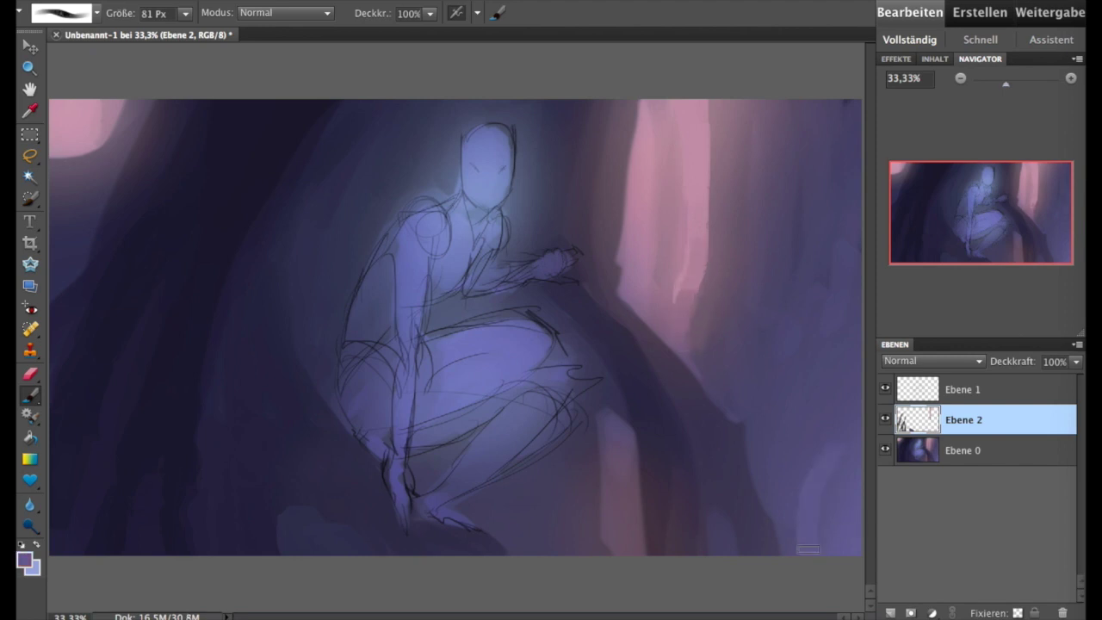
left_click(841, 434, "alt")
left_click(811, 321, "alt")
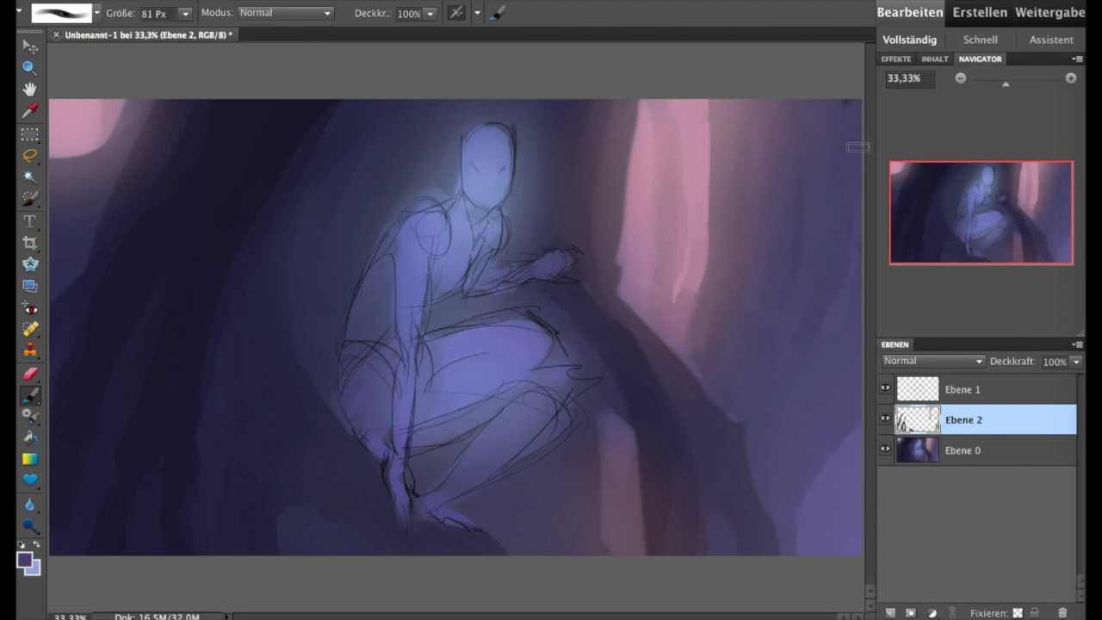
left_click(849, 107, "alt")
left_click_drag(850, 106, 836, 86)
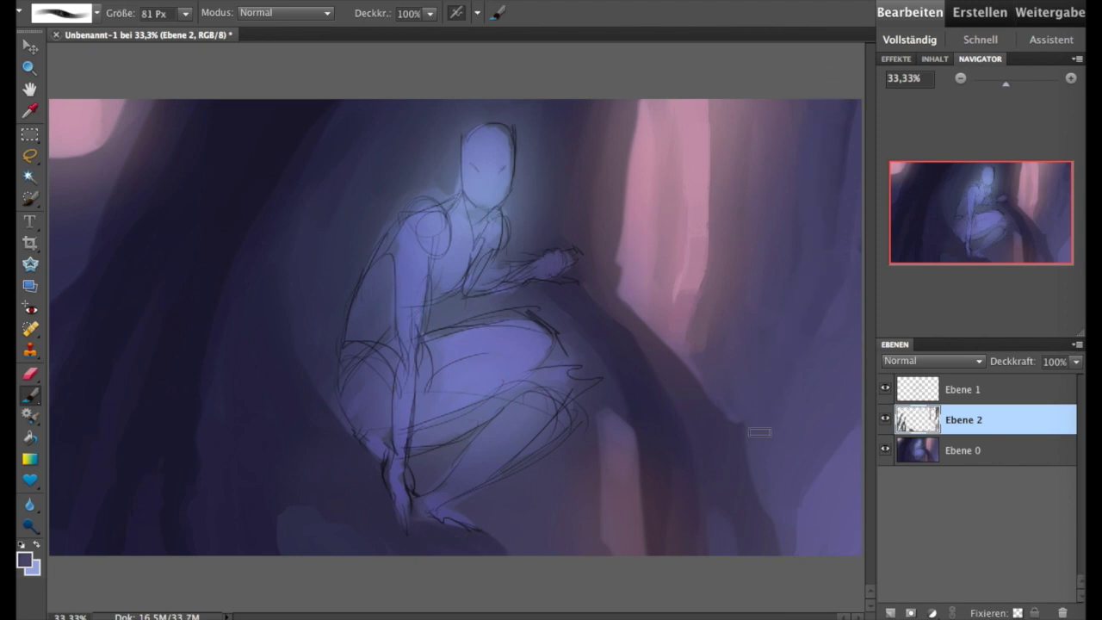
left_click_drag(770, 146, 781, 121)
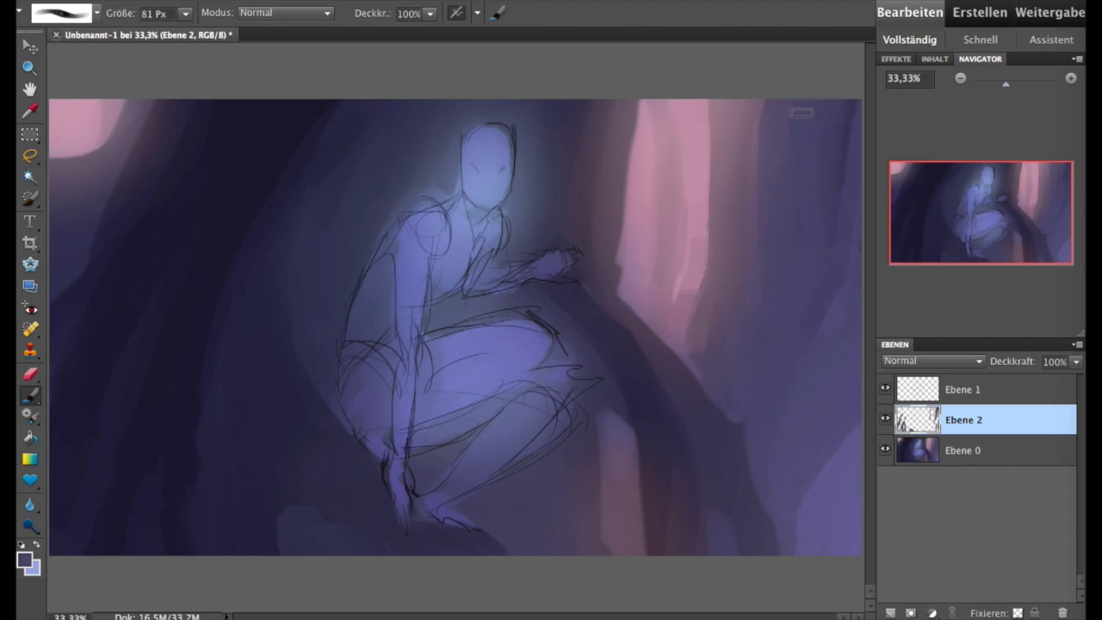
- Darken the glow around and beside the figure's head with sampled navy
left_click(564, 209, "alt")
left_click(554, 150, "alt")
left_click_drag(530, 104, 514, 207)
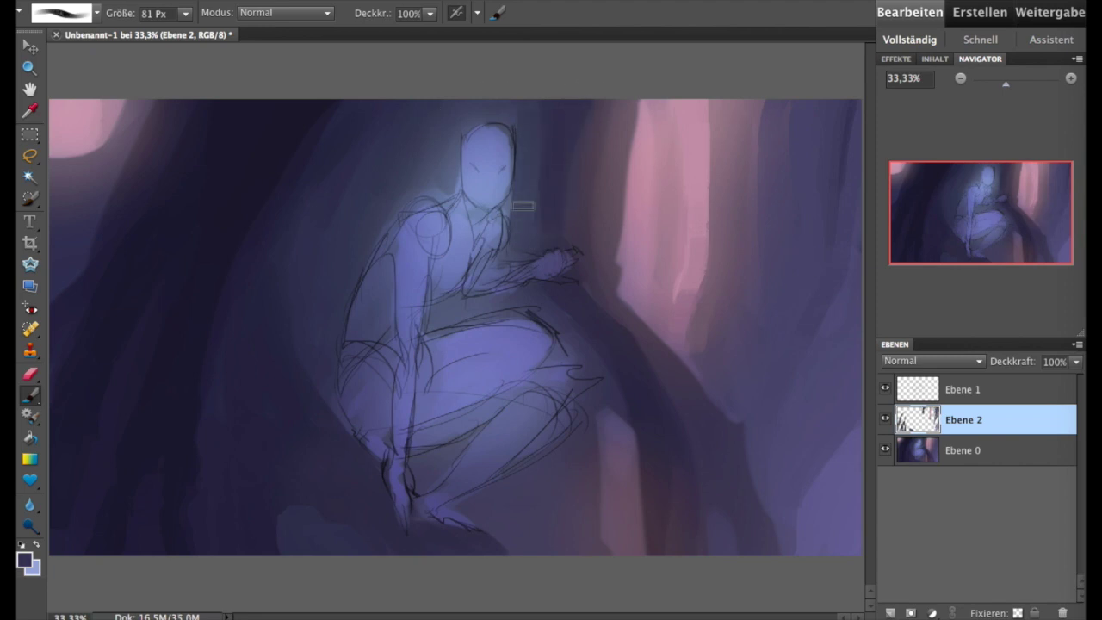
left_click_drag(502, 113, 431, 177)
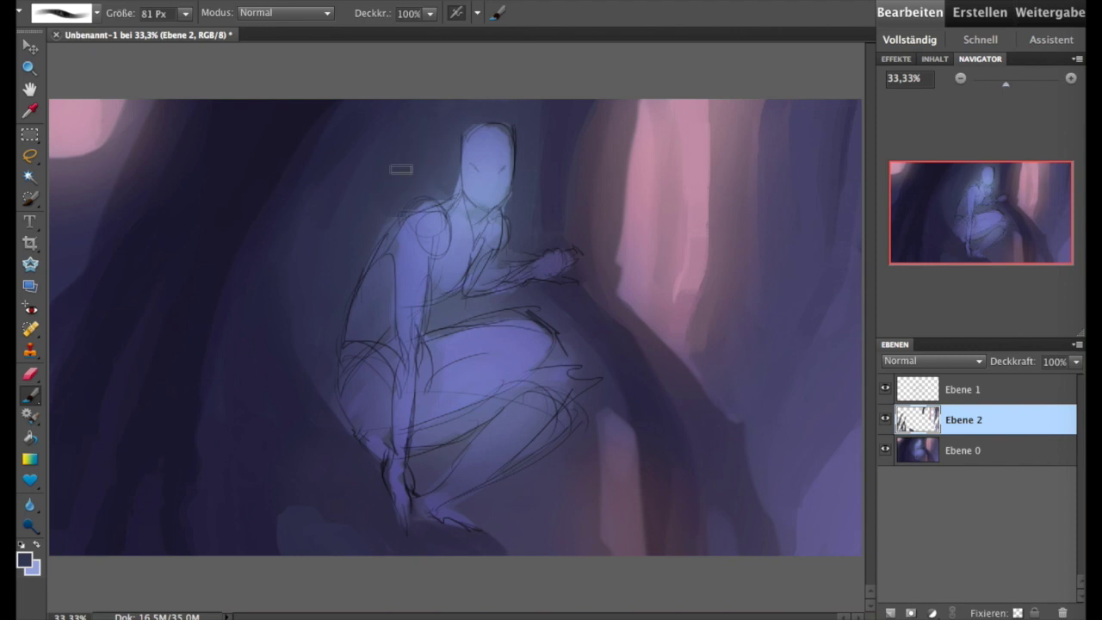
left_click(355, 135, "alt")
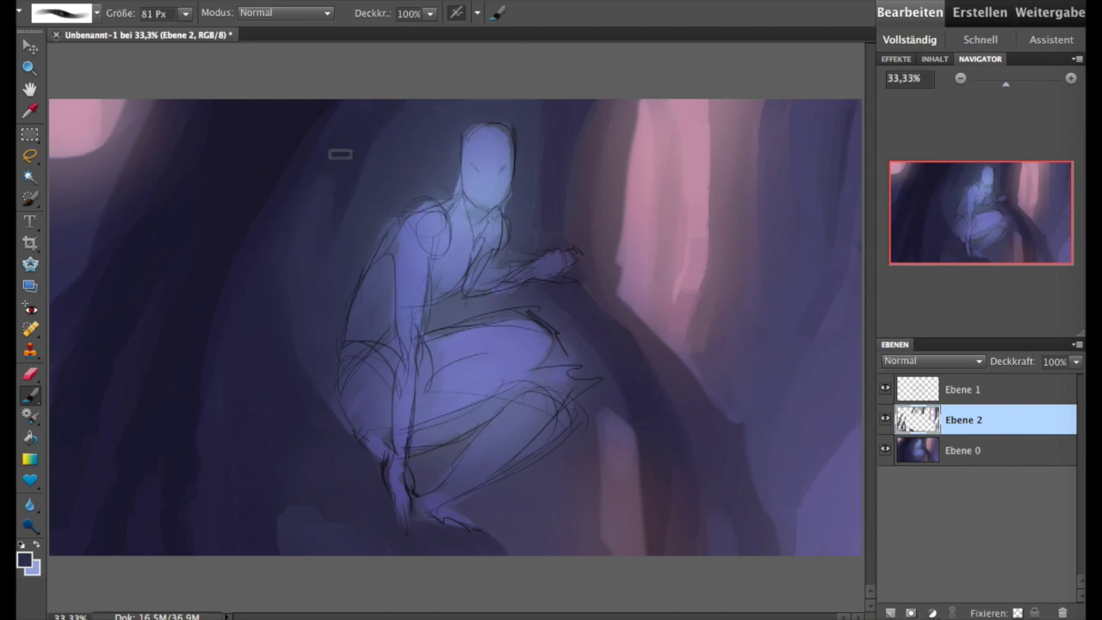
- Choose a teal foreground colour and paint teal strokes on the dark left cave wall
left_click(25, 561)
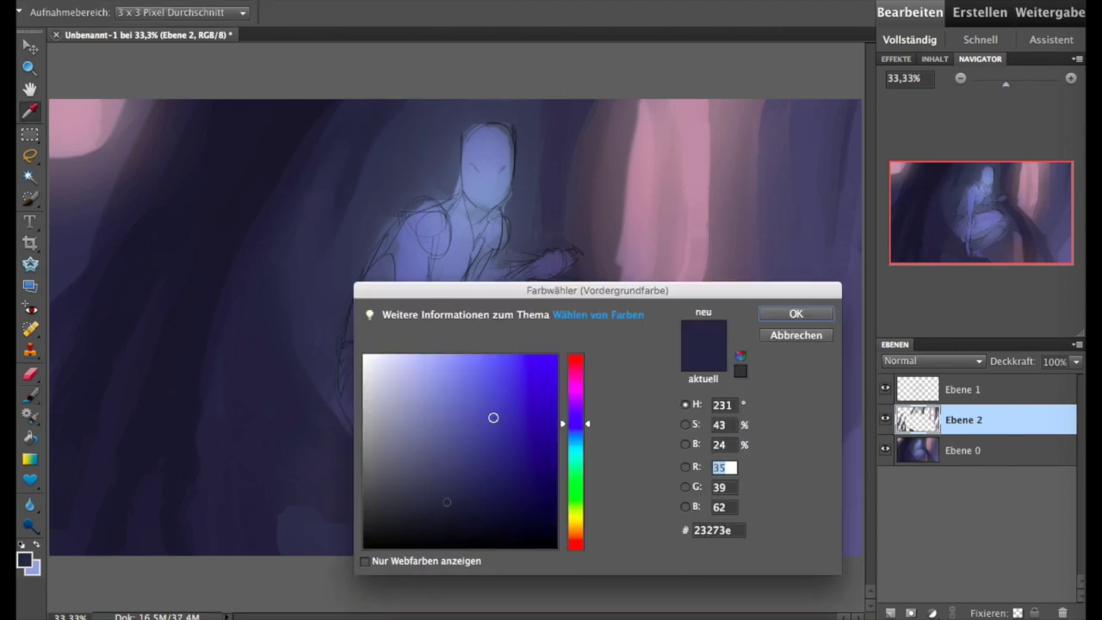
left_click(575, 436)
left_click(436, 487)
left_click(795, 313)
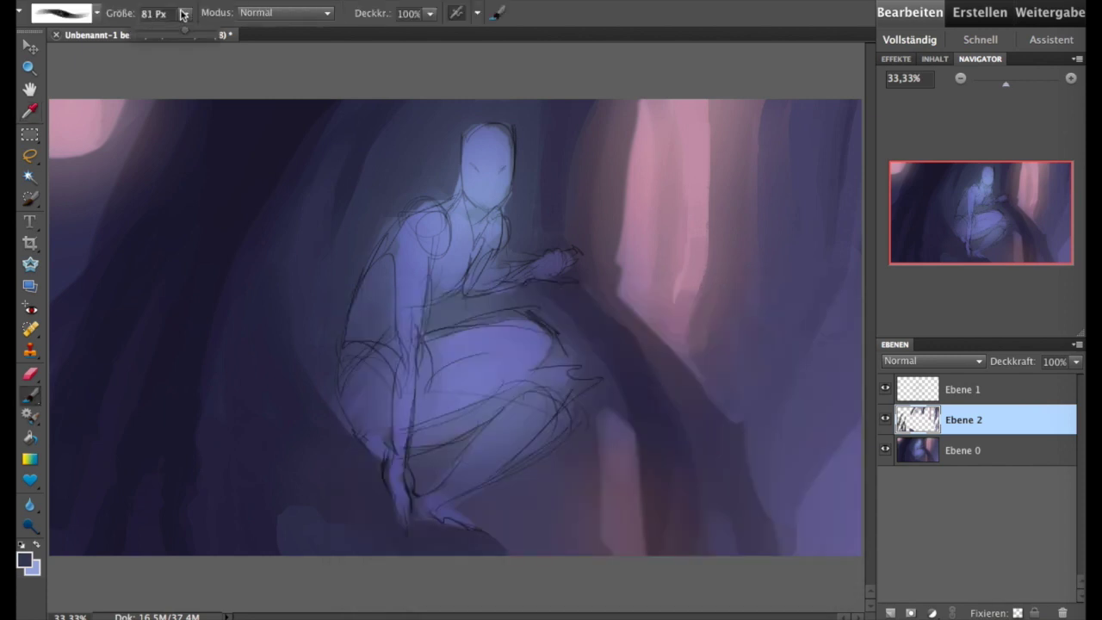
mouse_move(281, 123)
left_mouse_down()
mouse_move(277, 167)
mouse_move(314, 112)
mouse_move(249, 221)
left_mouse_up()
left_click_drag(247, 137, 240, 167)
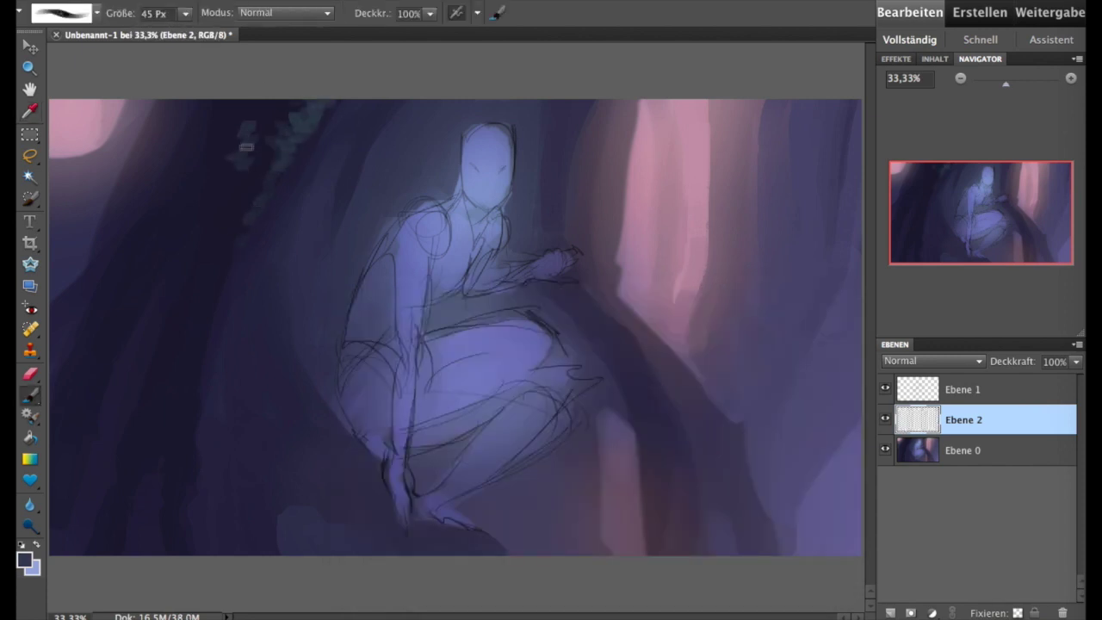
mouse_move(261, 112)
left_mouse_down()
mouse_move(208, 280)
mouse_move(222, 224)
left_mouse_up()
left_click_drag(216, 263, 250, 180)
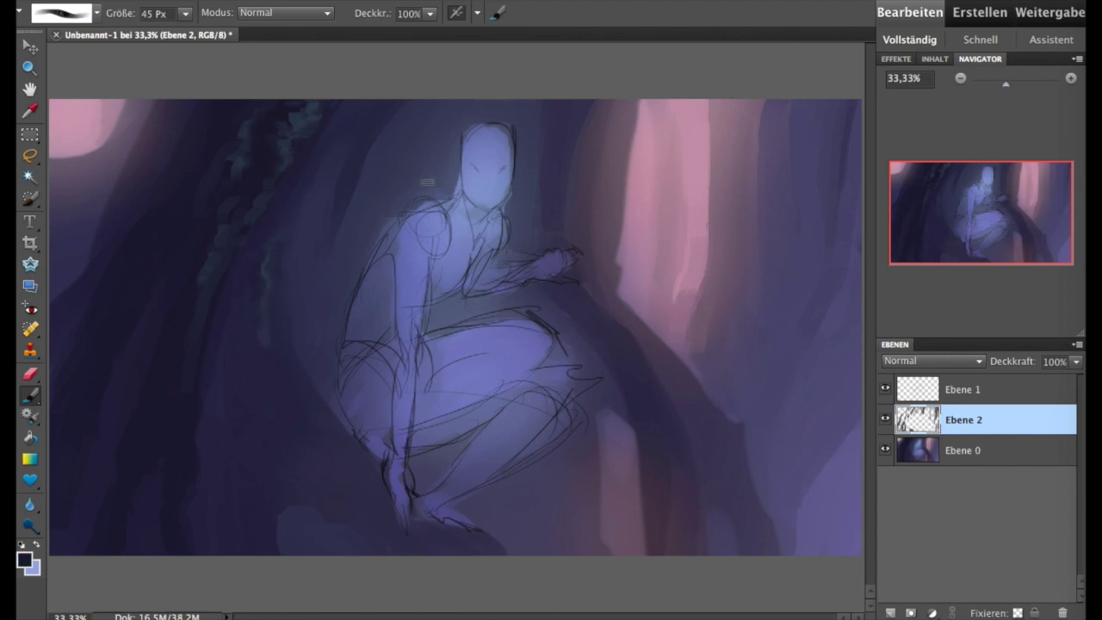
- At 28 px, paint lilac and dark strokes refining the pink light's left edge
key("bracketleft")
key("bracketleft")
left_click(120, 216, "alt")
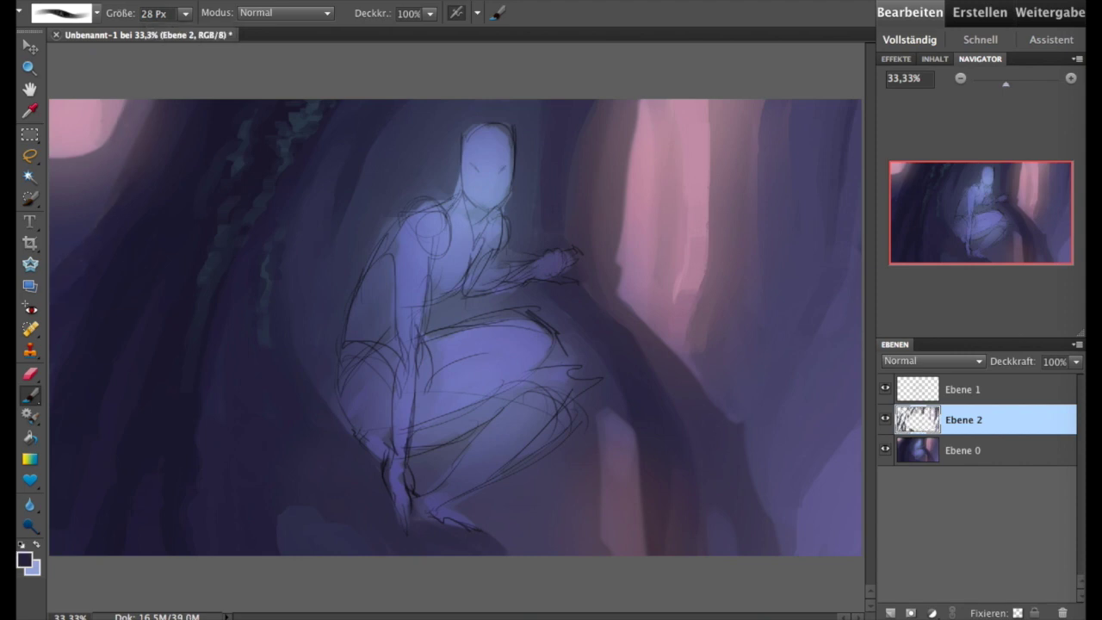
left_click(629, 289, "alt")
left_click_drag(618, 230, 616, 294)
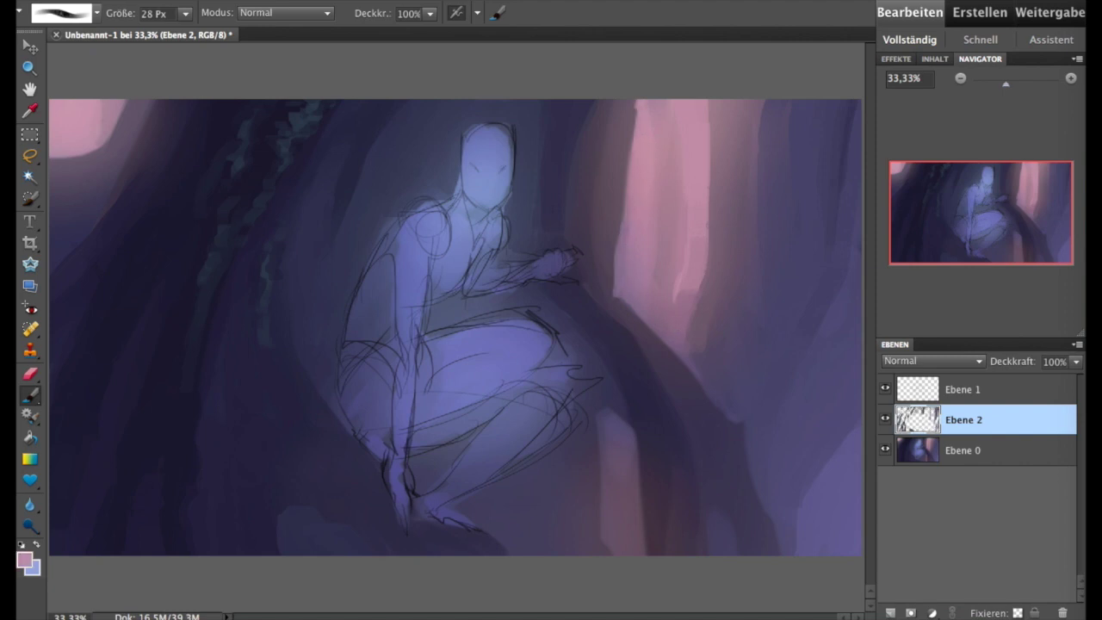
left_click_drag(633, 105, 616, 289)
left_click(612, 270, "alt")
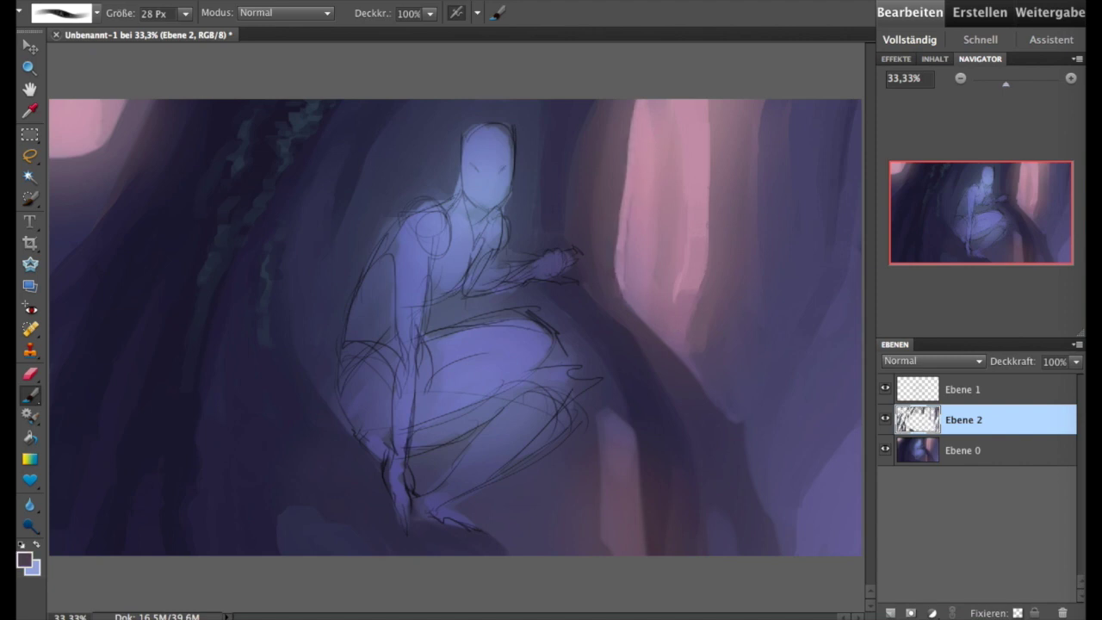
left_click_drag(652, 494, 665, 551)
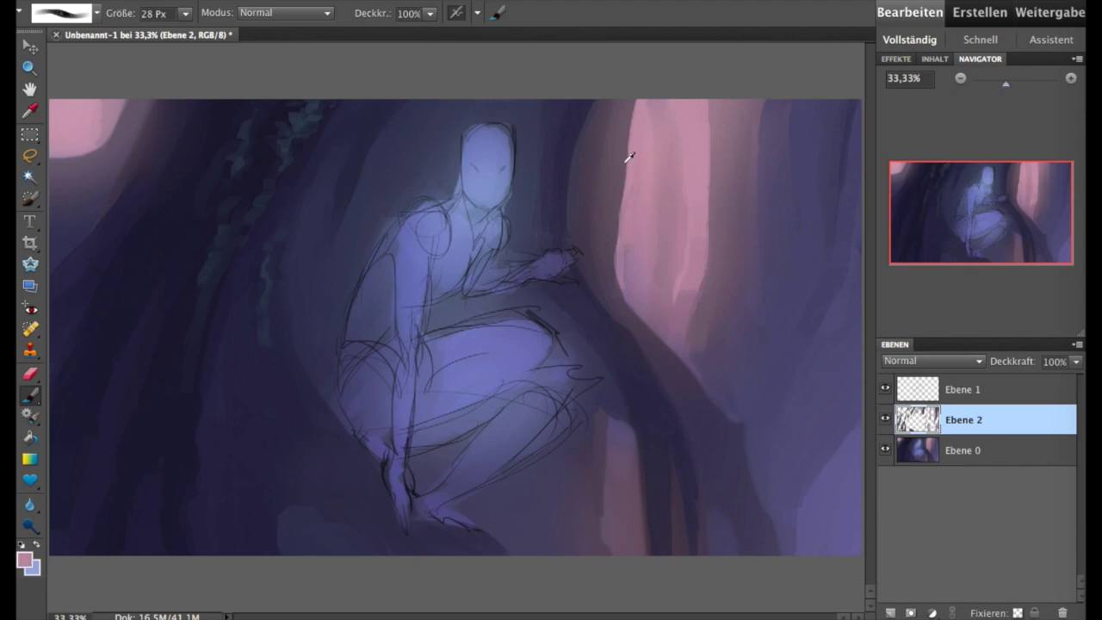
left_click_drag(628, 103, 620, 220)
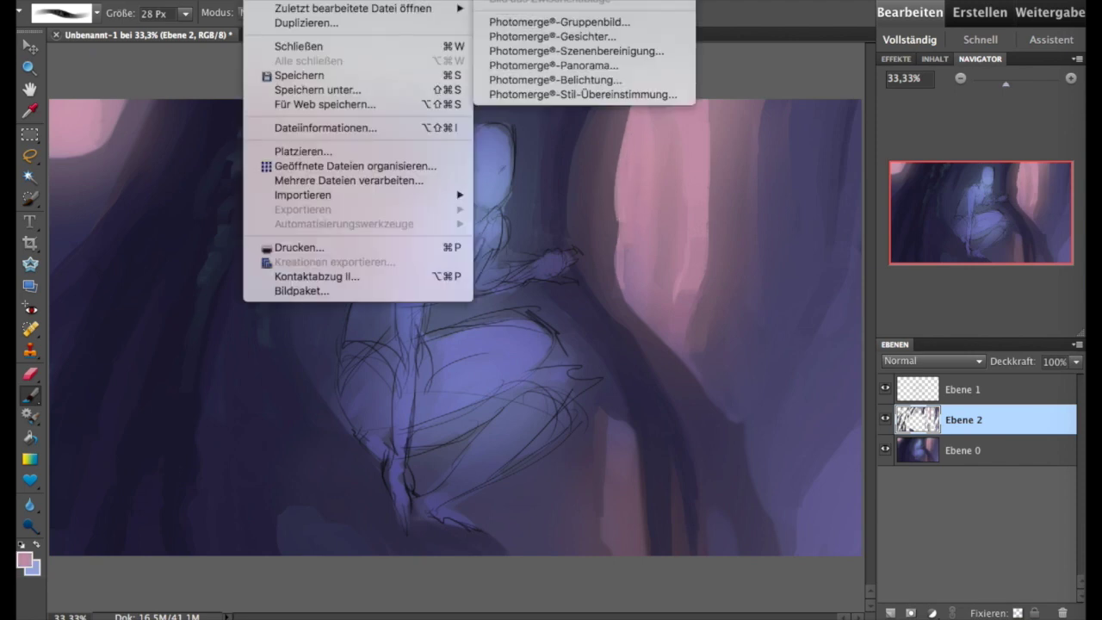
- Flip the painting horizontally and cover the figure's feet with lighter purple at 42 px
left_click(608, 49)
left_click(614, 401, "alt")
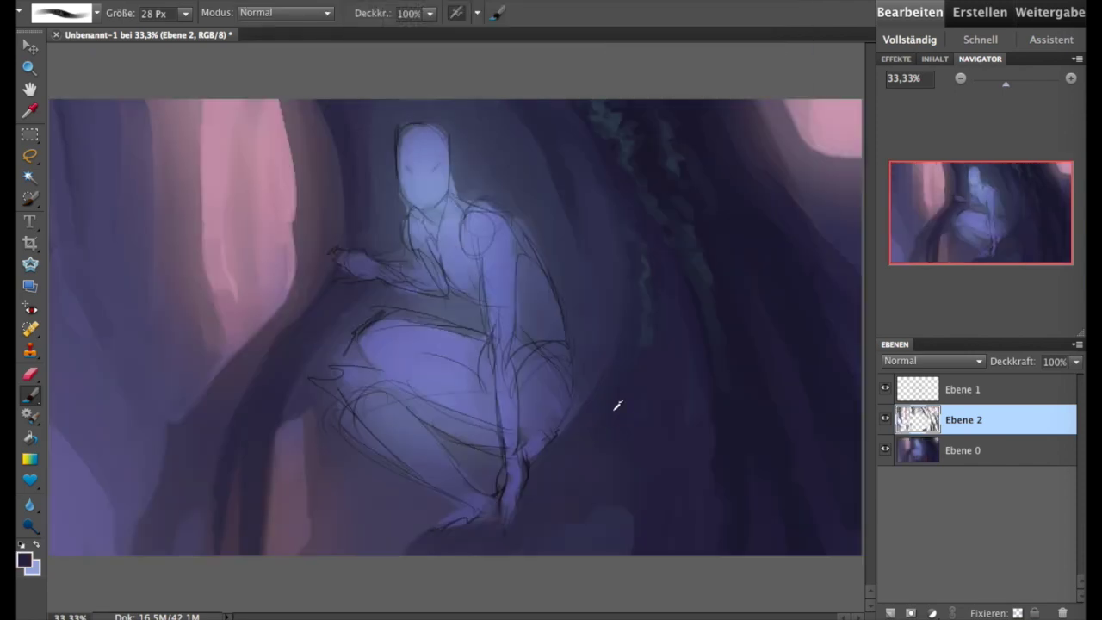
key("bracketright")
key("bracketright")
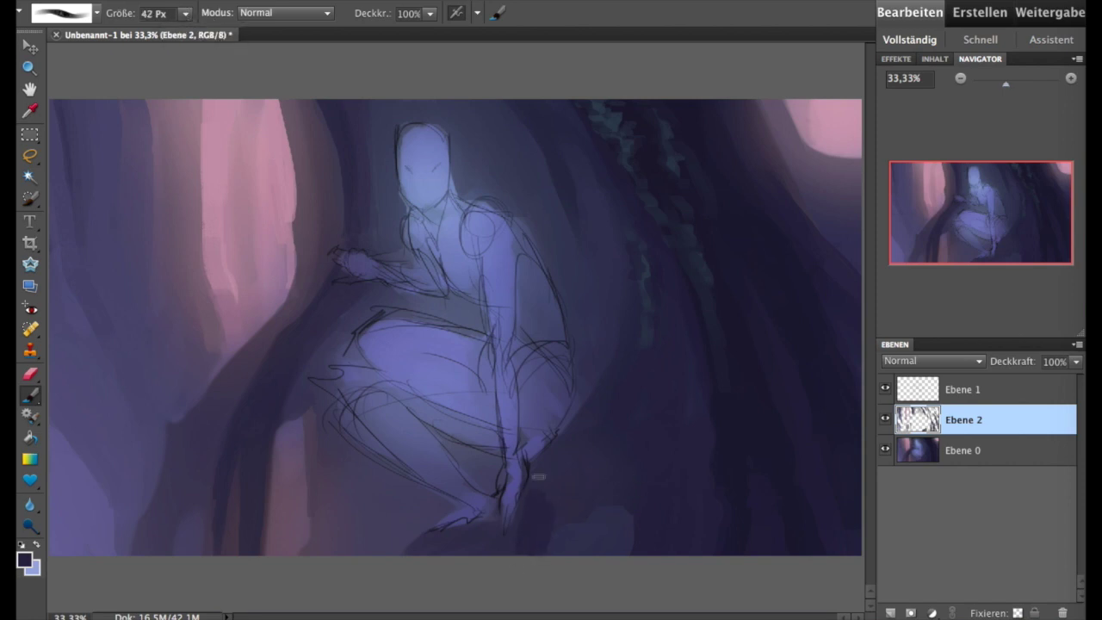
mouse_move(527, 469)
left_mouse_down()
mouse_move(516, 516)
mouse_move(524, 521)
mouse_move(508, 507)
mouse_move(542, 516)
mouse_move(550, 491)
left_mouse_up()
left_click(533, 482, "alt")
left_click(544, 480, "alt")
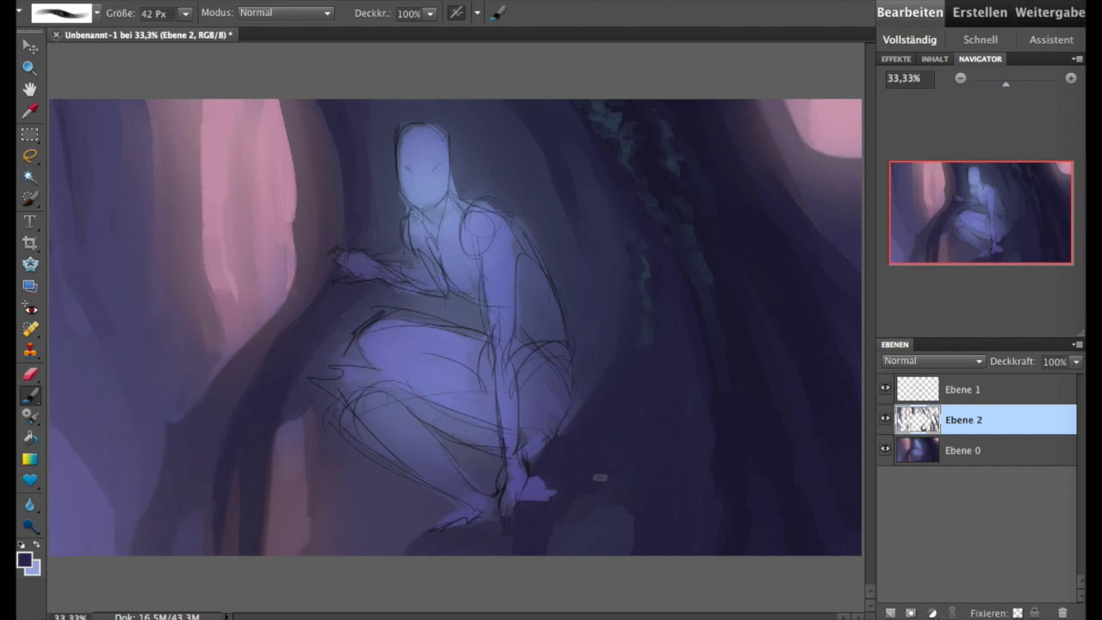
left_click(525, 509, "alt")
mouse_move(516, 508)
left_mouse_down()
mouse_move(521, 527)
mouse_move(545, 495)
left_mouse_up()
- Return to the brush on Ebene 2 and lighten the figure's knee with purple
left_click(567, 495, "alt")
key("alt+bracketright")
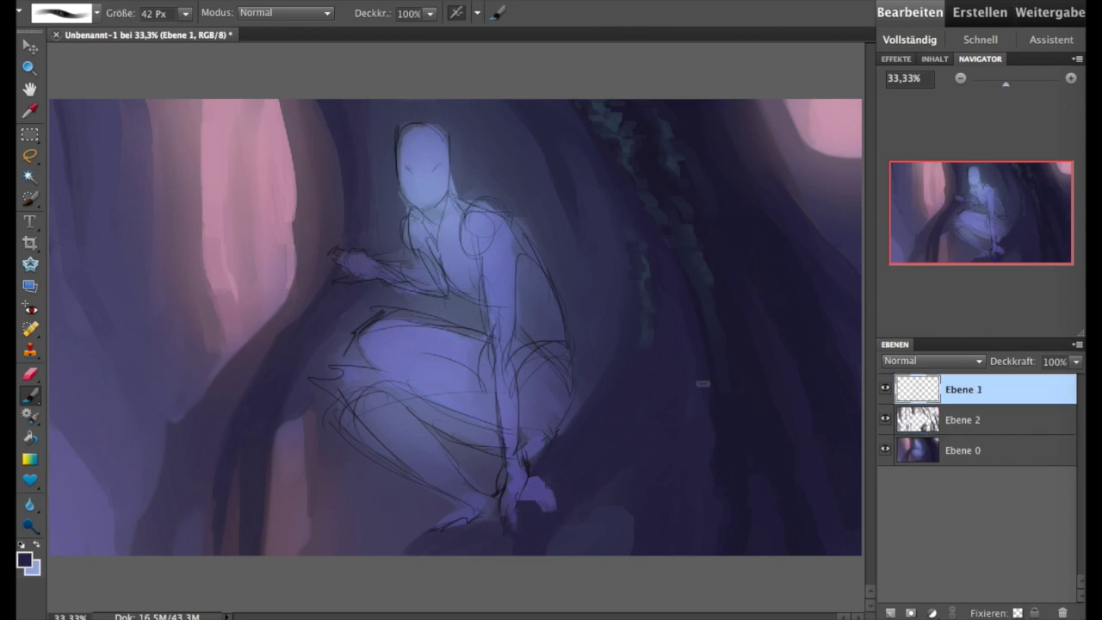
key("e")
key("alt+bracketleft")
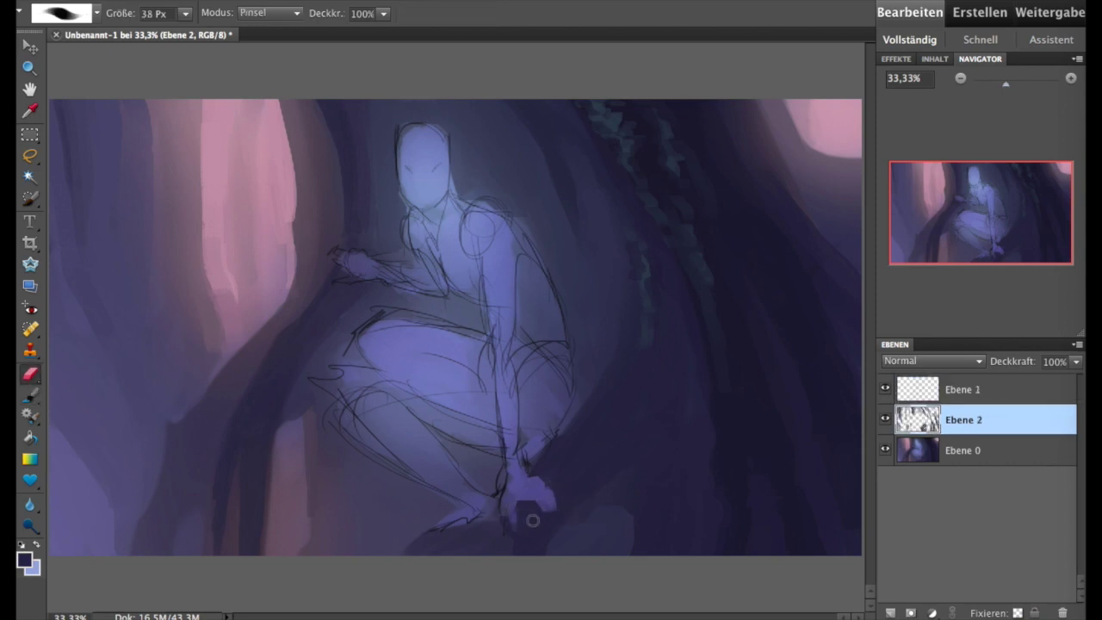
key("b")
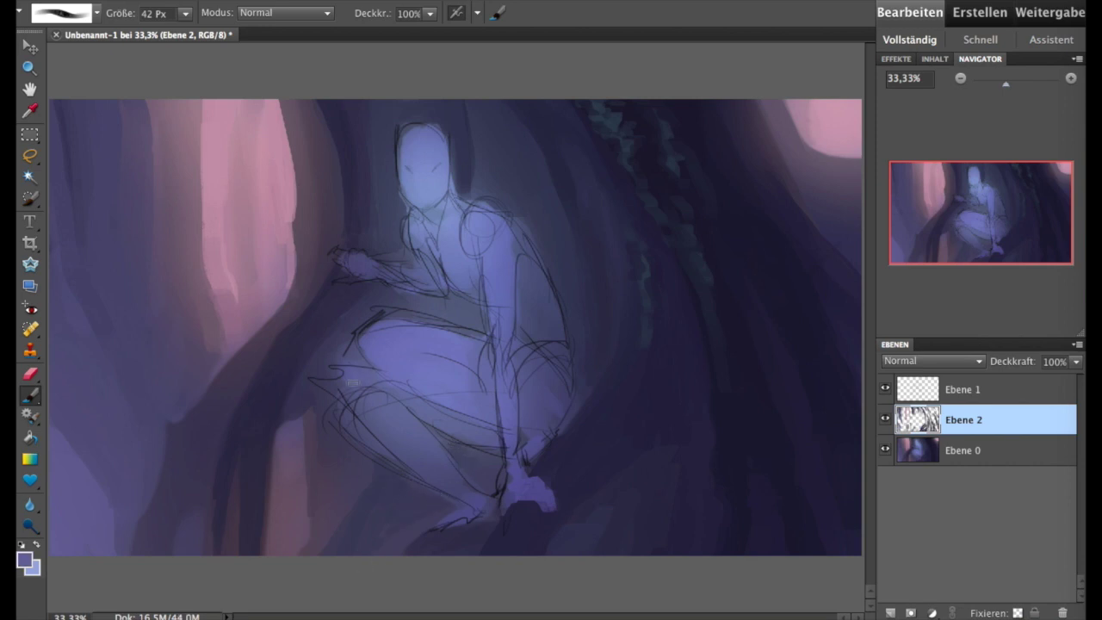
left_click_drag(351, 381, 342, 402)
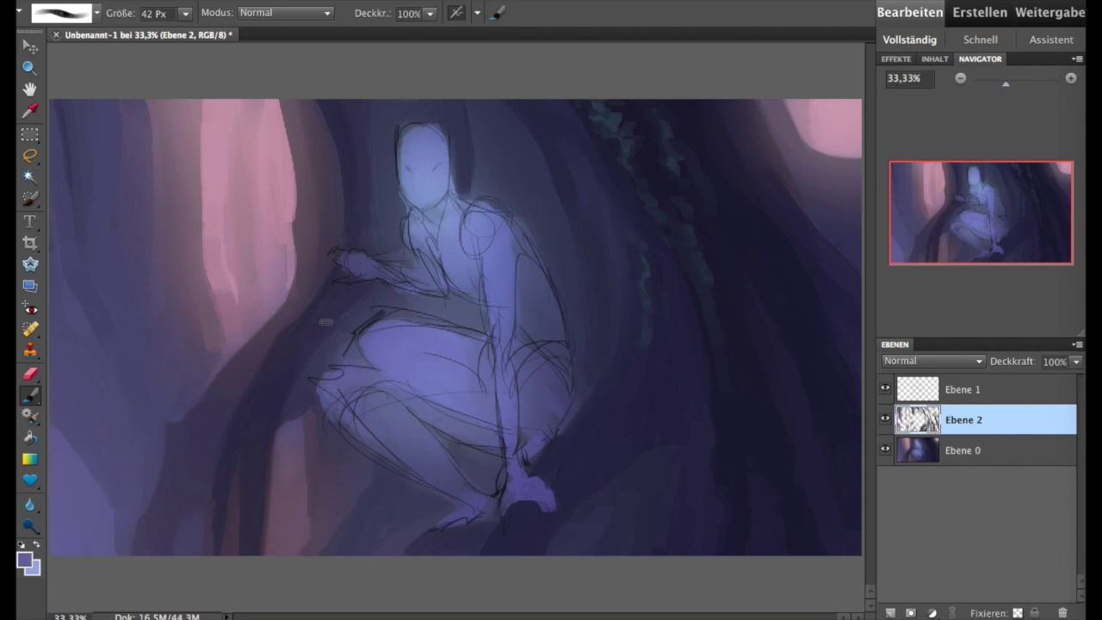
- Darken the lower-left cave floor and wall, adding mauve and blue-purple strokes at far left
left_click(239, 385, "alt")
left_click_drag(213, 501, 219, 510)
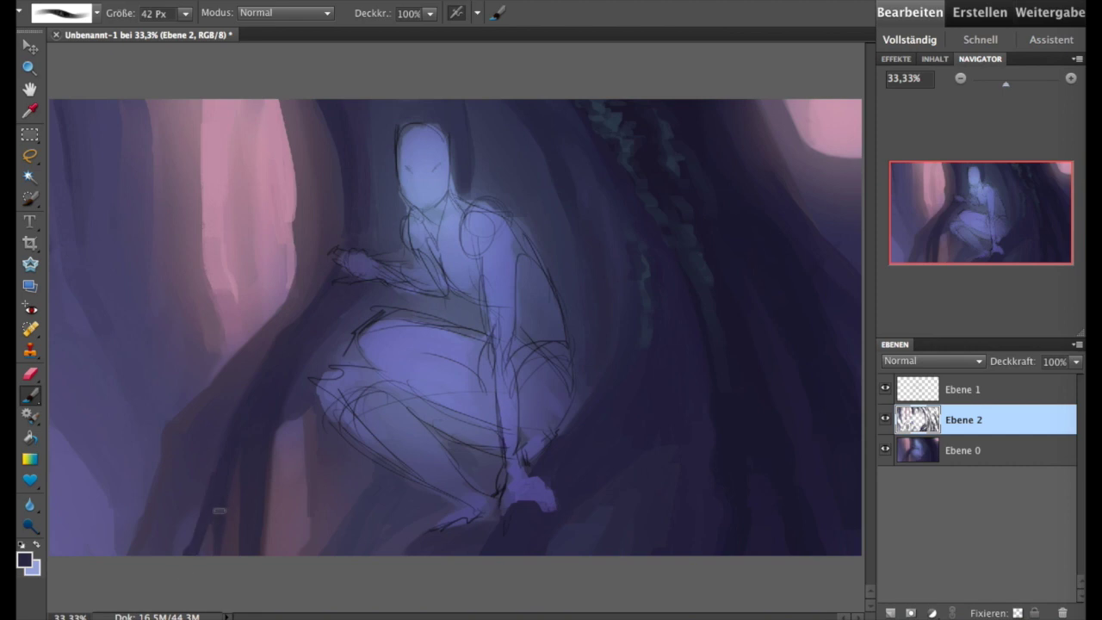
left_click_drag(226, 425, 216, 461)
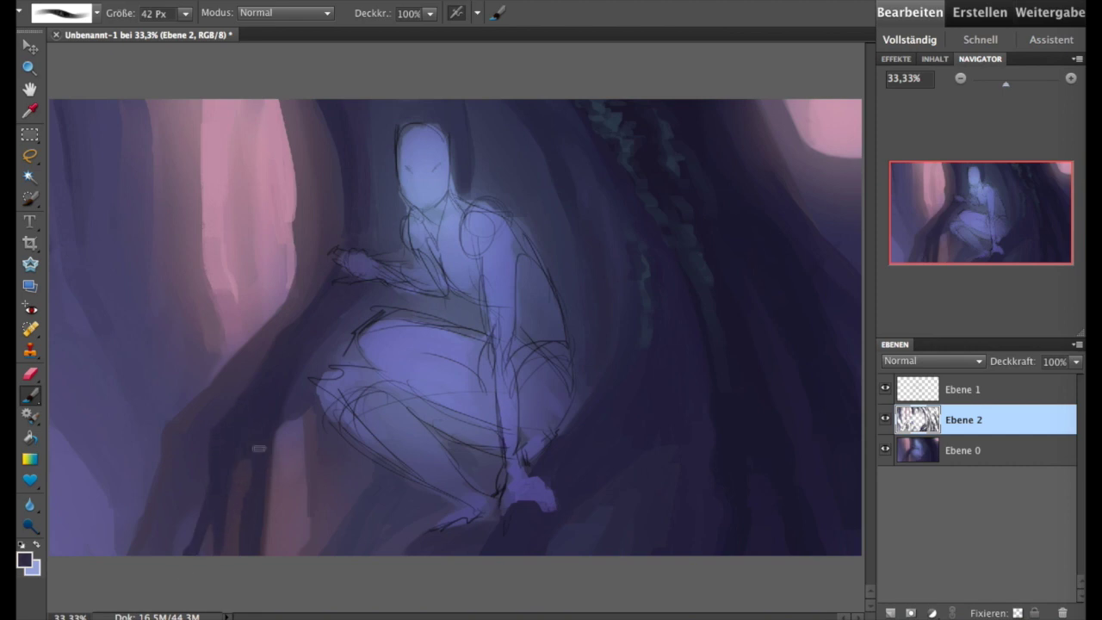
left_click(239, 552, "alt")
left_click_drag(238, 555, 234, 529)
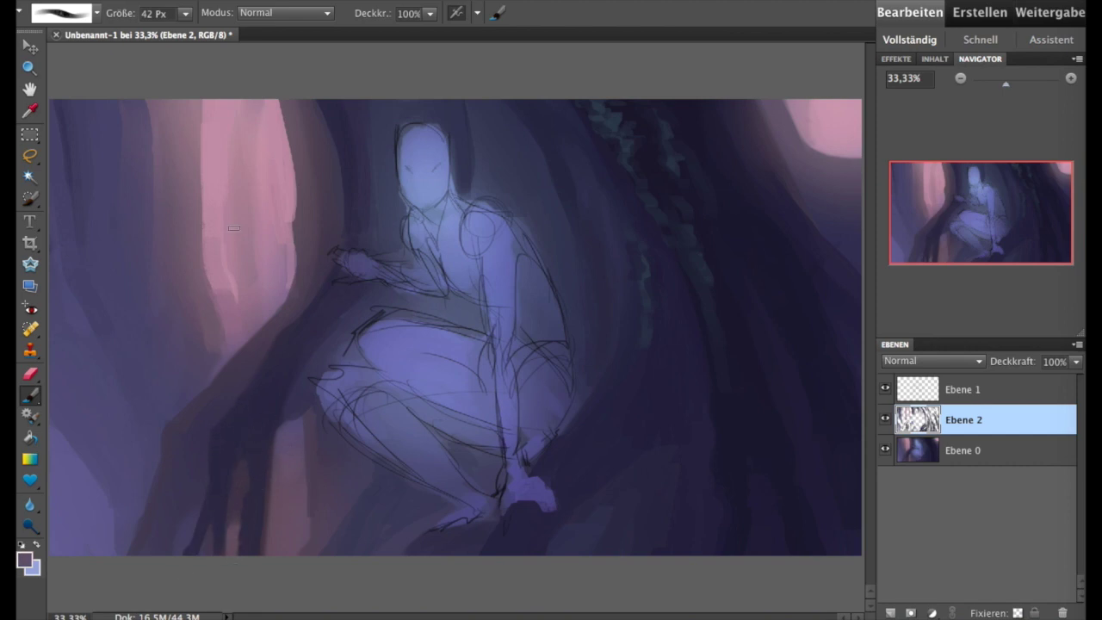
left_click(100, 424, "alt")
left_click_drag(117, 475, 102, 444)
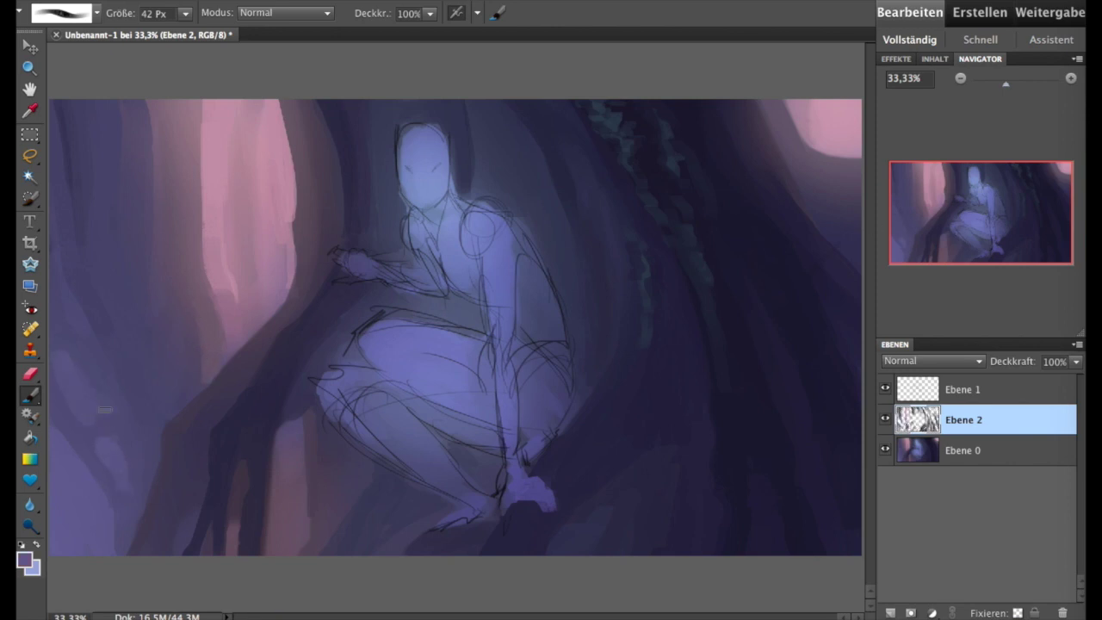
- Lighten the top of the pink trunk, darken its right edge, and check without the sketch
left_click(220, 138, "alt")
left_click_drag(186, 136, 183, 101)
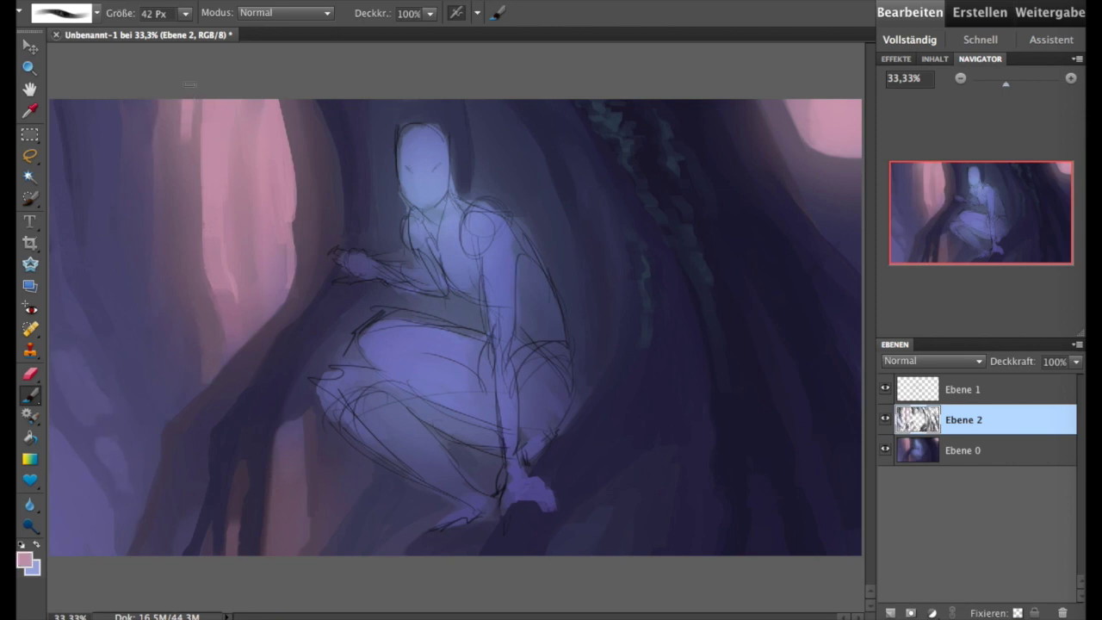
left_click(209, 196, "alt")
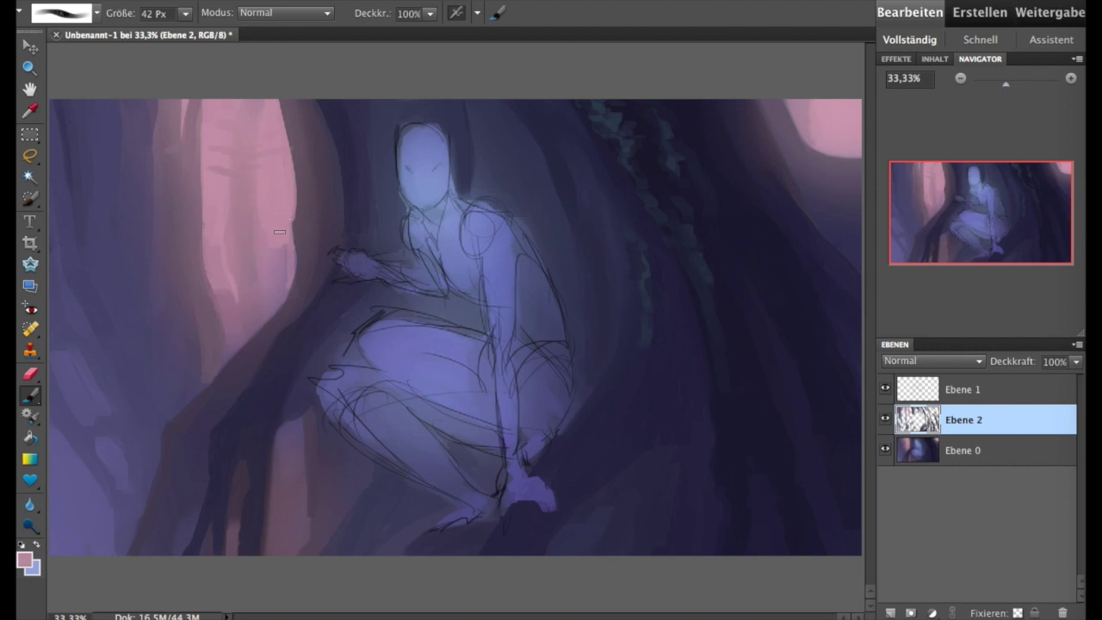
left_click(814, 130, "alt")
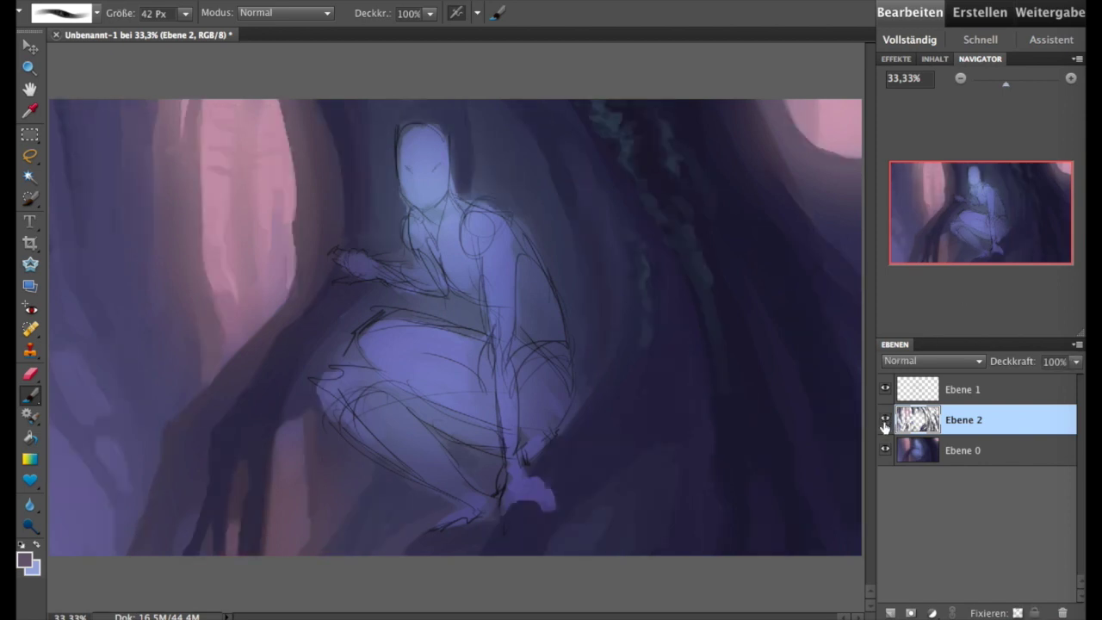
left_click_drag(291, 104, 305, 213)
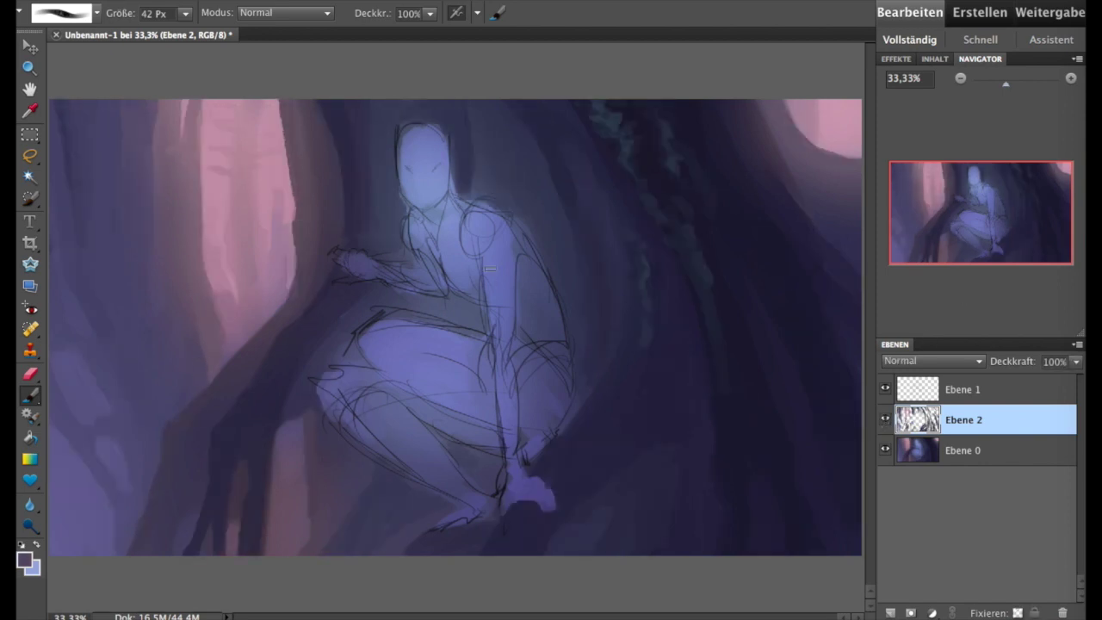
left_click(885, 392)
left_click(884, 392)
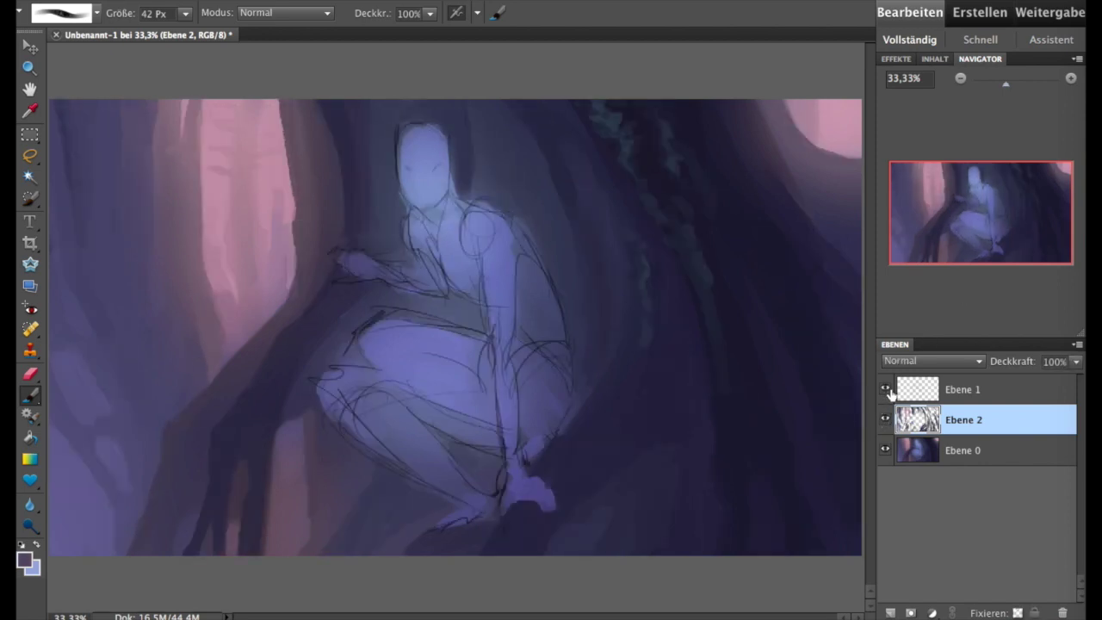
left_click(431, 185, "alt")
- With a large soft brush, paint soft light over the figure's legs and raised hand
left_click(95, 12)
left_click(111, 51)
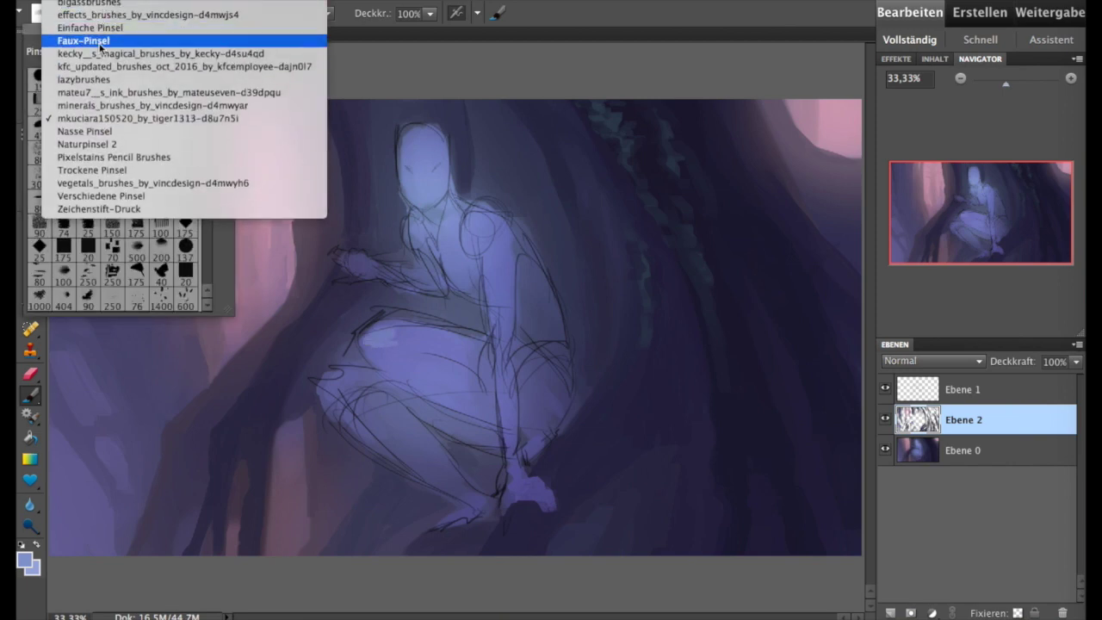
left_click(146, 76)
left_click(396, 344)
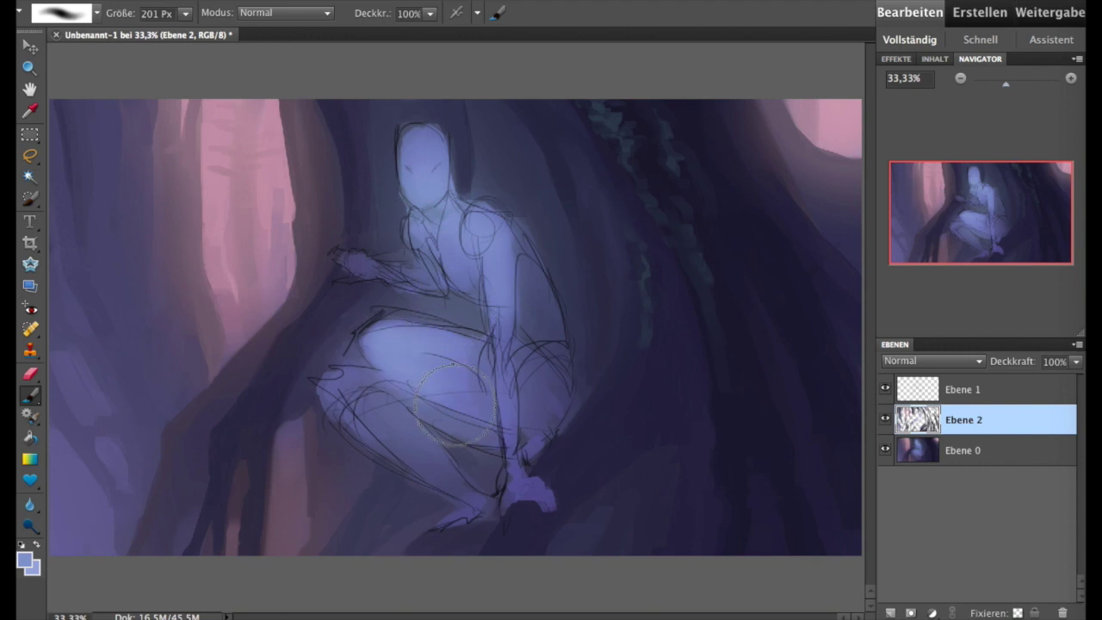
left_click_drag(488, 235, 507, 418)
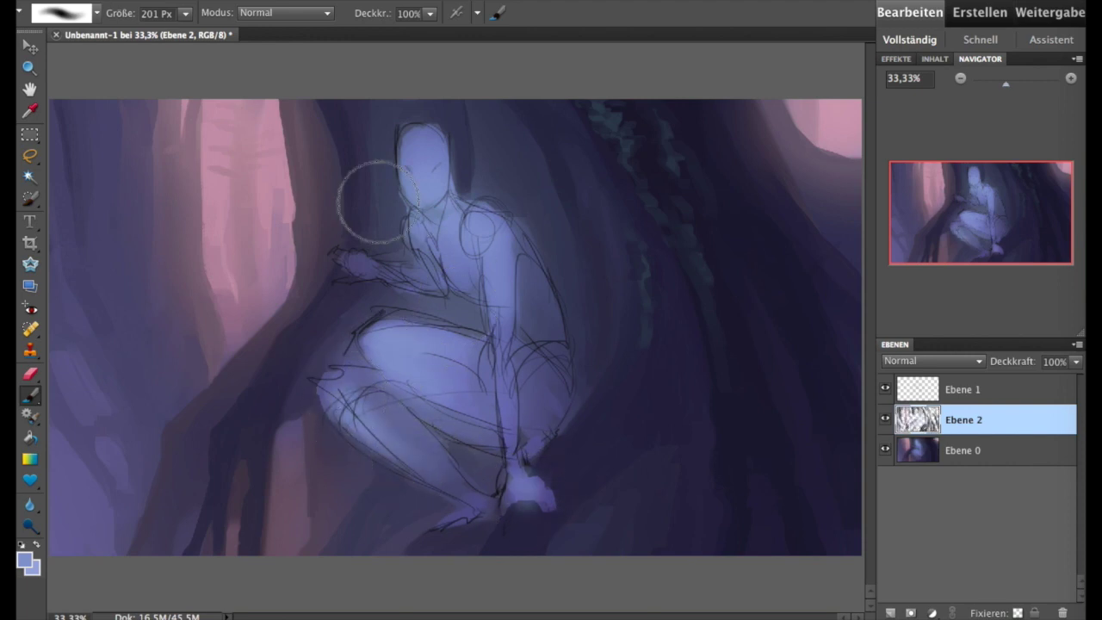
left_click_drag(344, 258, 360, 265)
- Flip the painting and shade the figure's torso, legs and hand in light blue
left_click(370, 2)
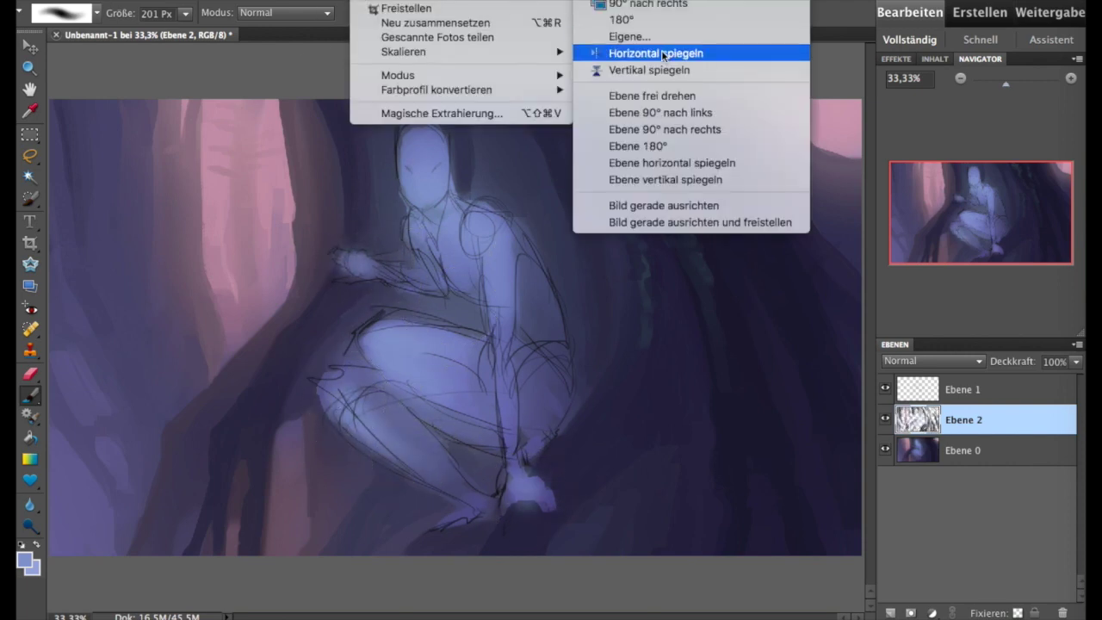
left_click(654, 53)
left_click(32, 558)
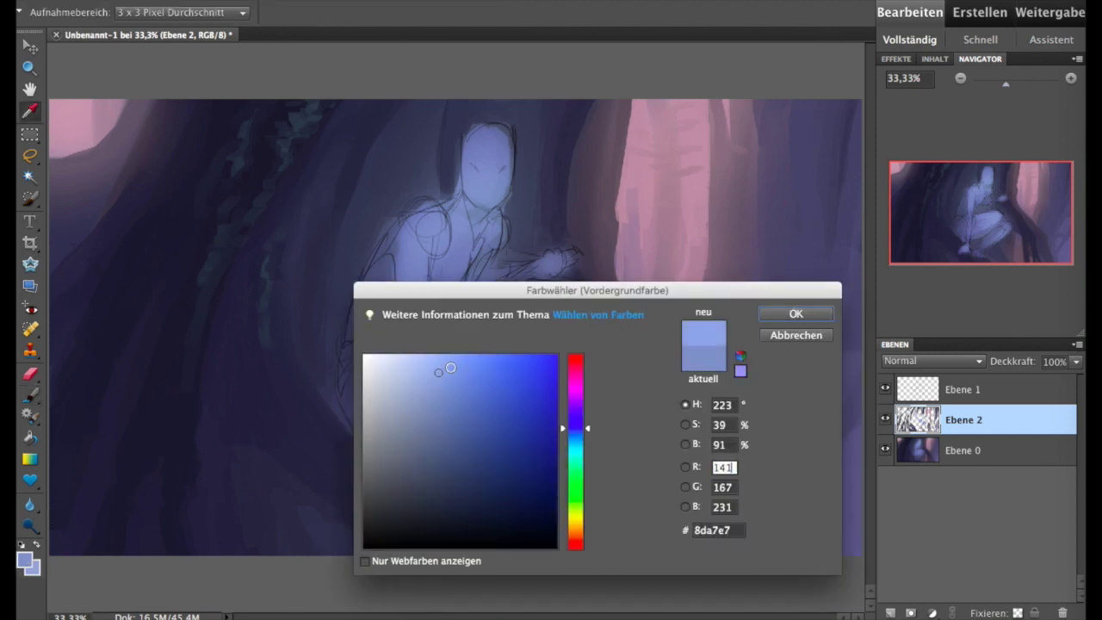
key("Return")
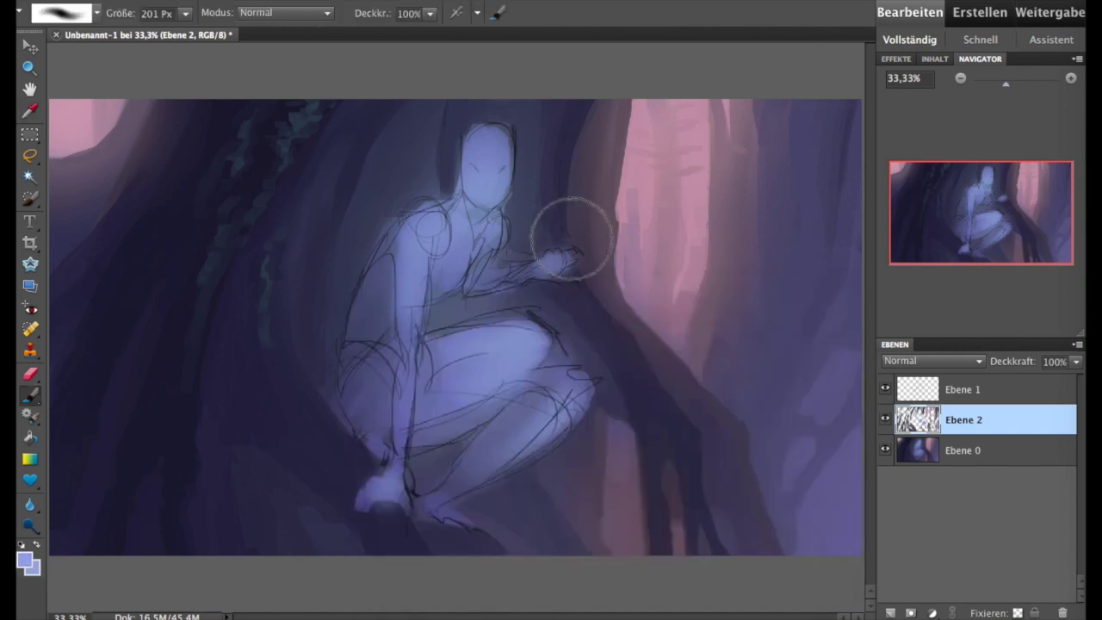
mouse_move(428, 237)
left_mouse_down()
mouse_move(516, 335)
mouse_move(491, 379)
left_mouse_up()
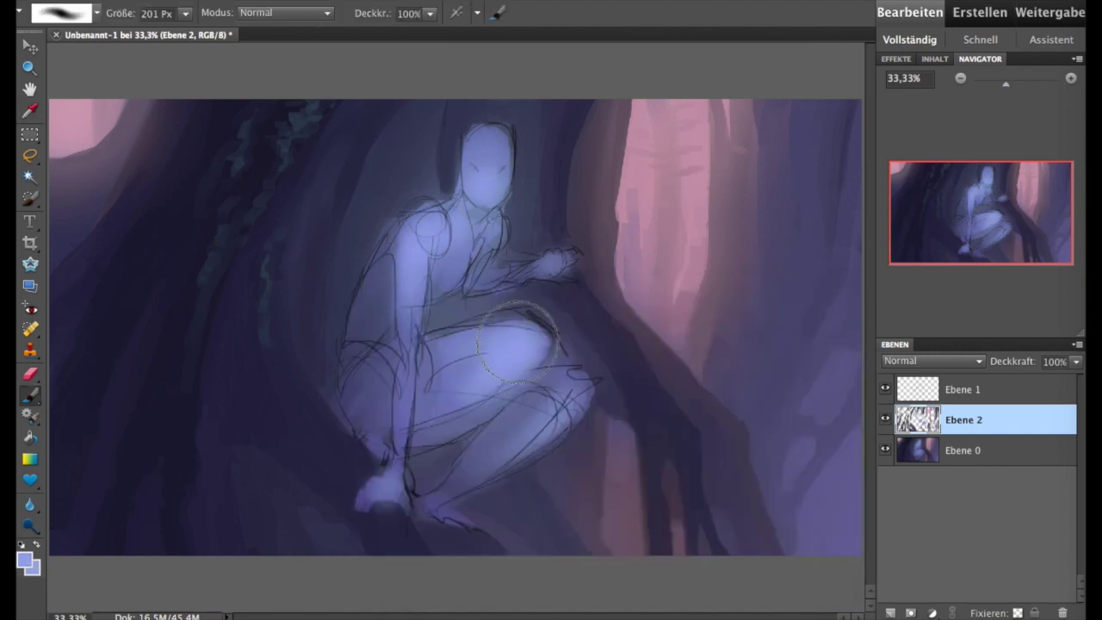
left_click_drag(435, 340, 385, 413)
left_click_drag(392, 477, 555, 397)
left_click(553, 258)
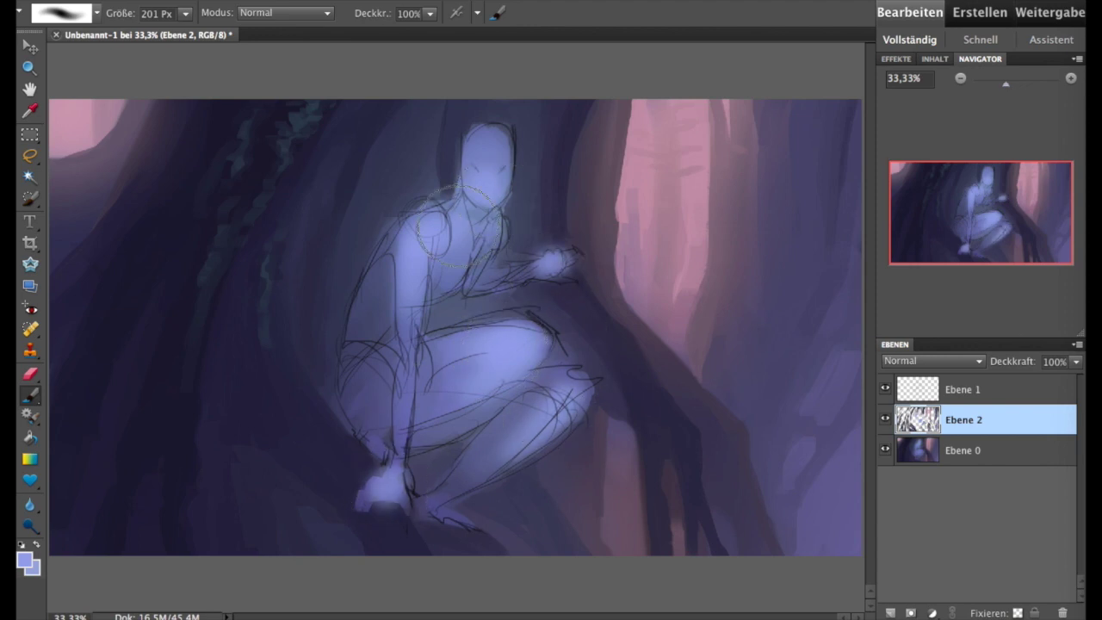
- Compare the shading with Ebene 2 hidden, then merge Ebene 2 down into Ebene 0
left_click(26, 559)
left_click(793, 316)
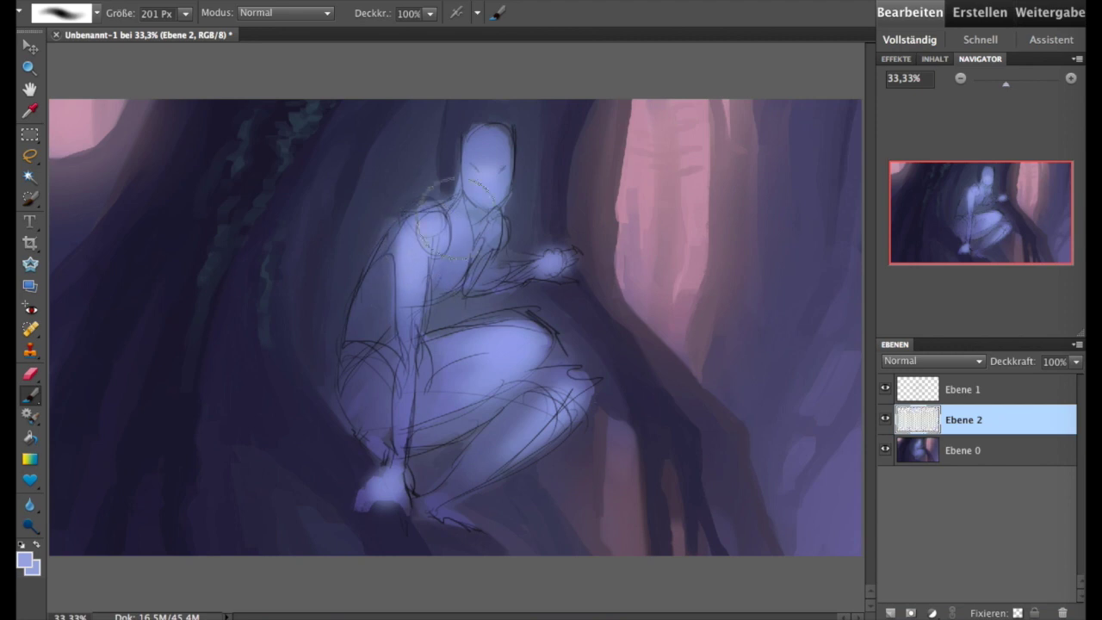
left_click(884, 419)
key("e")
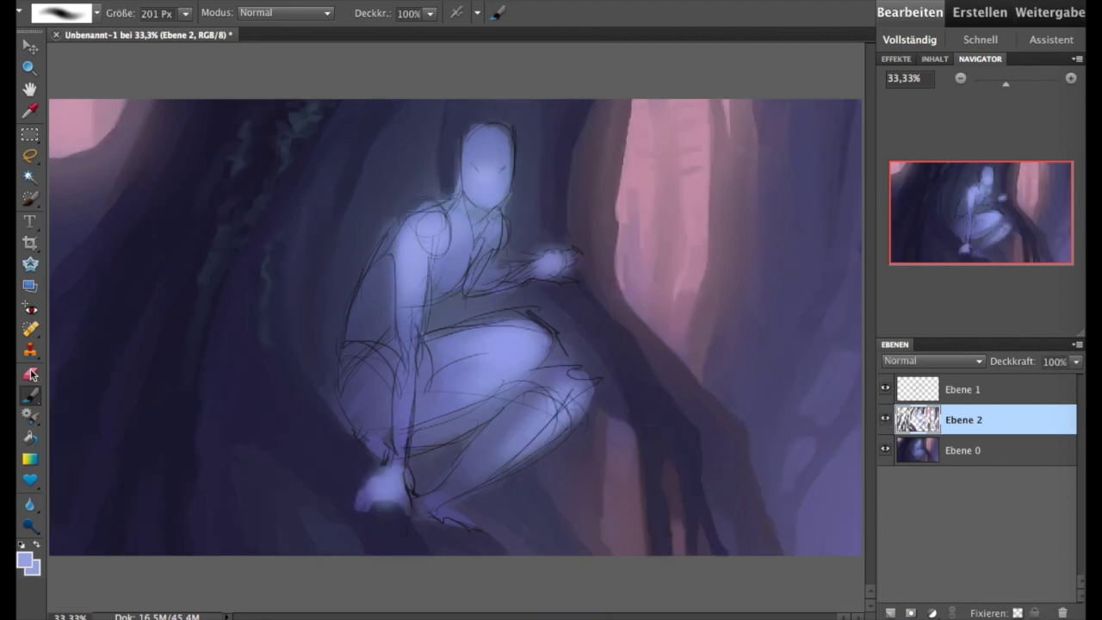
left_click(62, 13)
left_click(534, 310)
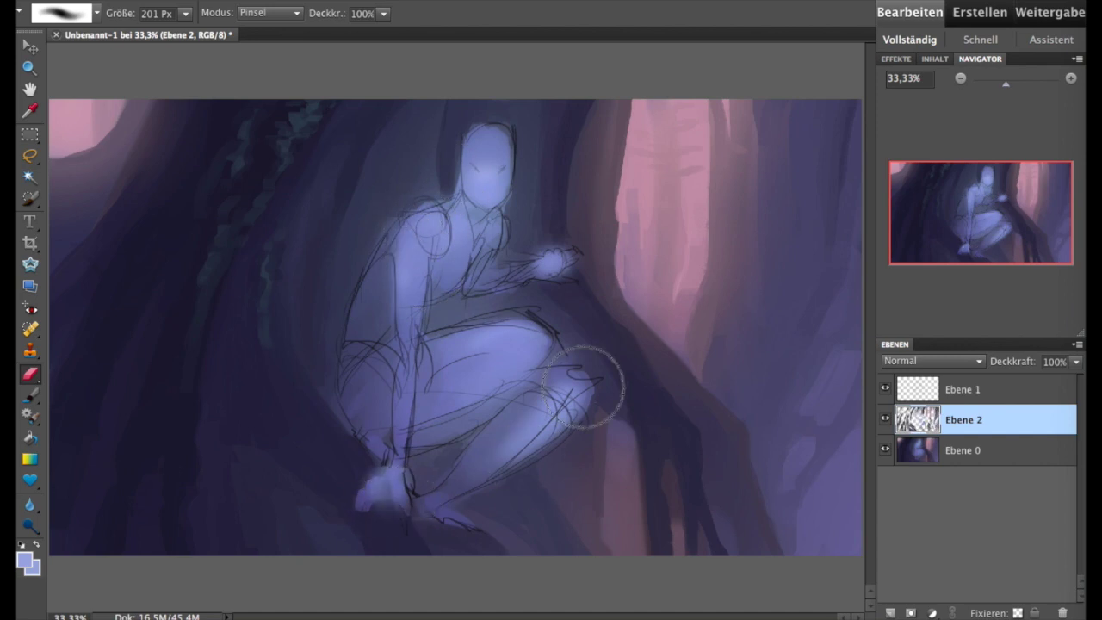
left_click(885, 389)
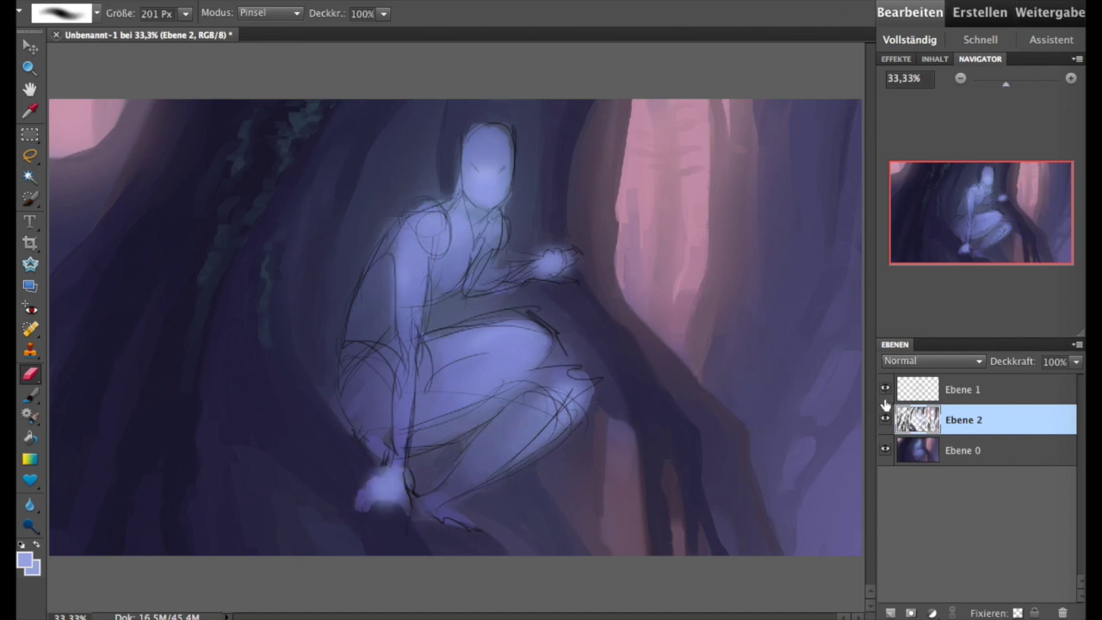
key("ctrl+e")
- Add a new layer and set the foreground colour to a muted darker purple
left_click(890, 613)
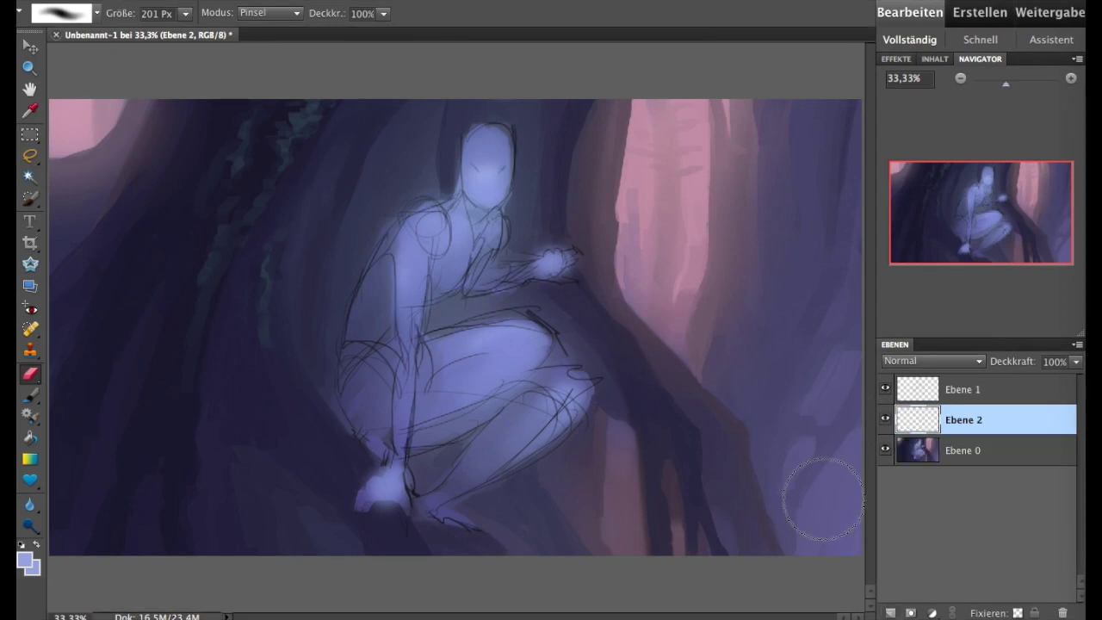
left_click(26, 560)
left_click_drag(381, 351, 385, 365)
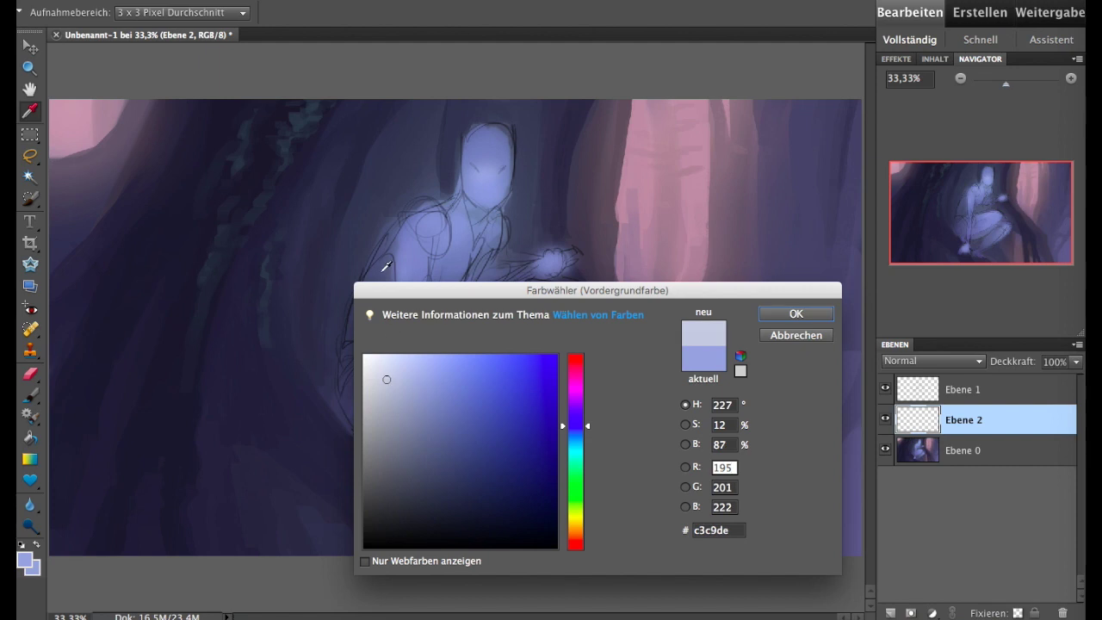
mouse_move(386, 379)
left_mouse_down()
mouse_move(389, 406)
mouse_move(439, 454)
left_mouse_up()
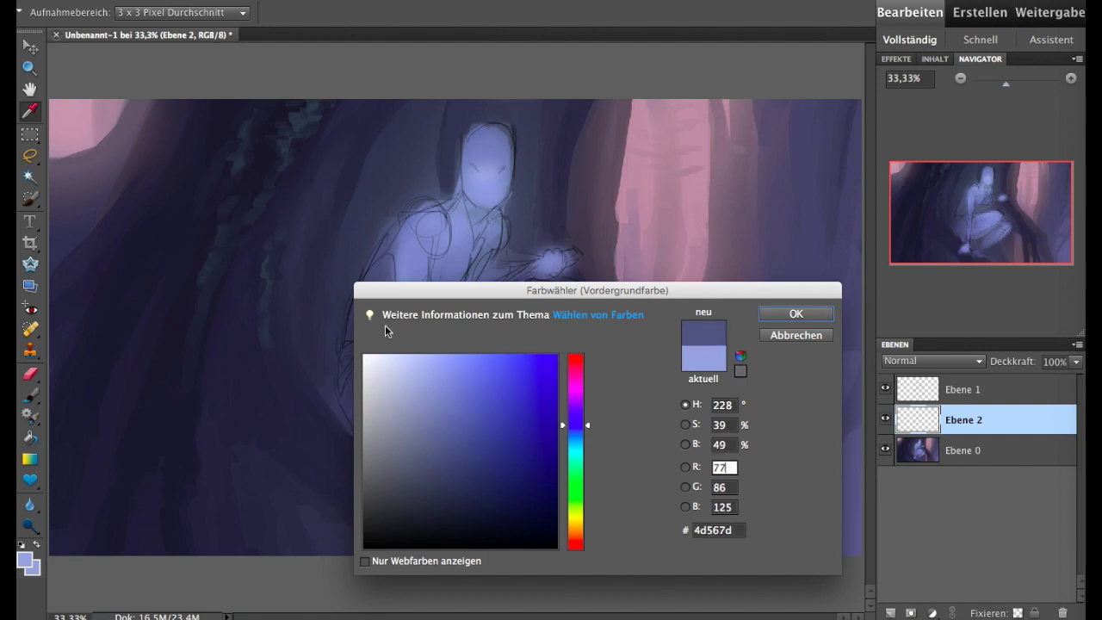
left_click(795, 314)
- Zoom in on the figure and select the 6 px brush preset
left_click(1070, 78)
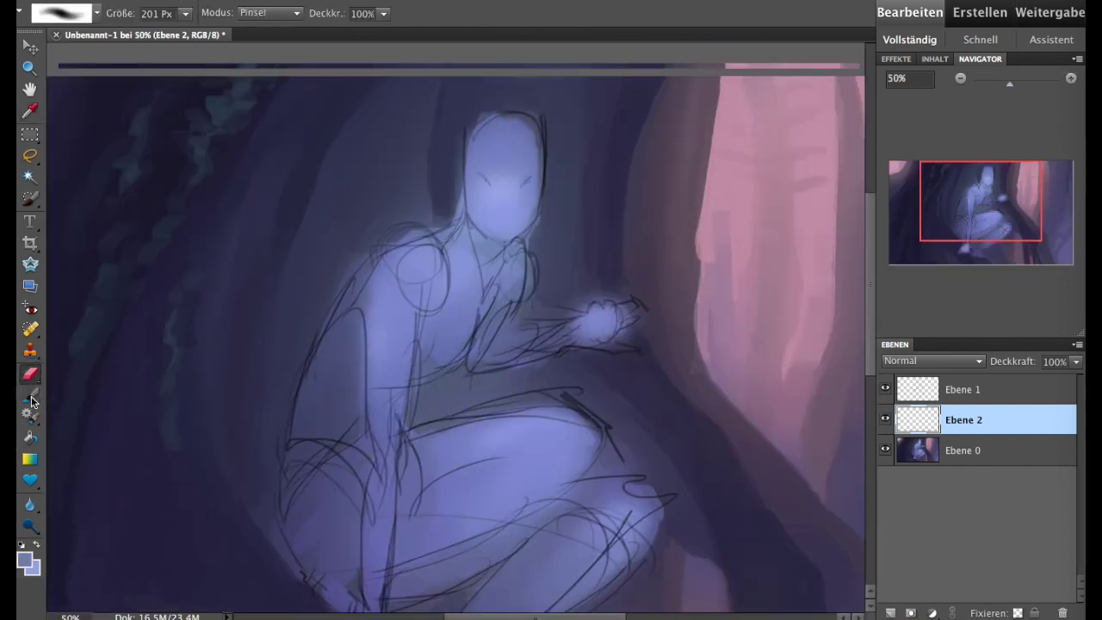
left_click(29, 395)
left_click(97, 13)
left_click(66, 89)
left_click(956, 423)
- Lower Ebene 1's opacity to 32% and make black the foreground colour
left_click(963, 389)
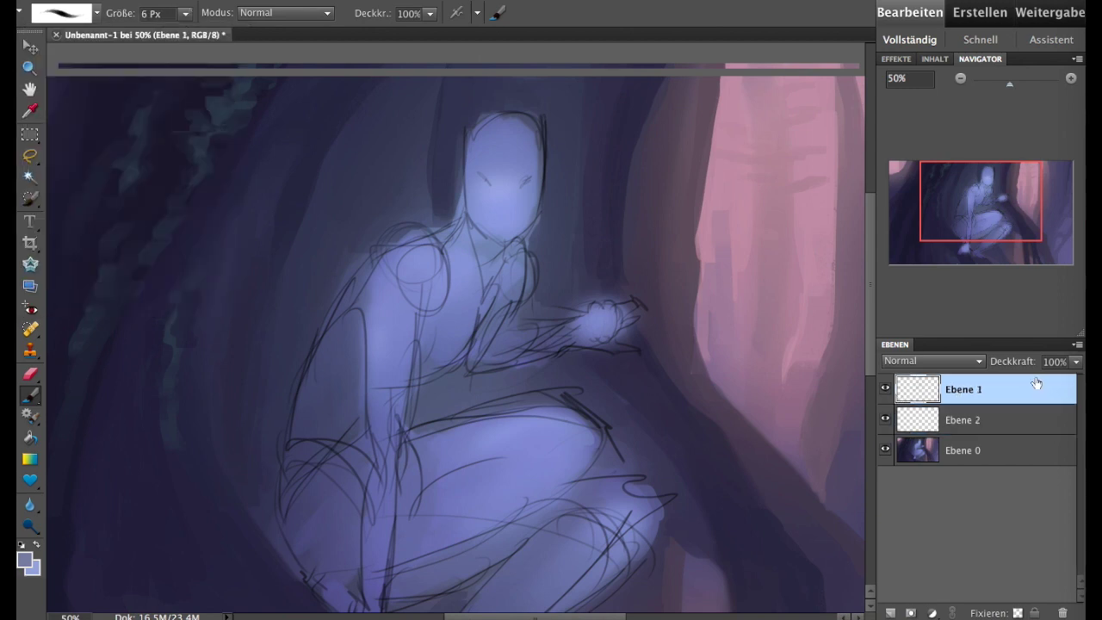
left_click_drag(1075, 361, 1018, 377)
left_click(24, 560)
left_click(370, 542)
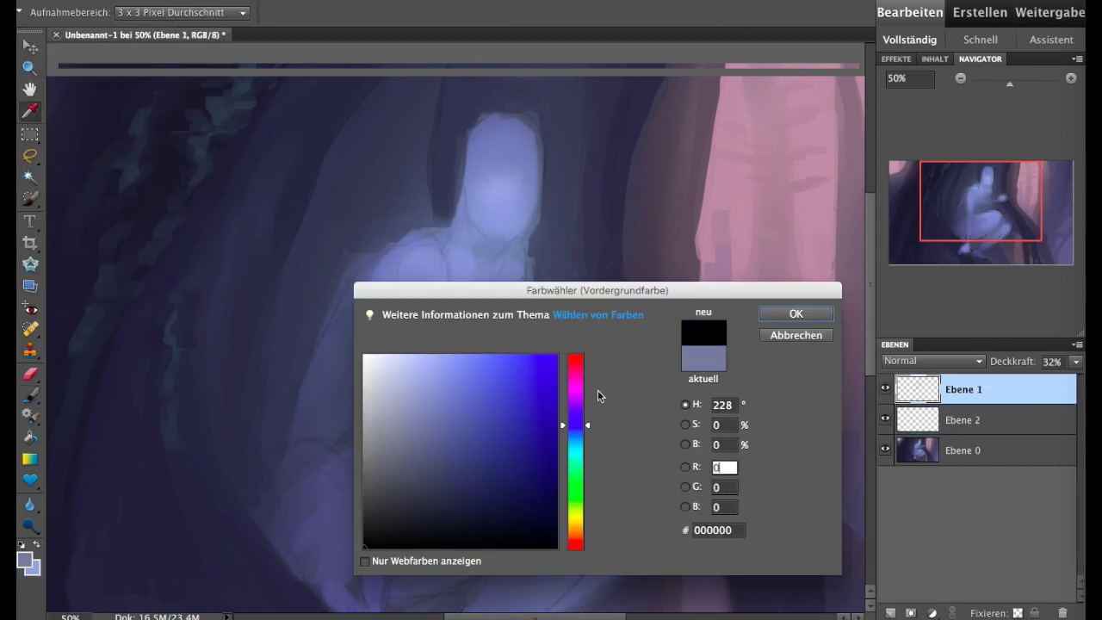
left_click(793, 315)
- Pan toward the head, add a new layer, then undo it
left_click_drag(976, 235, 976, 240)
left_click(893, 613)
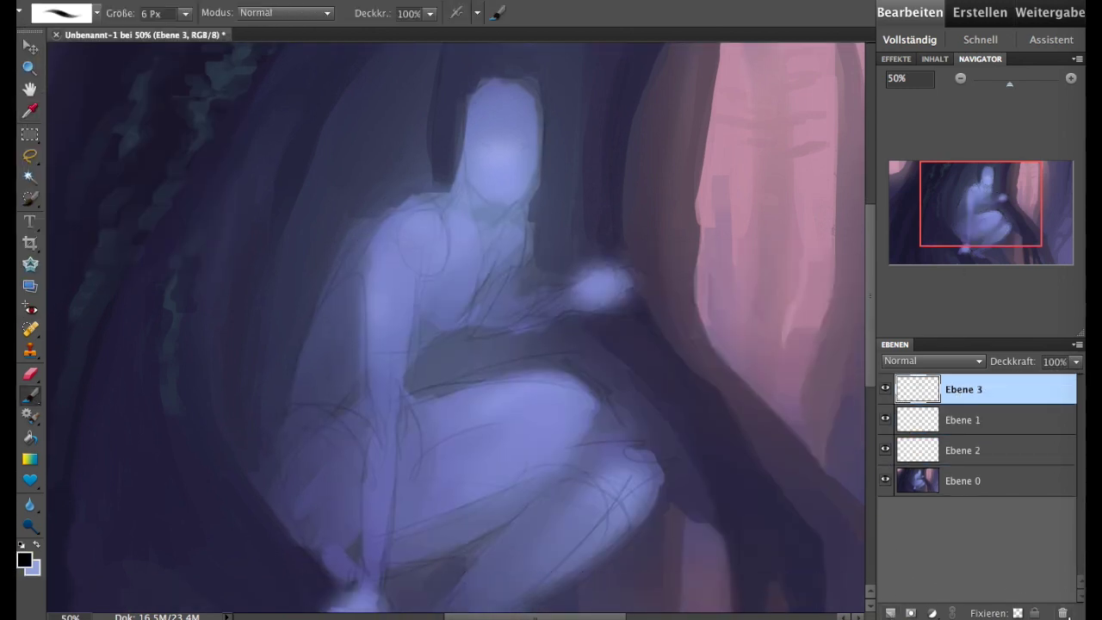
key("ctrl+z")
- Play the track Soldraconis in the music player, then zoom the painting to 66.67%
left_click(1082, 117)
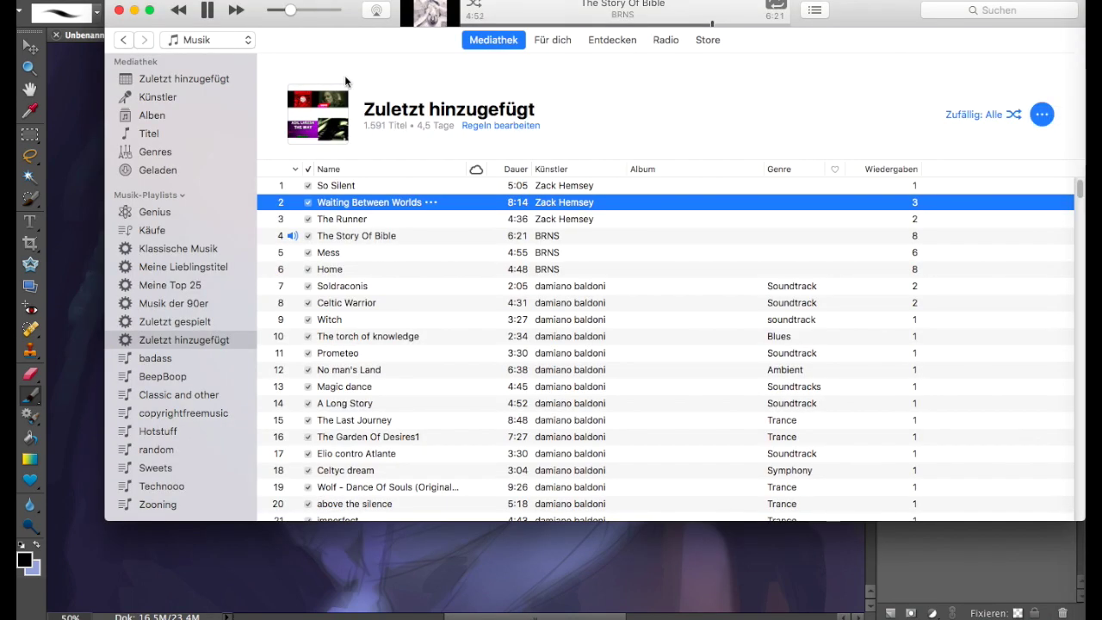
left_click(235, 9)
left_click(235, 9)
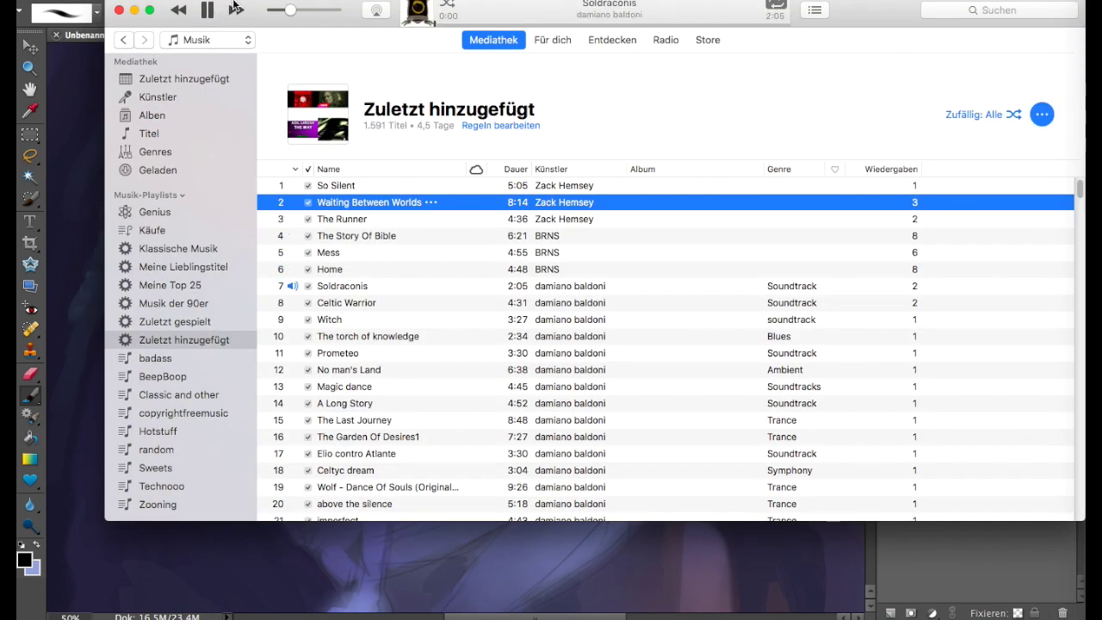
left_click(85, 79)
key("ctrl+plus")
- Move Ebene 2 above Ebene 1 and sketch the face contour, eyebrows, eyes and nose
left_click_drag(982, 194, 979, 190)
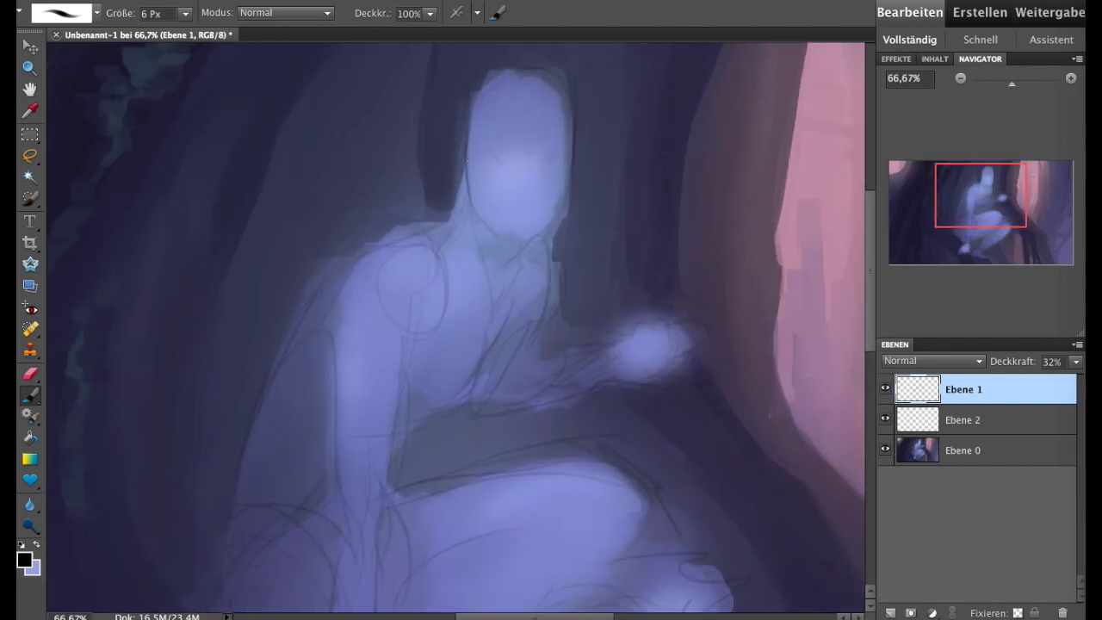
left_click_drag(914, 420, 872, 372)
mouse_move(473, 187)
left_mouse_down()
mouse_move(480, 214)
mouse_move(520, 244)
left_mouse_up()
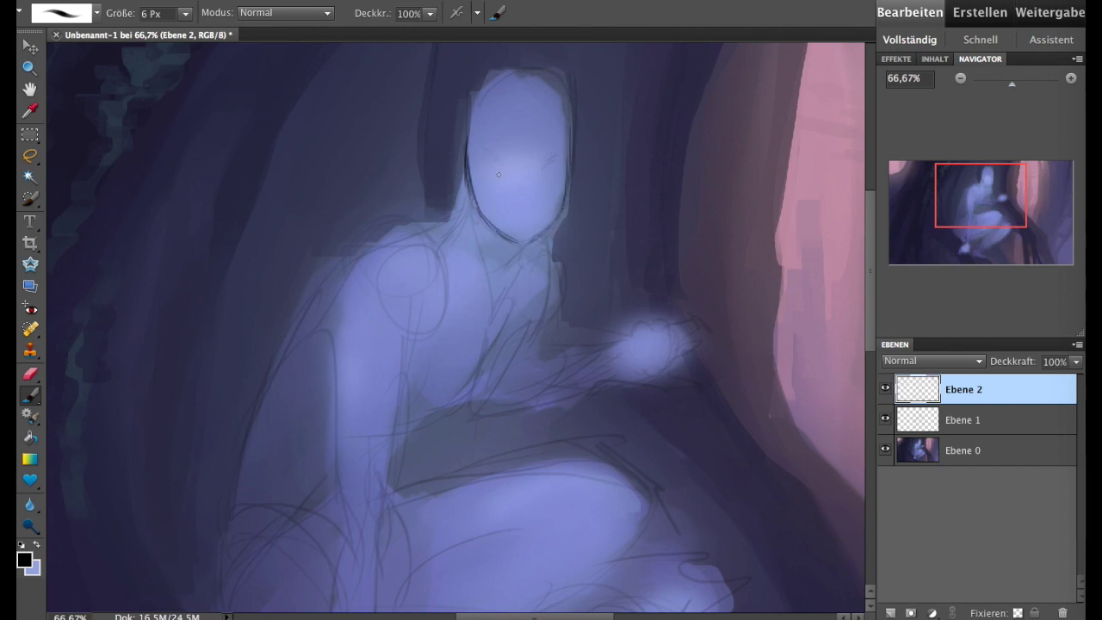
left_click_drag(486, 162, 551, 157)
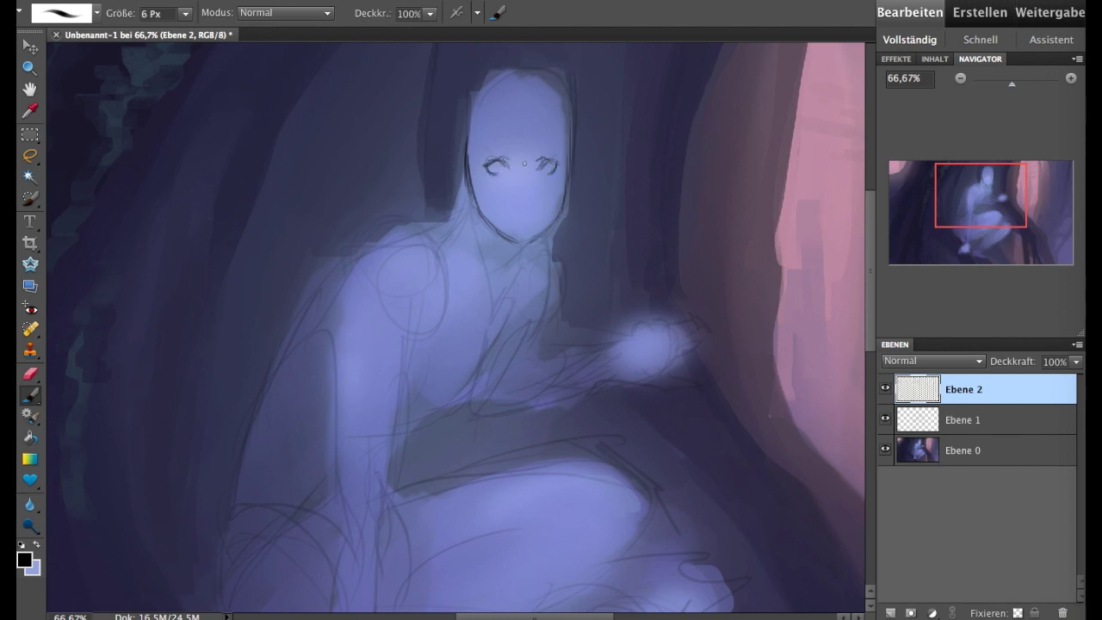
mouse_move(484, 166)
left_mouse_down()
mouse_move(504, 157)
mouse_move(482, 173)
left_mouse_up()
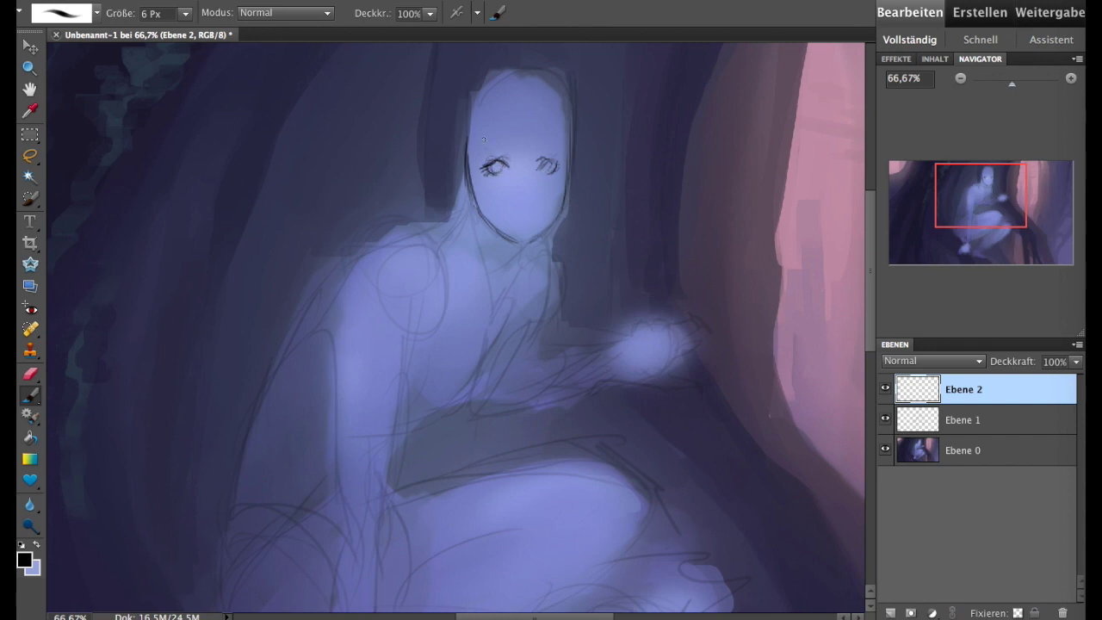
mouse_move(477, 143)
left_mouse_down()
mouse_move(473, 194)
mouse_move(466, 175)
mouse_move(523, 197)
left_mouse_up()
- Enlarge the face sketch to 109.3% with the Move tool
left_click(30, 46)
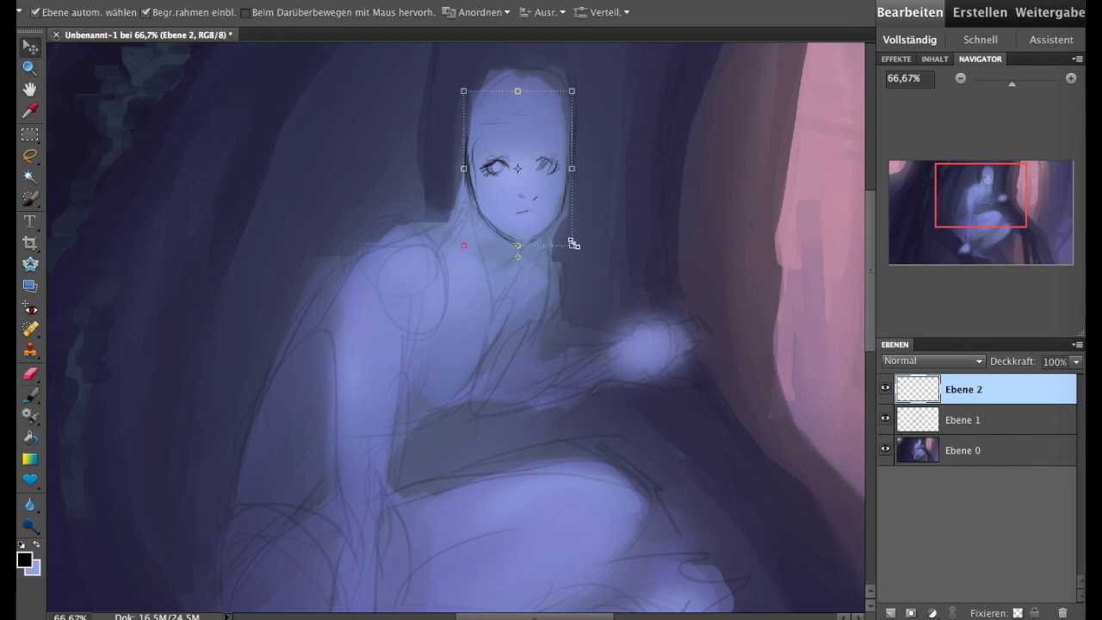
left_click_drag(565, 238, 574, 245)
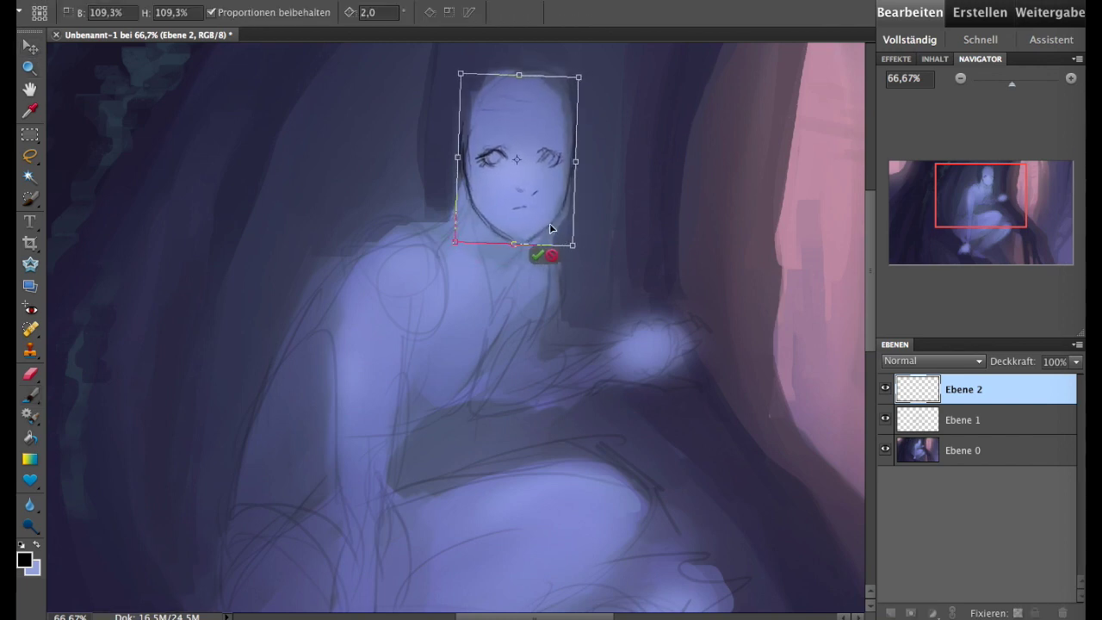
left_click_drag(477, 247, 462, 239)
key("Return")
- Delete the face sketch layer and add a fresh empty layer
key("b")
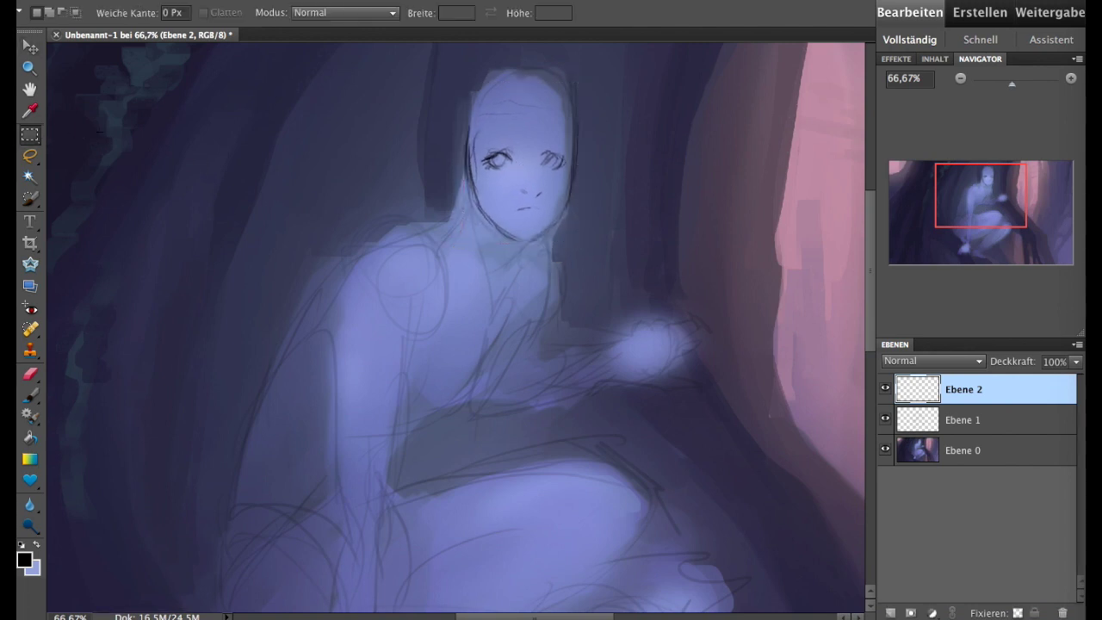
left_click(1062, 613)
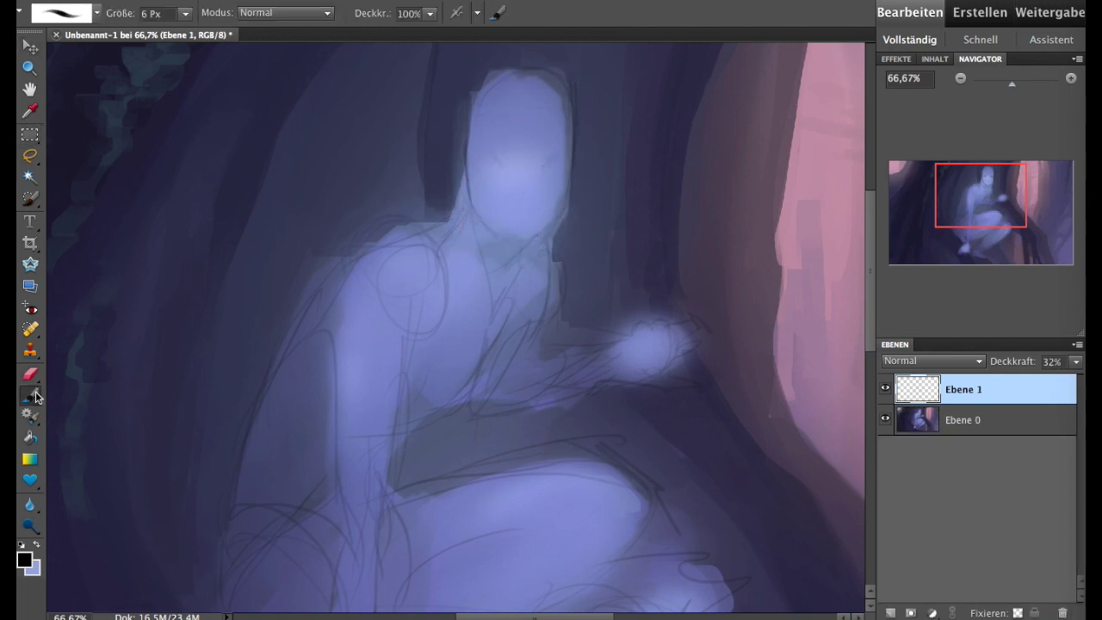
left_click(887, 612)
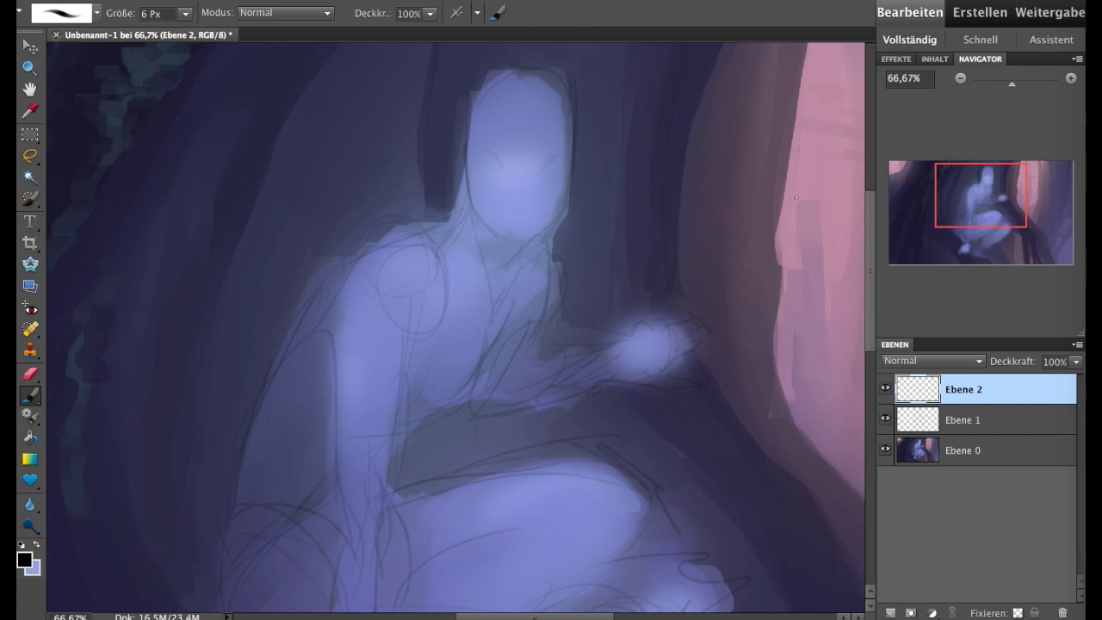
- Sketch lines over the shoulder, neck, chest and left arm
left_click_drag(468, 197, 437, 242)
left_click_drag(521, 244, 476, 297)
mouse_move(456, 221)
left_mouse_down()
mouse_move(348, 280)
mouse_move(363, 387)
left_mouse_up()
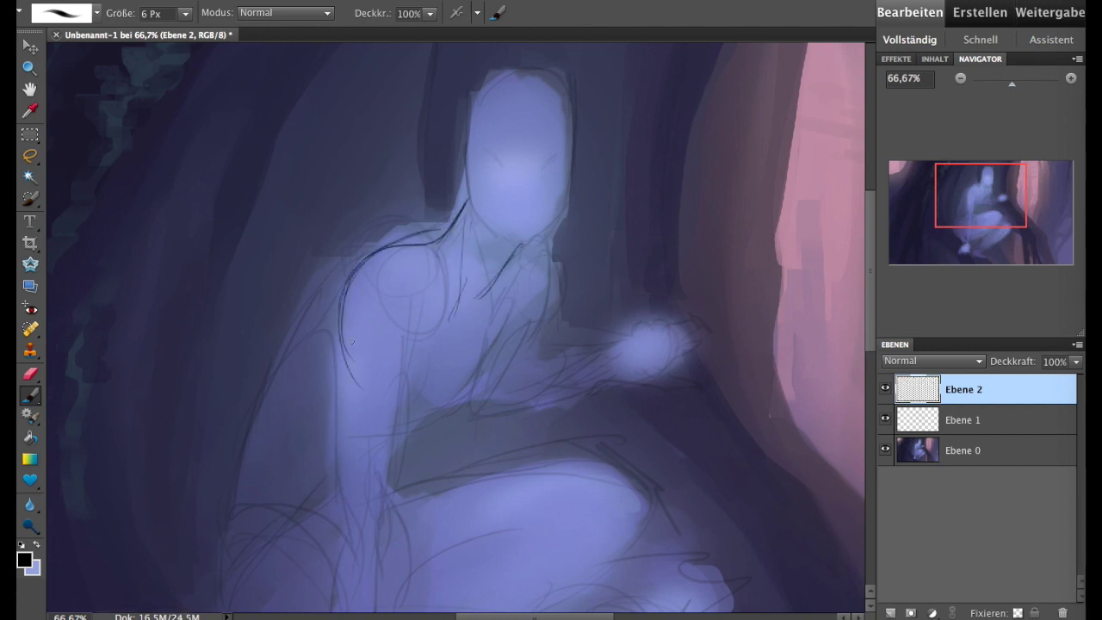
left_click_drag(447, 267, 415, 348)
mouse_move(356, 274)
left_mouse_down()
mouse_move(330, 312)
mouse_move(388, 331)
left_mouse_up()
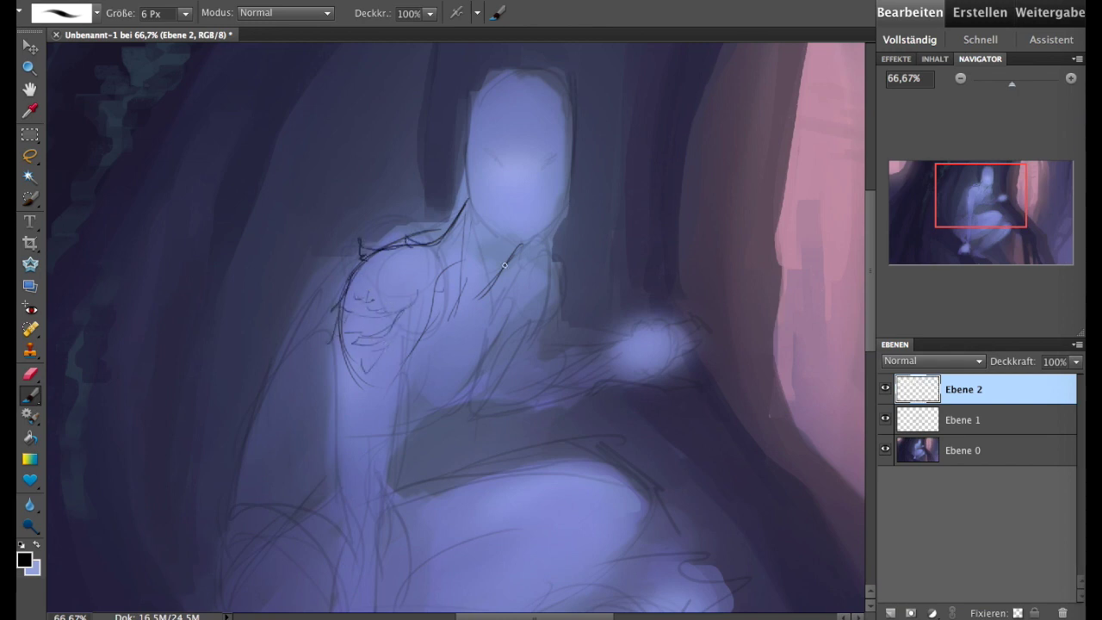
left_click_drag(515, 250, 475, 294)
left_click_drag(504, 259, 466, 311)
left_click_drag(430, 372, 435, 358)
- Sketch long hair strands down the figure's left side
left_click_drag(451, 402, 411, 420)
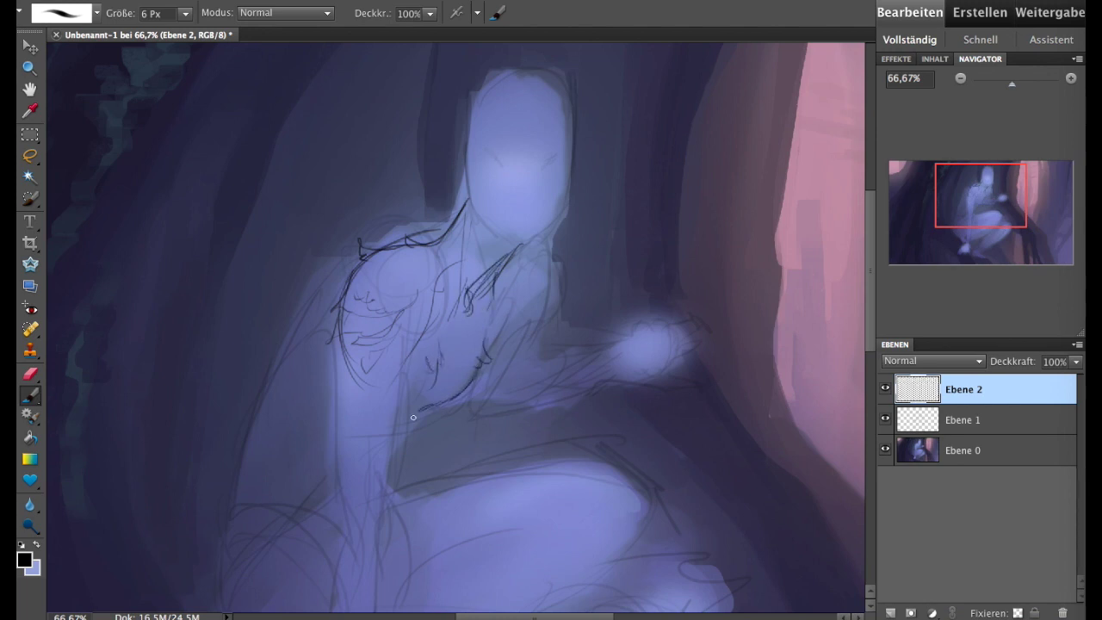
left_click_drag(365, 270, 249, 558)
left_click_drag(248, 492, 301, 341)
left_click_drag(385, 242, 277, 391)
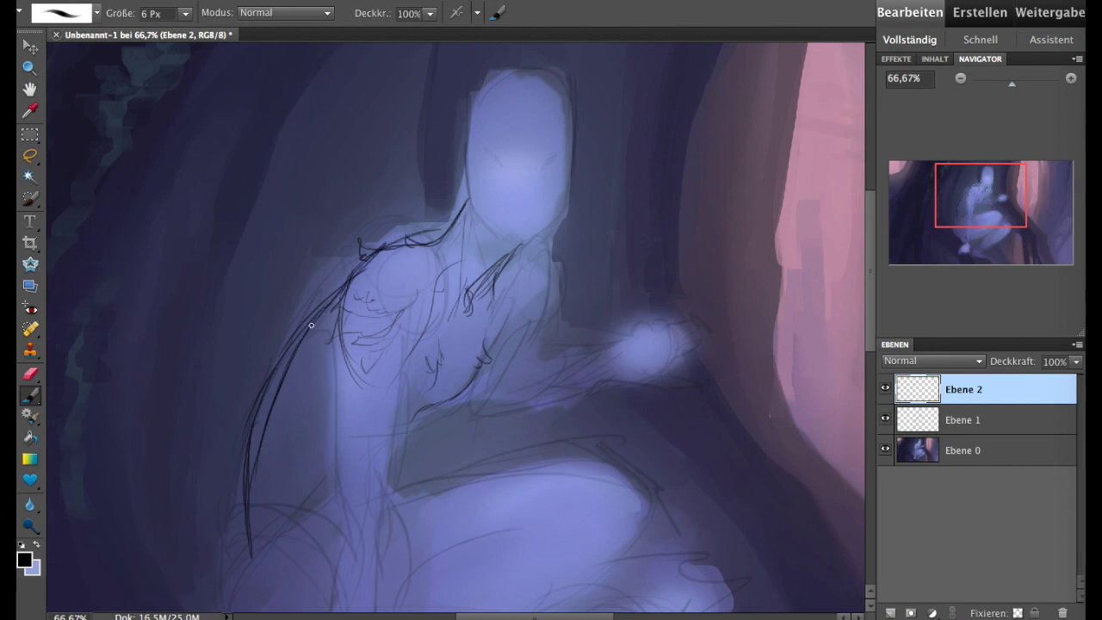
left_click_drag(363, 264, 272, 401)
- Set the eraser to a 175 px tip, then return to the 6 px brush
key("e")
left_click(97, 12)
left_click(90, 79)
key("Return")
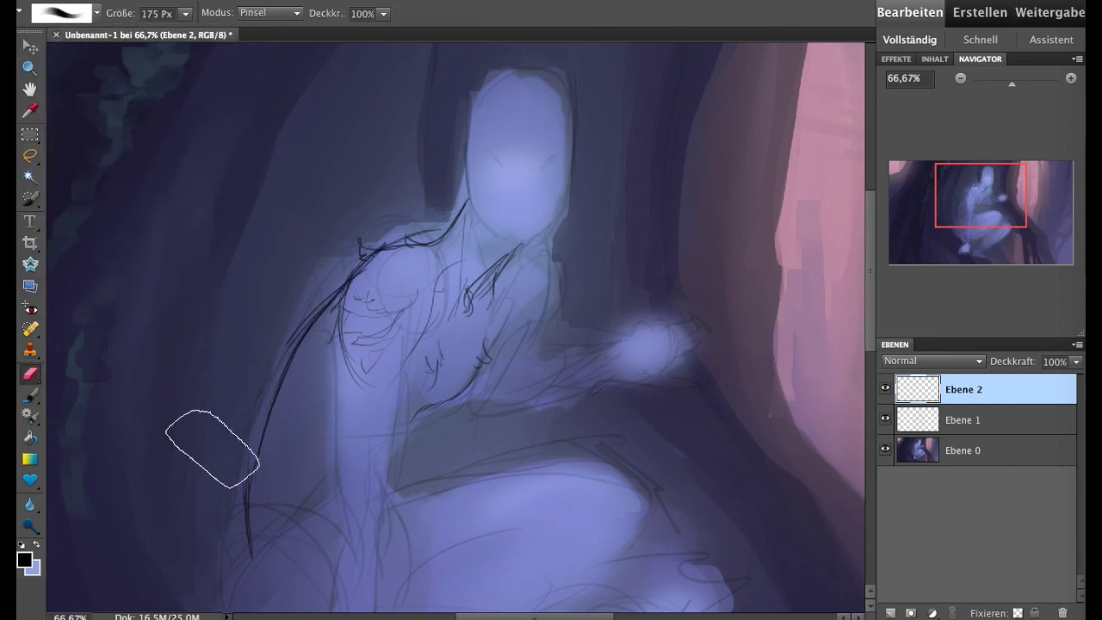
key("b")
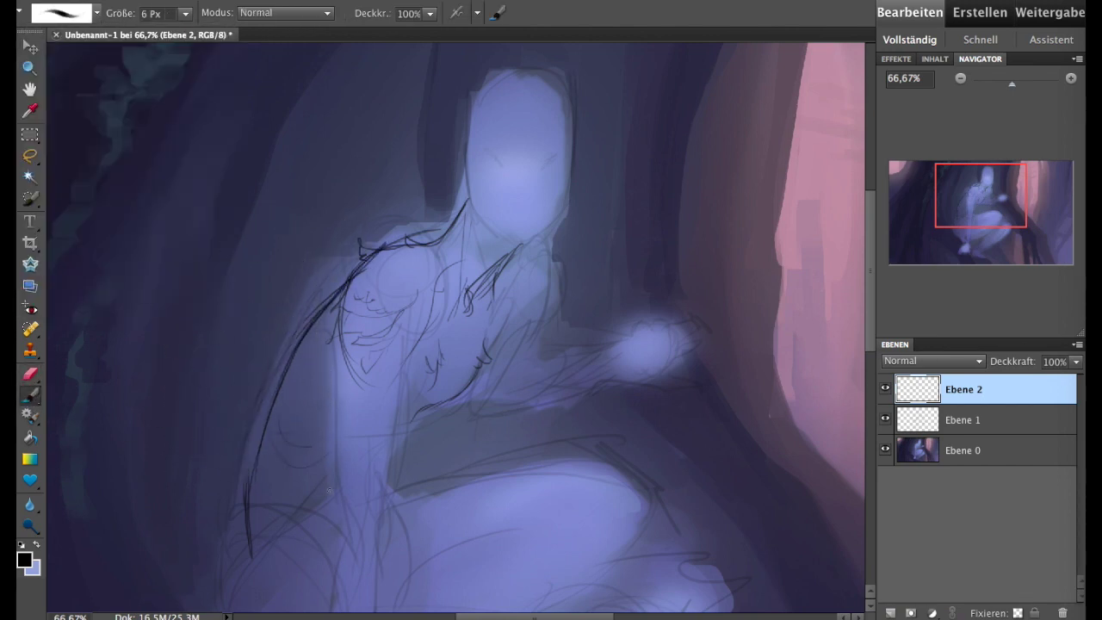
- Add more sketch strokes along the figure's left arm
scroll(342, 531, "down", 5)
mouse_move(293, 300)
left_mouse_down()
mouse_move(298, 420)
mouse_move(296, 327)
mouse_move(345, 456)
mouse_move(325, 234)
left_mouse_up()
left_click_drag(351, 232, 341, 249)
left_click_drag(438, 195, 429, 267)
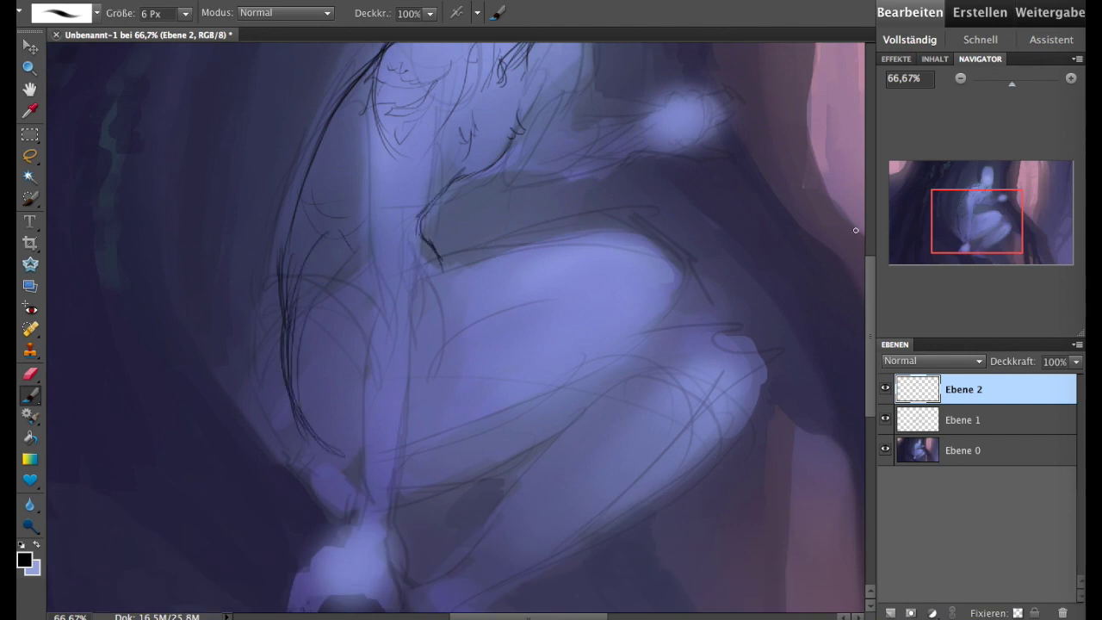
scroll(430, 258, "up", 5)
mouse_move(478, 336)
left_mouse_down()
mouse_move(496, 250)
mouse_move(511, 238)
left_mouse_up()
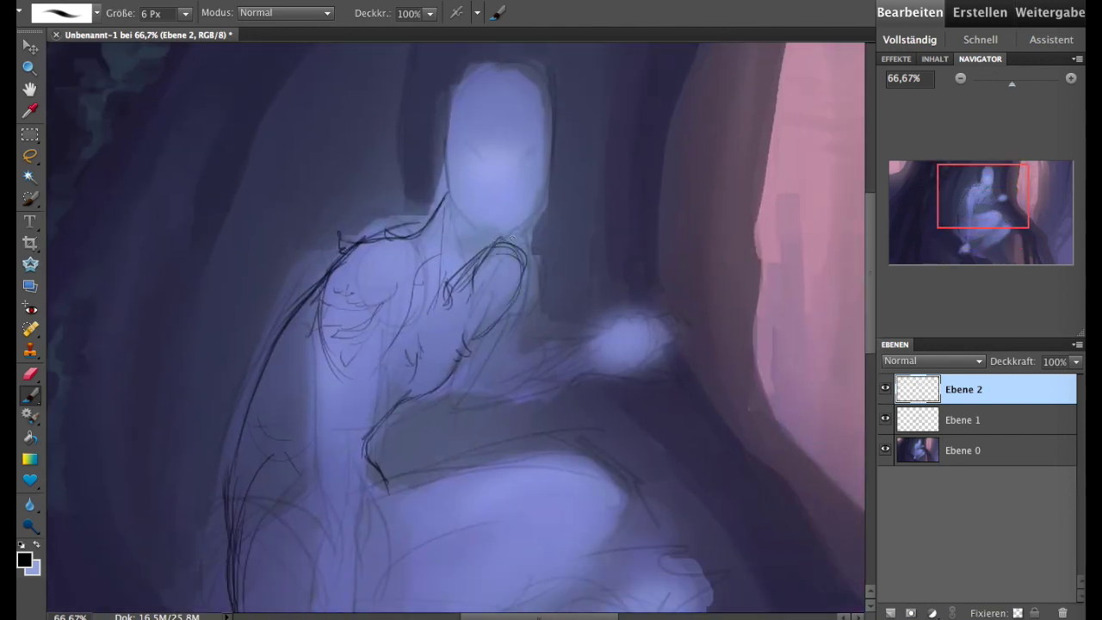
- Sketch lines over the torso and the figure's left side
left_click_drag(405, 320, 365, 375)
left_click_drag(327, 344, 332, 507)
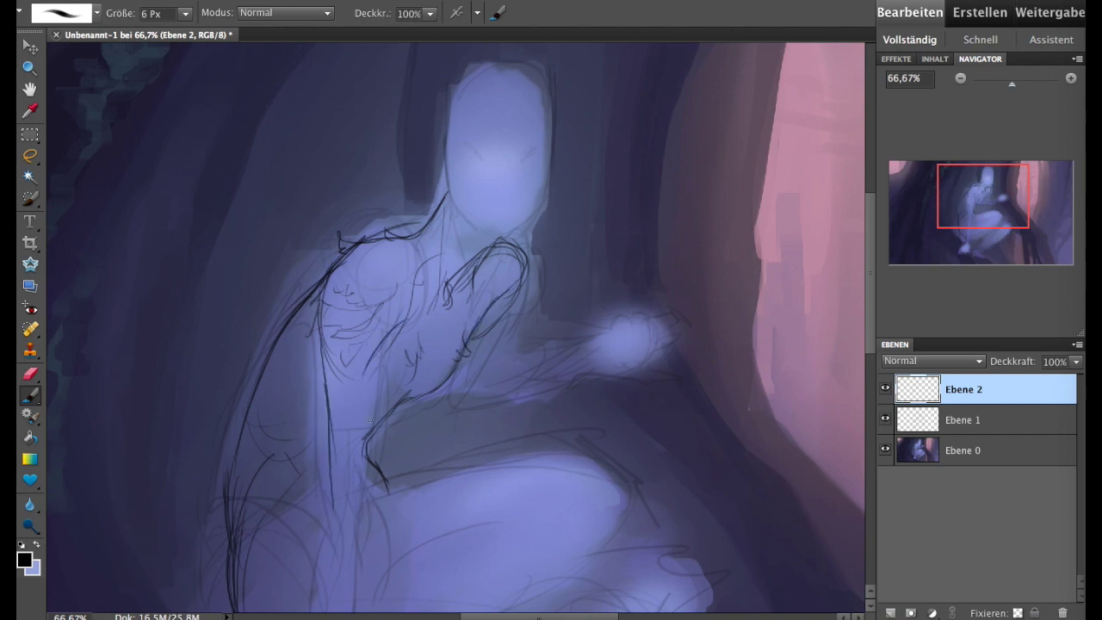
left_click_drag(384, 354, 377, 465)
left_click_drag(375, 425, 362, 497)
left_click_drag(385, 394, 375, 464)
- Outline the head, jaw and chin, an eyebrow, neck lines and a pointed ear
left_click_drag(953, 210, 957, 206)
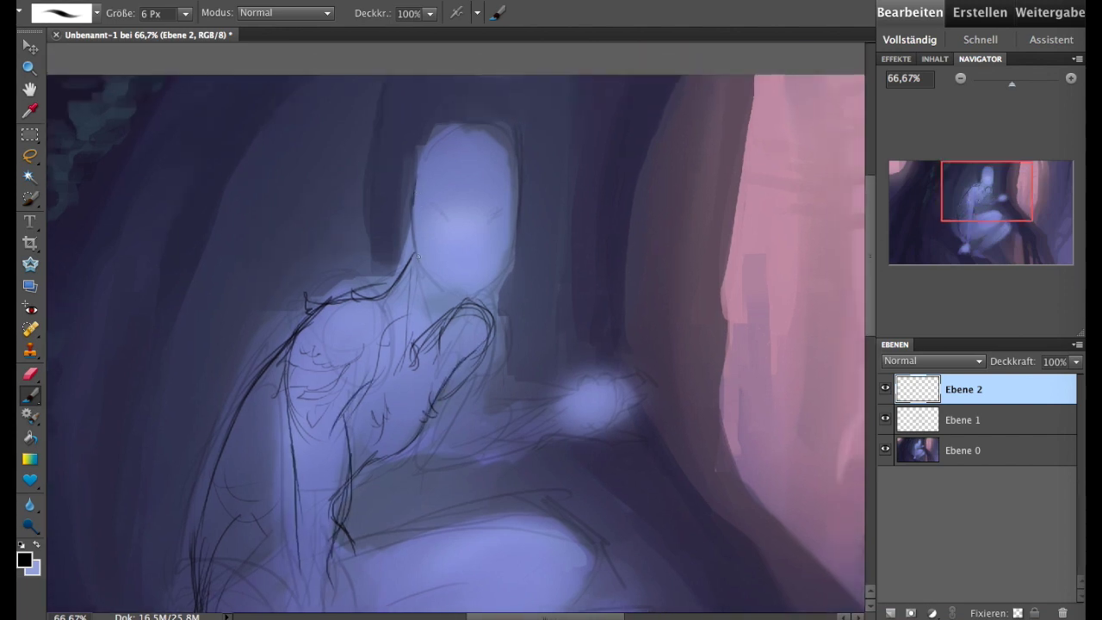
left_click_drag(414, 185, 444, 290)
left_click_drag(507, 229, 456, 301)
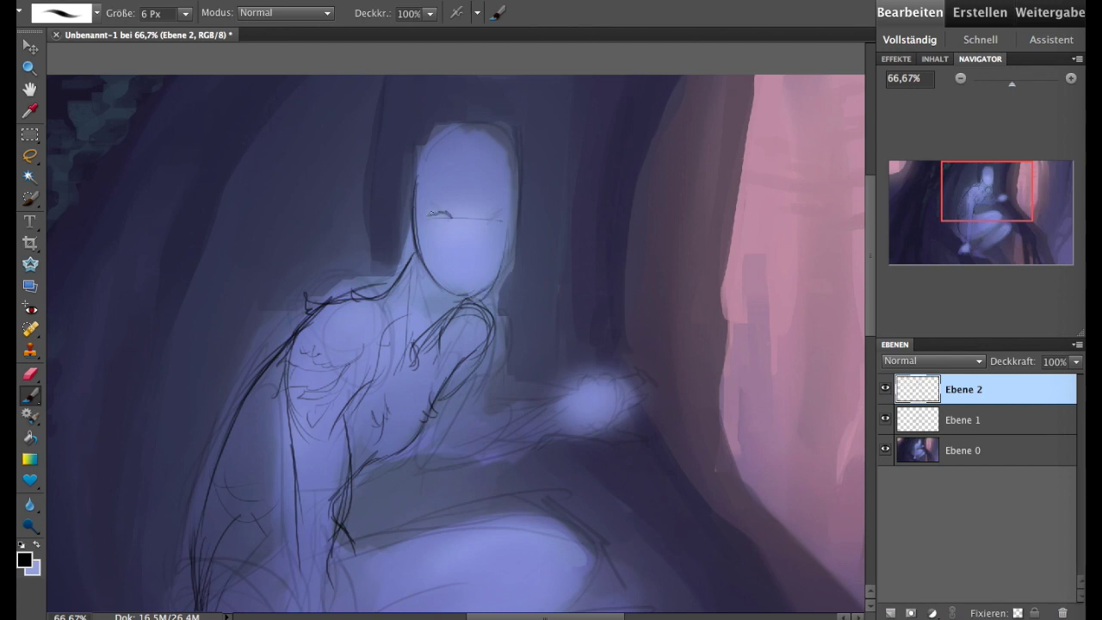
left_click_drag(429, 213, 505, 220)
mouse_move(435, 261)
left_mouse_down()
mouse_move(439, 284)
mouse_move(404, 334)
left_mouse_up()
left_click_drag(413, 213, 391, 201)
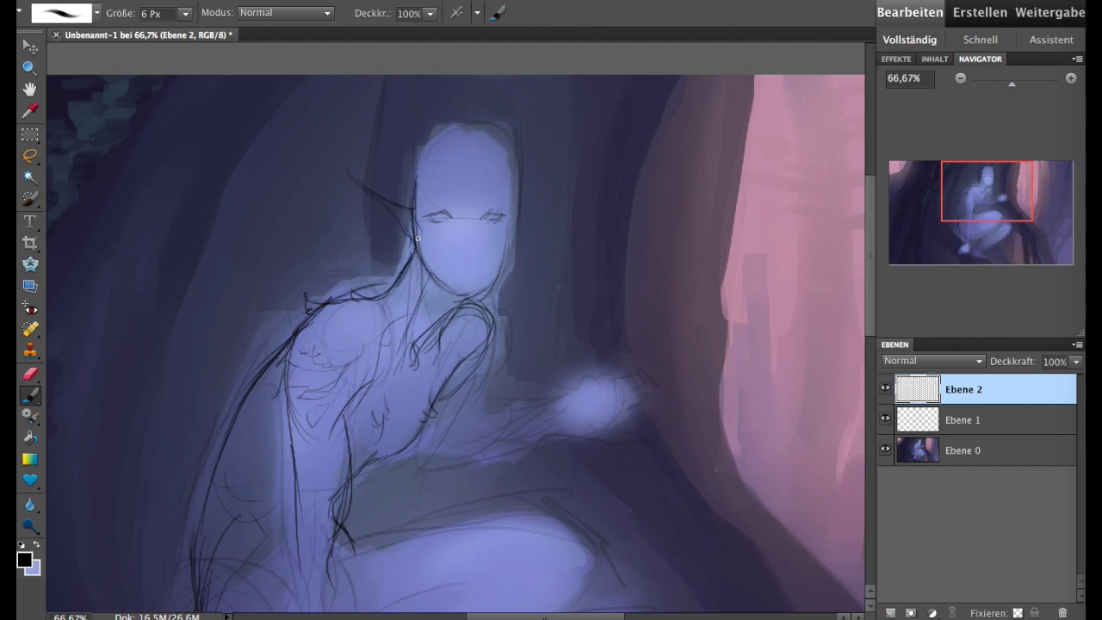
left_click_drag(511, 212, 546, 187)
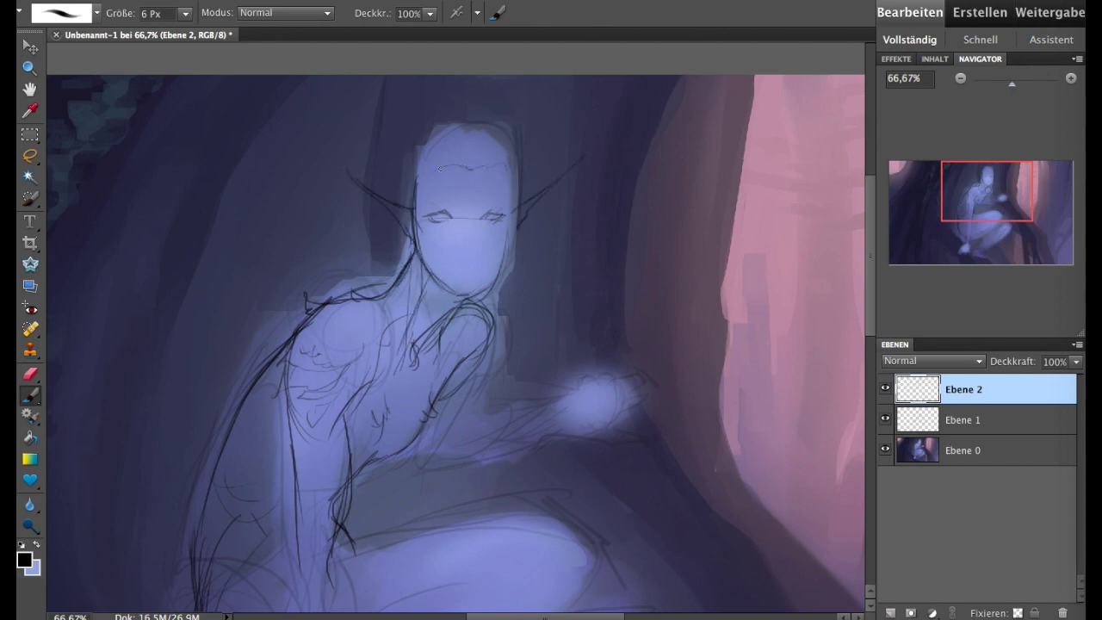
mouse_move(439, 168)
left_mouse_down()
mouse_move(432, 204)
mouse_move(456, 216)
left_mouse_up()
- Sketch an eye-level line, the neck down the body, and hair and eye details
mouse_move(428, 219)
left_mouse_down()
mouse_move(506, 219)
mouse_move(503, 159)
mouse_move(418, 197)
mouse_move(337, 300)
left_mouse_up()
left_click_drag(511, 222, 499, 379)
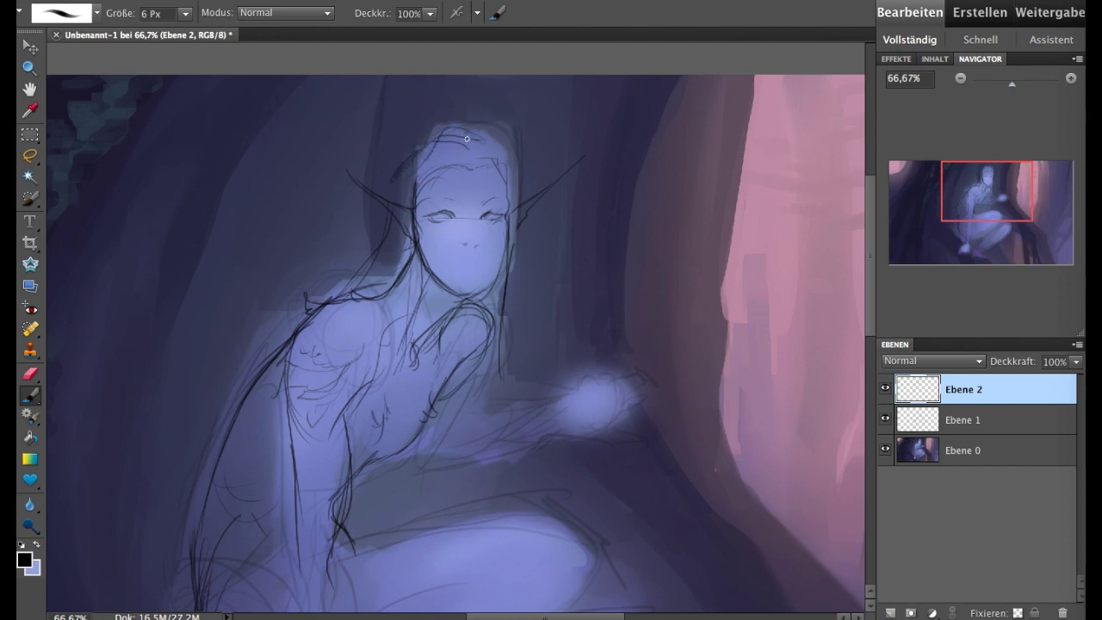
left_click_drag(467, 138, 511, 146)
mouse_move(461, 143)
left_mouse_down()
mouse_move(458, 163)
mouse_move(501, 164)
left_mouse_up()
left_click_drag(506, 167, 515, 189)
left_click_drag(445, 215, 460, 217)
left_click_drag(1005, 208, 992, 206)
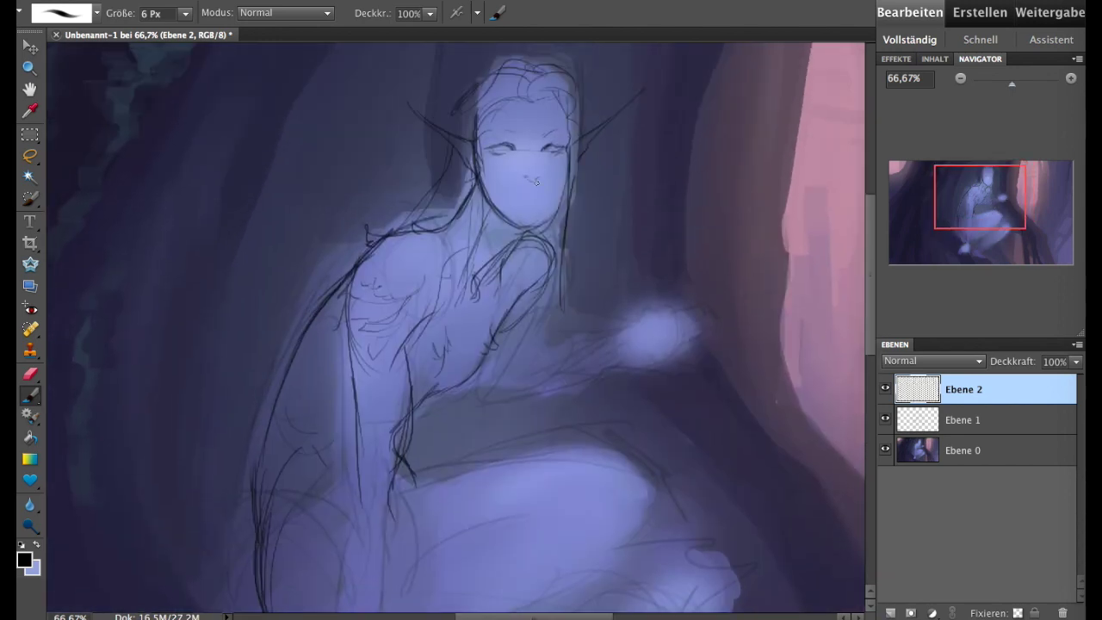
- Erase the sketch lines on the head with a large eraser
left_click(30, 373)
left_click_drag(482, 146, 542, 223)
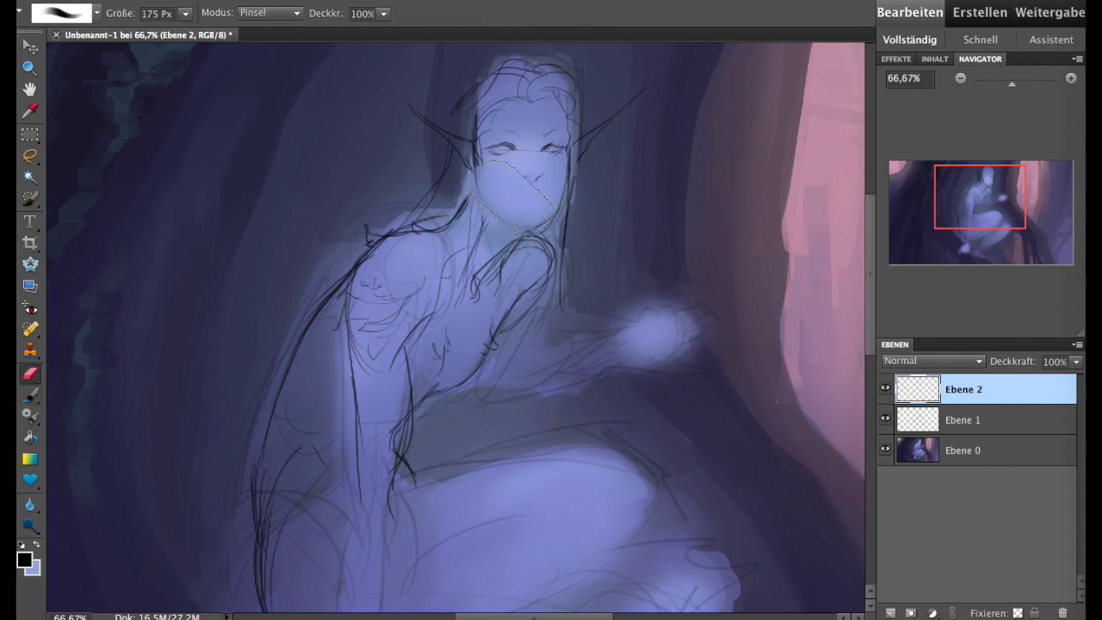
left_click_drag(482, 86, 593, 112)
left_click_drag(603, 180, 586, 258)
left_click_drag(972, 197, 978, 192)
- On Ebene 0, pick a light lavender brush colour and adjust the brush size
left_click(918, 450)
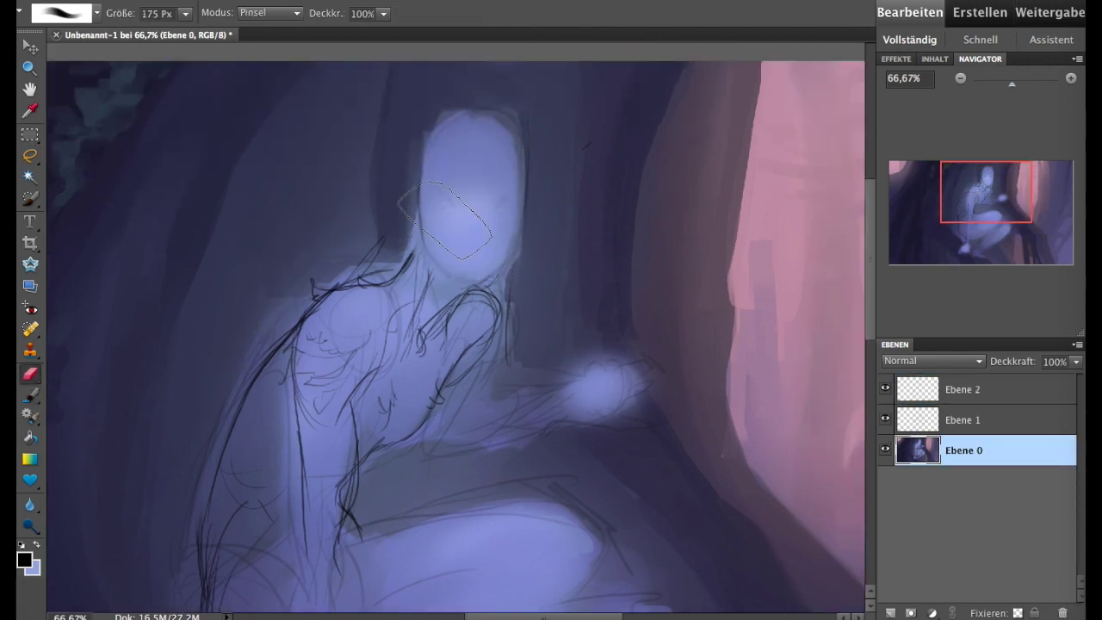
key("b")
left_click(481, 211, "alt")
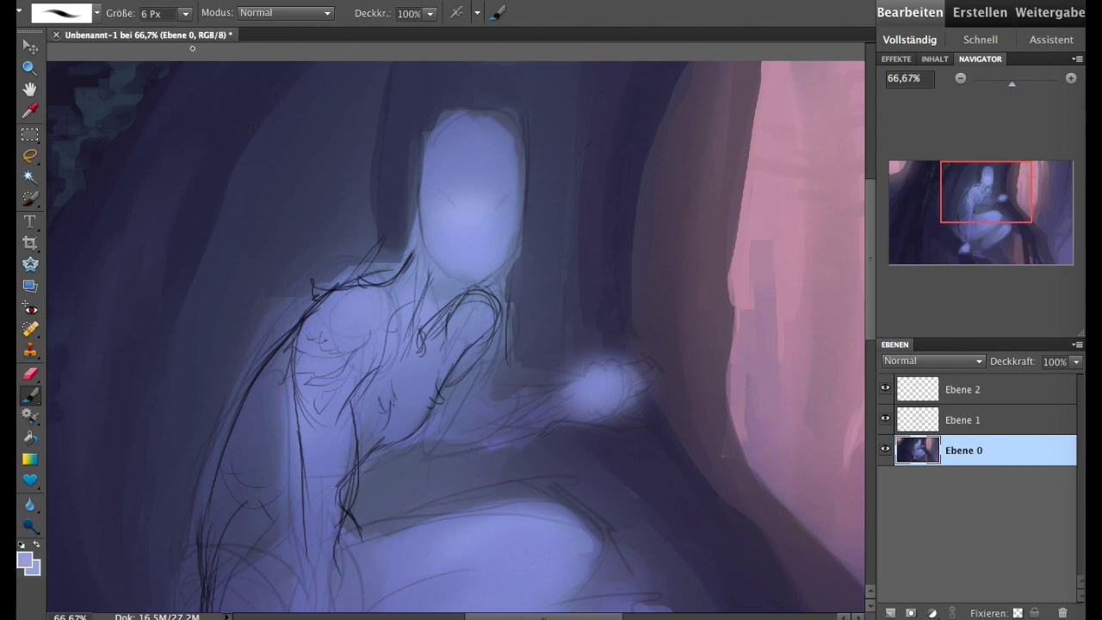
left_click(184, 13)
left_click_drag(186, 30, 182, 30)
- Paint light lavender hair along the left, top and right of the head
left_click_drag(396, 271, 426, 129)
mouse_move(521, 185)
left_mouse_down()
mouse_move(495, 353)
mouse_move(504, 268)
left_mouse_up()
mouse_move(435, 162)
left_mouse_down()
mouse_move(473, 151)
mouse_move(460, 129)
mouse_move(521, 176)
mouse_move(523, 197)
left_mouse_up()
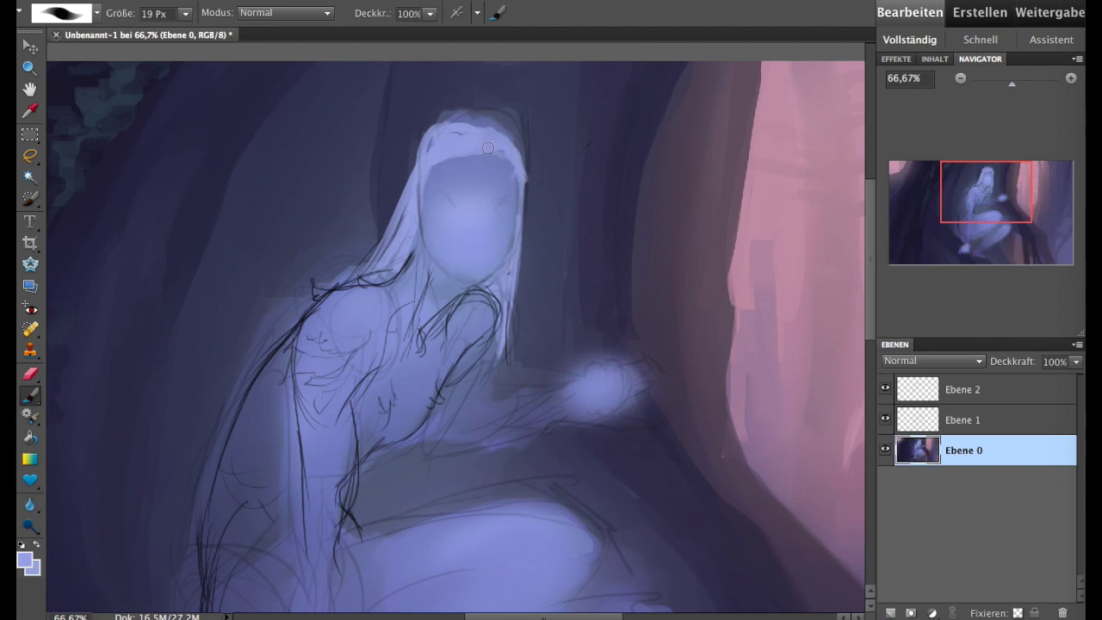
left_click_drag(508, 145, 523, 219)
mouse_move(426, 142)
left_mouse_down()
mouse_move(402, 222)
mouse_move(349, 288)
mouse_move(422, 136)
mouse_move(491, 110)
mouse_move(484, 104)
left_mouse_up()
- Resample the light lavender, lighten the forehead's top-left, and fine-tune the colour
left_click(440, 94, "alt")
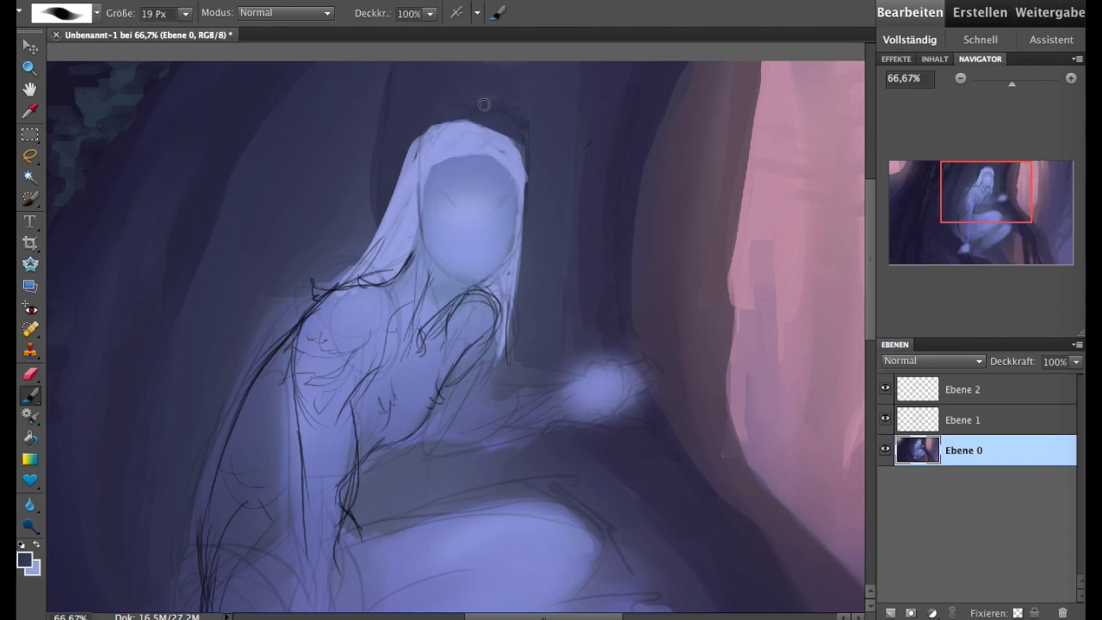
left_click(456, 142, "alt")
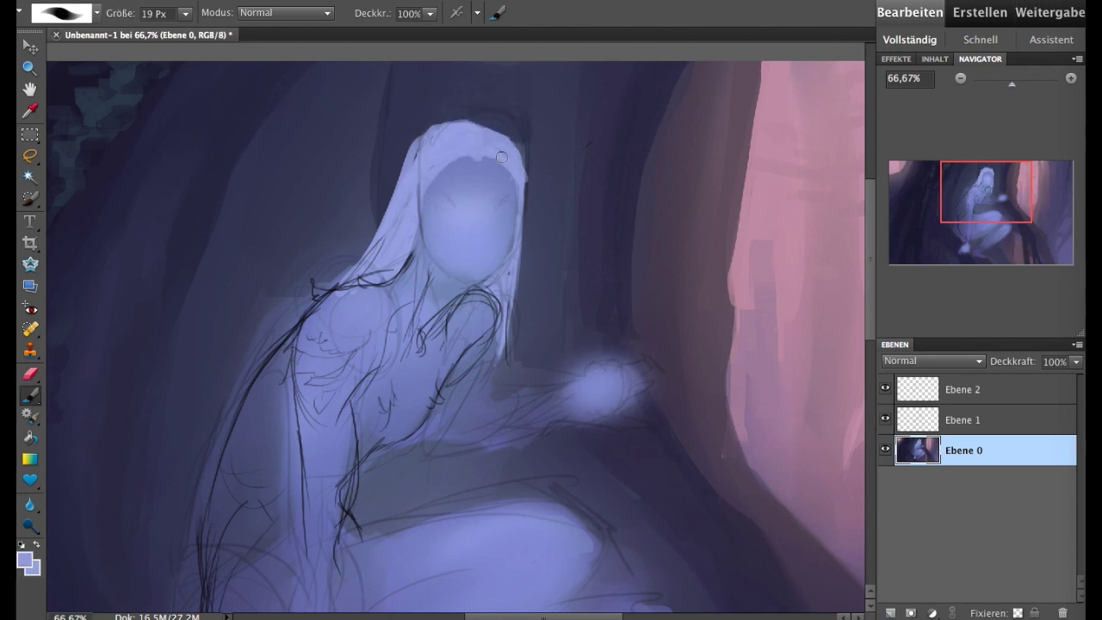
left_click_drag(494, 159, 426, 194)
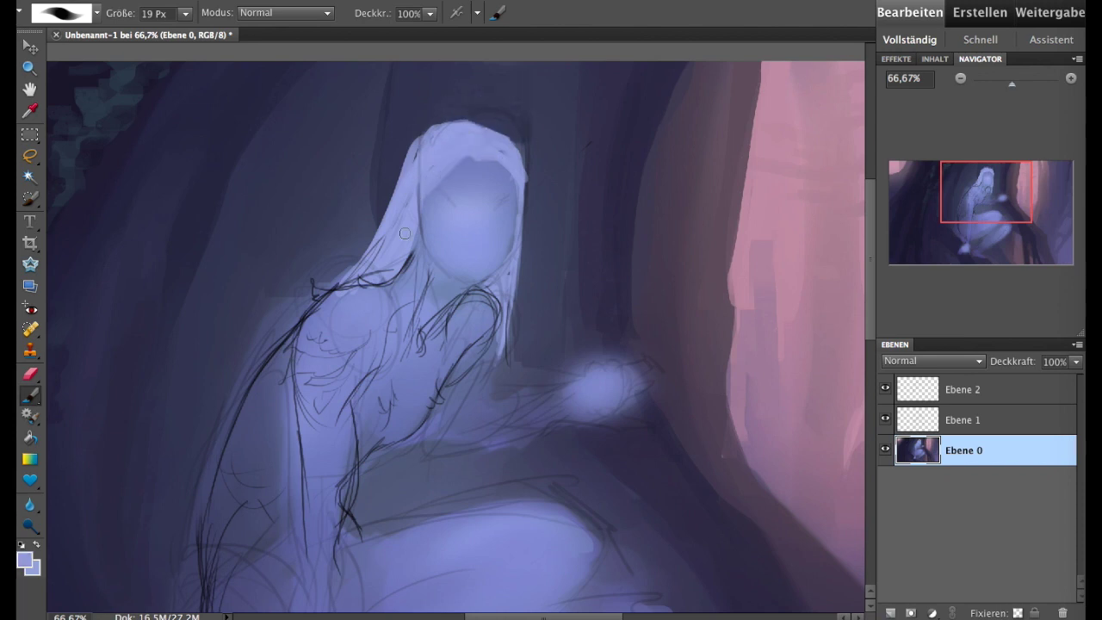
left_click(24, 560)
left_click(794, 312)
- Paint light hair beside the face and chin, then hide the Ebene 1 sketch
left_click_drag(401, 244, 383, 272)
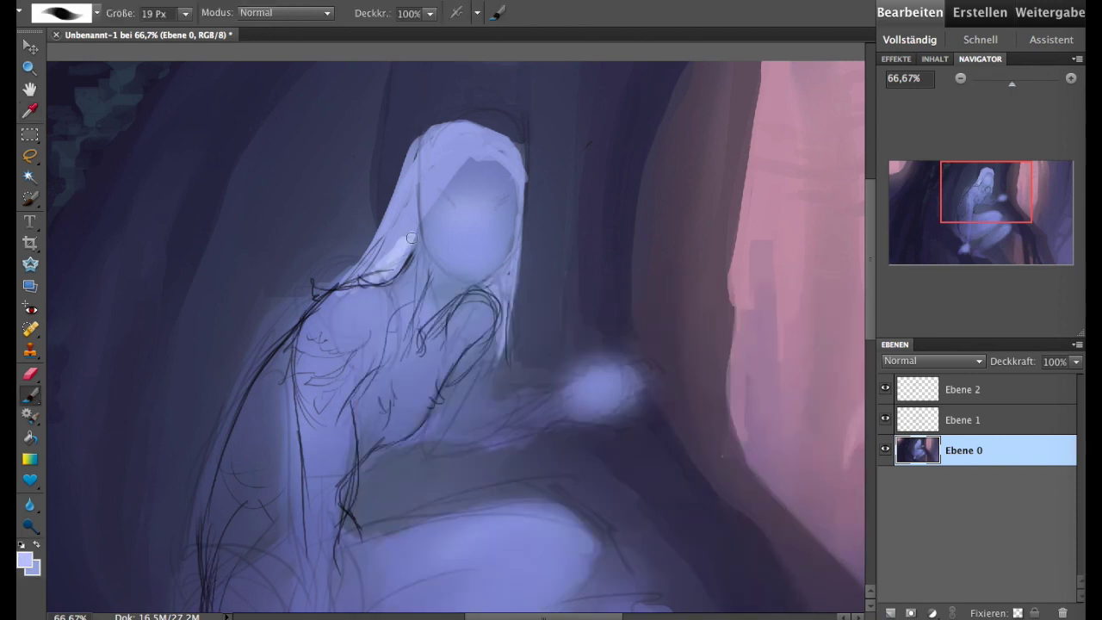
mouse_move(497, 291)
left_mouse_down()
mouse_move(504, 271)
mouse_move(435, 280)
mouse_move(487, 234)
left_mouse_up()
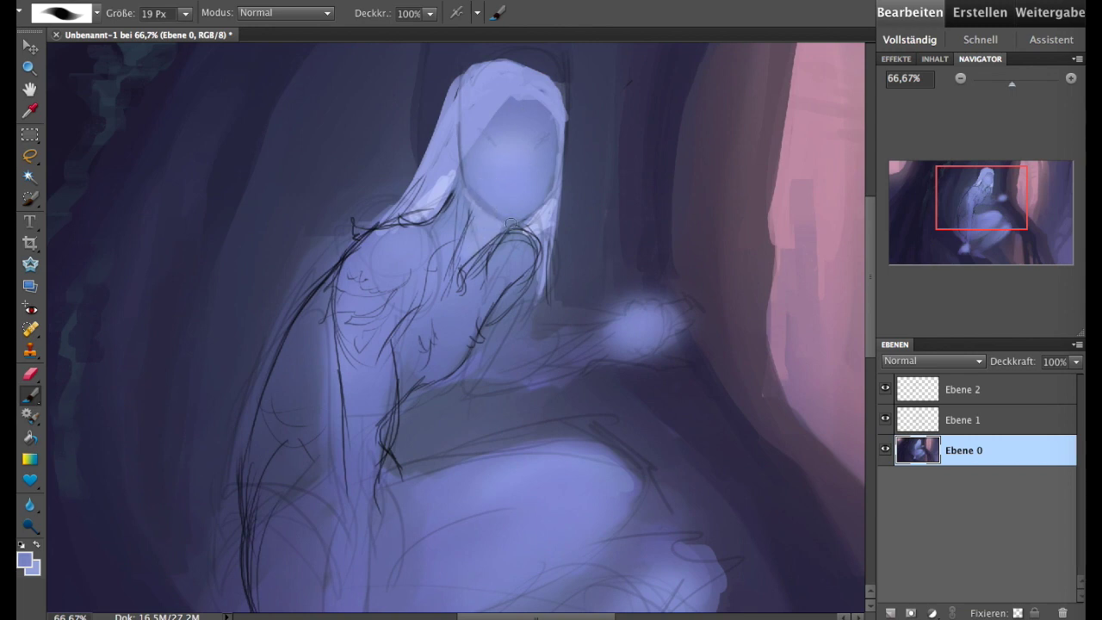
left_click(886, 420)
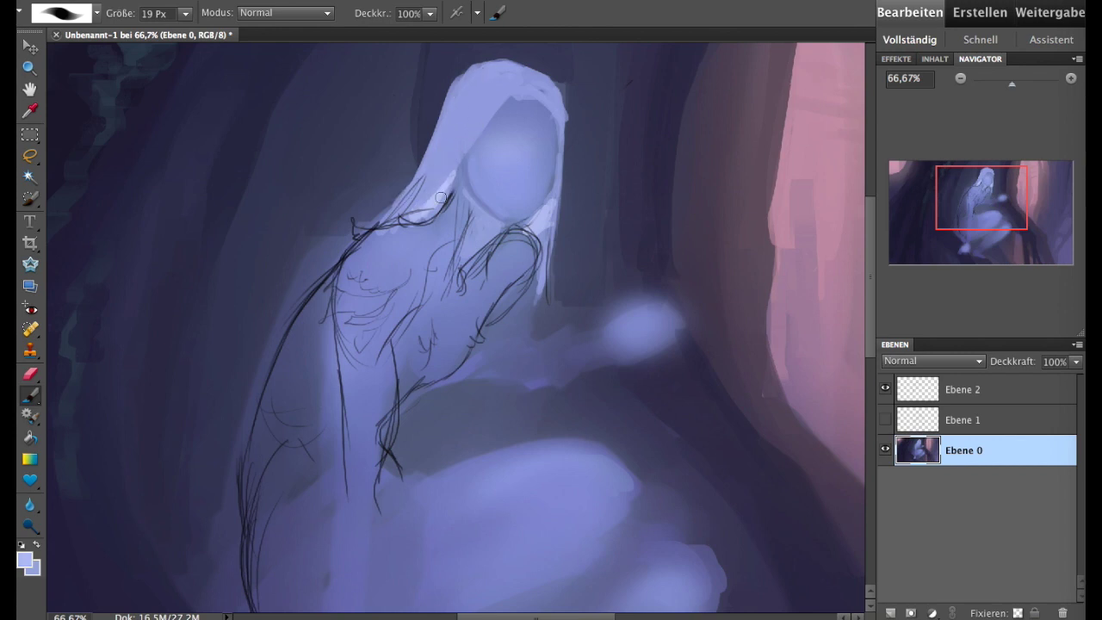
- Brighten the hood's right edge and paint light hair strands below the hood
left_click_drag(540, 247, 548, 215)
left_click(561, 183, "alt")
left_click_drag(559, 168, 501, 446)
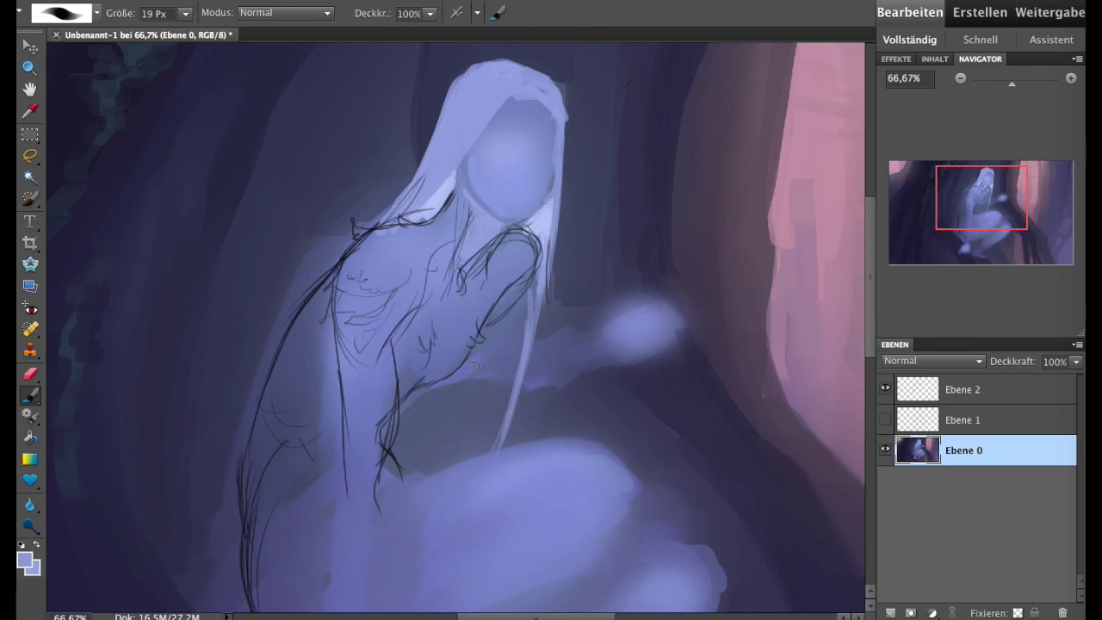
left_click_drag(485, 327, 489, 448)
left_click_drag(538, 274, 527, 382)
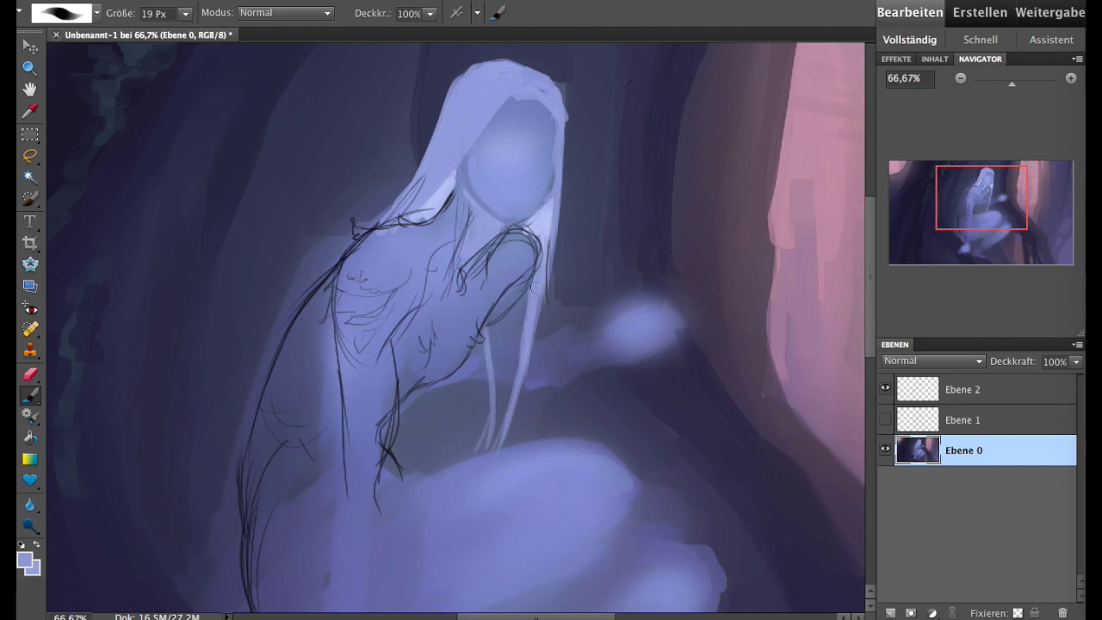
- Lighten the arm across the torso and paint the hand's fingers and highlights
left_click_drag(521, 338, 422, 464)
left_click_drag(478, 340, 409, 465)
mouse_move(451, 378)
left_mouse_down()
mouse_move(400, 447)
mouse_move(430, 465)
left_mouse_up()
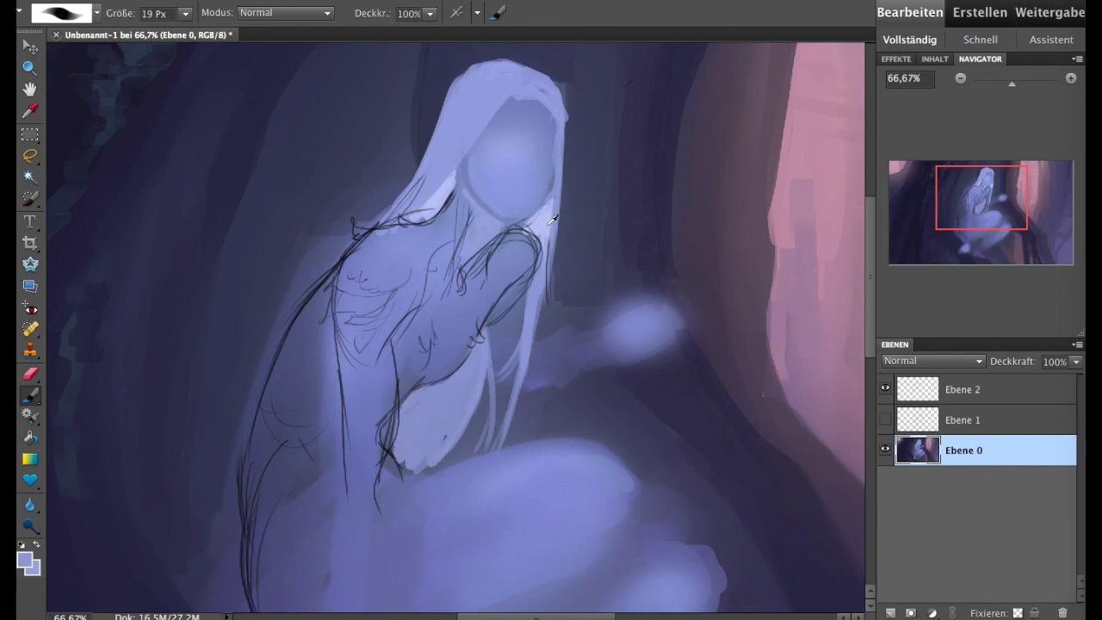
left_click(551, 220, "alt")
left_click_drag(478, 335, 460, 417)
mouse_move(473, 366)
left_mouse_down()
mouse_move(440, 393)
mouse_move(405, 451)
left_mouse_up()
left_click_drag(411, 413, 447, 454)
mouse_move(985, 186)
left_mouse_down()
mouse_move(990, 225)
mouse_move(992, 190)
left_mouse_up()
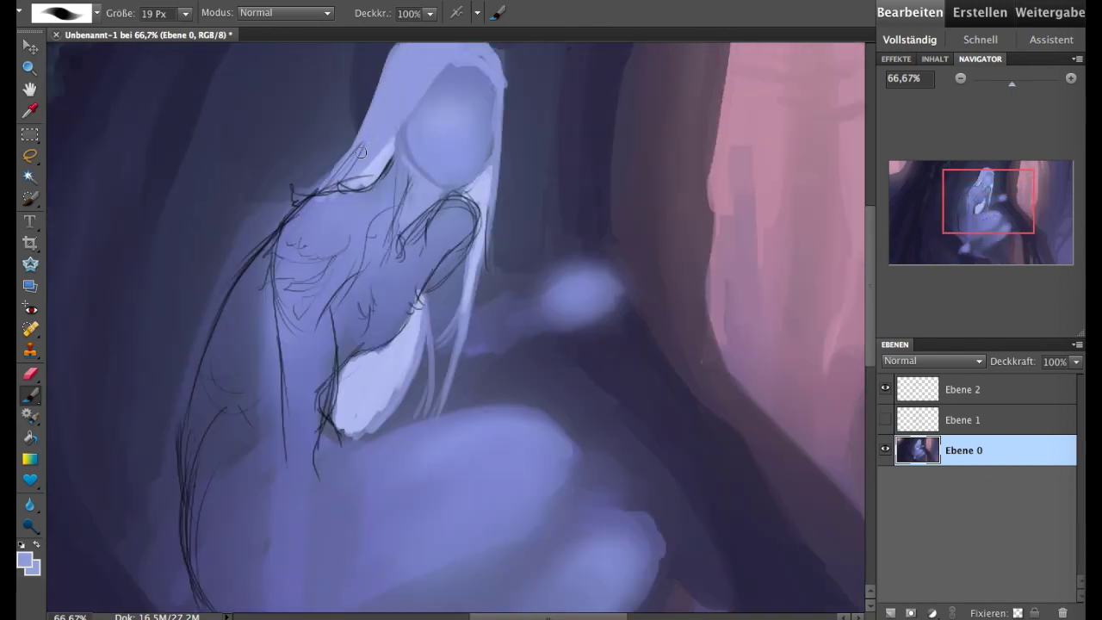
- Paint, strengthen and extend long hair strands down the figure's left side
mouse_move(326, 176)
left_mouse_down()
mouse_move(238, 295)
mouse_move(242, 507)
left_mouse_up()
mouse_move(258, 254)
left_mouse_down()
mouse_move(243, 517)
mouse_move(205, 435)
left_mouse_up()
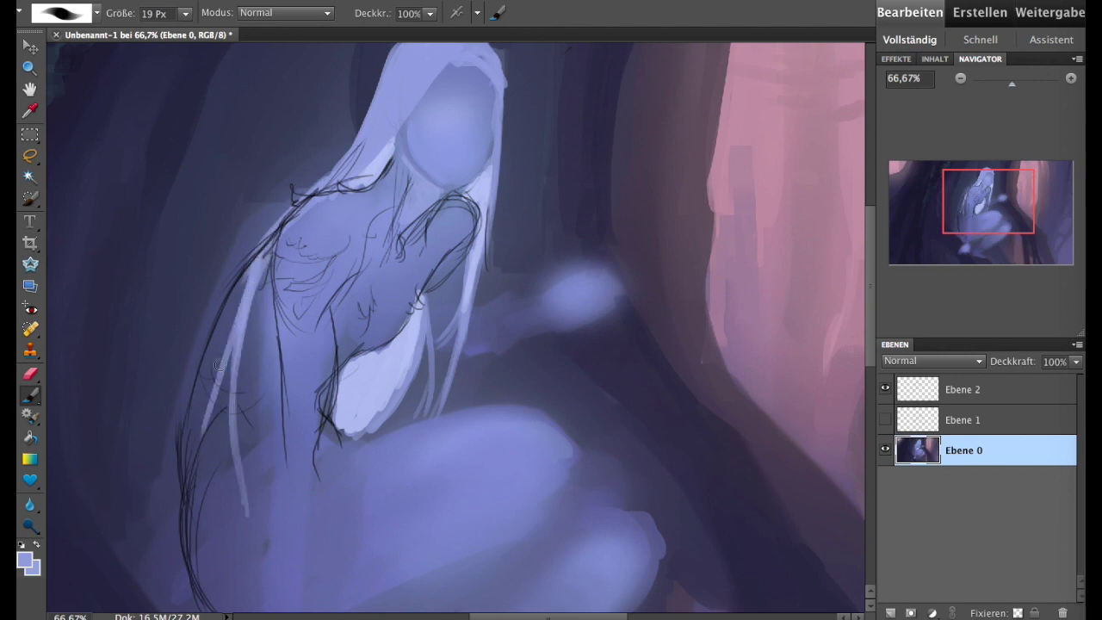
left_click_drag(220, 364, 187, 503)
left_click_drag(249, 271, 191, 452)
left_click_drag(210, 348, 195, 469)
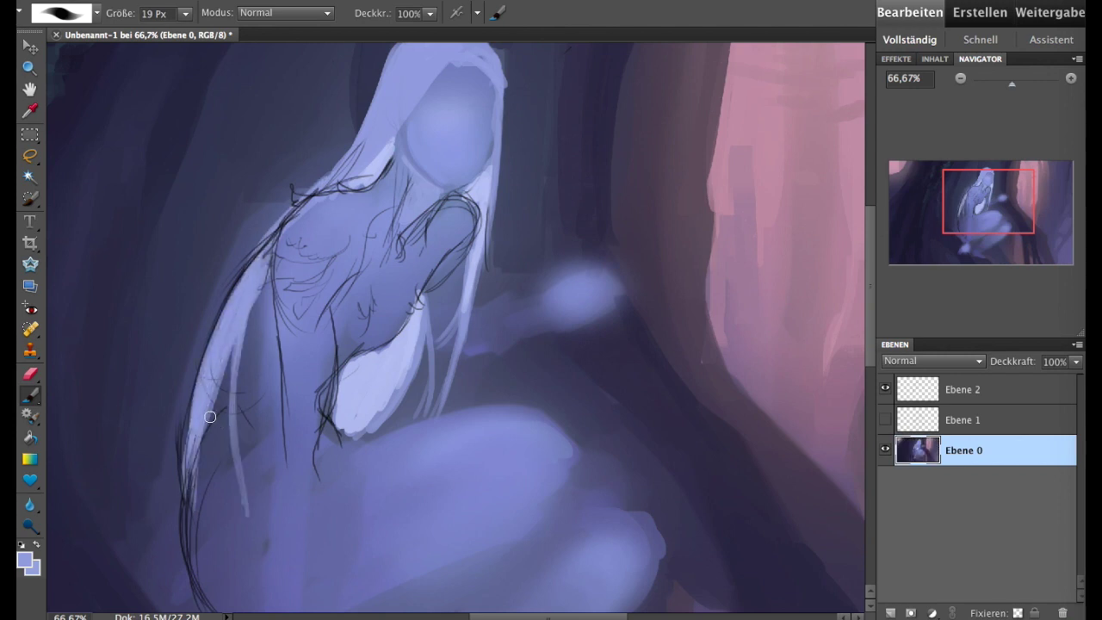
left_click_drag(194, 405, 183, 498)
left_click_drag(228, 443, 191, 611)
left_click_drag(705, 244, 791, 89)
left_click_drag(331, 542, 311, 435)
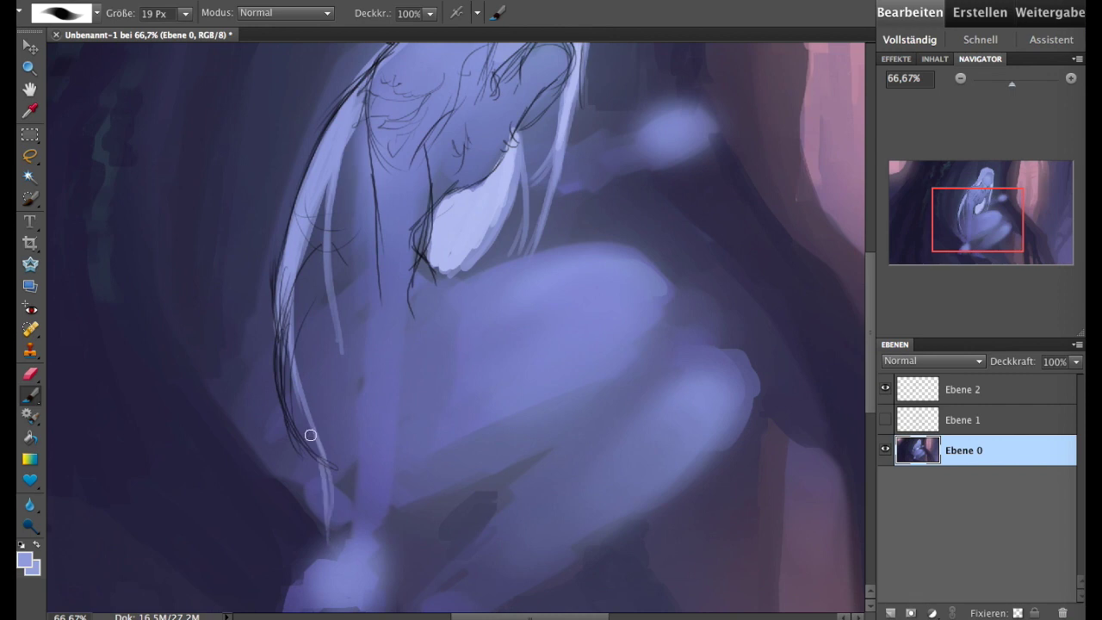
- Choose a lighter colour and lighten the knee, lower body and hair beside the face
left_click(444, 265, "alt")
left_click_drag(996, 222, 1005, 194)
left_click(28, 557)
left_click(385, 354)
left_click(792, 313)
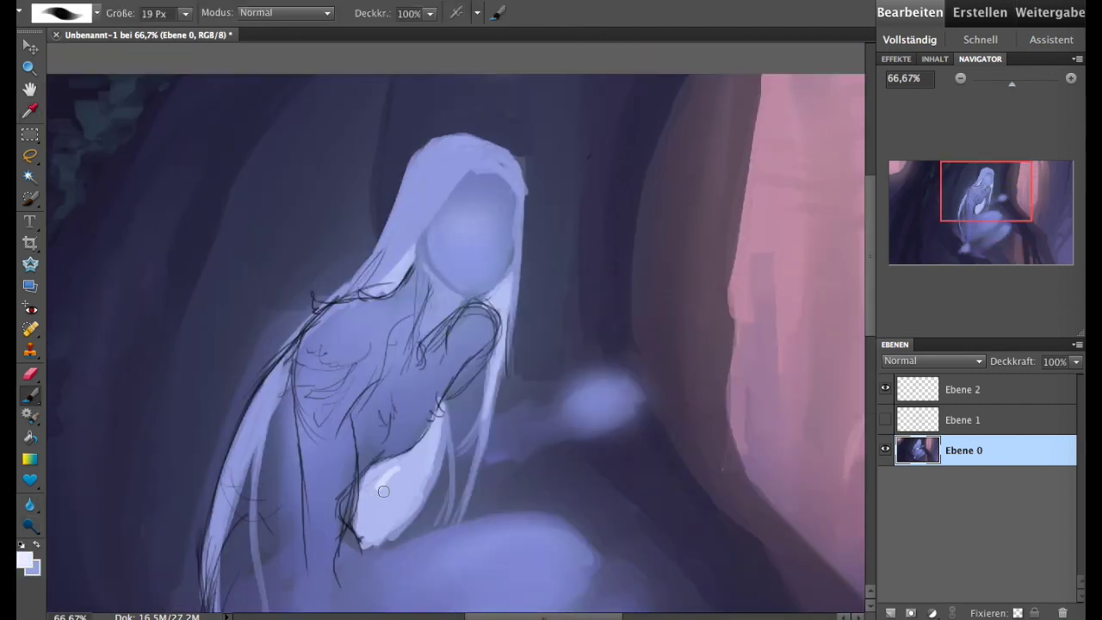
left_click_drag(383, 491, 389, 463)
left_click_drag(402, 508, 429, 429)
left_click_drag(494, 295, 504, 265)
left_click_drag(413, 253, 367, 298)
- Mirror the painting to check it, zoom to 50% and set the brush to 59 px
left_click(960, 78)
left_click(960, 79)
left_click(960, 79)
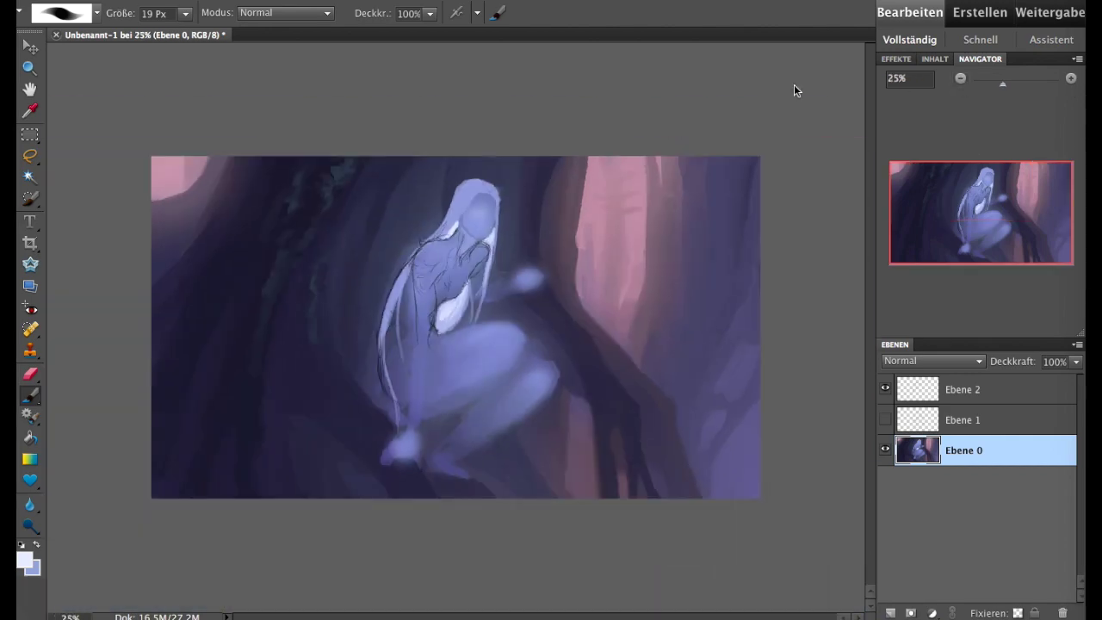
left_click(629, 55)
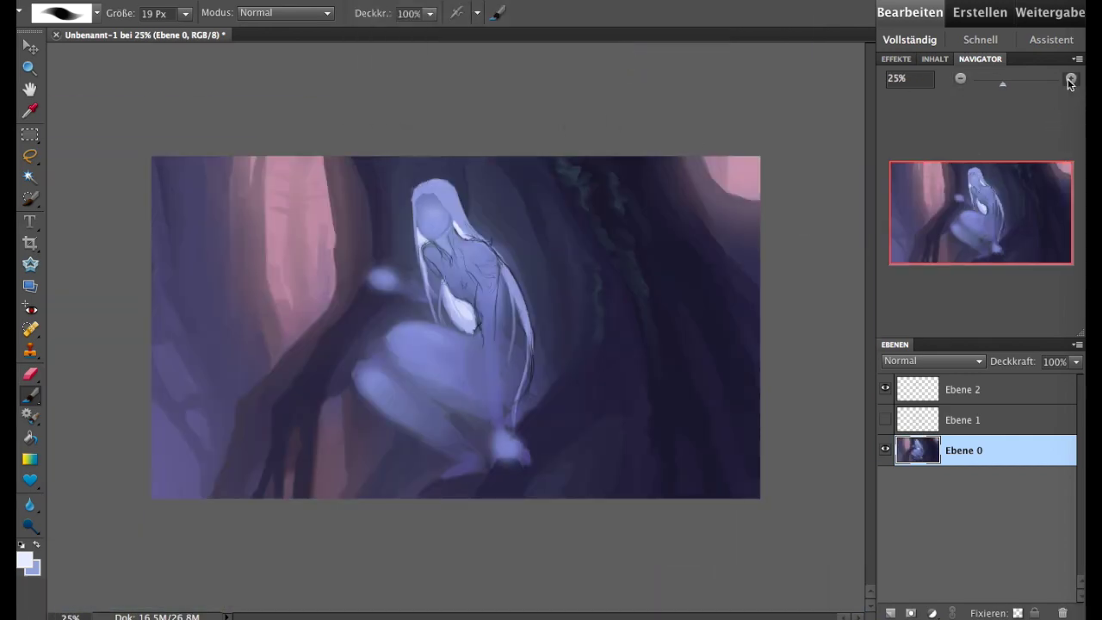
left_click(1070, 78)
left_click(1070, 78)
left_click(97, 13)
double_click(89, 80)
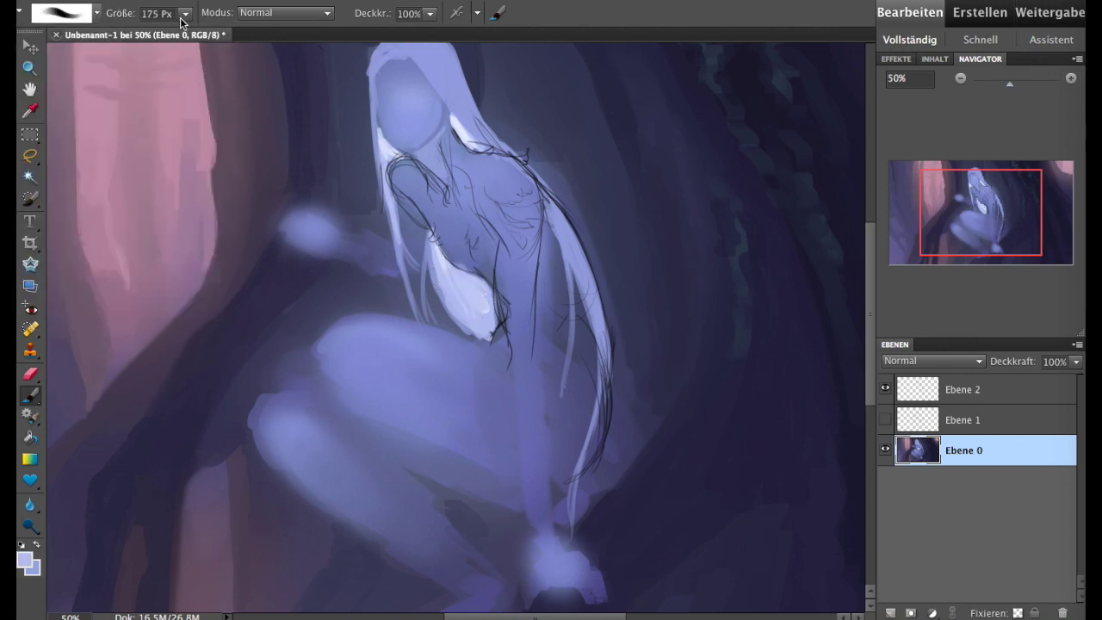
left_click_drag(184, 13, 172, 33)
left_click_drag(478, 95, 508, 135)
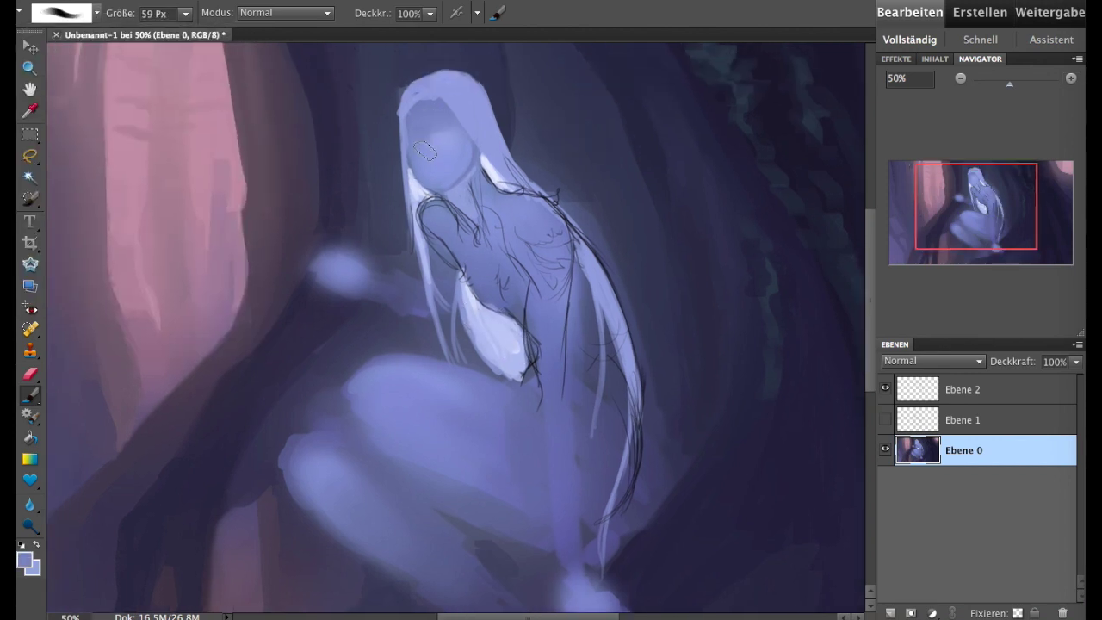
- Repaint the top of the head and touch up both hair edges with a 43 px brush
left_click_drag(425, 151, 439, 142)
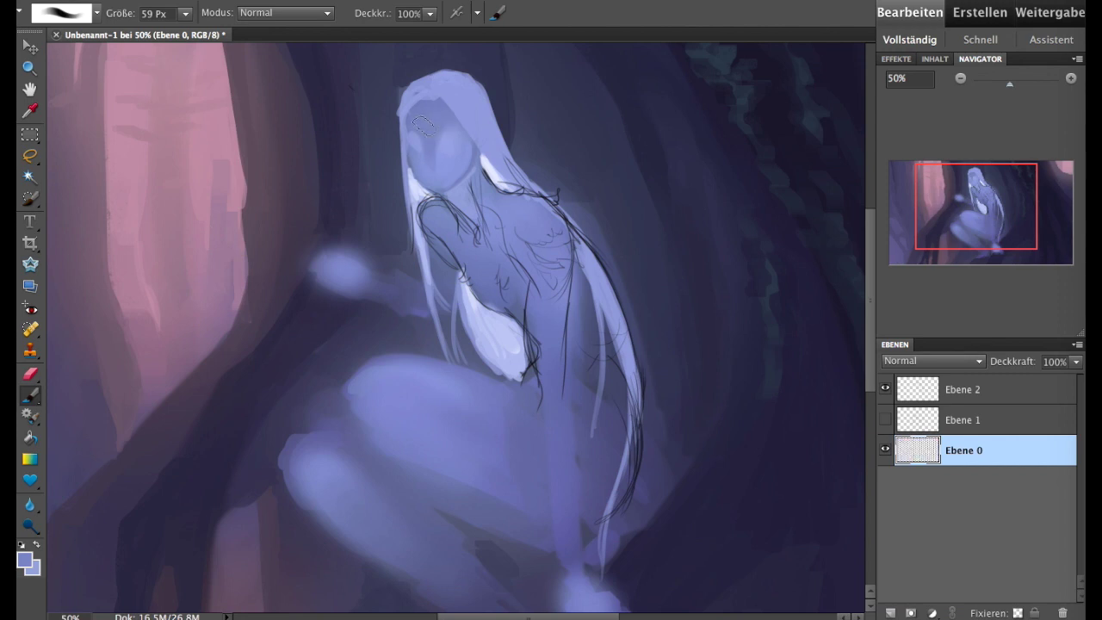
left_click_drag(184, 14, 196, 45)
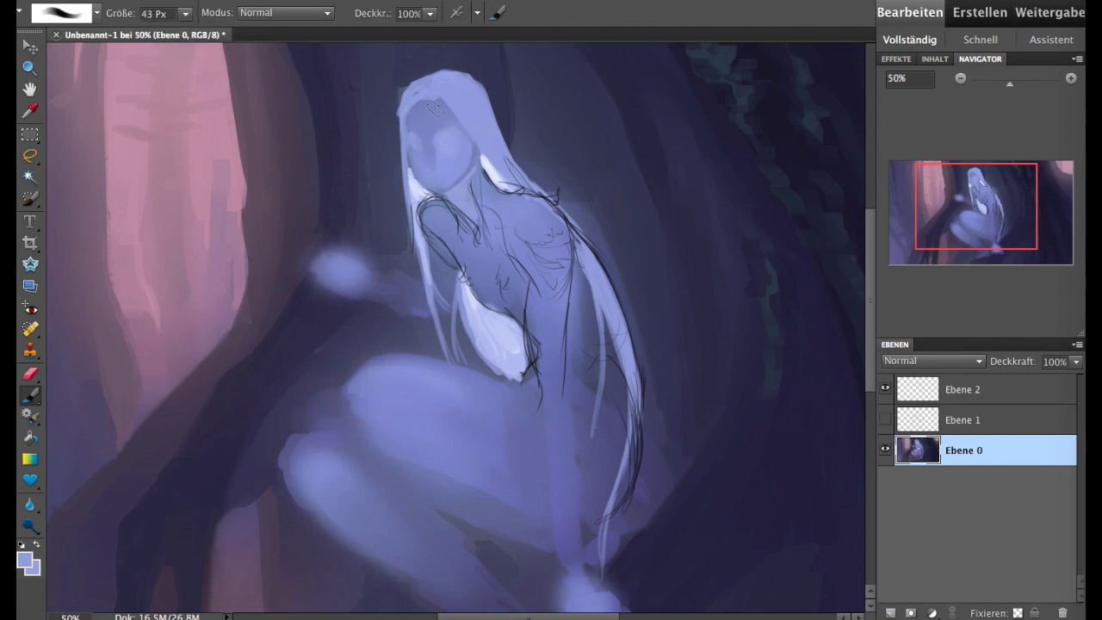
left_click_drag(435, 72, 401, 203)
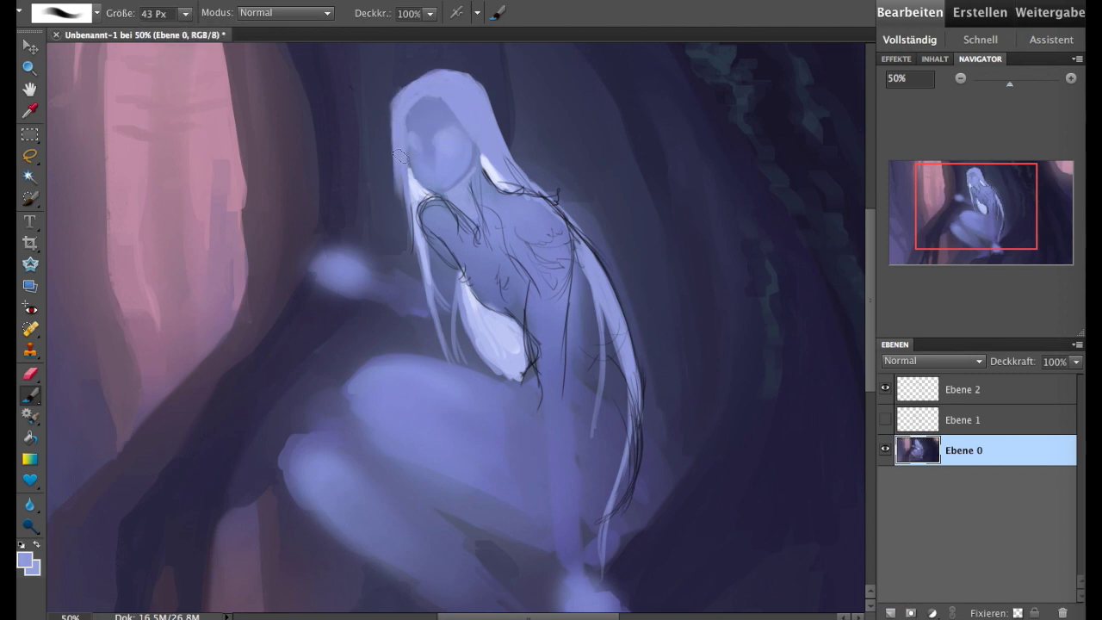
mouse_move(413, 76)
left_mouse_down()
mouse_move(396, 179)
mouse_move(447, 174)
mouse_move(507, 275)
left_mouse_up()
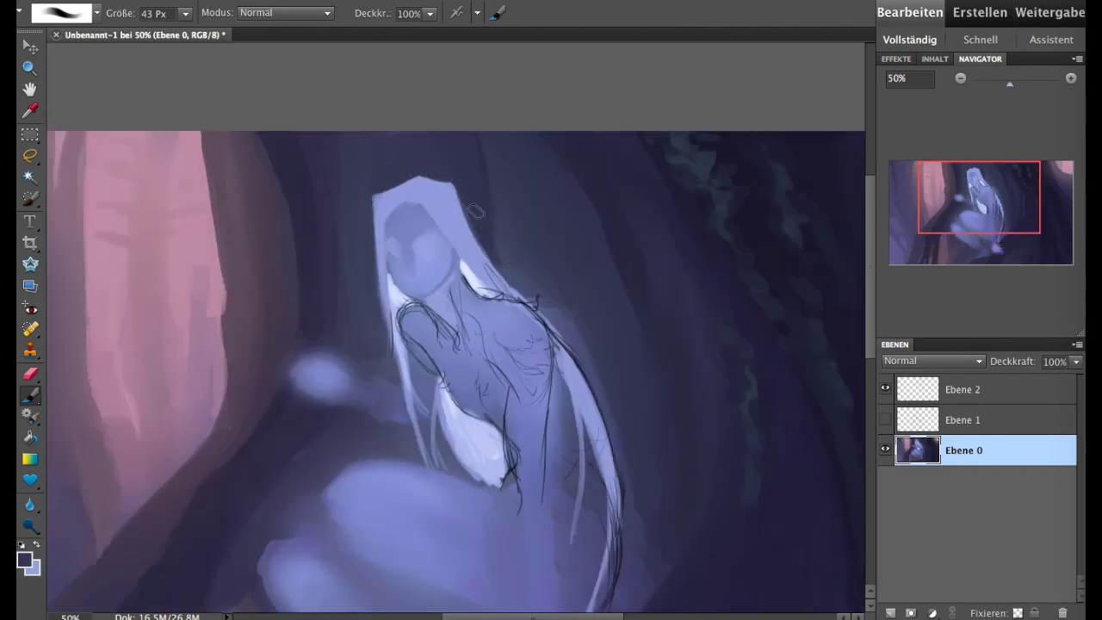
mouse_move(475, 212)
left_mouse_down()
mouse_move(504, 286)
mouse_move(499, 254)
left_mouse_up()
left_click(526, 279, "alt")
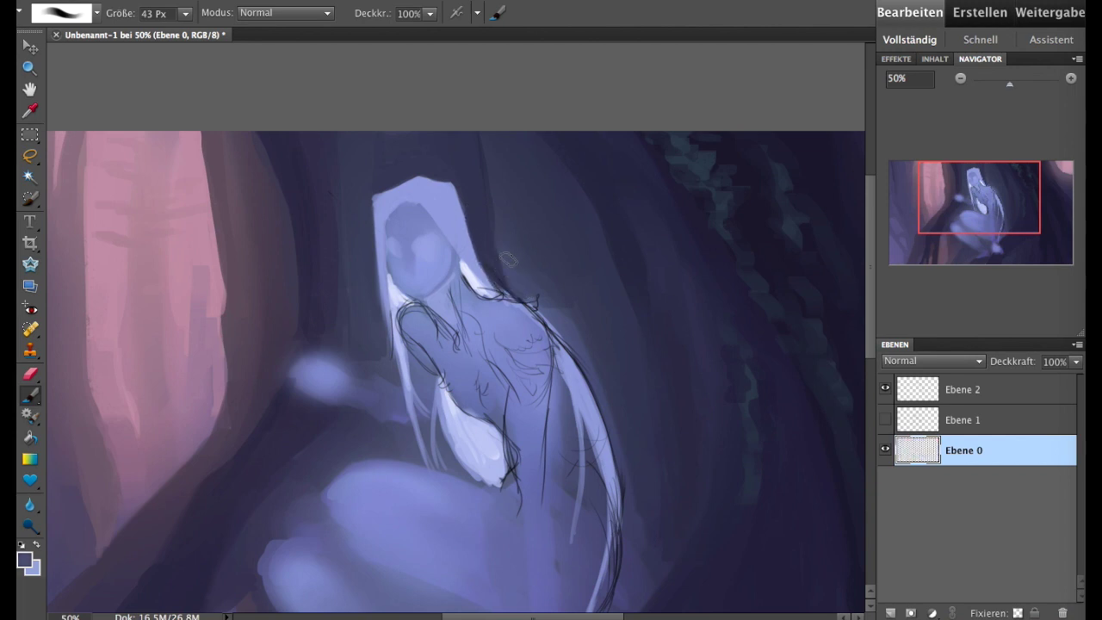
left_click(366, 231, "alt")
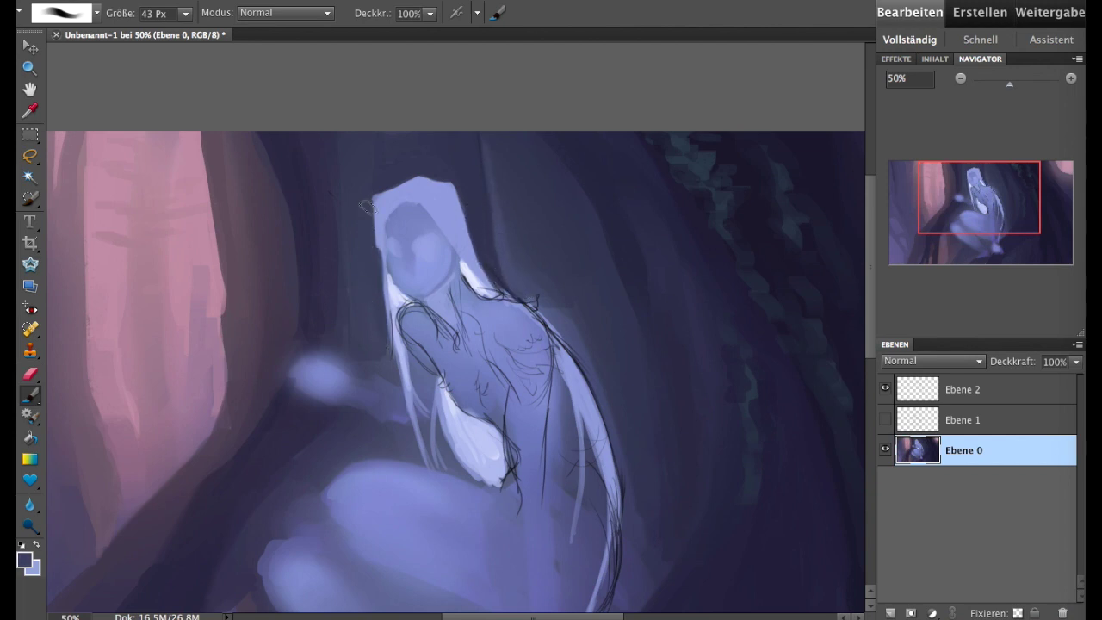
- Flip the whole painting horizontally via Horizontal spiegeln
left_click(370, 0)
left_click(647, 53)
scroll(504, 207, "down", 2)
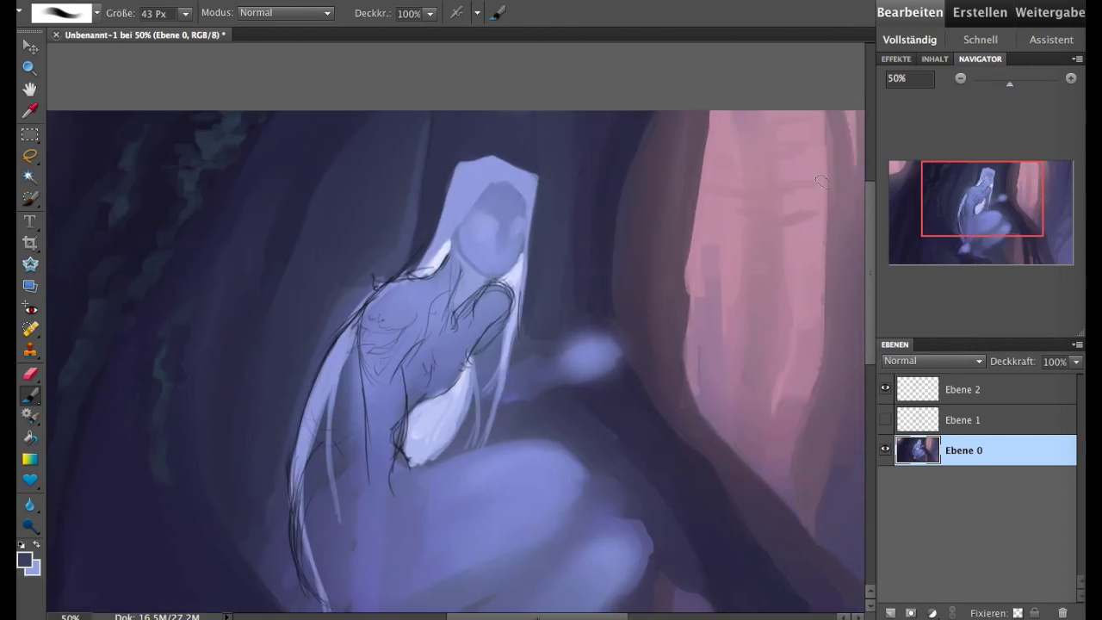
- Sample light lavender tones and lighten parts of the face
left_click(504, 207, "alt")
left_click(517, 227, "alt")
left_click_drag(499, 225, 510, 245)
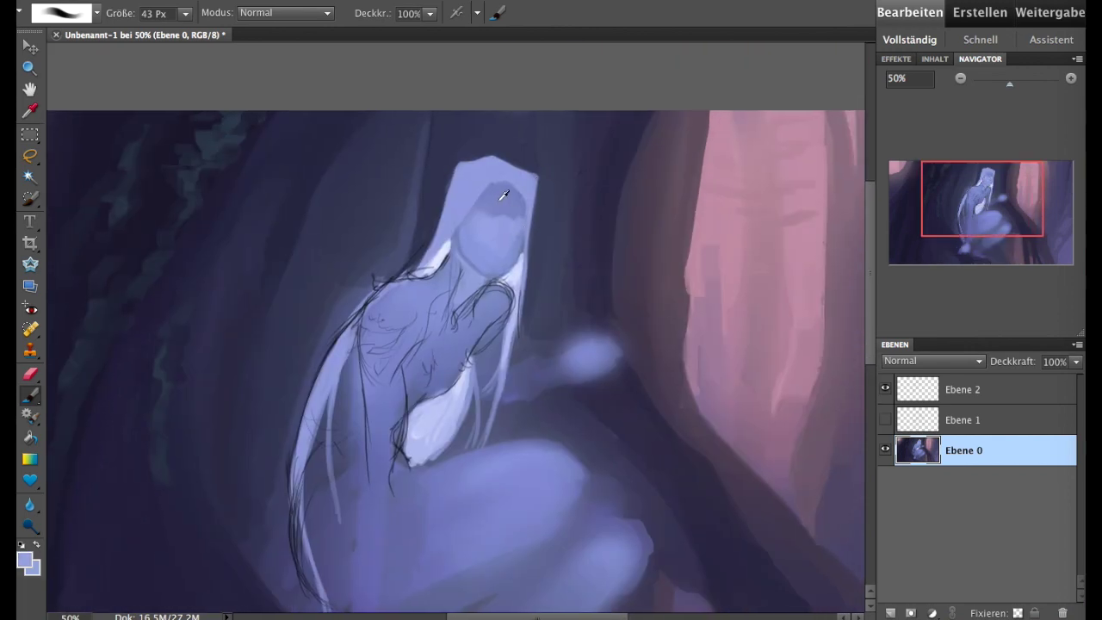
left_click(496, 223, "alt")
left_click(500, 259, "alt")
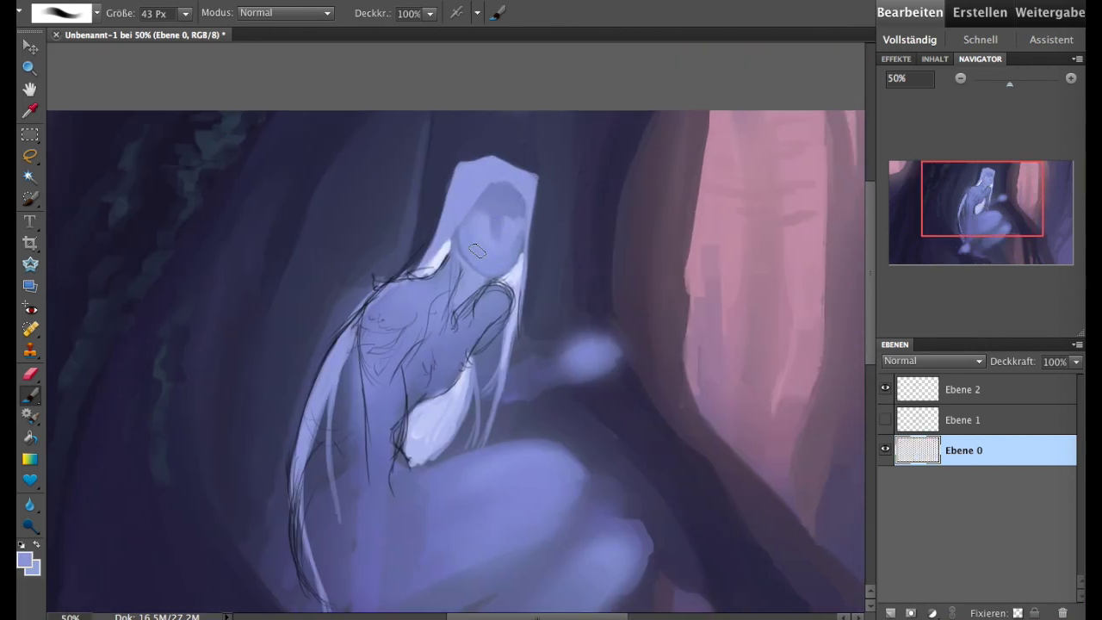
scroll(491, 265, "right", 5)
scroll(491, 266, "up", 1)
- Shade the face darker, then lighten the hood's left edge with a 15 px brush
left_click(422, 207, "alt")
left_click_drag(404, 222, 389, 232)
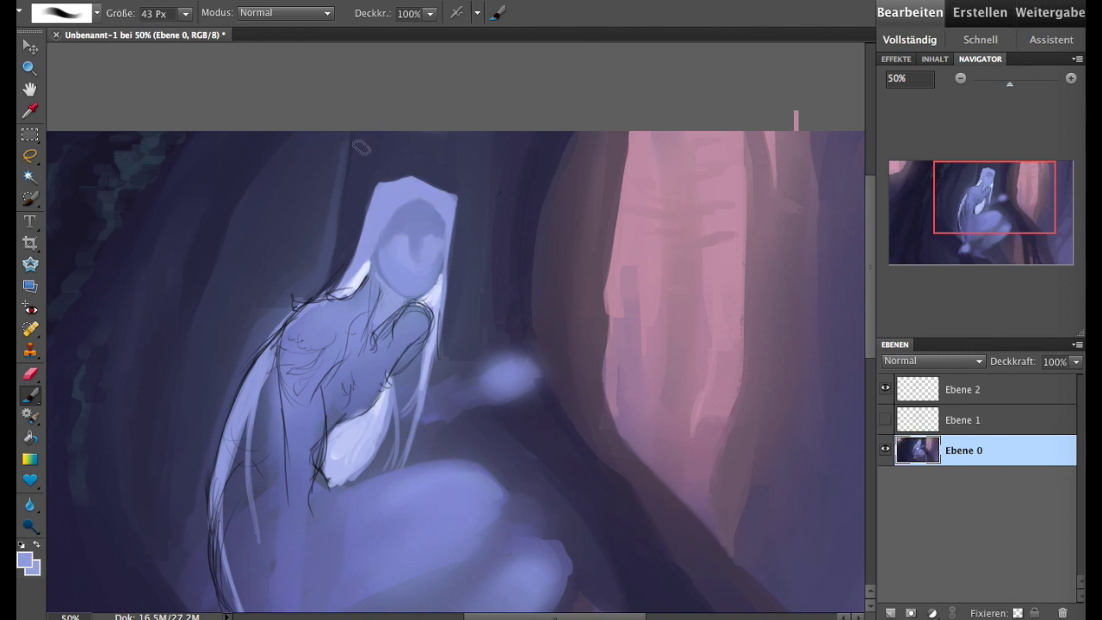
left_click_drag(185, 12, 163, 35)
left_click_drag(349, 242, 332, 293)
left_click_drag(370, 196, 351, 263)
- Darken the hood top in navy, zoom to 66.67% and repaint the hood's left edge
left_click(387, 168, "alt")
mouse_move(359, 198)
left_mouse_down()
mouse_move(400, 176)
mouse_move(441, 183)
mouse_move(443, 194)
left_mouse_up()
left_click(1070, 78)
left_click(348, 257, "alt")
left_click(338, 242, "alt")
mouse_move(343, 228)
left_mouse_down()
mouse_move(329, 259)
mouse_move(336, 274)
left_mouse_up()
- Sample saturated blues near the hair and lavender tones from the hood
left_click(408, 292, "alt")
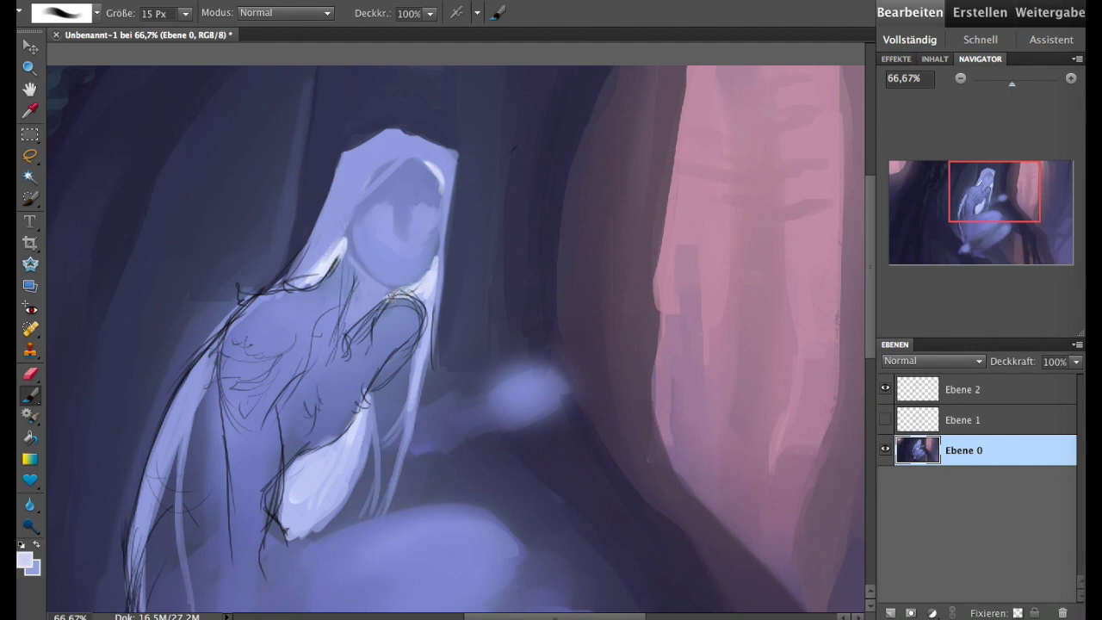
left_click(396, 268, "alt")
left_click(389, 295, "alt")
left_click(434, 269, "alt")
left_click(386, 295, "alt")
left_click(444, 167, "alt")
left_click(351, 182, "alt")
left_click(444, 163, "alt")
- Paint dark deep-blue eye marks on both eyes
left_click(406, 217, "alt")
left_click_drag(375, 212, 422, 216)
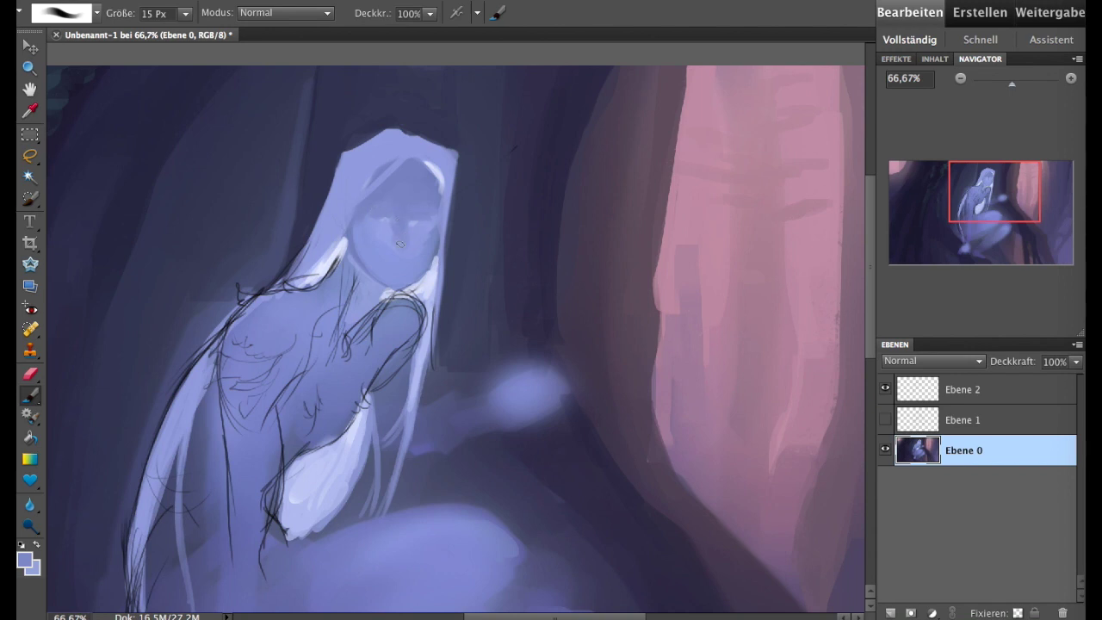
mouse_move(413, 220)
left_mouse_down()
mouse_move(431, 220)
mouse_move(362, 215)
mouse_move(421, 220)
left_mouse_up()
left_click(207, 451, "alt")
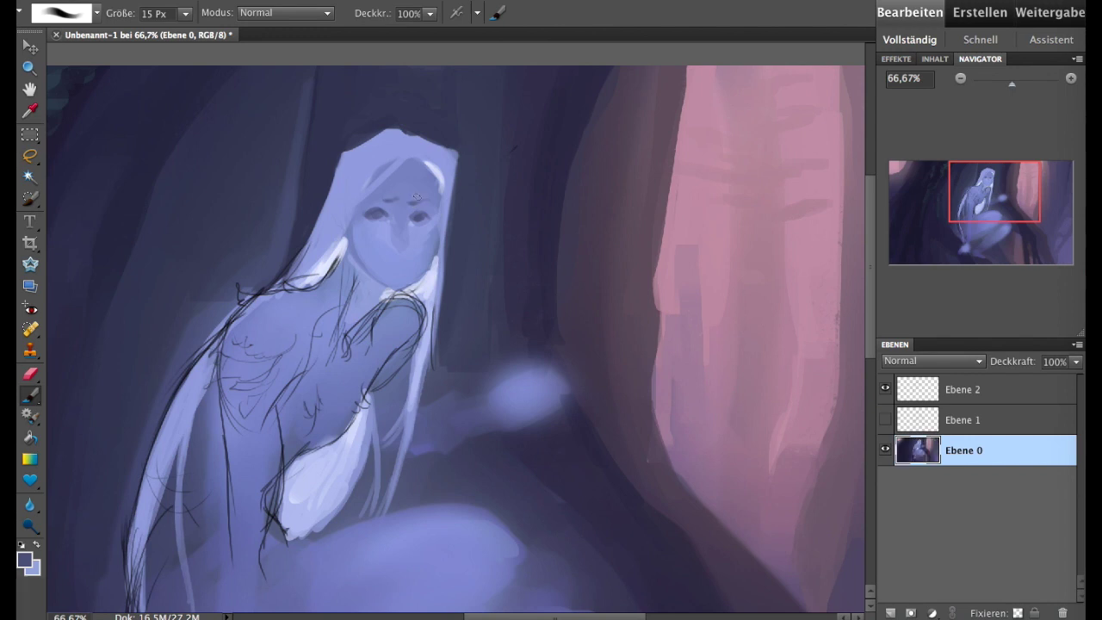
- Sample face and eye tones and refine the eye shape
left_click(404, 204, "alt")
left_click(428, 162, "alt")
left_click(408, 232, "alt")
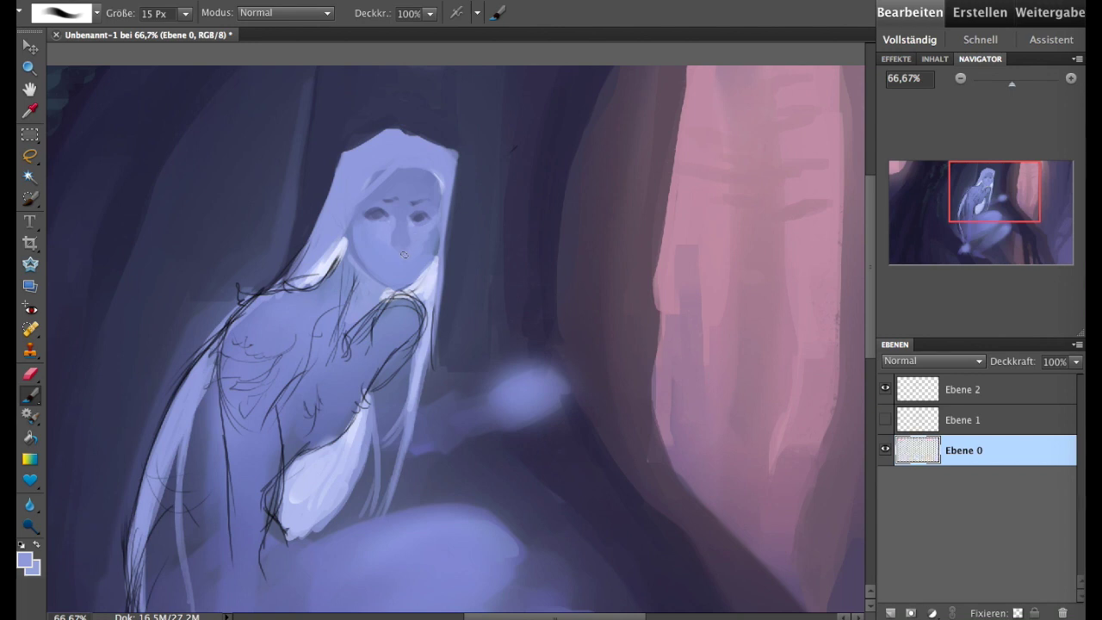
left_click(436, 230, "alt")
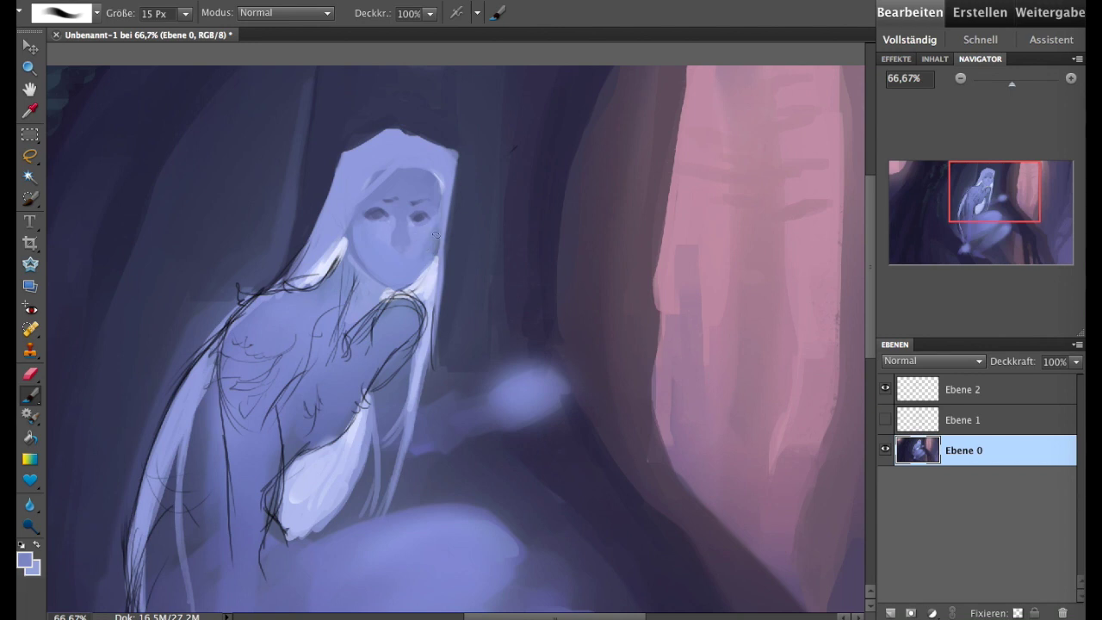
left_click(389, 213, "alt")
left_click(428, 216, "alt")
left_click(368, 217, "alt")
left_click_drag(413, 211, 420, 207)
left_click(387, 216, "alt")
- Flip the painting back horizontally and lighten the face's left edge near the shoulder
left_click(357, 0)
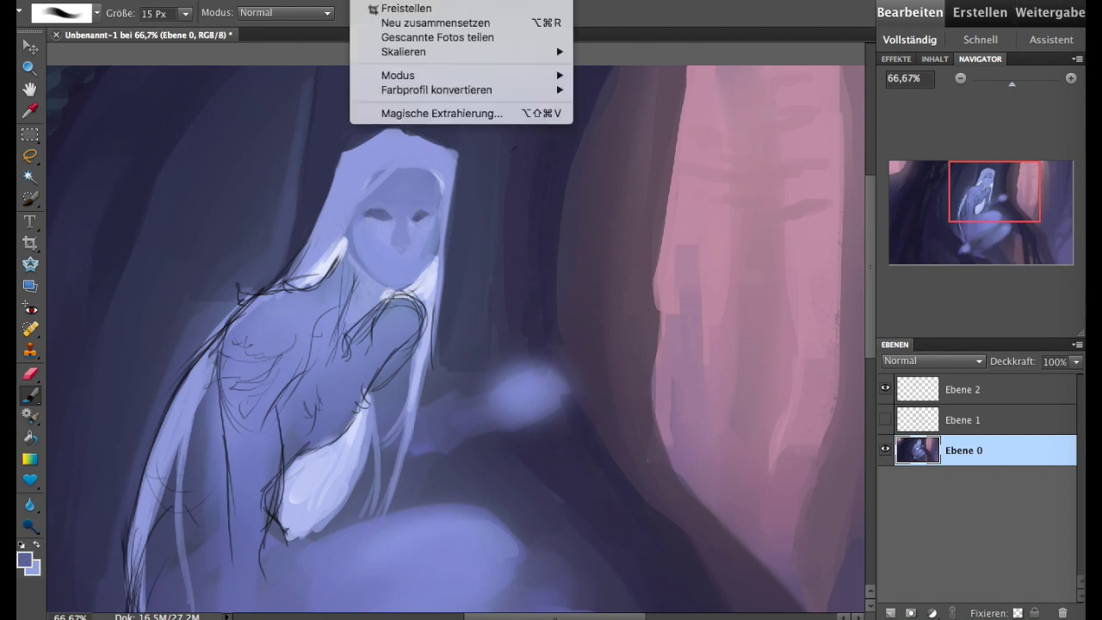
left_click(645, 79)
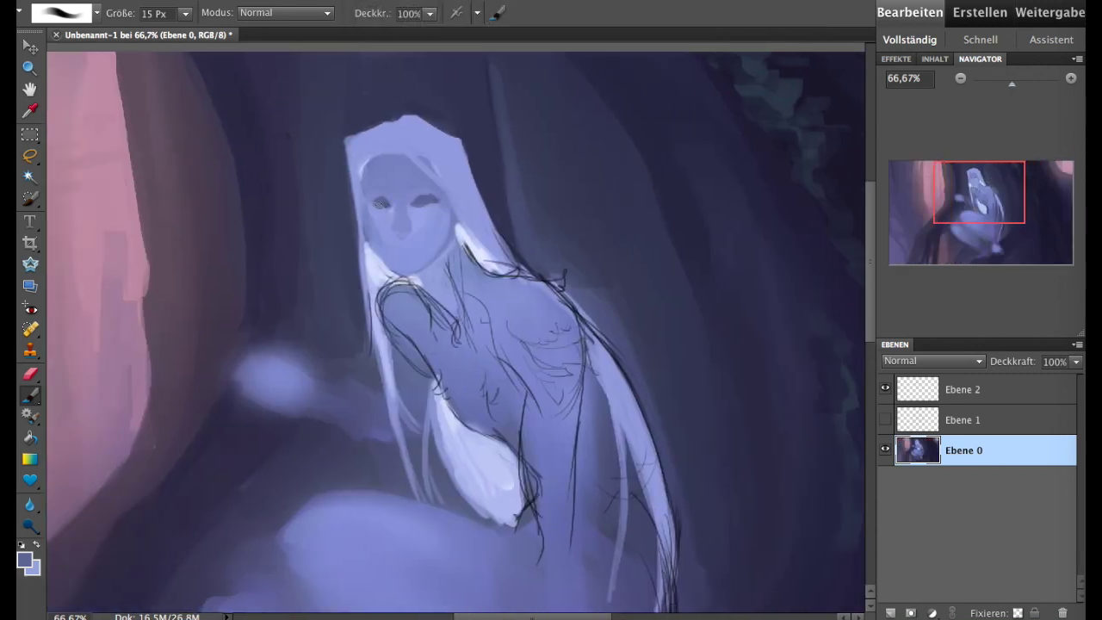
left_click(389, 204, "alt")
left_click(379, 253, "alt")
left_click_drag(366, 245, 364, 207)
left_click(384, 268)
- Paint a small neck stroke and a dark blue pointed peak on the hood
left_click(422, 262, "alt")
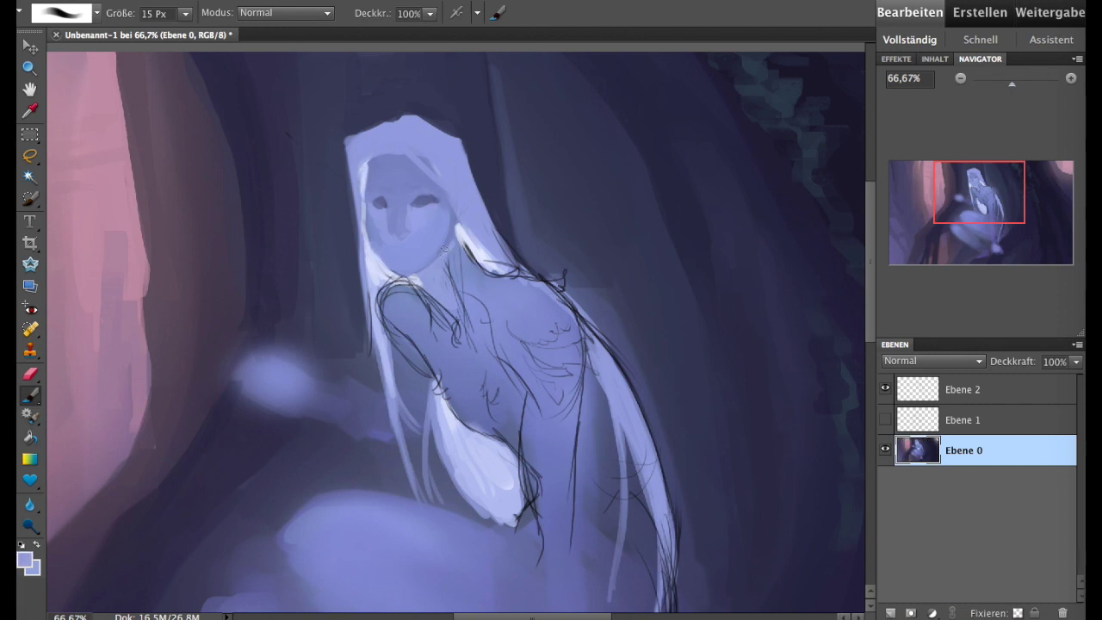
mouse_move(422, 267)
left_mouse_down()
mouse_move(443, 246)
mouse_move(451, 200)
left_mouse_up()
left_click(439, 243, "alt")
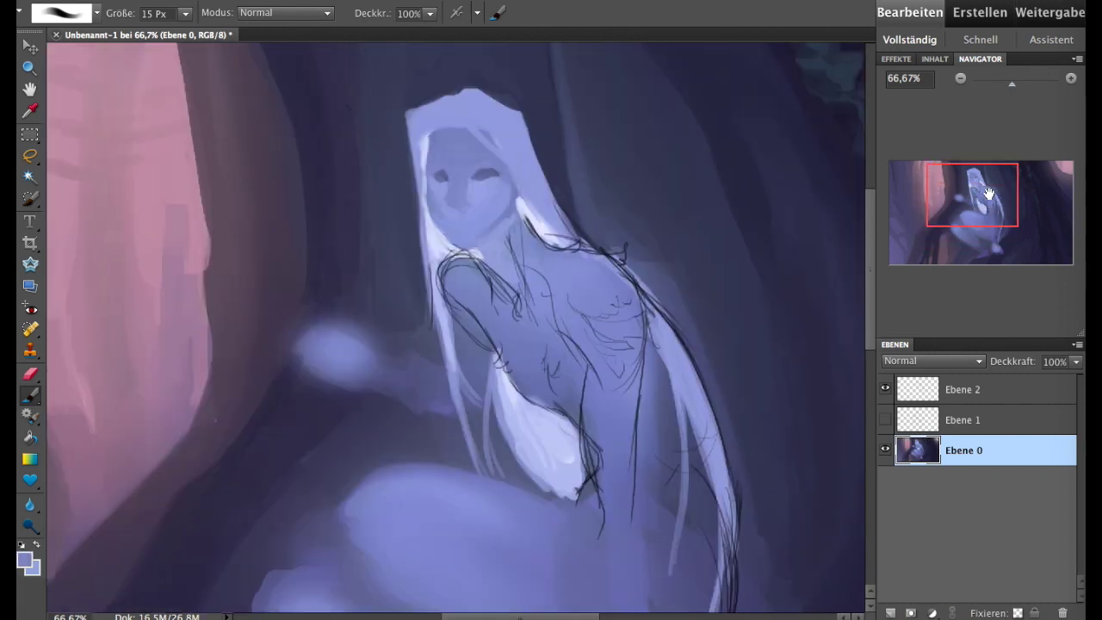
left_click(444, 236, "alt")
left_click(421, 88, "alt")
left_click_drag(411, 119, 495, 91)
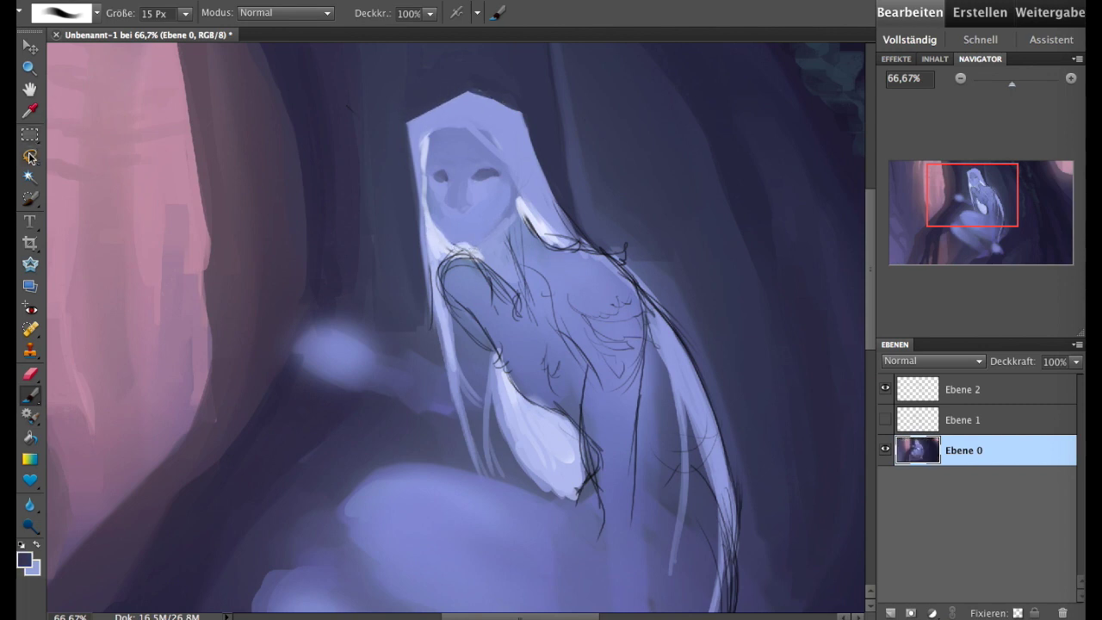
- Lasso the face, enlarge it slightly with the Move tool, commit and deselect
left_click(30, 156)
left_click_drag(516, 207, 519, 191)
left_click(30, 47)
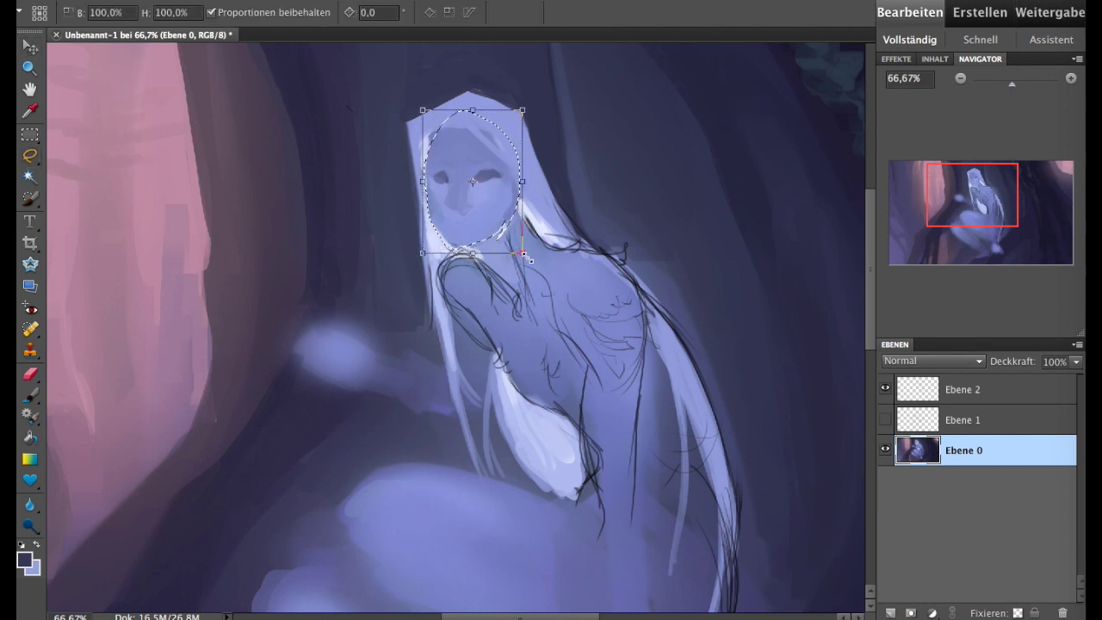
left_click_drag(421, 250, 417, 255)
key("Return")
key("ctrl+d")
key("b")
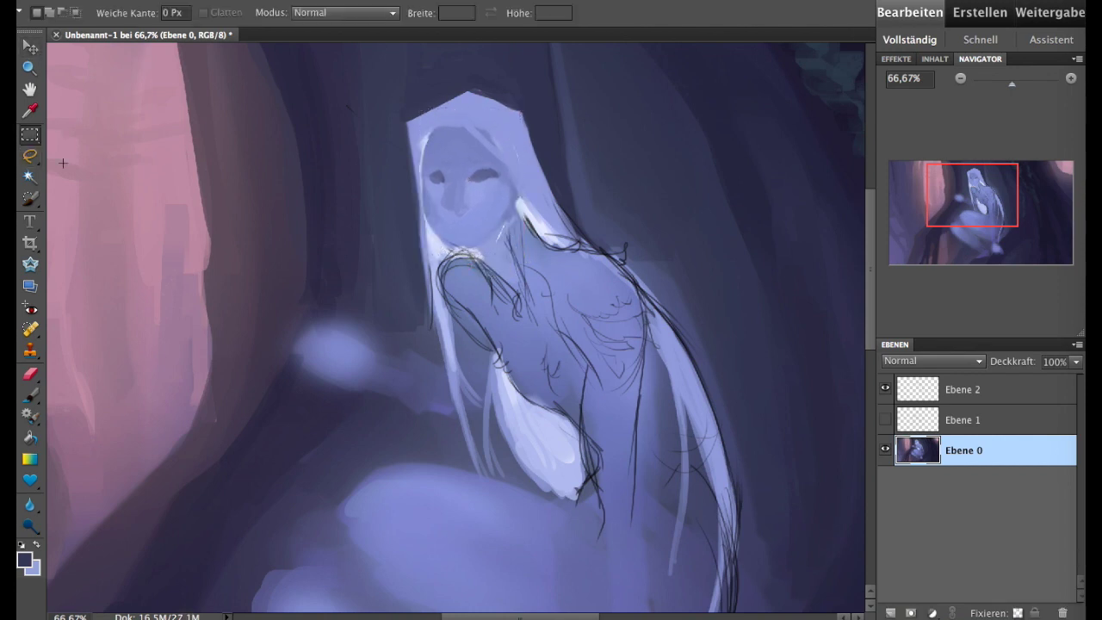
- Hide and then show the sketch lines on layer Ebene 2
left_click(443, 239, "alt")
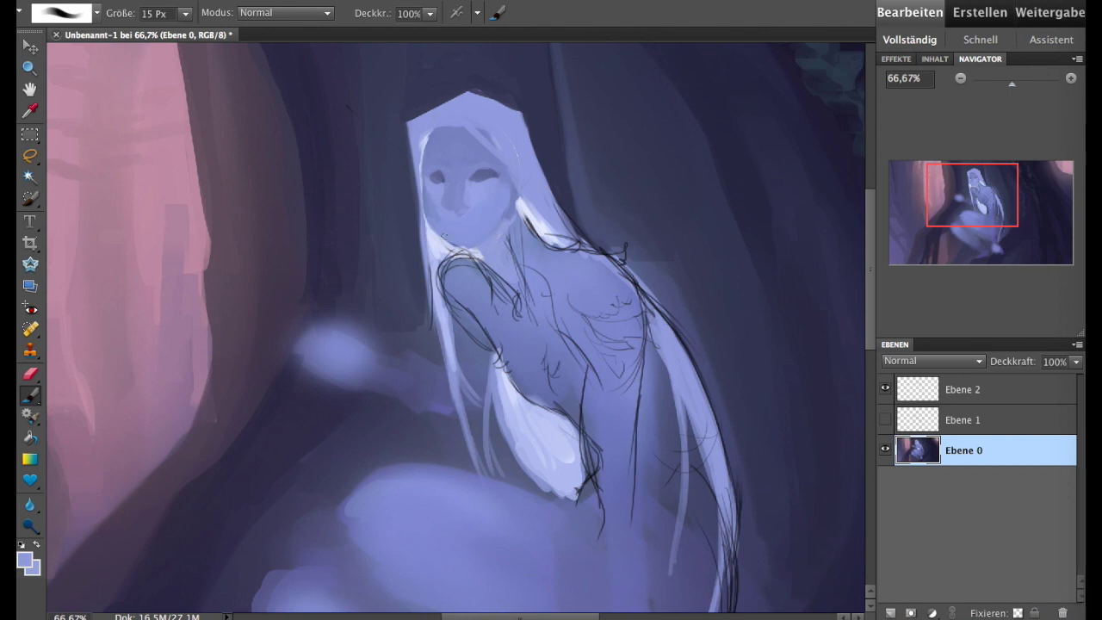
left_click(884, 388)
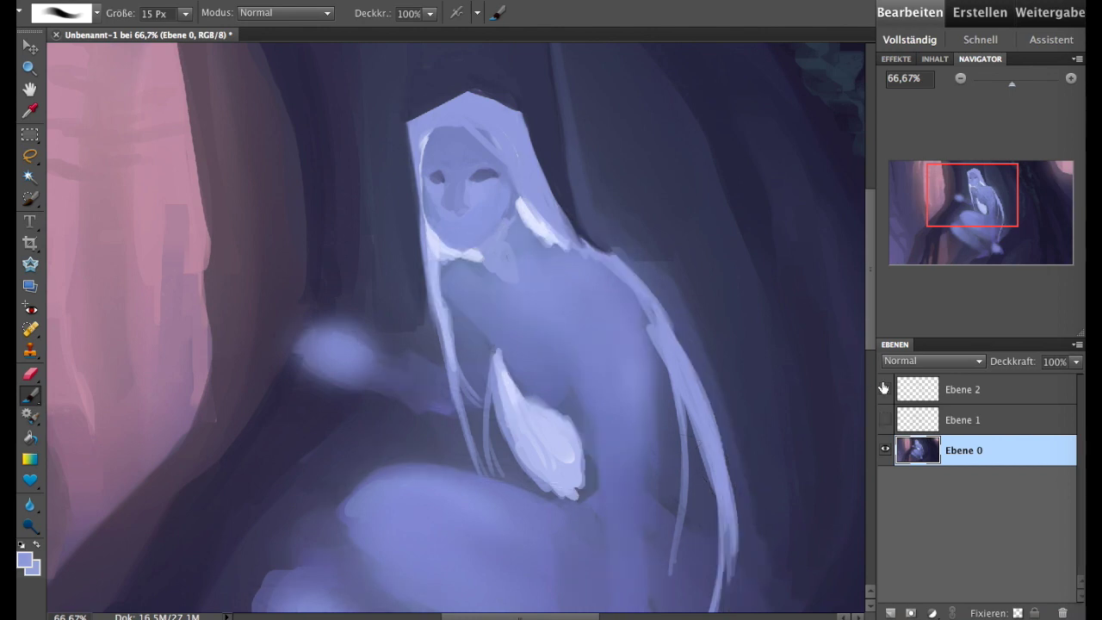
left_click_drag(460, 162, 388, 200)
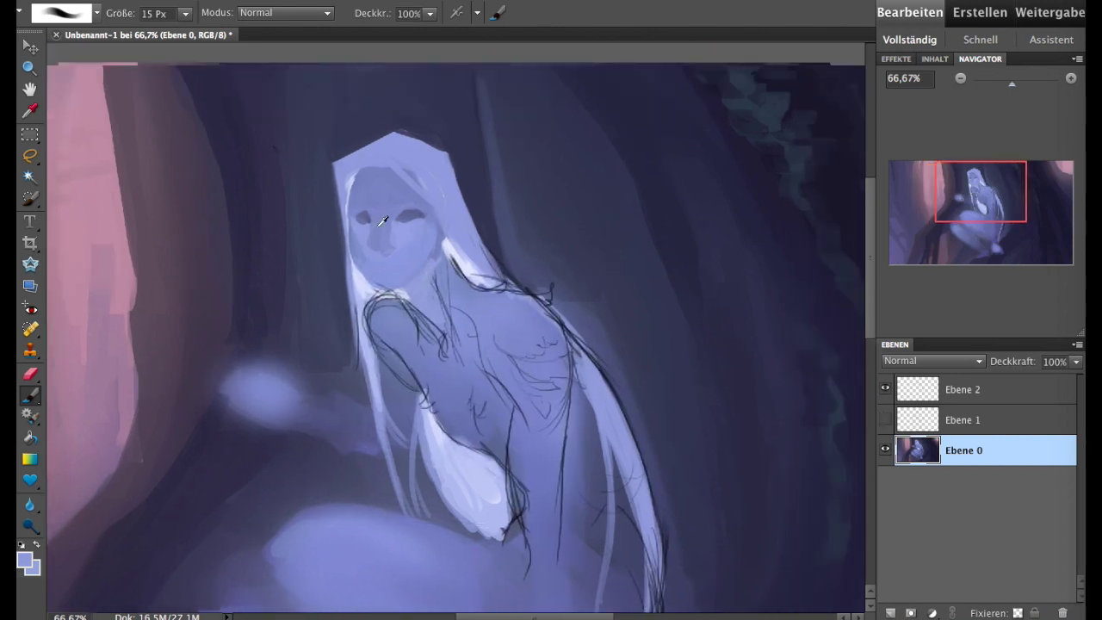
- Darken the hair by the chin and paint a dark purple band across the eyes and nose line
left_click_drag(358, 274, 389, 296)
left_click(372, 214, "alt")
left_click_drag(357, 220, 422, 219)
left_click_drag(387, 174, 389, 265)
- Shape and soften the nose with lighter face tones
left_click(379, 241, "alt")
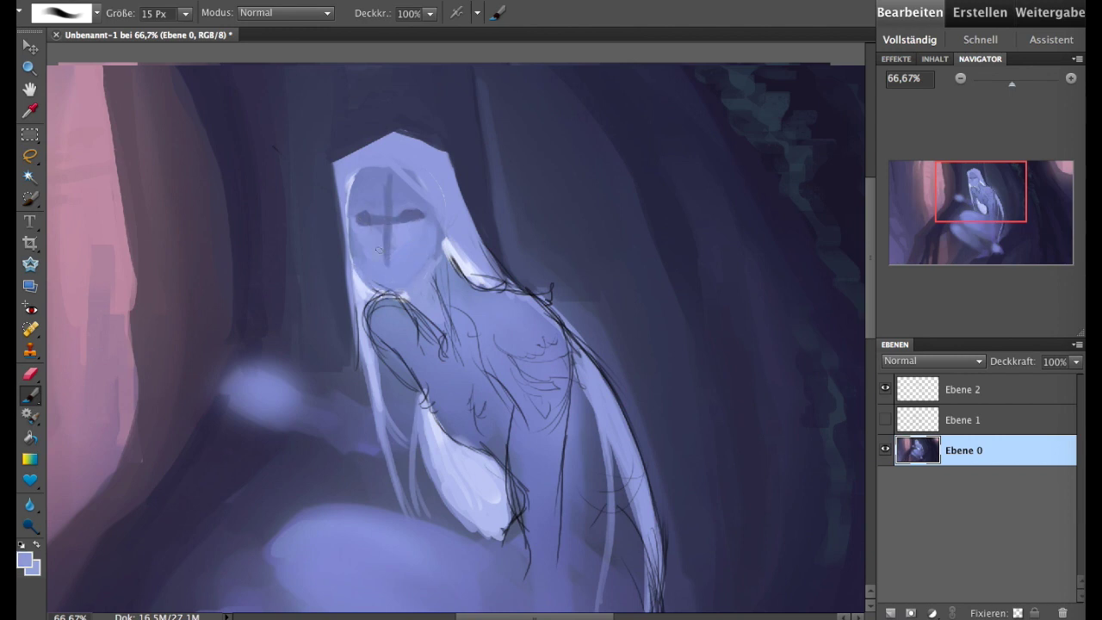
left_click(402, 209, "alt")
left_click_drag(389, 177, 390, 229)
left_click(374, 215, "alt")
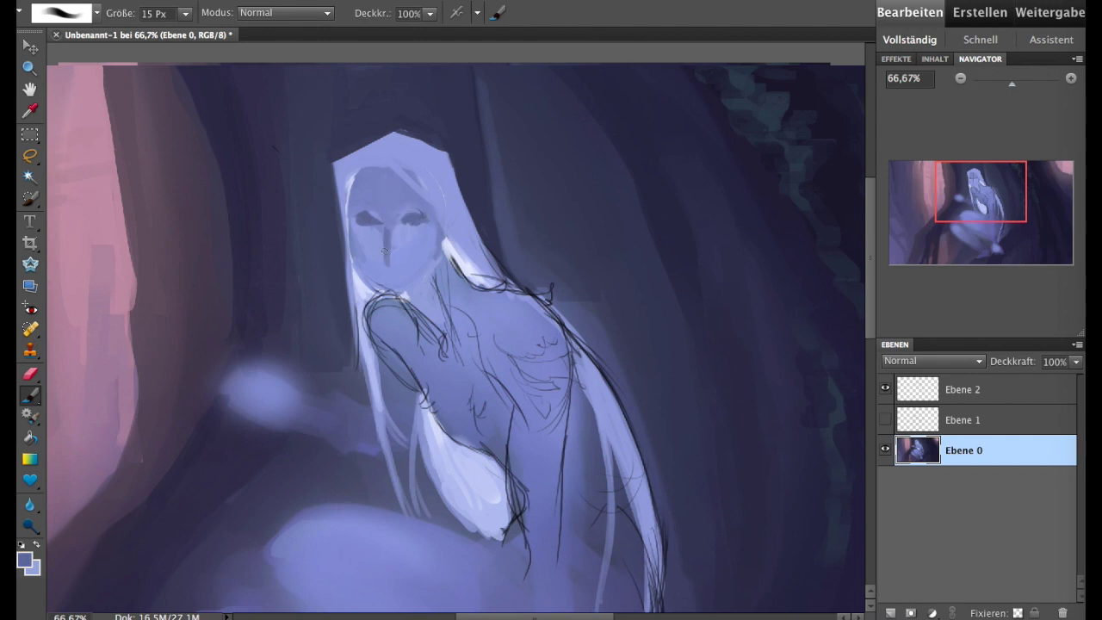
left_click(394, 258, "alt")
left_click(391, 235, "alt")
mouse_move(386, 231)
left_mouse_down()
mouse_move(385, 263)
mouse_move(394, 251)
left_mouse_up()
- Shrink the brush to 7 px and frame the face, sampling navy and lavender
left_click(375, 215, "alt")
left_click(682, 86, "alt")
key("bracketleft")
key("bracketleft")
key("bracketleft")
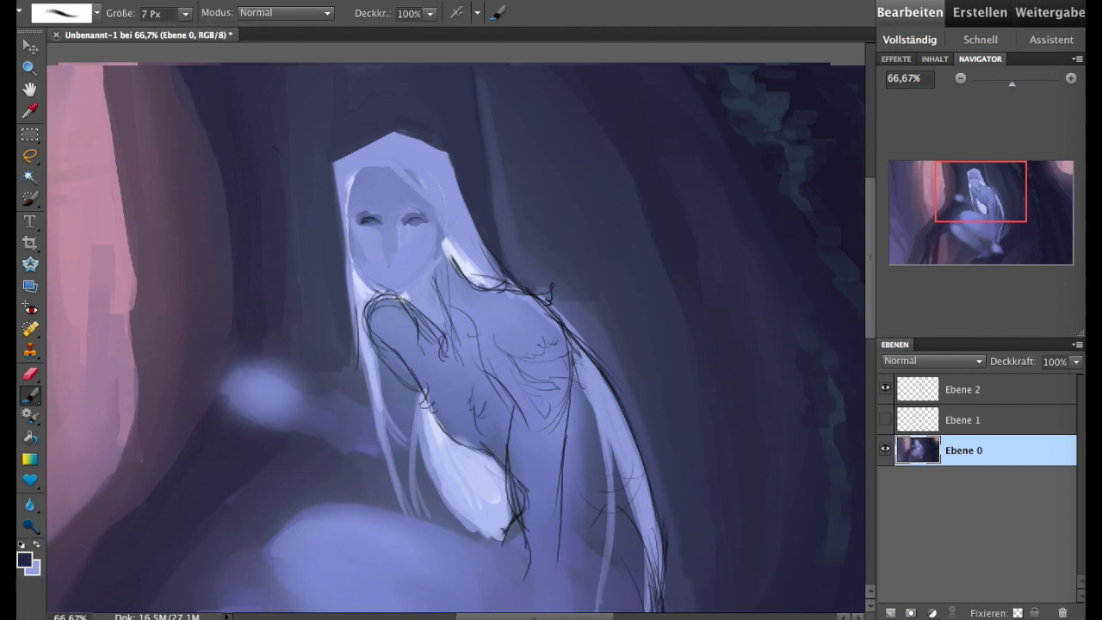
left_click(355, 190, "alt")
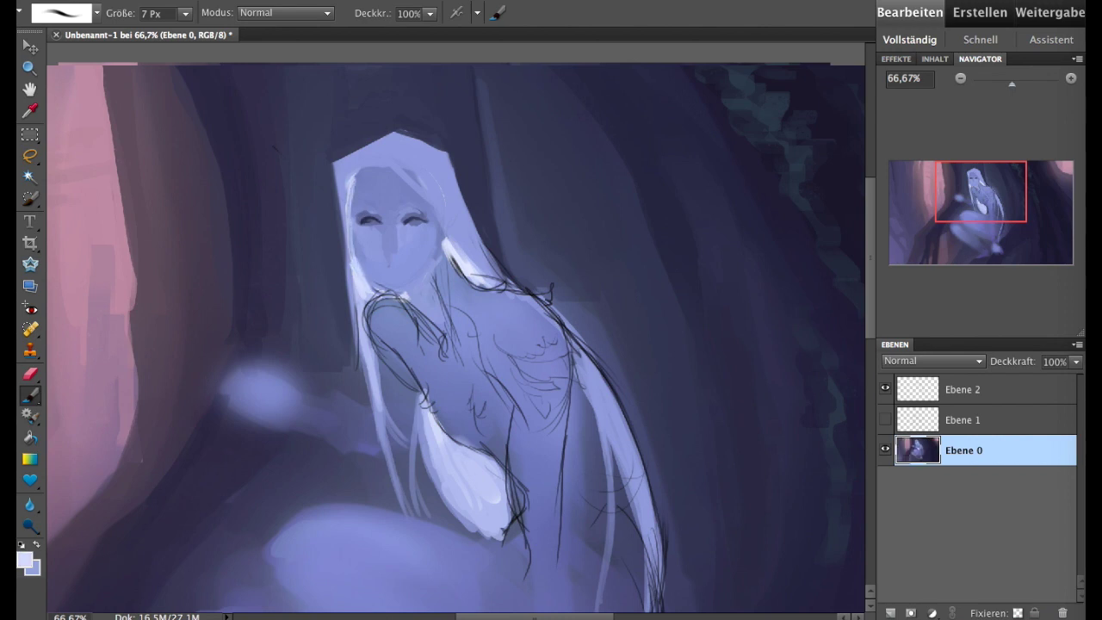
mouse_move(367, 178)
left_mouse_down()
mouse_move(463, 163)
mouse_move(462, 152)
left_mouse_up()
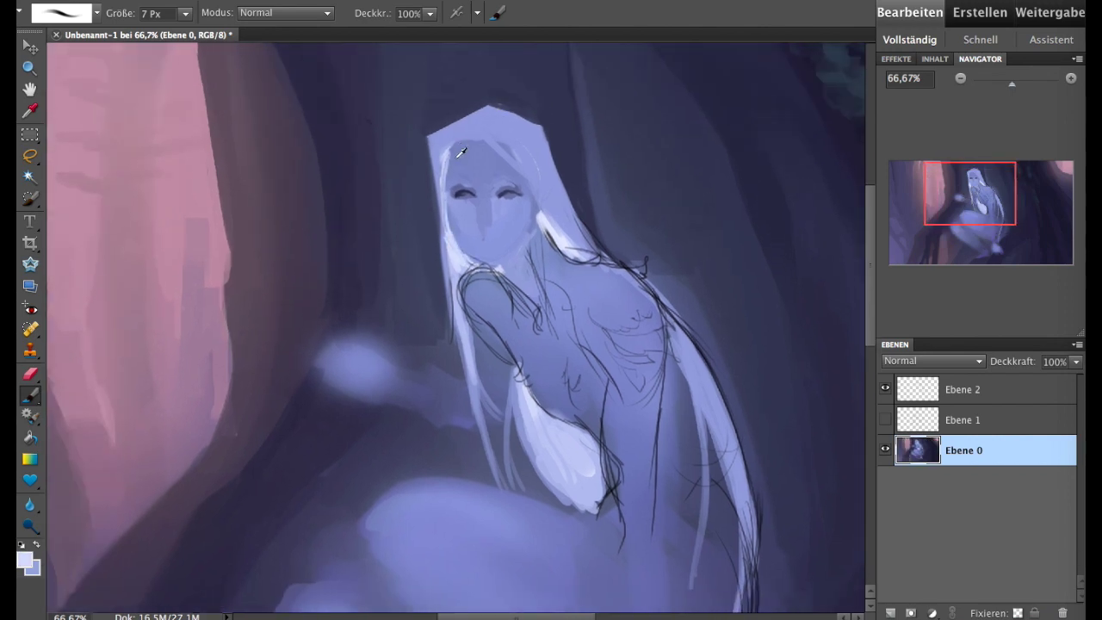
left_click(451, 153, "alt")
- Sample navy and lavender around the eyes and dab darker paint by the left eye
left_click(462, 192, "alt")
left_click(480, 201, "alt")
left_click(463, 191, "alt")
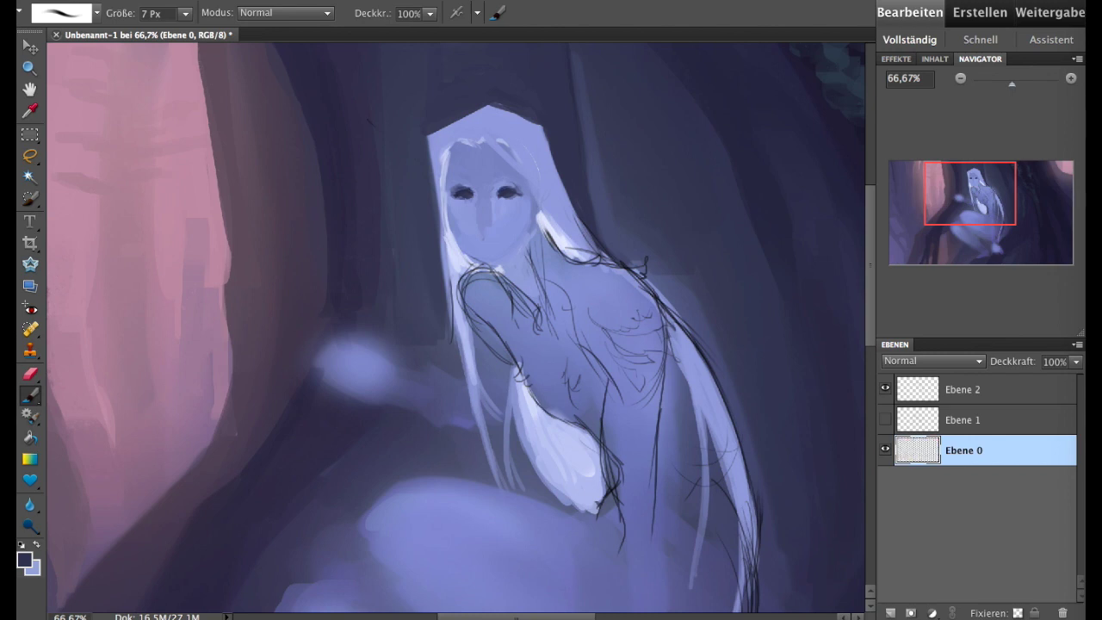
left_click(468, 198)
left_click(463, 201, "alt")
left_click(493, 155, "alt")
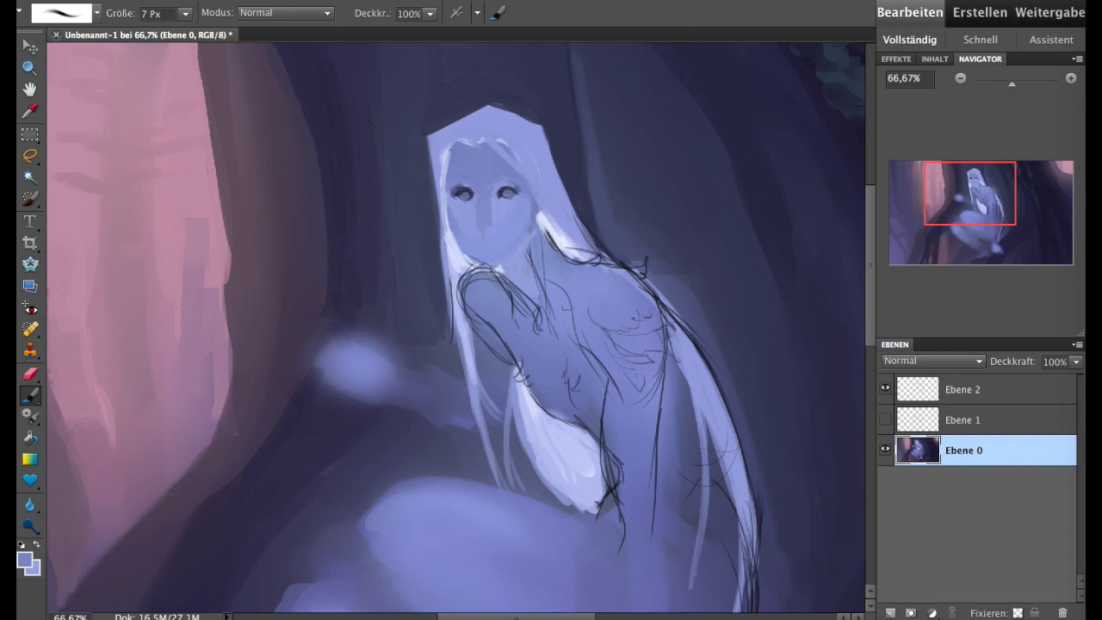
left_click(463, 191, "alt")
left_click(464, 188, "alt")
left_click(506, 185, "alt")
left_click(465, 199, "alt")
- Sample blue-grey and lavender face tones, then mirror the painting horizontally
left_click_drag(983, 177, 985, 175)
left_click(650, 420, "alt")
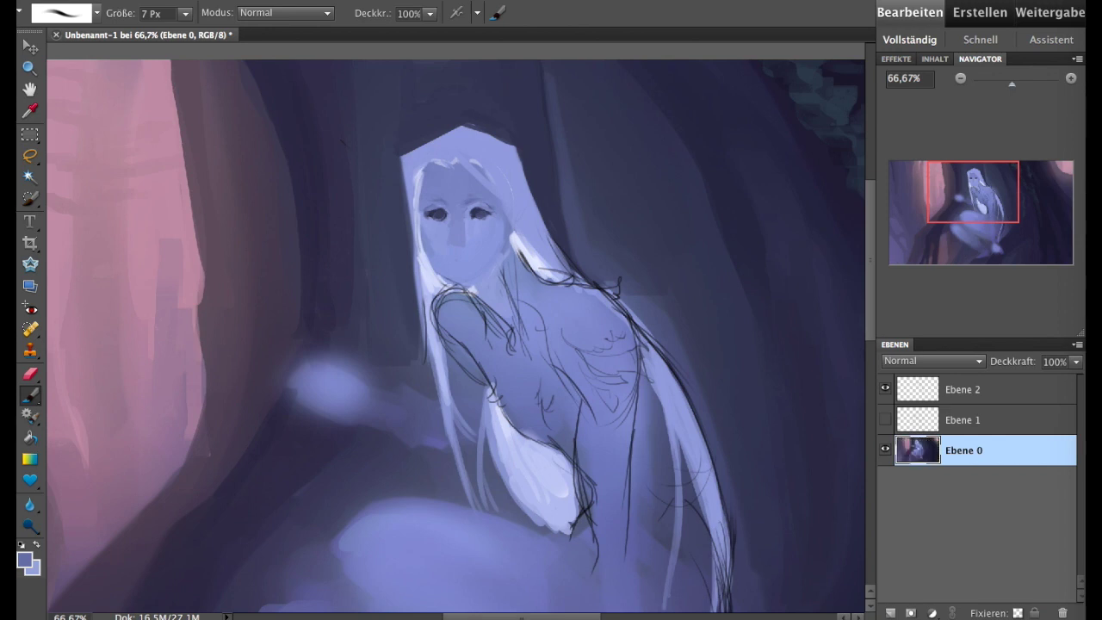
left_click(441, 214, "alt")
left_click(502, 216, "alt")
left_click(529, 241, "alt")
left_click(477, 196, "alt")
left_click(477, 229, "alt")
left_click(449, 278, "alt")
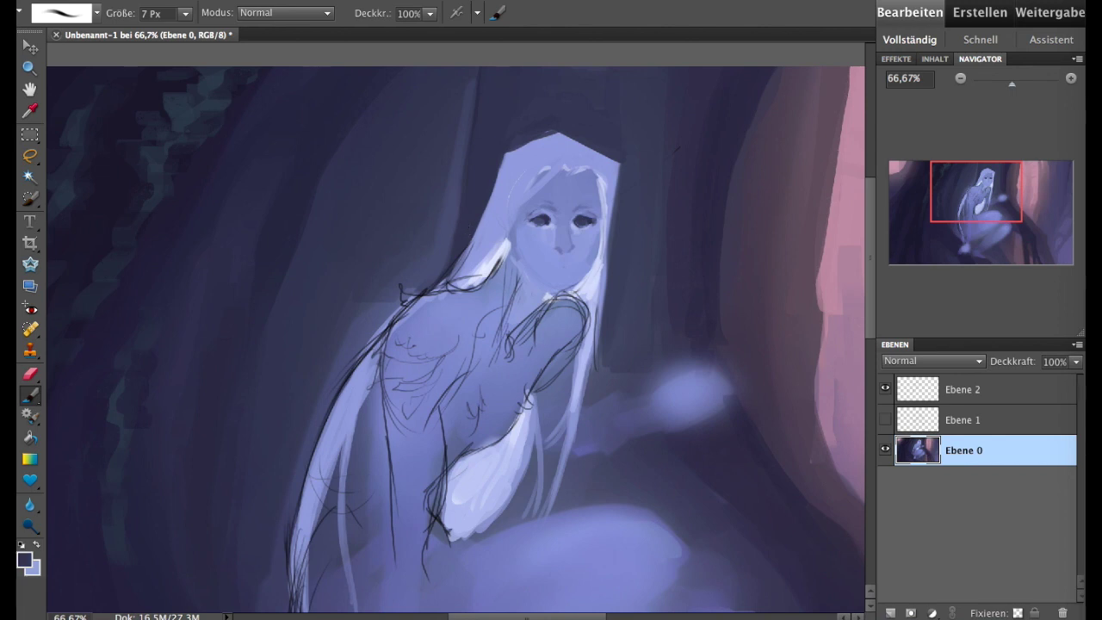
- Sample light lavender from the face and hair and paint a light stroke near the neck
left_click(577, 213, "alt")
left_click(599, 269, "alt")
left_click_drag(536, 297, 535, 317)
- Erase stray sketch lines near the hair on Ebene 2, then return to painting on Ebene 0
left_click(962, 389)
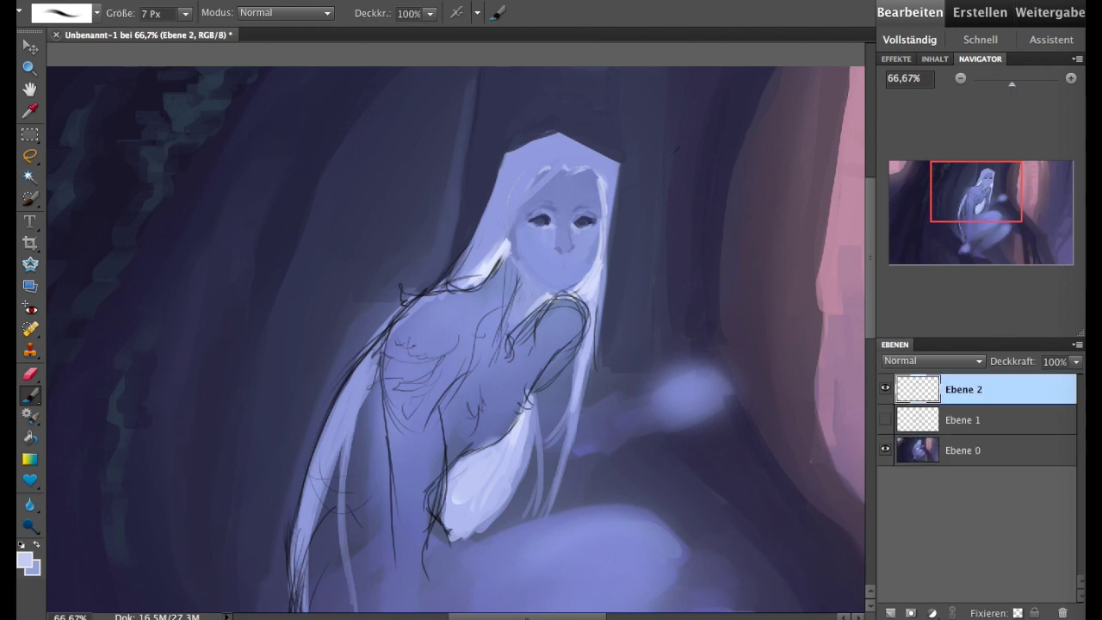
left_click(39, 373)
left_click_drag(503, 254, 464, 284)
left_click(39, 389)
key("alt+bracketleft")
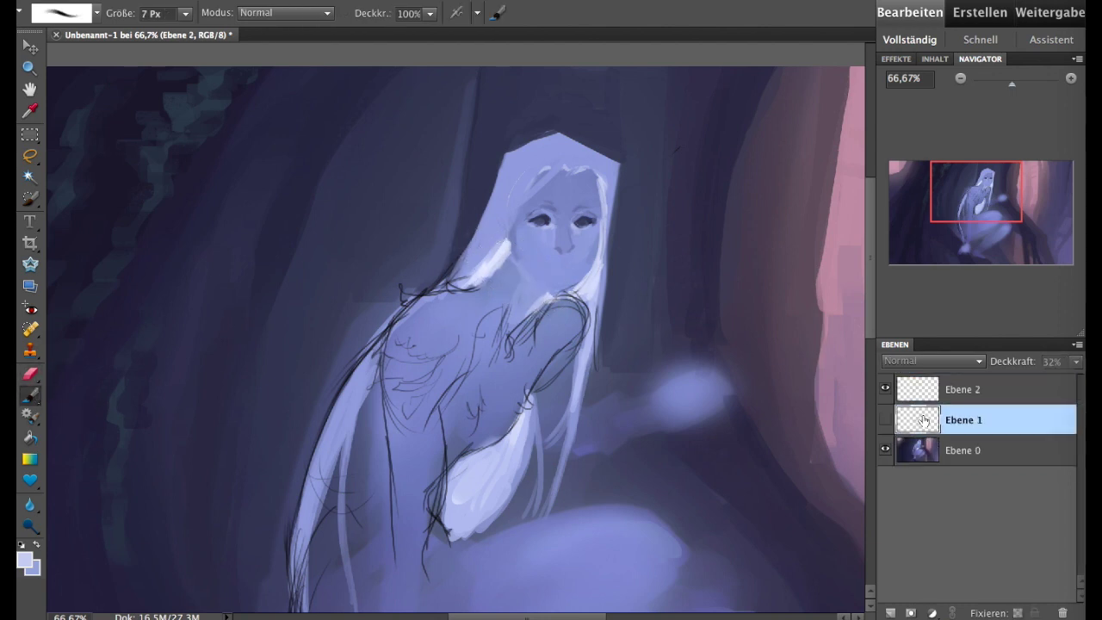
key("alt+bracketleft")
- Darken the bright hair streak with a mid purple-blue
left_click(514, 267, "alt")
mouse_move(508, 254)
left_mouse_down()
mouse_move(493, 277)
mouse_move(465, 286)
mouse_move(487, 276)
left_mouse_up()
left_click(481, 258, "alt")
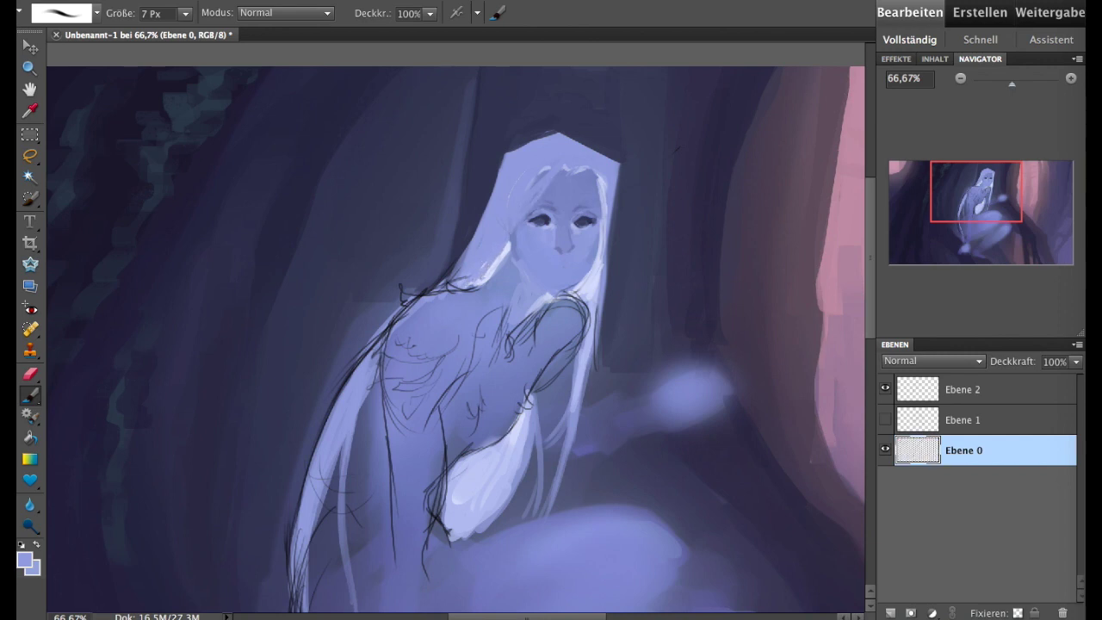
- Reshape the top of the head with dark background purple using a 19 px brush
key("bracketright")
key("bracketright")
key("bracketright")
left_click(499, 178, "alt")
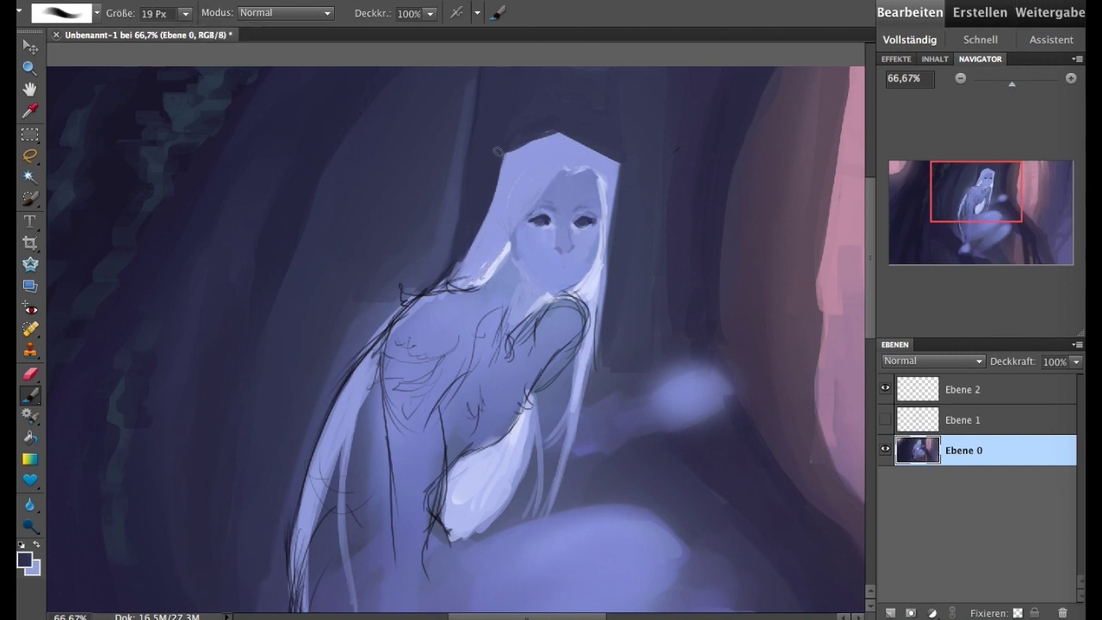
mouse_move(495, 166)
left_mouse_down()
mouse_move(563, 136)
mouse_move(594, 142)
mouse_move(476, 176)
left_mouse_up()
left_click(476, 176, "alt")
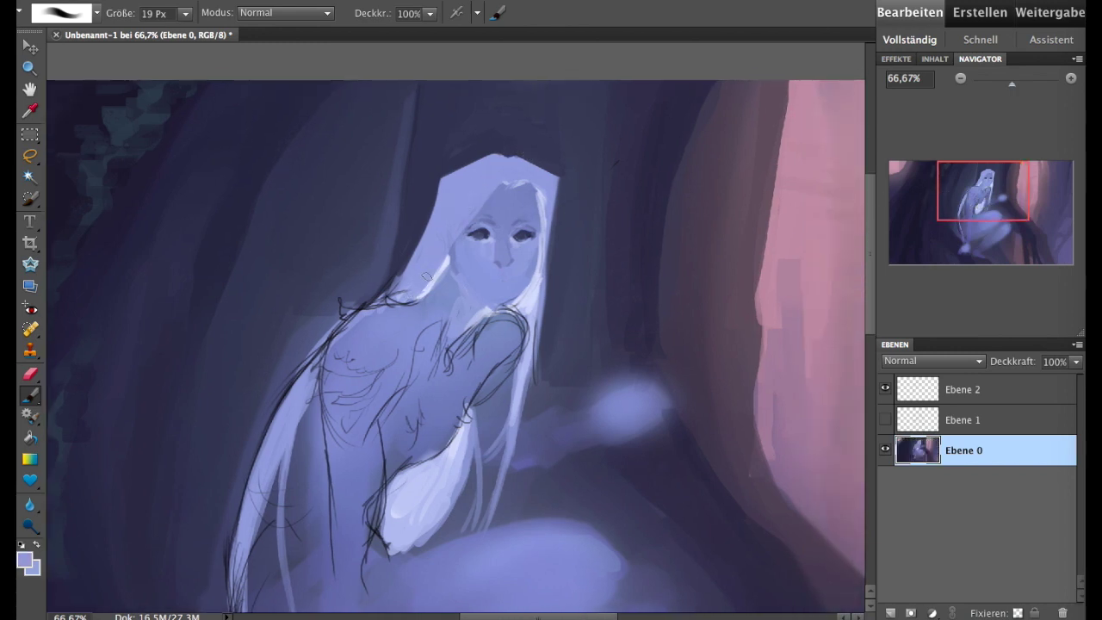
- Paint soft lavender strokes on the shoulder and lighten the chin and neck
left_click(350, 342, "alt")
left_click_drag(342, 344, 370, 327)
left_click(470, 289, "alt")
left_click_drag(451, 300, 473, 320)
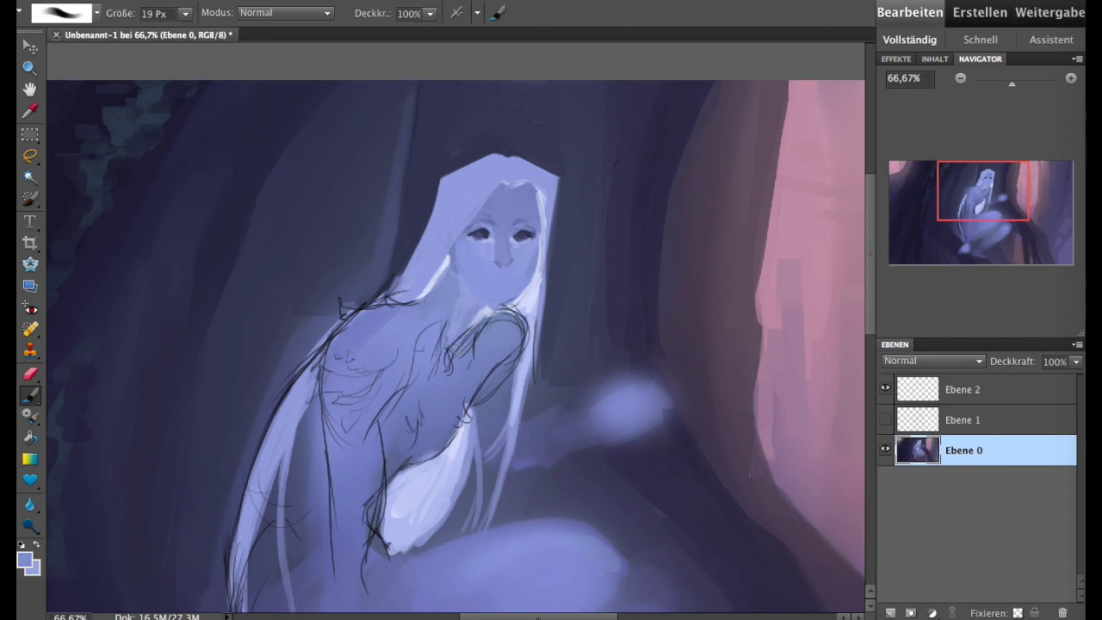
- Paint a saturated lavender highlight along the right hair strand
left_click(539, 292, "alt")
left_click(469, 283, "alt")
left_click(469, 282, "alt")
left_click(535, 291, "alt")
left_click(530, 289, "alt")
left_click(527, 300, "alt")
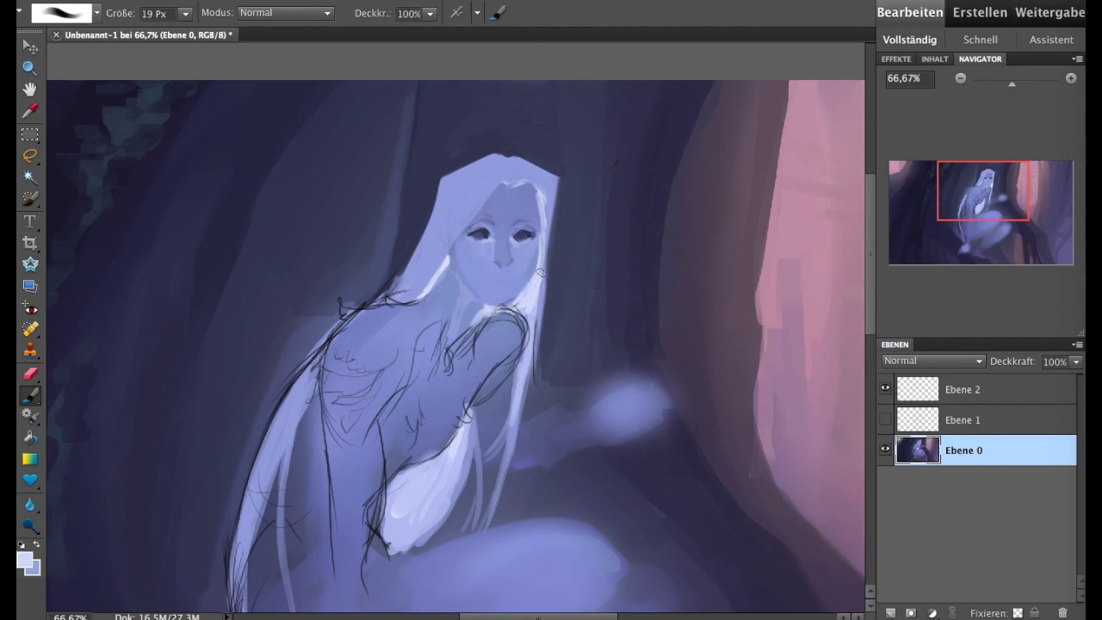
left_click(545, 209, "alt")
left_click_drag(546, 222, 526, 379)
- Flip the painting back with Bild > Drehen > Horizontal spiegeln
left_click(561, 247, "alt")
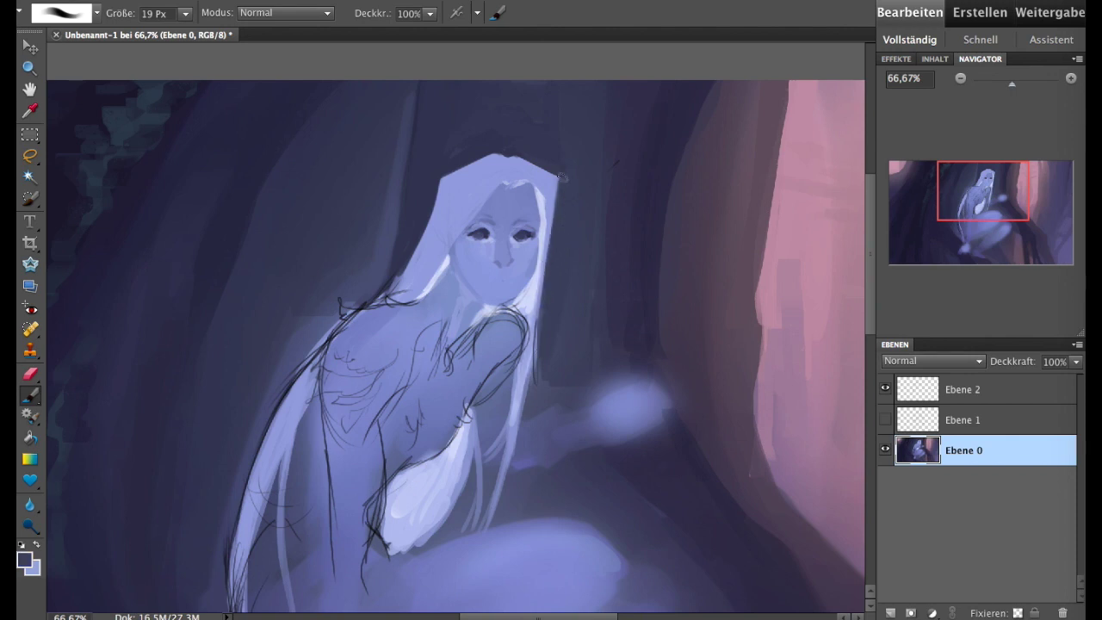
left_click(370, 0)
left_click(659, 53)
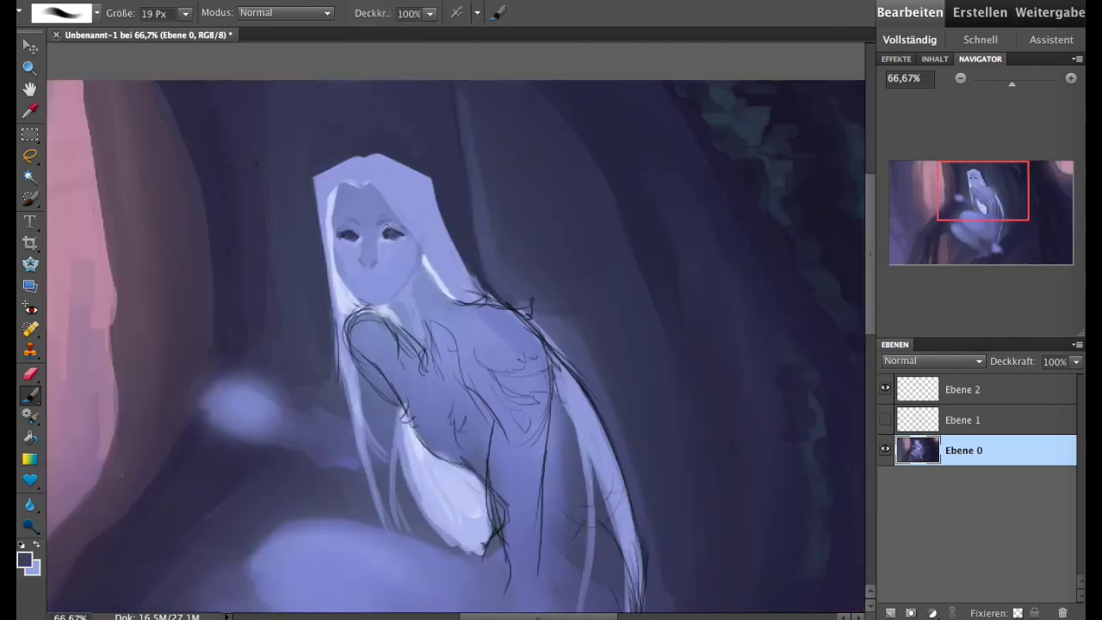
- Lighten and soften both cheeks, then paint the lips with a darker skin tone
mouse_move(404, 251)
left_mouse_down()
mouse_move(408, 265)
mouse_move(348, 282)
left_mouse_up()
left_click(400, 242, "alt")
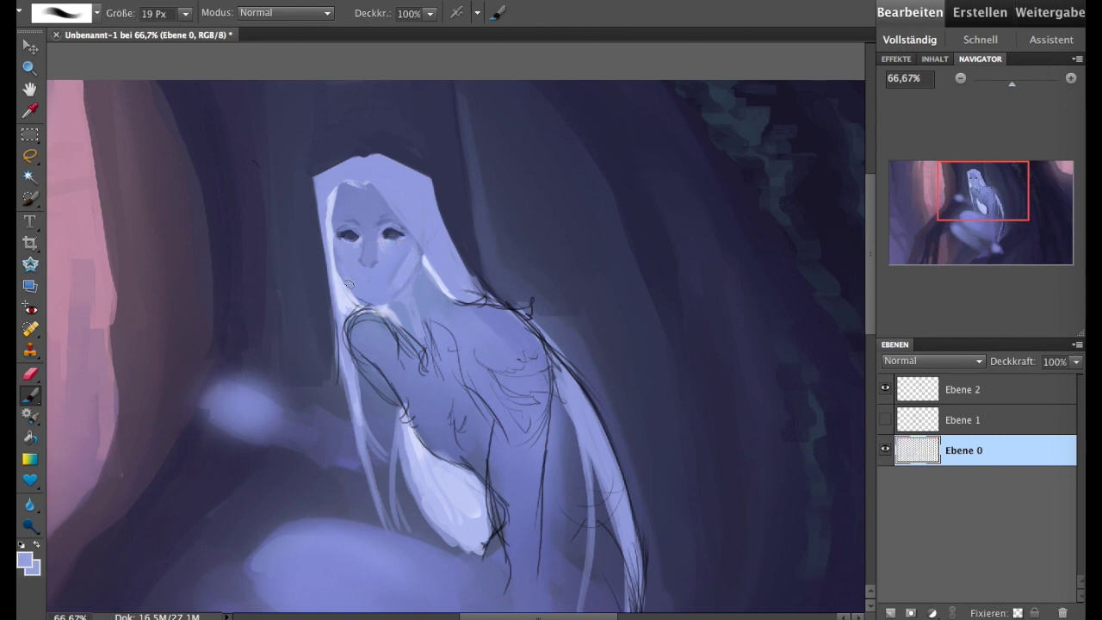
left_click(389, 238, "alt")
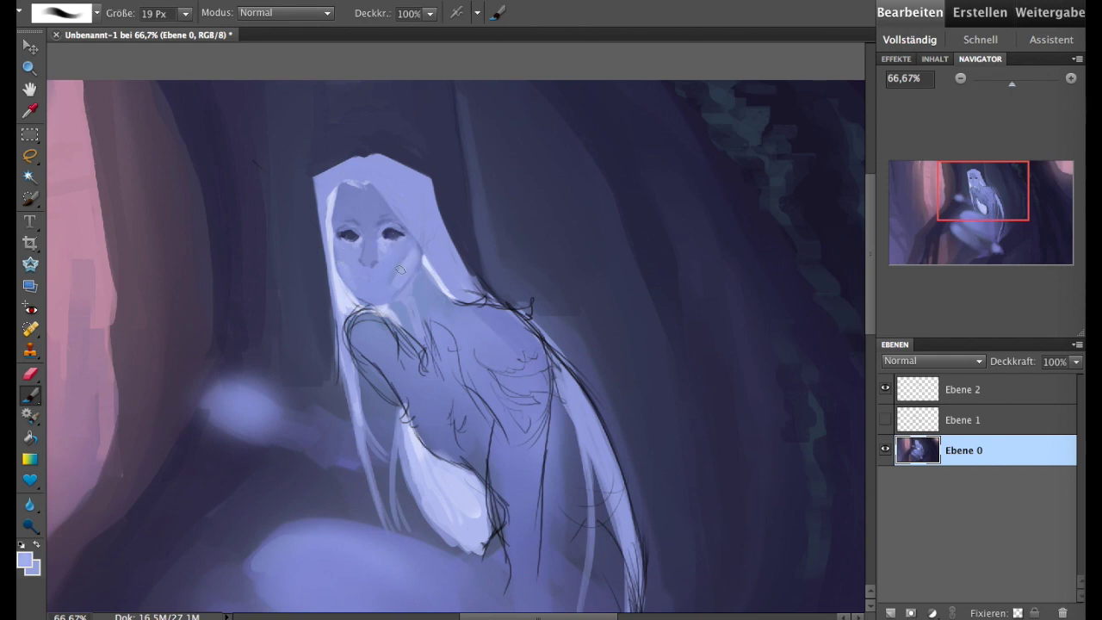
left_click(385, 282, "alt")
left_click(374, 273, "alt")
left_click_drag(365, 277, 379, 280)
- Darken the mouth line with a darker blue and a 6 px brush on Ebene 0
left_click(947, 392)
key("e")
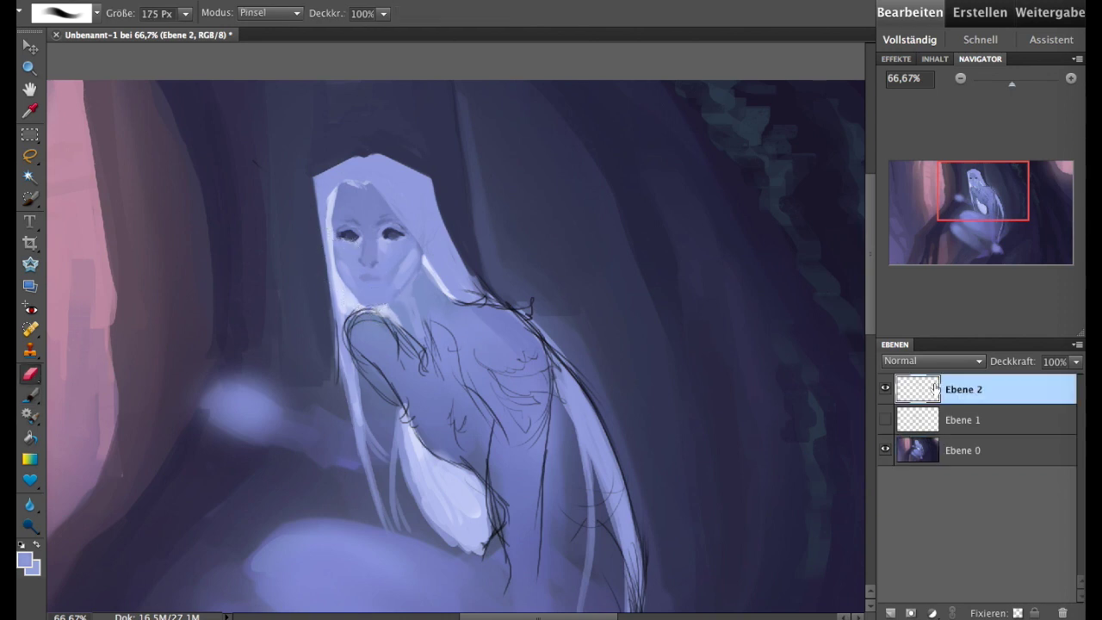
key("alt+bracketleft")
key("b")
left_click(395, 233, "alt")
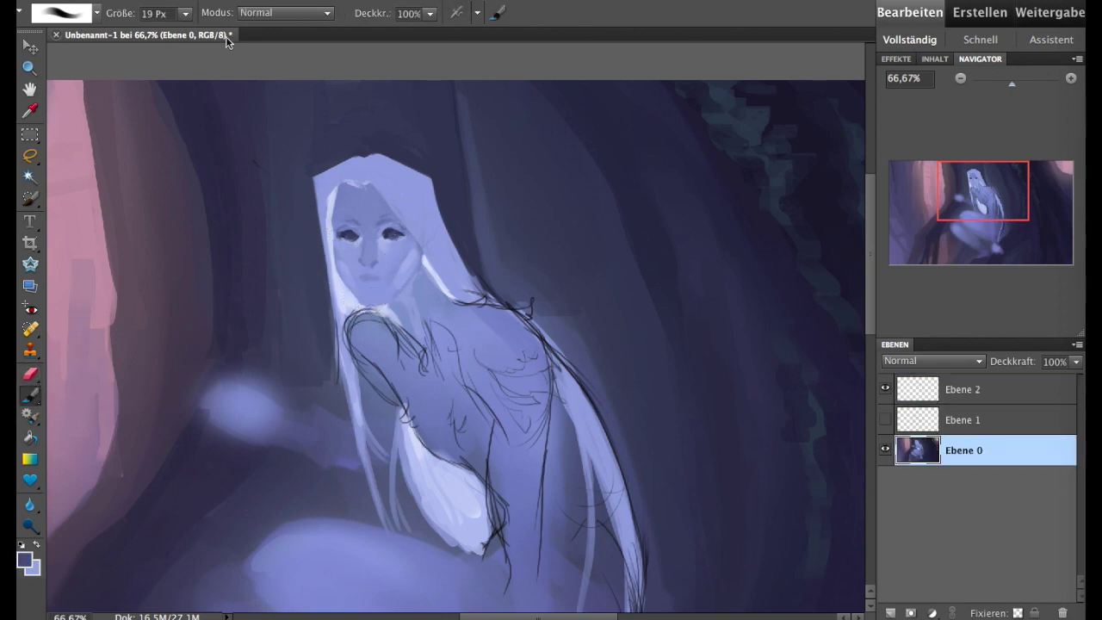
key("bracketleft")
key("bracketleft")
key("bracketleft")
left_click_drag(357, 277, 379, 276)
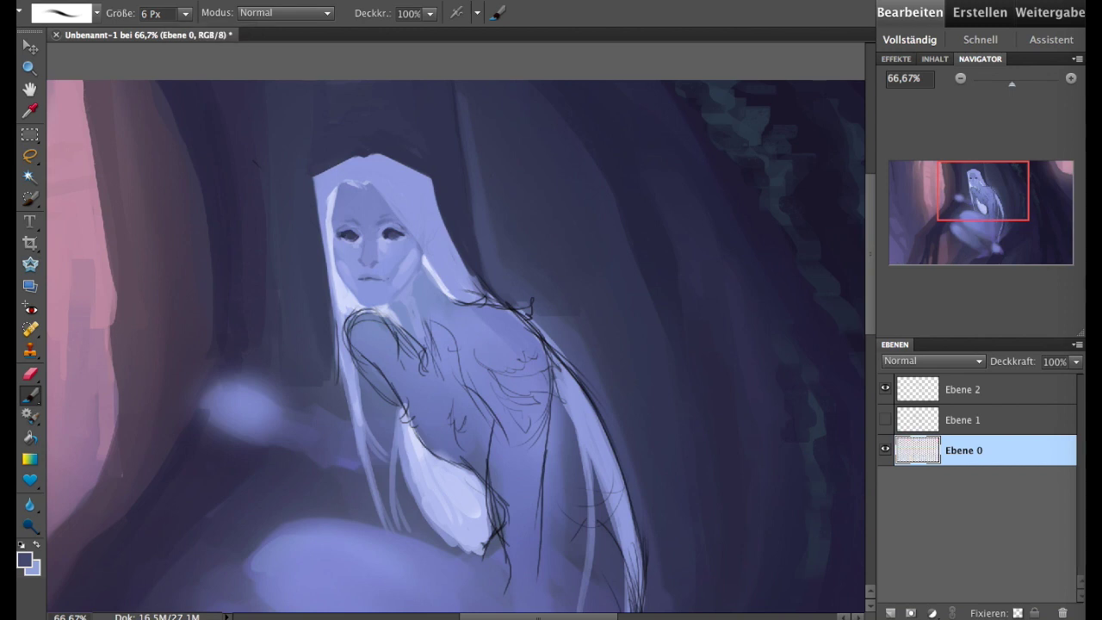
- Refine the area around the mouth and face with light lavender and darker purple tones
left_click(385, 271, "alt")
left_click(393, 270, "alt")
left_click(403, 233, "alt")
left_click_drag(338, 251, 405, 271)
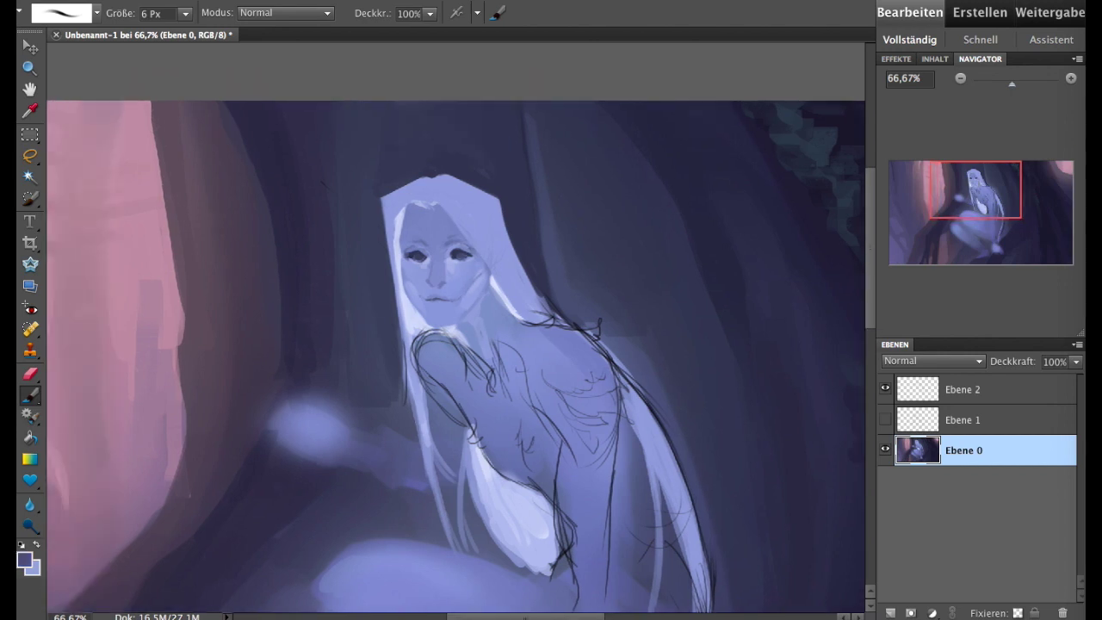
left_click(406, 272, "alt")
left_click(494, 291, "alt")
- Sharpen the eyes with darker pupils and surrounding light lavender face tones
left_click(463, 254, "alt")
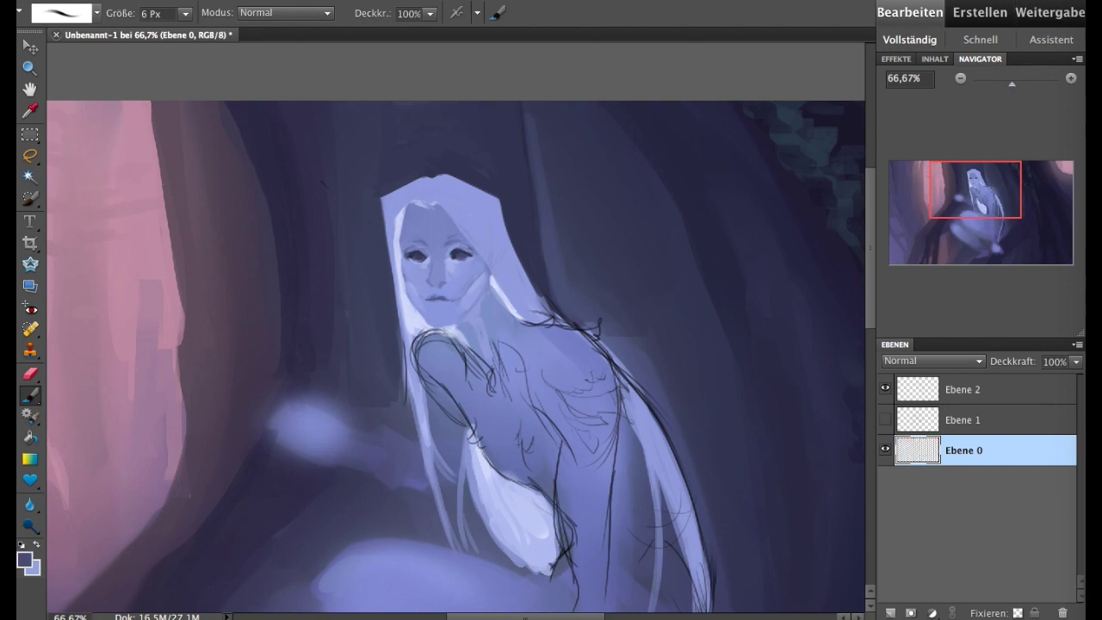
left_click(456, 263, "alt")
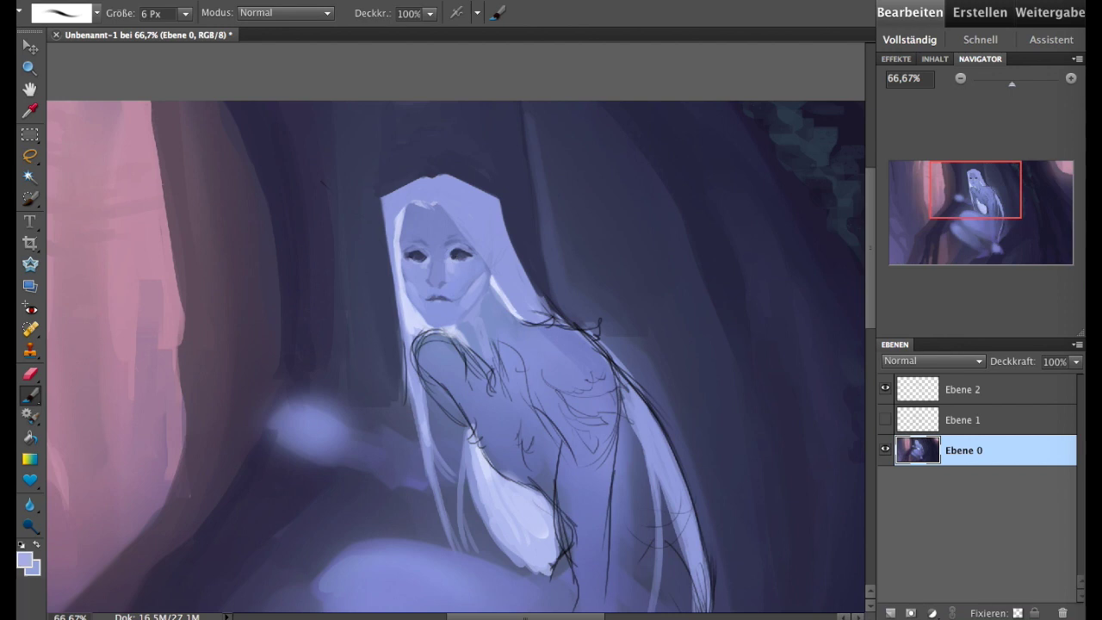
left_click(446, 296, "alt")
left_click(470, 246, "alt")
left_click(462, 271, "alt")
left_click(450, 229, "alt")
left_click(459, 243, "alt")
left_click(465, 250, "alt")
left_click_drag(949, 182, 948, 189)
left_click(447, 210, "alt")
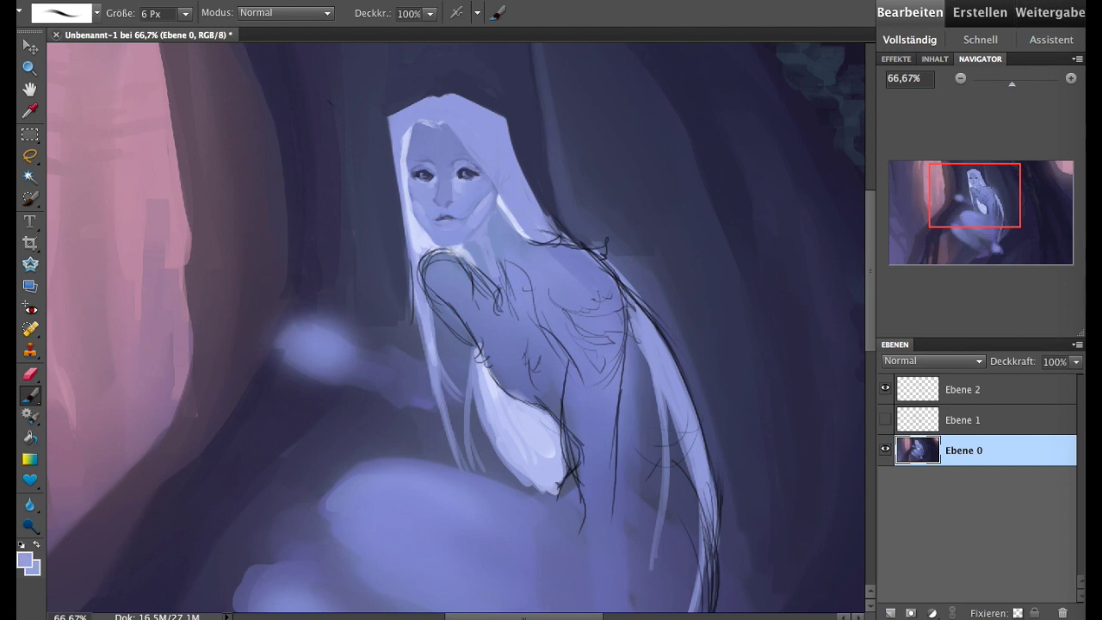
- Sample lavenders from the eye and hair and paint pointed ears on both sides of the head
left_click(463, 182, "alt")
left_click(465, 167, "alt")
left_click(411, 207, "alt")
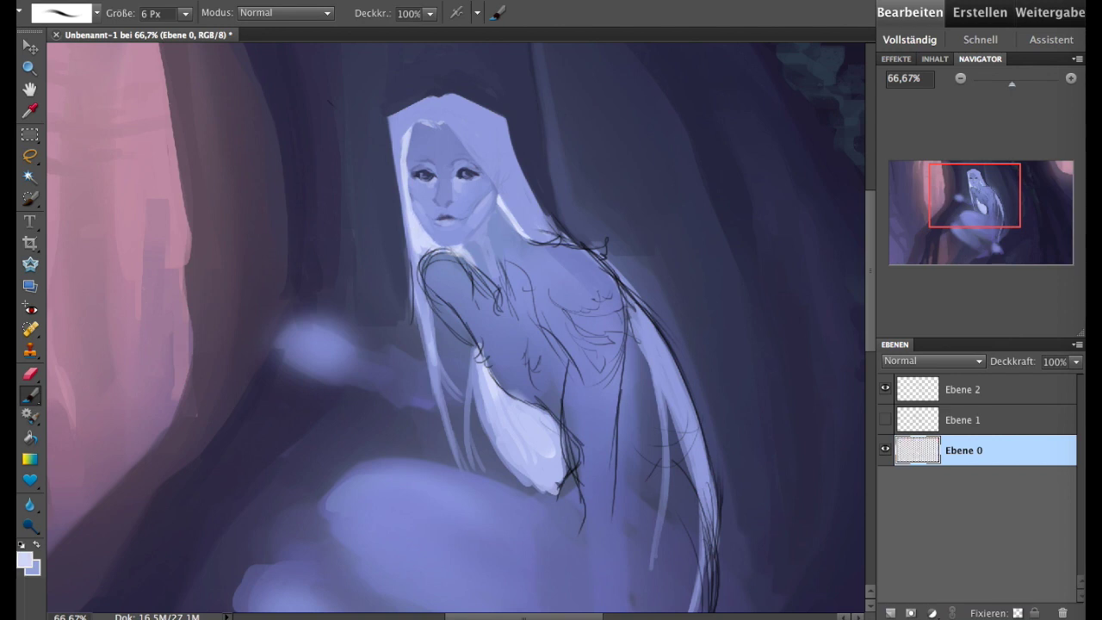
left_click(452, 231, "alt")
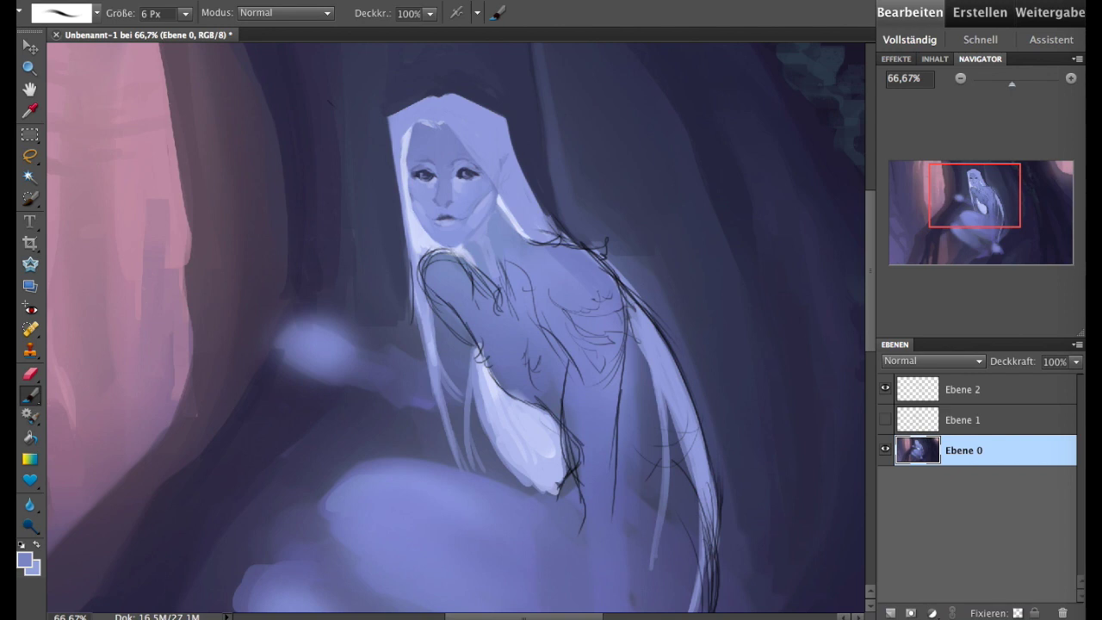
left_click_drag(520, 145, 529, 110)
left_click_drag(516, 168, 529, 114)
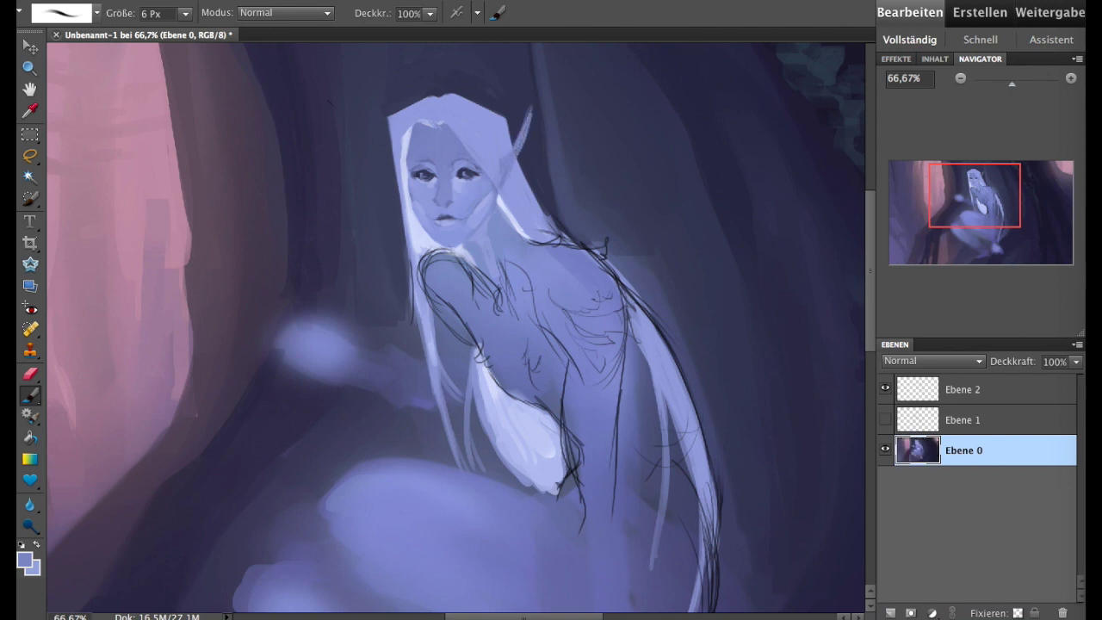
left_click_drag(391, 157, 378, 136)
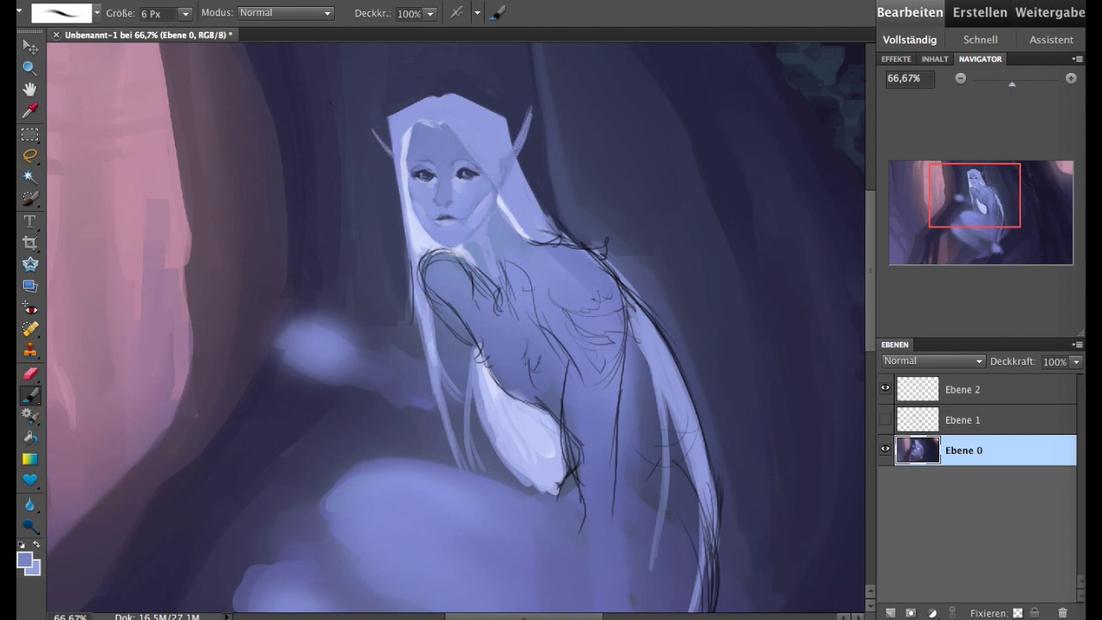
- Paint light lavender strokes over the top of the hair, covering the light specks
left_click(416, 140, "alt")
left_click_drag(473, 122, 489, 107)
left_click_drag(389, 114, 397, 105)
left_click(403, 109, "alt")
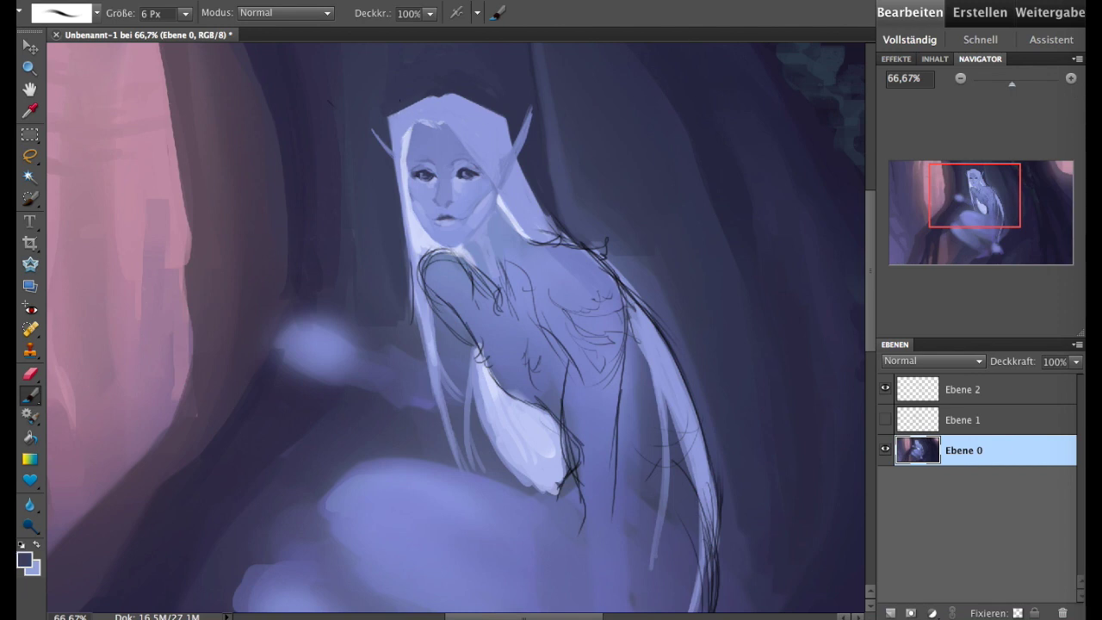
left_click(417, 127, "alt")
left_click(389, 108, "alt")
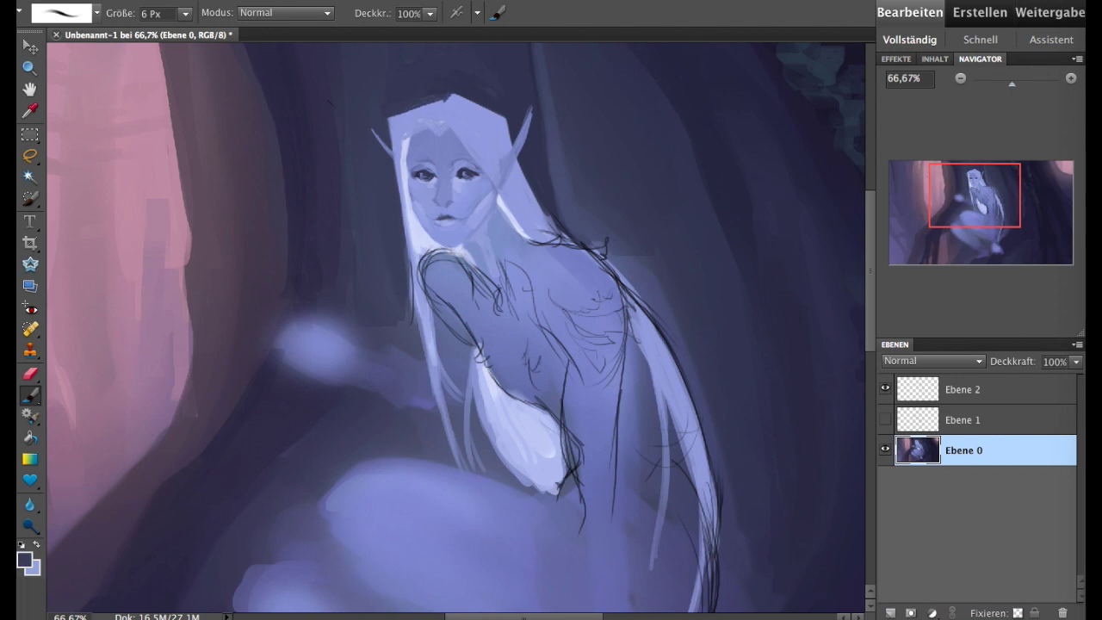
left_click(442, 119, "alt")
left_click(420, 142, "alt")
left_click(470, 117, "alt")
left_click(440, 126, "alt")
left_click_drag(441, 135, 444, 152)
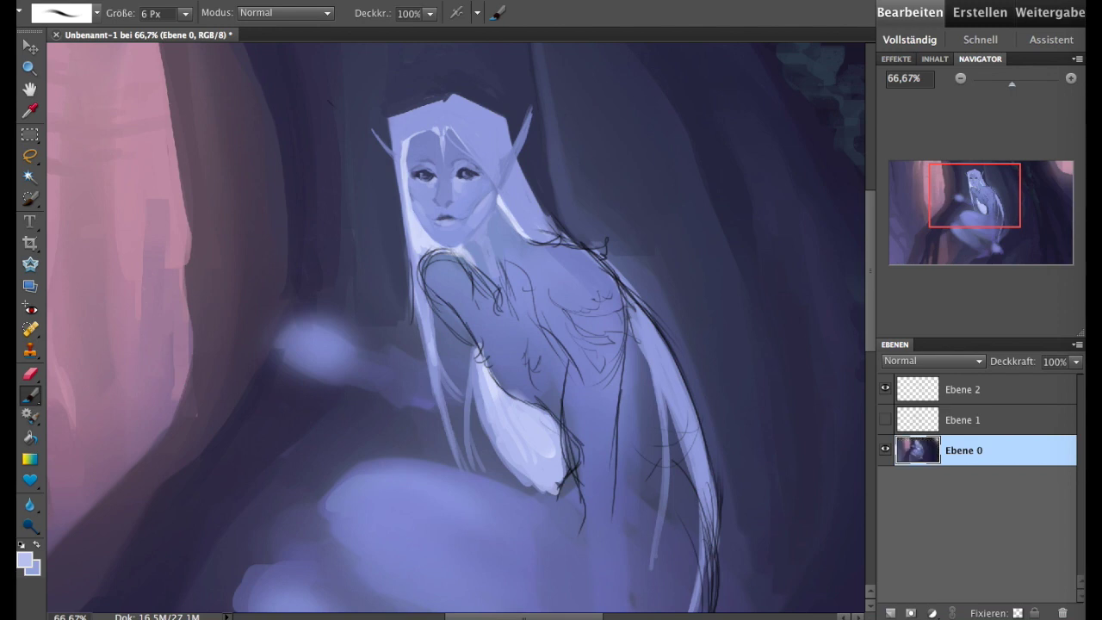
- Sample lavenders from the forehead, hair, lips and chin, then zoom out to the whole painting
left_click(451, 158, "alt")
left_click(436, 128, "alt")
left_click(446, 216, "alt")
left_click(454, 219, "alt")
key("ctrl+minus")
key("ctrl+minus")
key("ctrl+minus")
- Mirror the painting horizontally and zoom back in on the elf's head and upper body
left_click(370, 2)
left_click(660, 47)
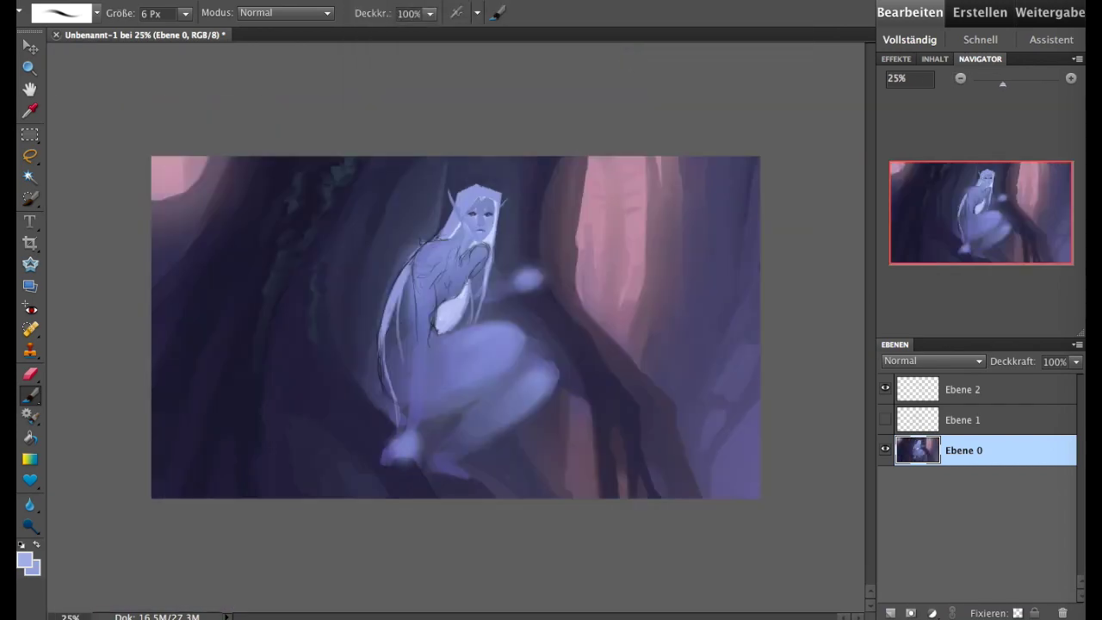
left_click(1070, 78)
left_click(1070, 78)
left_click(1070, 77)
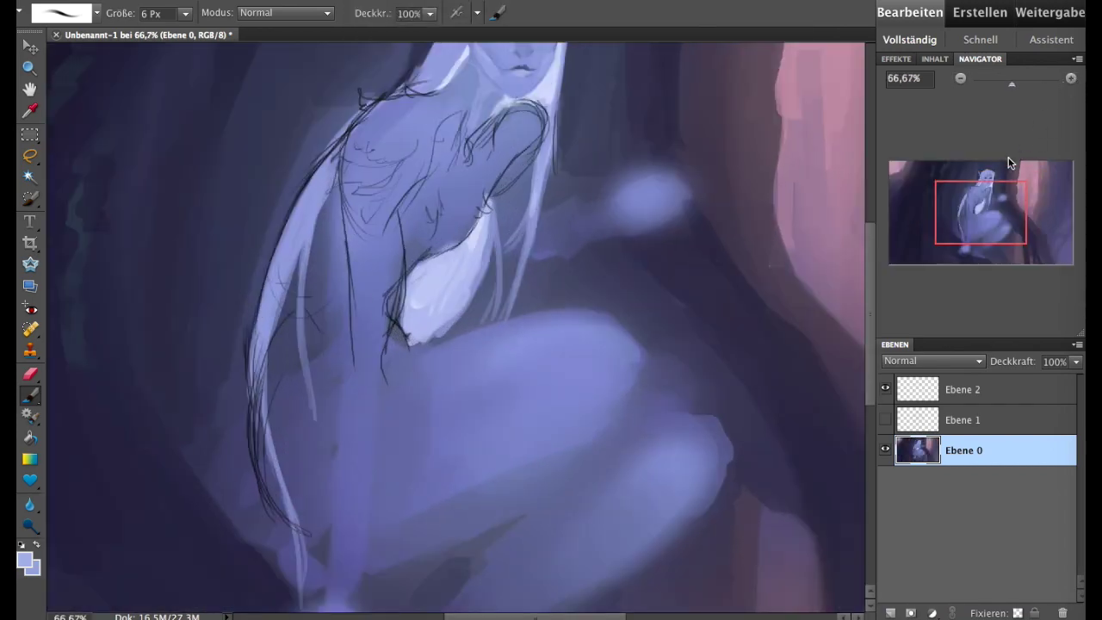
left_click_drag(1010, 163, 987, 172)
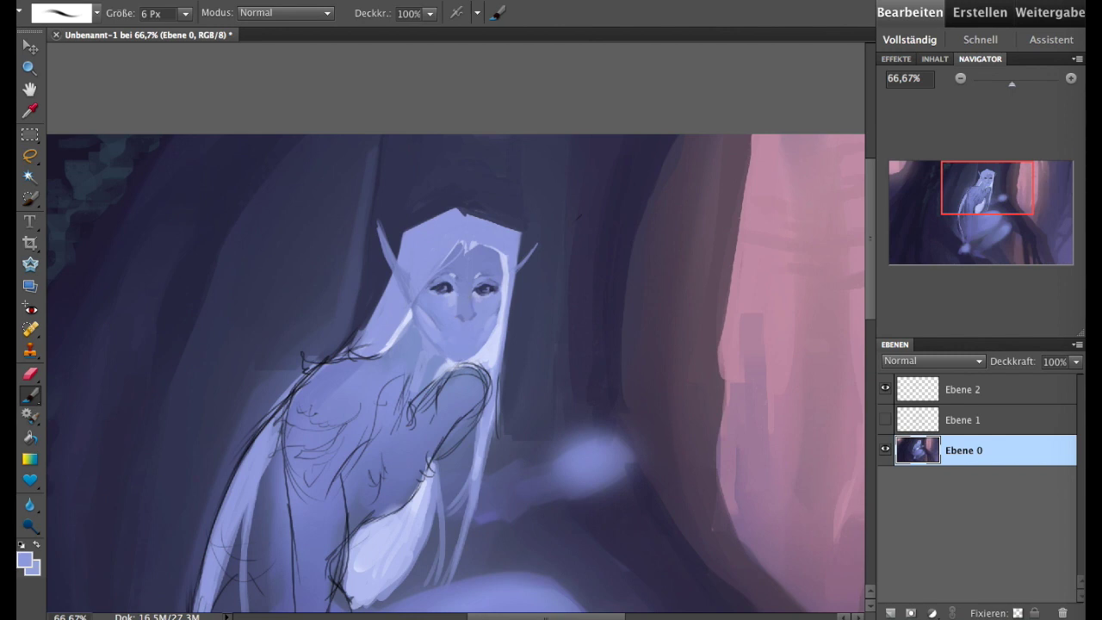
- Sample lavenders beside the face and lightly repaint the area around the mouth
left_click(472, 355, "alt")
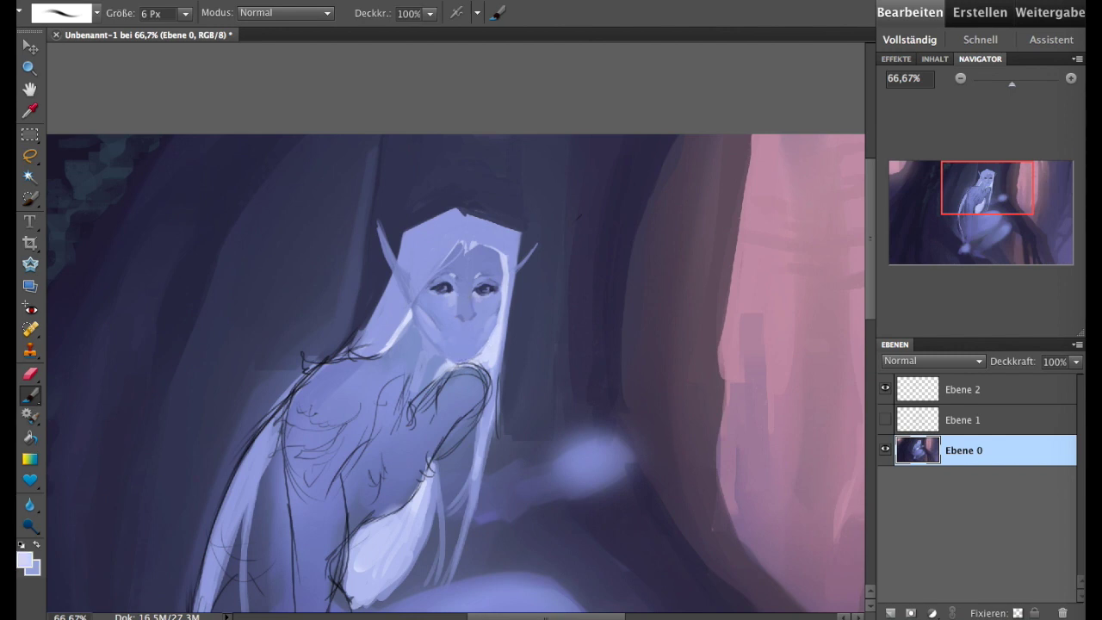
left_click(483, 254, "alt")
left_click(491, 283, "alt")
left_click_drag(989, 175, 984, 180)
left_click(483, 262, "alt")
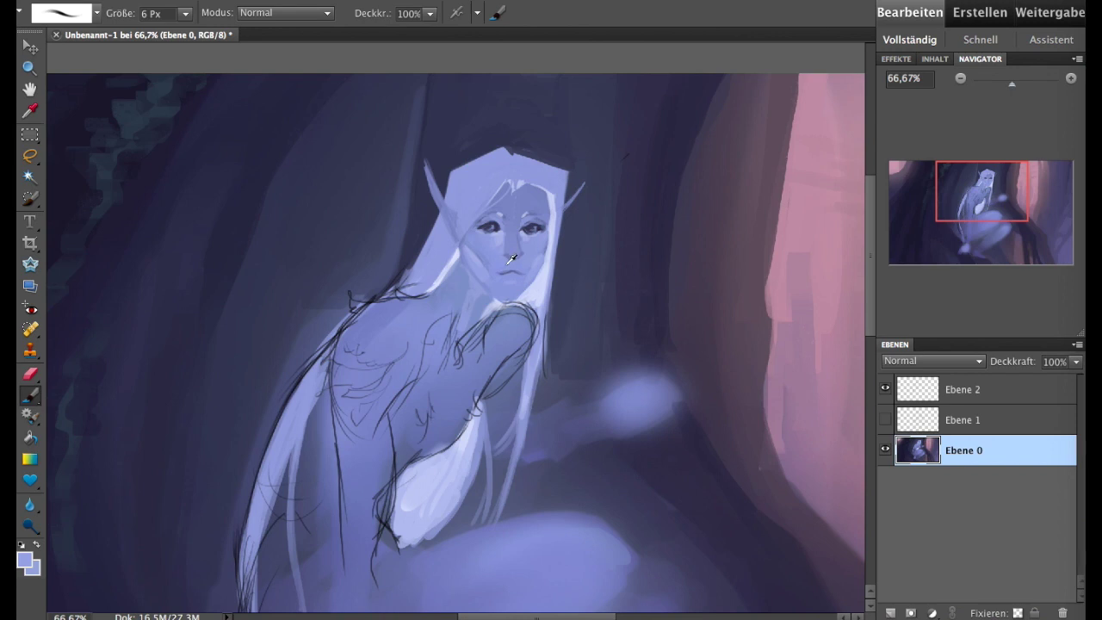
left_click_drag(503, 273, 516, 272)
- Darken the lips with a short grey-blue stroke, then sample the cheek colour
left_click(528, 231, "alt")
left_click(498, 220, "alt")
left_click_drag(506, 272, 520, 272)
left_click(530, 262, "alt")
left_click(453, 264, "alt")
left_click(455, 282, "alt")
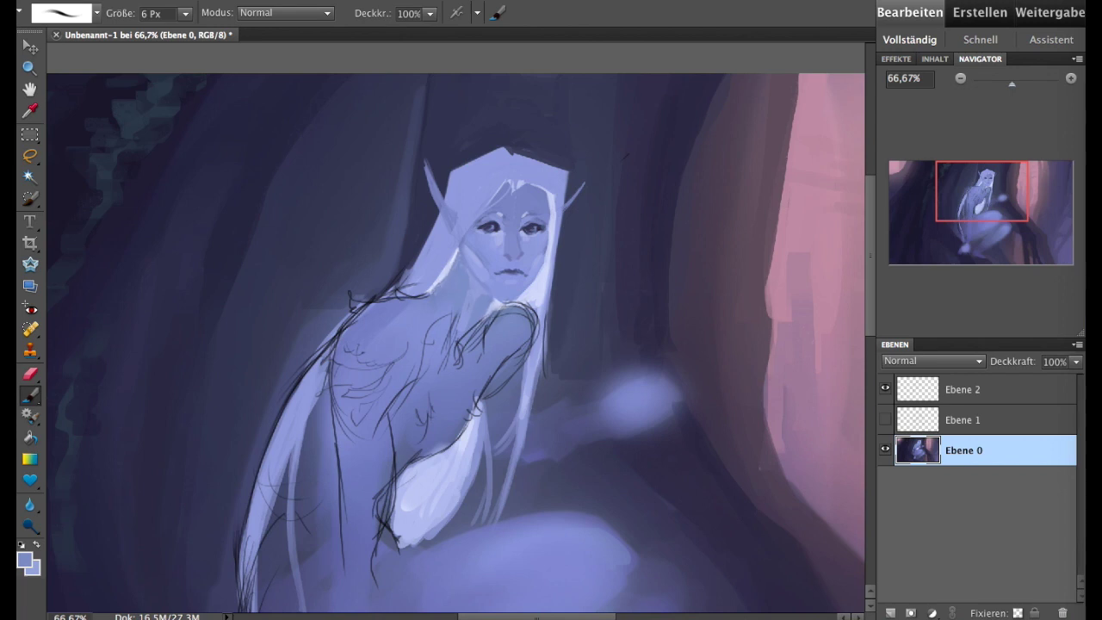
- Shift the view down the figure and sample light neck and darker chin tones
left_click_drag(500, 296, 527, 196)
left_click(528, 197, "alt")
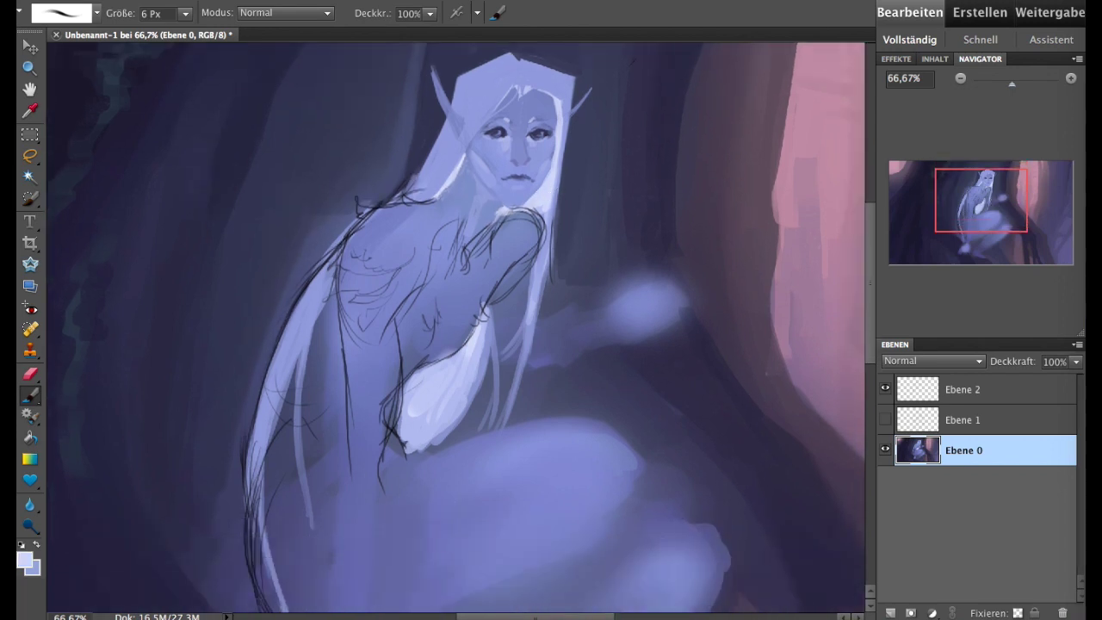
left_click(498, 211, "alt")
- Lasso the elf's head and scale it up to about 103%, then drop the selection
left_click(461, 167, "alt")
left_click_drag(971, 213, 975, 207)
key("l")
mouse_move(425, 263)
left_mouse_down()
mouse_move(503, 79)
mouse_move(487, 294)
left_mouse_up()
key("v")
left_click(960, 78)
left_click_drag(529, 113, 532, 107)
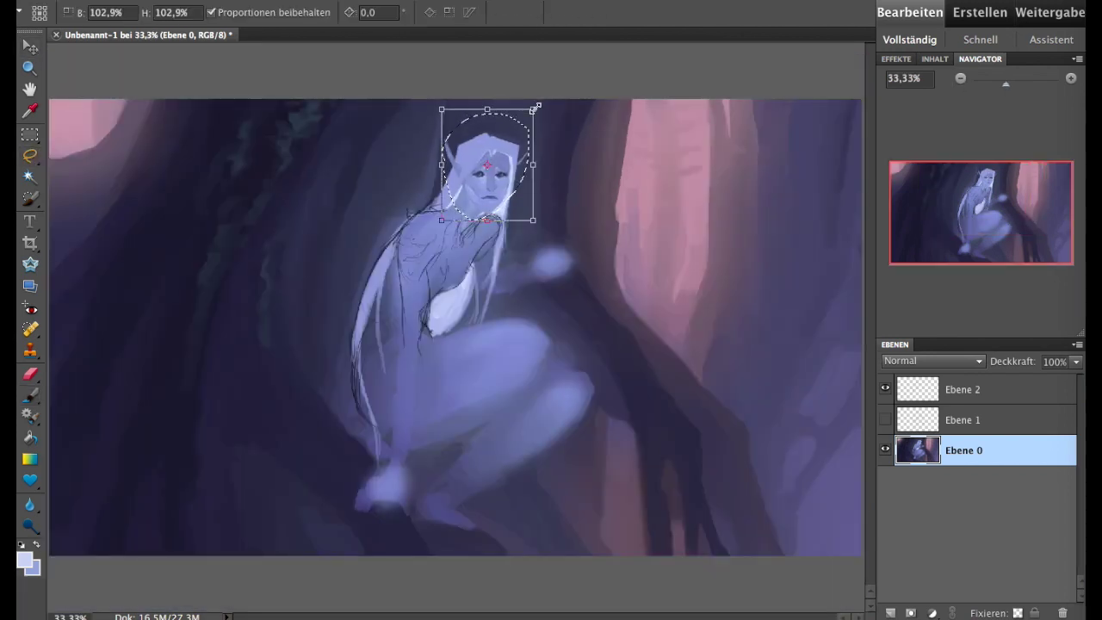
left_click(498, 234)
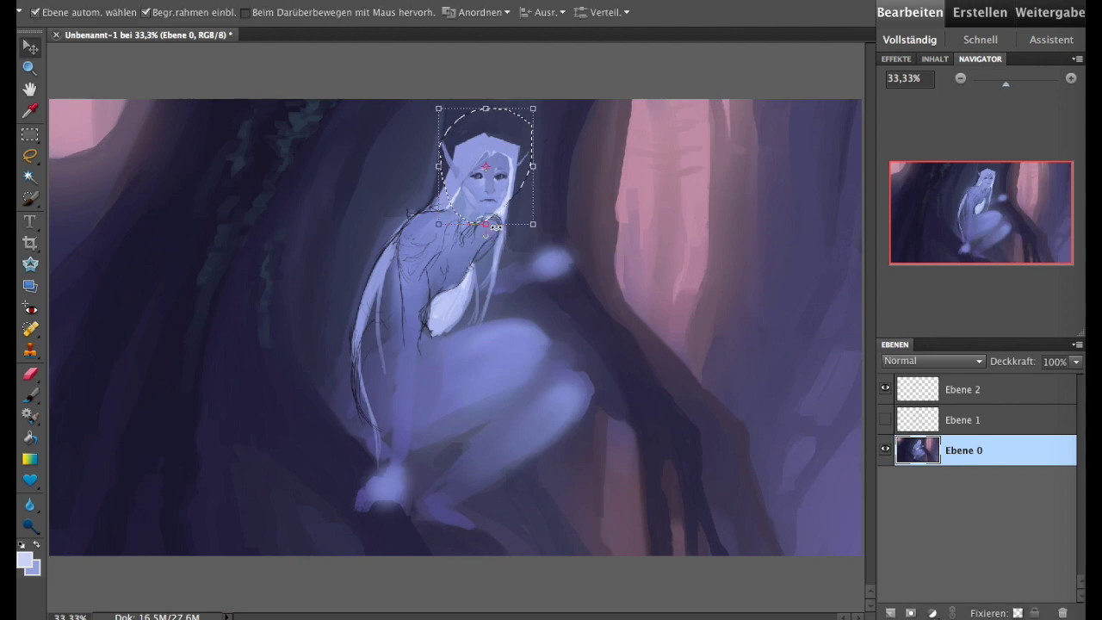
key("m")
- Zoom to 100% on the head and darken the right eyelid, sampling eye tones
left_click(1070, 79)
left_click(986, 182)
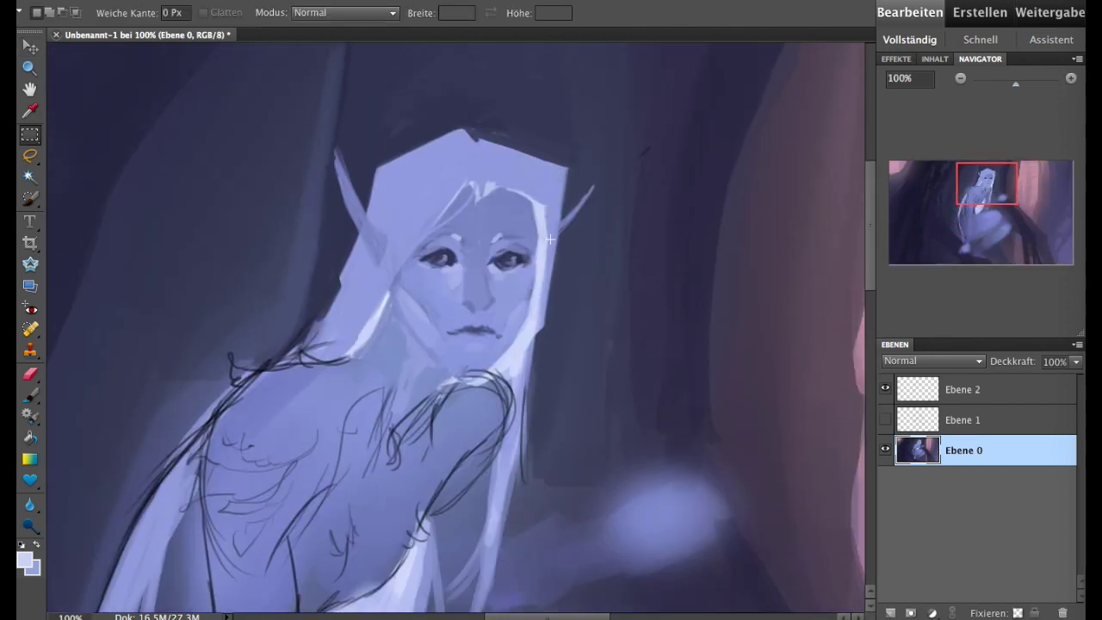
key("b")
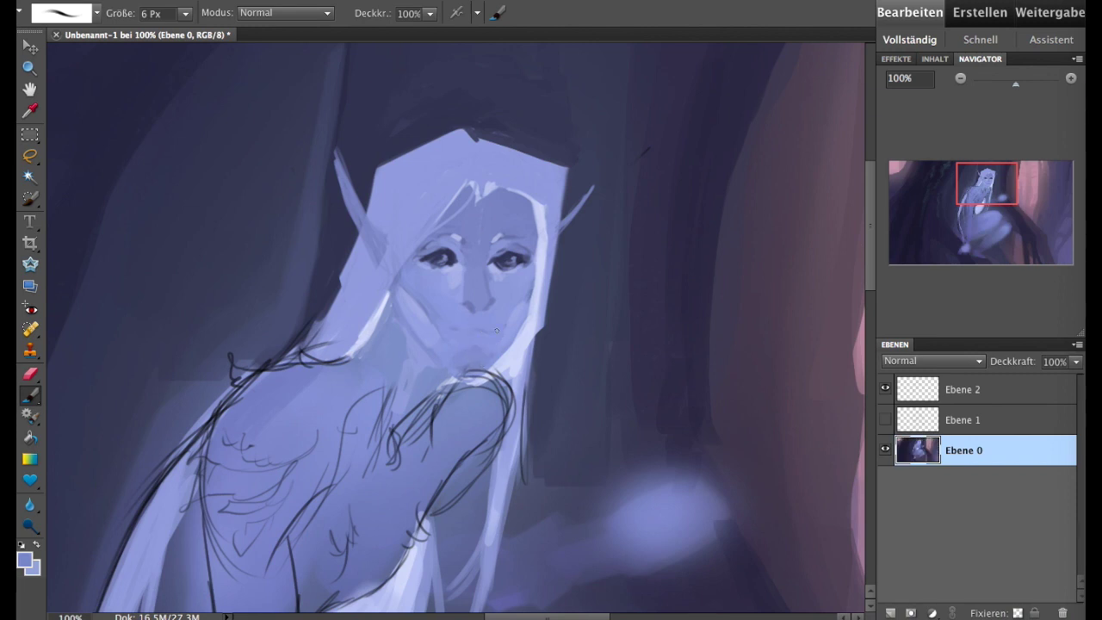
left_click_drag(501, 253, 519, 253)
left_click(521, 267, "alt")
left_click(532, 239, "alt")
left_click(544, 242, "alt")
left_click(497, 260, "alt")
- Lighten the skin under the left eye using tones sampled around both eyes
left_click(447, 248, "alt")
left_click(454, 248, "alt")
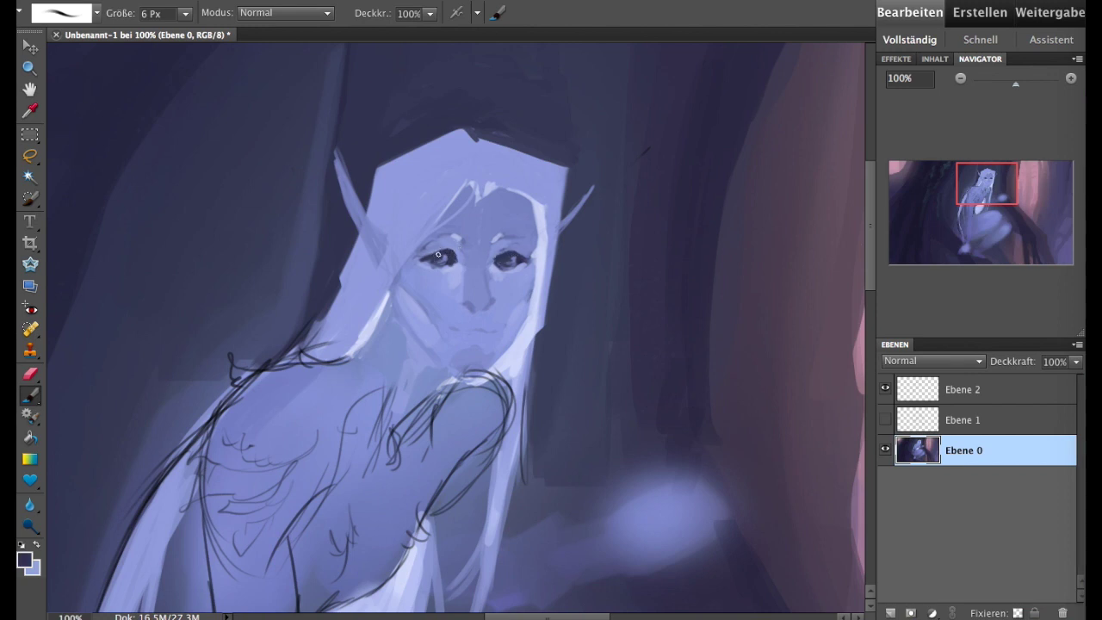
left_click(456, 256, "alt")
left_click(449, 257, "alt")
left_click(446, 279, "alt")
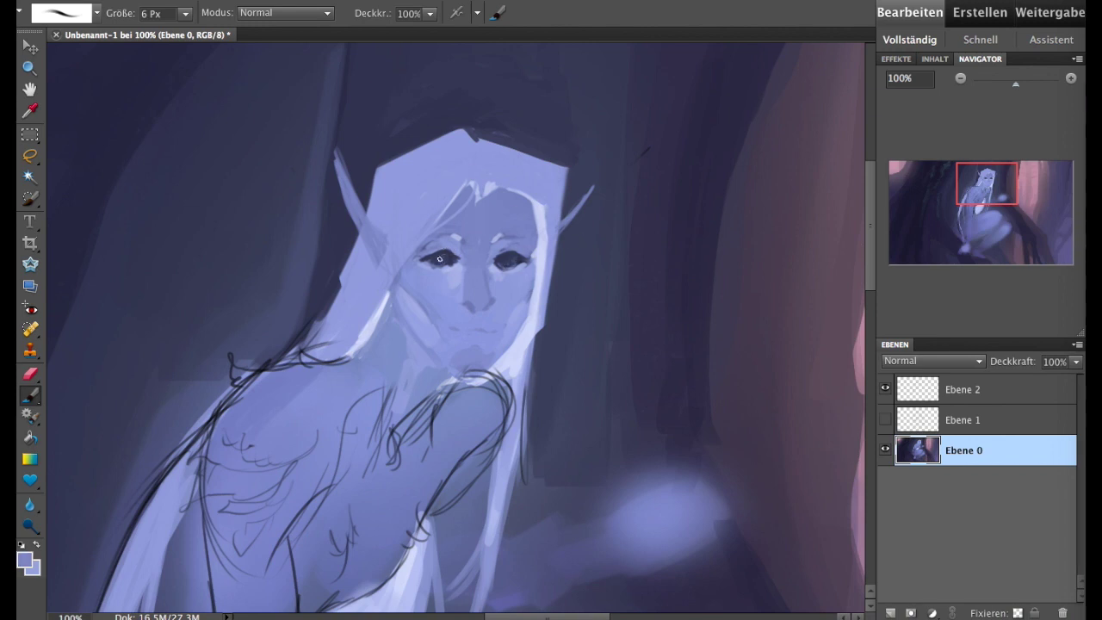
left_click(499, 258, "alt")
left_click_drag(423, 265, 433, 266)
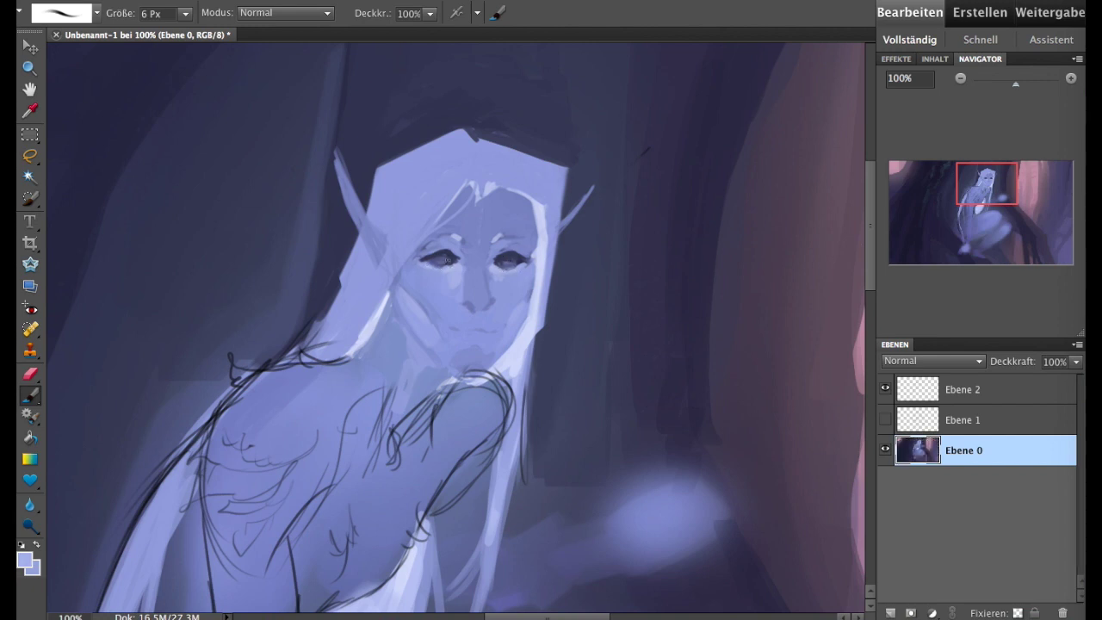
left_click(516, 252, "alt")
left_click(537, 246, "alt")
- Lighten the hair edge beside the face and the edge of the chin and neck
left_click_drag(531, 203, 540, 237)
left_click(419, 335, "alt")
left_click(514, 353, "alt")
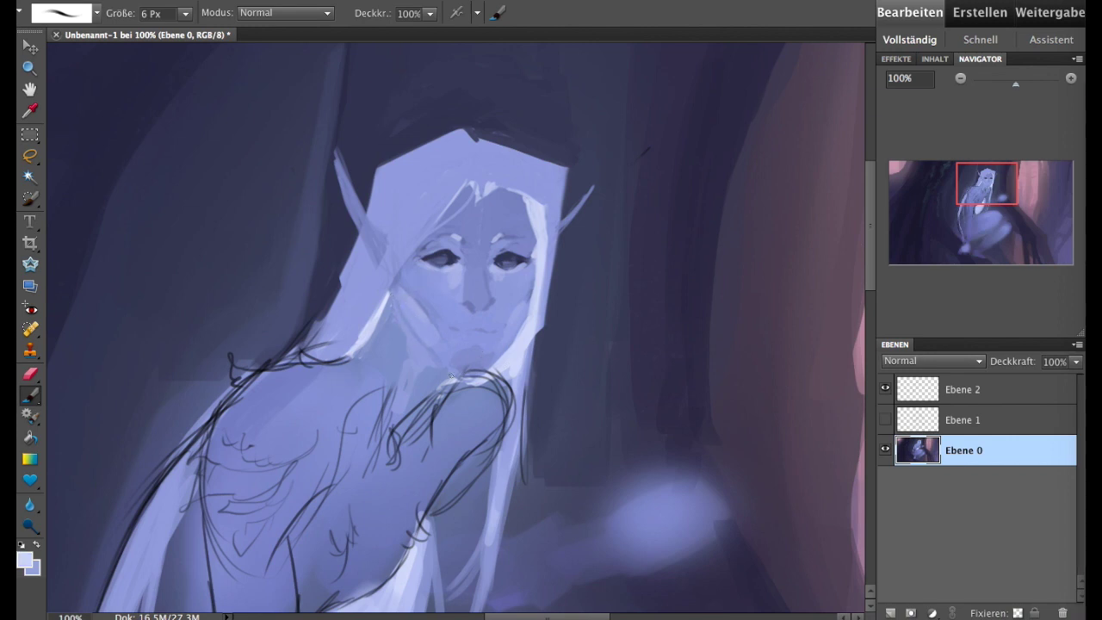
left_click_drag(453, 375, 487, 372)
left_click(411, 292, "alt")
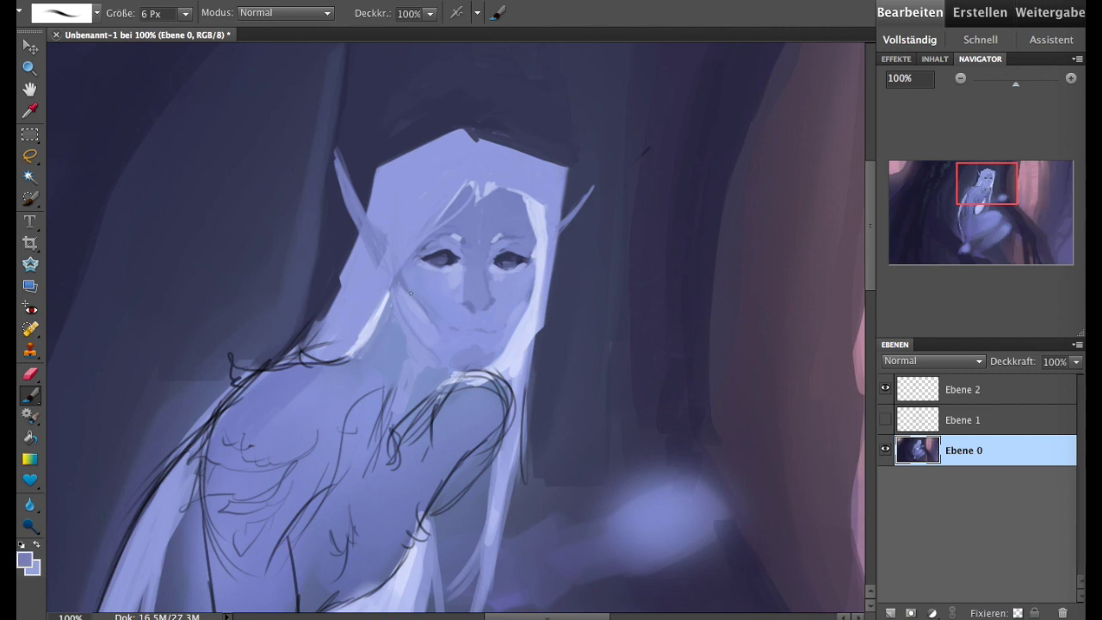
left_click(465, 325, "alt")
left_click(442, 352, "alt")
- Flip the painting back horizontally and bring the elf's face into view
left_click(375, 13)
left_click(650, 49)
left_click_drag(964, 176, 957, 180)
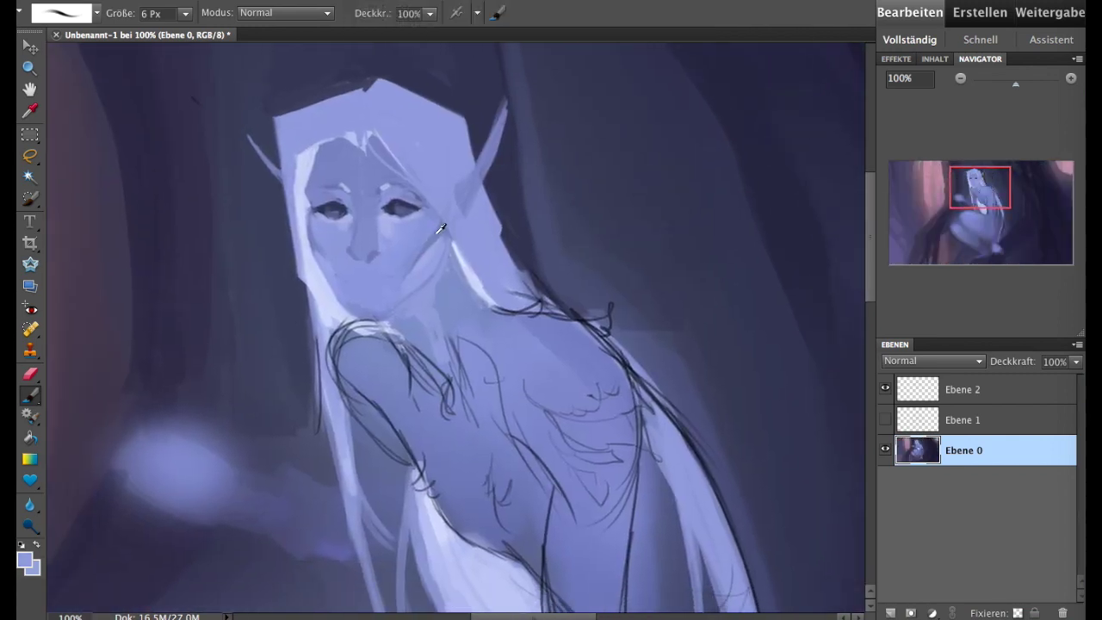
- Lighten the neck shading and paint a dark mouth line below the nose
left_click(318, 267, "alt")
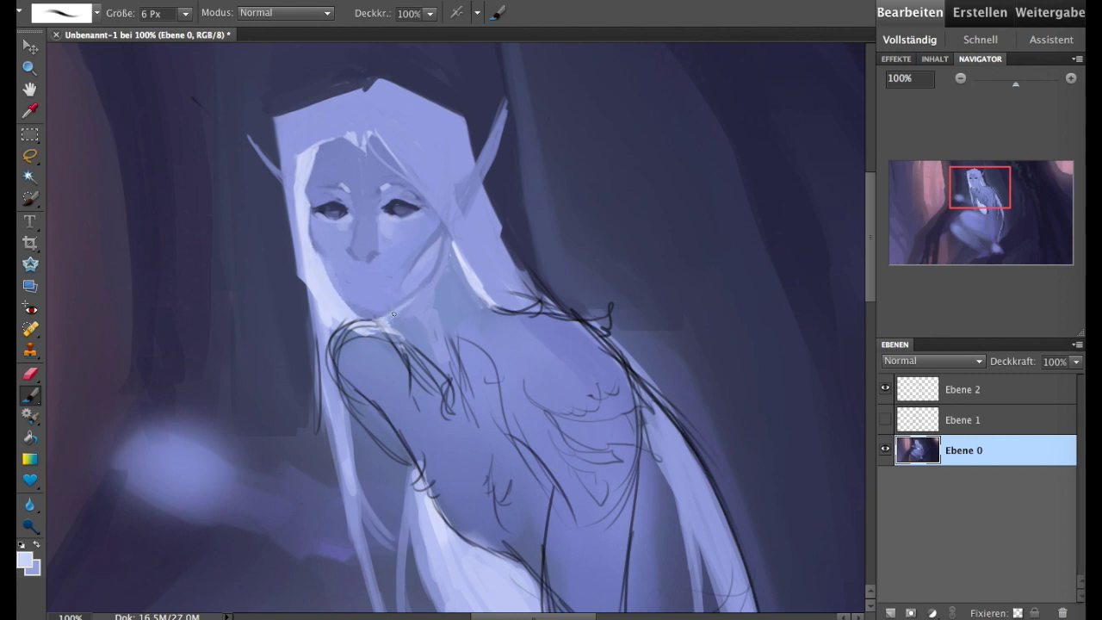
left_click_drag(393, 313, 426, 286)
left_click(343, 203, "alt")
mouse_move(351, 275)
left_mouse_down()
mouse_move(379, 272)
mouse_move(347, 274)
left_mouse_up()
- Sample forehead, nose, shadow and eye tones to refine the shading around the nose
left_click(366, 173, "alt")
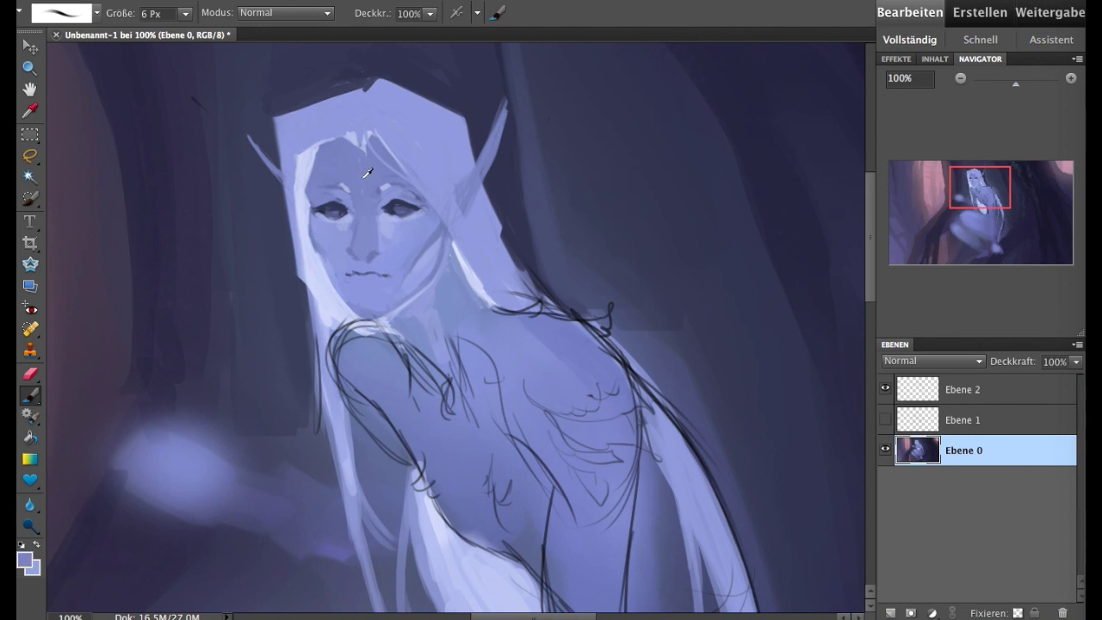
left_click(362, 258, "alt")
left_click(372, 254, "alt")
left_click(382, 247, "alt")
left_click(364, 264, "alt")
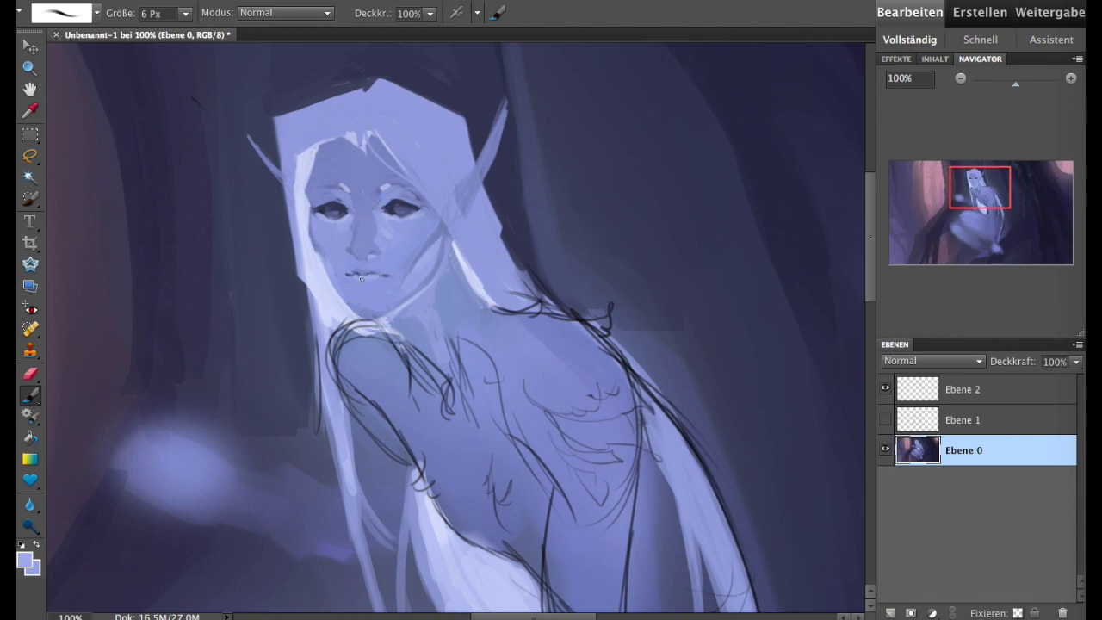
left_click(402, 204, "alt")
left_click(337, 210, "alt")
left_click(443, 155, "alt")
- Lasso the right eye, duplicate it to a new layer and merge it back into Ebene 0
key("l")
left_click_drag(397, 230, 403, 241)
right_click(459, 215)
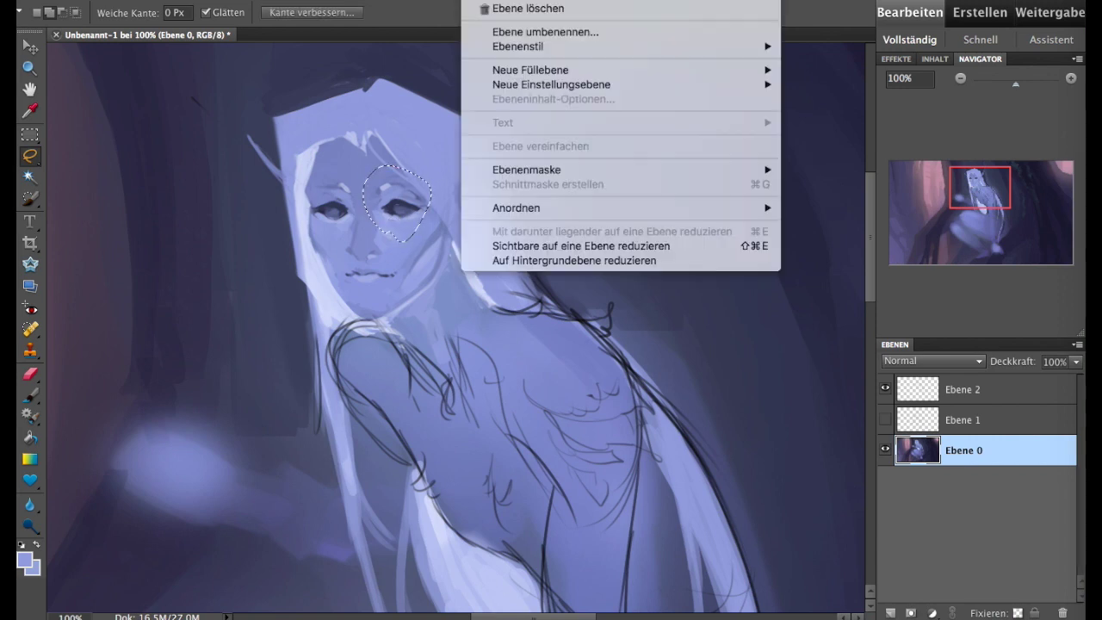
left_click(516, 7)
key("Return")
left_click(30, 48)
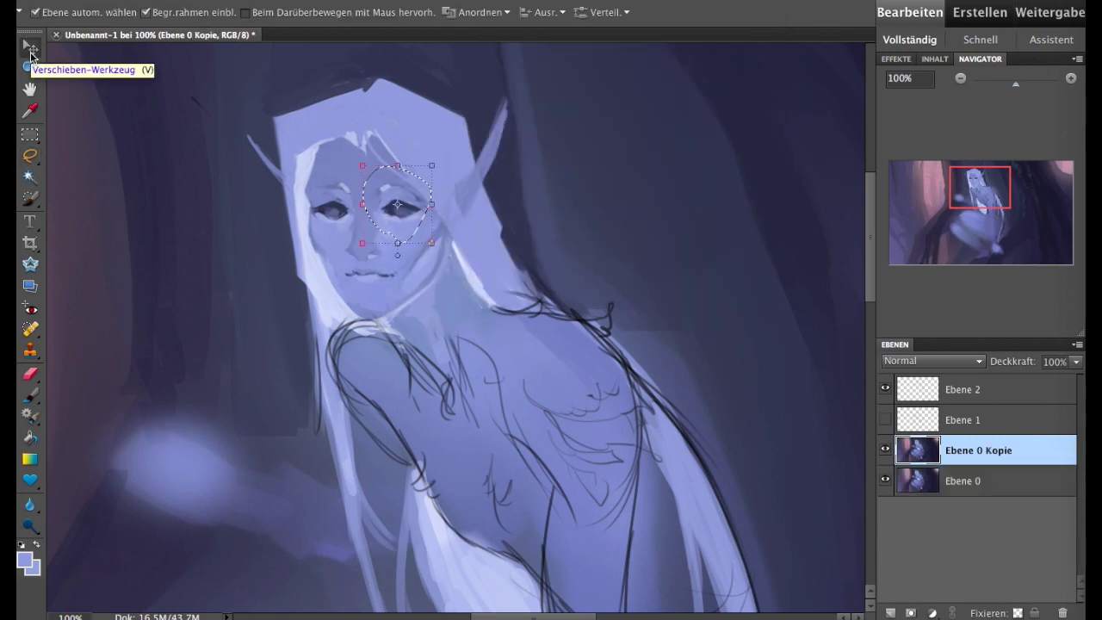
key("m")
key("ctrl+d")
key("ctrl+e")
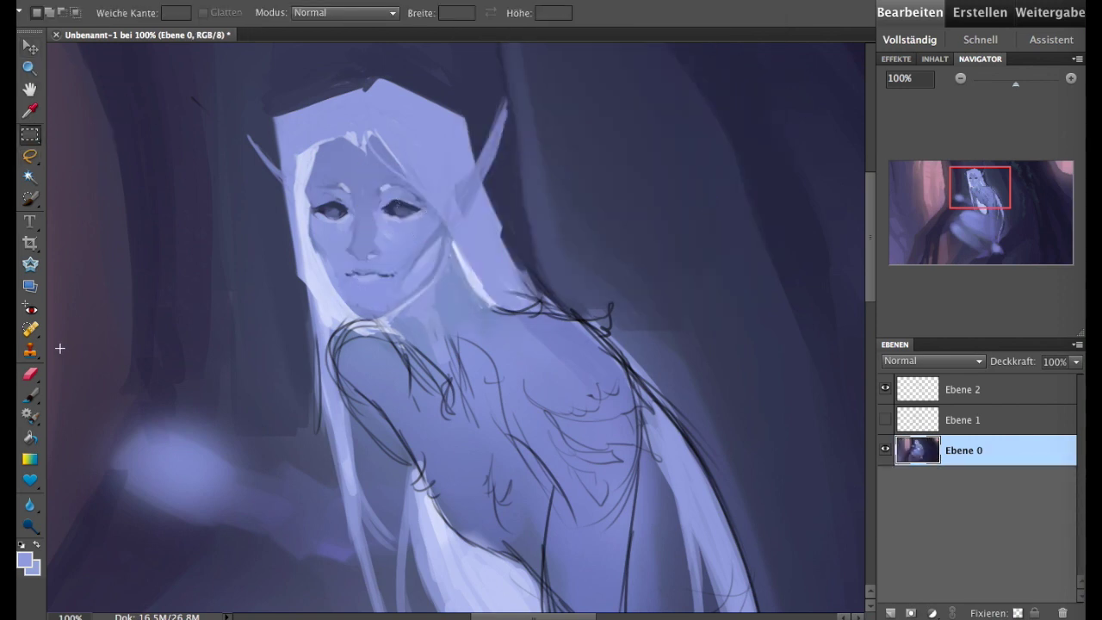
key("b")
- Sample light forehead colour and dab bright catchlights into both eyes
left_click(583, 311, "alt")
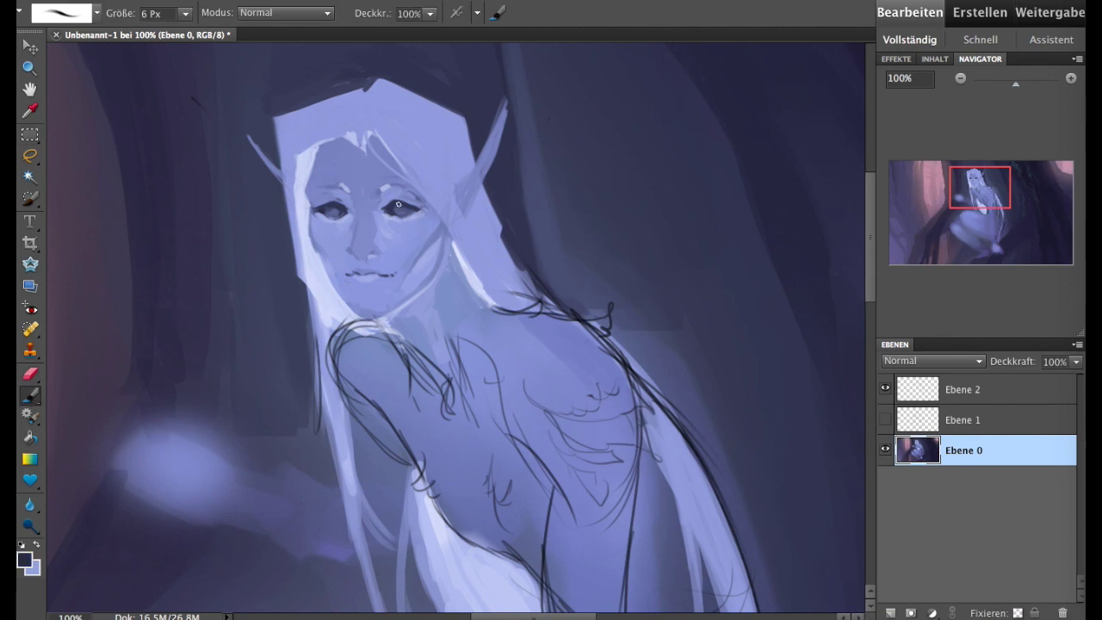
left_click(591, 318, "alt")
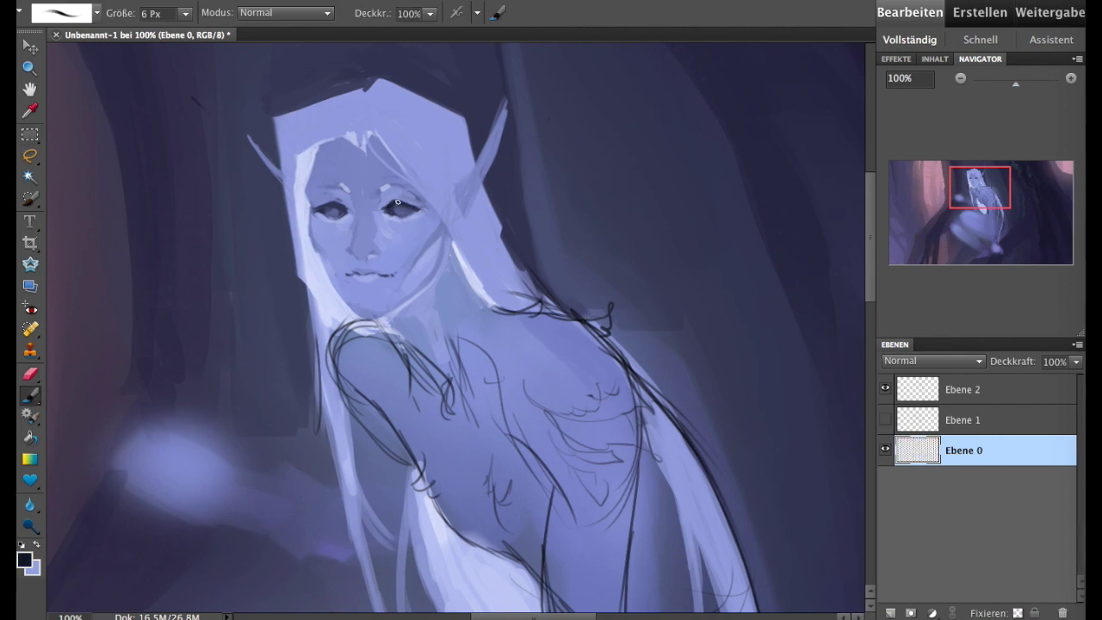
left_click(310, 225, "alt")
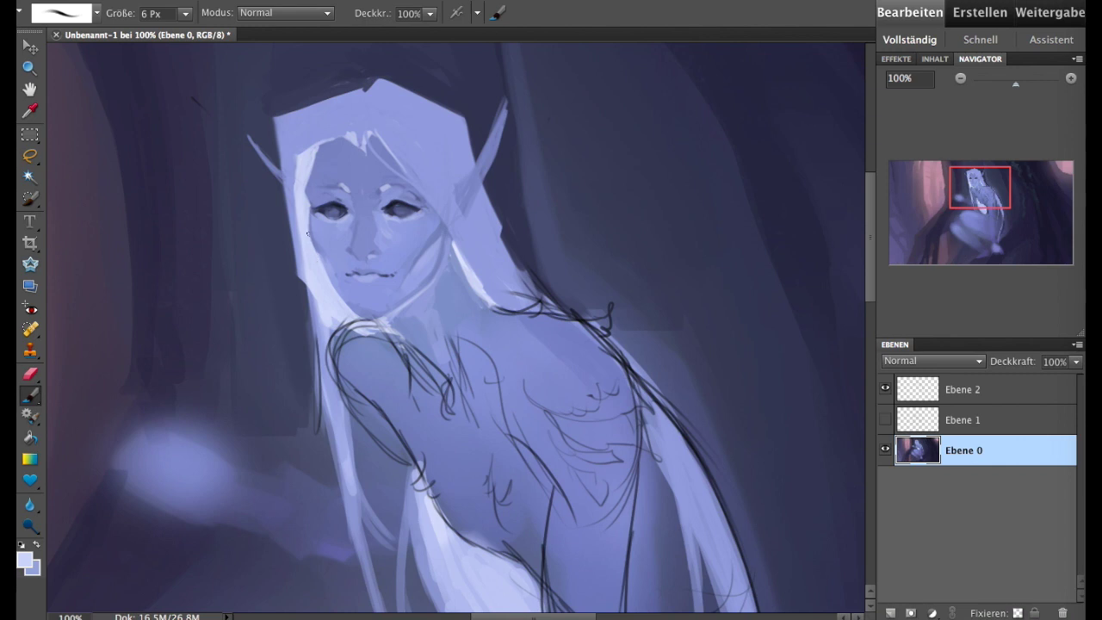
left_click(392, 206, "alt")
left_click(304, 198, "alt")
left_click(327, 209, "alt")
left_click(368, 234, "alt")
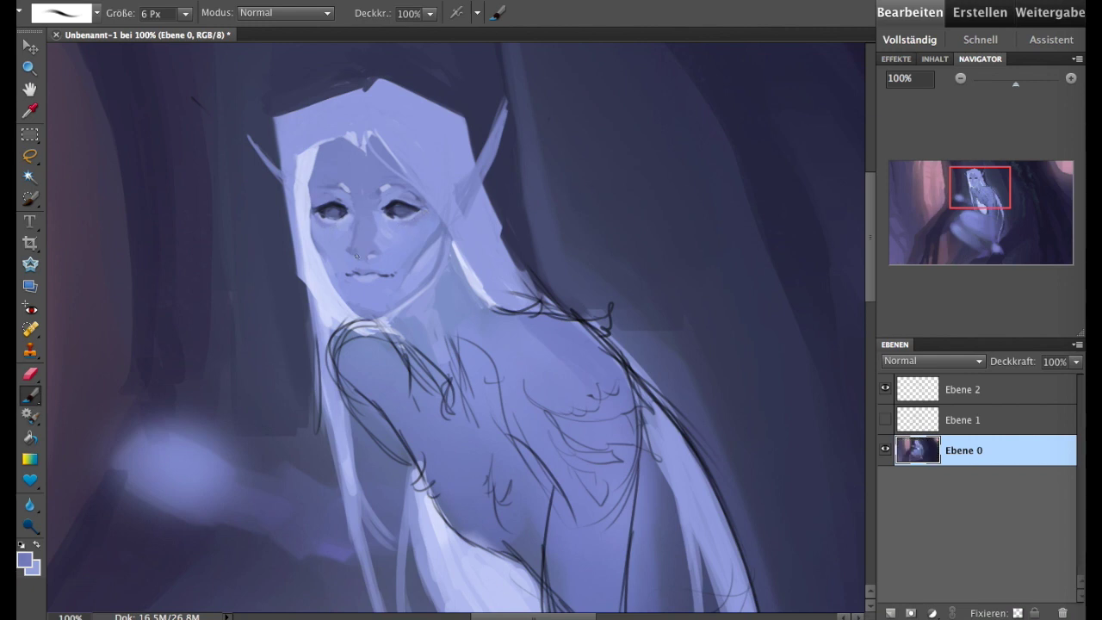
left_click(350, 183, "alt")
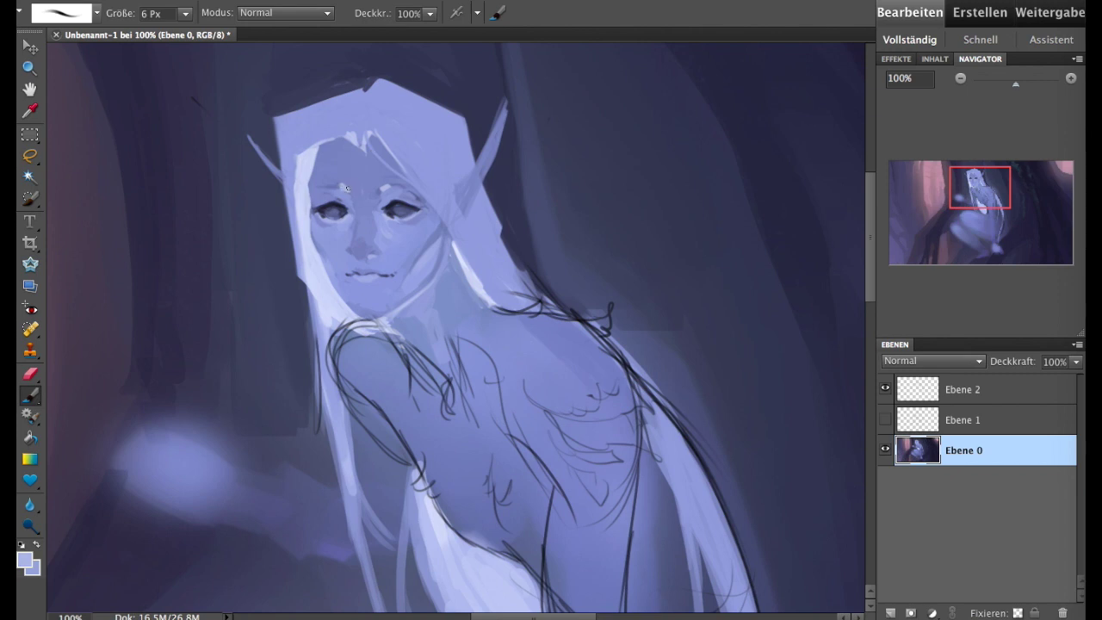
left_click(401, 212)
left_click_drag(336, 209, 428, 225)
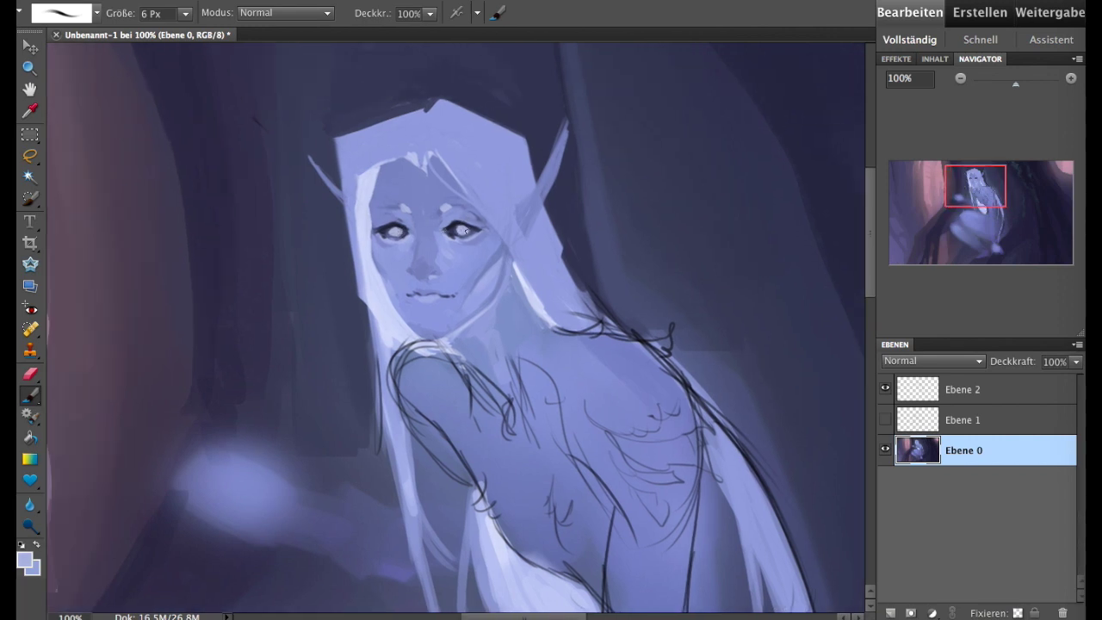
- Touch up the right eye in dark, lighten the chin shadow and darken the jaw line
left_click(459, 218, "alt")
left_click_drag(462, 222, 465, 226)
left_click(452, 284, "alt")
left_click(446, 296, "alt")
left_click(446, 324, "alt")
left_click_drag(418, 337, 443, 338)
left_click(502, 273, "alt")
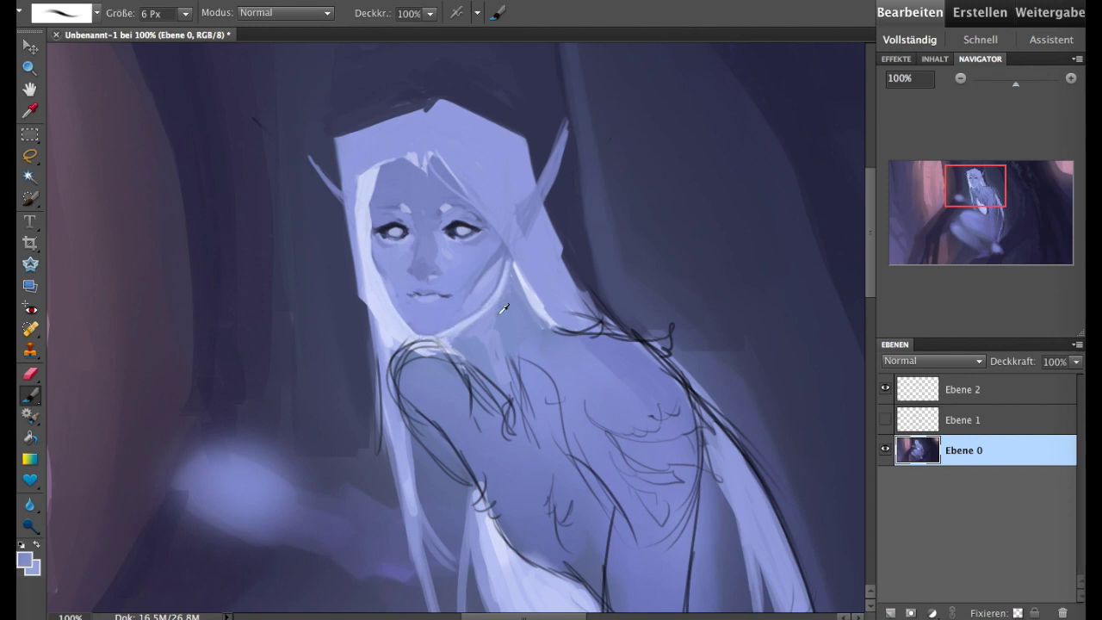
left_click_drag(504, 271, 456, 331)
- Mirror the whole painting horizontally and return to 100% zoom
key("super+minus")
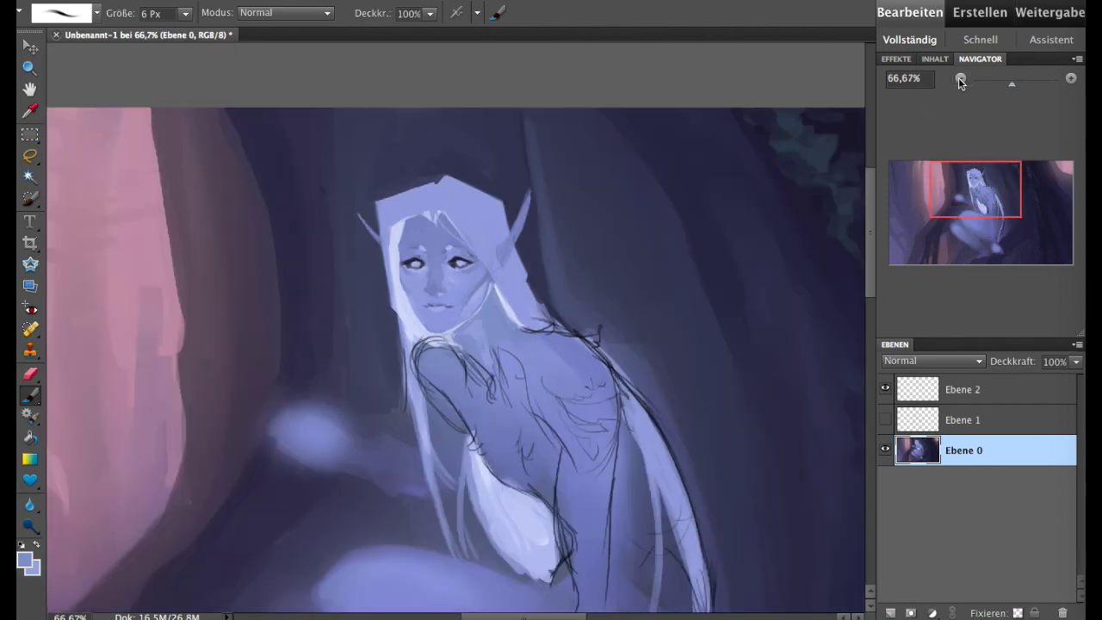
key("super+minus")
key("super+minus")
left_click(365, 0)
left_click(641, 55)
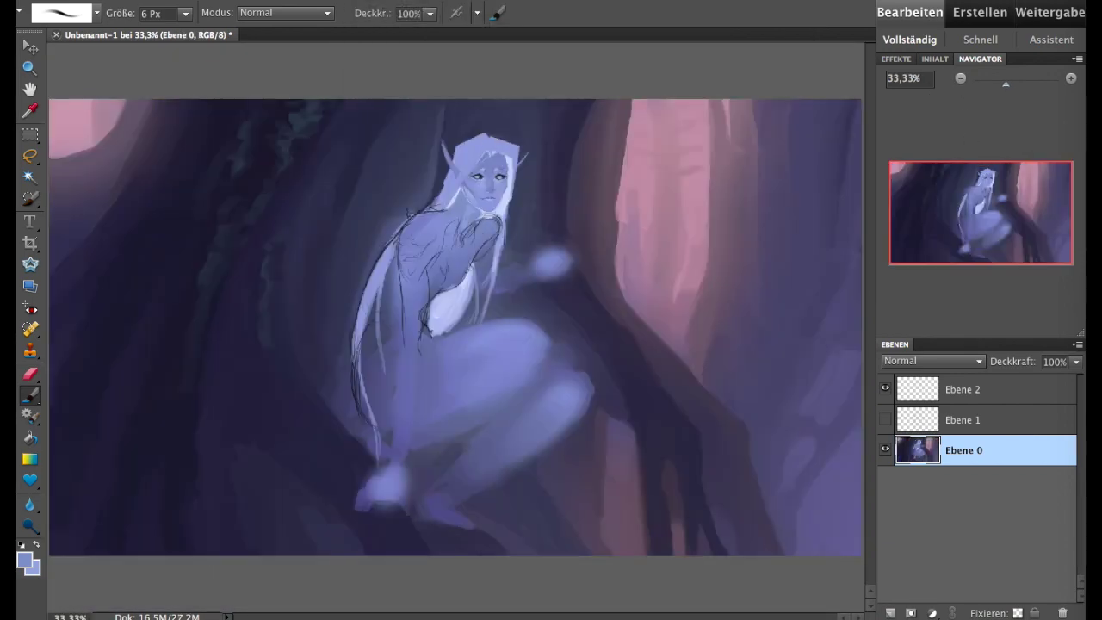
key("super+plus")
key("super+plus")
key("super+plus")
- Sample face and lavender tones and blend a subtle stroke across the chin
left_click_drag(972, 182, 981, 181)
left_click(959, 79)
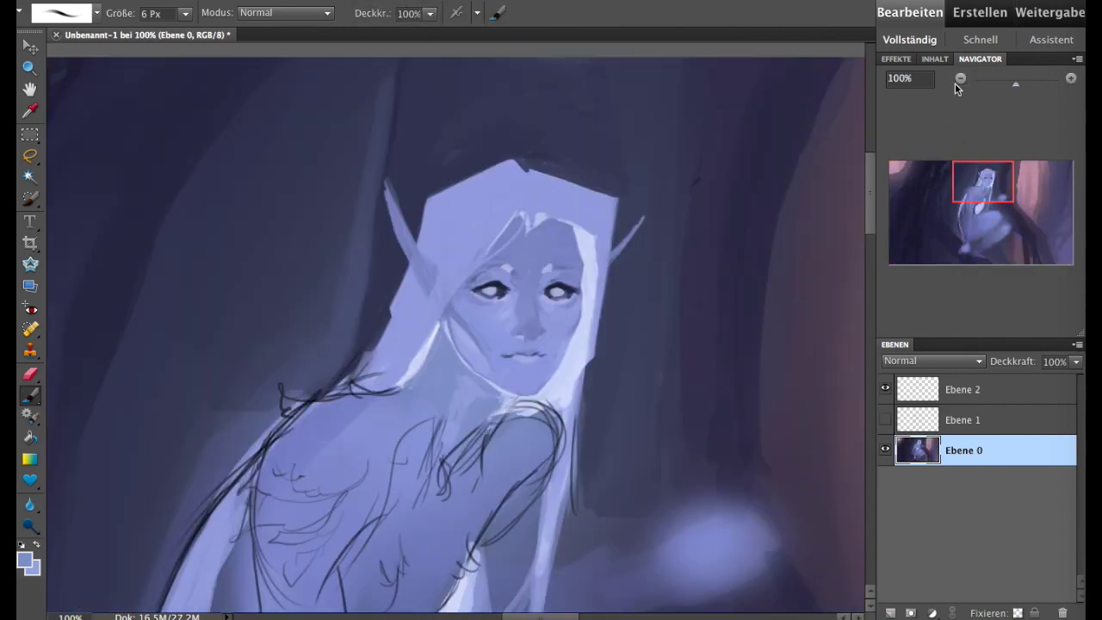
left_click(498, 277, "alt")
left_click(596, 271, "alt")
left_click(469, 299, "alt")
left_click(456, 312, "alt")
left_click(462, 335, "alt")
left_click(453, 330, "alt")
left_click_drag(451, 334, 495, 381)
left_click(493, 371, "alt")
left_click(436, 344, "alt")
left_click(488, 397, "alt")
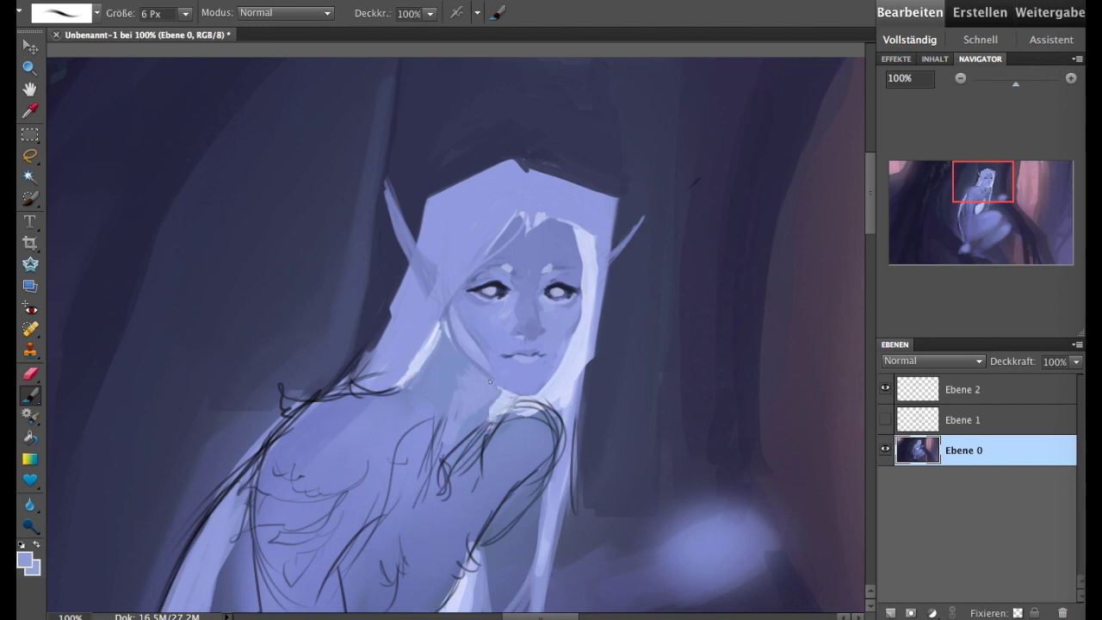
- Darken the pale hair strand beside the neck with blue-grey, then lasso the head
left_click_drag(490, 381, 433, 298)
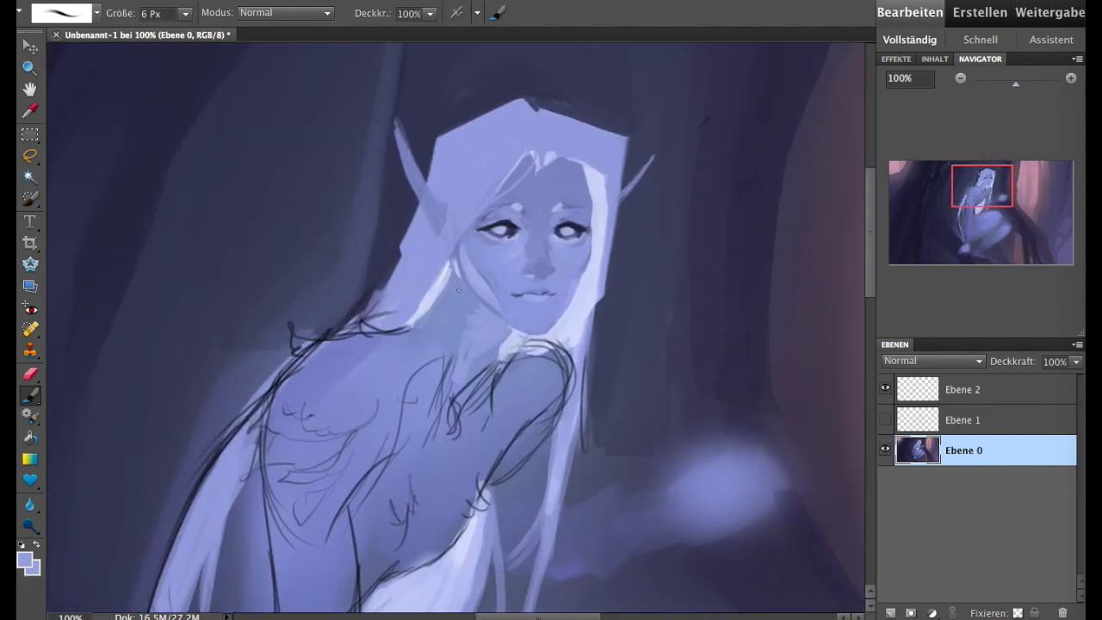
left_click(532, 333, "alt")
left_click(516, 350, "alt")
mouse_move(442, 300)
left_mouse_down()
mouse_move(394, 330)
mouse_move(434, 301)
left_mouse_up()
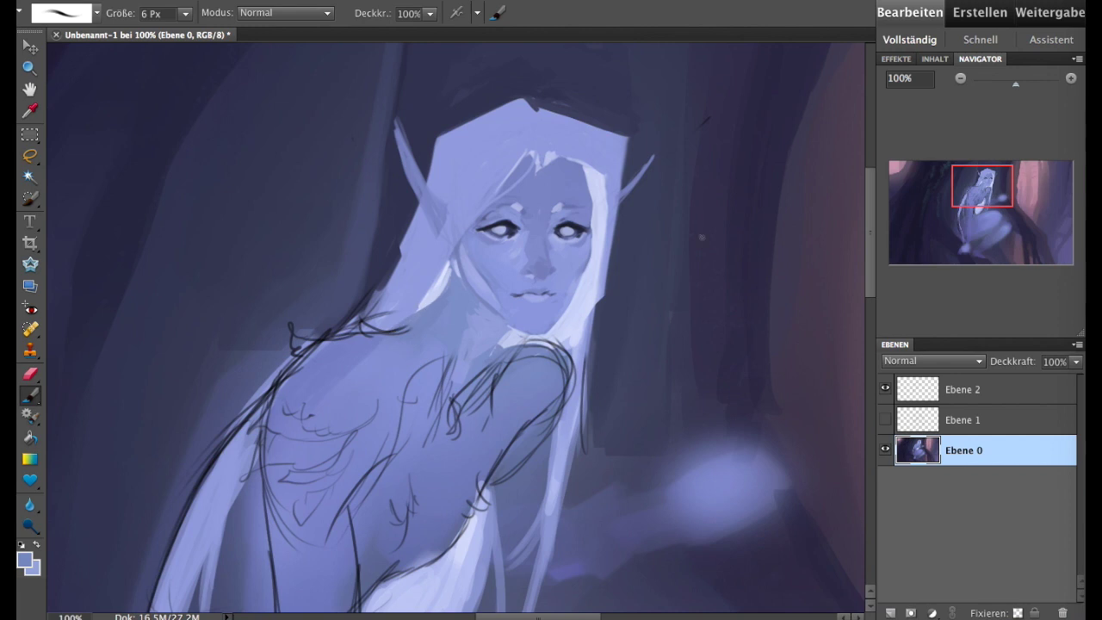
left_click(30, 155)
mouse_move(561, 325)
left_mouse_down()
mouse_move(631, 67)
mouse_move(564, 327)
left_mouse_up()
- Copy the selected head to a new layer with 'Ebene durch Kopie' and nudge it into place
right_click(464, 129)
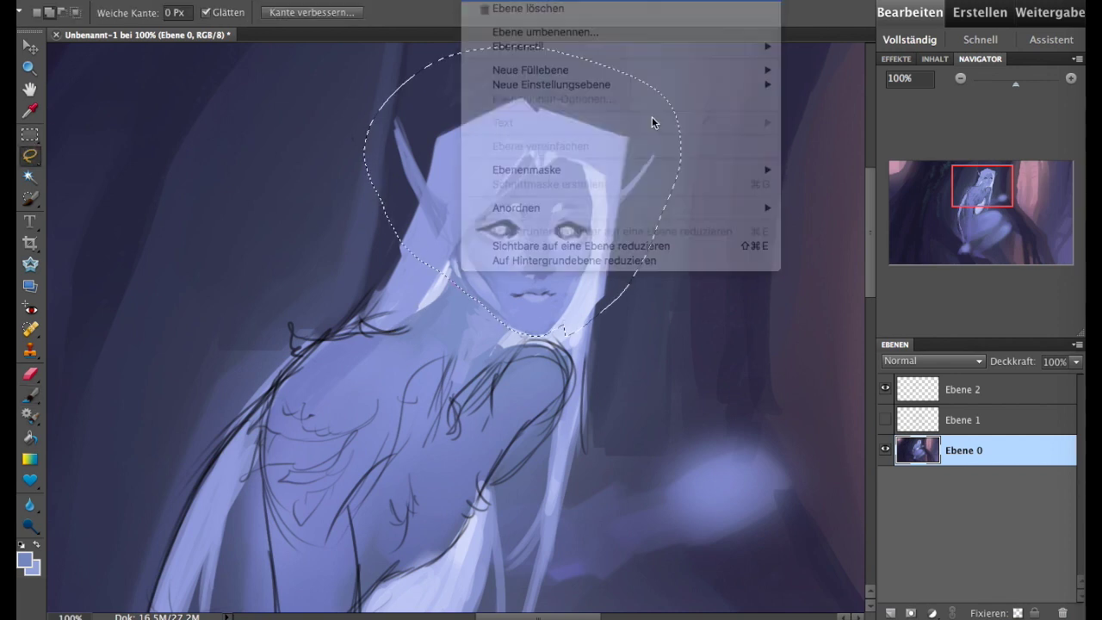
left_click(651, 116)
key("v")
left_click_drag(531, 269, 546, 307)
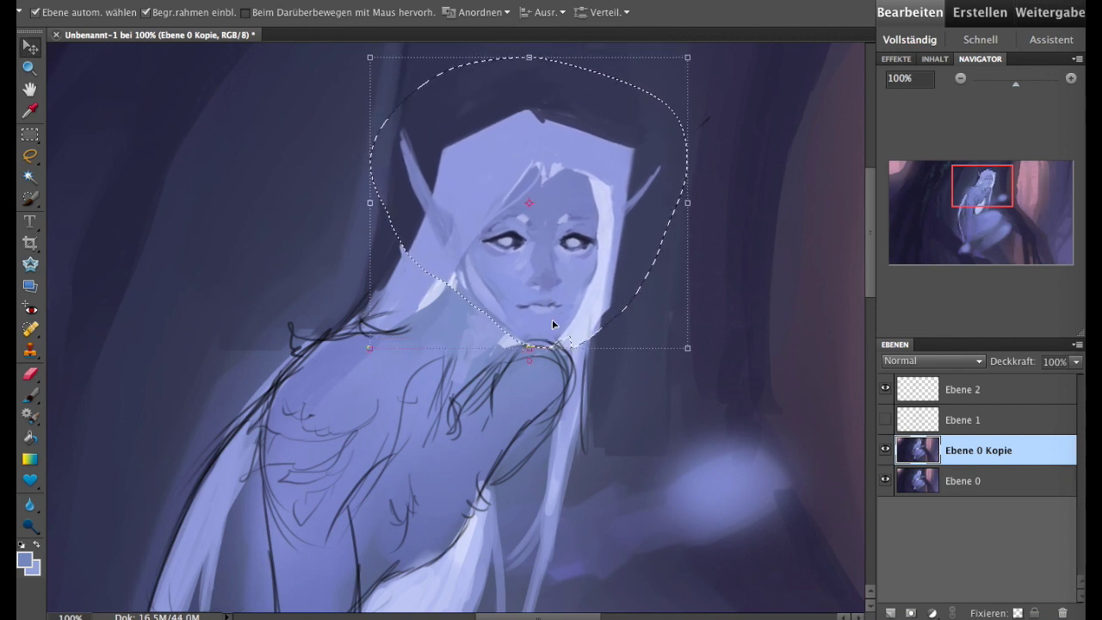
left_click_drag(546, 307, 546, 302)
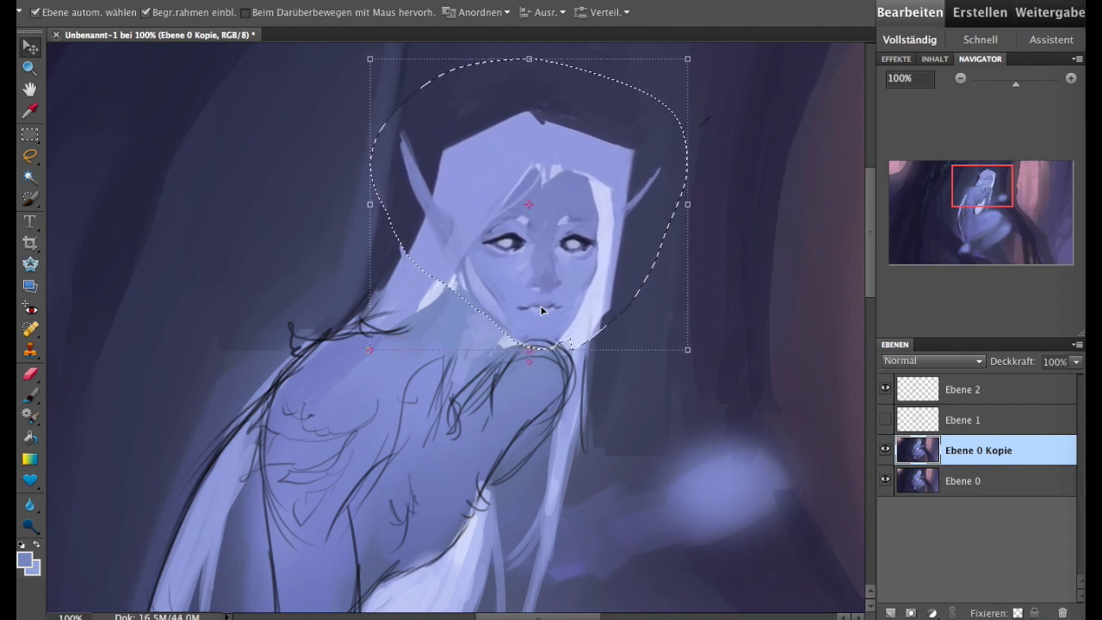
key("m")
key("ctrl+d")
- Repaint the hair's right edge and add a dark stroke along the top of the head
left_click(30, 396)
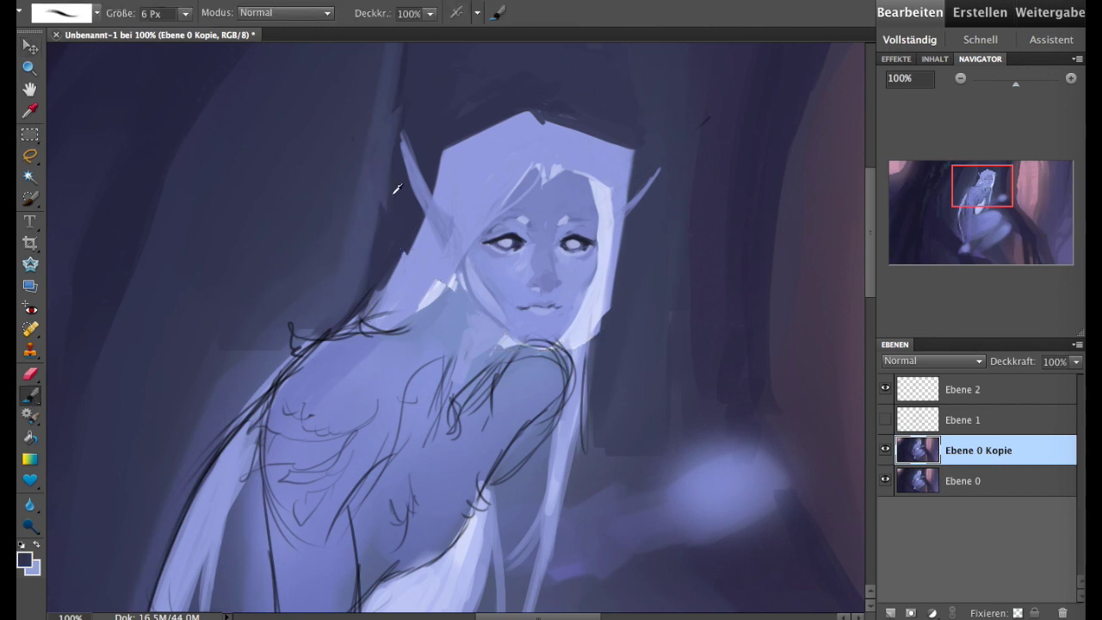
left_click(596, 327, "alt")
mouse_move(601, 334)
left_mouse_down()
mouse_move(613, 258)
mouse_move(601, 314)
left_mouse_up()
left_click_drag(613, 215, 602, 331)
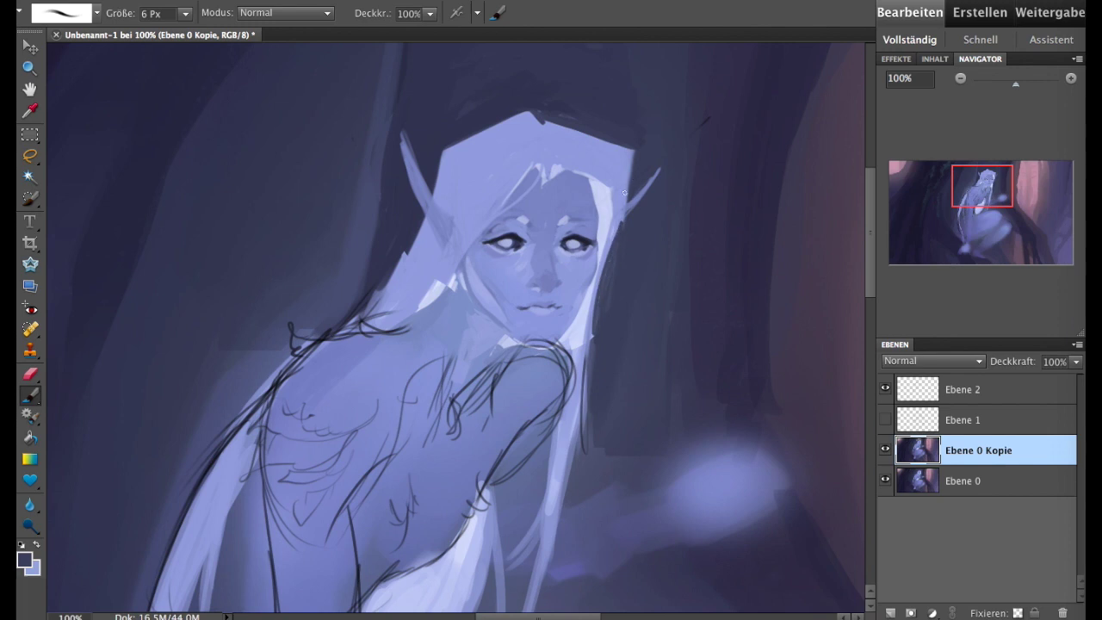
left_click(454, 137, "alt")
mouse_move(454, 137)
left_mouse_down()
mouse_move(542, 117)
mouse_move(630, 155)
mouse_move(638, 148)
left_mouse_up()
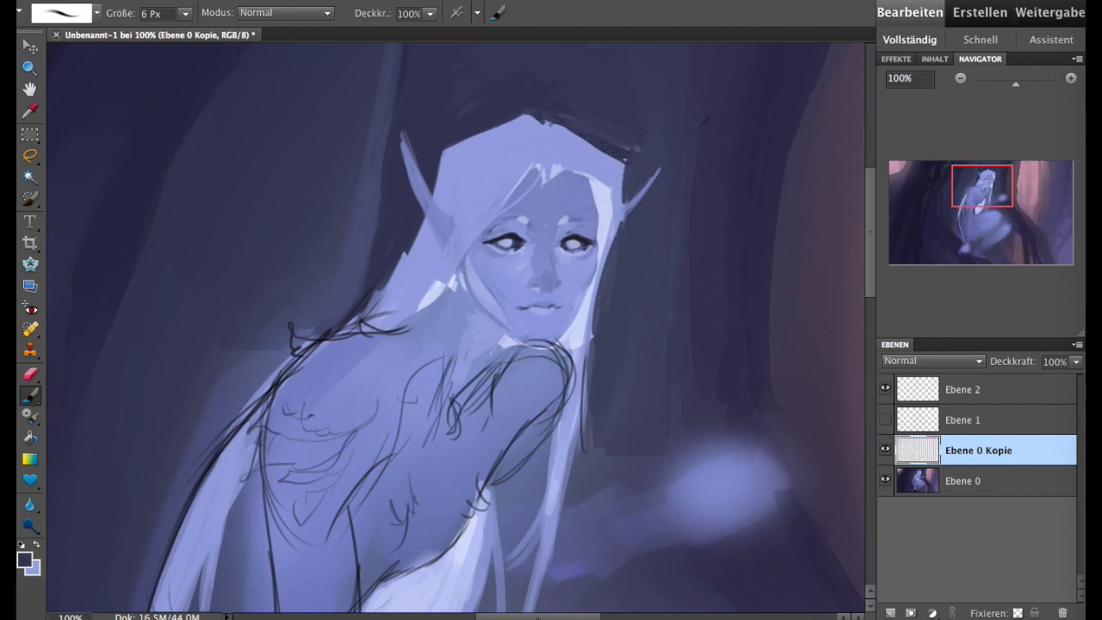
- Cover the white neck highlight with lavender and lighten the shoulder
left_click(443, 247, "alt")
mouse_move(434, 284)
left_mouse_down()
mouse_move(404, 325)
mouse_move(469, 253)
mouse_move(450, 286)
left_mouse_up()
left_click(446, 289, "alt")
left_click(444, 291, "alt")
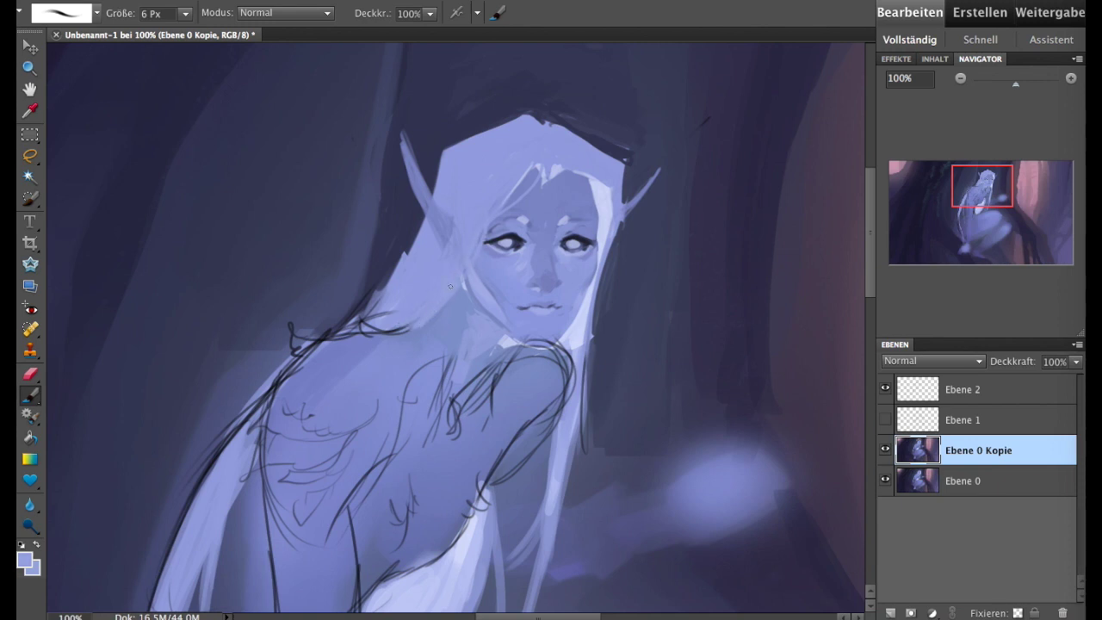
- Flip the painting back horizontally and make Ebene 0 Kopie the working layer at 100%
key("ctrl+minus")
key("ctrl+minus")
key("ctrl+minus")
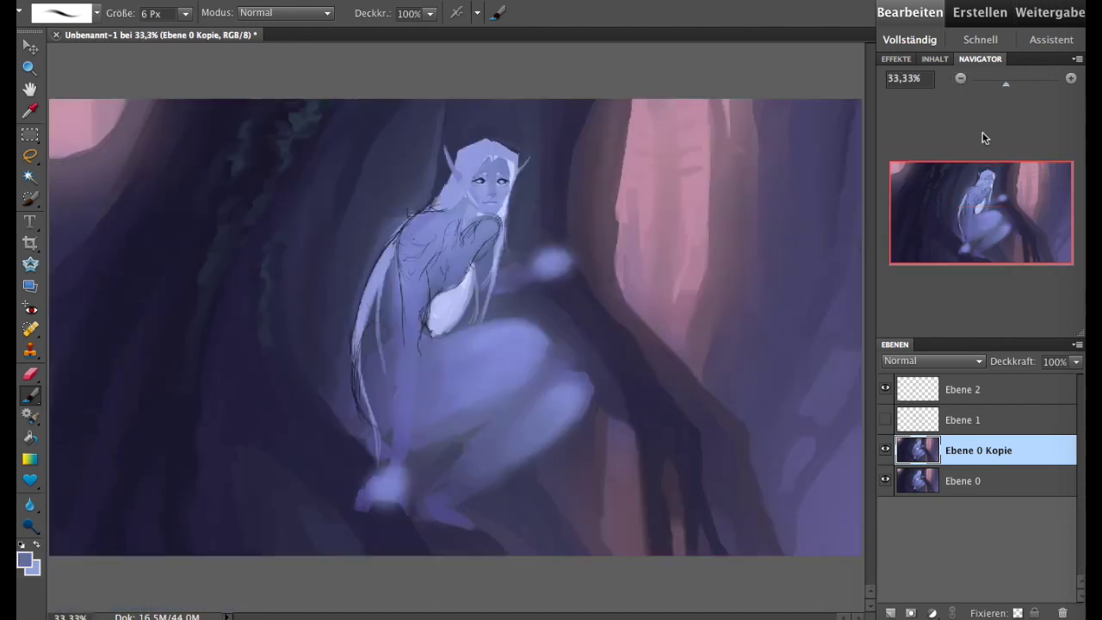
left_click(647, 51)
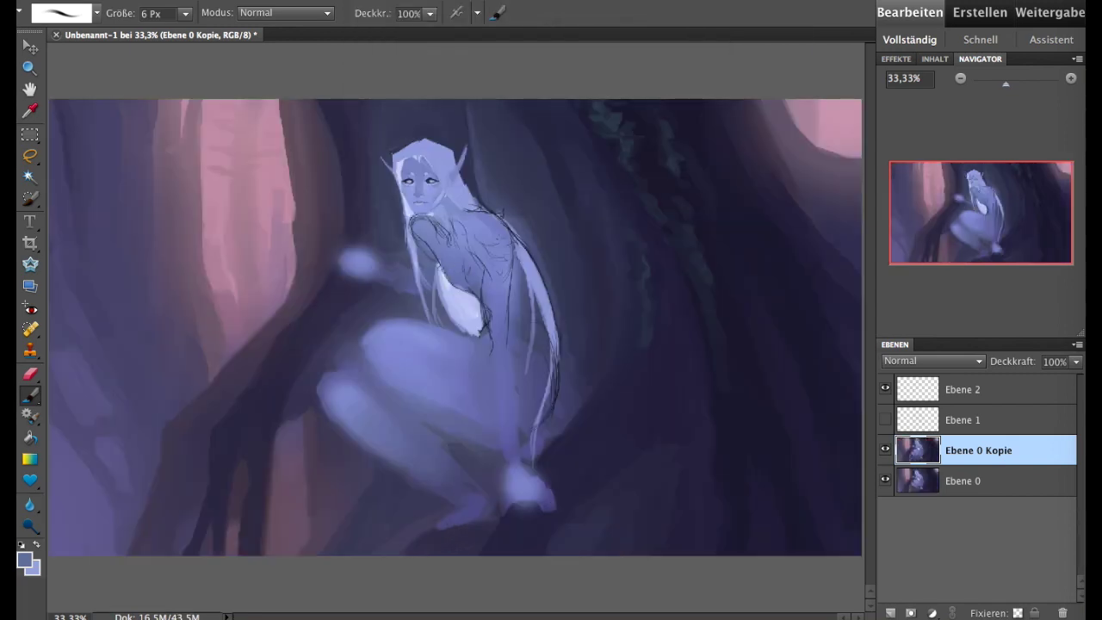
left_click(1070, 79)
left_click_drag(1024, 216, 1005, 210)
left_click(928, 400)
key("e")
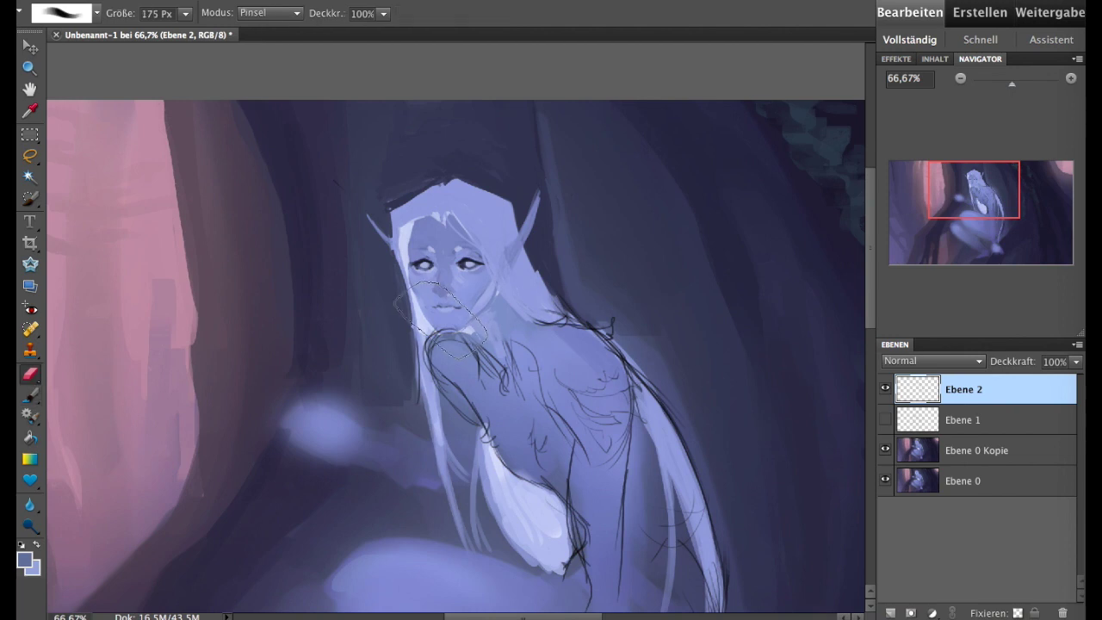
left_click(1070, 79)
left_click(931, 443)
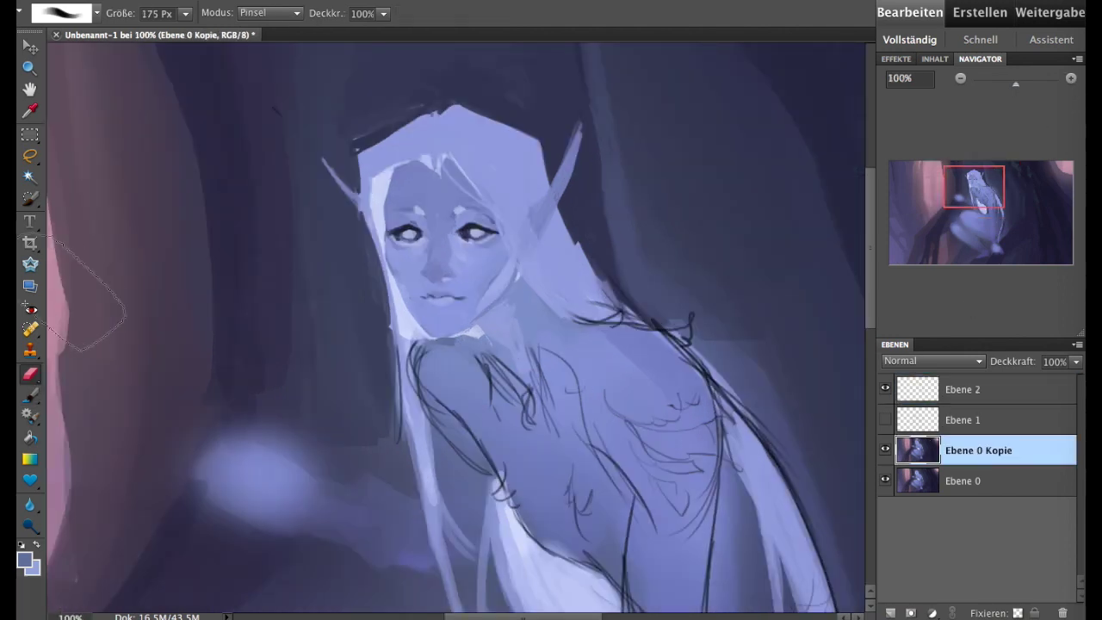
- Paint small strokes near the chin and shoulder and dab a light highlight into the left eye
key("b")
left_click(411, 260, "alt")
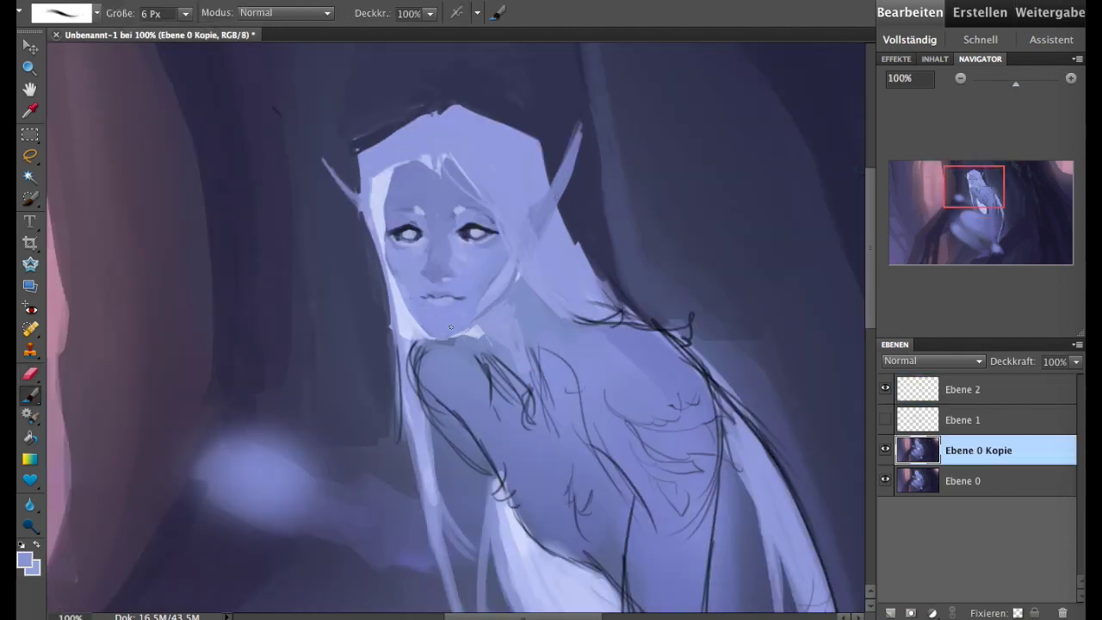
left_click_drag(440, 339, 447, 344)
left_click(503, 323, "alt")
left_click(379, 194, "alt")
left_click(410, 232)
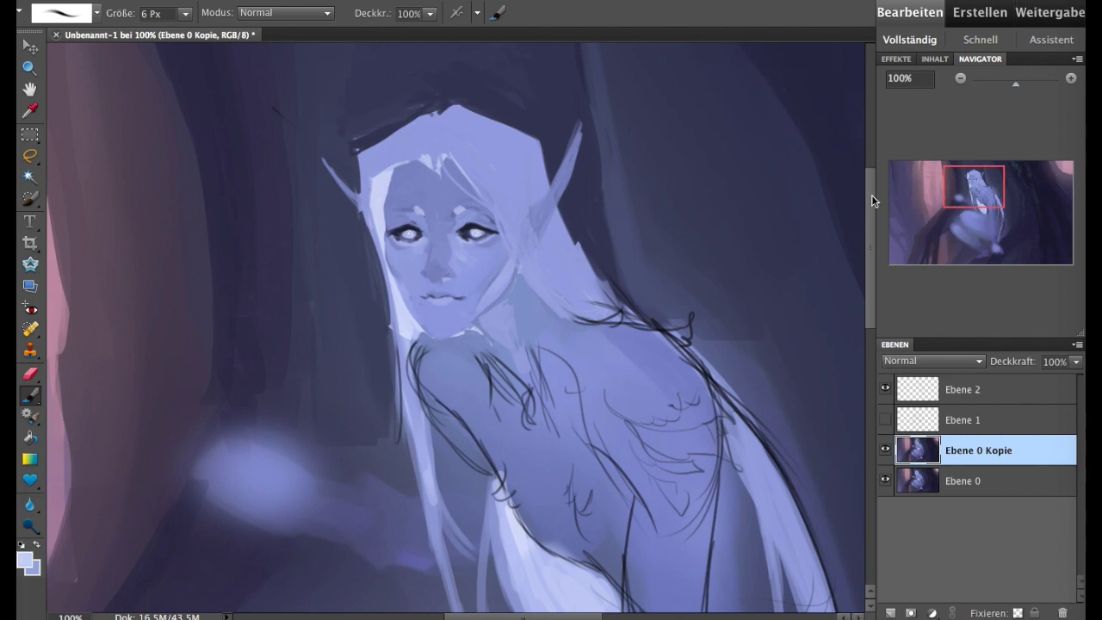
mouse_move(973, 185)
left_mouse_down()
mouse_move(976, 216)
mouse_move(964, 108)
left_mouse_up()
left_click(959, 79)
- Show Ebene 1 again and draw black lines down the lower legs
key("alt+bracketright")
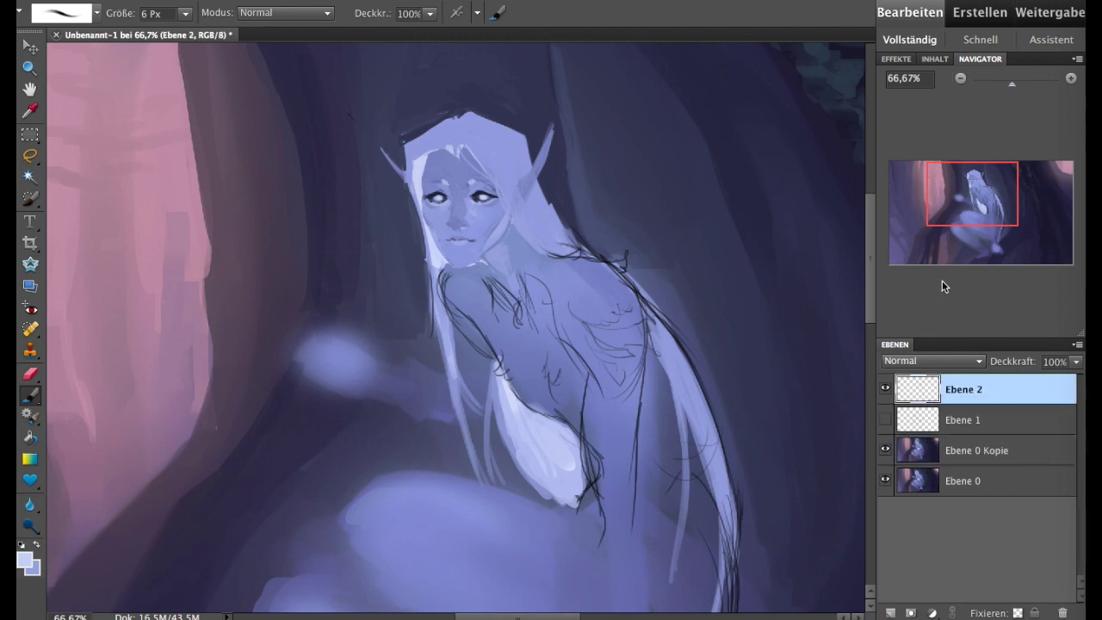
scroll(456, 344, "down", 3)
left_click(885, 419)
left_click(25, 560)
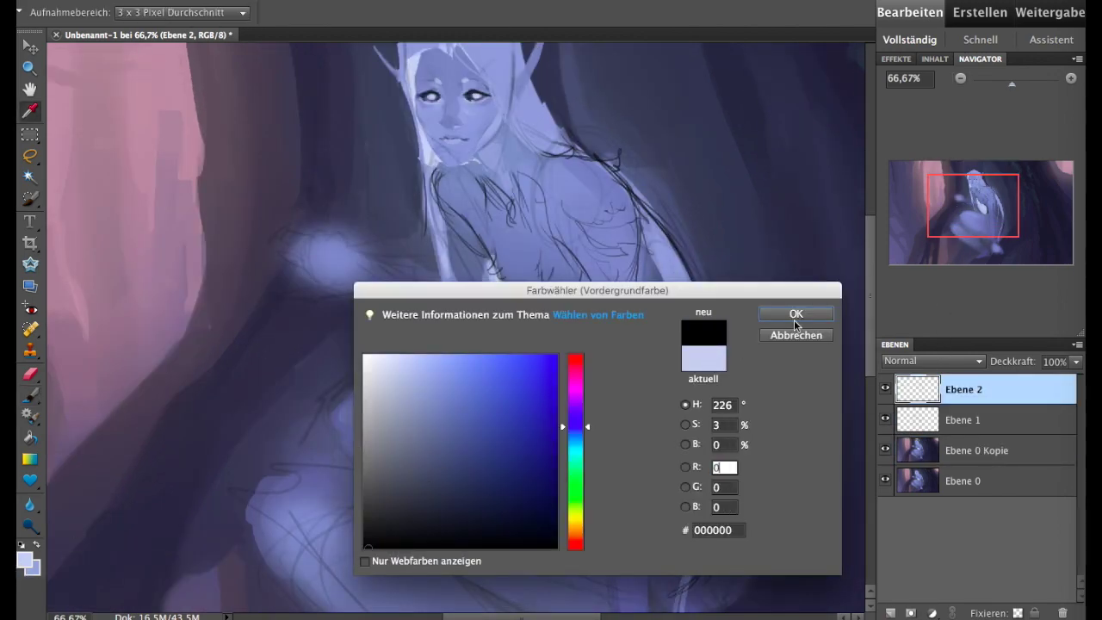
left_click(794, 322)
key("b")
scroll(456, 344, "down", 3)
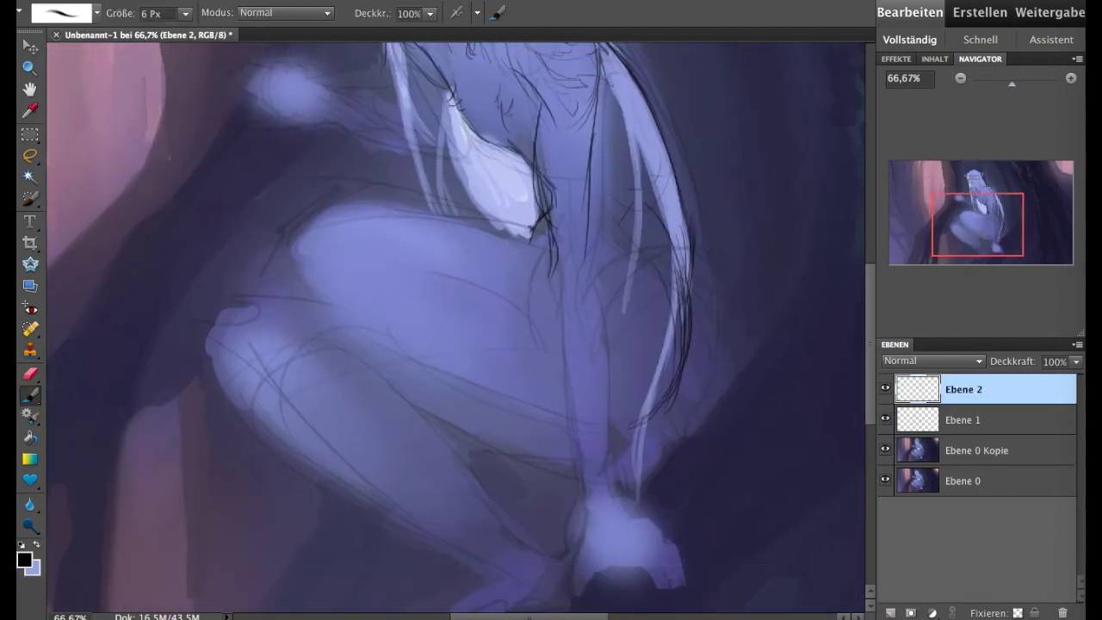
left_click_drag(549, 258, 568, 424)
left_click_drag(590, 244, 597, 460)
left_click_drag(594, 375, 600, 468)
mouse_move(565, 396)
left_mouse_down()
mouse_move(566, 476)
mouse_move(589, 511)
mouse_move(642, 494)
left_mouse_up()
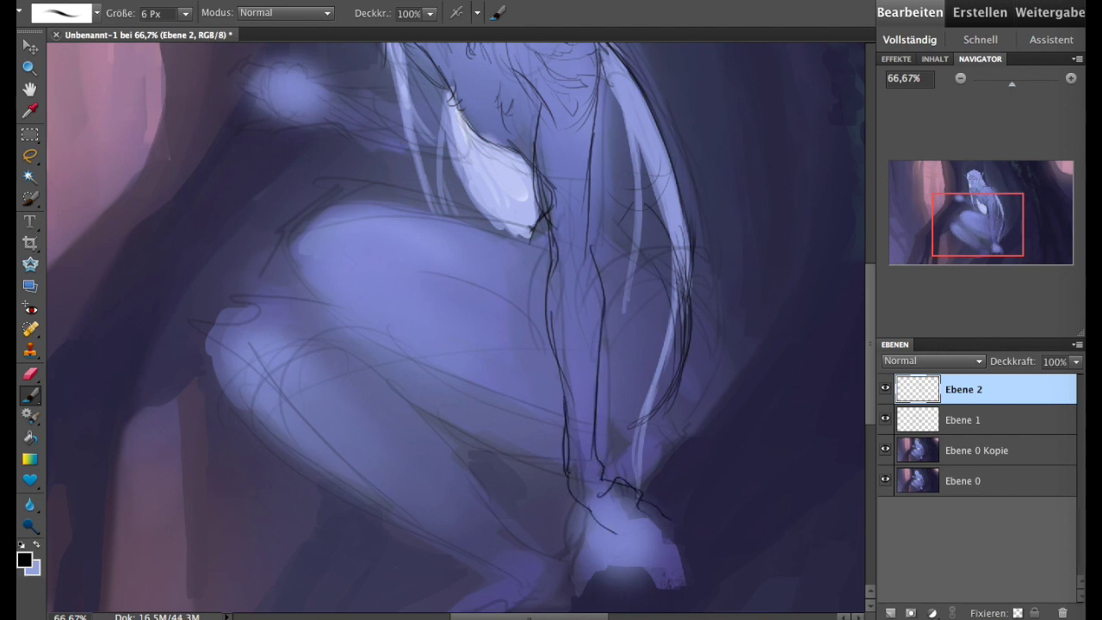
- Add a thin dark line at the foot, then erase and redraw the foot's line art
scroll(456, 327, "down", 4)
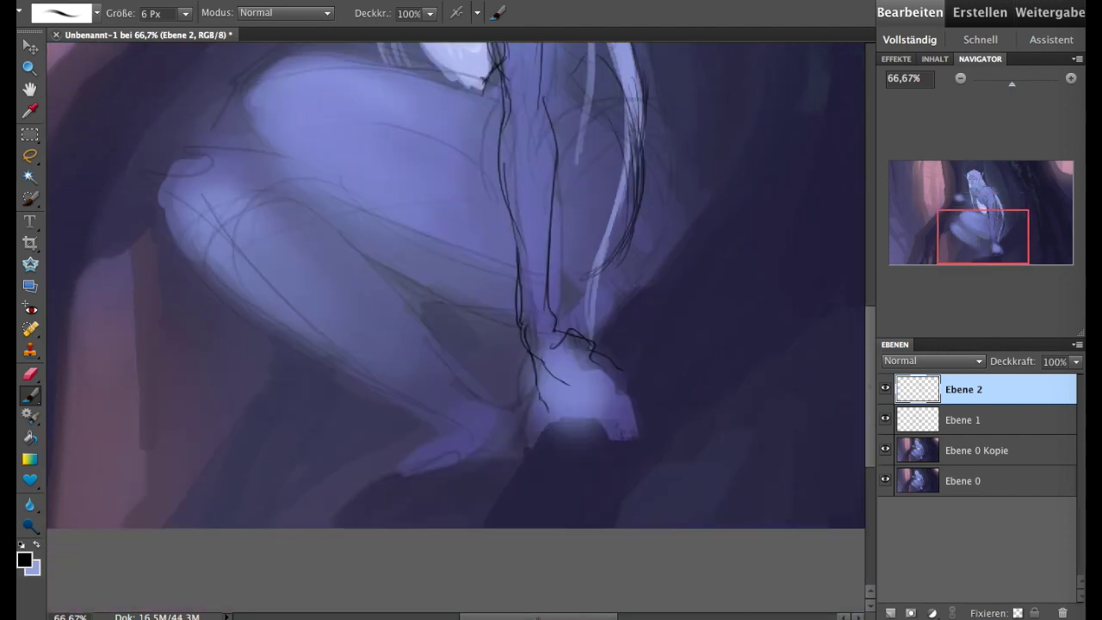
left_click_drag(554, 379, 676, 436)
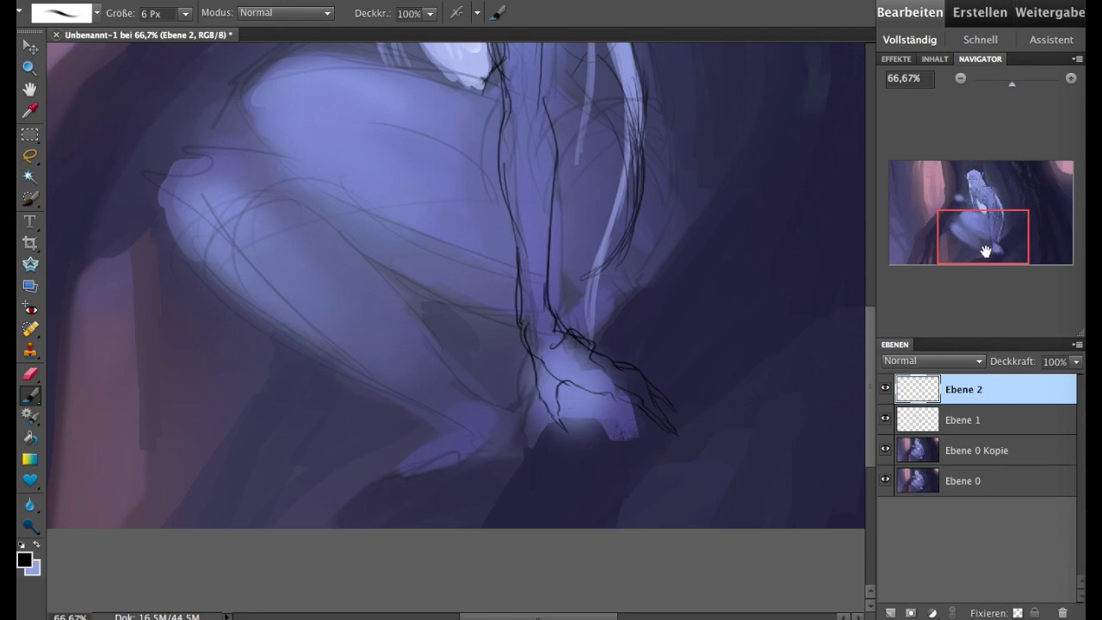
left_click_drag(984, 247, 986, 247)
left_click(34, 138)
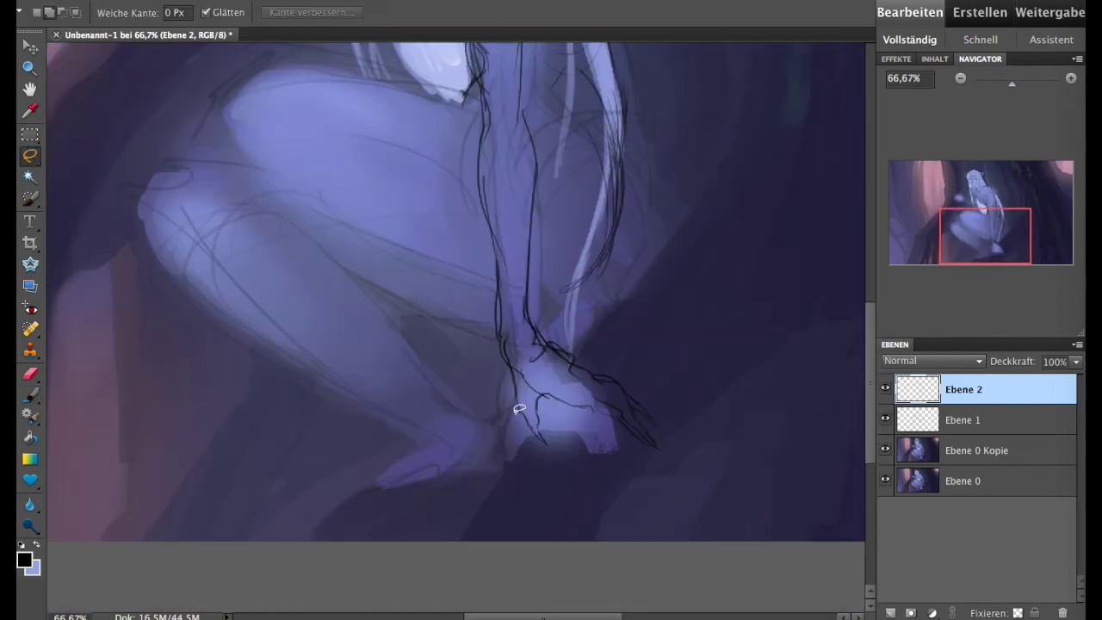
left_click(35, 377)
left_click_drag(534, 405, 547, 439)
key("b")
left_click_drag(521, 401, 569, 427)
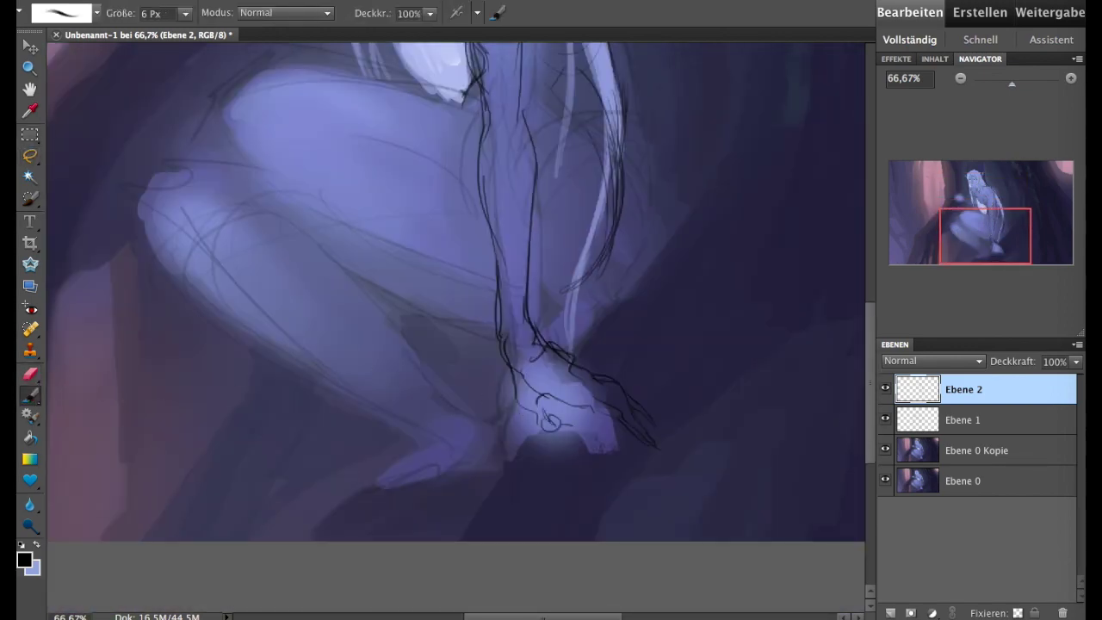
- Lasso the foot line art, shrink it to about 91.5%, rotate it into place and deselect
left_click(30, 158)
left_click_drag(507, 392, 506, 398)
key("ctrl+t")
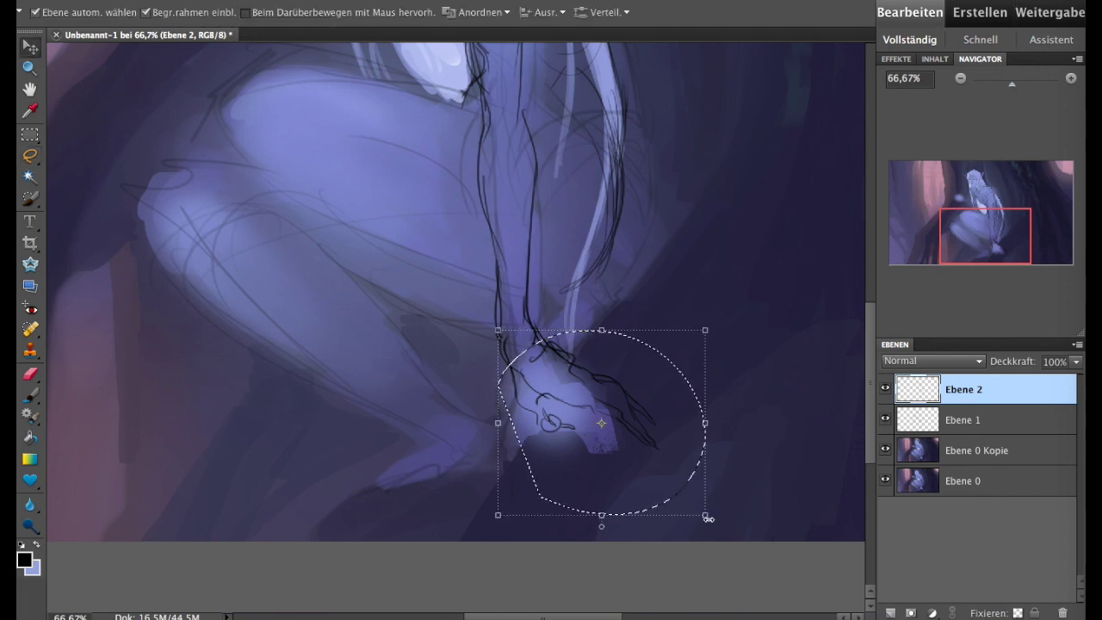
mouse_move(704, 515)
left_mouse_down()
mouse_move(686, 498)
mouse_move(694, 514)
mouse_move(644, 509)
left_mouse_up()
key("Return")
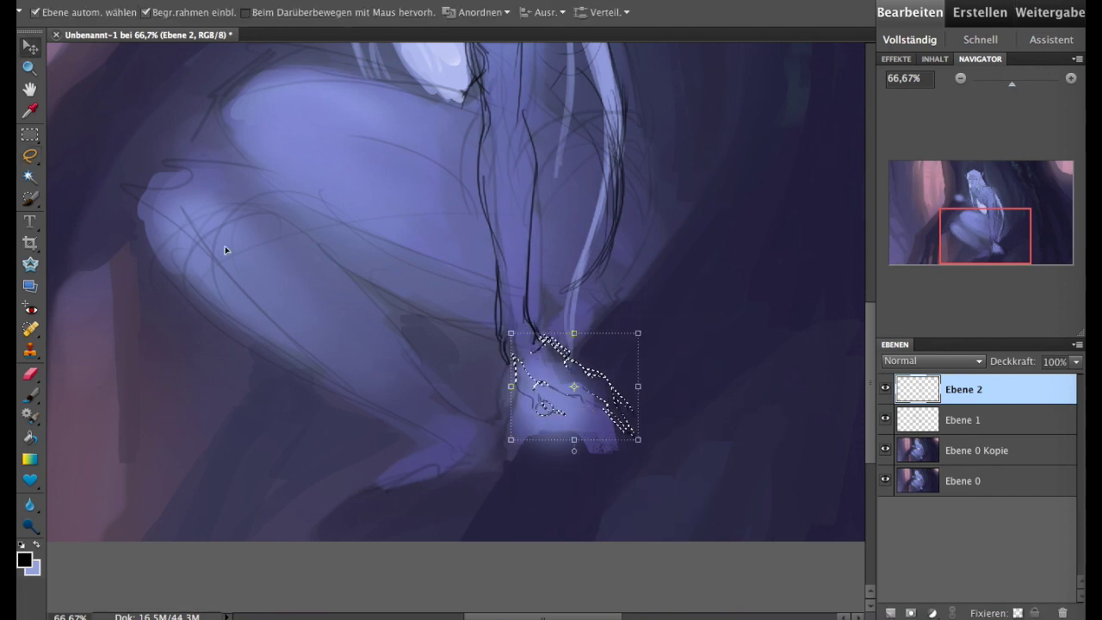
key("ctrl+d")
key("m")
left_click_drag(985, 251, 947, 200)
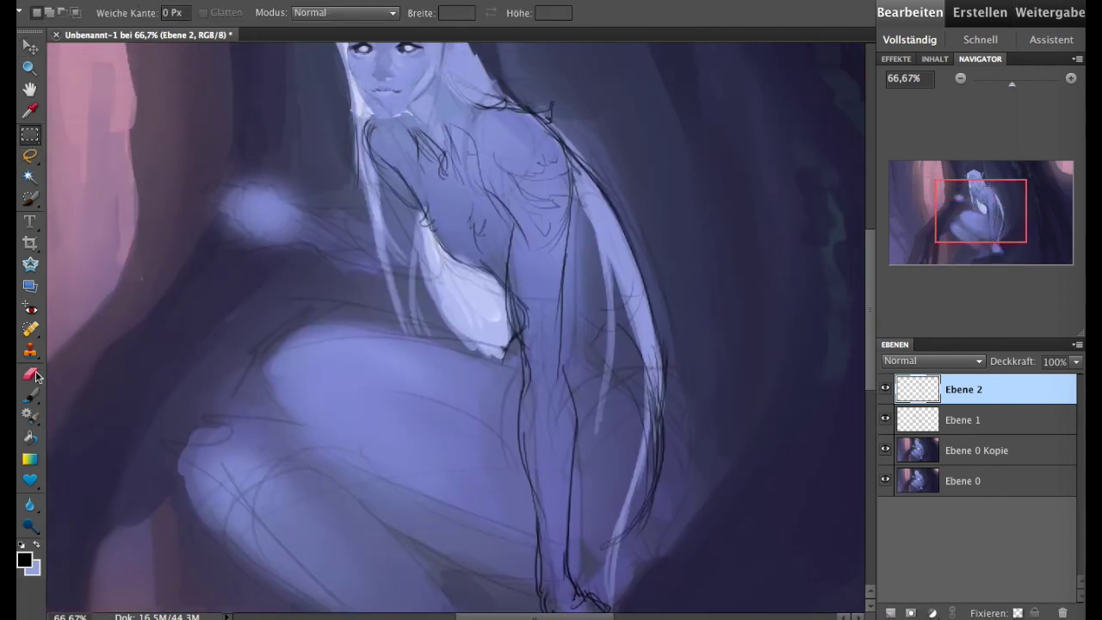
- Sketch dark lines along the figure's right side and near the arm
key("b")
key("e")
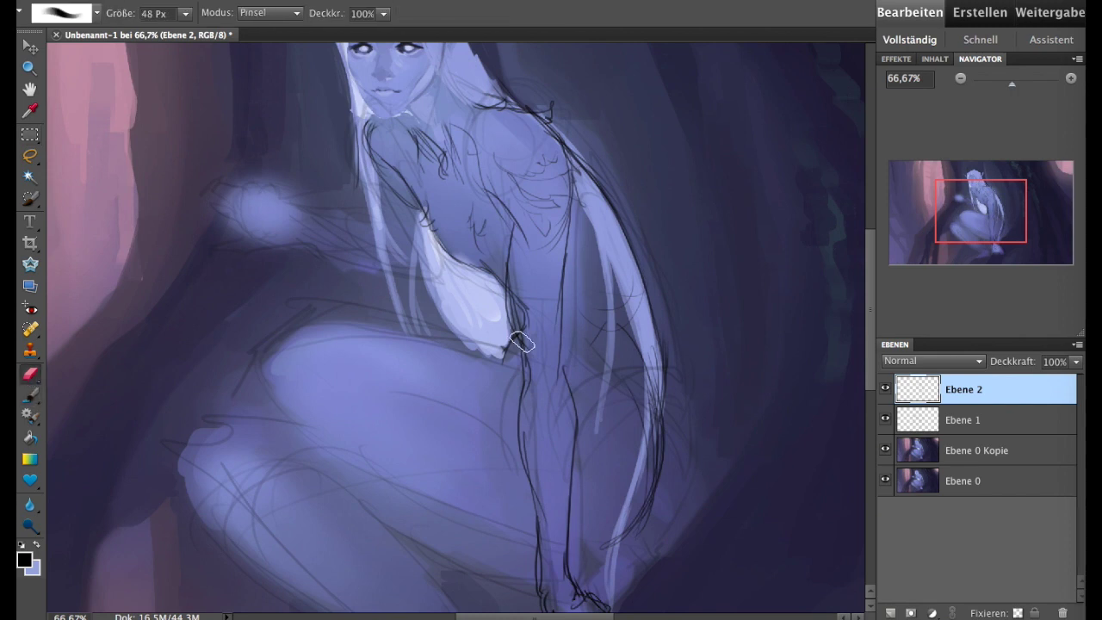
left_click(30, 395)
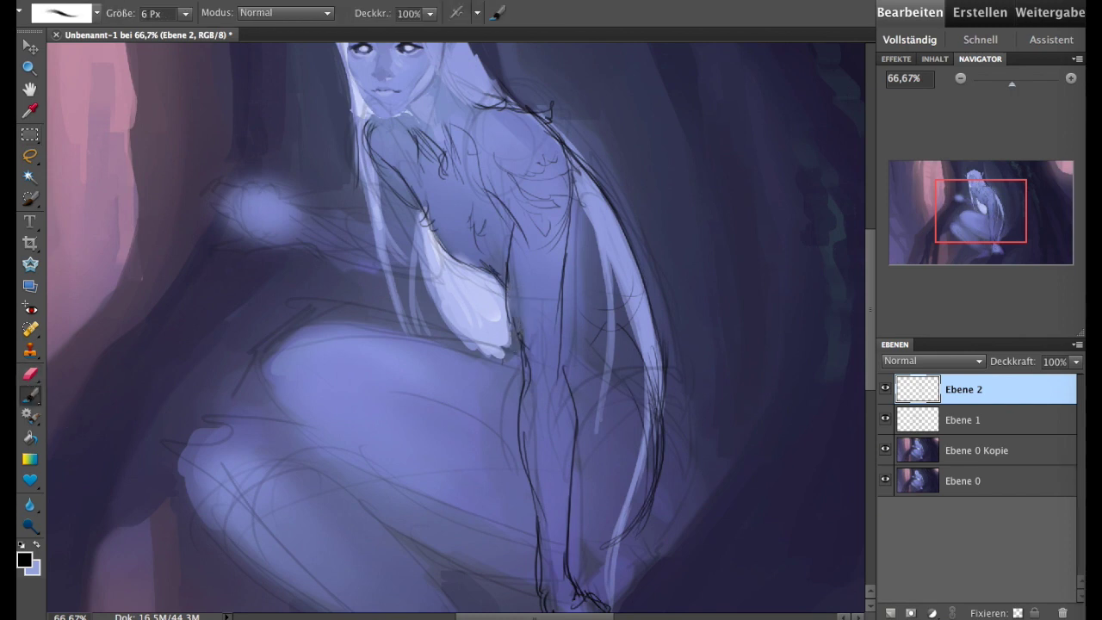
mouse_move(602, 376)
left_mouse_down()
mouse_move(577, 425)
mouse_move(648, 432)
left_mouse_up()
left_click_drag(589, 335, 582, 391)
mouse_move(520, 371)
left_mouse_down()
mouse_move(506, 394)
mouse_move(267, 358)
left_mouse_up()
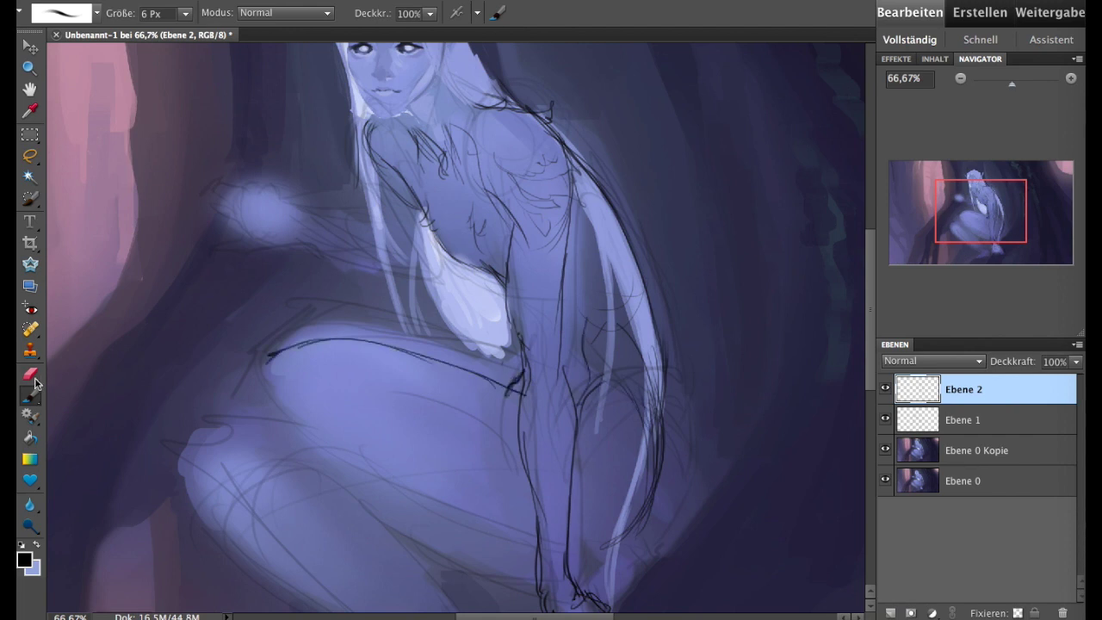
- Outline the thigh down to the knee and add curved and diagonal thigh strokes
scroll(456, 327, "down", 3)
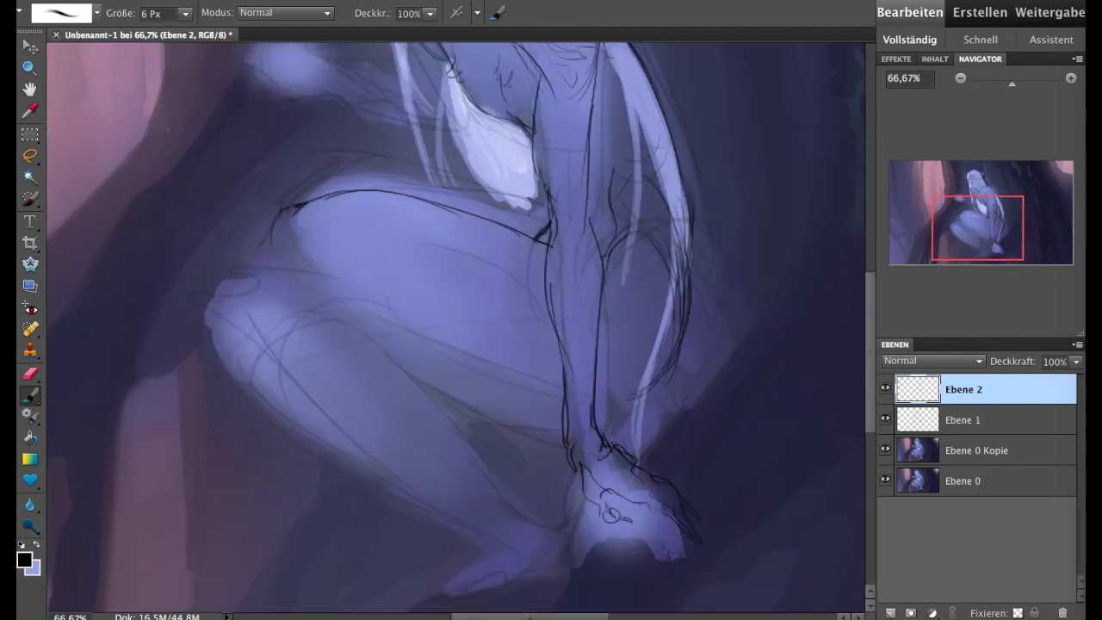
left_click_drag(288, 215, 272, 272)
left_click_drag(334, 248, 560, 383)
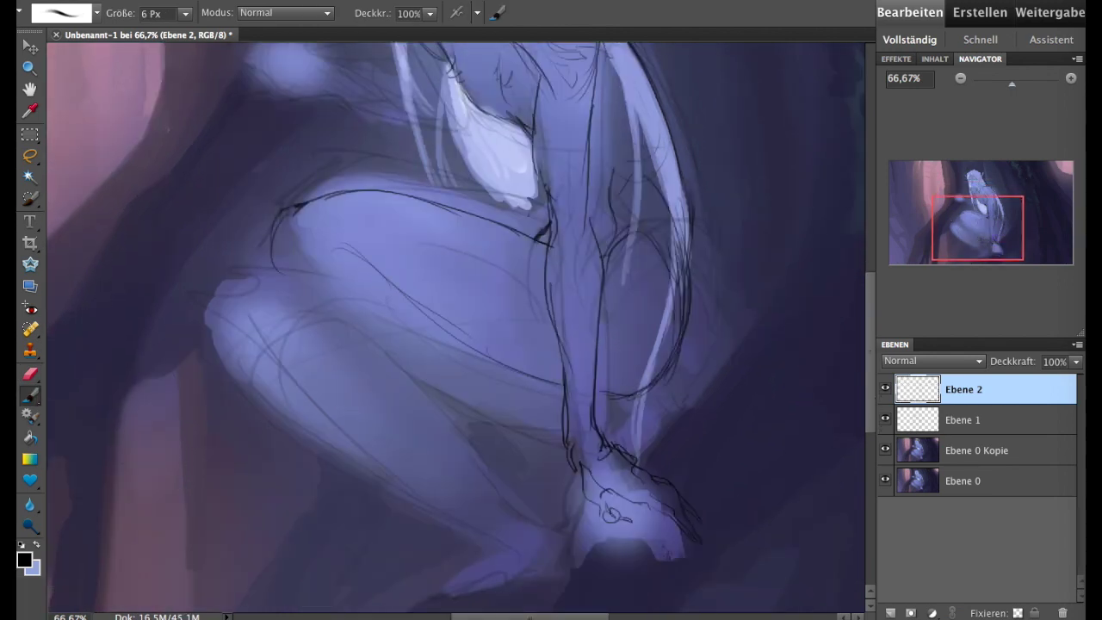
left_click_drag(404, 298, 322, 247)
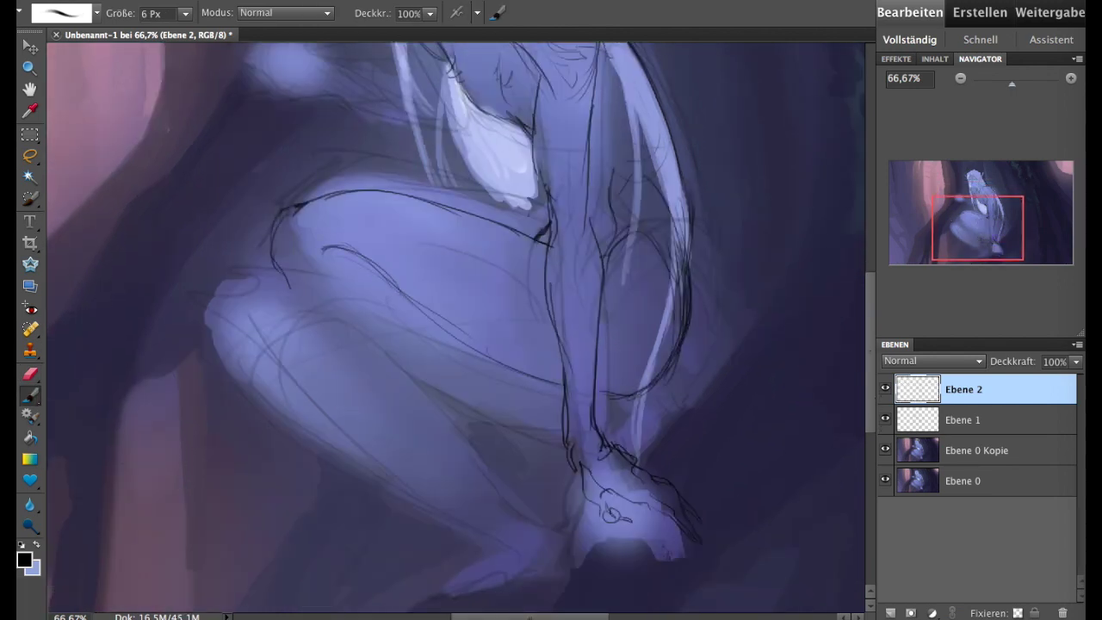
mouse_move(293, 292)
left_mouse_down()
mouse_move(367, 368)
mouse_move(410, 386)
left_mouse_up()
left_click_drag(318, 308, 420, 384)
left_click_drag(321, 327, 401, 372)
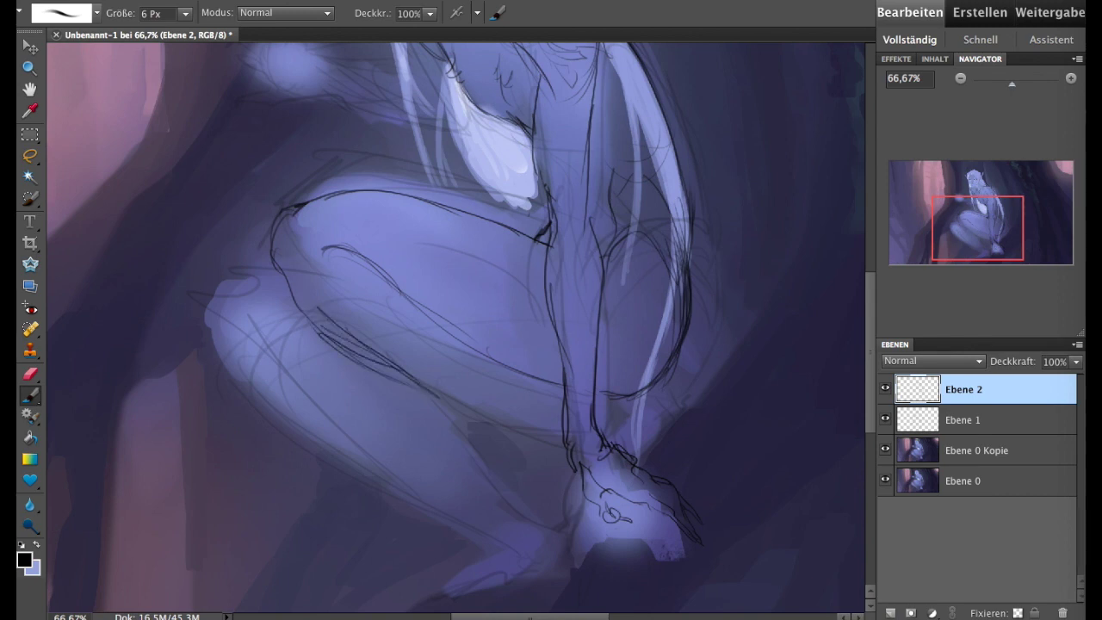
key("e")
key("b")
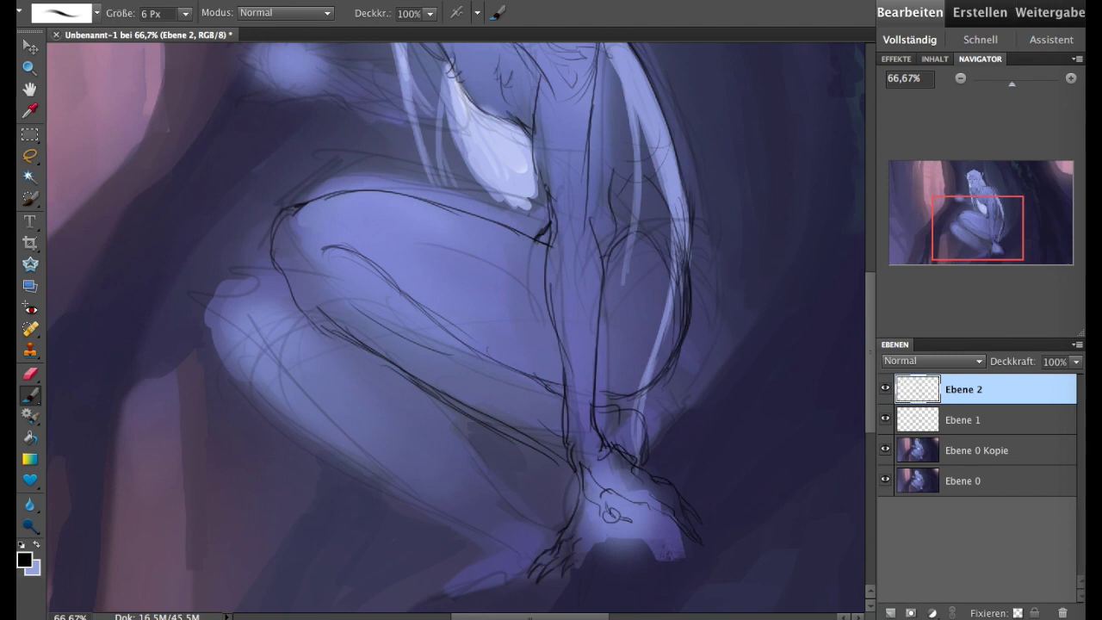
- Sketch the ankle line, redraw the knee outline and add lower thigh and leg strokes
left_click_drag(988, 223, 983, 232)
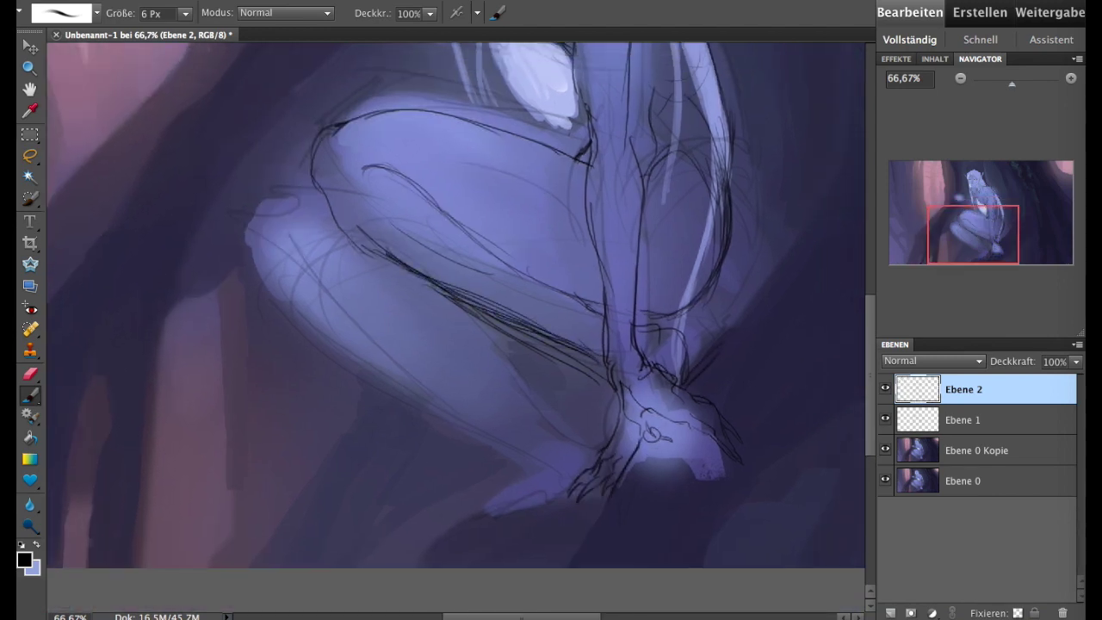
key("e")
mouse_move(978, 250)
left_mouse_down()
mouse_move(988, 215)
mouse_move(990, 237)
left_mouse_up()
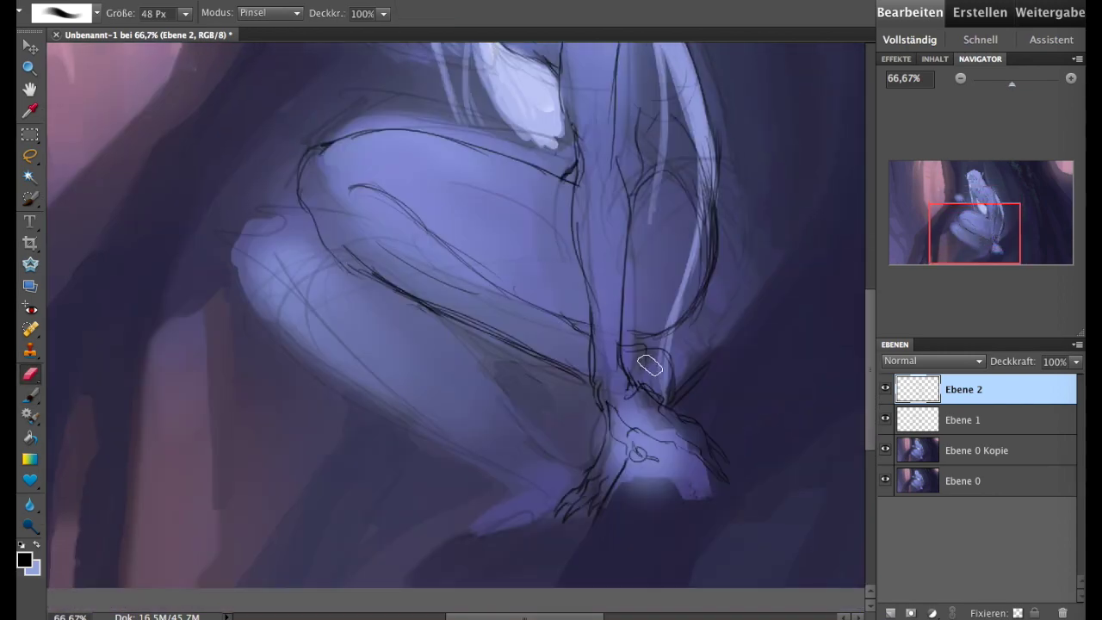
left_click(31, 395)
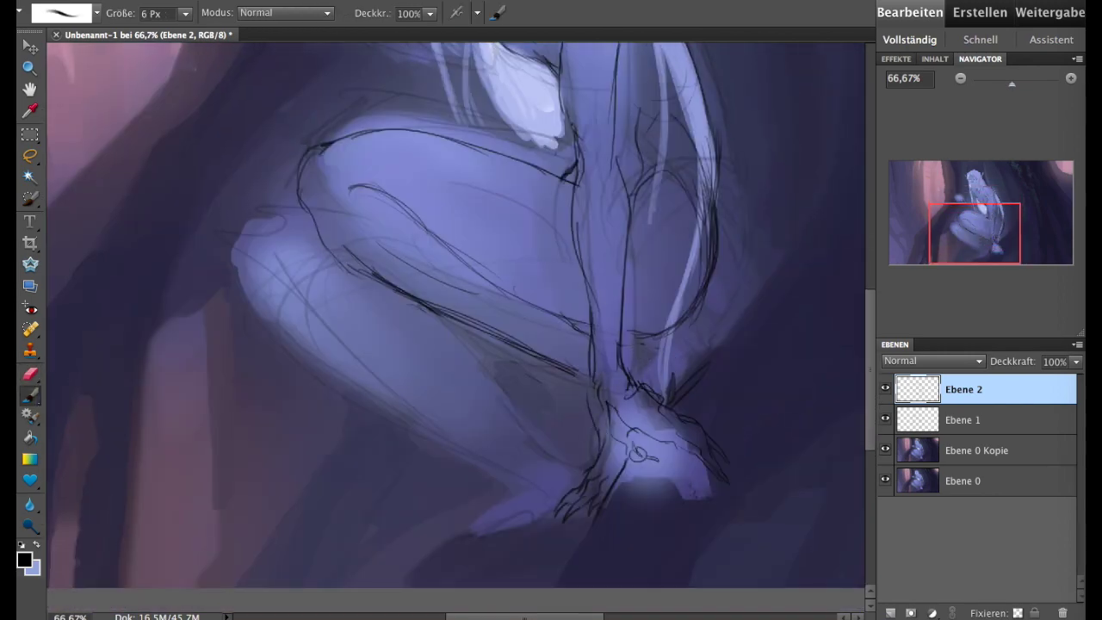
mouse_move(646, 374)
left_mouse_down()
mouse_move(614, 335)
mouse_move(565, 351)
left_mouse_up()
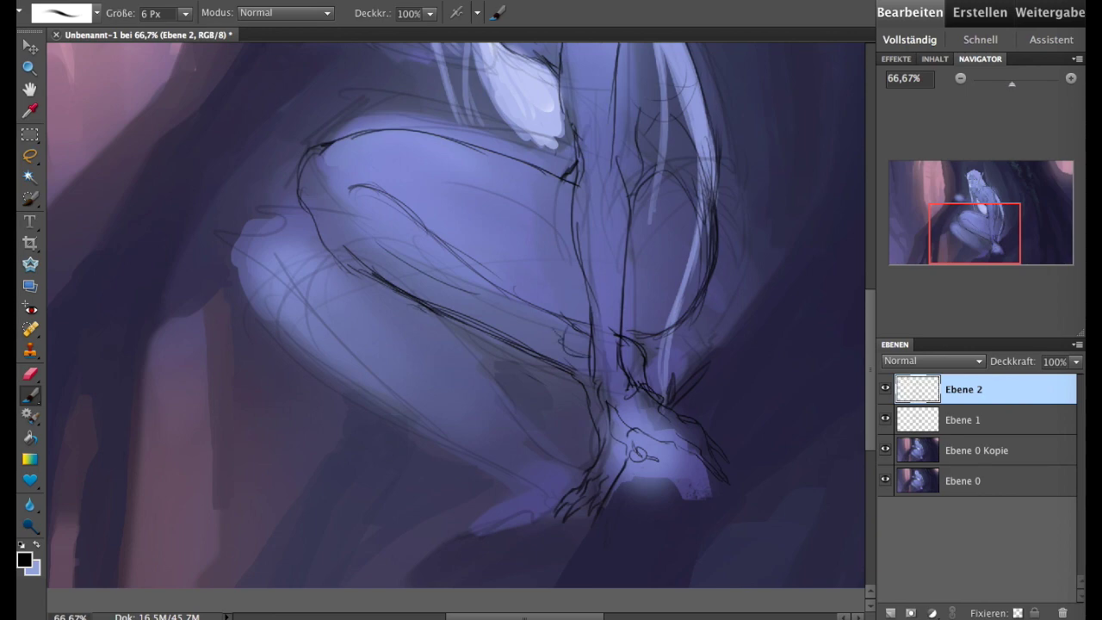
left_click_drag(965, 240, 963, 236)
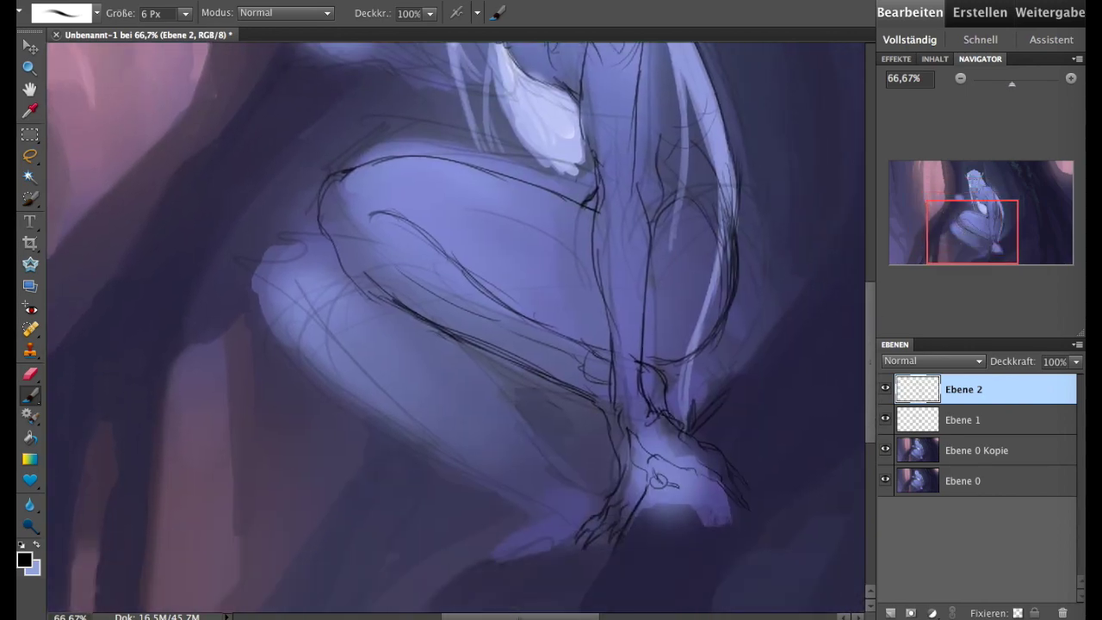
mouse_move(334, 243)
left_mouse_down()
mouse_move(295, 269)
mouse_move(292, 312)
mouse_move(293, 294)
left_mouse_up()
left_click_drag(325, 341, 453, 435)
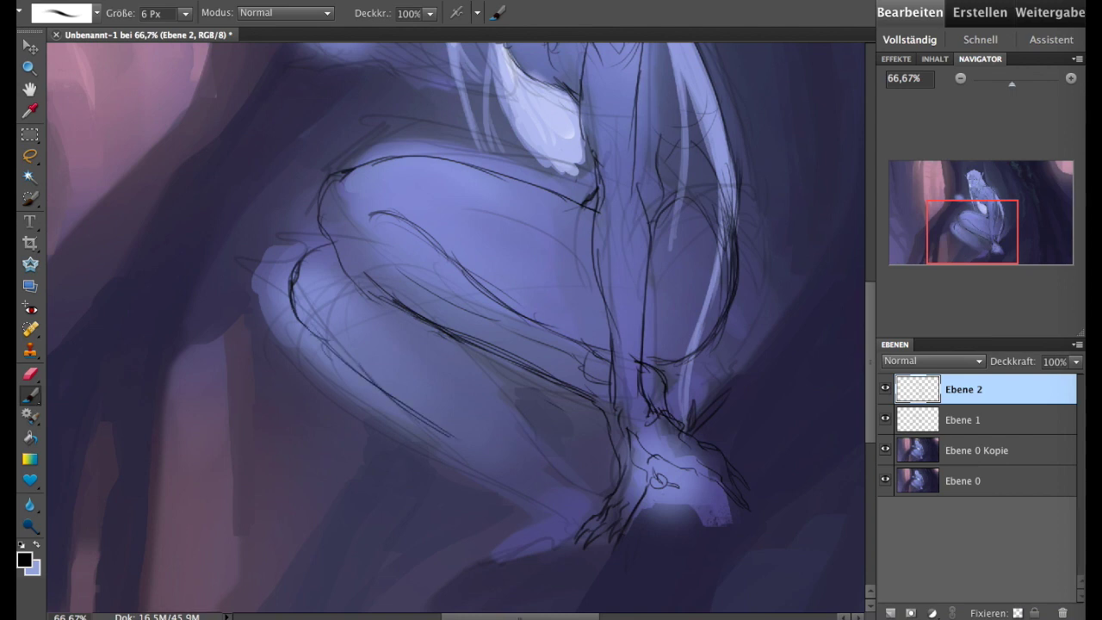
mouse_move(403, 410)
left_mouse_down()
mouse_move(558, 497)
mouse_move(542, 489)
left_mouse_up()
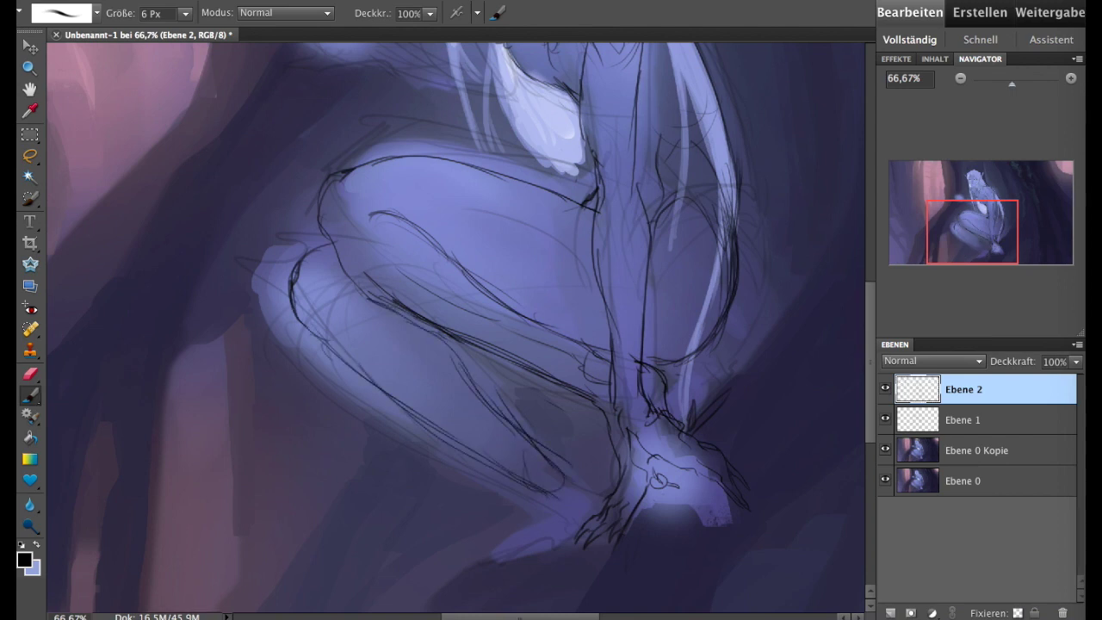
mouse_move(526, 489)
left_mouse_down()
mouse_move(537, 587)
mouse_move(648, 397)
left_mouse_up()
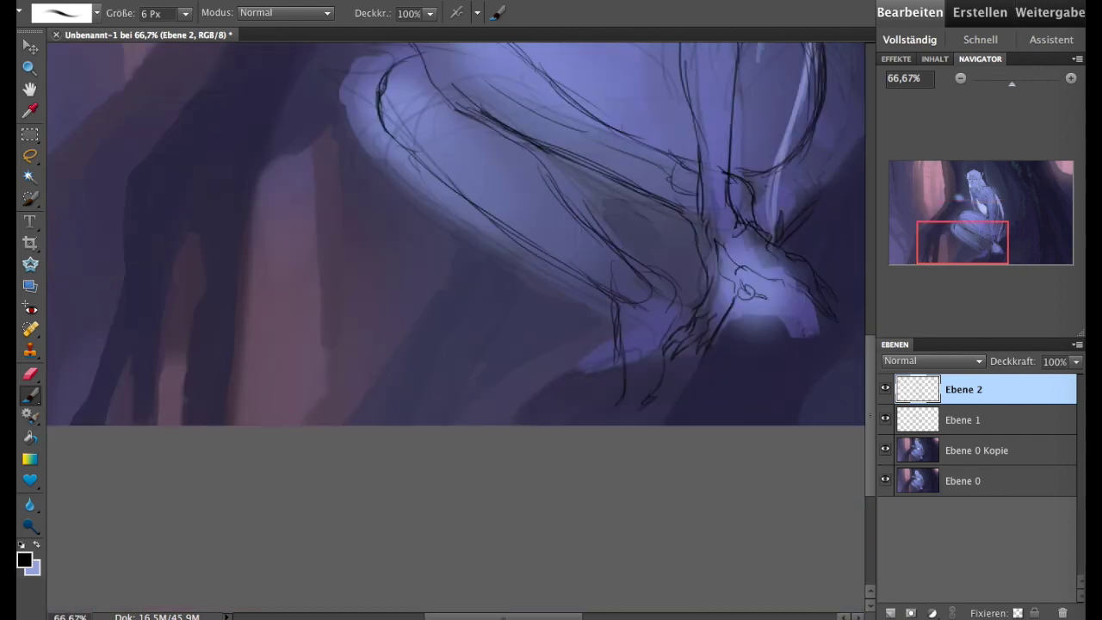
- Add short sketch strokes around the foot, upper thigh and lower leg
left_click_drag(979, 264, 988, 236)
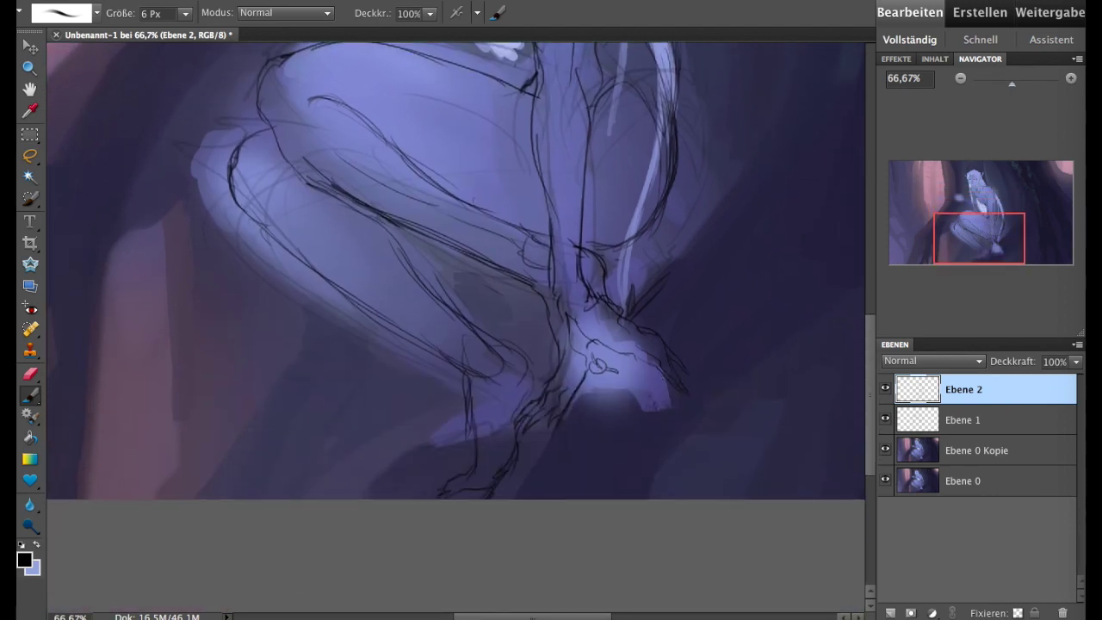
mouse_move(531, 351)
left_mouse_down()
mouse_move(533, 370)
mouse_move(490, 350)
mouse_move(482, 363)
left_mouse_up()
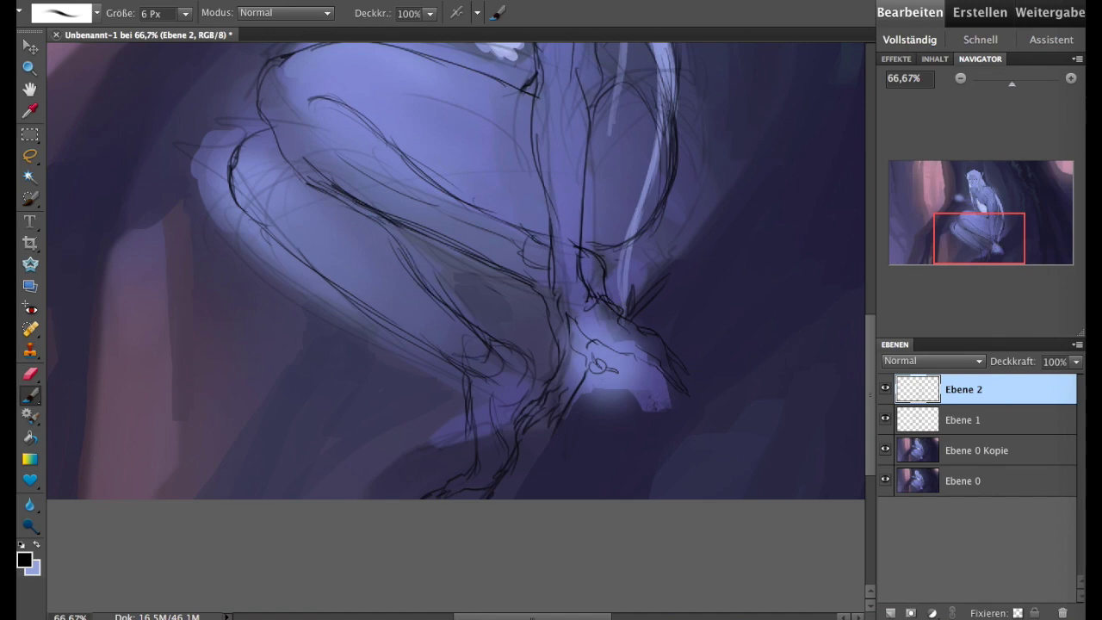
left_click_drag(353, 208, 384, 217)
left_click_drag(987, 260, 990, 245)
left_click_drag(352, 400, 390, 410)
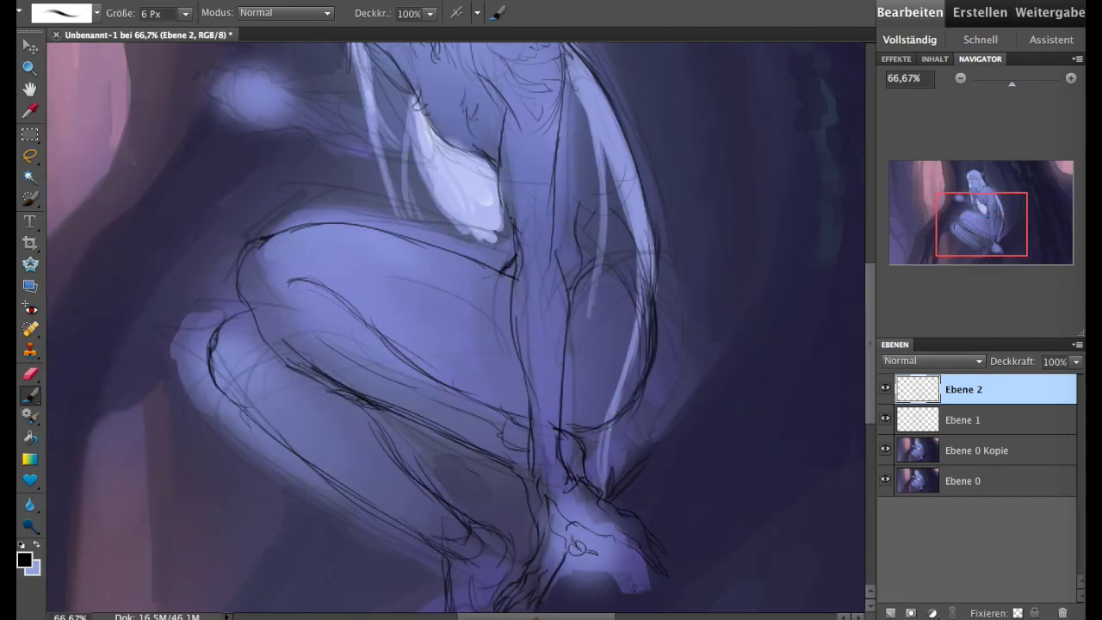
left_click_drag(247, 415, 292, 451)
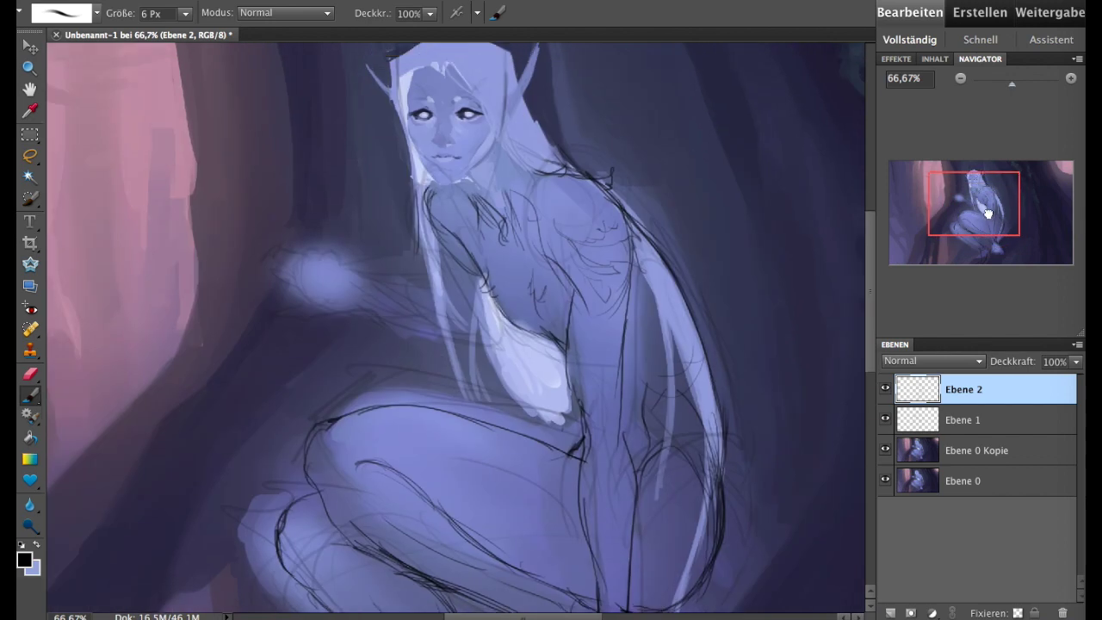
left_click_drag(998, 242, 988, 217)
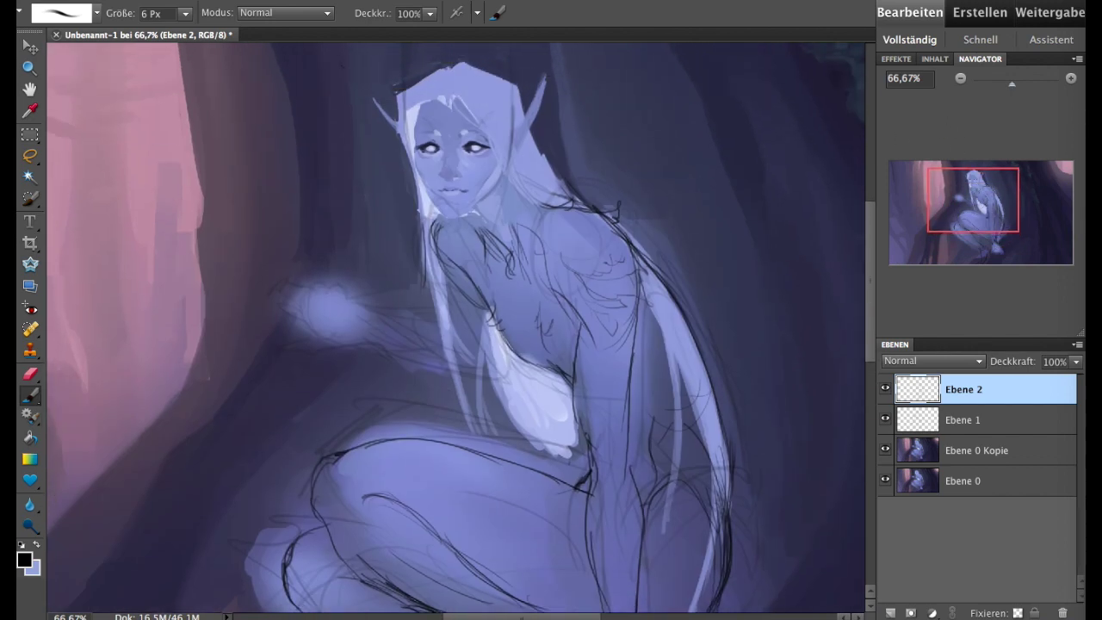
- Sketch dark lines over the torso and arm and the fingers of the raised hand
mouse_move(460, 288)
left_mouse_down()
mouse_move(465, 374)
mouse_move(482, 403)
left_mouse_up()
left_click_drag(470, 360, 487, 405)
mouse_move(508, 356)
left_mouse_down()
mouse_move(502, 401)
mouse_move(389, 409)
left_mouse_up()
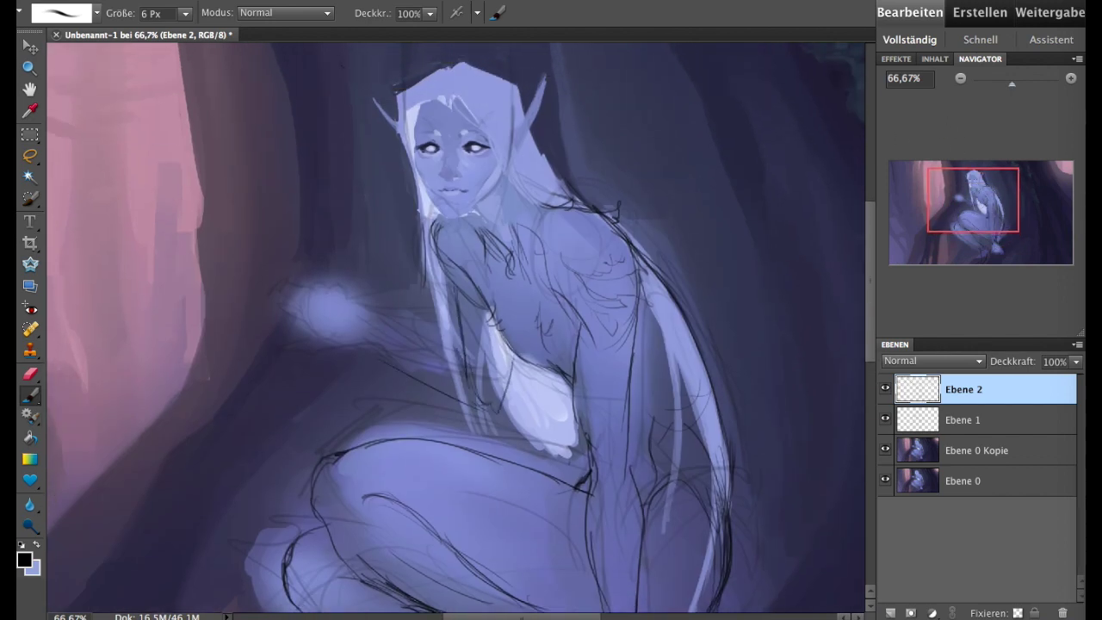
mouse_move(937, 215)
left_mouse_down()
mouse_move(937, 251)
mouse_move(904, 215)
left_mouse_up()
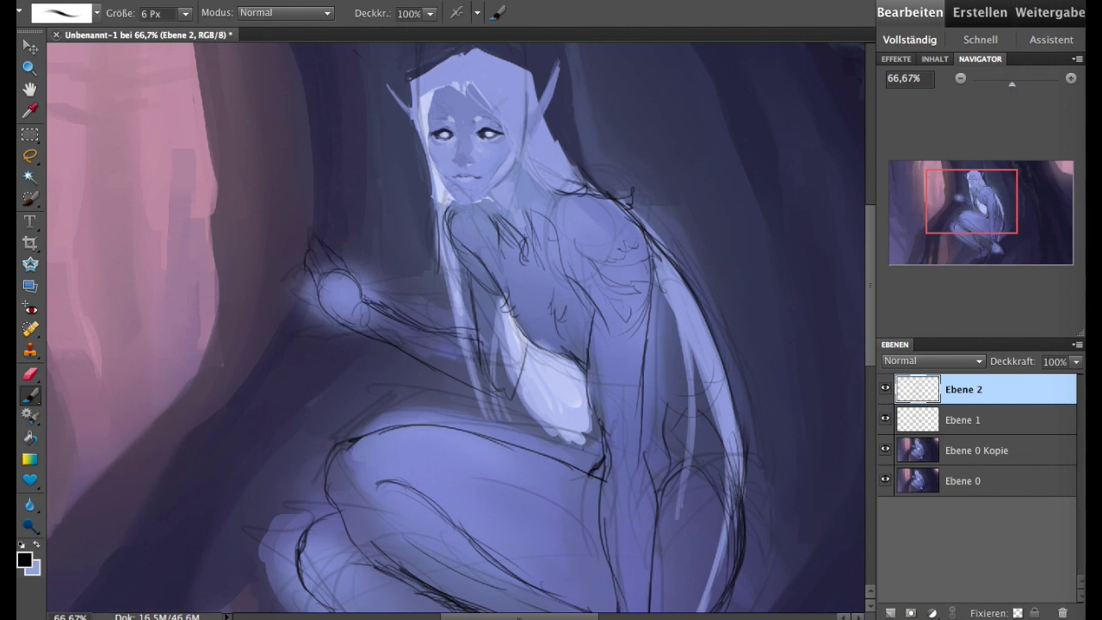
mouse_move(341, 327)
left_mouse_down()
mouse_move(289, 300)
mouse_move(301, 262)
mouse_move(364, 250)
left_mouse_up()
left_click(26, 376)
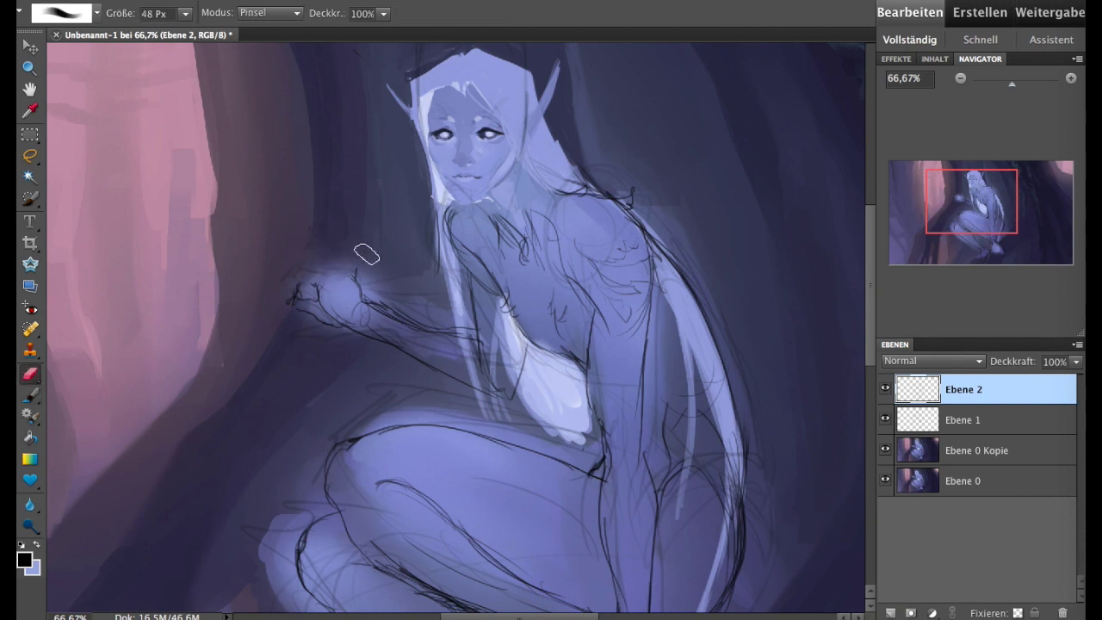
key("b")
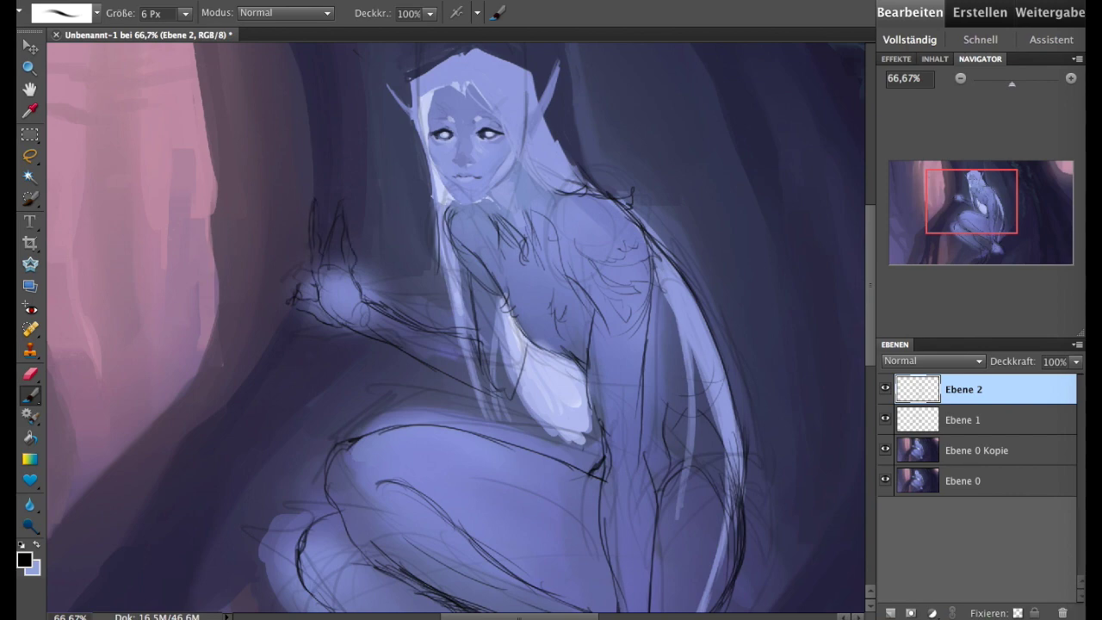
left_click_drag(956, 222, 947, 190)
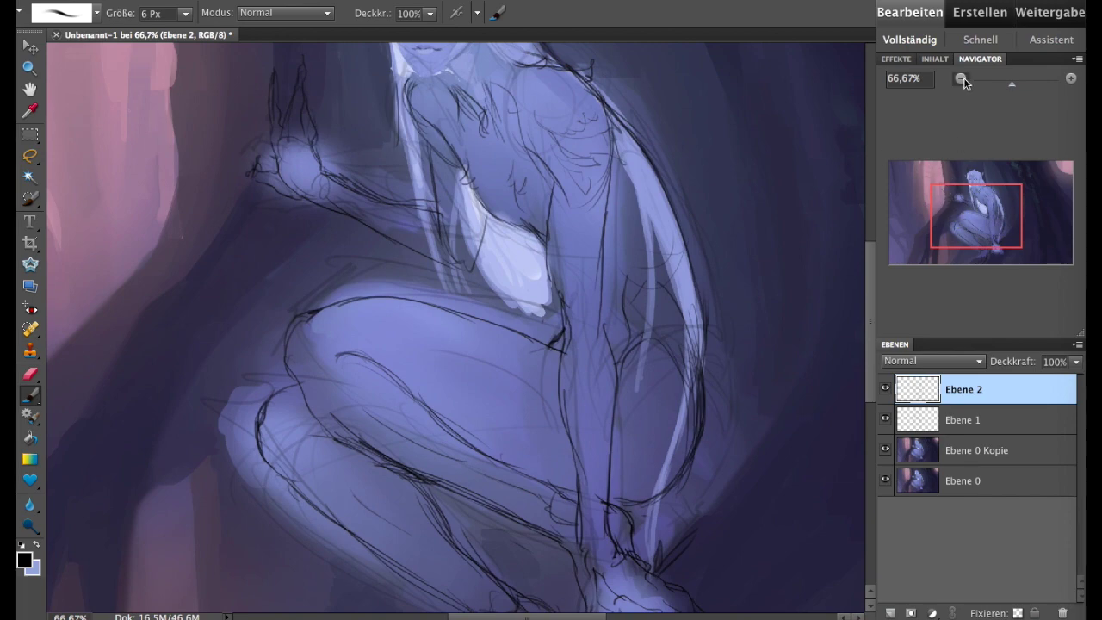
- Lasso the sketch strokes beside the elf's foot and scale them down to 92%
double_click(959, 77)
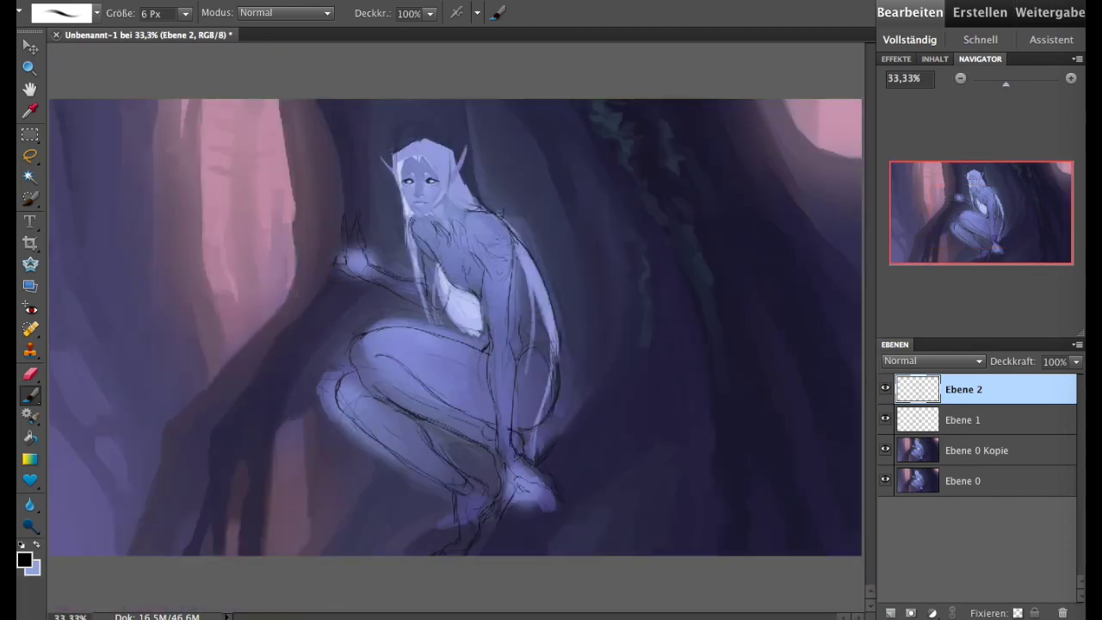
left_click(1070, 78)
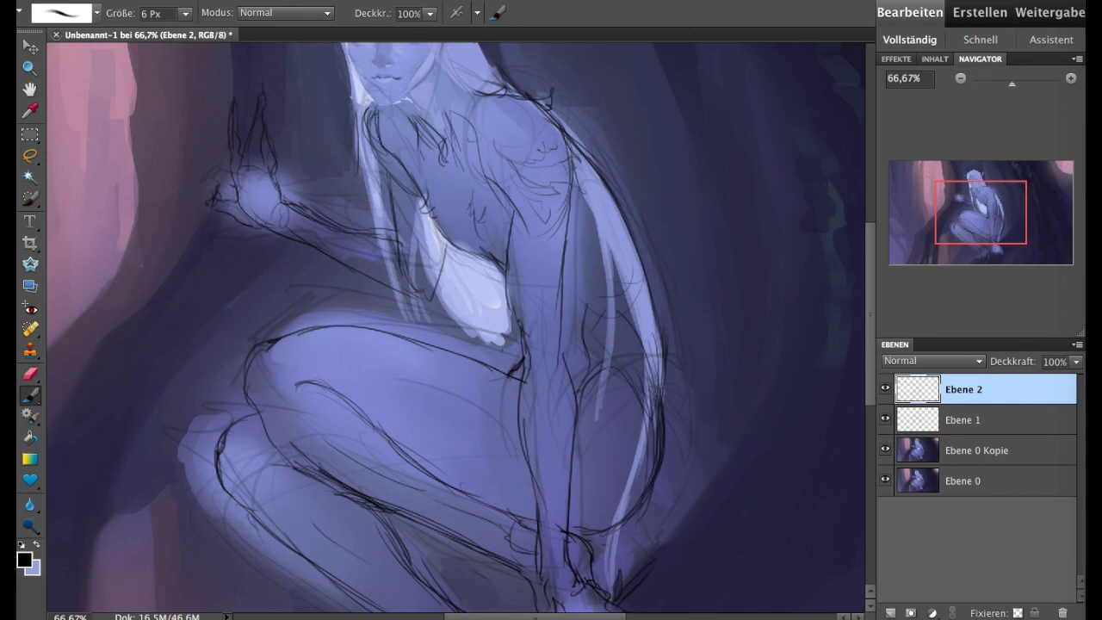
left_click_drag(954, 231, 964, 261)
key("l")
left_click_drag(535, 313, 542, 310)
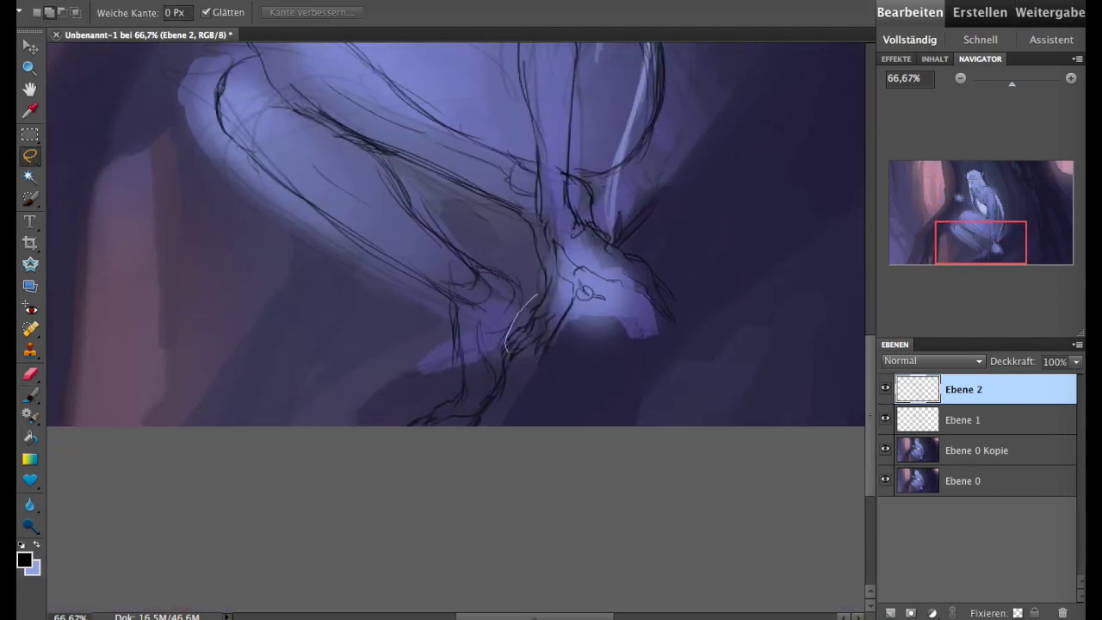
key("v")
left_click_drag(509, 354, 527, 367)
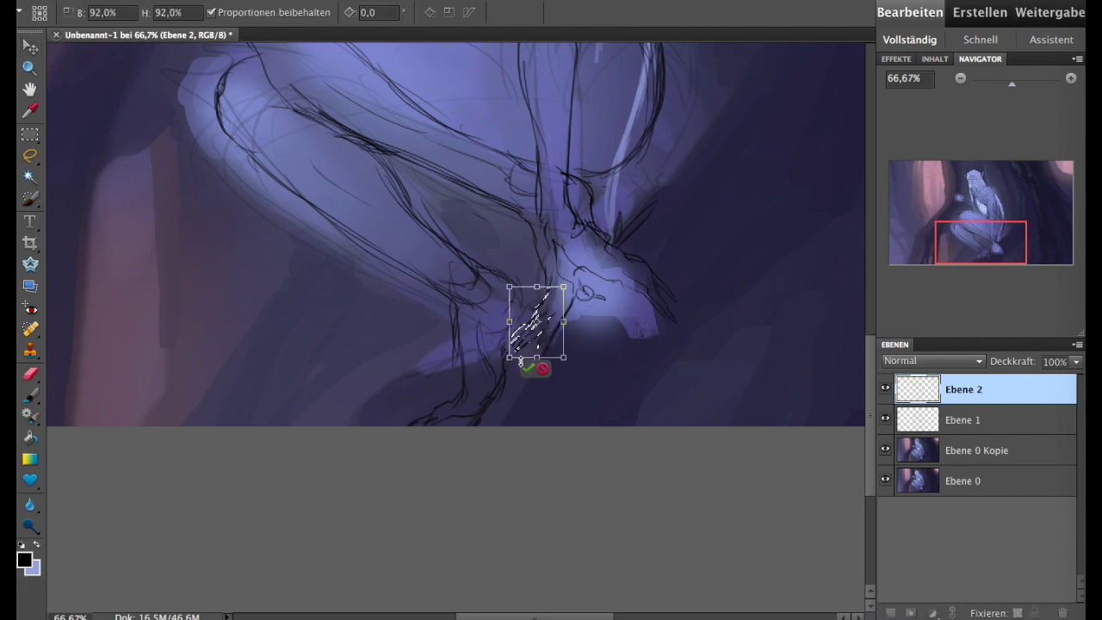
key("Return")
key("m")
key("ctrl+minus")
key("ctrl+minus")
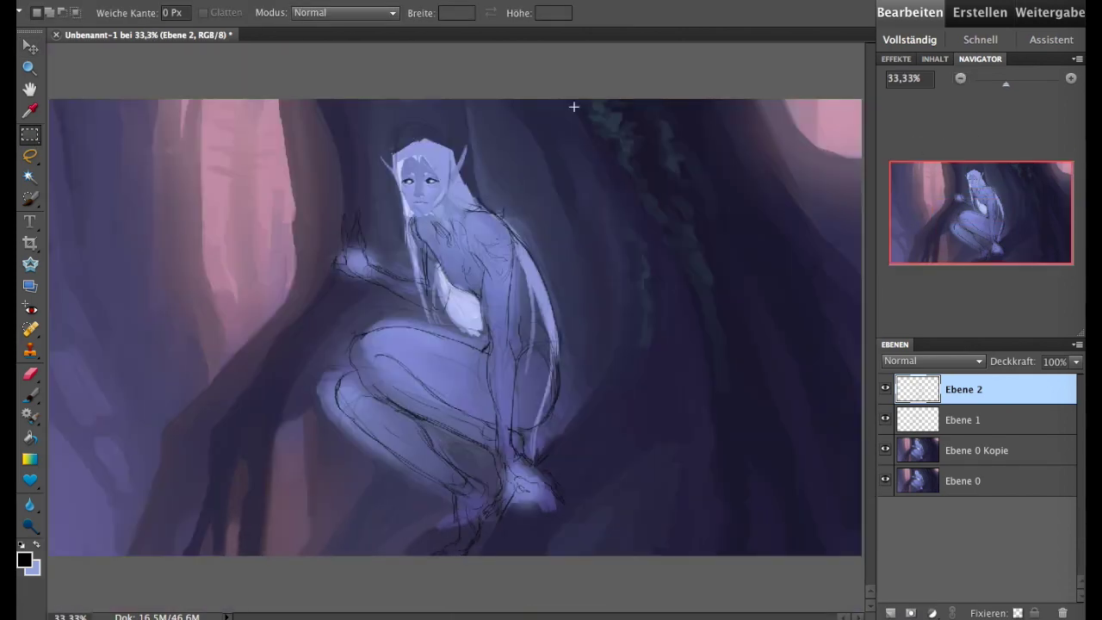
- Flip the whole painting horizontally and zoom in on the elf's face
left_click(656, 52)
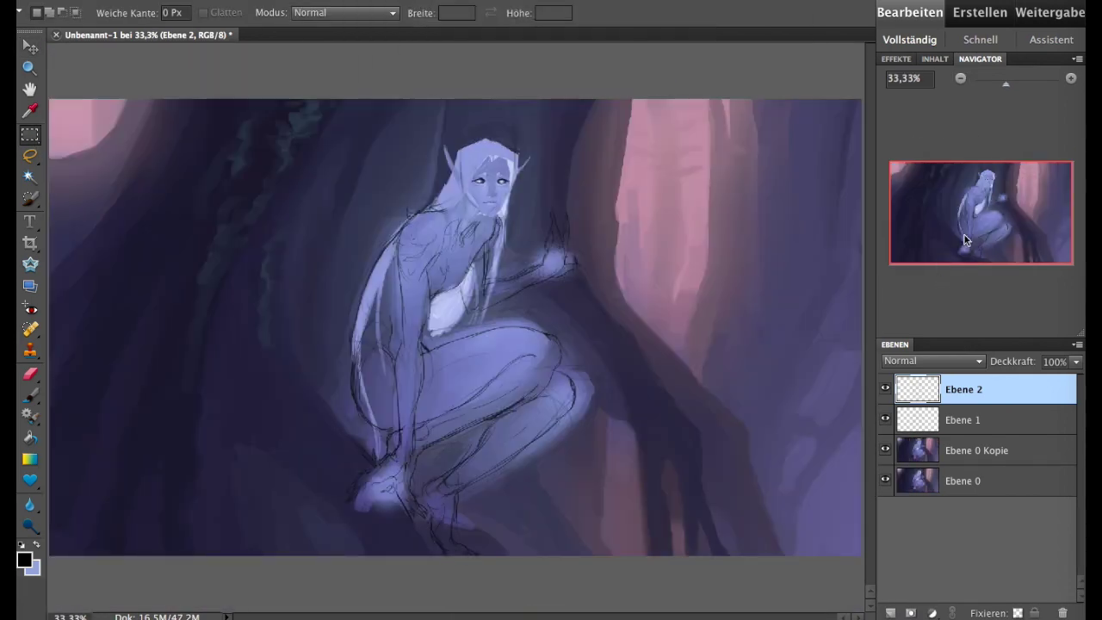
left_click(1070, 79)
left_click_drag(981, 220, 983, 193)
- On Ebene 0 Kopie, paint dark strokes beside the head with a 13 px brush
key("alt+bracketleft")
key("alt+bracketleft")
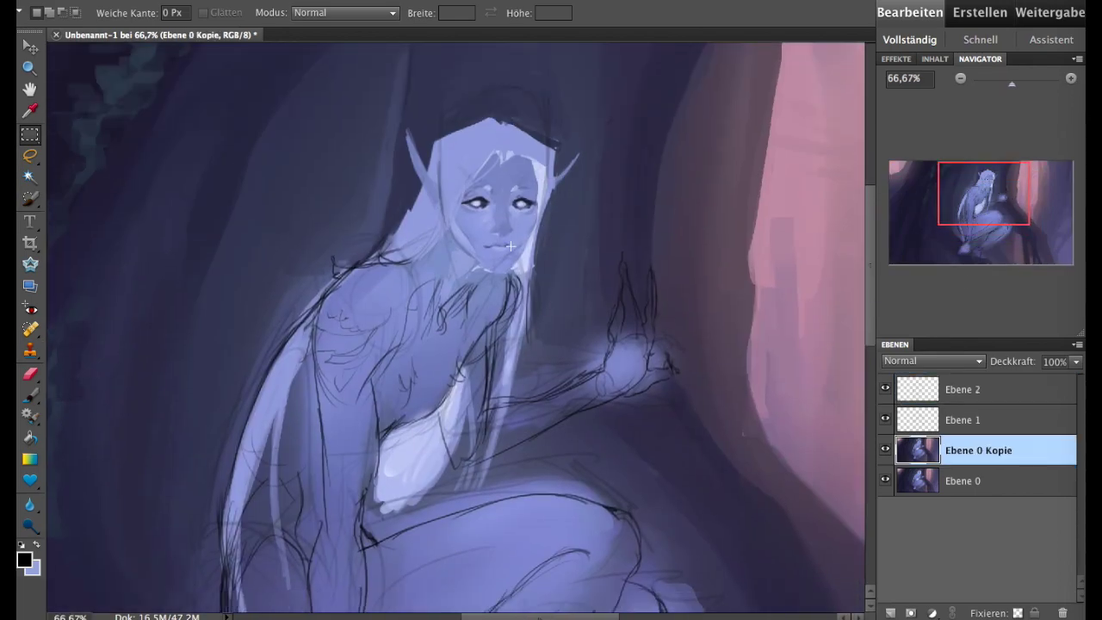
key("b")
left_click(184, 13)
left_click_drag(191, 32, 207, 33)
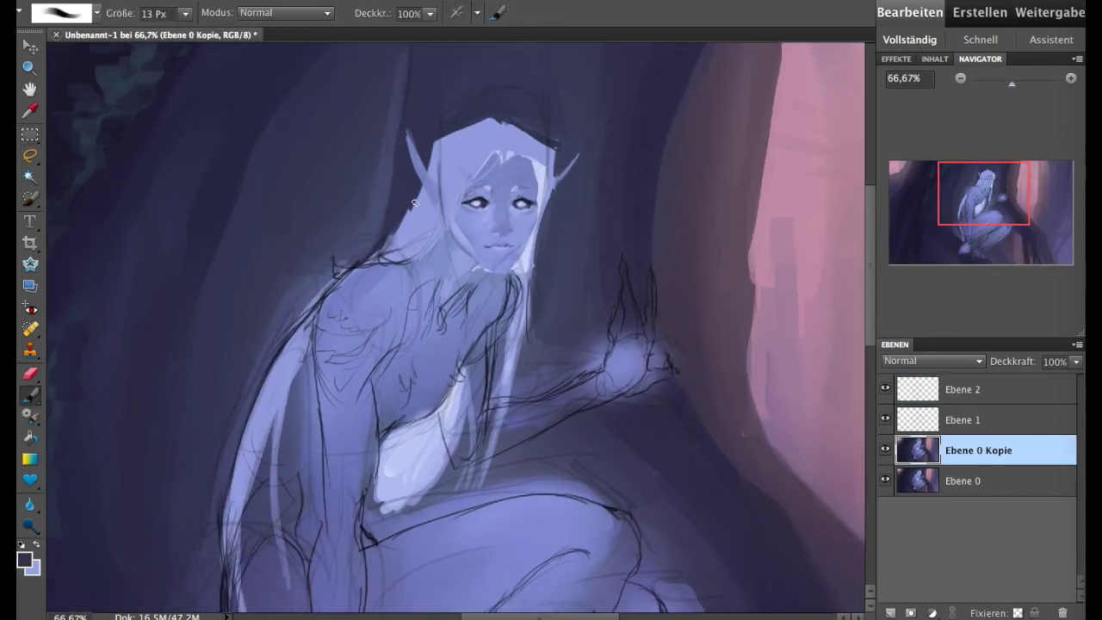
left_click_drag(416, 200, 402, 234)
left_click_drag(445, 126, 435, 172)
- Lighten the jaw, neck, hair strand and torso edge, and darken the chest
left_click(454, 164, "alt")
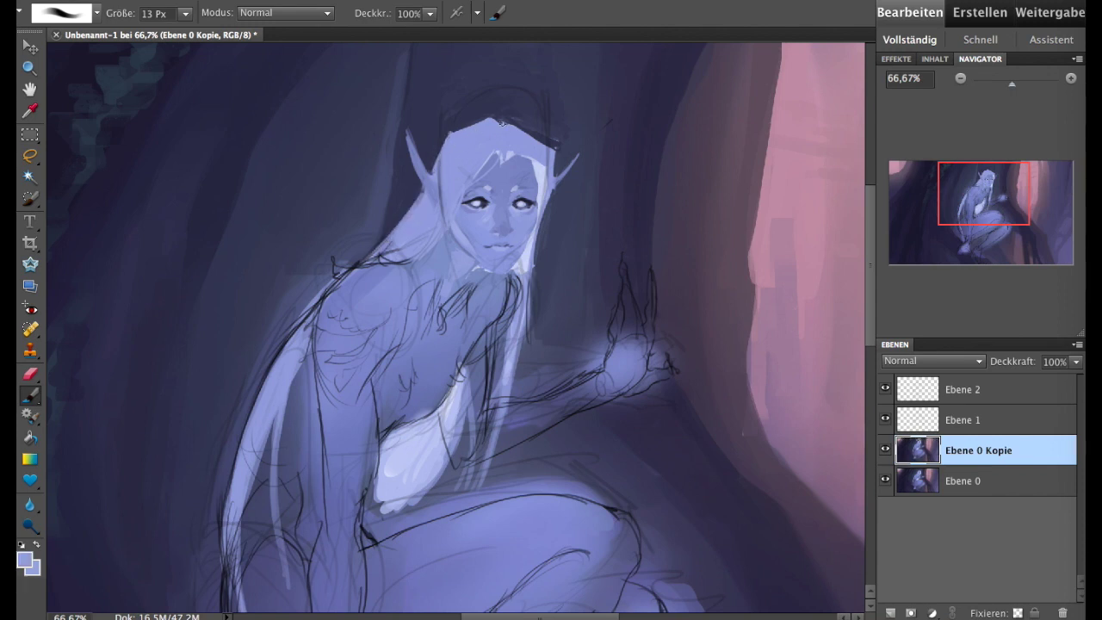
left_click_drag(539, 227, 533, 284)
left_click(450, 345, "alt")
left_click_drag(459, 380, 458, 446)
left_click(530, 254, "alt")
left_click_drag(516, 282, 492, 400)
- Brighten the white chest patch, then shade the chest dark purple with a 26 px brush
left_click_drag(426, 379, 572, 207)
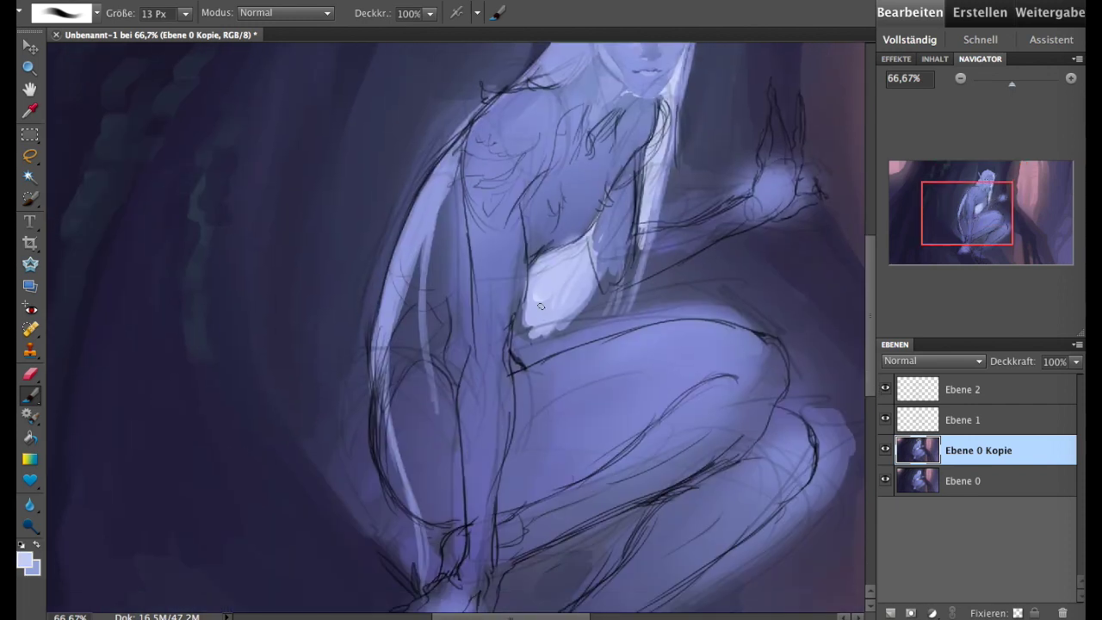
mouse_move(541, 305)
left_mouse_down()
mouse_move(521, 340)
mouse_move(560, 361)
left_mouse_up()
left_click_drag(576, 284, 547, 290)
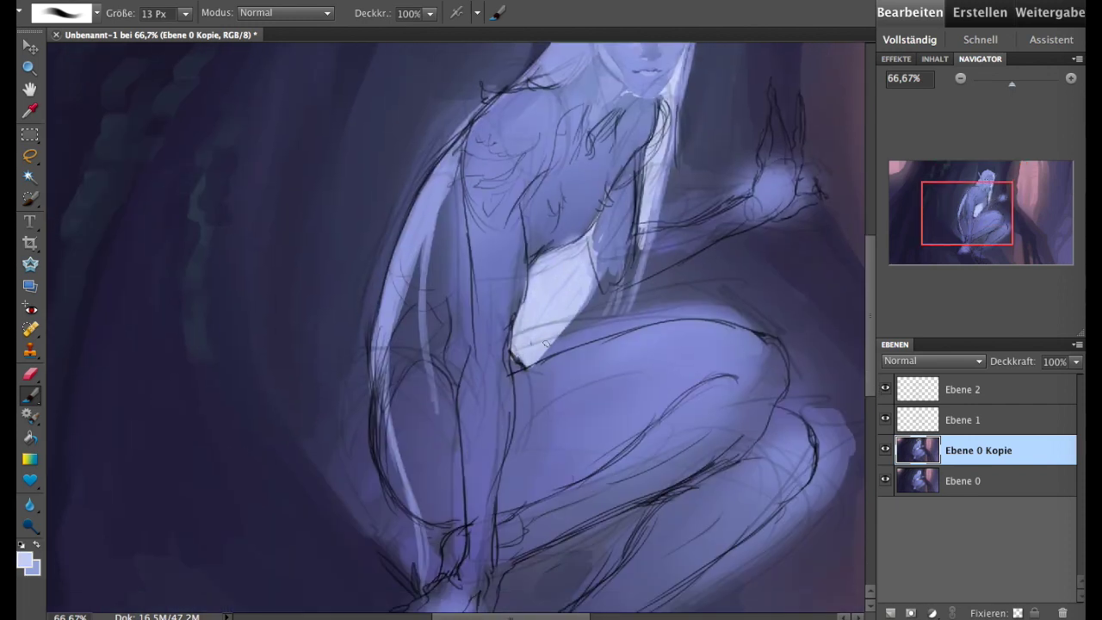
key("bracketright")
left_click(668, 280, "alt")
left_click_drag(637, 305, 572, 340)
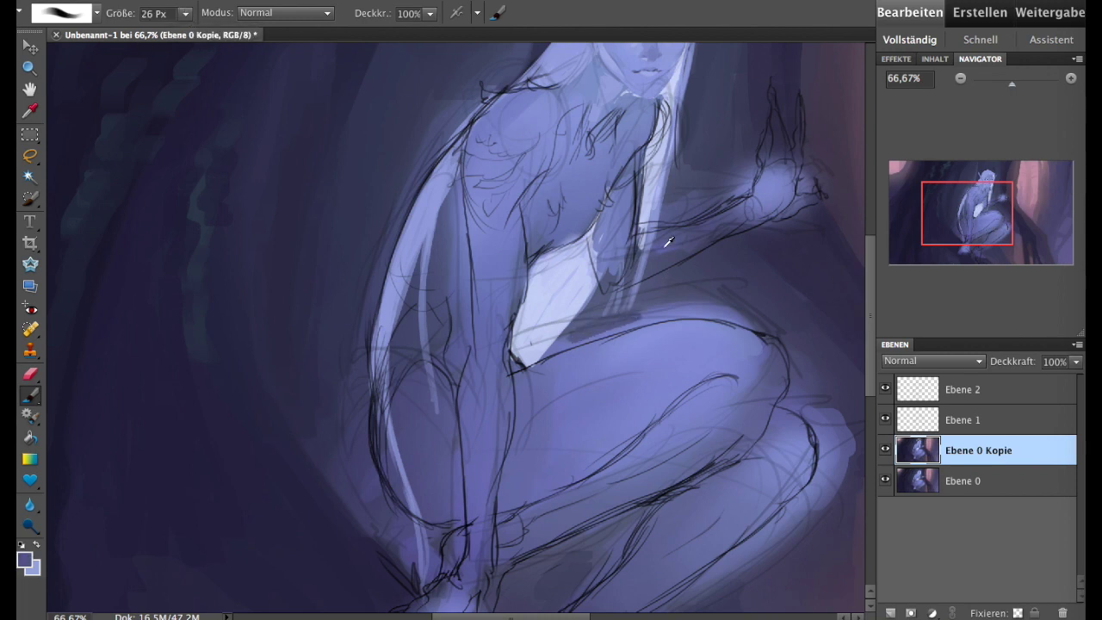
left_click_drag(663, 241, 612, 272)
- Darken the arm, chest, neck and shoulder with darker sampled shades
left_click(659, 253, "alt")
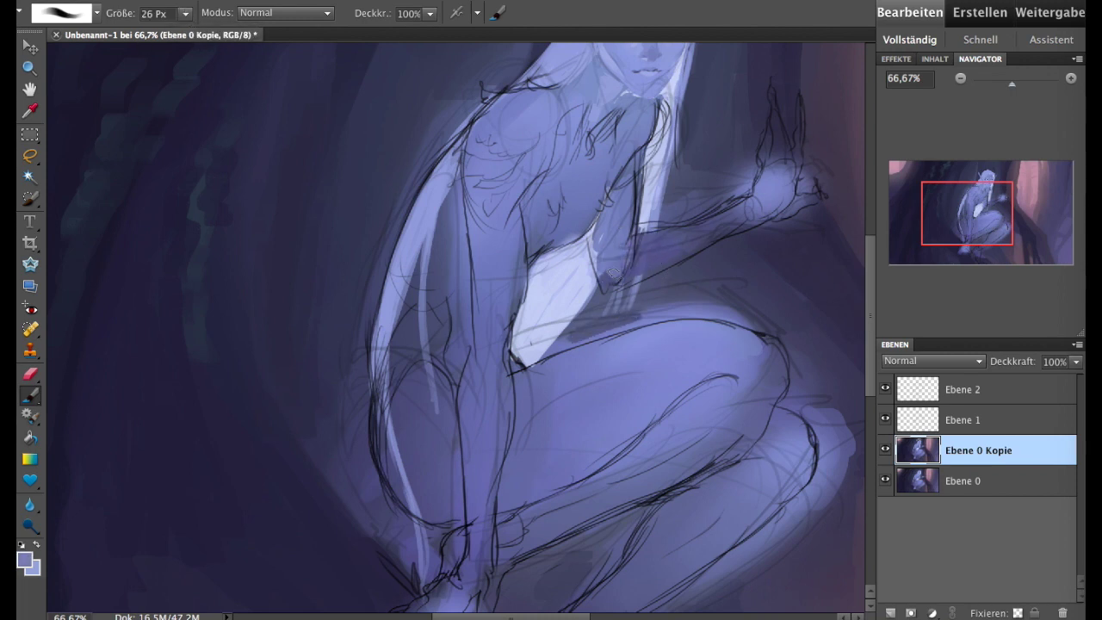
left_click(665, 258, "alt")
left_click_drag(624, 186, 598, 273)
left_click_drag(630, 155, 612, 273)
left_click_drag(627, 198, 594, 241)
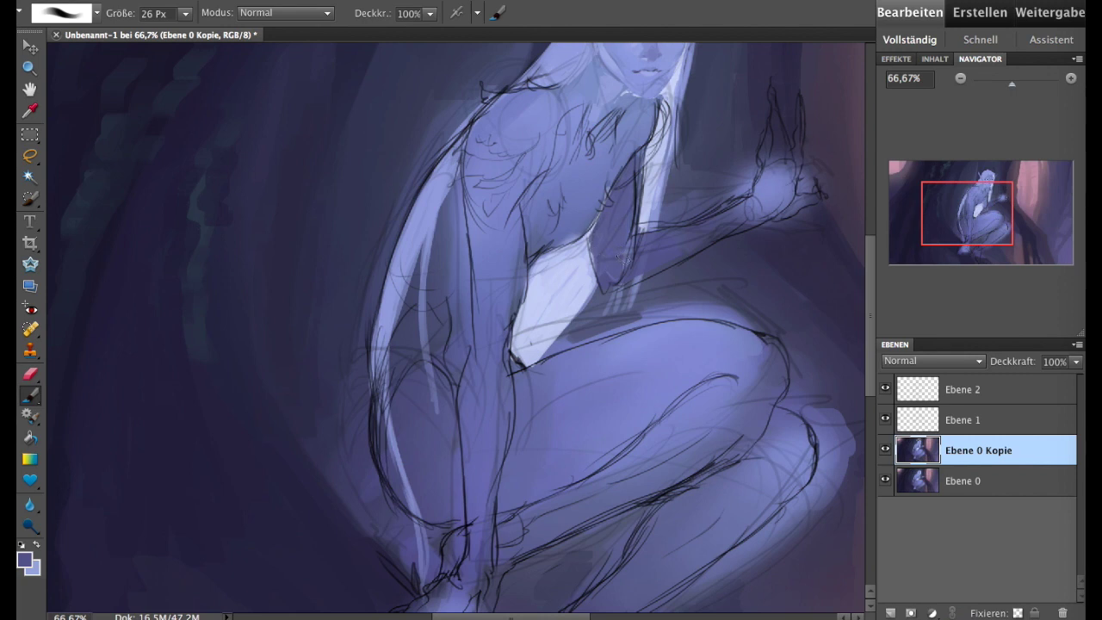
left_click_drag(895, 210, 911, 198)
left_click_drag(503, 228, 482, 275)
mouse_move(499, 206)
left_mouse_down()
mouse_move(475, 267)
mouse_move(508, 215)
left_mouse_up()
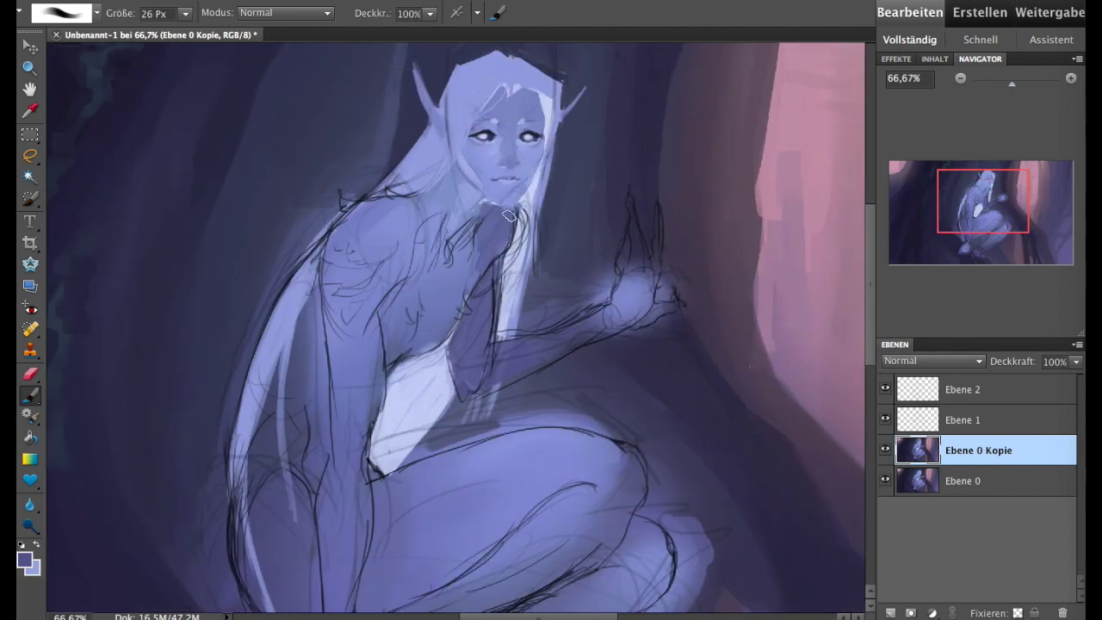
- Lighten the hair at the top of the head with light lavender
left_click(469, 204, "alt")
left_click(495, 214, "alt")
left_click(438, 149, "alt")
left_click_drag(443, 172, 418, 202)
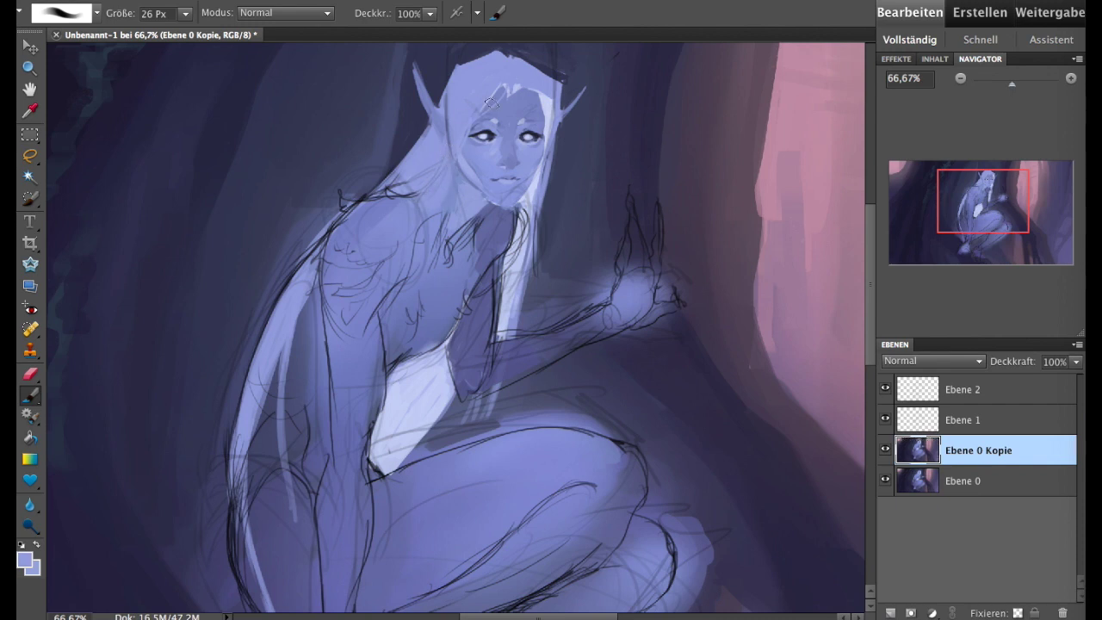
left_click_drag(565, 232, 496, 239)
left_click(396, 268, "alt")
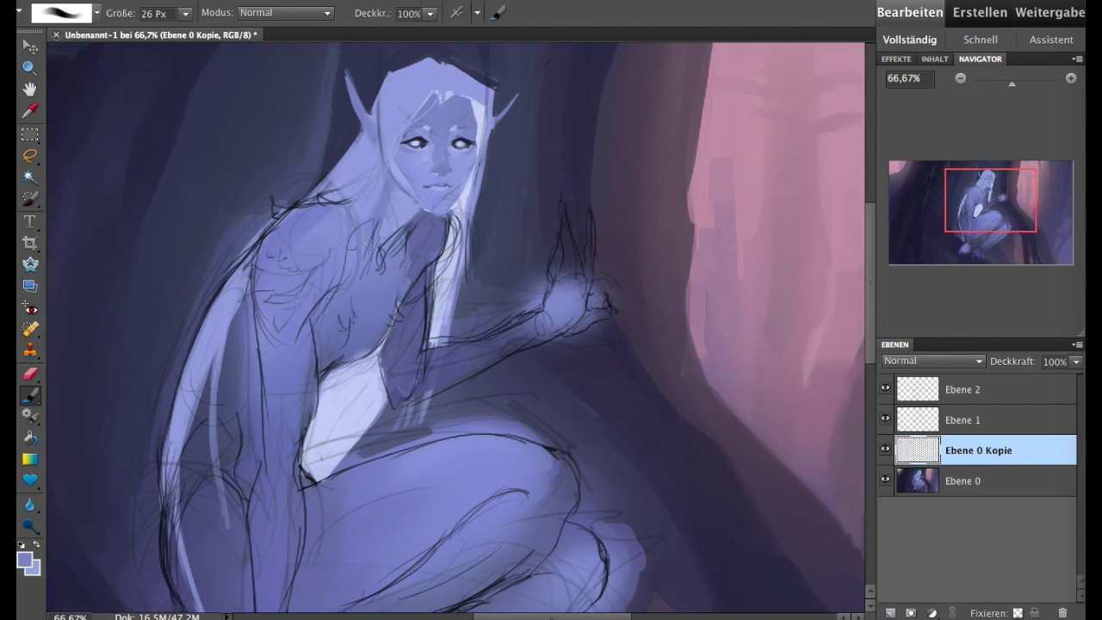
scroll(464, 279, "down", 2)
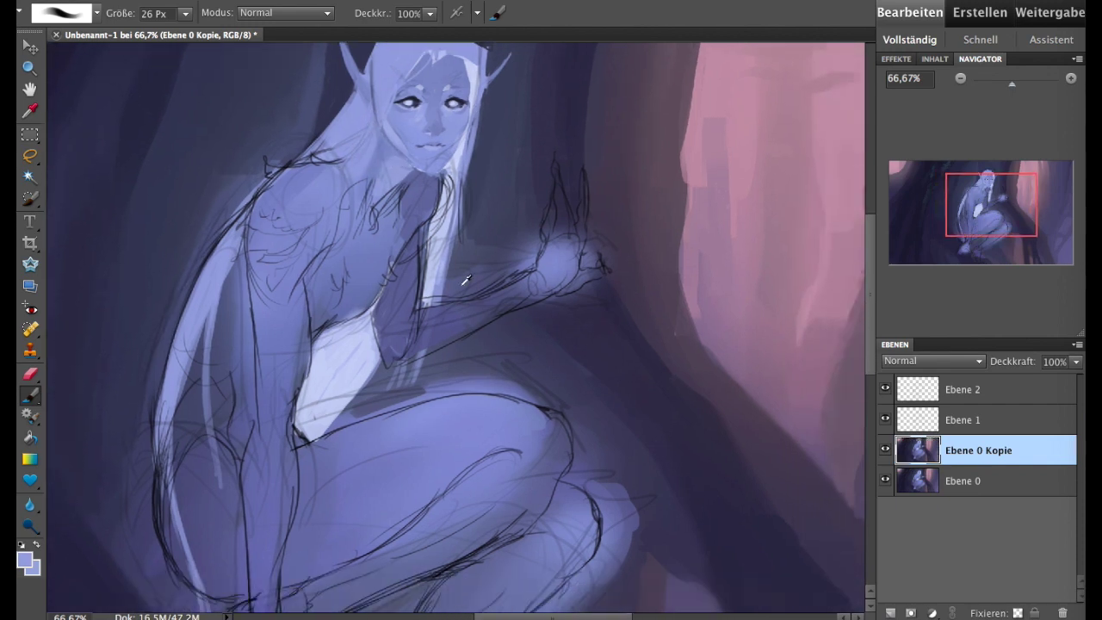
- Brighten the fingers, add darker strokes to the hand, and lighten the forearm
left_click(516, 250, "alt")
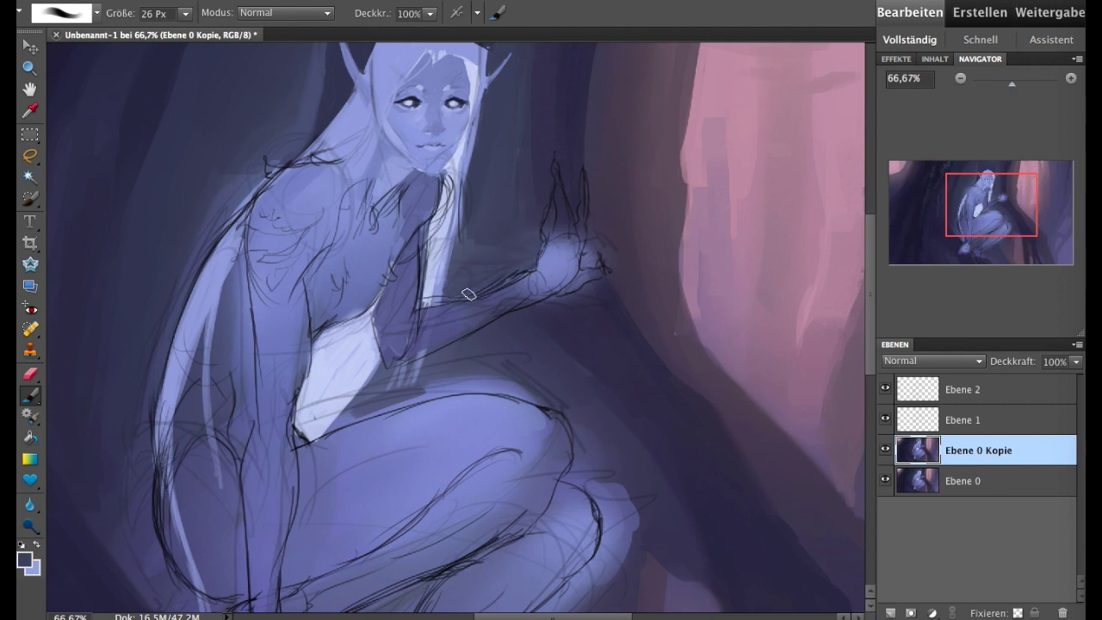
left_click_drag(461, 275, 412, 330)
left_click(508, 306, "alt")
mouse_move(512, 301)
left_mouse_down()
mouse_move(515, 239)
mouse_move(539, 290)
left_mouse_up()
left_click(541, 308, "alt")
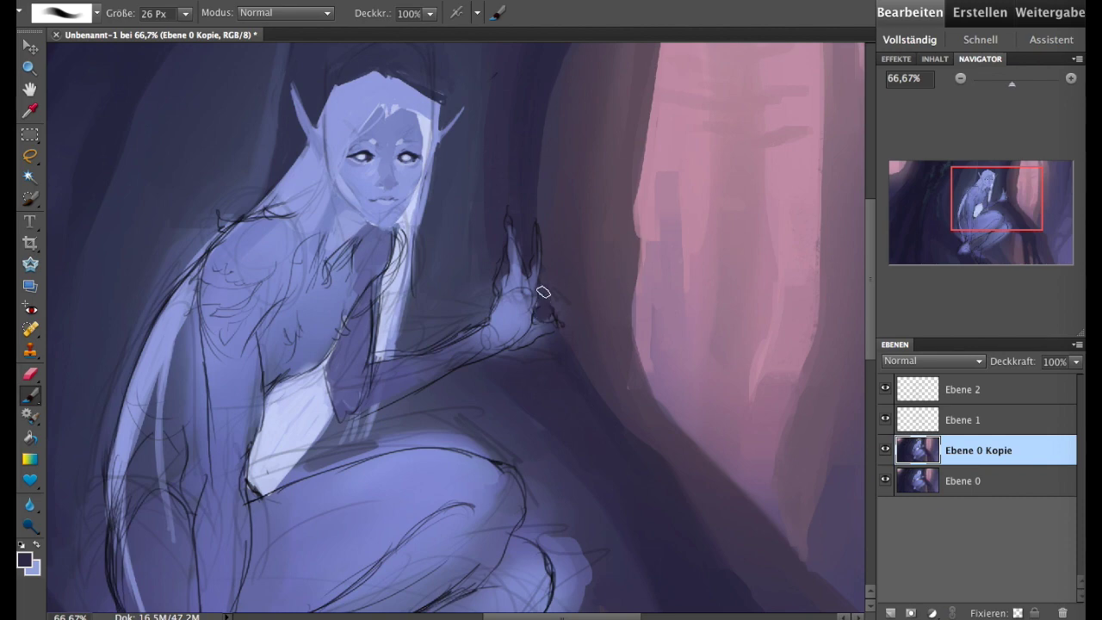
left_click(534, 328, "alt")
mouse_move(482, 337)
left_mouse_down()
mouse_move(418, 365)
mouse_move(608, 204)
left_mouse_up()
left_click(470, 350, "alt")
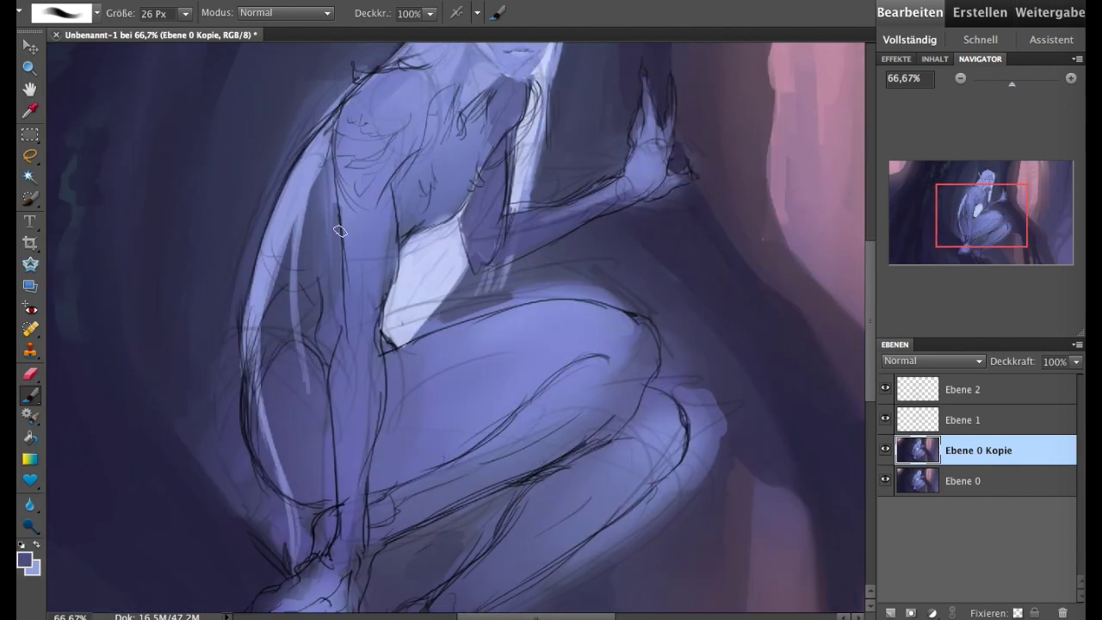
- Lighten the chest and the left side of the torso with light sampled colours
left_click(367, 180, "alt")
left_click_drag(359, 234, 355, 303)
left_click_drag(387, 220, 384, 301)
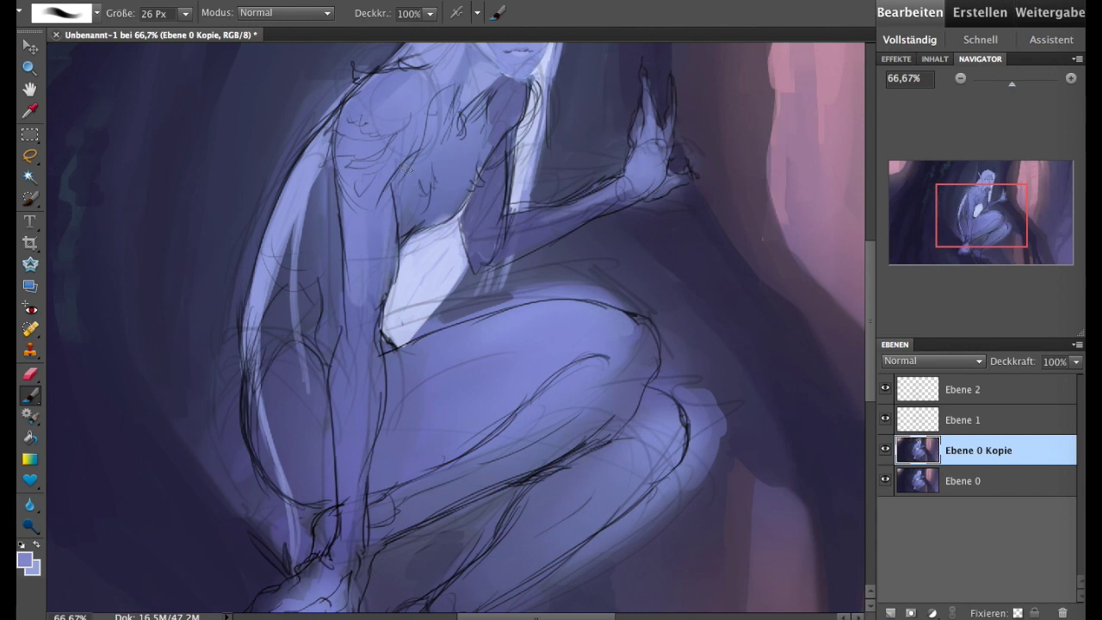
left_click(334, 233, "alt")
left_click(422, 187, "alt")
left_click_drag(316, 211, 315, 282)
left_click(336, 246, "alt")
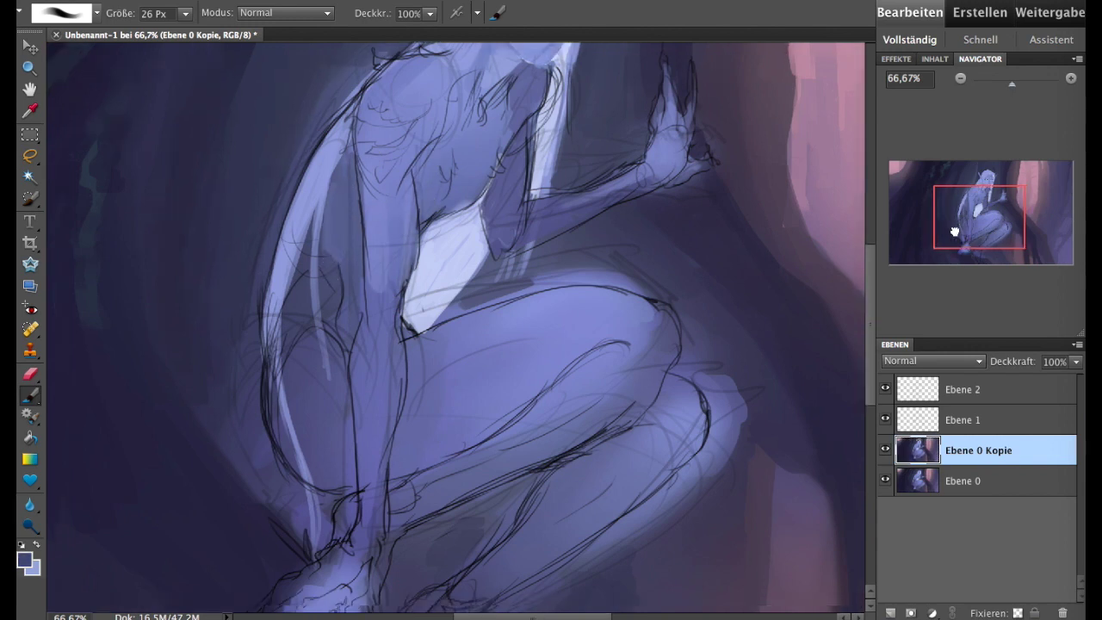
- Paint a grey stroke across the chest, darken the thigh's top edge, and lighten the thigh
left_click_drag(958, 223, 954, 234)
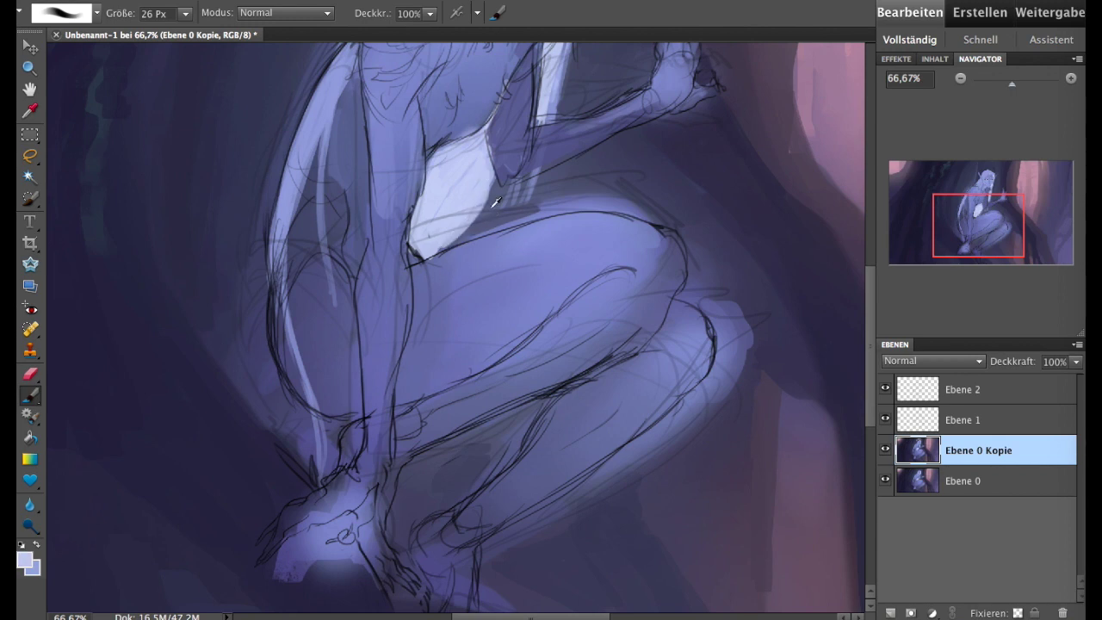
left_click(454, 202, "alt")
mouse_move(432, 231)
left_mouse_down()
mouse_move(477, 161)
mouse_move(433, 233)
left_mouse_up()
left_click_drag(903, 220, 912, 216)
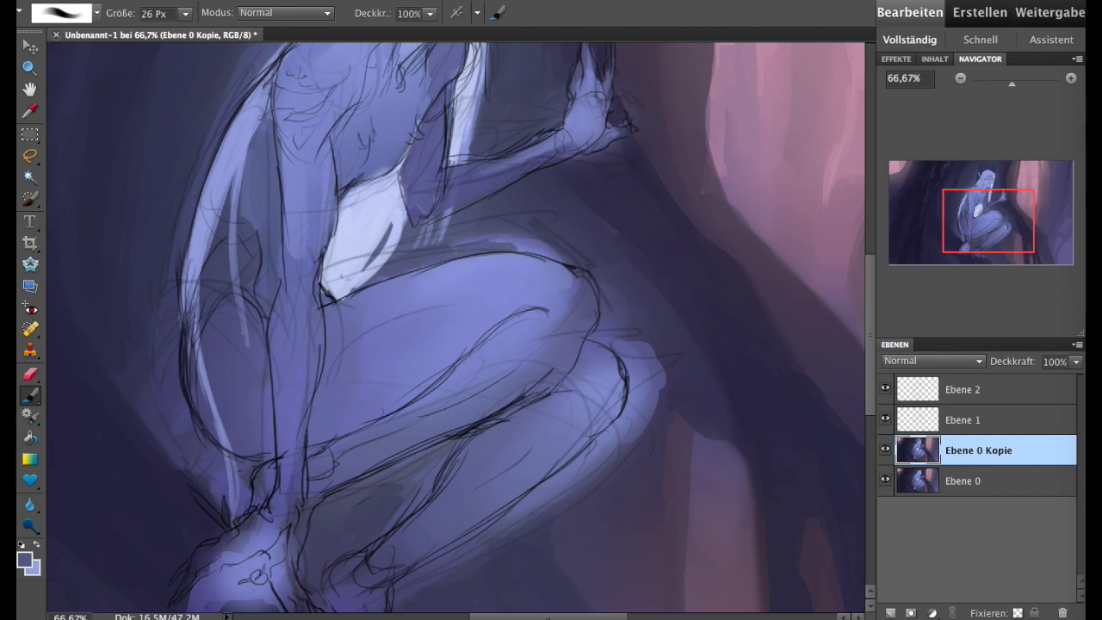
left_click(553, 219, "alt")
mouse_move(553, 221)
left_mouse_down()
mouse_move(517, 247)
mouse_move(474, 231)
mouse_move(423, 253)
mouse_move(443, 256)
mouse_move(415, 262)
mouse_move(366, 302)
left_mouse_up()
left_click(464, 269, "alt")
mouse_move(544, 268)
left_mouse_down()
mouse_move(584, 291)
mouse_move(594, 317)
mouse_move(538, 340)
left_mouse_up()
left_click(582, 300, "alt")
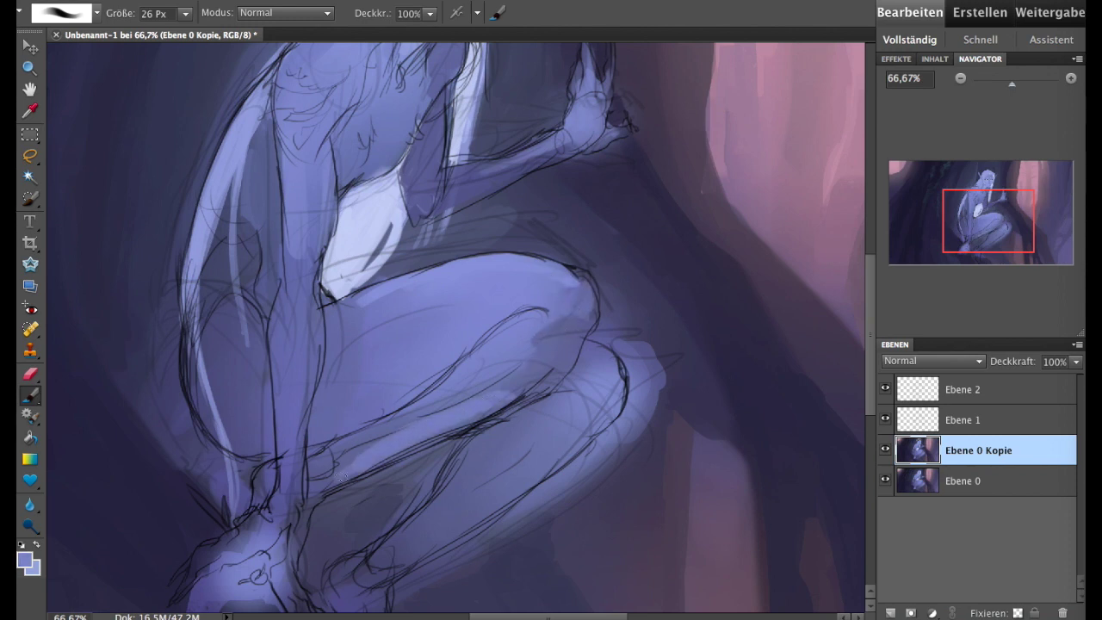
- Shade the foot: dark navy shadow below and between toes, mid lavender on top
left_click_drag(840, 365, 834, 251)
left_click(241, 509, "alt")
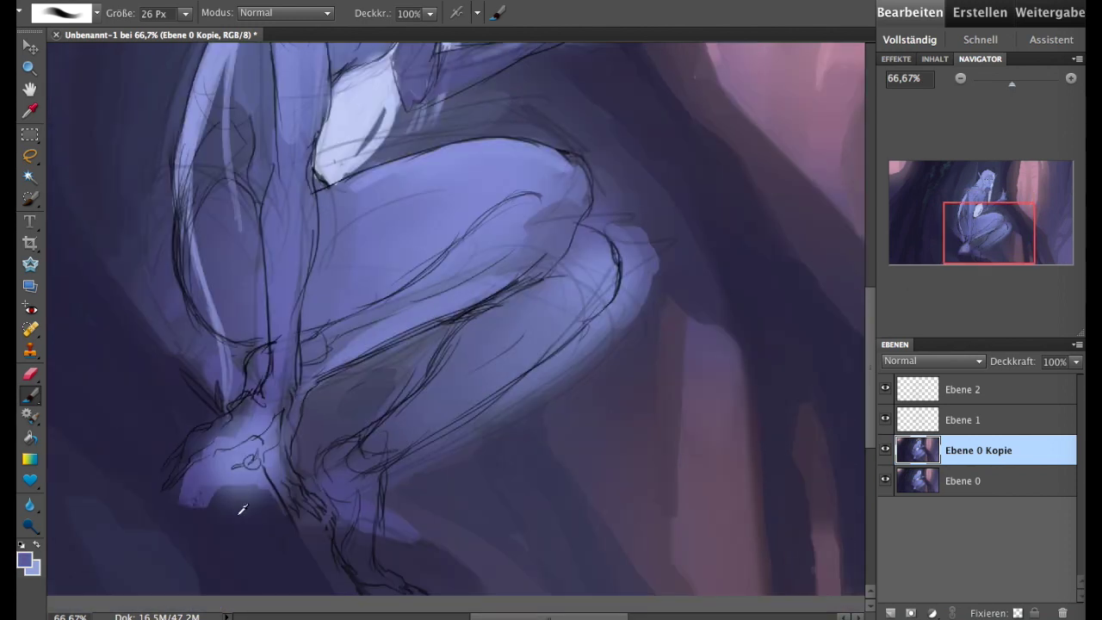
left_click_drag(240, 479, 191, 507)
left_click(235, 424, "alt")
mouse_move(248, 418)
left_mouse_down()
mouse_move(206, 440)
mouse_move(208, 431)
mouse_move(211, 475)
mouse_move(254, 507)
mouse_move(258, 471)
left_mouse_up()
left_click(214, 446, "alt")
left_click(230, 501, "alt")
- Paint light lavender over the ankle and darken the left edge of the leg
left_click(255, 460, "alt")
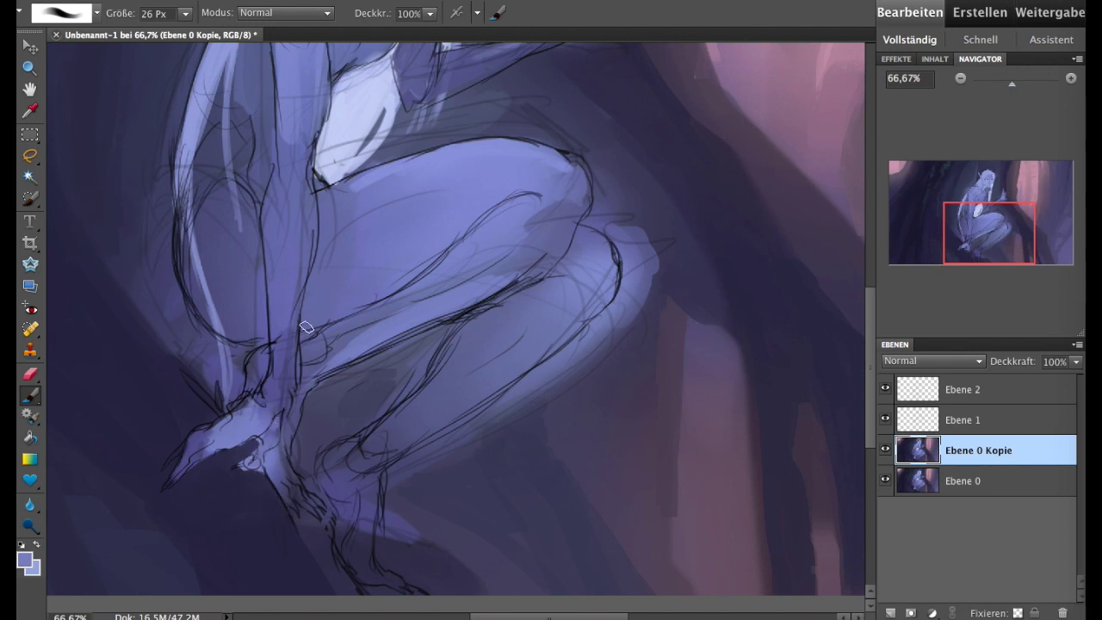
mouse_move(267, 413)
left_mouse_down()
mouse_move(284, 306)
mouse_move(263, 366)
left_mouse_up()
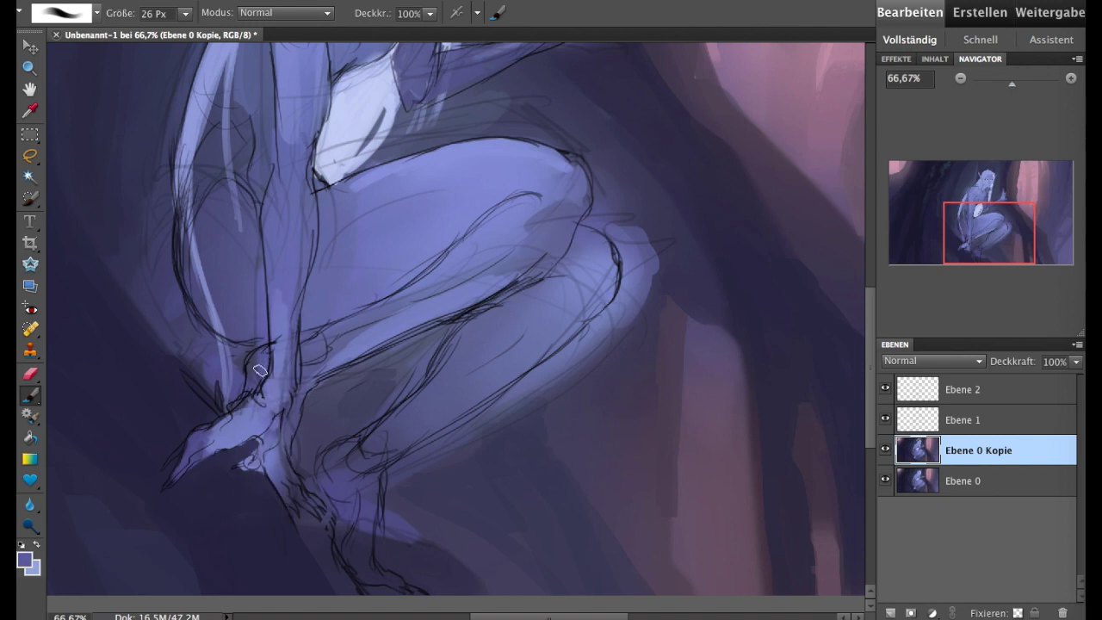
left_click(202, 383, "alt")
mouse_move(207, 336)
left_mouse_down()
mouse_move(216, 388)
mouse_move(168, 292)
left_mouse_up()
left_click_drag(228, 397, 244, 367)
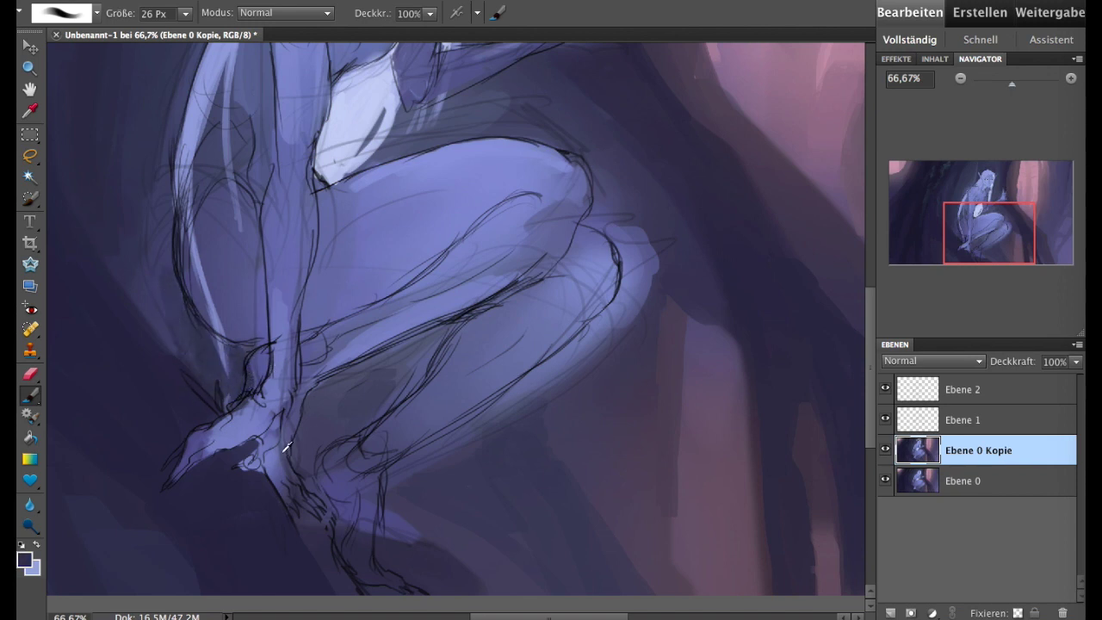
left_click(297, 414, "alt")
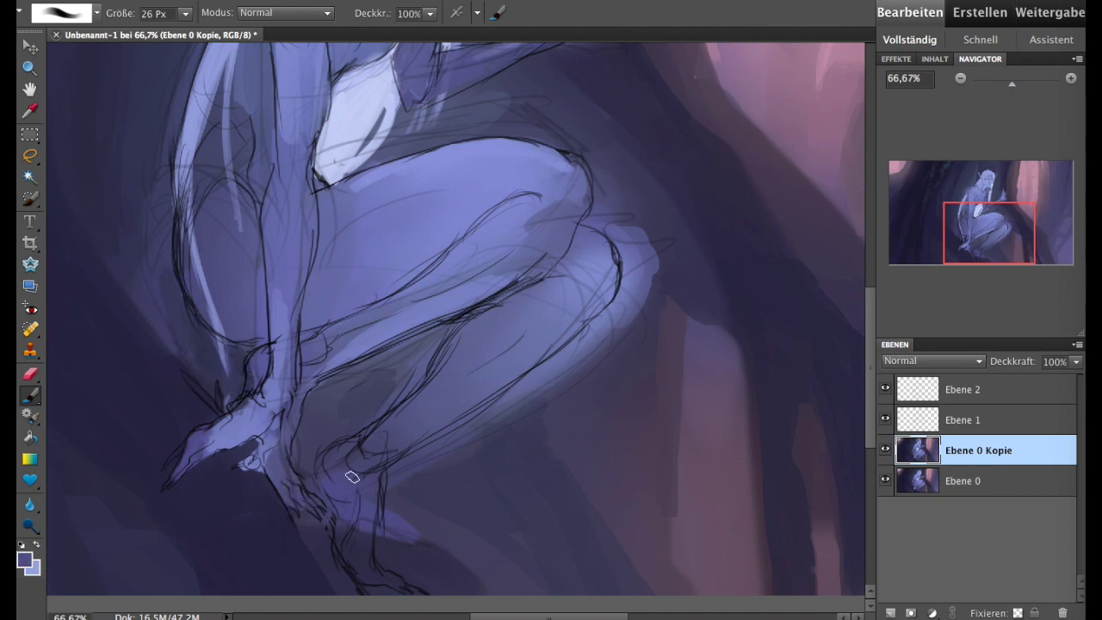
scroll(369, 580, "down", 3)
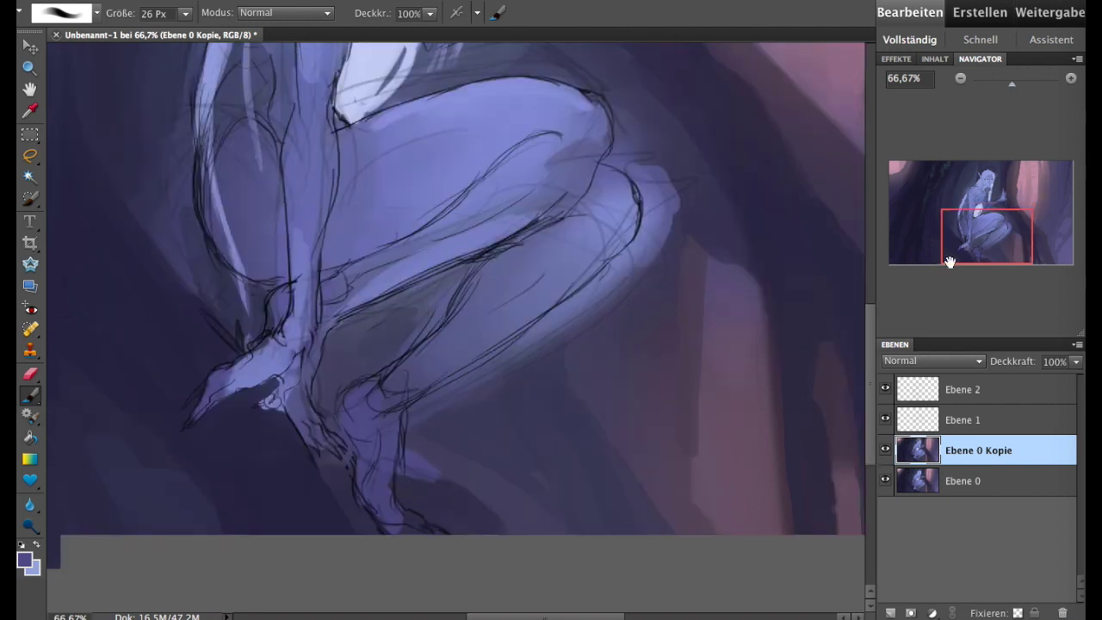
- Add dark navy shadow over the ankle, foot, lower leg and beneath the thigh contour
left_click(413, 524, "alt")
mouse_move(401, 524)
left_mouse_down()
mouse_move(418, 462)
mouse_move(445, 524)
mouse_move(447, 478)
left_mouse_up()
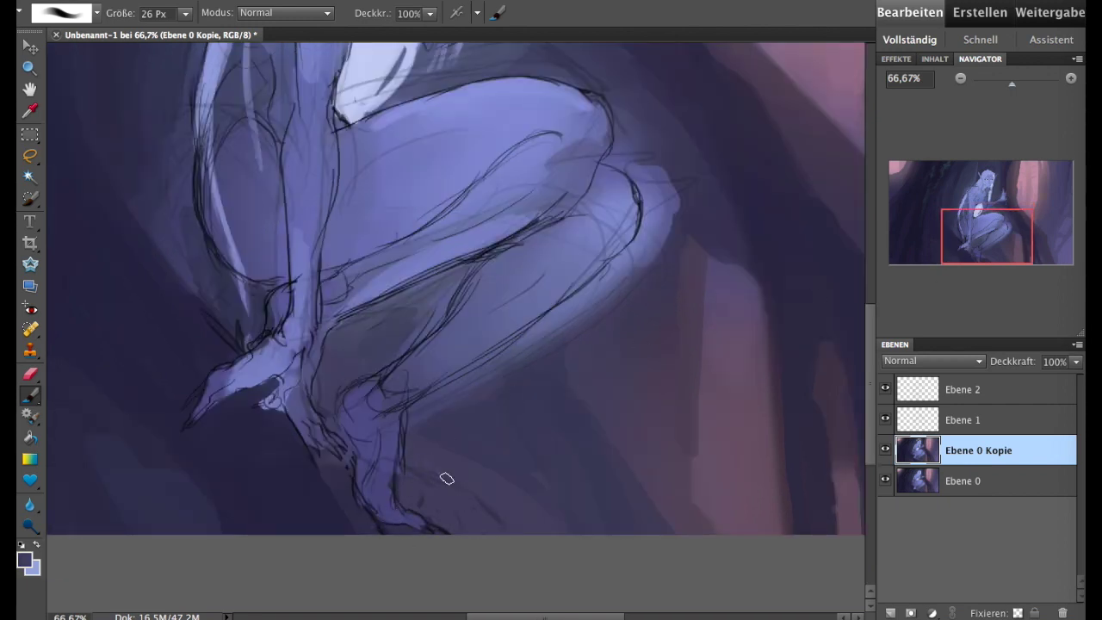
left_click(332, 473, "alt")
left_click_drag(333, 472, 337, 457)
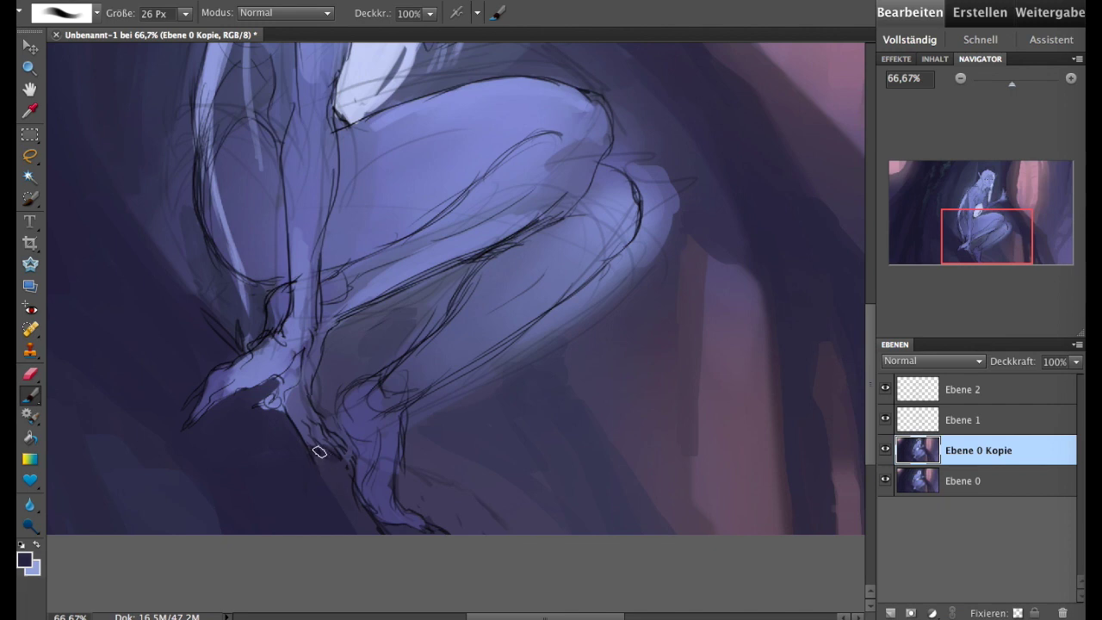
left_click(347, 431, "alt")
left_click(350, 404, "alt")
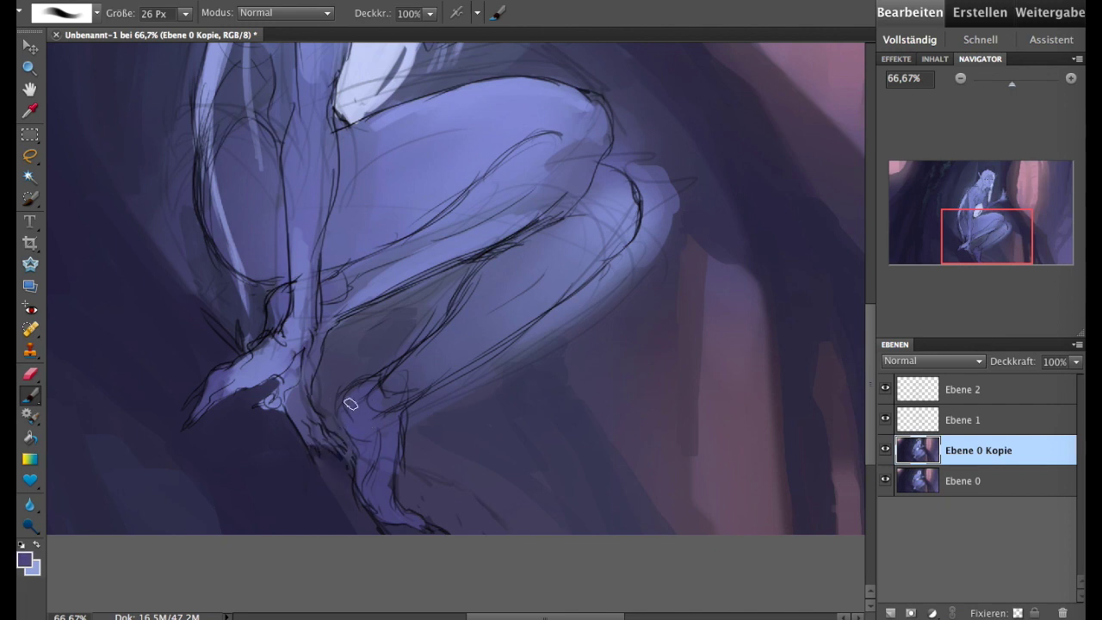
left_click(479, 394, "alt")
mouse_move(479, 394)
left_mouse_down()
mouse_move(561, 315)
mouse_move(619, 290)
left_mouse_up()
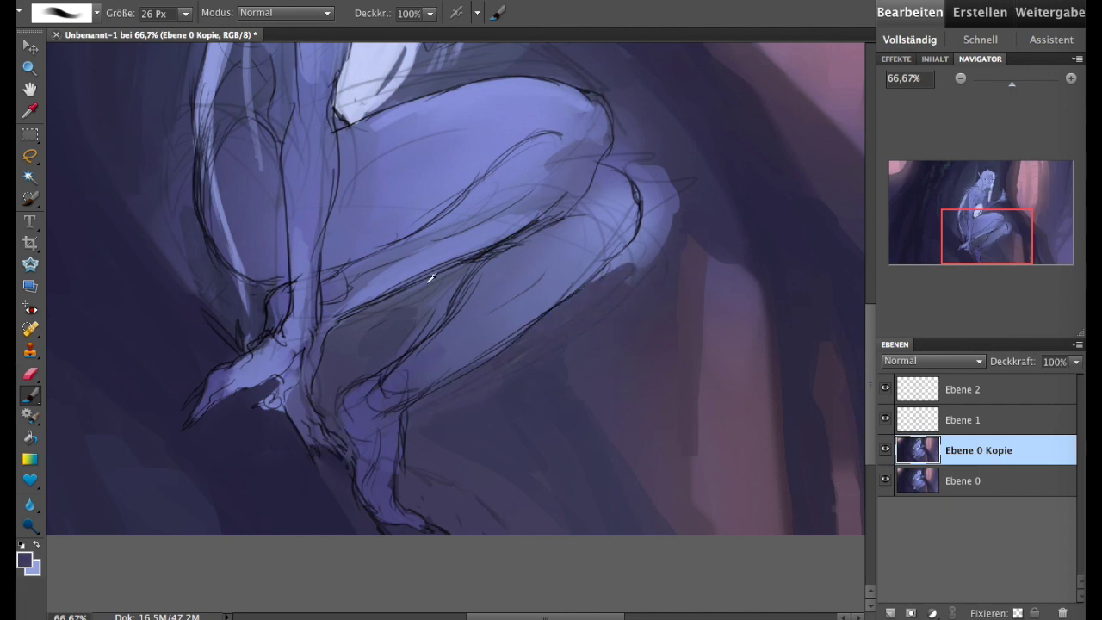
- Brighten the knee, darken its contour, and zoom out to 33.33%
scroll(433, 319, "up", 3)
scroll(433, 319, "right", 1)
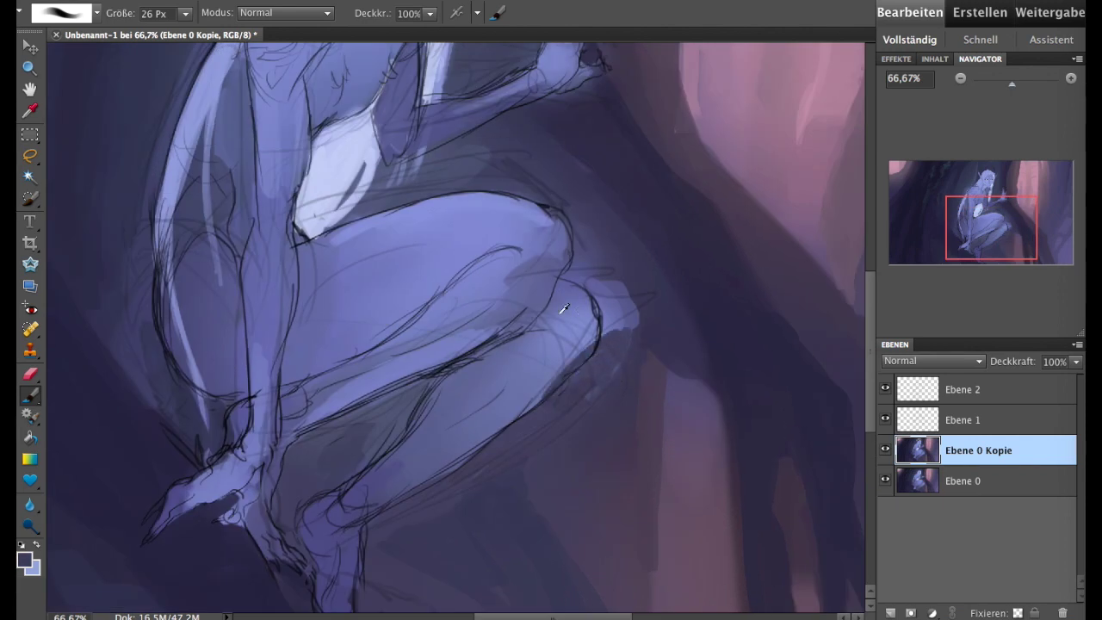
left_click(518, 261, "alt")
mouse_move(533, 319)
left_mouse_down()
mouse_move(580, 239)
mouse_move(627, 278)
mouse_move(603, 376)
mouse_move(568, 395)
left_mouse_up()
left_click(619, 266, "alt")
left_click_drag(987, 206, 979, 180)
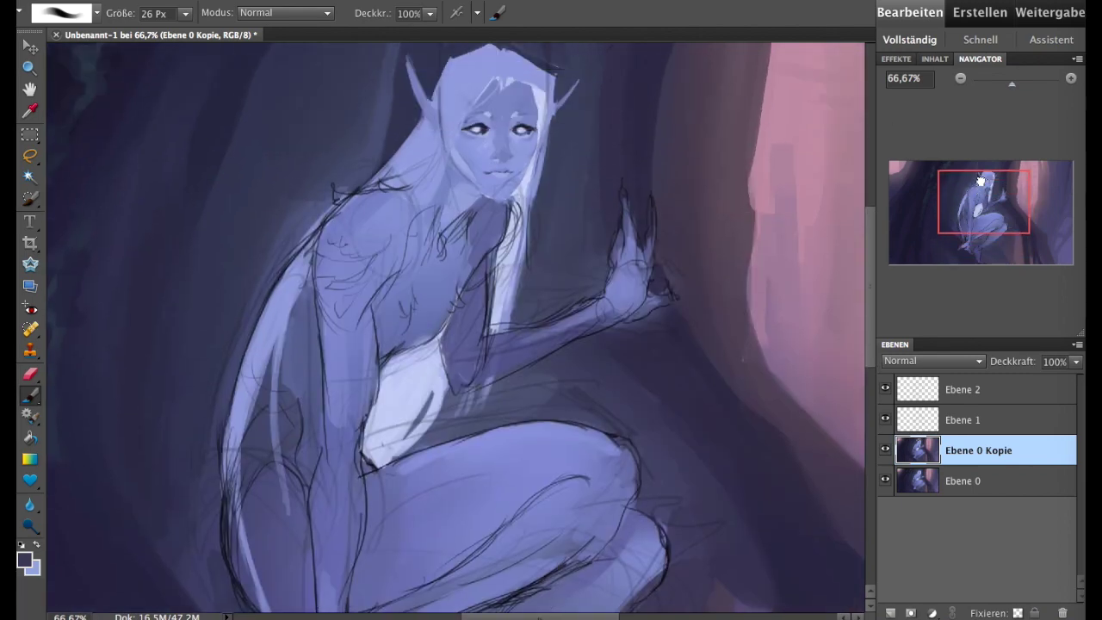
left_click(960, 79)
- Hide Ebene 1, flip the painting horizontally, and zoom to 50%
left_click(885, 419)
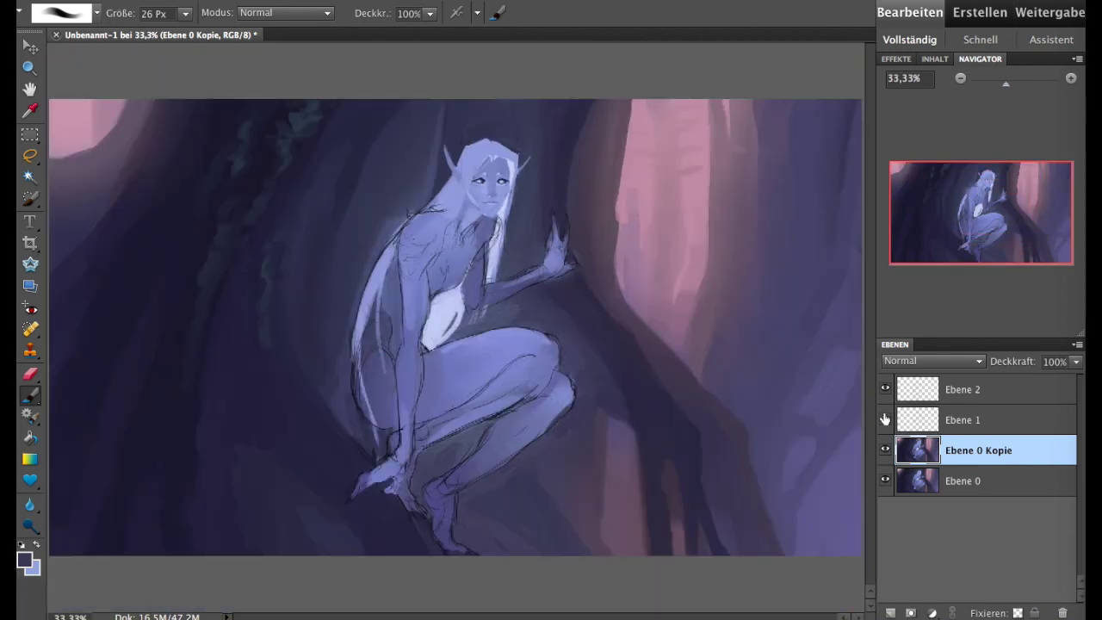
left_click(884, 389)
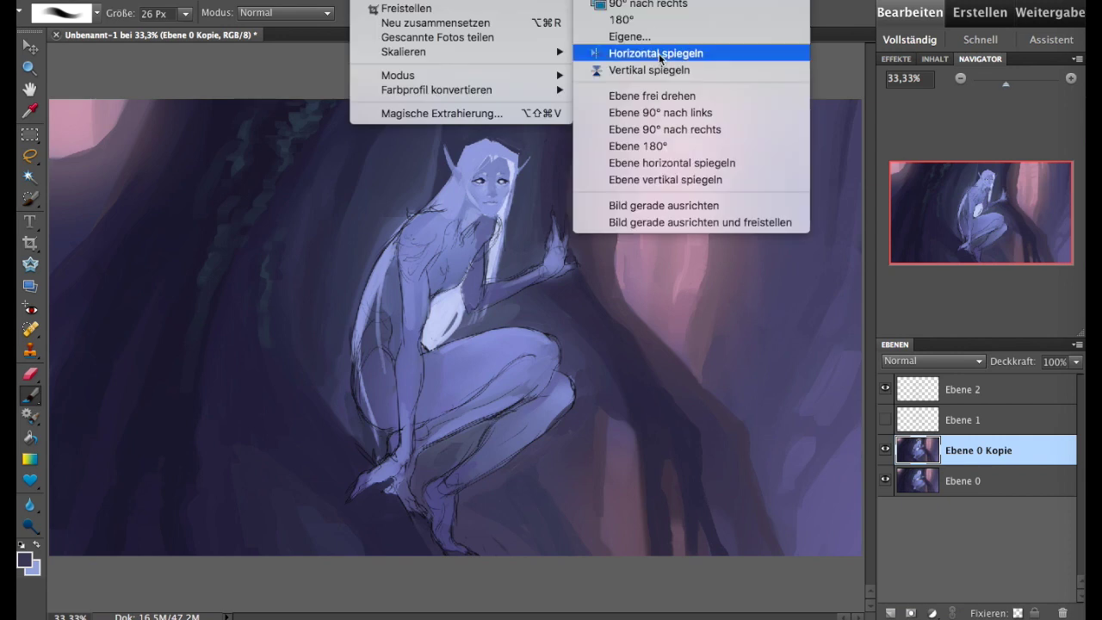
left_click(641, 50)
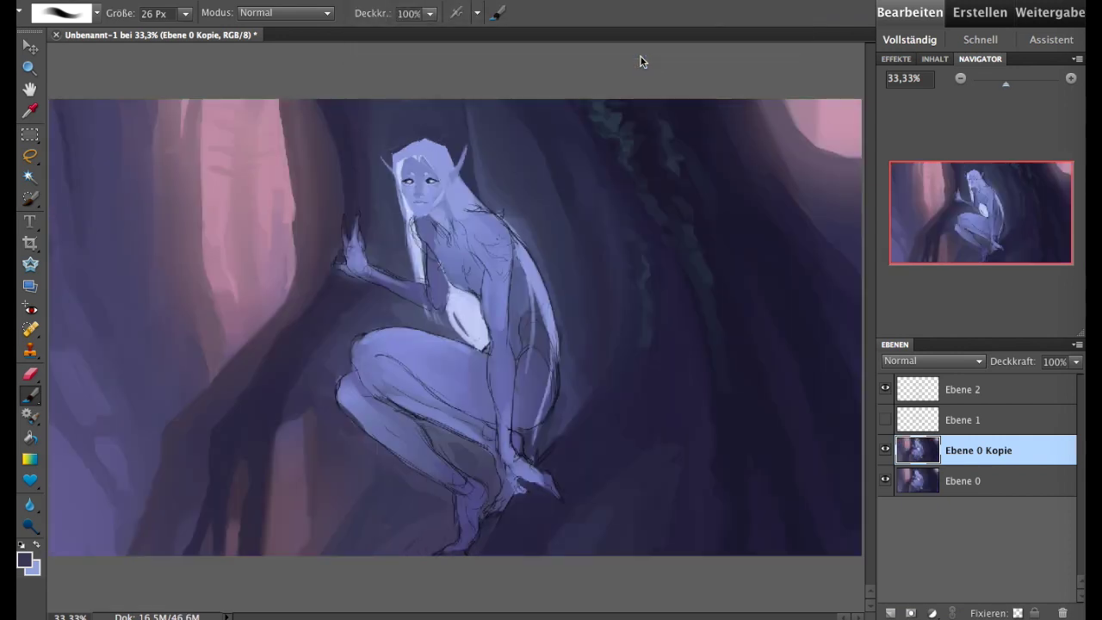
left_click(1070, 78)
- Lasso the thigh contour lines on Ebene 2 and rotate them by -2.5°
key("alt+bracketright")
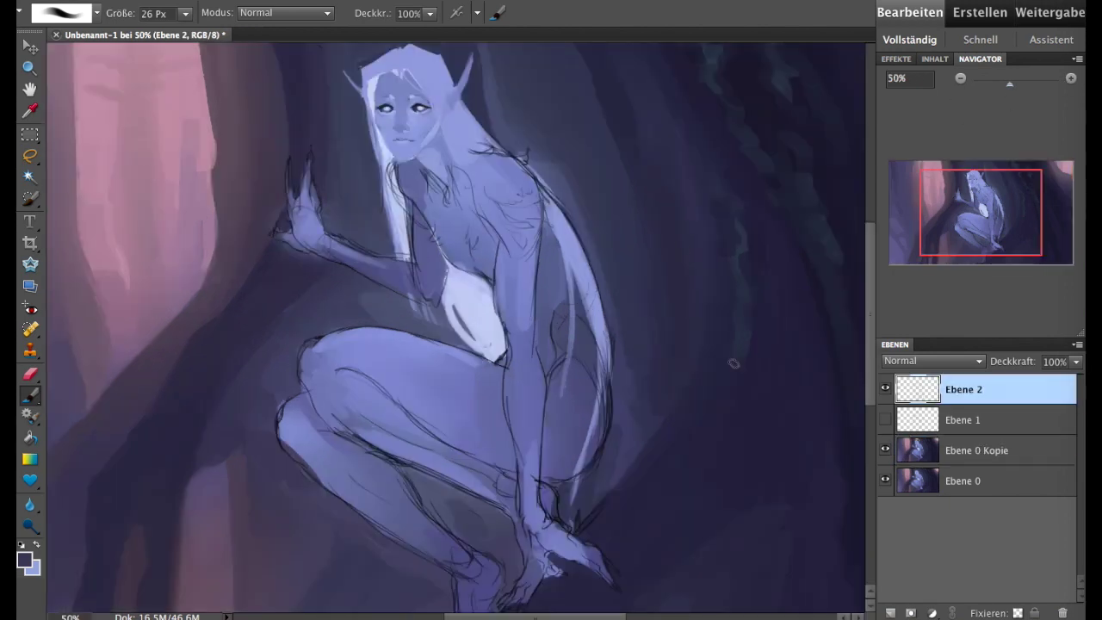
left_click(30, 155)
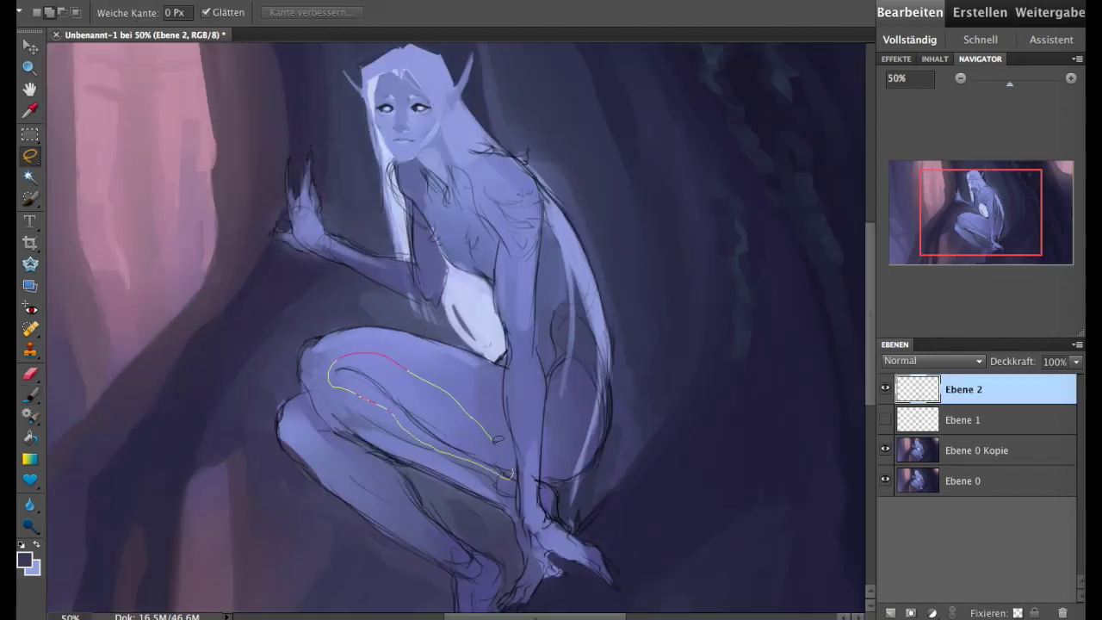
key("v")
mouse_move(517, 482)
left_mouse_down()
mouse_move(428, 430)
mouse_move(437, 435)
left_mouse_up()
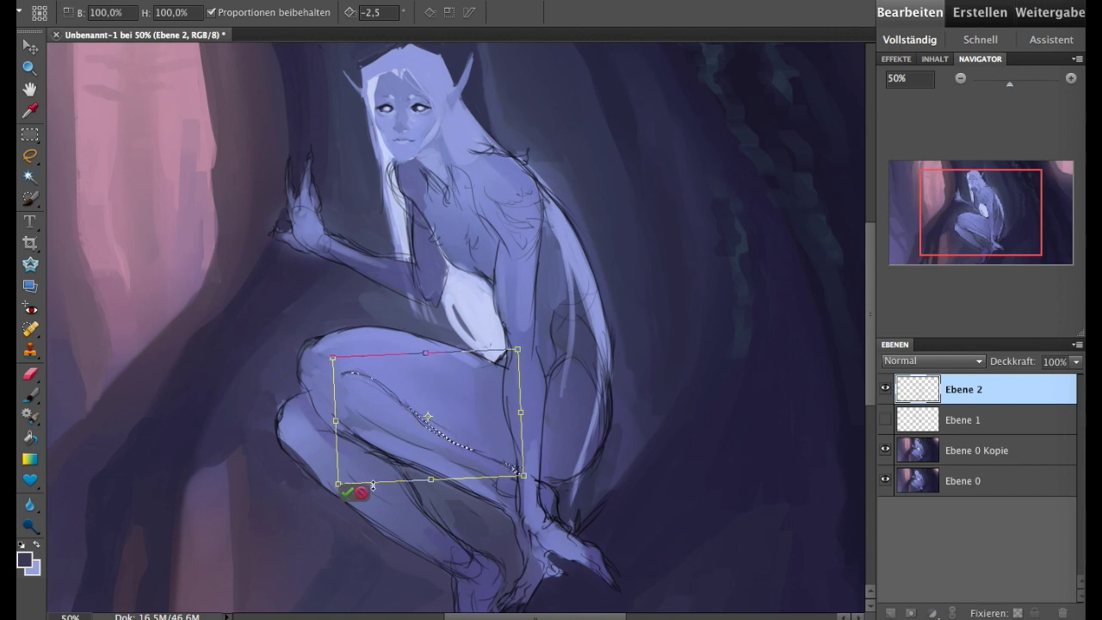
key("Return")
key("m")
- Lasso the elf's head on Ebene 0 Kopie, nudge it left and tilt it about 3.4°
left_click_drag(973, 223, 965, 216)
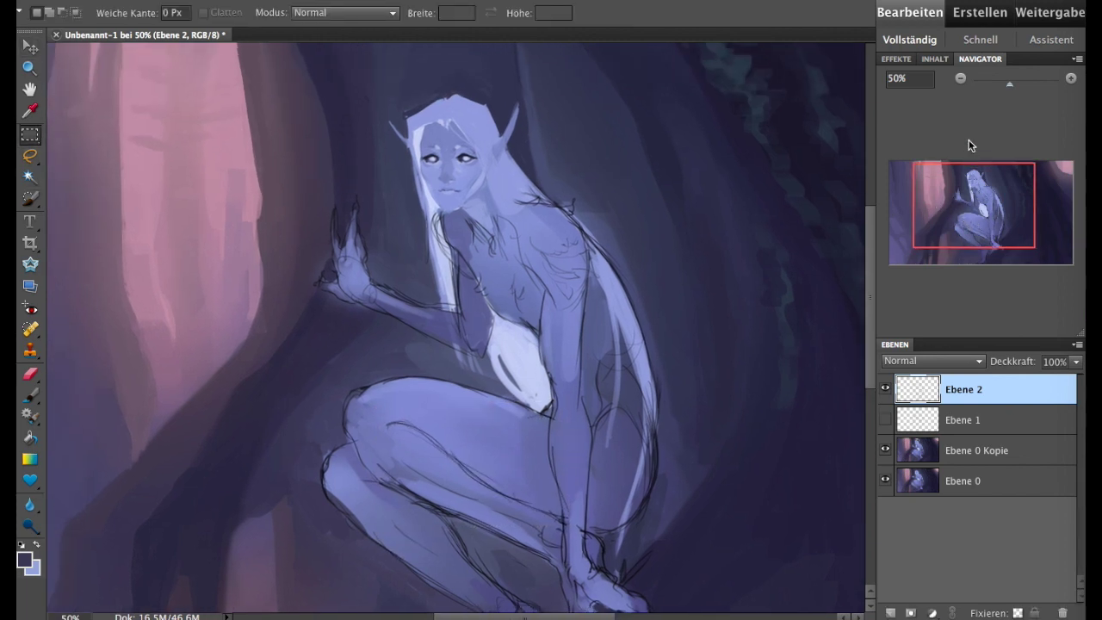
left_click(901, 447)
left_click(30, 156)
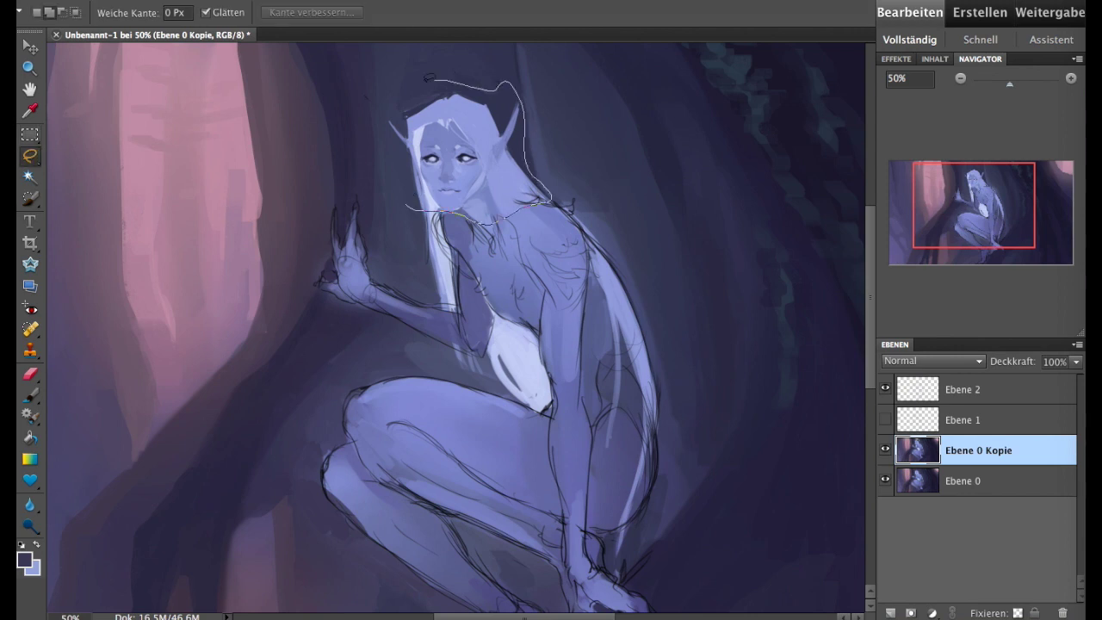
left_click_drag(427, 77, 406, 206)
key("v")
left_click_drag(494, 180, 484, 182)
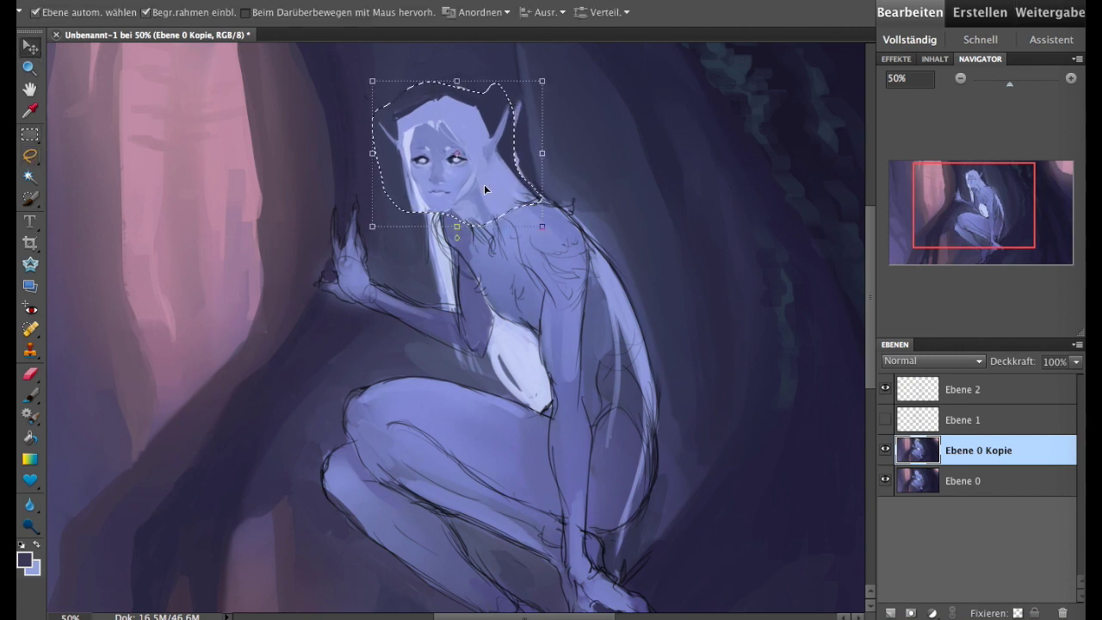
left_click_drag(551, 232, 545, 237)
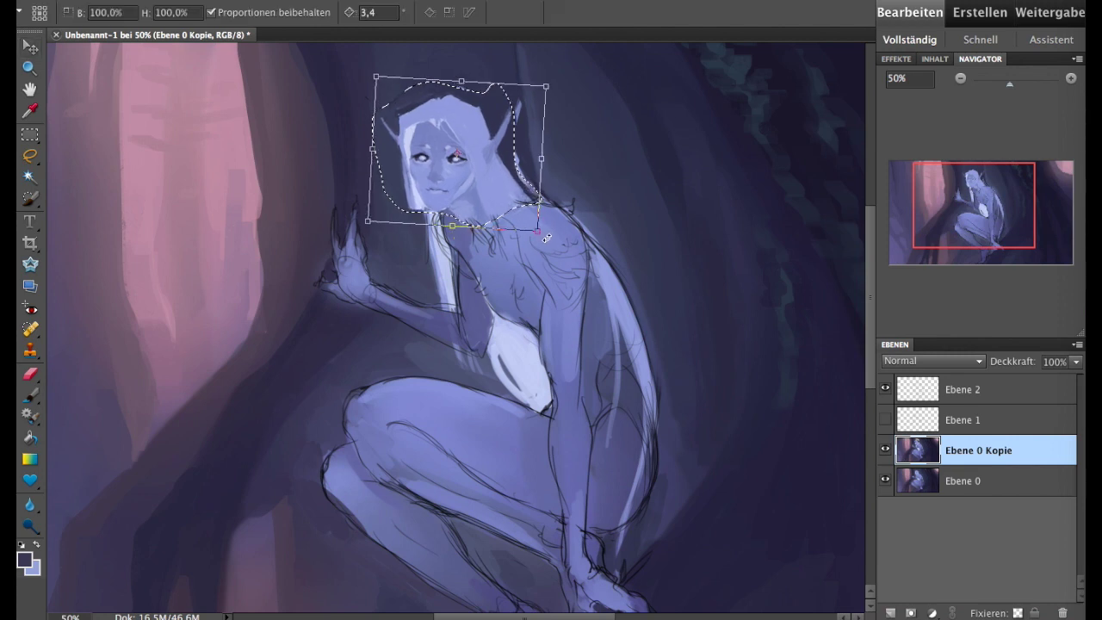
key("Return")
key("ctrl+d")
key("b")
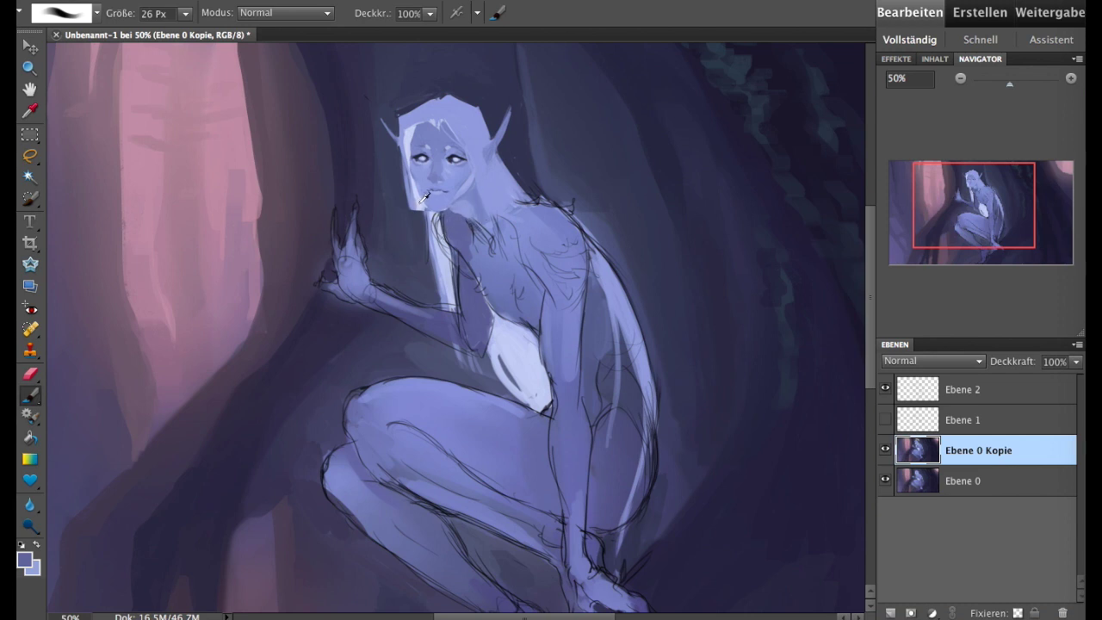
- Paint a long light hair strand down from the face, darkening its lower end
left_click_drag(433, 244, 448, 307)
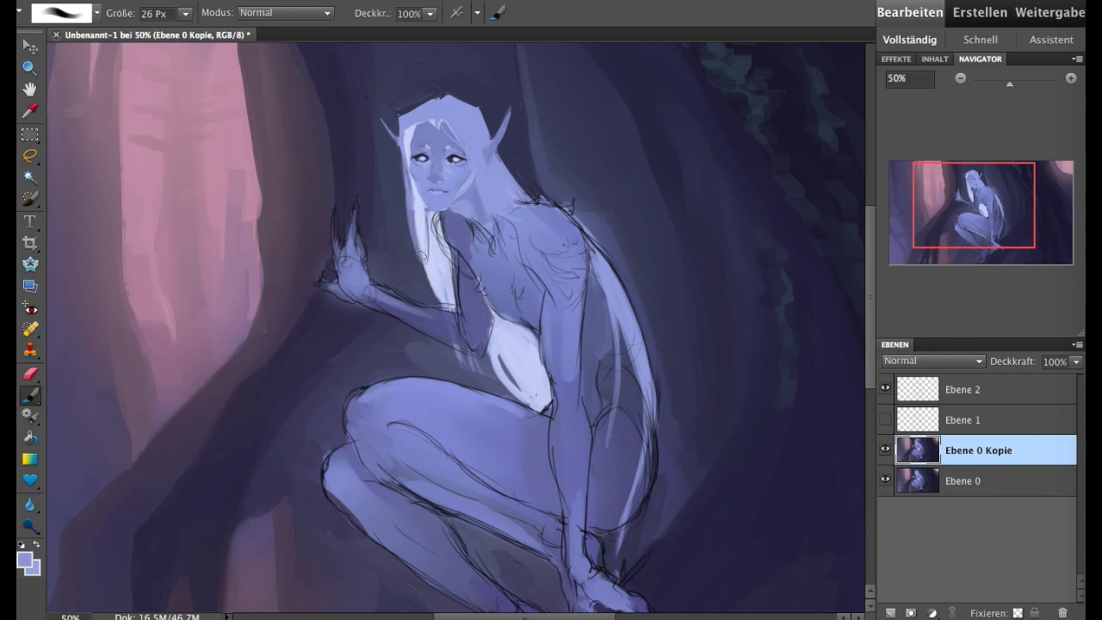
left_click(405, 229, "alt")
left_click_drag(447, 298, 427, 270)
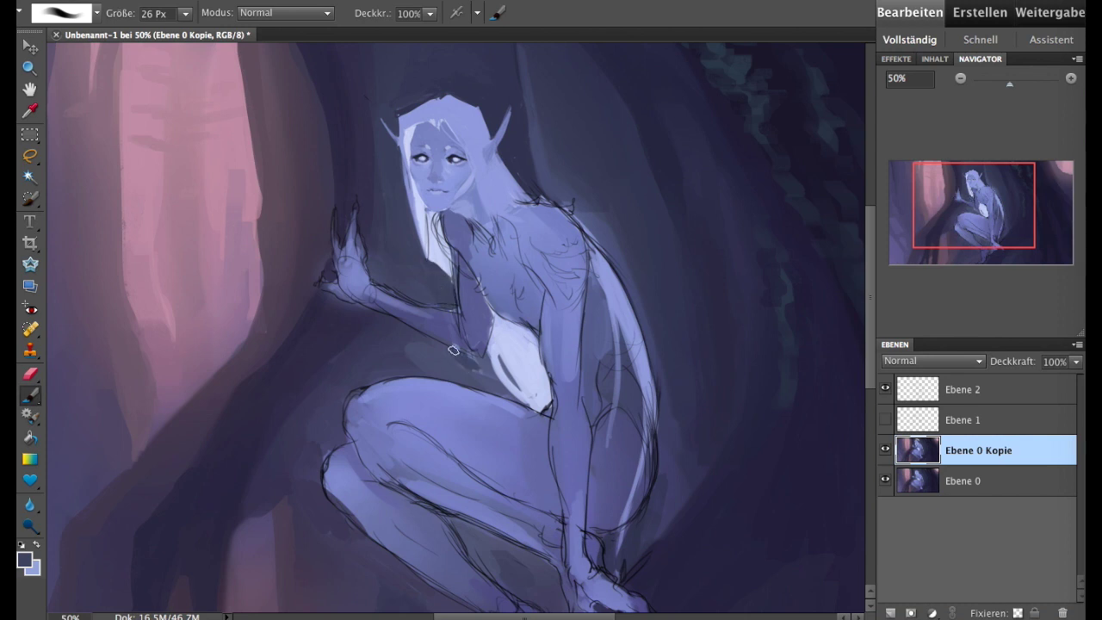
left_click(454, 319, "alt")
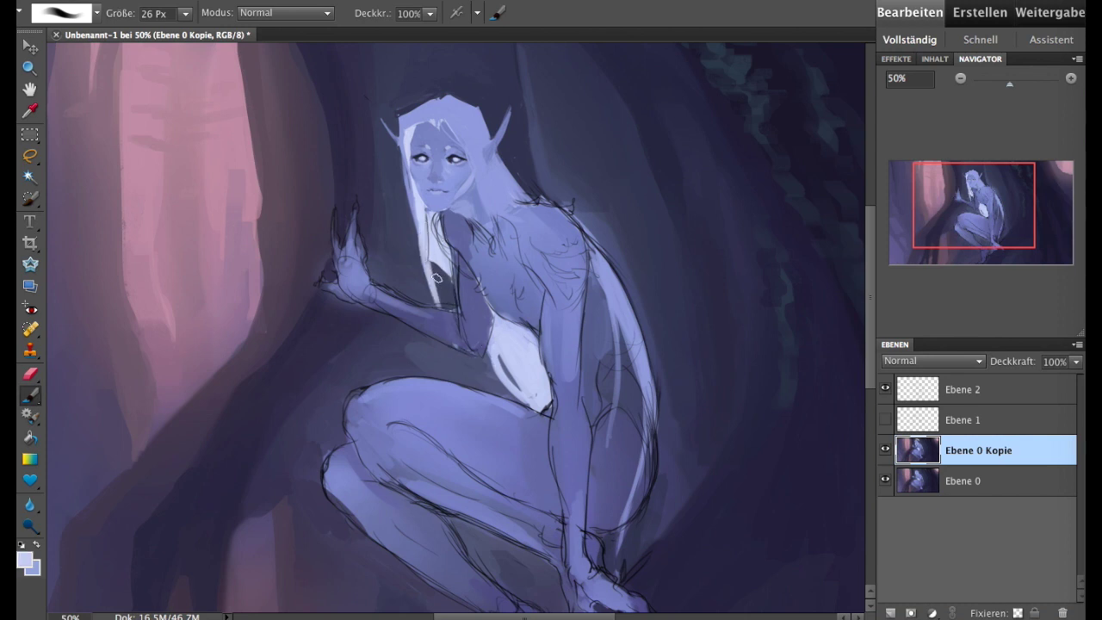
left_click_drag(436, 278, 484, 391)
left_click_drag(434, 255, 456, 301)
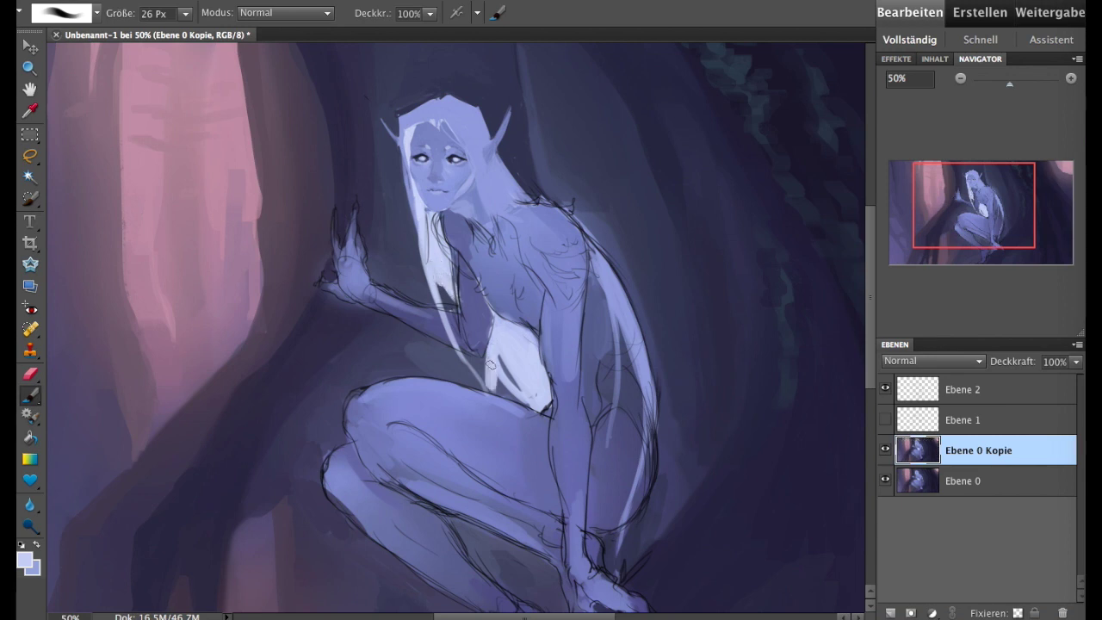
- Add near-white highlights under the knee, on the heel and on the toes
left_click_drag(515, 388, 552, 170)
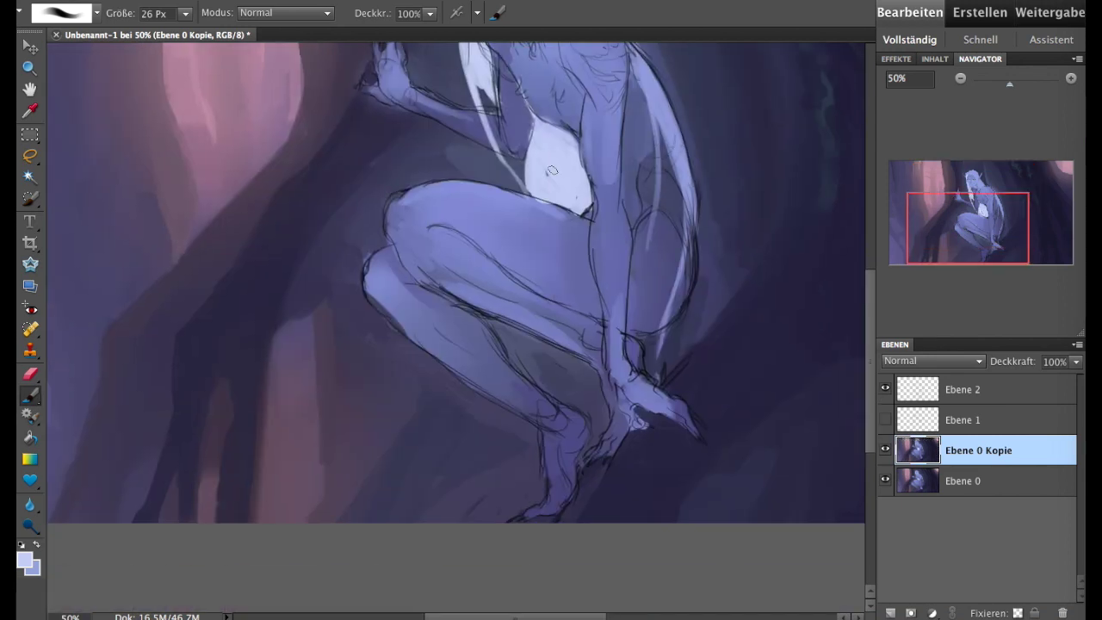
mouse_move(560, 384)
left_mouse_down()
mouse_move(568, 357)
mouse_move(589, 373)
left_mouse_up()
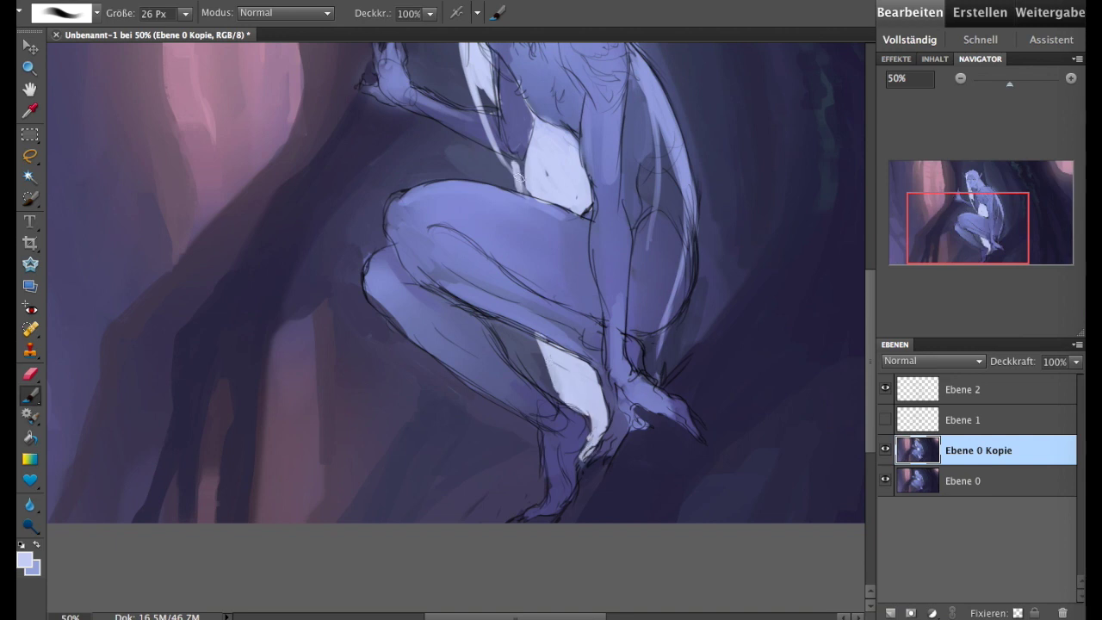
left_click_drag(929, 234, 937, 236)
mouse_move(606, 321)
left_mouse_down()
mouse_move(607, 354)
mouse_move(689, 309)
left_mouse_up()
left_click_drag(570, 433, 542, 435)
left_click_drag(564, 402, 530, 422)
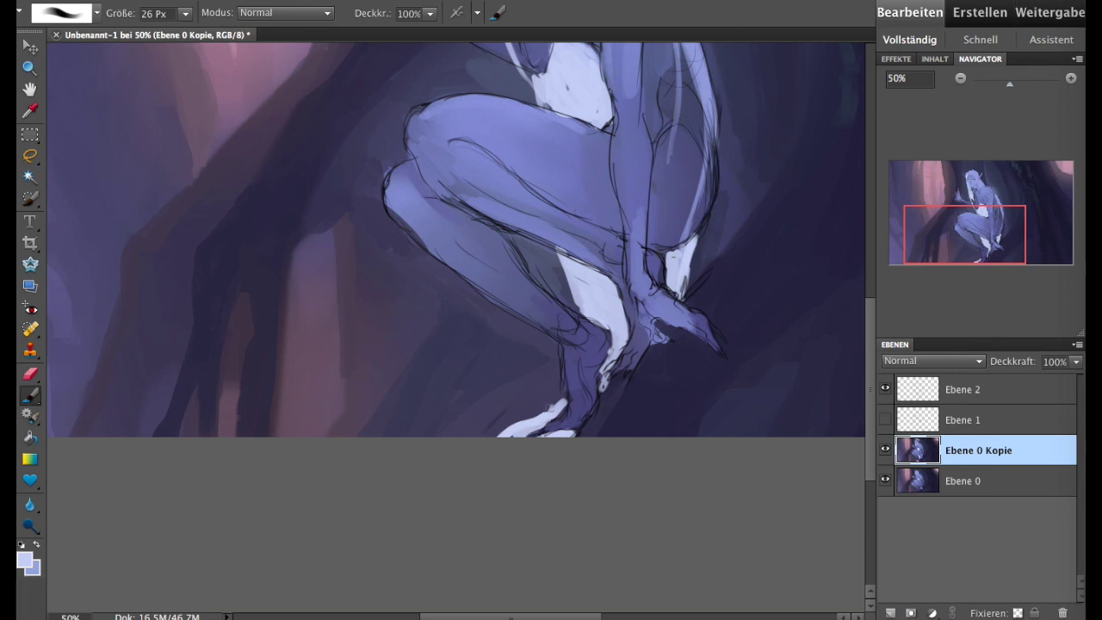
- Reduce the brush to 13 px and paint fine light strokes along the leg
left_click(185, 14)
left_click_drag(180, 35, 172, 35)
left_click_drag(556, 248, 556, 295)
left_click_drag(542, 415, 552, 337)
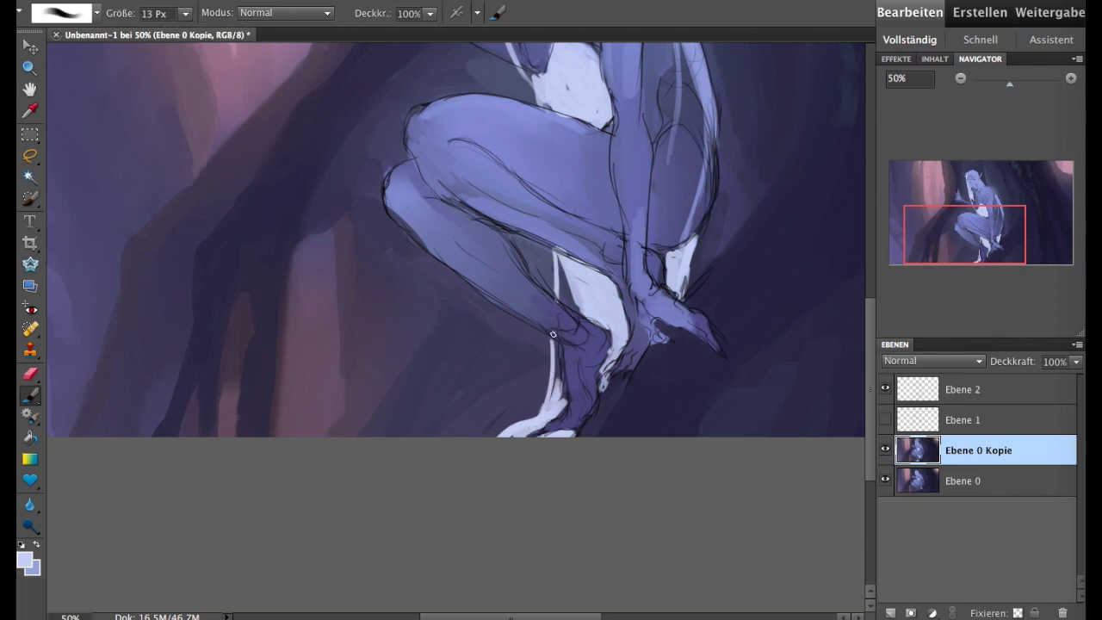
- Paint light strands over the neck and shoulder, then cover them with blue at 27 px
scroll(654, 277, "up", 3)
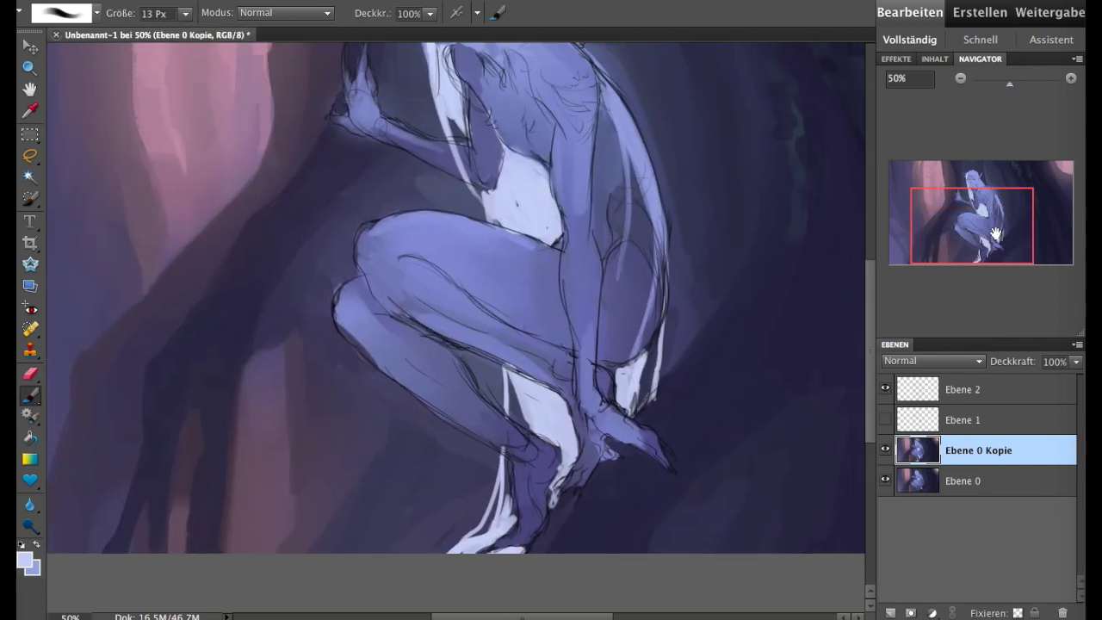
mouse_move(996, 234)
left_mouse_down()
mouse_move(995, 221)
mouse_move(966, 219)
left_mouse_up()
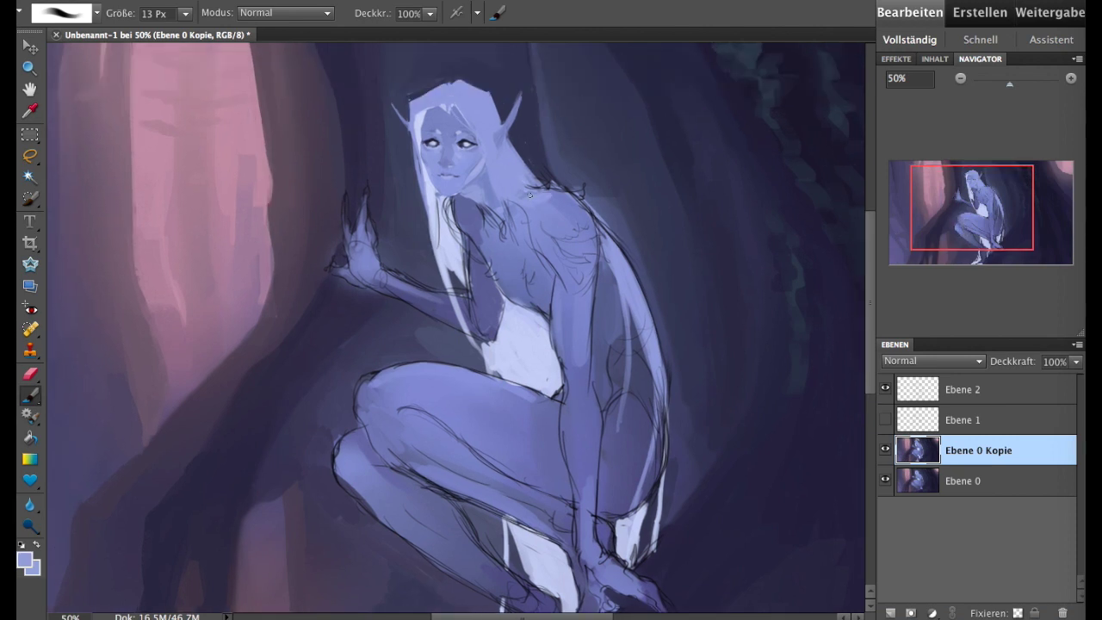
left_click_drag(499, 221, 510, 353)
mouse_move(513, 232)
left_mouse_down()
mouse_move(523, 334)
mouse_move(503, 482)
left_mouse_up()
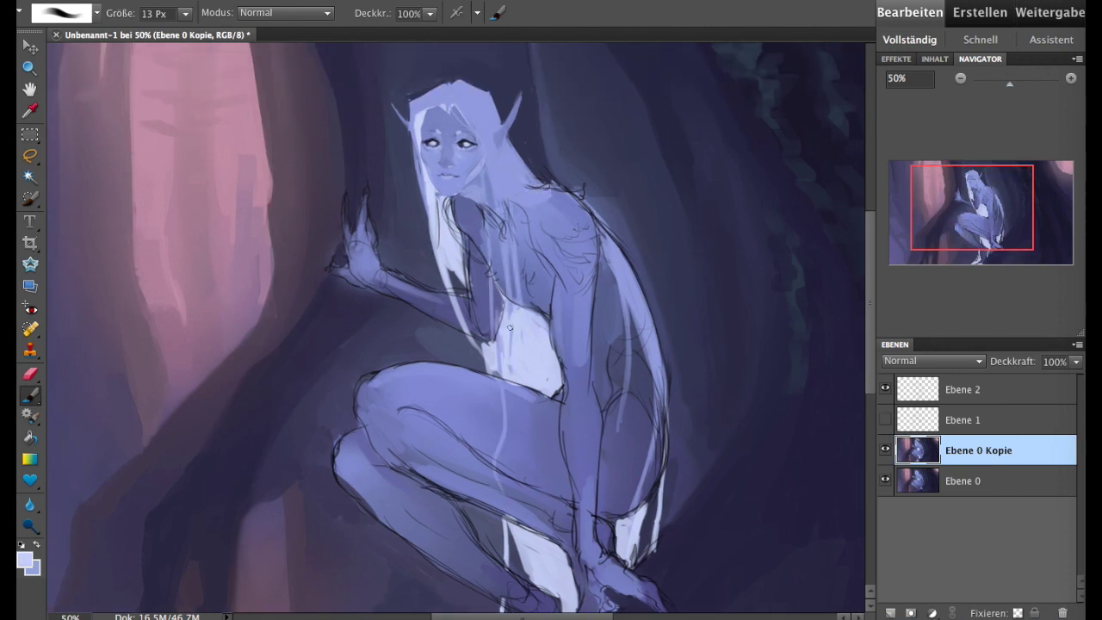
left_click_drag(191, 19, 205, 37)
left_click_drag(513, 308, 510, 242)
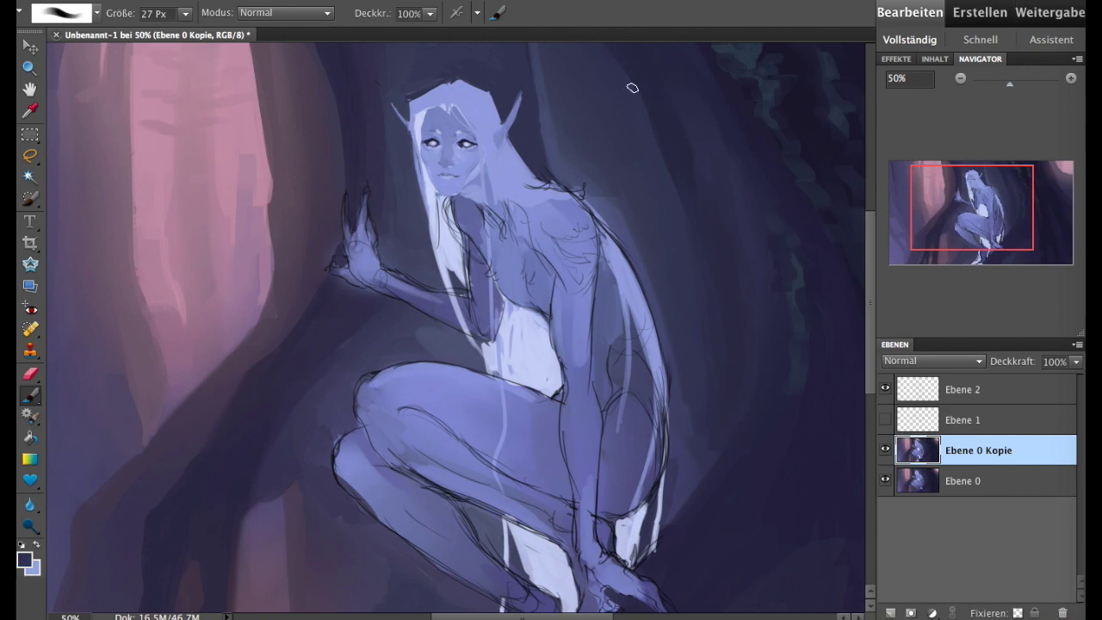
- Zoom to 25%, hide the Ebene 2 sketch lines and mirror the painting horizontally
left_click(959, 78)
left_click(884, 389)
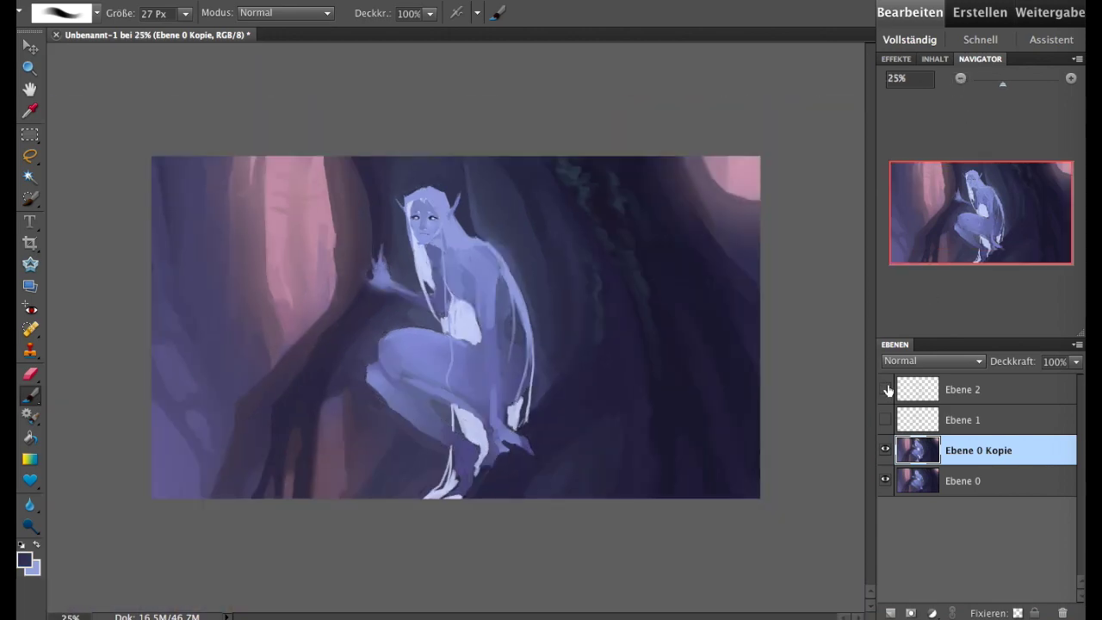
left_click(641, 59)
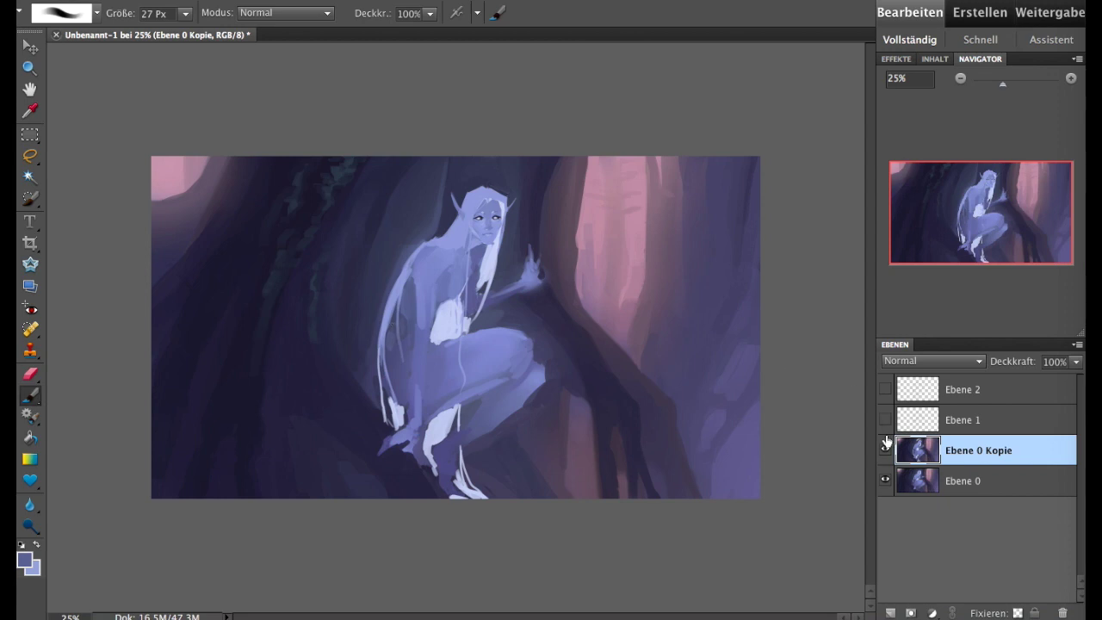
- Replace the painting copy with a fresh duplicate, trying a darkening blend mode before returning to Normal
left_click(886, 443)
key("Delete")
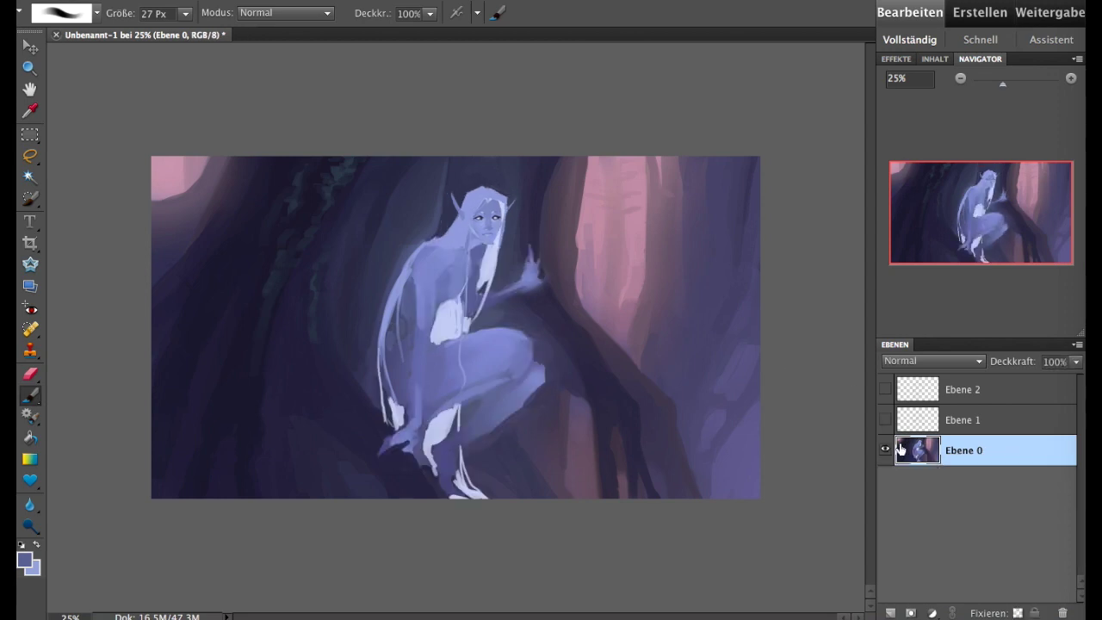
left_click(484, 4)
left_click(694, 182)
left_click(932, 360)
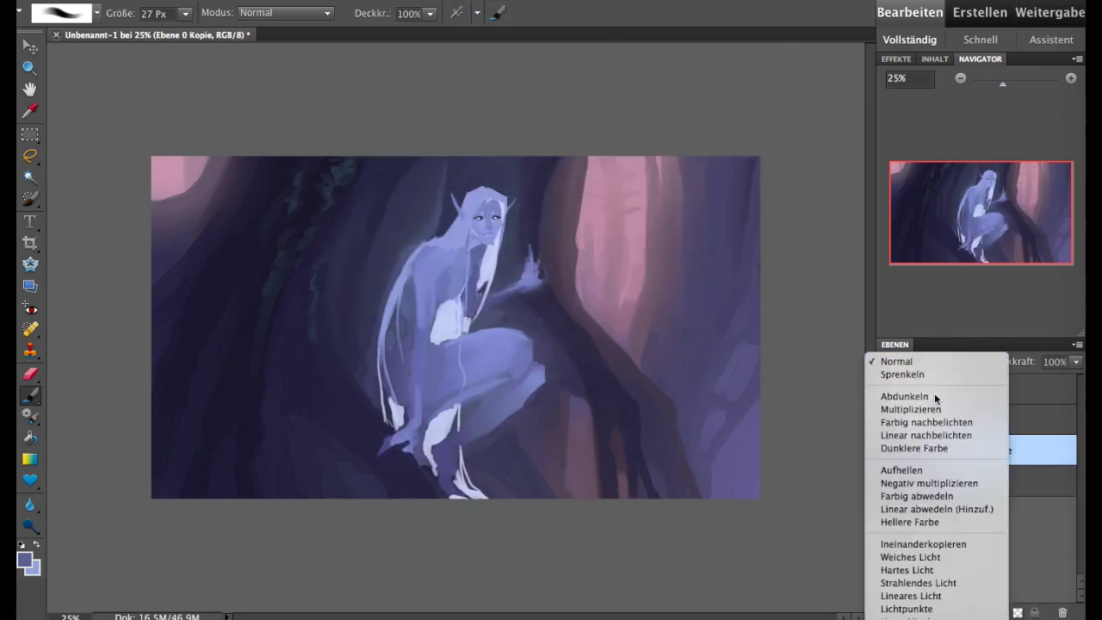
left_click(925, 419)
left_click(932, 360)
left_click(895, 300)
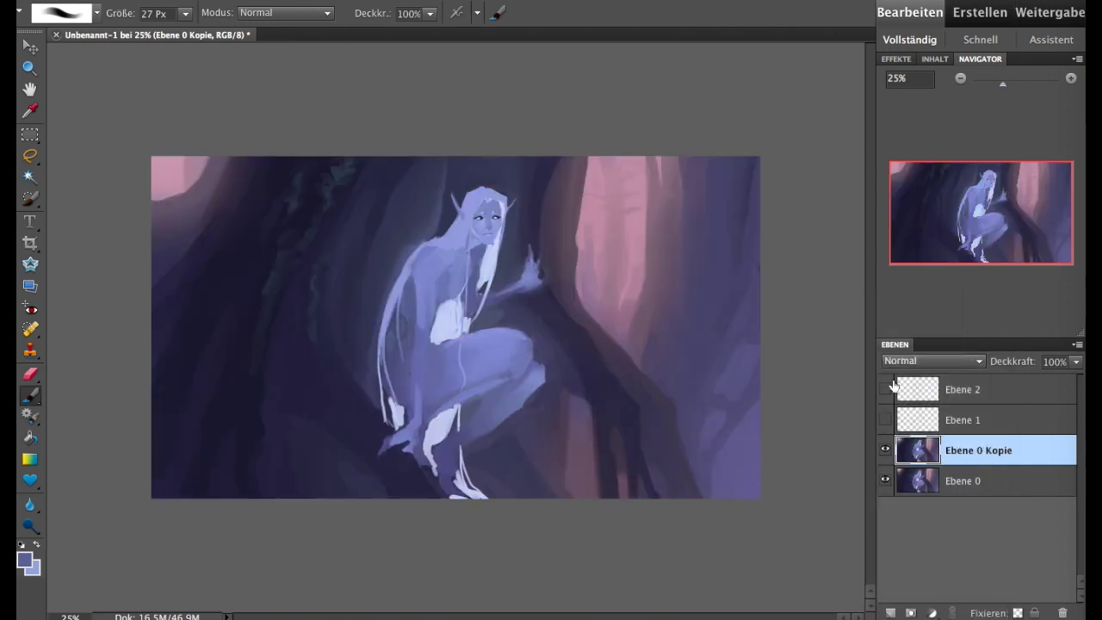
- Brighten the painting's highlights with a Farbkurven (colour curves) adjustment
left_click(407, 5)
left_click(758, 162)
left_click_drag(625, 47, 868, 16)
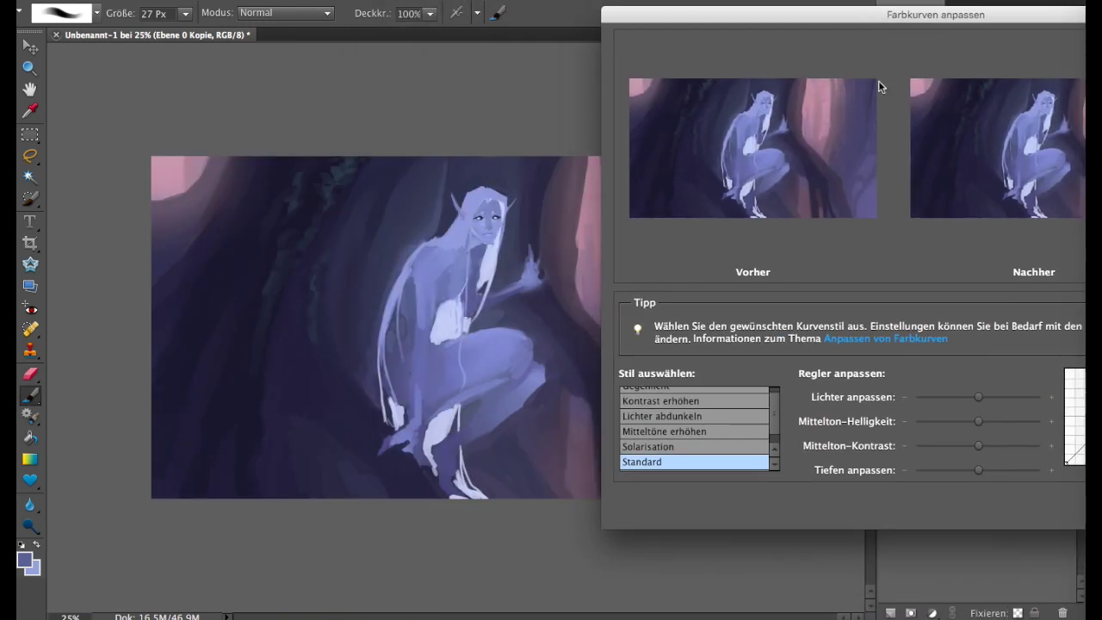
mouse_move(951, 397)
left_mouse_down()
mouse_move(1020, 398)
mouse_move(990, 398)
mouse_move(953, 421)
mouse_move(1021, 420)
mouse_move(969, 421)
mouse_move(951, 445)
mouse_move(1024, 445)
mouse_move(942, 470)
left_mouse_up()
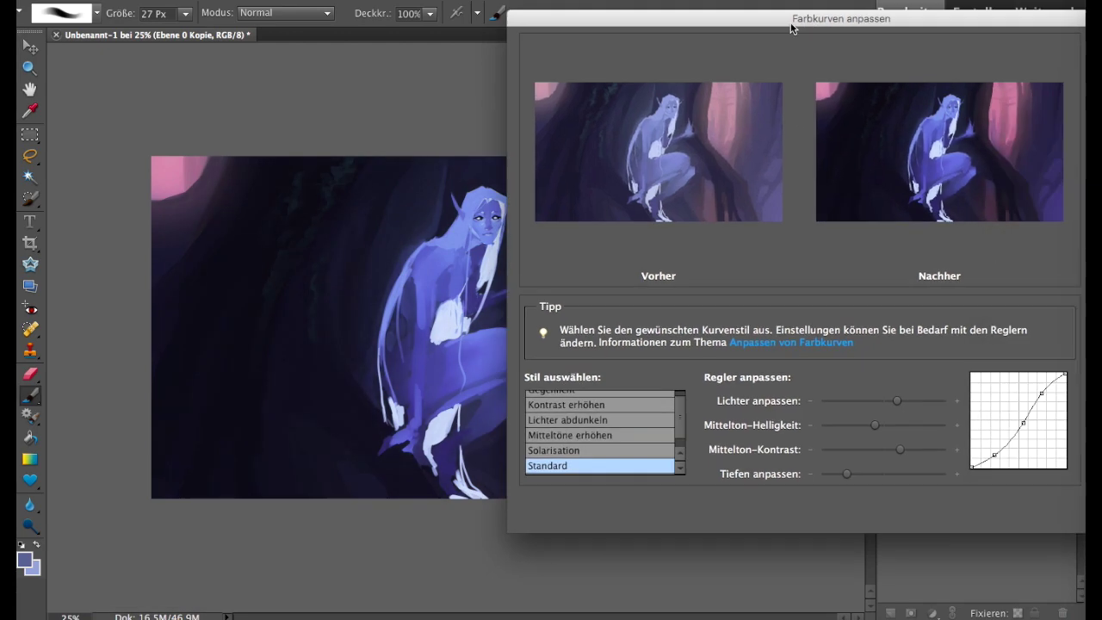
key("Return")
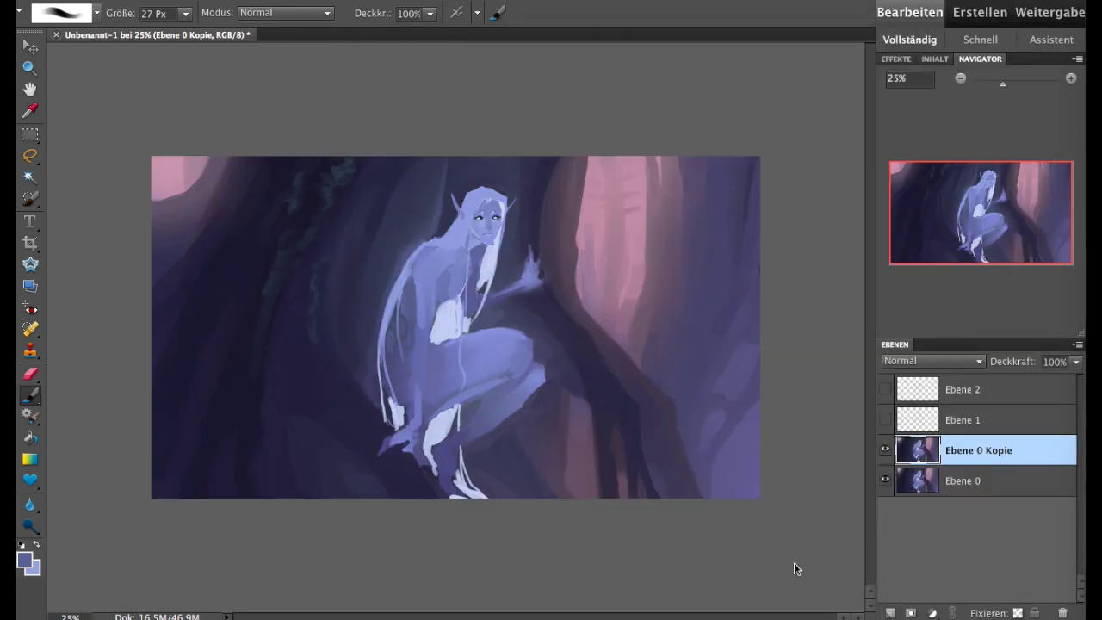
left_click(30, 456)
- Add a new layer with a purple gradient set to Multiplizieren at 40% opacity
left_click(889, 613)
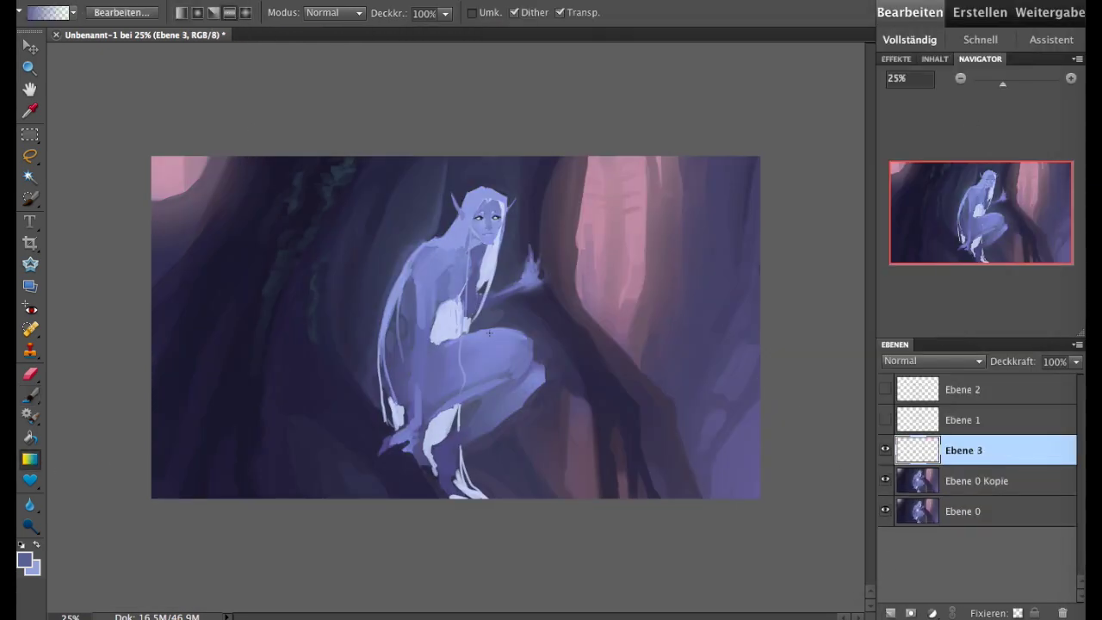
left_click_drag(276, 299, 766, 337)
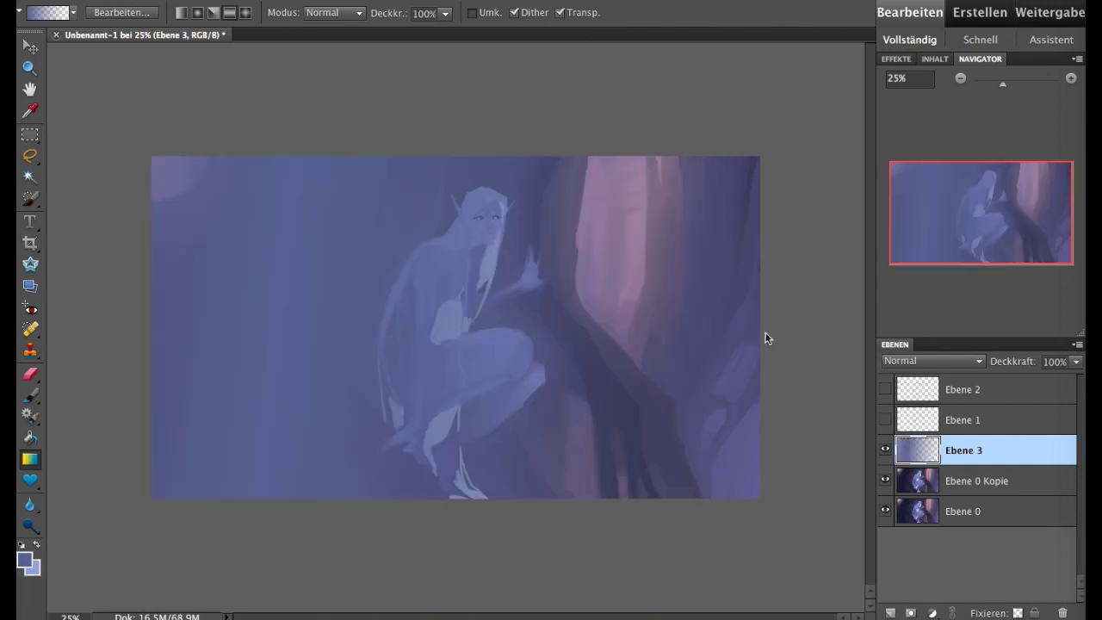
left_click(932, 361)
left_click(935, 404)
left_click(1074, 361)
left_click_drag(1074, 378, 1022, 376)
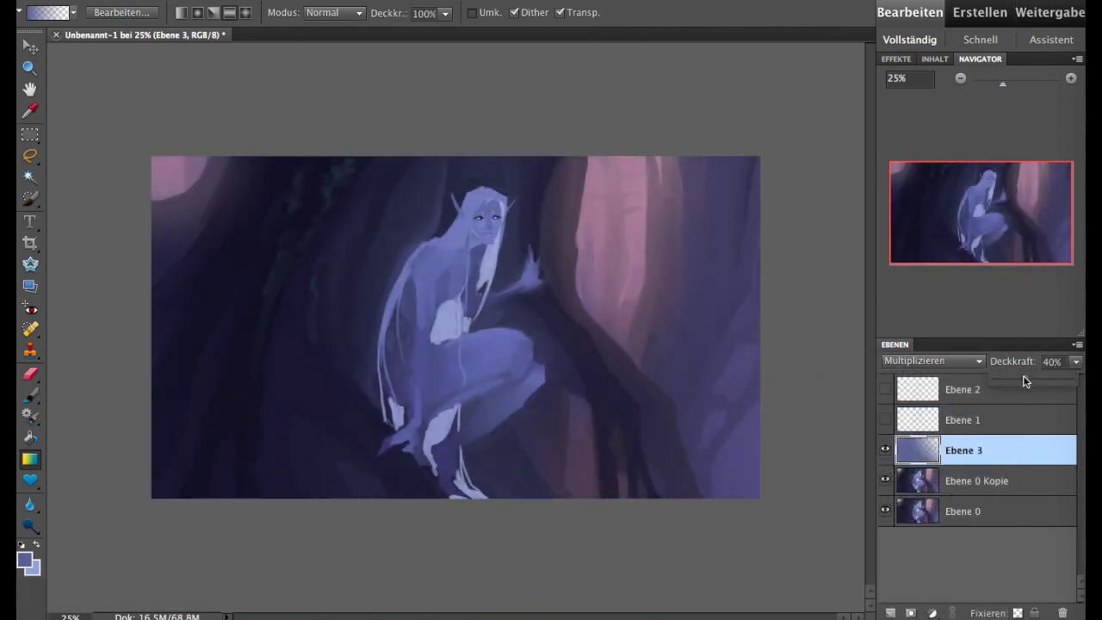
- Erase the darkening from the elf's head, torso and legs with a 201 px soft brush
key("e")
left_click(96, 13)
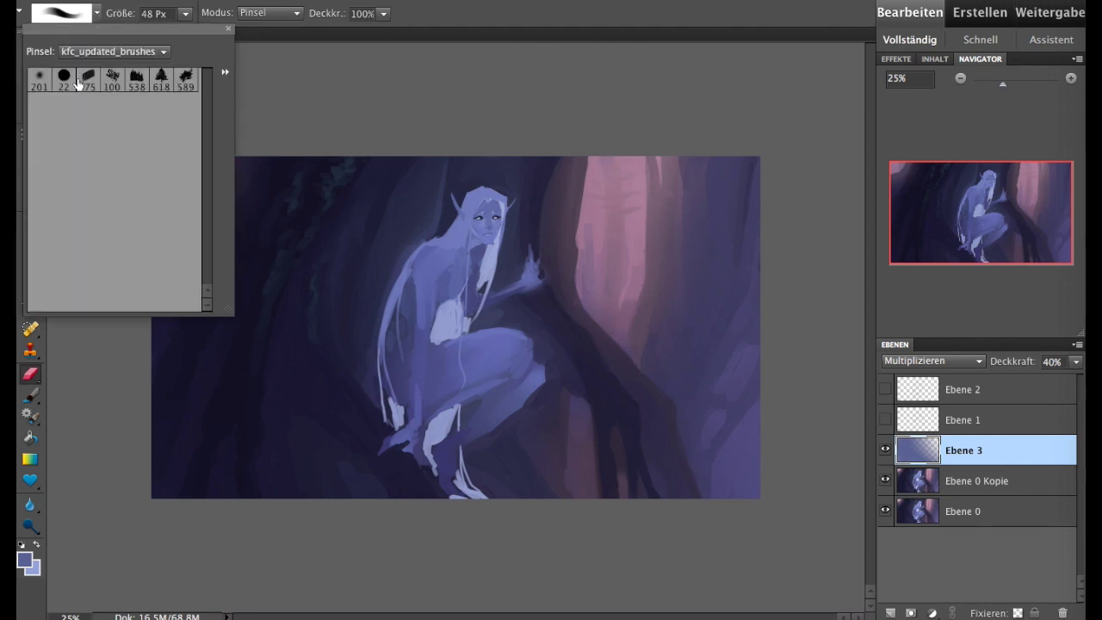
left_click(40, 79)
left_click_drag(484, 215, 435, 284)
left_click_drag(517, 327, 482, 396)
mouse_move(421, 309)
left_mouse_down()
mouse_move(490, 413)
mouse_move(484, 205)
mouse_move(451, 318)
left_mouse_up()
left_click_drag(443, 404, 400, 430)
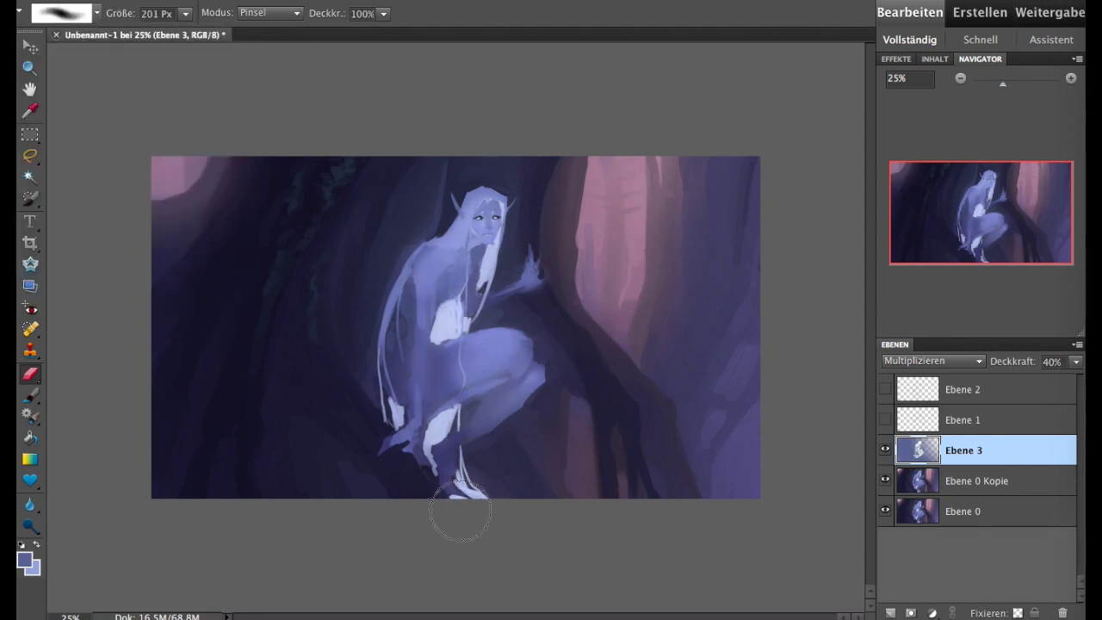
- Lighten the pink tree trunk at upper right and fine-tune the gradient layer's opacity
left_click(885, 448)
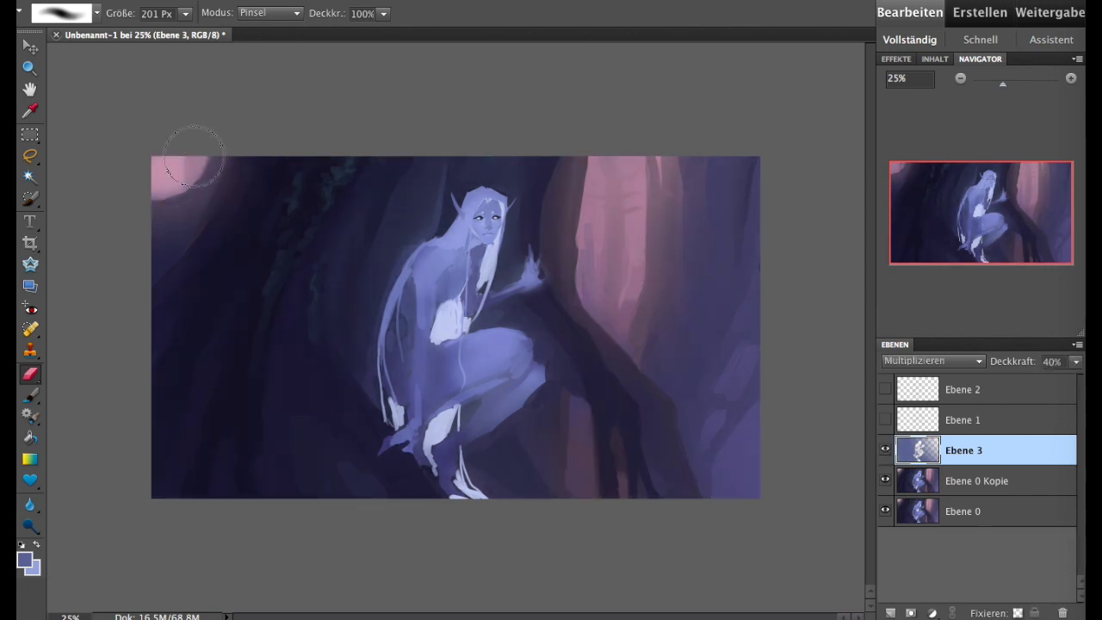
left_click_drag(606, 297, 613, 191)
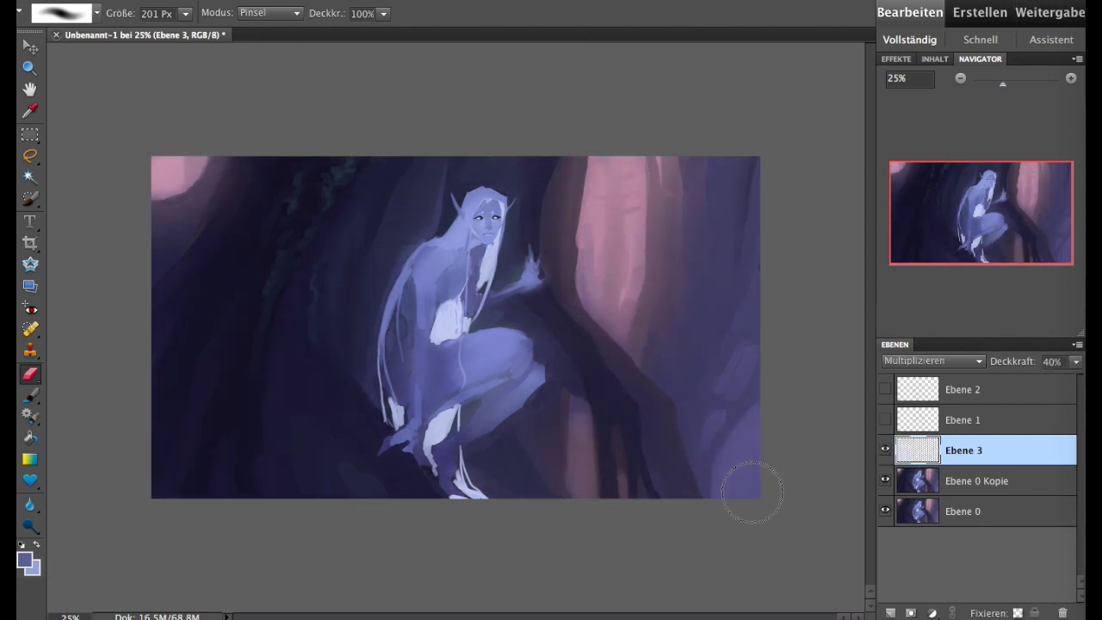
left_click(1075, 362)
left_click_drag(1040, 377, 1004, 377)
- Merge the gradient layer into the painting copy, then try and undo Auto-Kontrast
key("super+e")
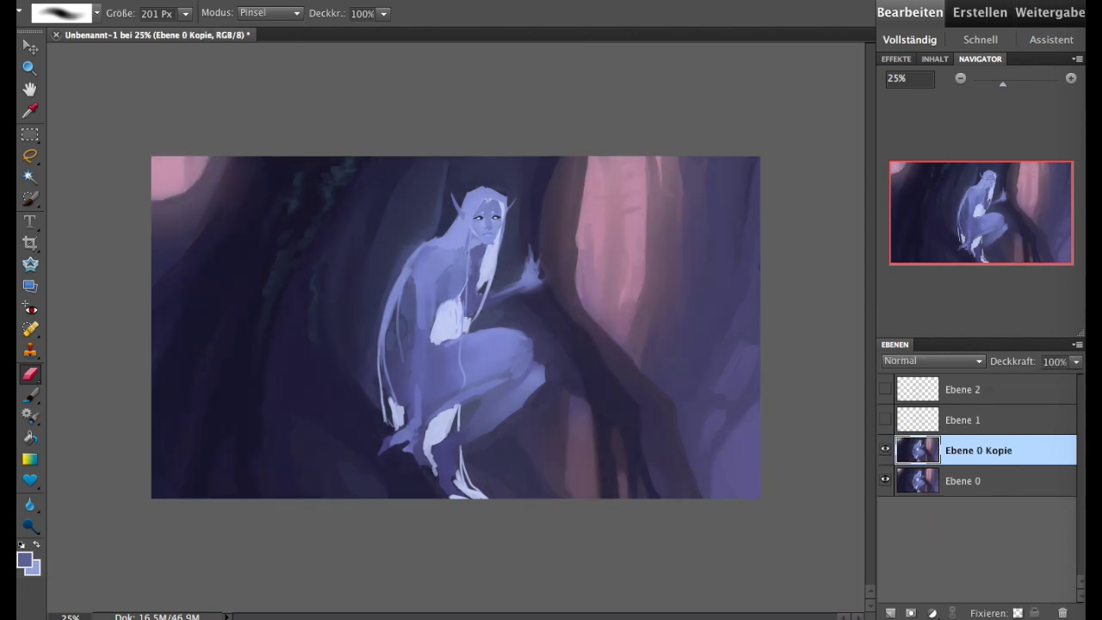
left_click(425, 9)
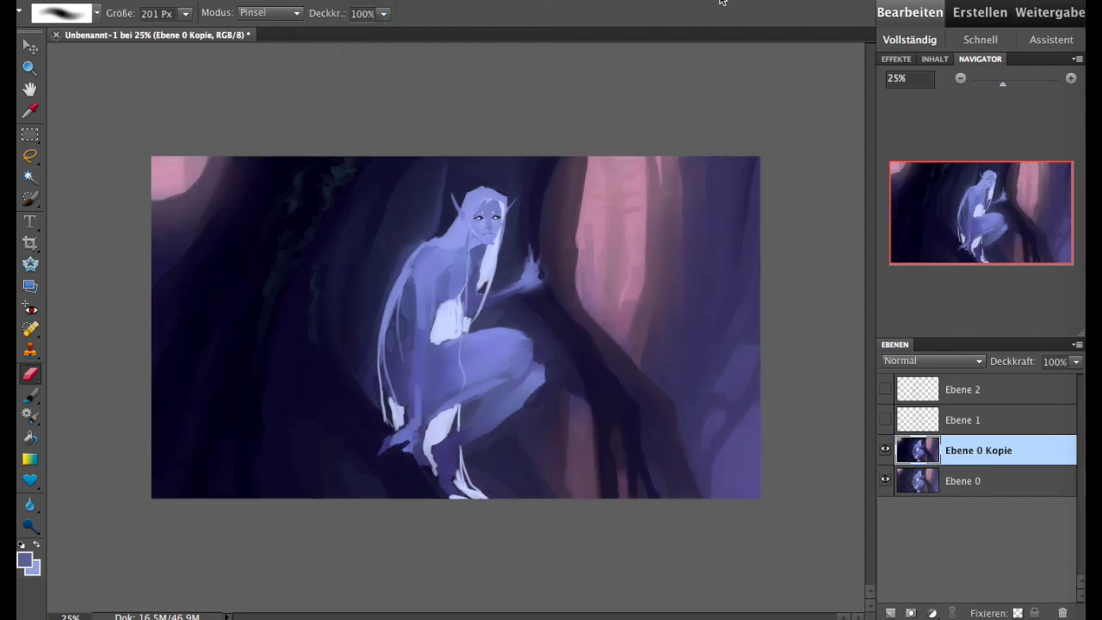
key("super+z")
- Reduce the painting's contrast to -50 with a Helligkeit/Kontrast adjustment
left_click(404, 2)
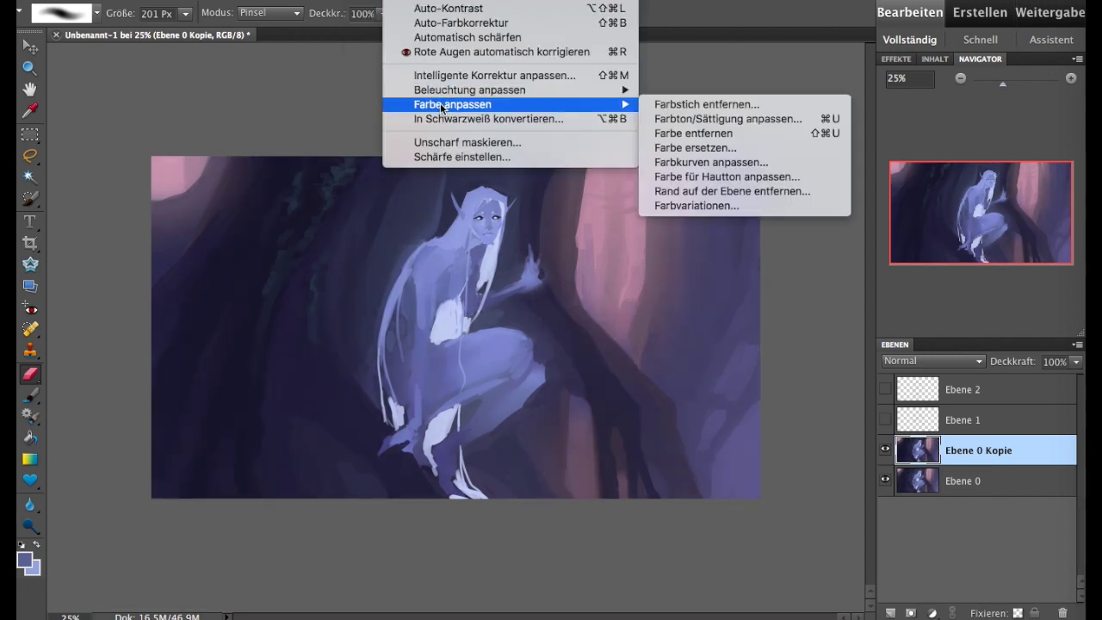
left_click(693, 106)
mouse_move(752, 80)
left_mouse_down()
mouse_move(807, 80)
mouse_move(782, 80)
left_mouse_up()
left_click_drag(737, 110, 691, 110)
left_click_drag(781, 80, 758, 80)
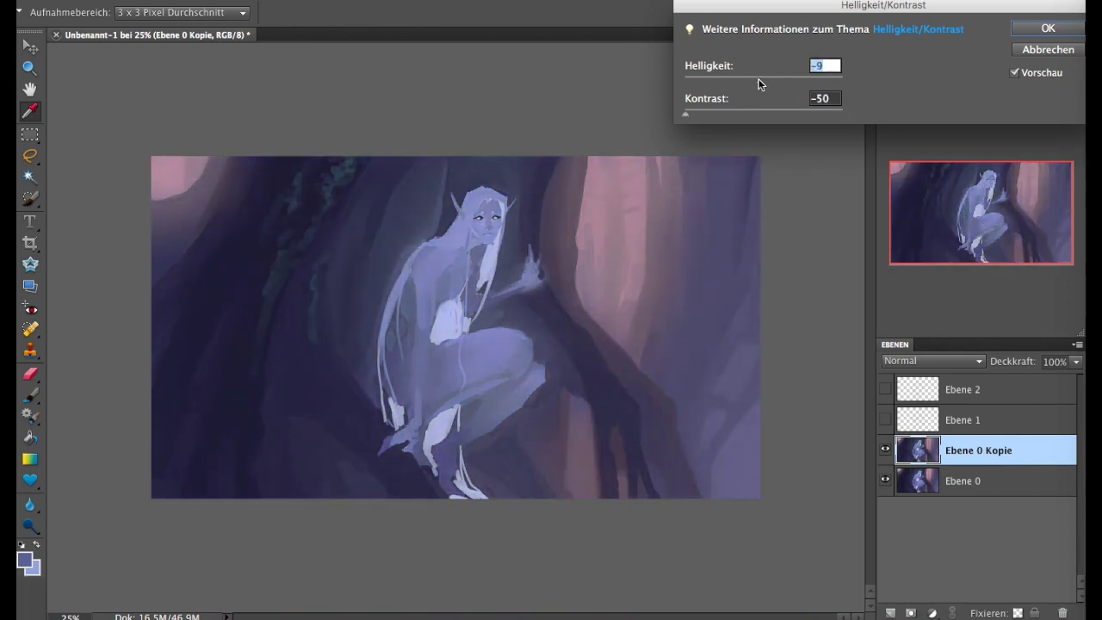
key("Return")
key("e")
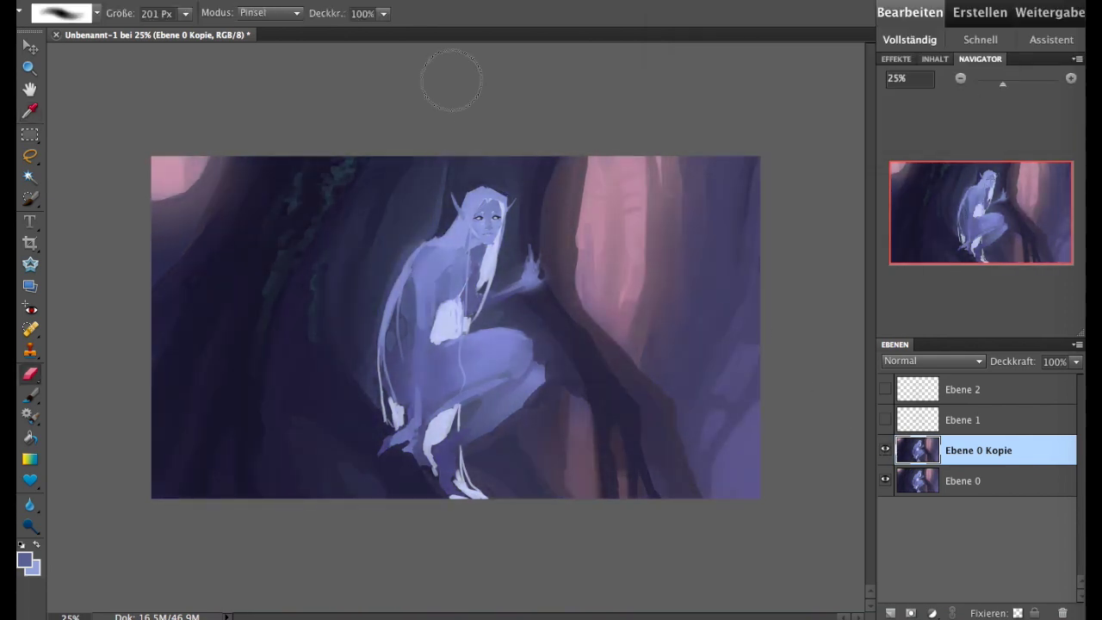
key("ctrl+z")
- Apply Farbvariationen shifts to the shadows and saturation at reduced strength
left_click(614, 132)
left_click(404, 4)
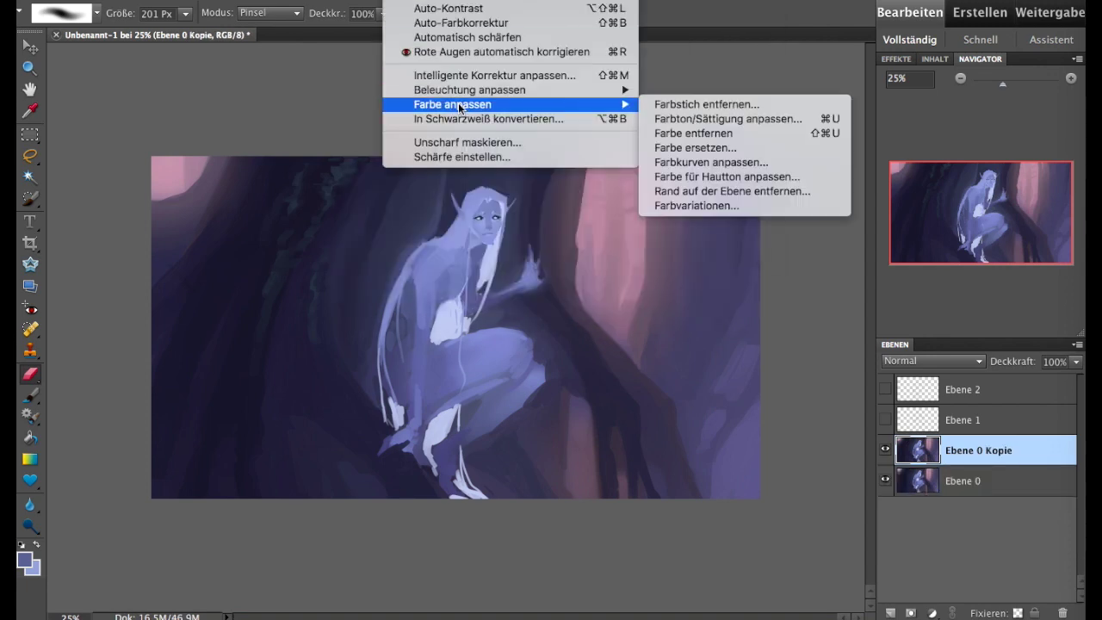
left_click(708, 206)
mouse_move(291, 445)
left_mouse_down()
mouse_move(303, 446)
mouse_move(284, 446)
left_mouse_up()
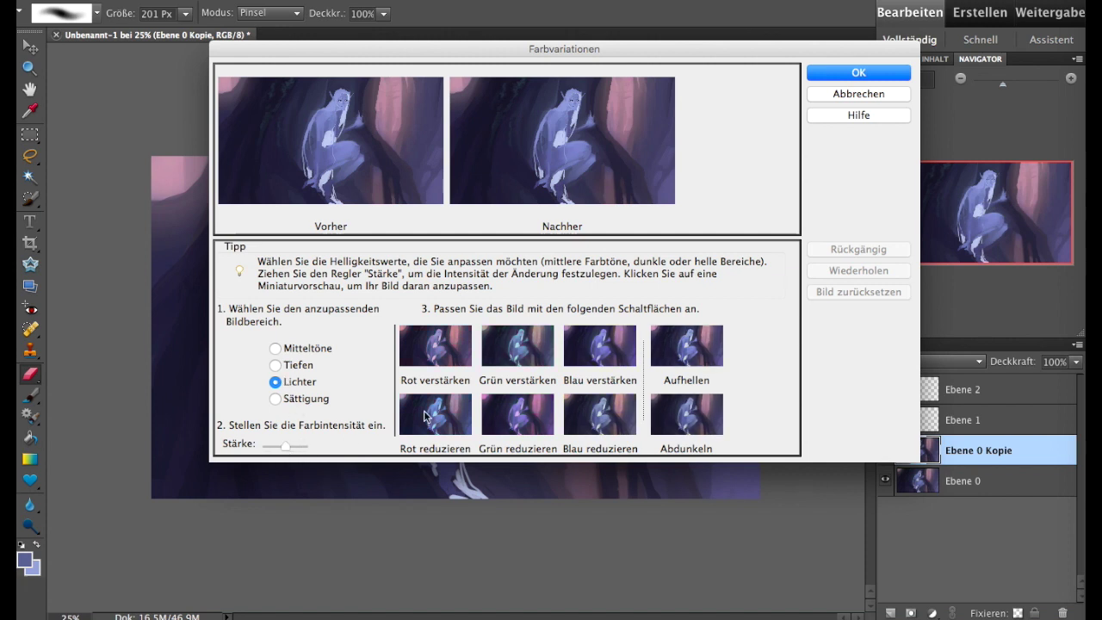
left_click(275, 365)
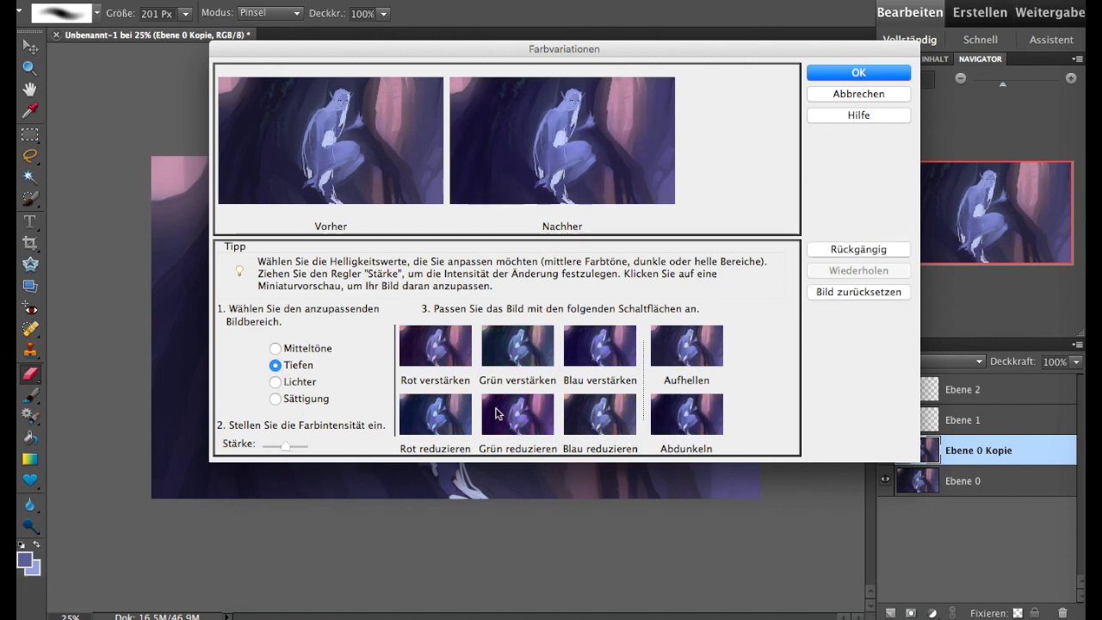
left_click(676, 418)
left_click(275, 399)
left_click_drag(284, 445, 271, 448)
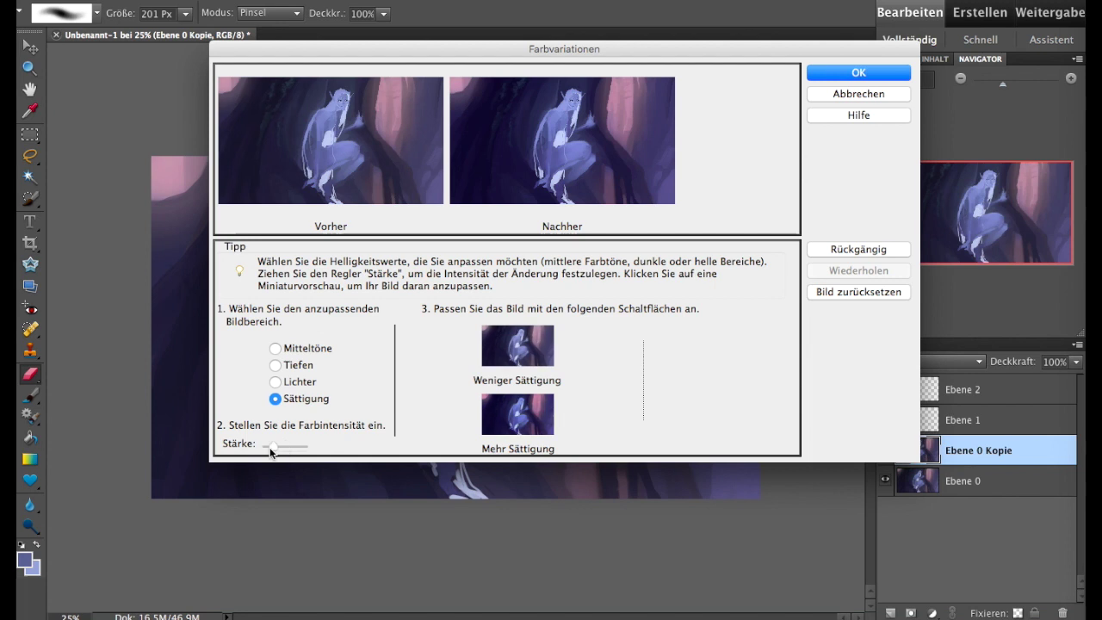
left_click(830, 74)
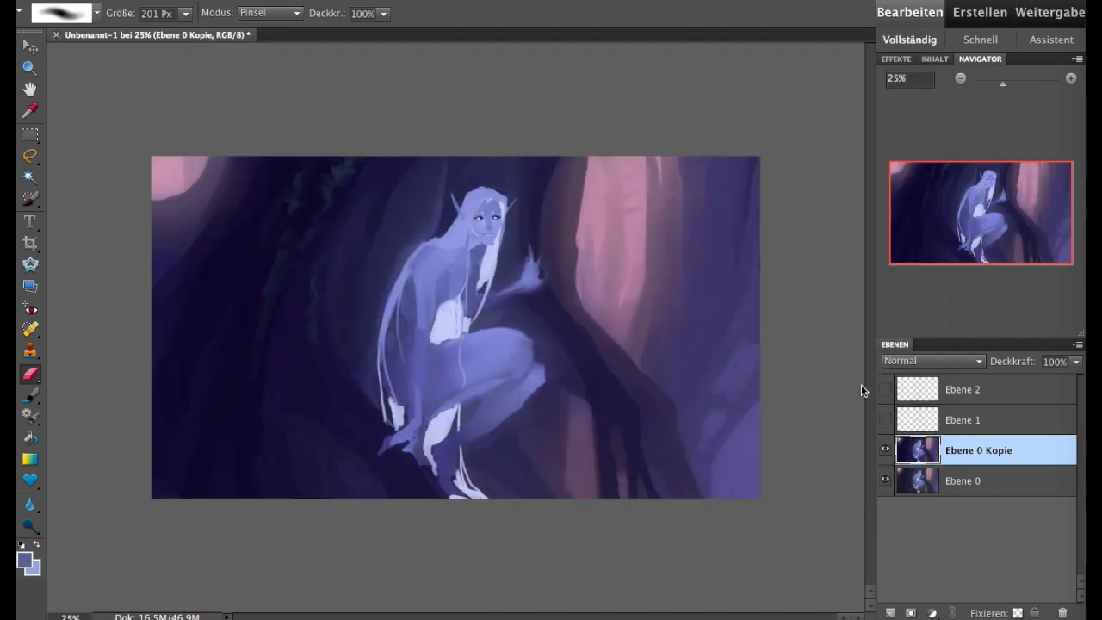
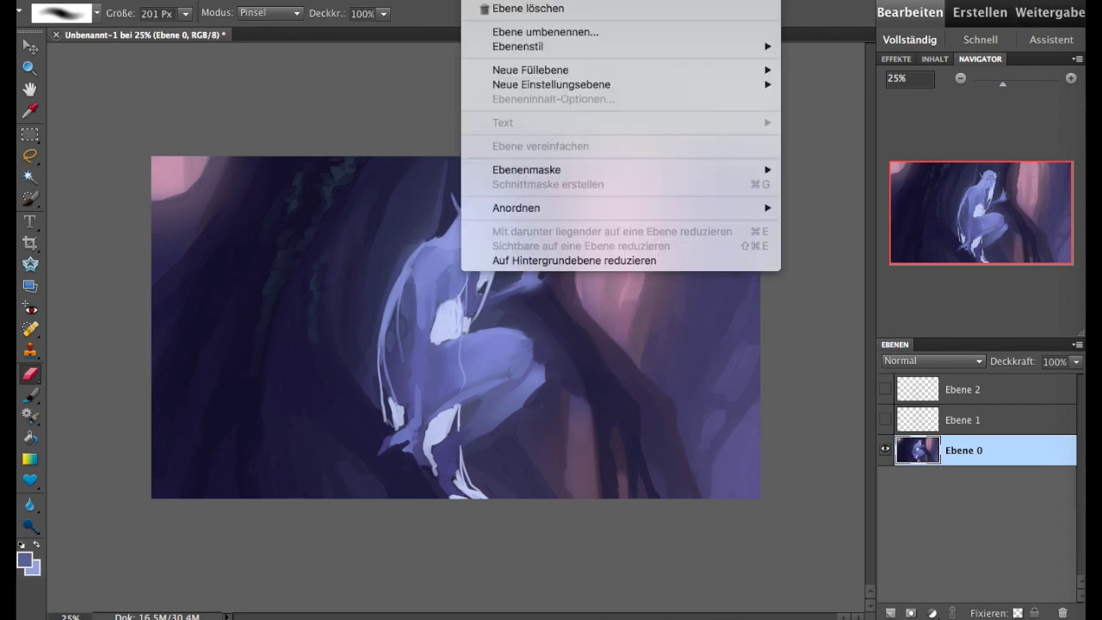
- Experiment on the old painting copy with auto correction, 64% opacity and a 1012 px eraser
key("Return")
left_click(425, 4)
left_click(426, 3)
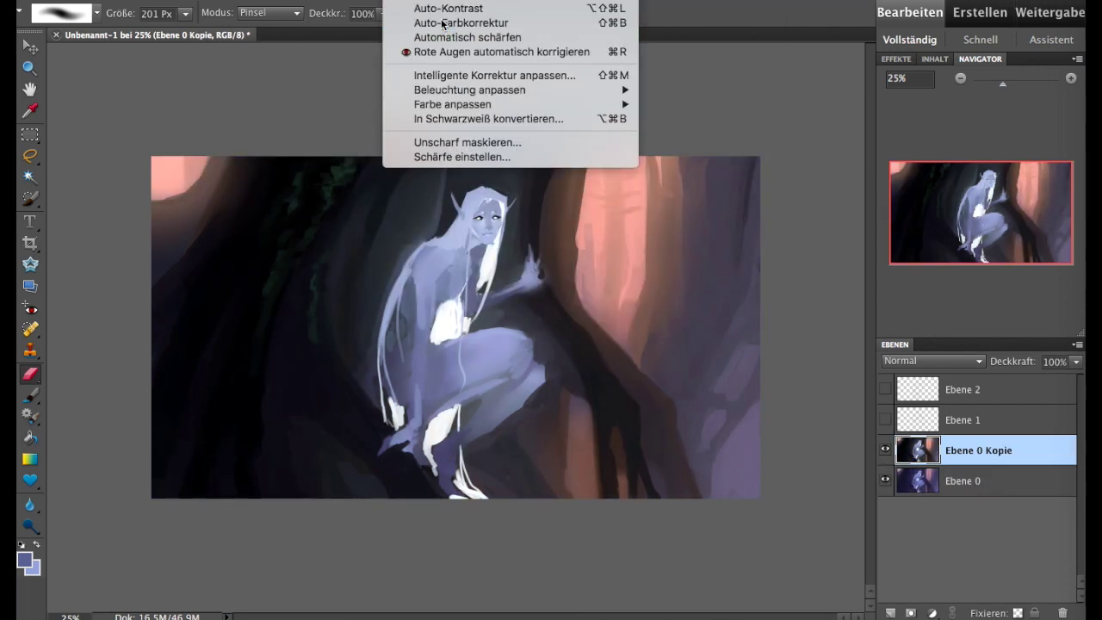
left_click(440, 23)
mouse_move(1072, 365)
left_mouse_down()
mouse_move(1034, 376)
mouse_move(1043, 373)
left_mouse_up()
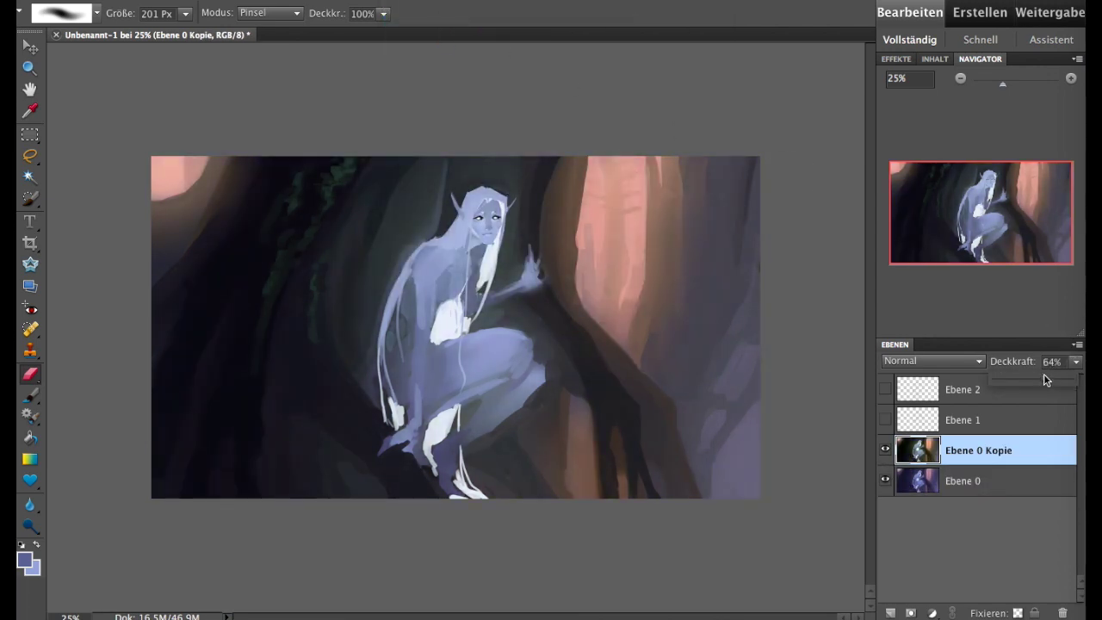
left_click_drag(187, 16, 211, 29)
mouse_move(491, 246)
left_mouse_down()
mouse_move(431, 369)
mouse_move(480, 491)
mouse_move(372, 452)
mouse_move(394, 61)
mouse_move(464, 238)
mouse_move(632, 221)
mouse_move(166, 151)
mouse_move(651, 467)
left_mouse_up()
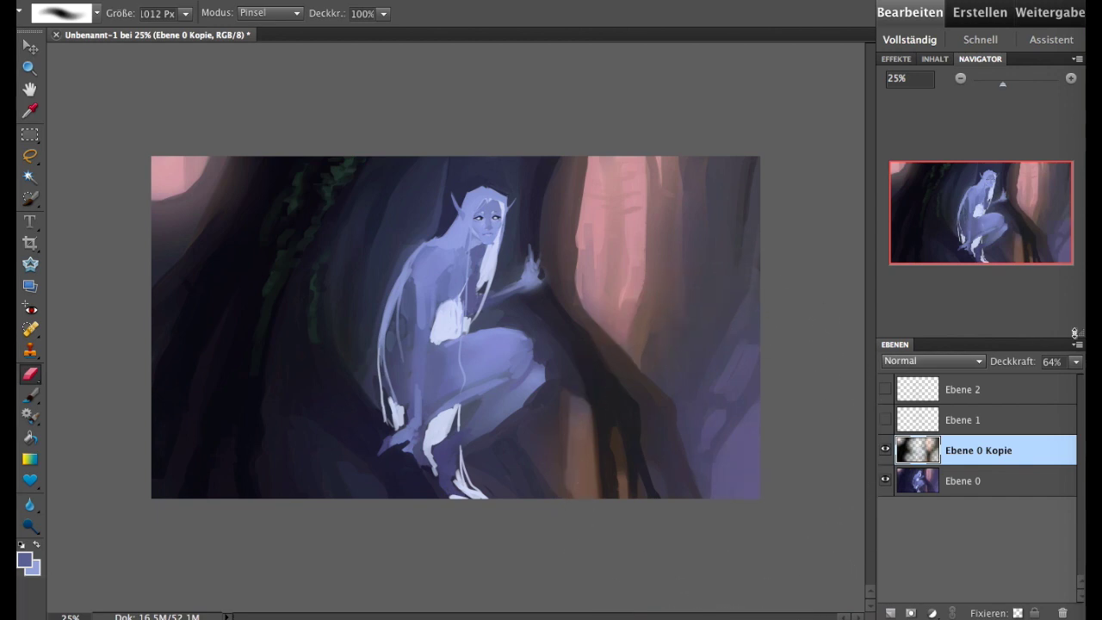
left_click(1075, 361)
left_click(887, 451)
- Delete the edited copy and duplicate Ebene 0 as a fresh Ebene 0 Kopie
key("Delete")
left_click(482, 2)
left_click(516, 2)
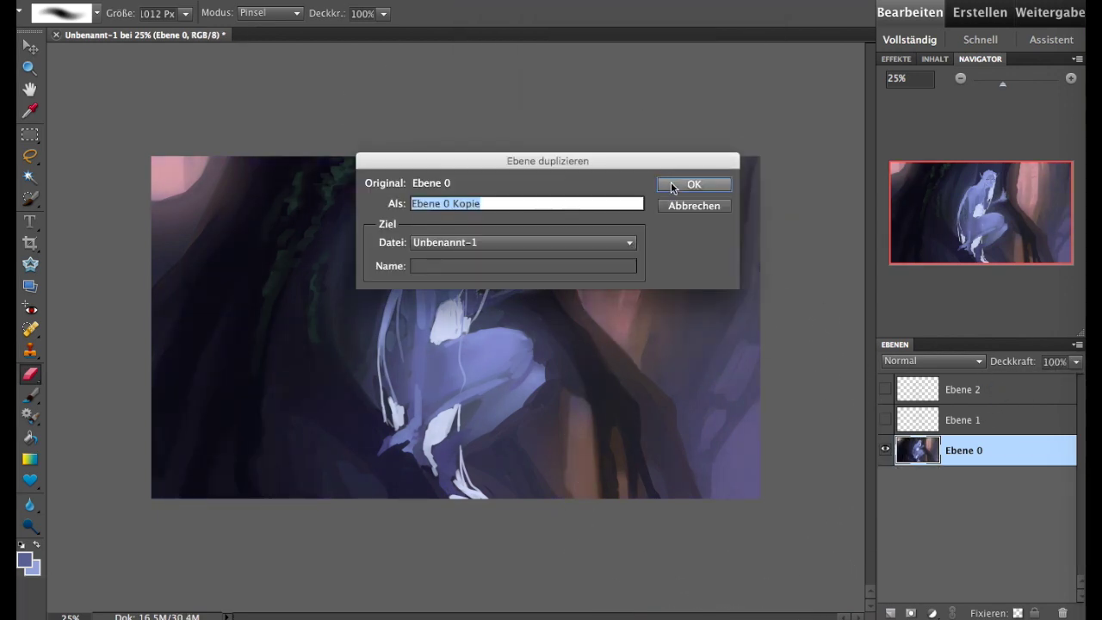
key("Return")
left_click(413, 2)
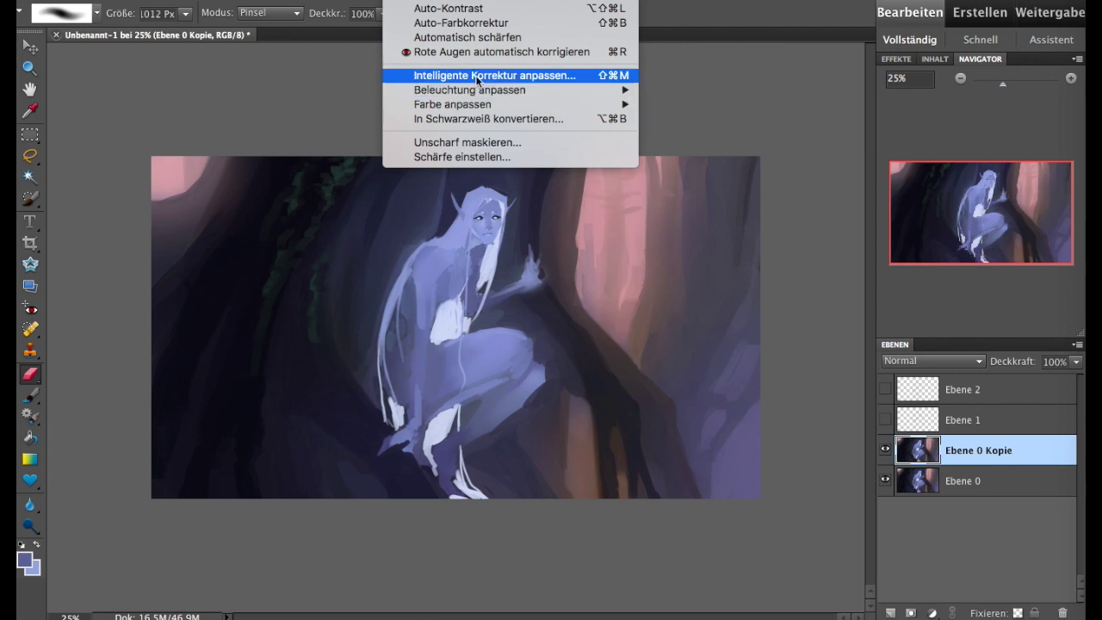
- Apply an automatic colour correction to Ebene 0 Kopie, then undo it
left_click(465, 23)
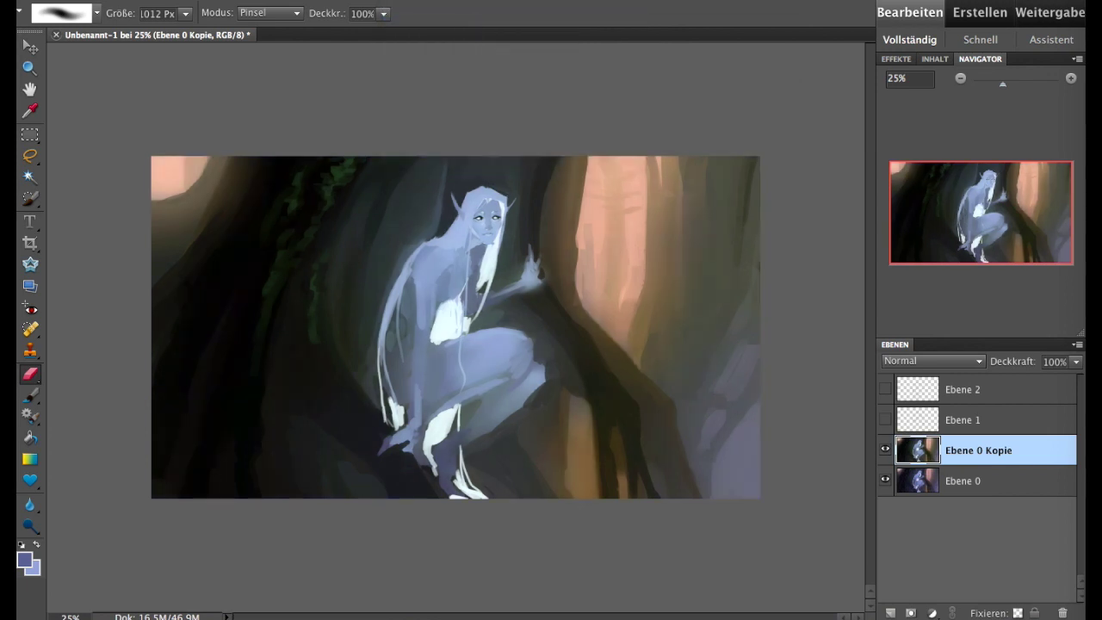
left_click(353, 0)
key("ctrl+z")
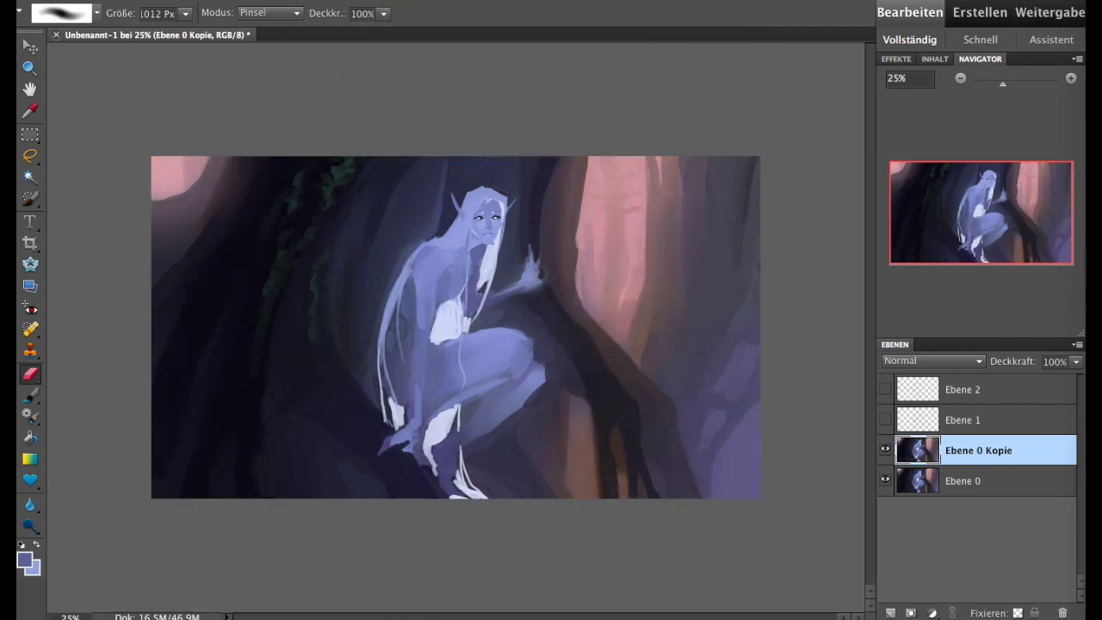
left_click(404, 0)
left_click(706, 111)
- Cancel the hue shift and tighten the RGB Tonwertkorrektur levels for darker midtones and more contrast
mouse_move(839, 465)
left_mouse_down()
mouse_move(824, 465)
mouse_move(852, 462)
mouse_move(741, 460)
left_mouse_up()
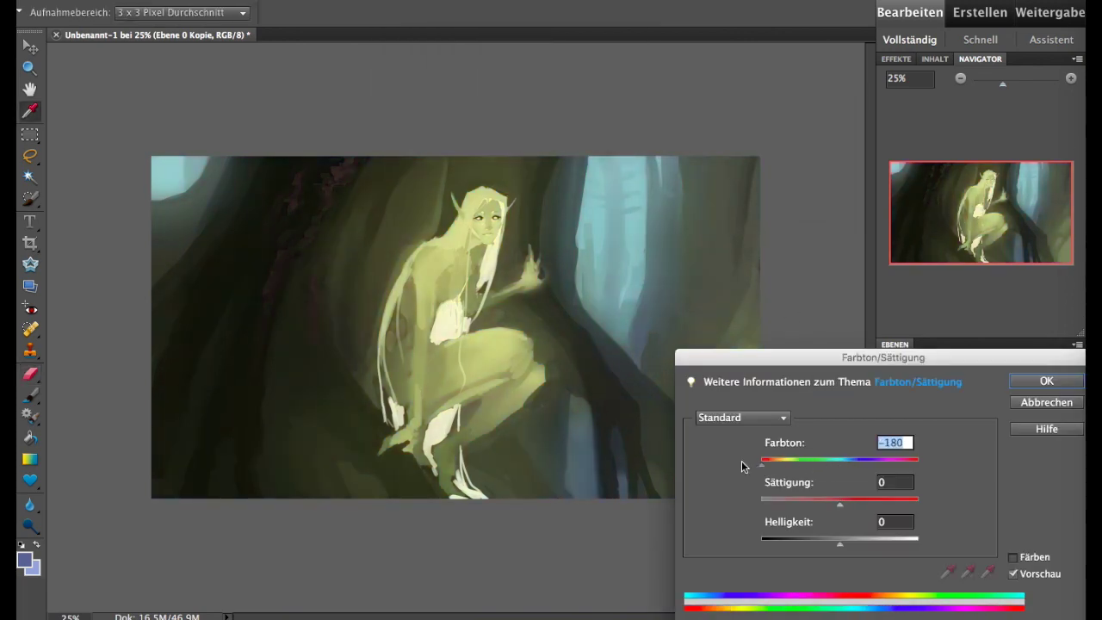
left_click(1045, 402)
left_click(405, 0)
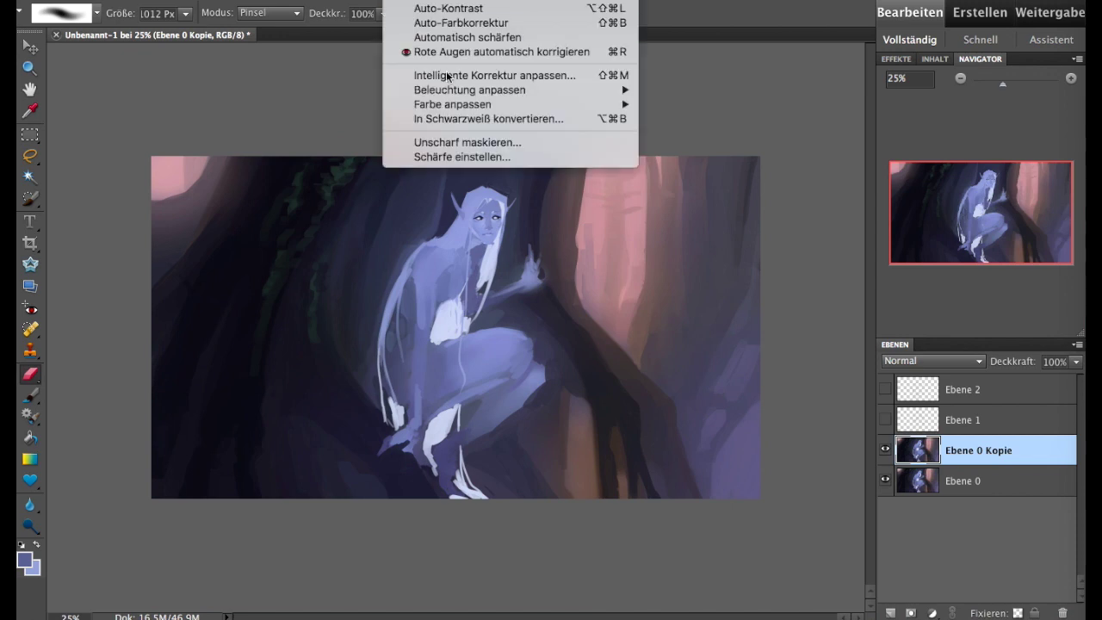
mouse_move(469, 89)
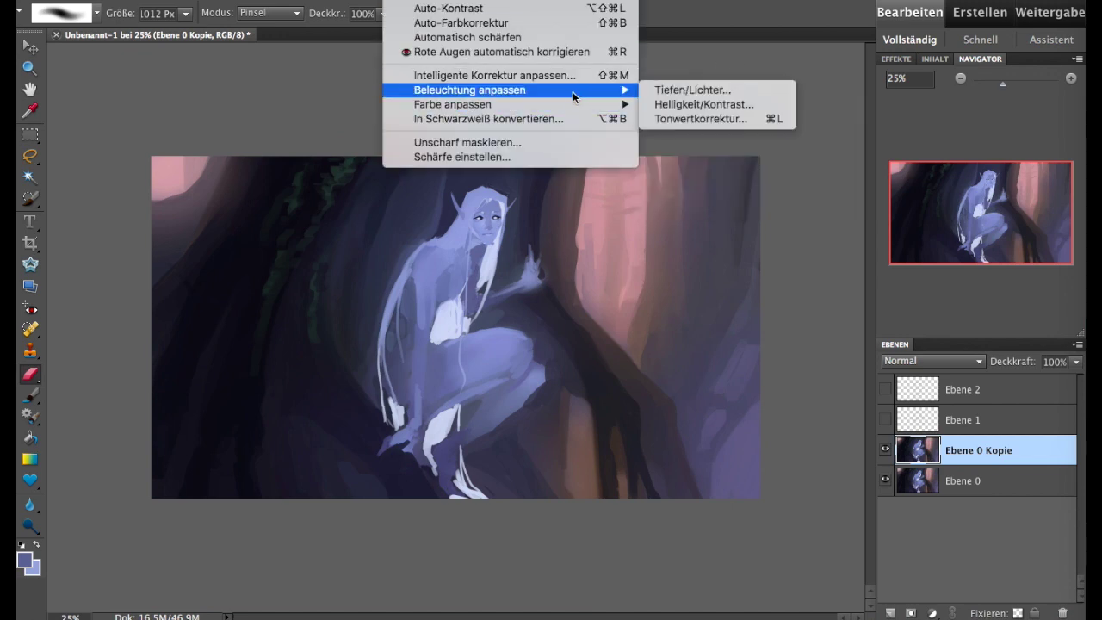
left_click(699, 119)
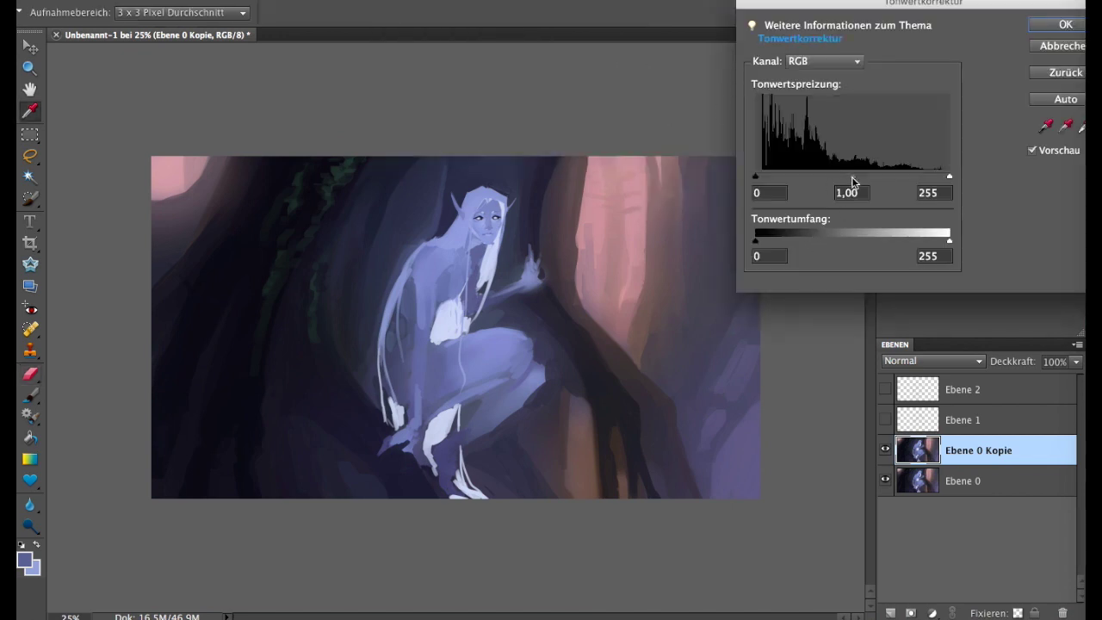
left_click_drag(853, 181, 872, 181)
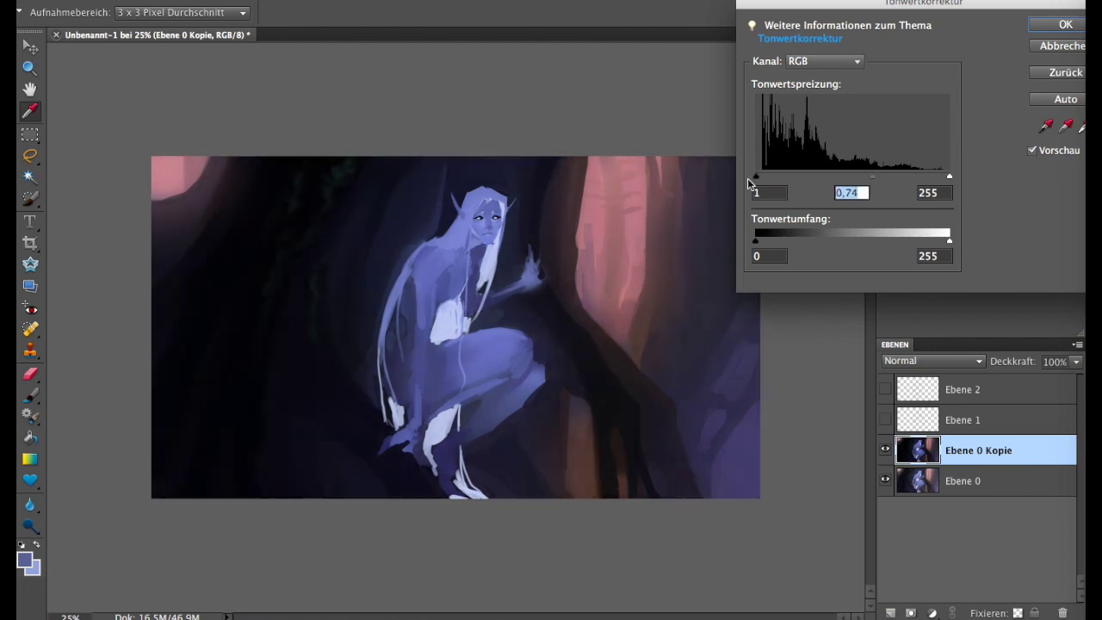
left_click_drag(748, 177, 745, 177)
mouse_move(948, 176)
left_mouse_down()
mouse_move(839, 179)
mouse_move(949, 175)
left_mouse_up()
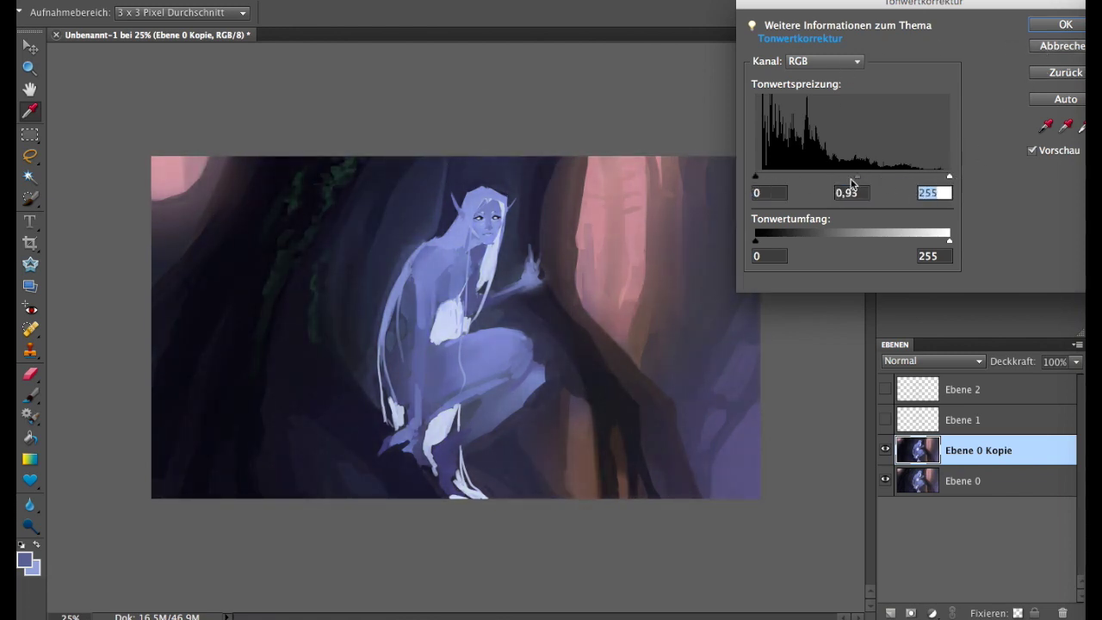
- Tweak the red, green and blue levels (blue 0 / 0,88 / 236) and apply
left_click(824, 61)
left_click(792, 74)
mouse_move(852, 175)
left_mouse_down()
mouse_move(840, 175)
mouse_move(858, 179)
left_mouse_up()
left_click(835, 64)
left_click(826, 79)
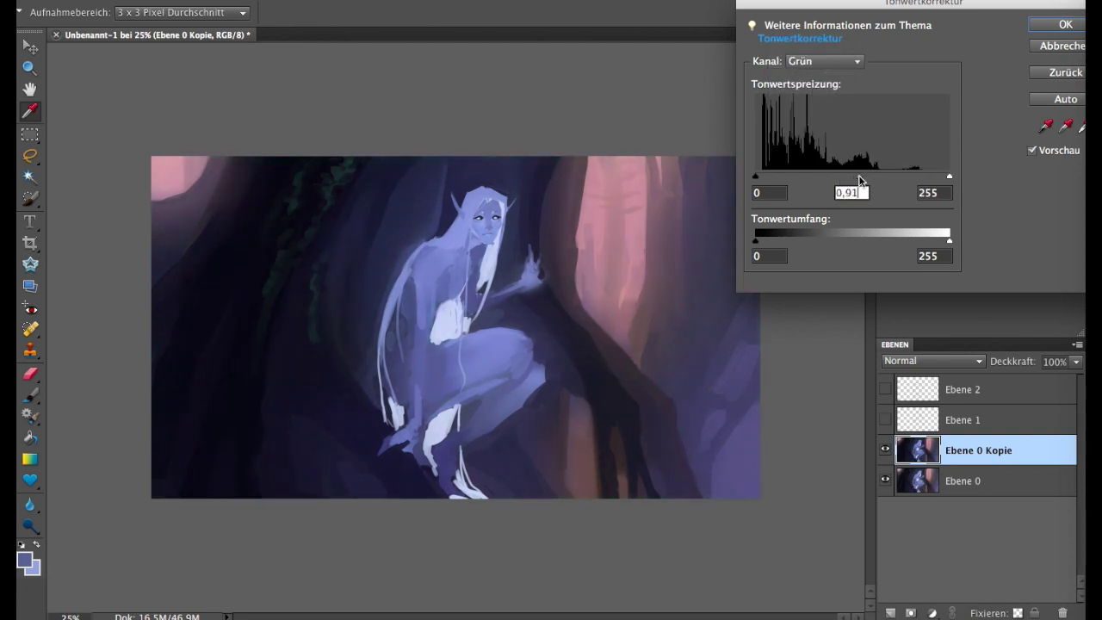
left_click_drag(949, 177, 920, 177)
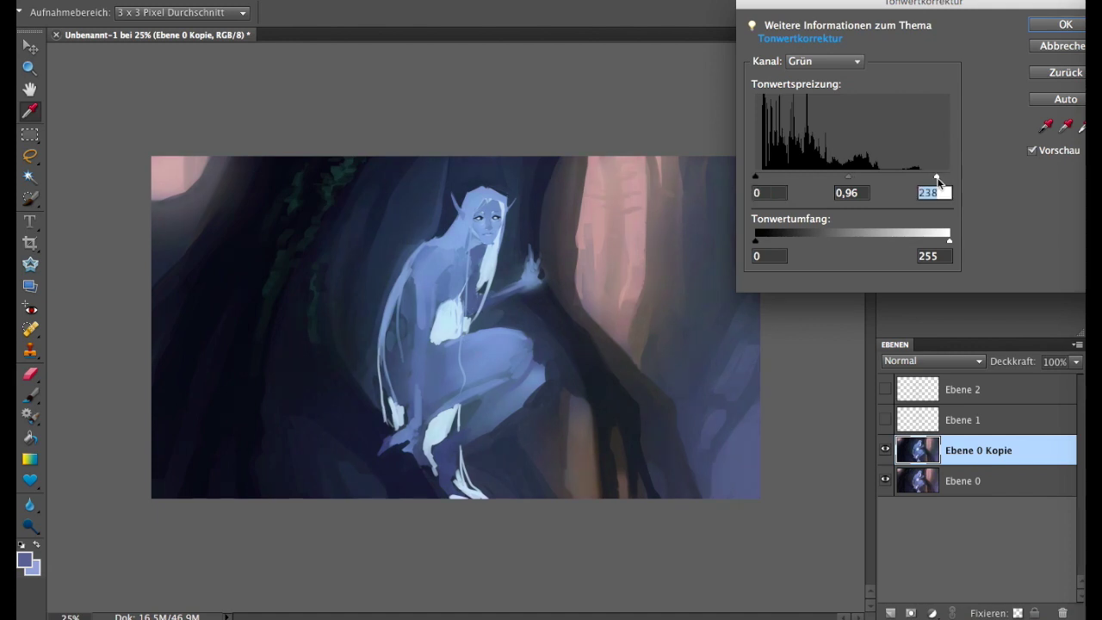
left_click(825, 61)
left_click(800, 74)
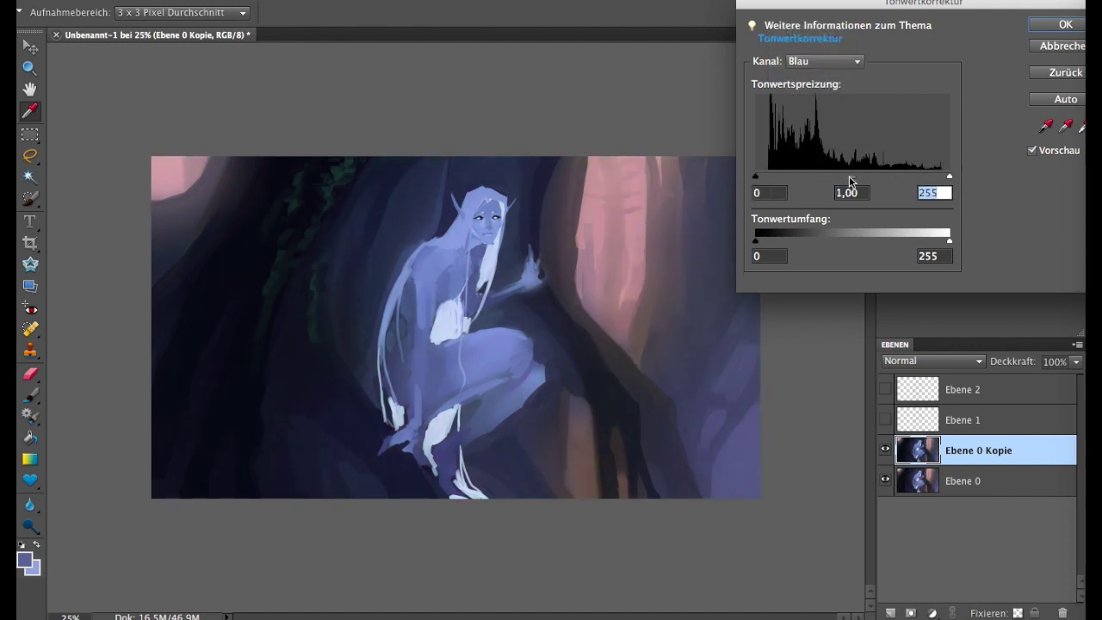
left_click_drag(863, 178, 859, 178)
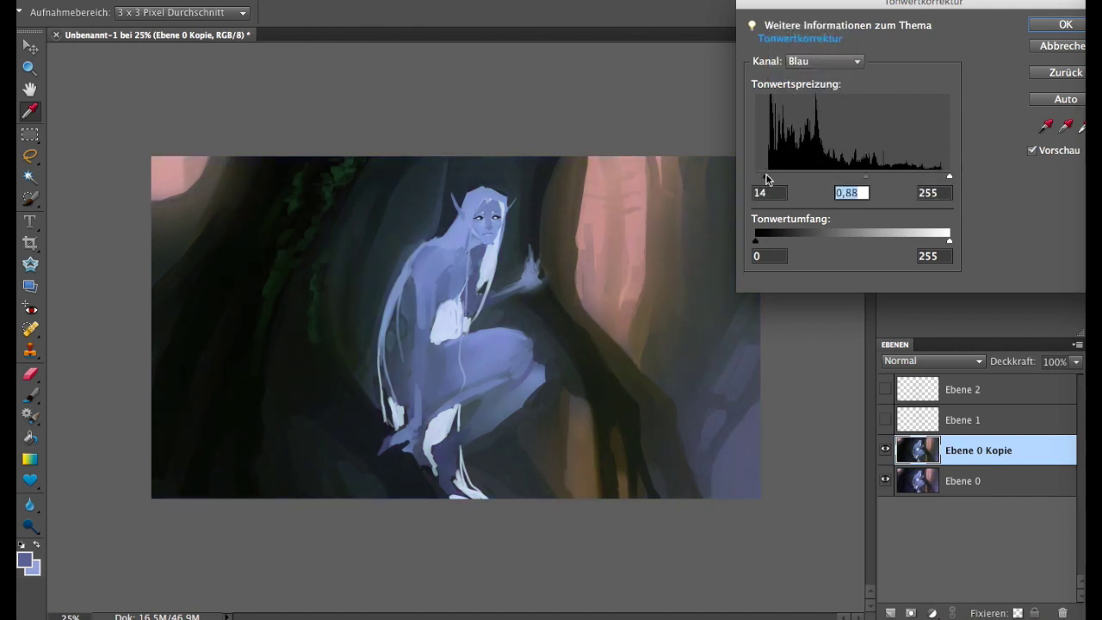
left_click(1065, 24)
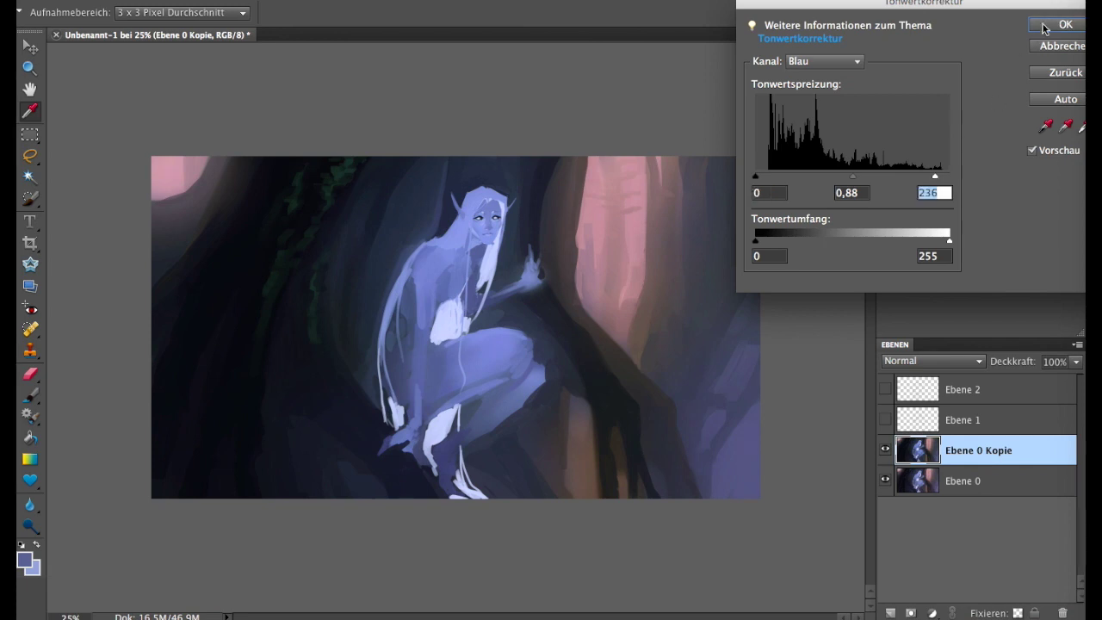
- Merge the copy into Ebene 0 and paint a soft lavender glow on a new layer with a 1118 px brush
key("ctrl+e")
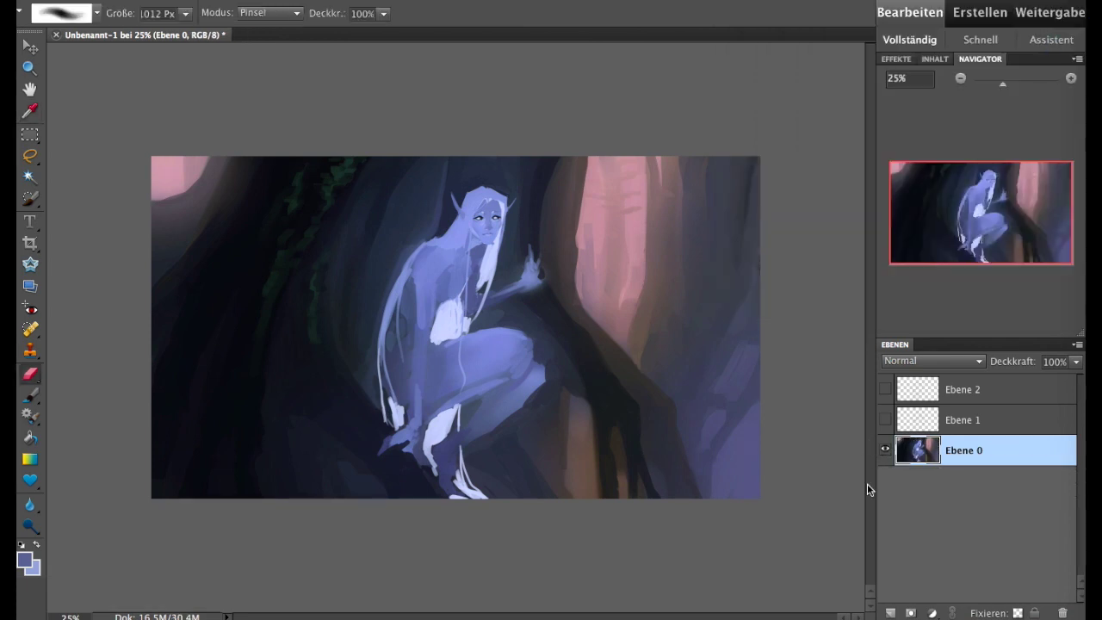
key("ctrl+shift+alt+n")
left_click(30, 394)
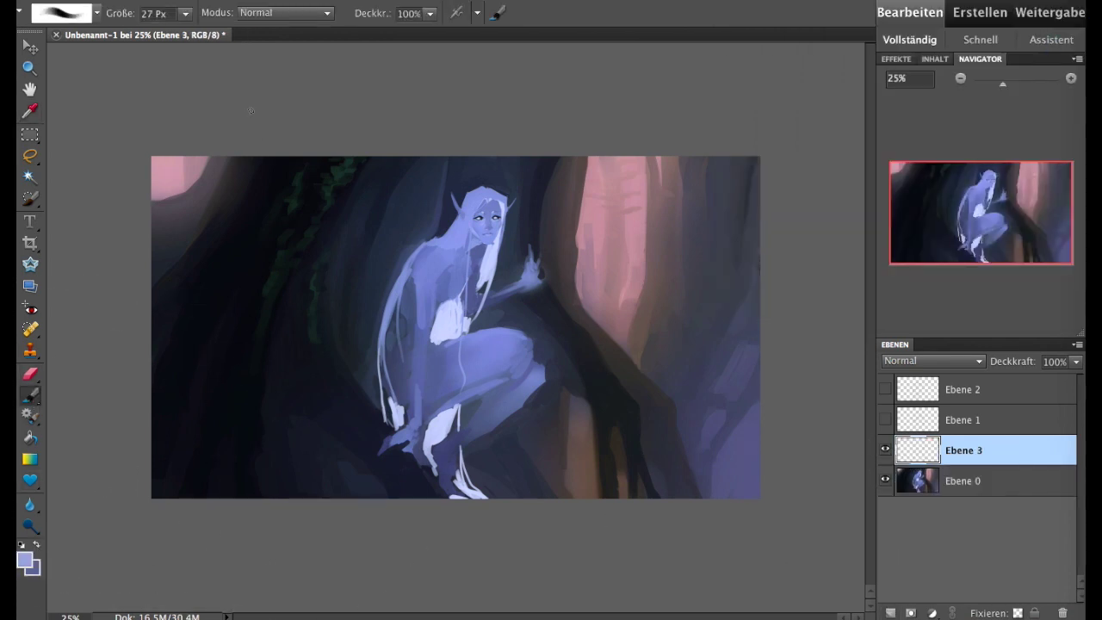
left_click(96, 13)
left_click(43, 81)
left_click_drag(191, 31, 200, 31)
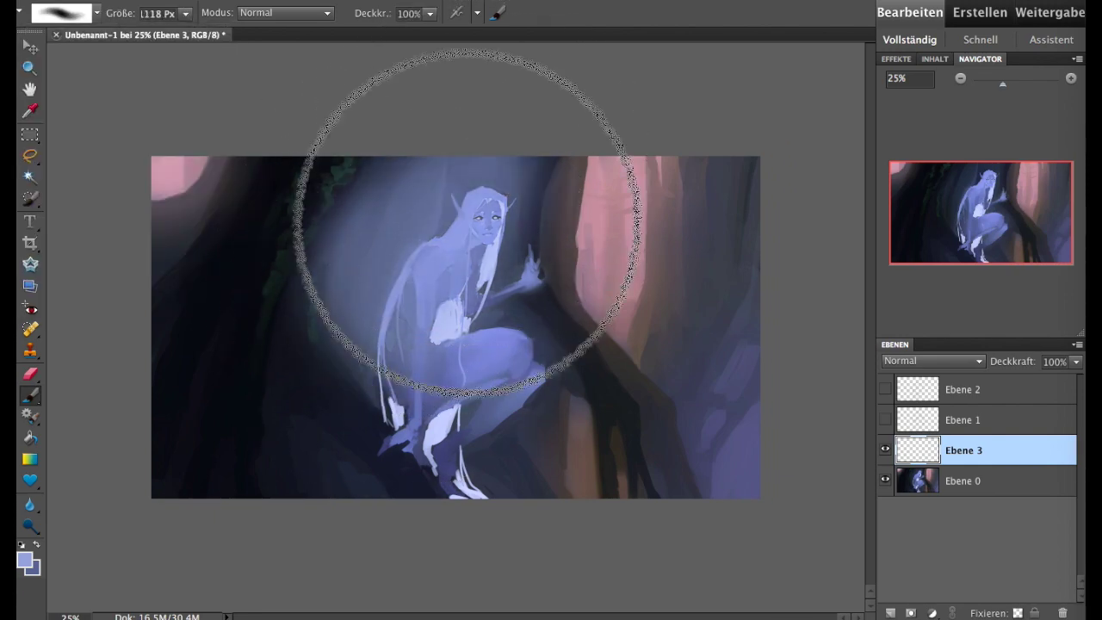
left_click_drag(319, 430, 532, 280)
- Set Ebene 3 to Ineinanderkopieren blending at 26% opacity
left_click(944, 361)
left_click(925, 408)
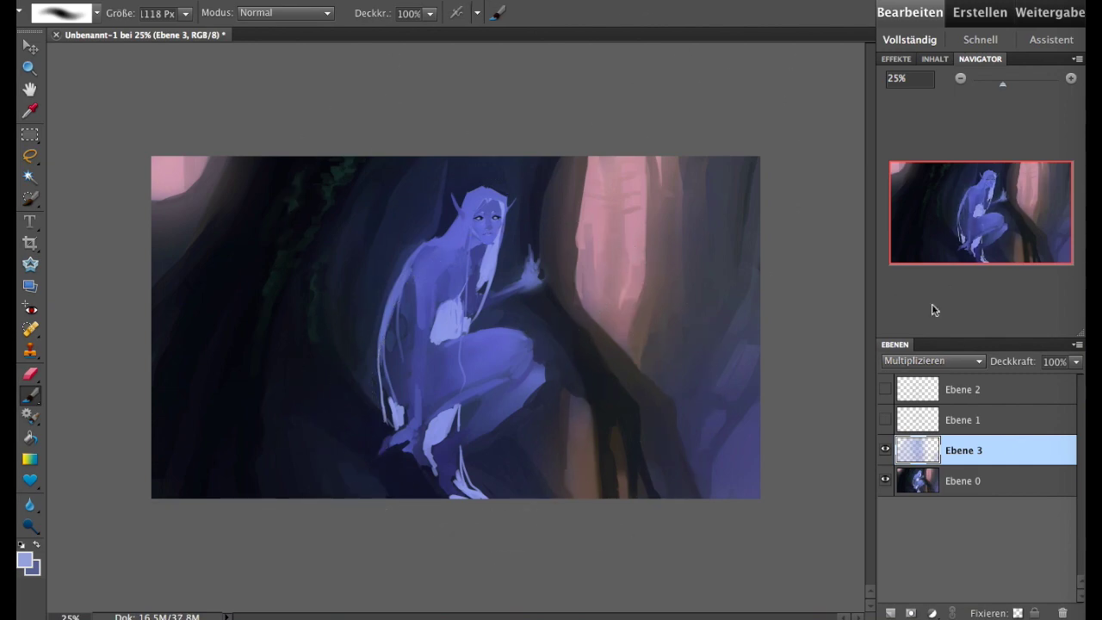
left_click(938, 362)
left_click(926, 374)
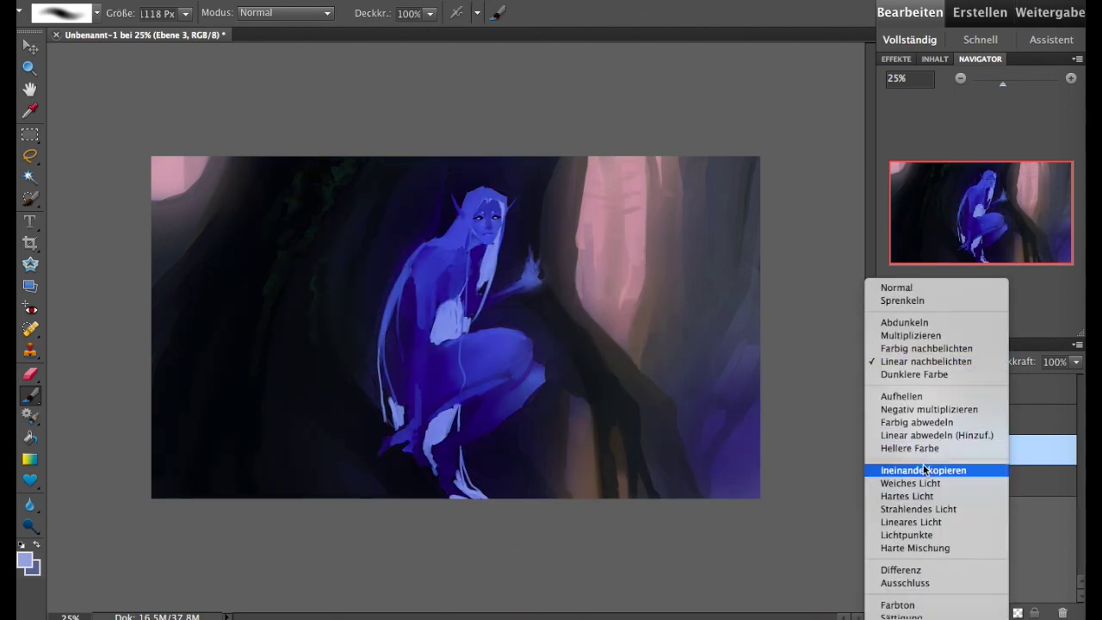
left_click(921, 469)
left_click_drag(1071, 362, 1013, 375)
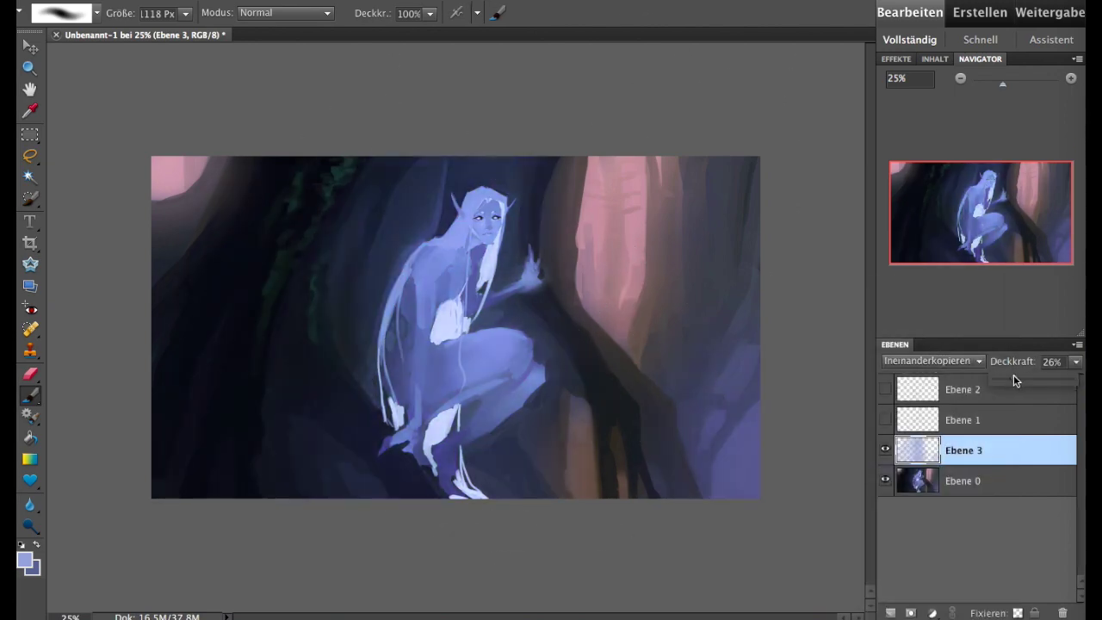
- Add Ebene 4 and sample pink from the tree trunk as the brush colour
left_click(891, 613)
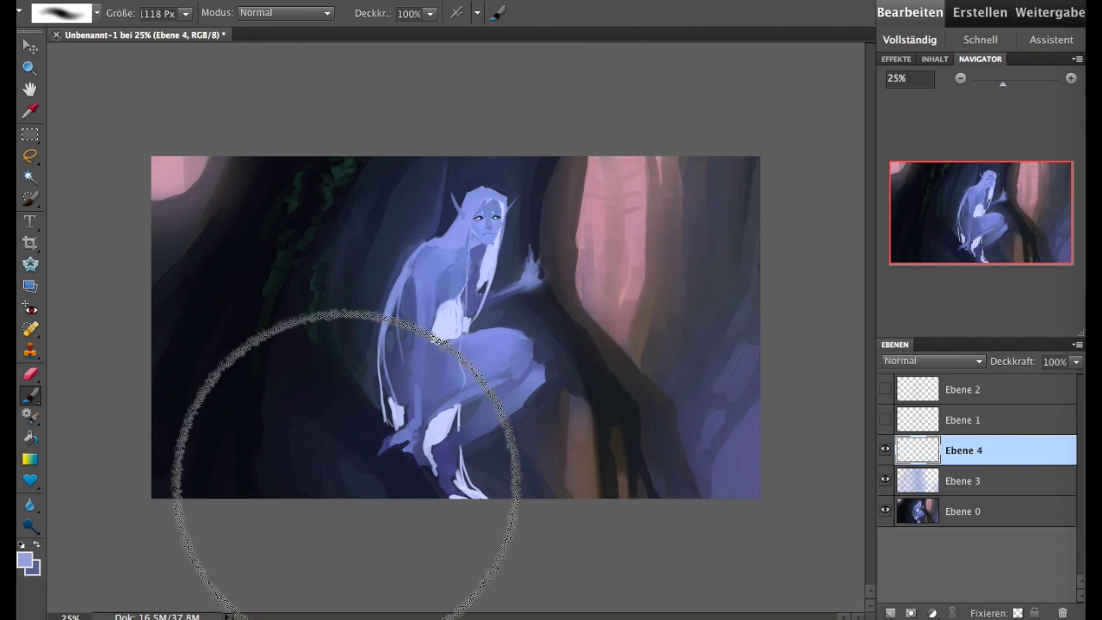
left_click(25, 560)
left_click(673, 191)
left_click(793, 313)
key("b")
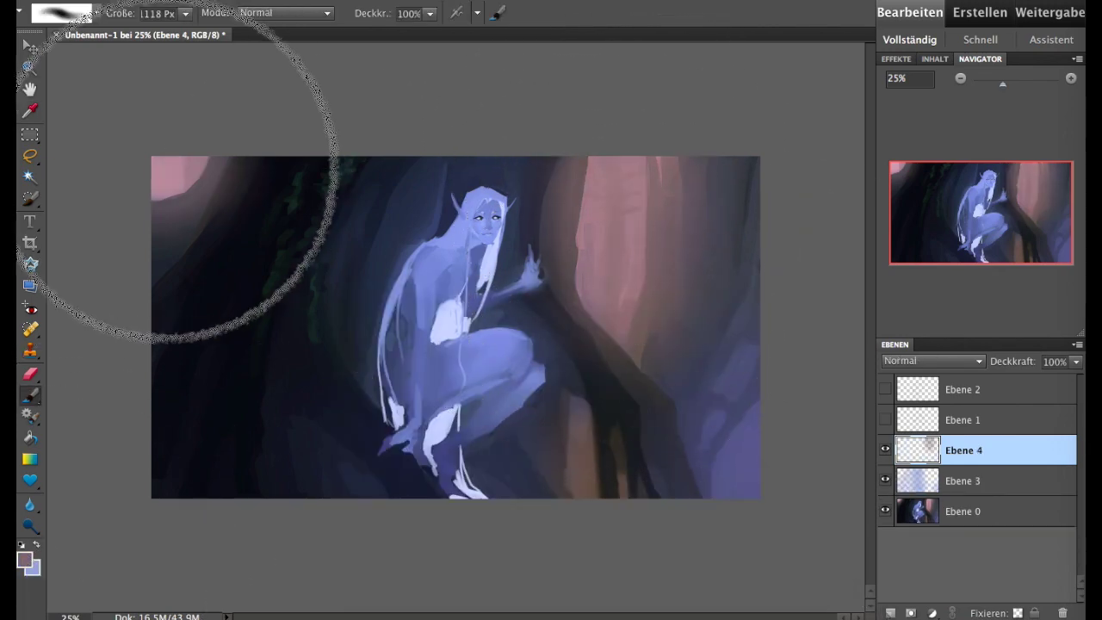
- Set Ebene 4 to Farbig nachbelichten blending at 36% opacity
left_click(929, 360)
left_click(912, 409)
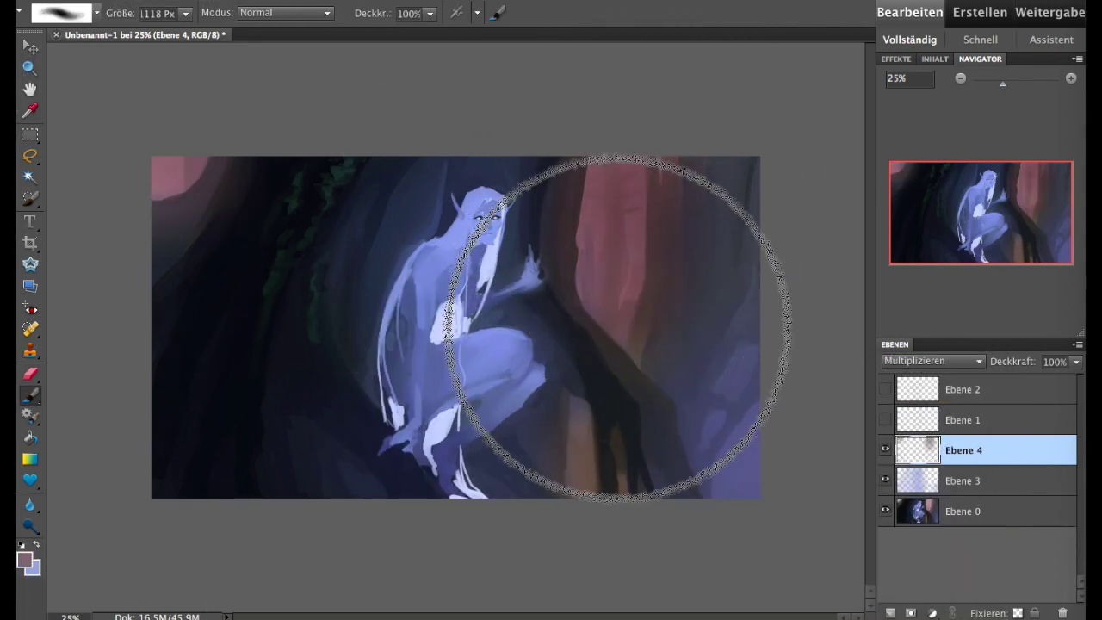
left_click(930, 360)
left_click(929, 374)
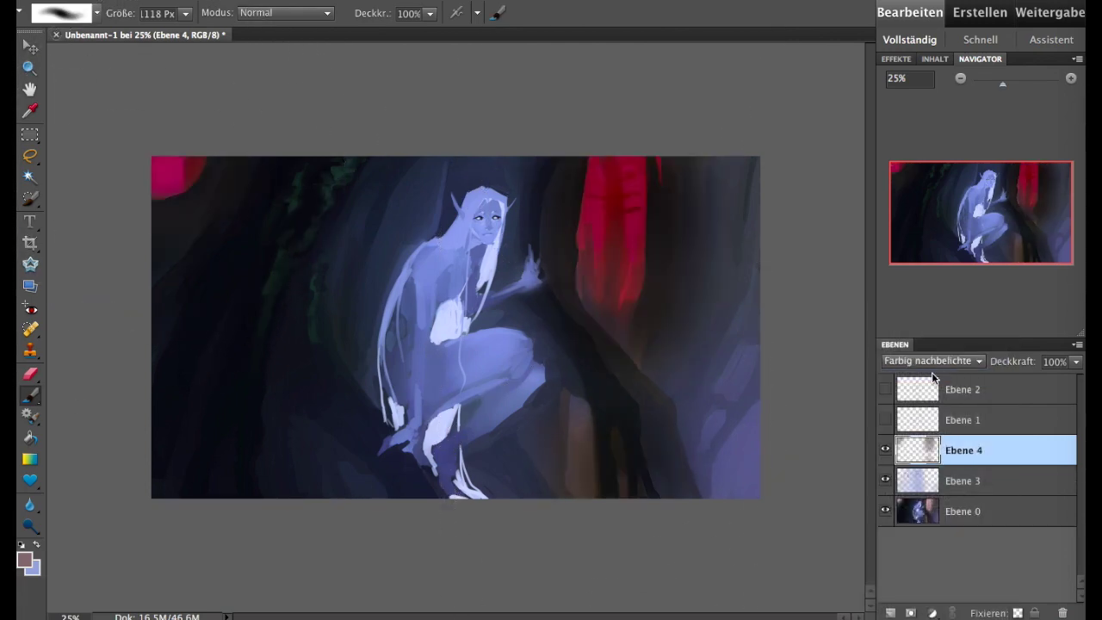
left_click(927, 374)
left_click(1075, 362)
left_click_drag(1075, 377, 1020, 377)
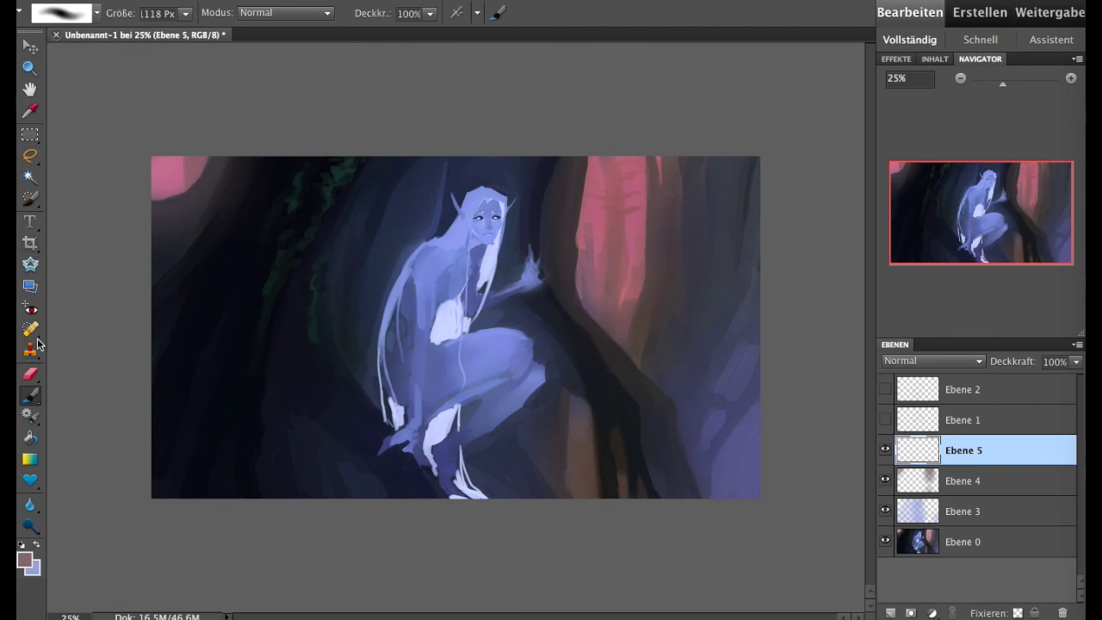
- Fill a new Ebene 5 with mauve in Multiplizieren blending mode
left_click(30, 437)
left_click(345, 276)
left_click(932, 361)
left_click(942, 411)
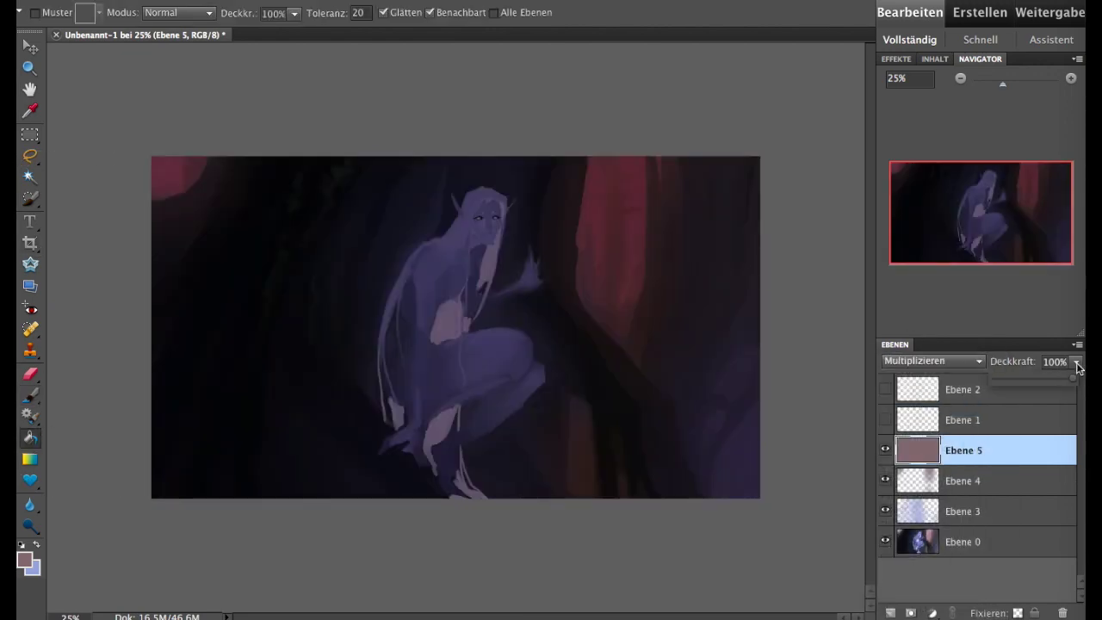
left_click_drag(1074, 364, 1016, 370)
- Erase parts of the mauve wash and lower Ebene 5 to 40% opacity
key("e")
mouse_move(455, 231)
left_mouse_down()
mouse_move(467, 405)
mouse_move(253, 462)
mouse_move(270, 216)
mouse_move(252, 456)
mouse_move(713, 393)
mouse_move(738, 147)
left_mouse_up()
left_click_drag(1043, 372, 1024, 377)
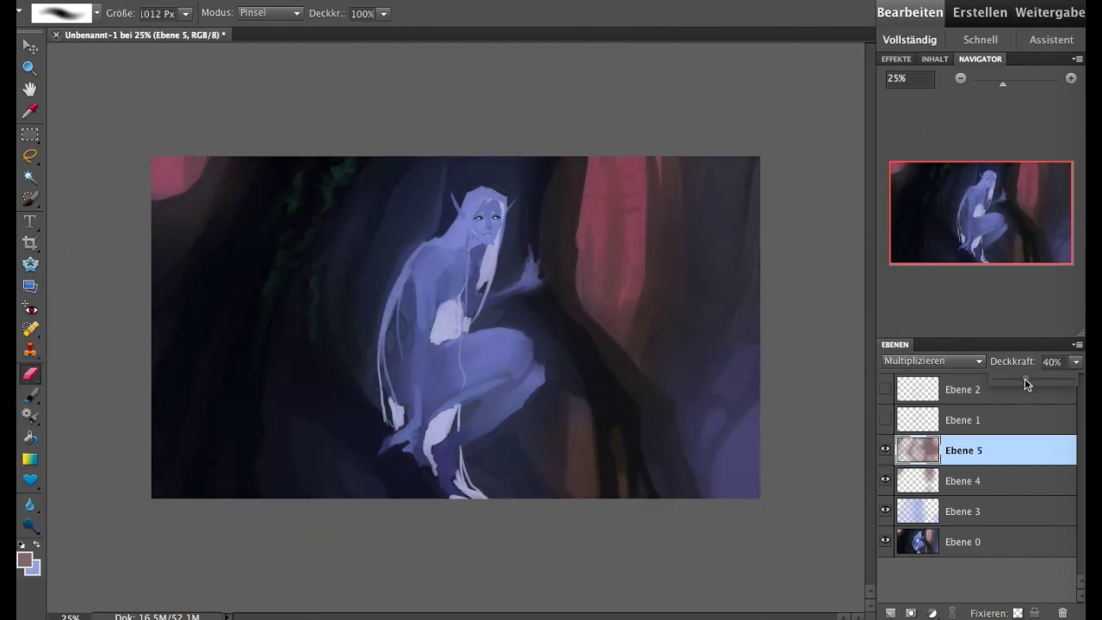
left_click(884, 449)
left_click(885, 449)
- Set Ebene 0 to brightness 26 and contrast -48, then flip the image horizontally
left_click(914, 542)
left_click(405, 0)
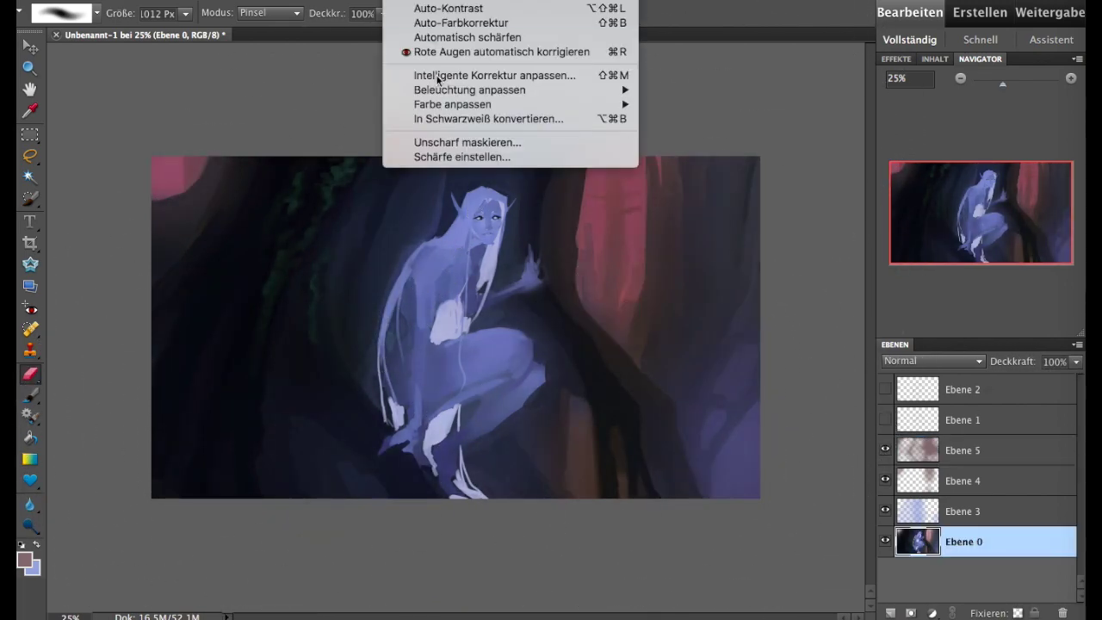
left_click(705, 103)
left_click_drag(764, 82, 773, 90)
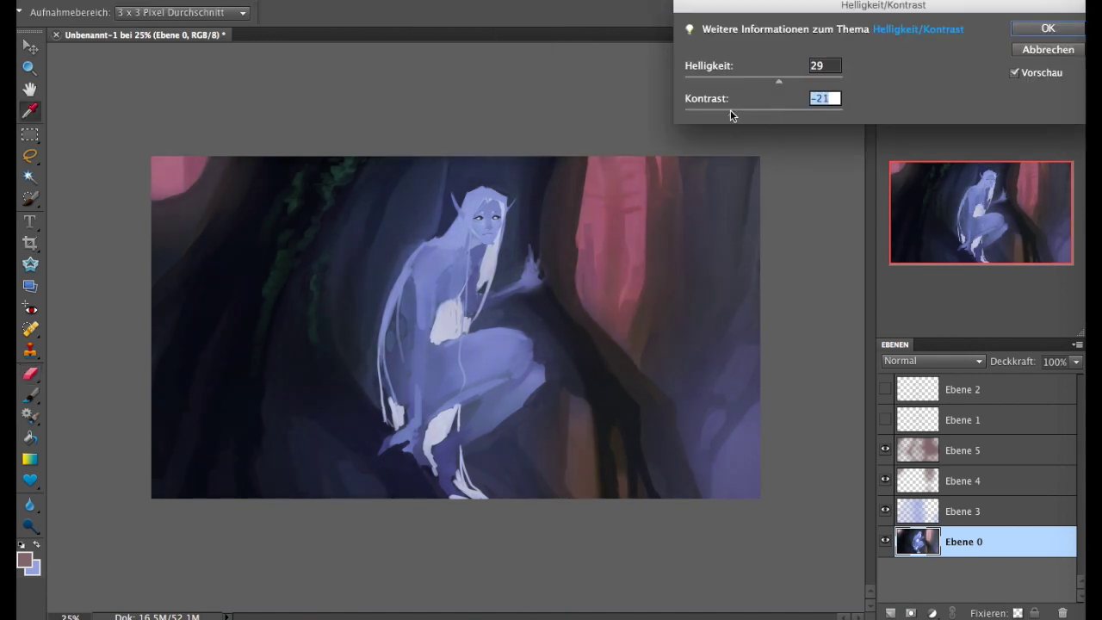
left_click_drag(688, 112, 689, 112)
left_click_drag(773, 80, 767, 80)
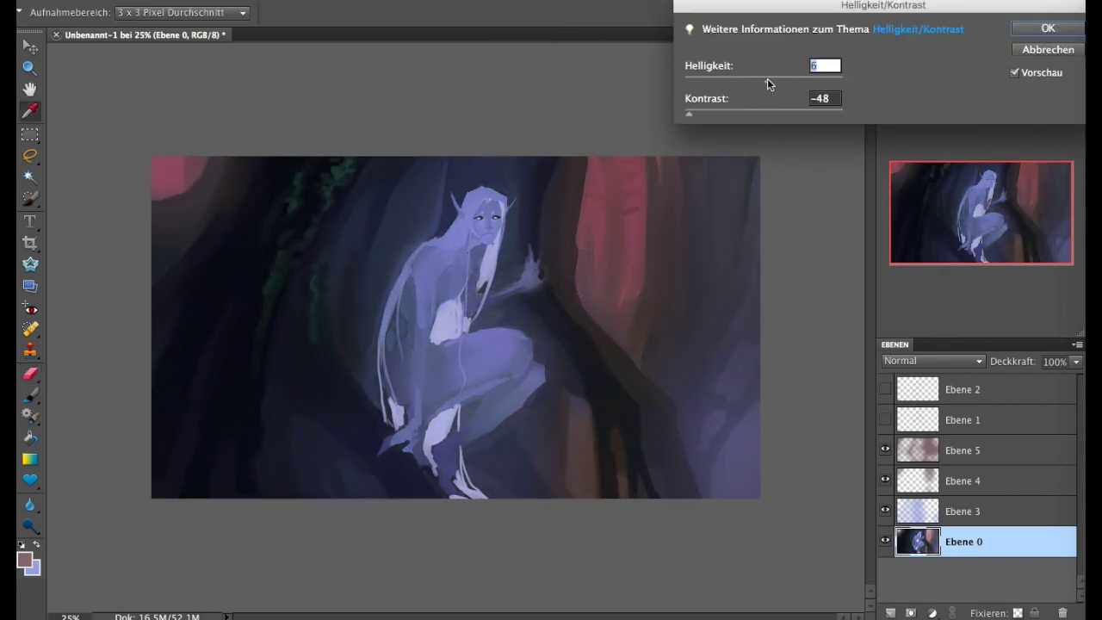
left_click(1044, 29)
left_click(362, 0)
left_click(602, 72)
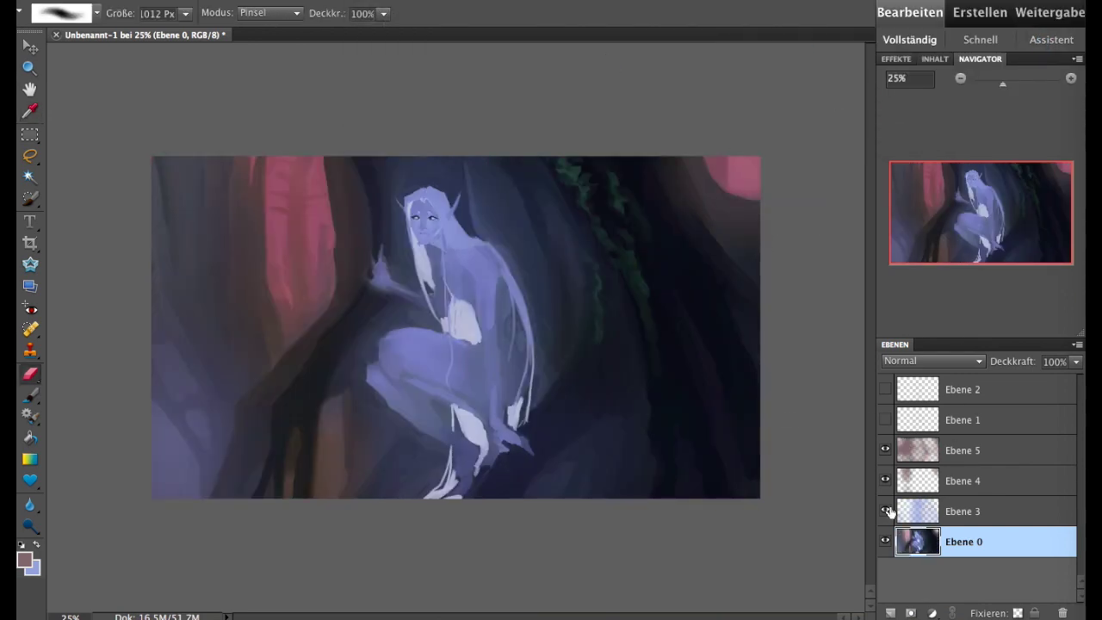
- Retune the overlay opacities: Ebene 3 to 59%, Ebene 5 to 63%, Ebene 4 to 17%
left_click(962, 511)
left_click_drag(1075, 362, 1040, 374)
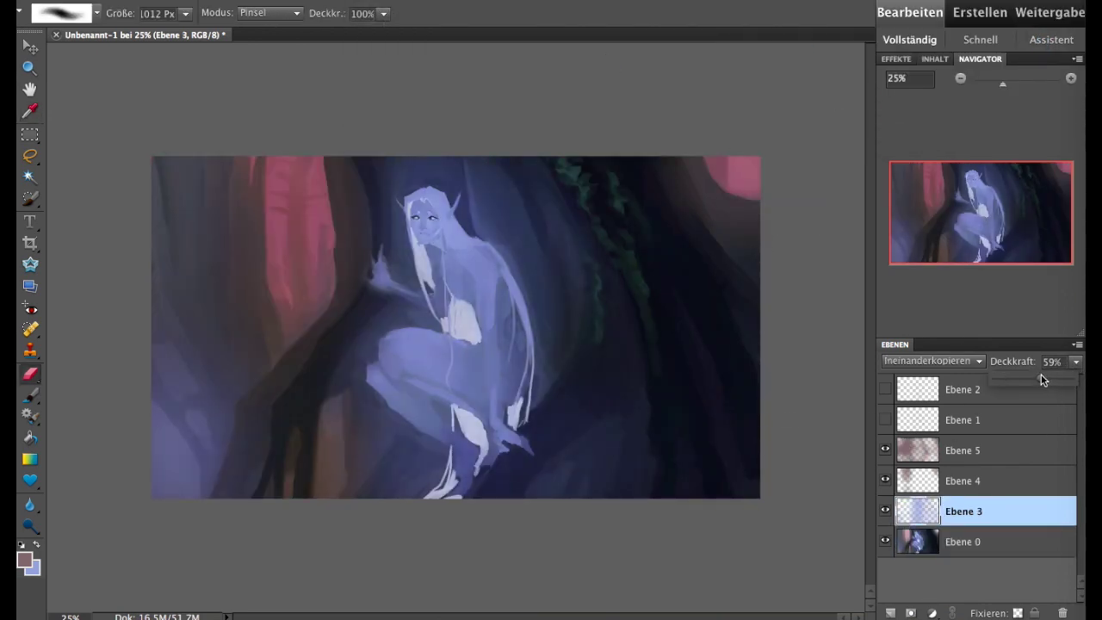
left_click(890, 479)
left_click(885, 474)
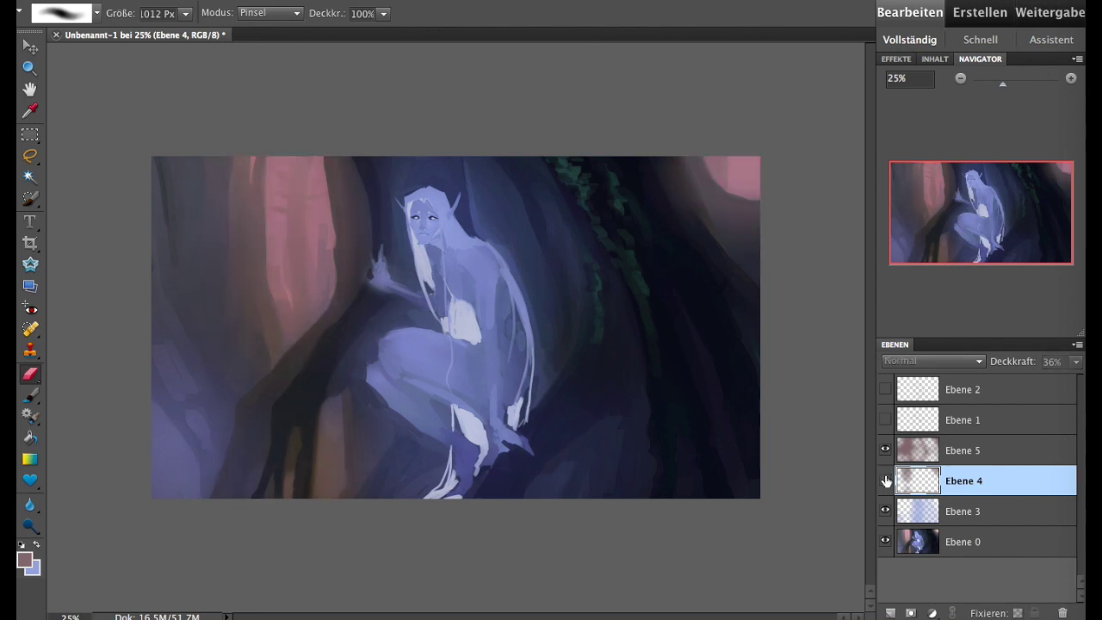
left_click(885, 450)
left_click(910, 450)
mouse_move(1074, 361)
left_mouse_down()
mouse_move(1043, 381)
mouse_move(1005, 377)
left_mouse_up()
left_click(884, 480)
left_click(962, 480)
left_click(1075, 362)
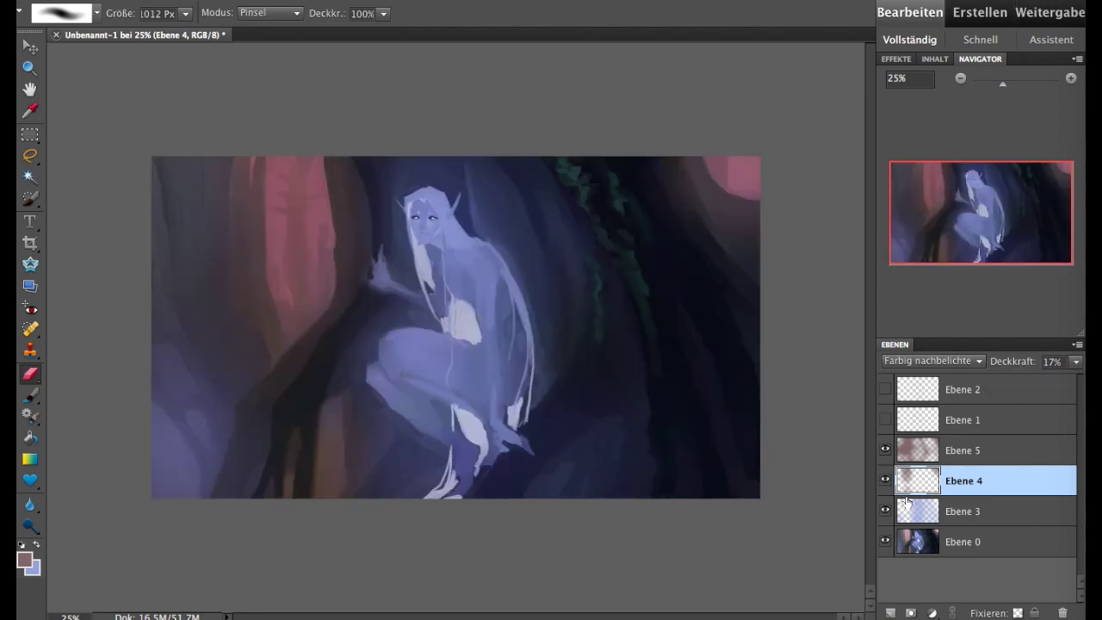
left_click(962, 510)
- Merge Ebene 5, 4 and 3 down into Ebene 0
key("ctrl+e")
left_click(962, 480)
key("ctrl+e")
left_click(962, 450)
key("ctrl+e")
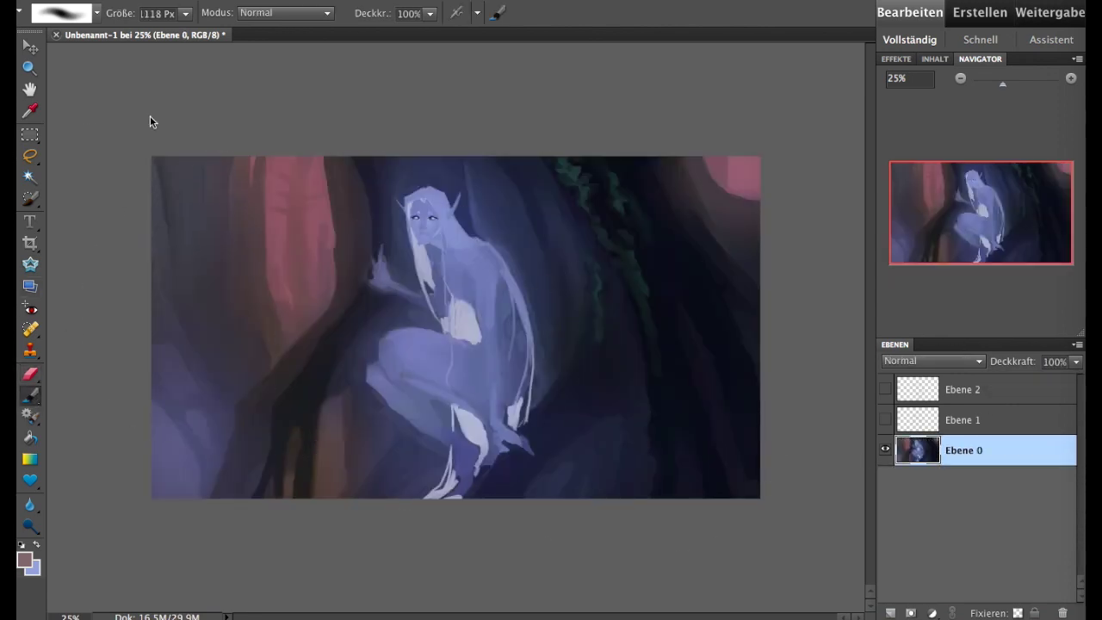
- Paint black with a 371 px brush over the upper-right background
left_click(708, 409, "alt")
left_click_drag(708, 409, 652, 332)
left_click_drag(185, 13, 197, 41)
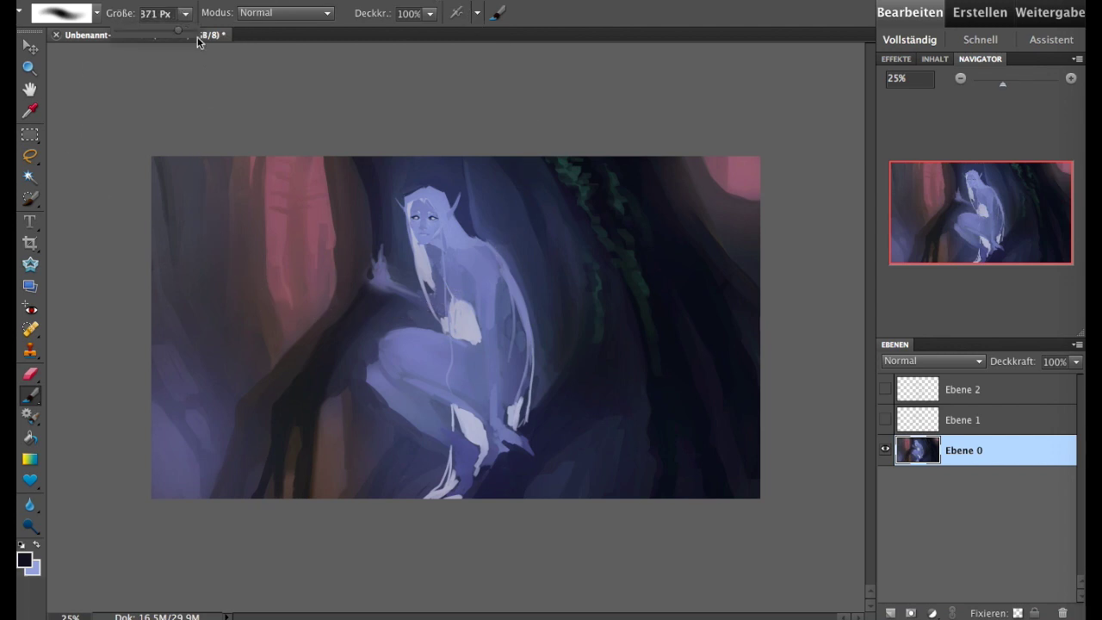
left_click_drag(708, 460, 665, 172)
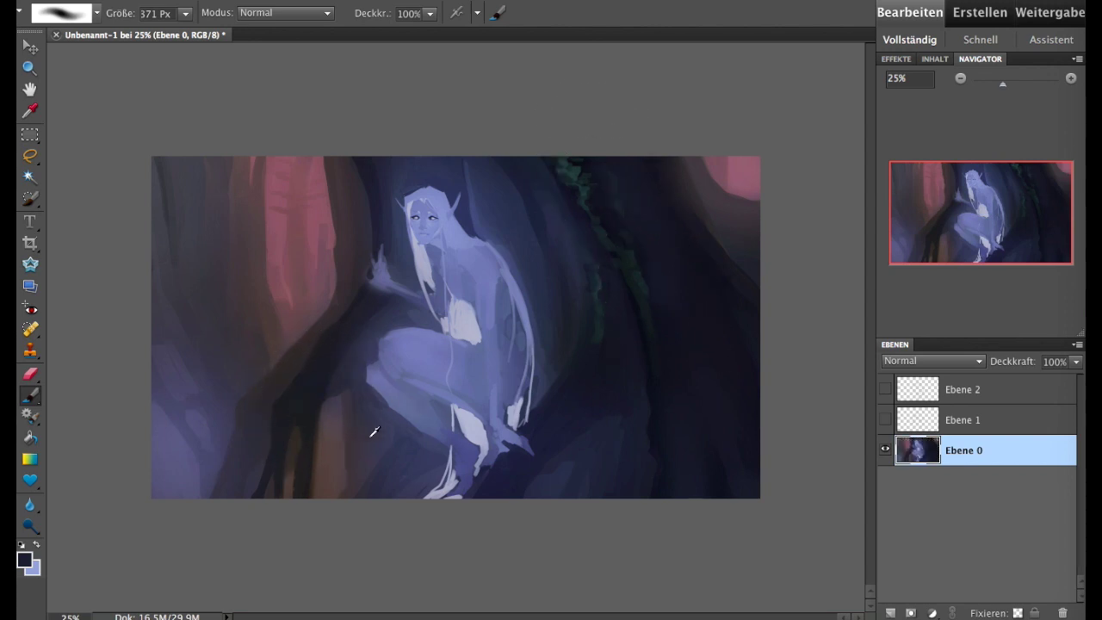
- Flip the image back horizontally and add a new empty layer
left_click(366, 0)
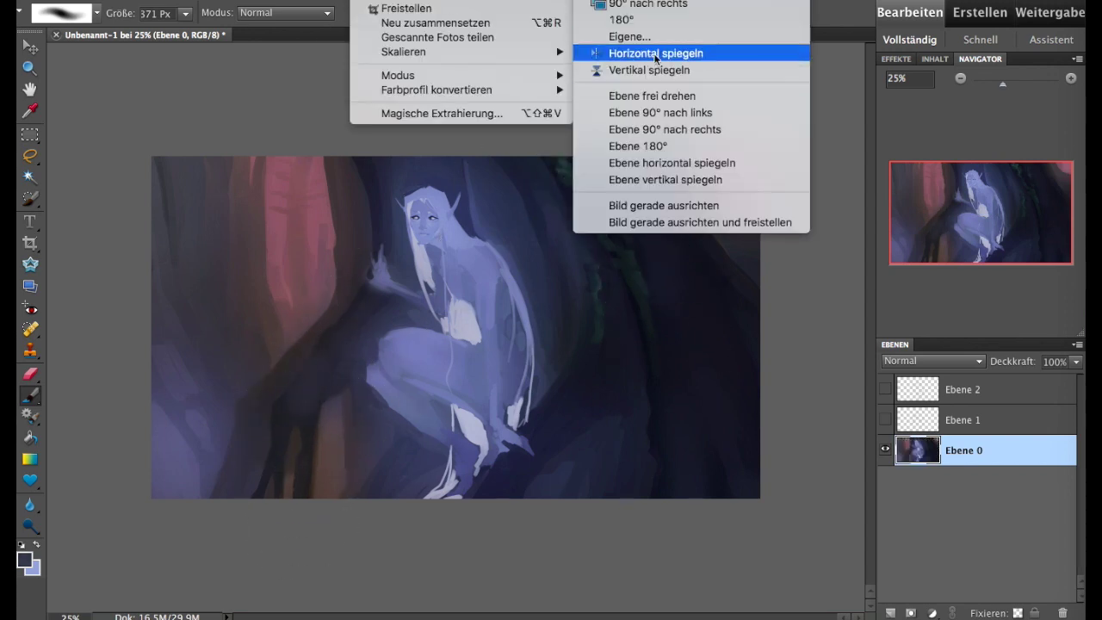
left_click(656, 53)
left_click(890, 613)
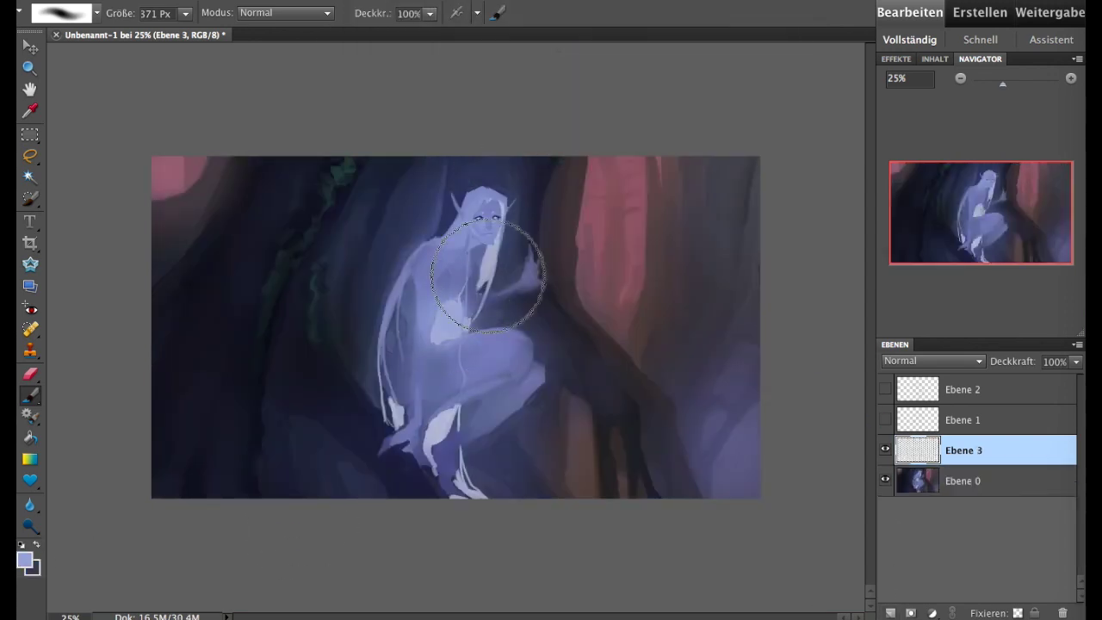
- Paint a light blue Linear abwedeln glow over the elf's torso and arm, then lower its opacity
left_click(932, 360)
left_click(912, 442)
mouse_move(430, 335)
left_mouse_down()
mouse_move(465, 302)
mouse_move(421, 250)
left_mouse_up()
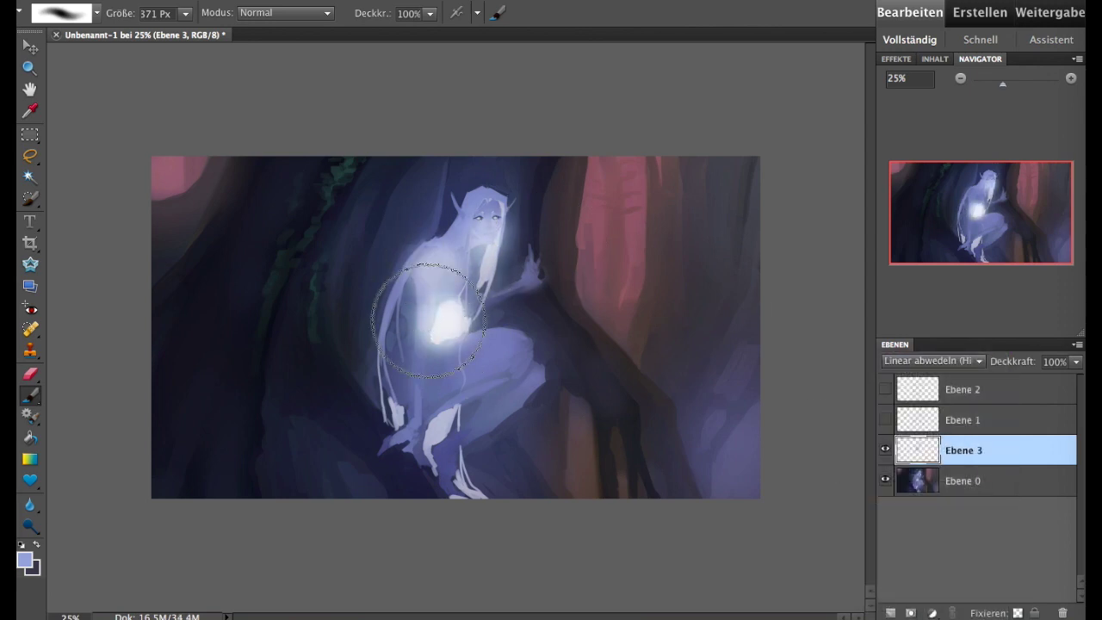
mouse_move(422, 302)
left_mouse_down()
mouse_move(482, 362)
mouse_move(536, 281)
mouse_move(467, 368)
mouse_move(504, 430)
left_mouse_up()
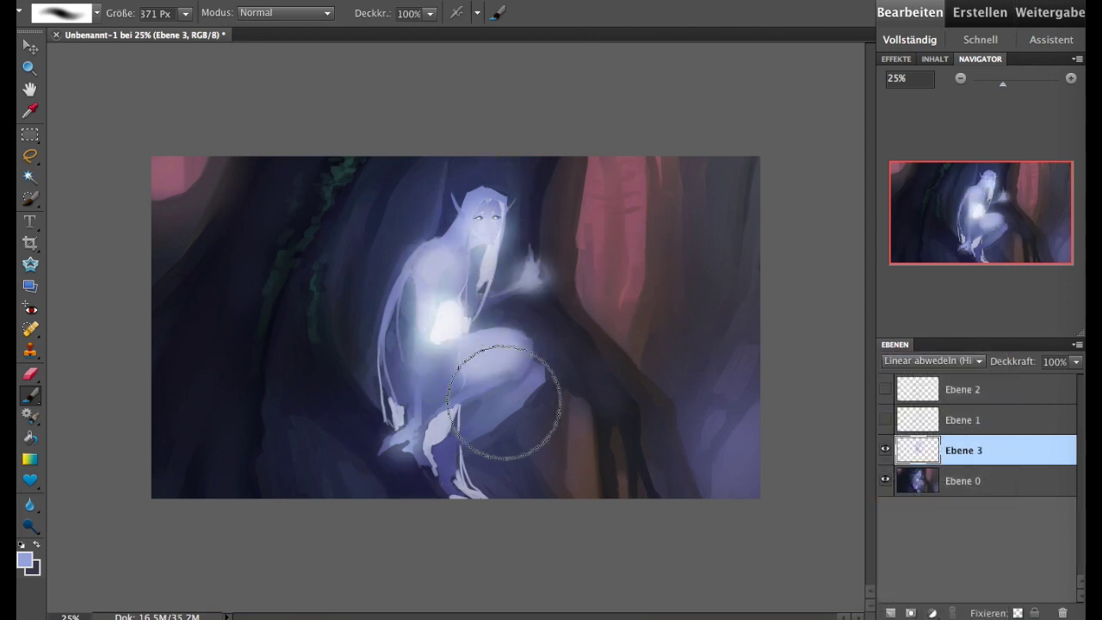
left_click(1074, 361)
left_click_drag(1072, 379, 1044, 380)
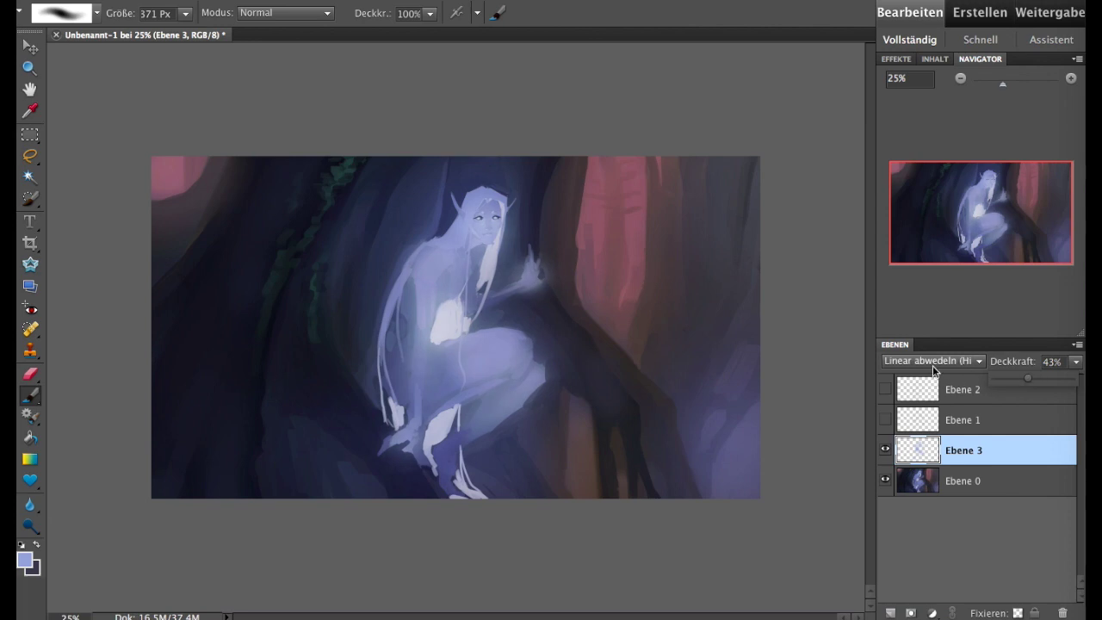
- Switch Ebene 3 to Strahlendes Licht blending and dim it further
left_click(932, 361)
left_click(920, 424)
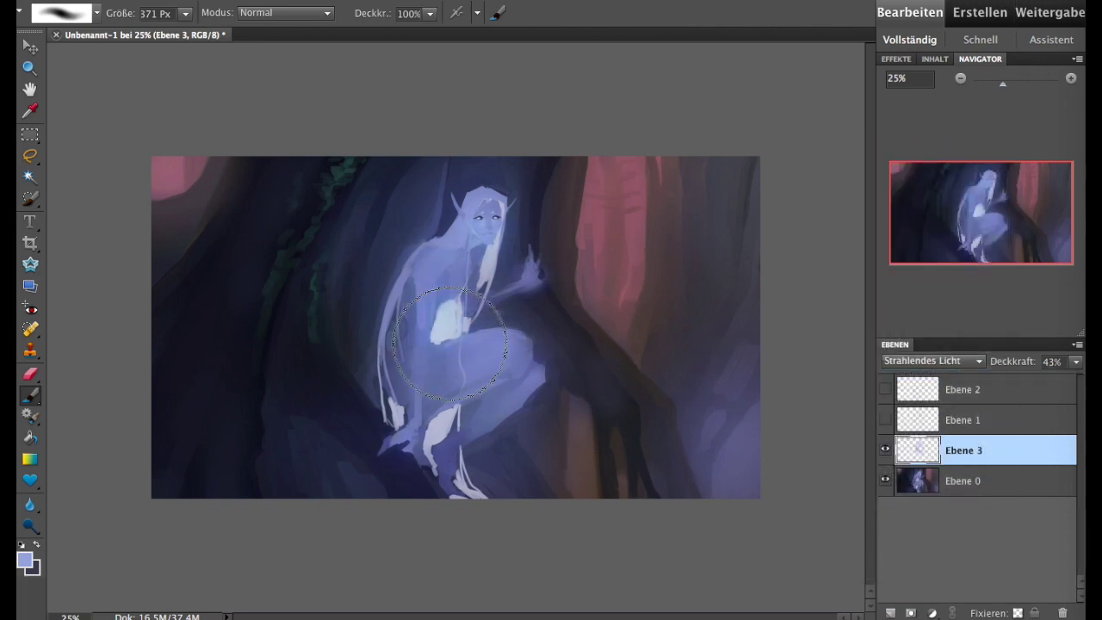
left_click(1075, 361)
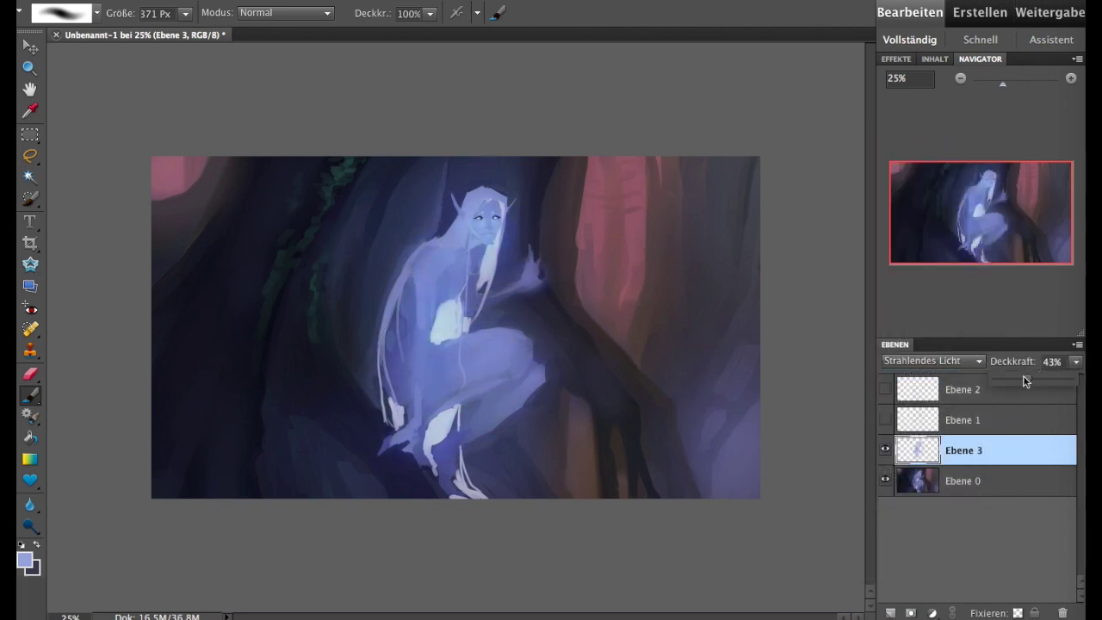
left_click_drag(1026, 379, 1002, 380)
- Paint light lavender over the torso, head and thigh on a Negativ multiplizieren layer
left_click(890, 613)
left_click(25, 560)
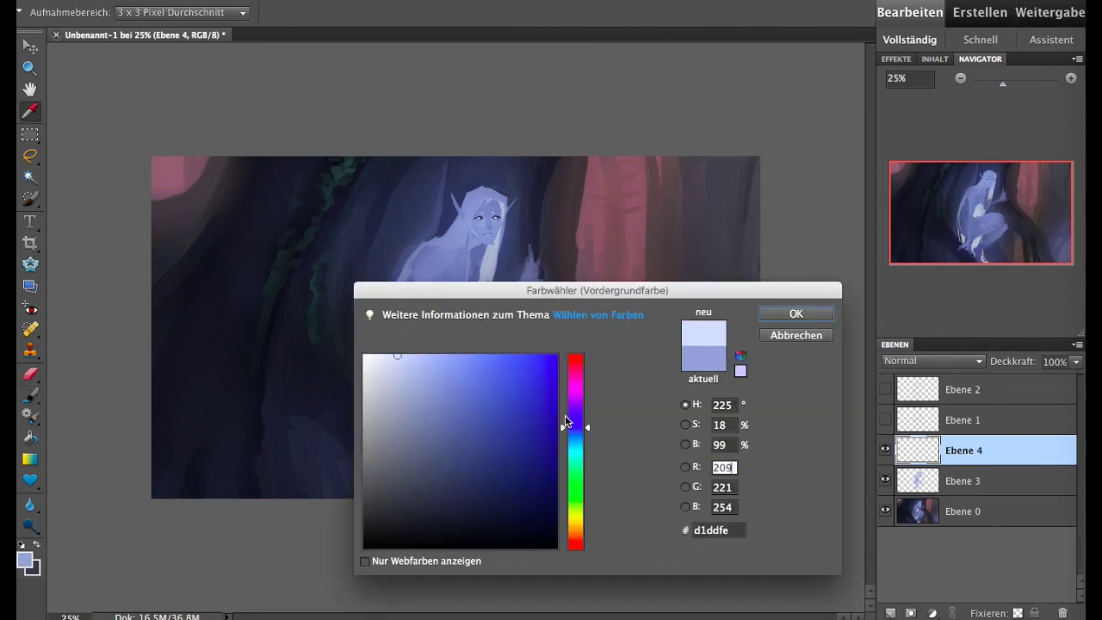
left_click_drag(568, 423, 571, 428)
left_click(787, 314)
left_click_drag(451, 329, 479, 246)
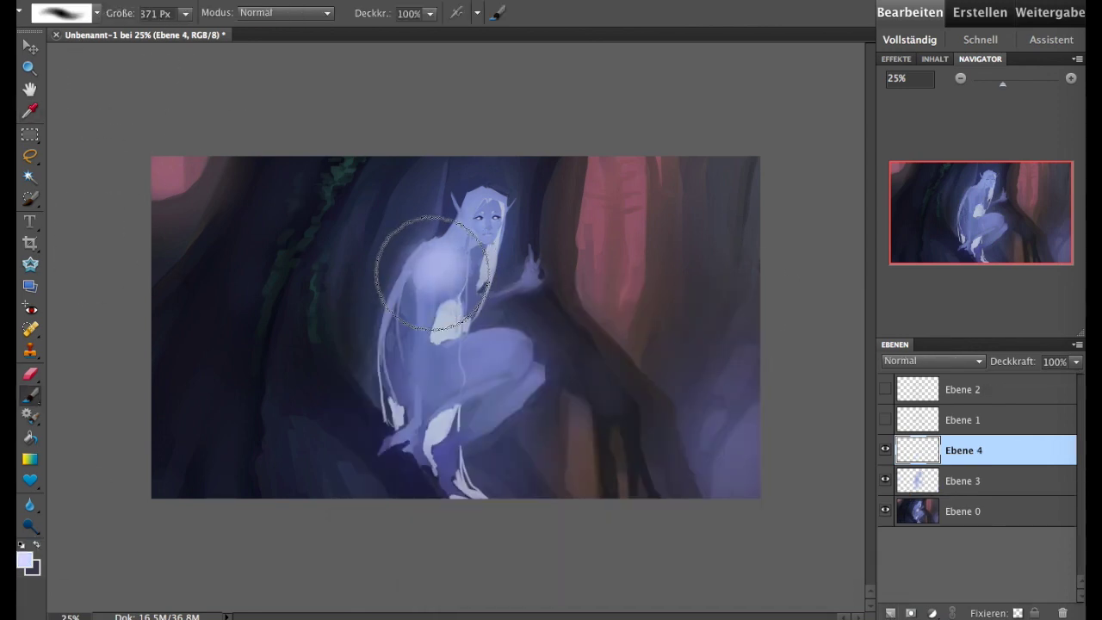
left_click(932, 361)
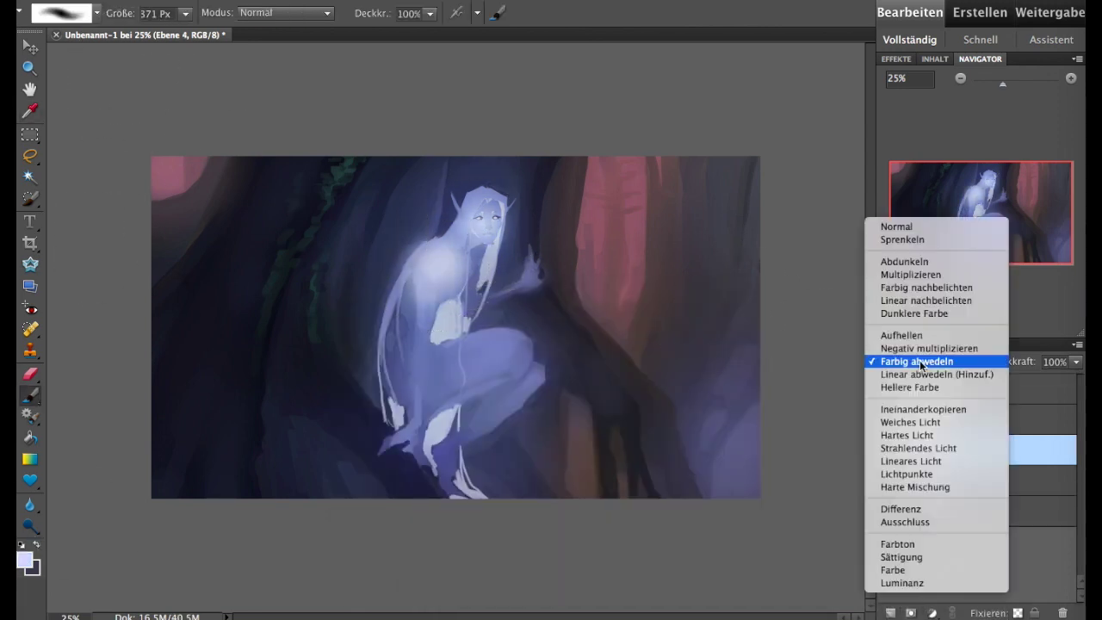
left_click(916, 483)
left_click_drag(529, 370, 482, 378)
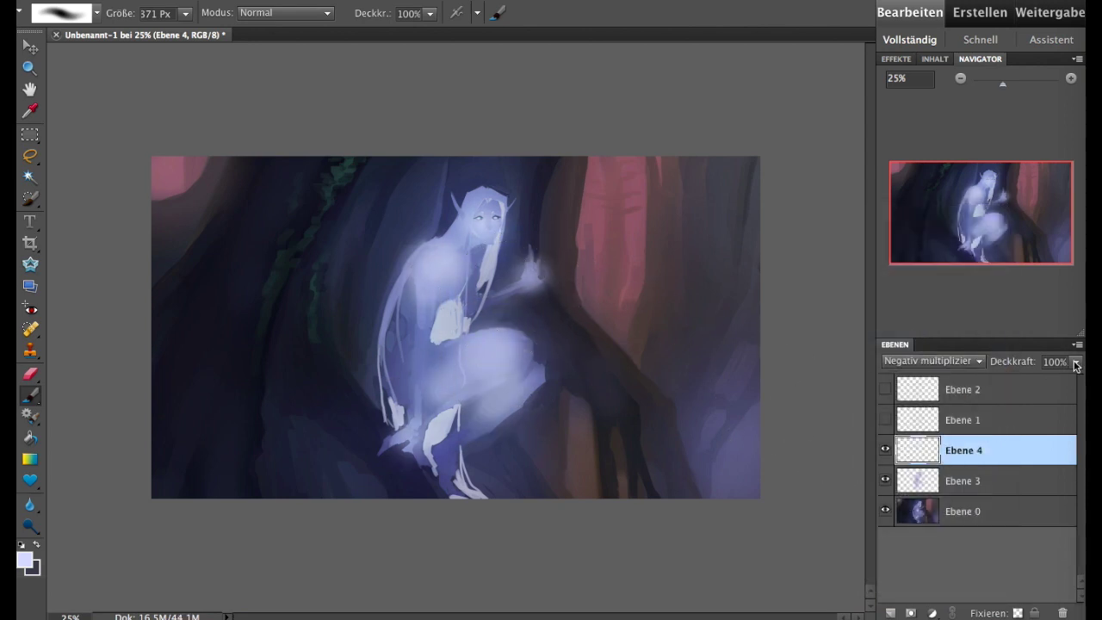
- Delete glow layers Ebene 4 and Ebene 3, then duplicate Ebene 0
left_click(1062, 613)
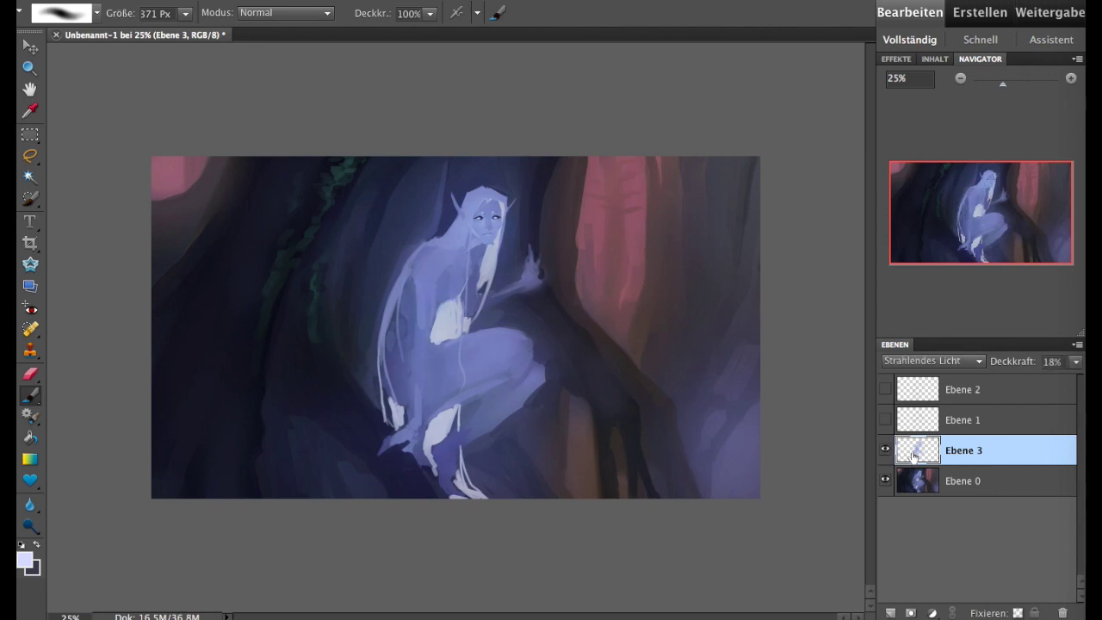
left_click(494, 9)
left_click(493, 2)
- Create Ebene 0 Kopie, try Linear abwedeln at 53%, then revert to Normal blending
key("Return")
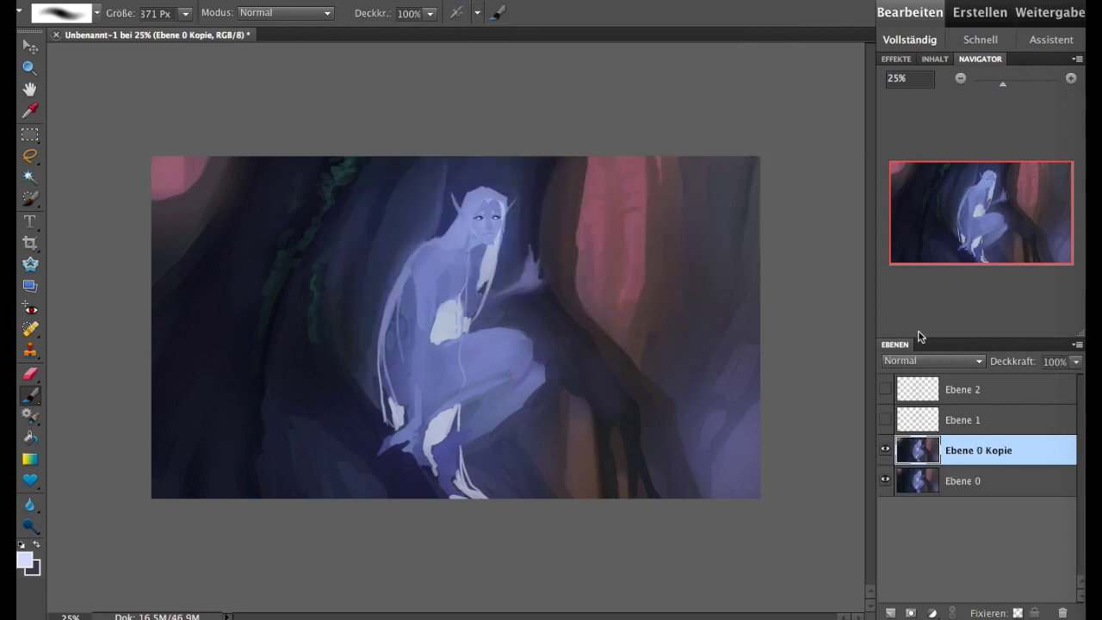
left_click(932, 361)
left_click(947, 507)
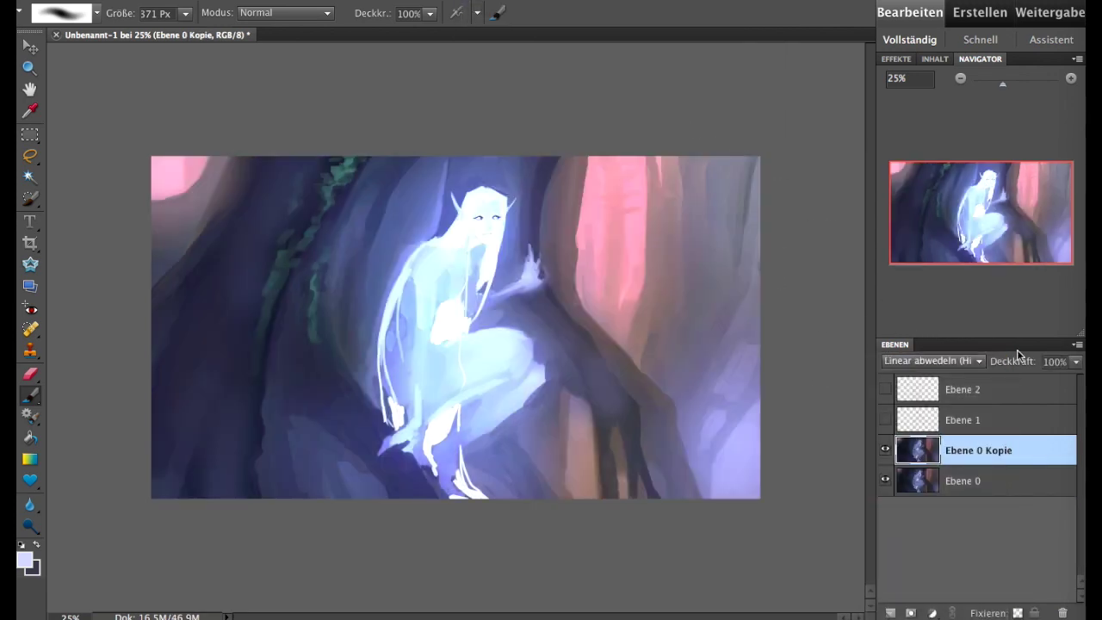
left_click(1037, 378)
left_click(938, 361)
left_click(906, 216)
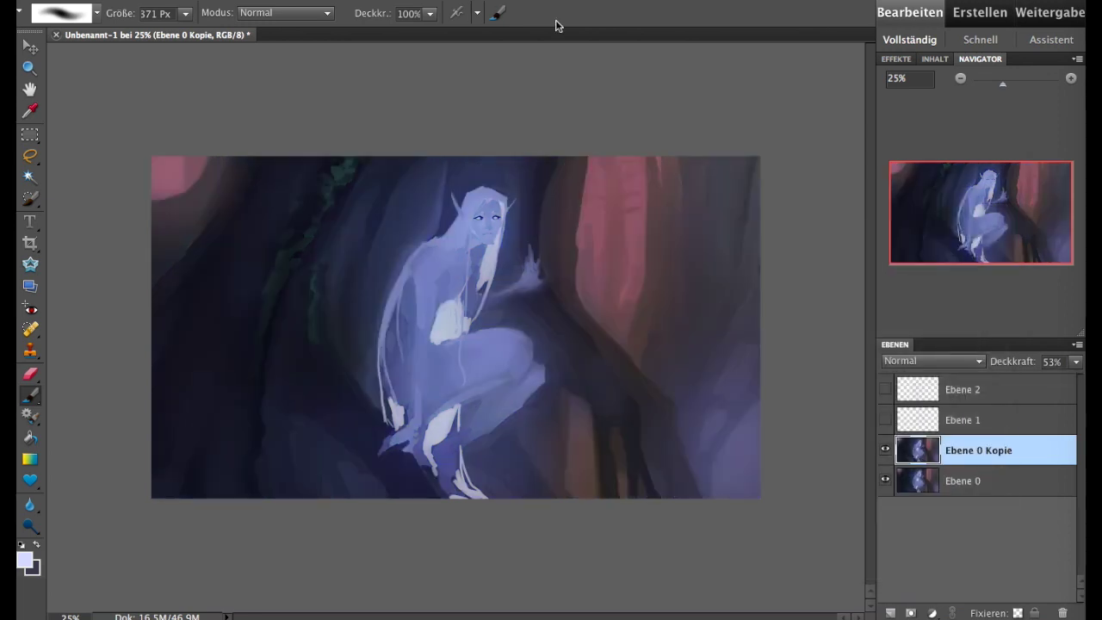
- Raise midtone contrast, midtones, shadows and highlights with Farbkurven anpassen and apply
left_click(392, 0)
left_click(688, 162)
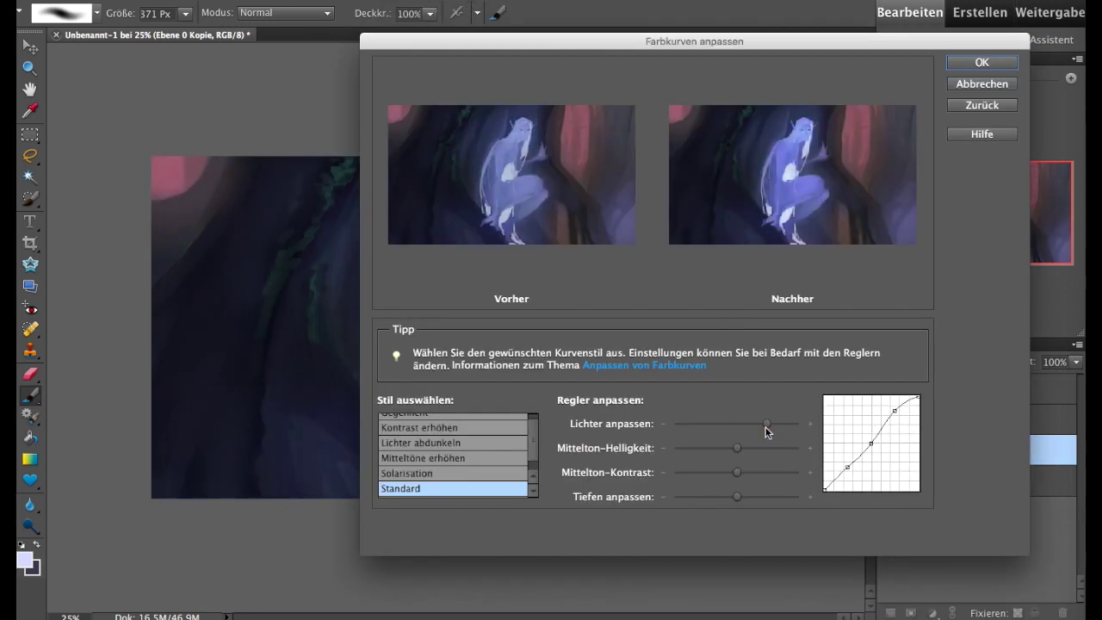
left_click_drag(658, 42, 832, 36)
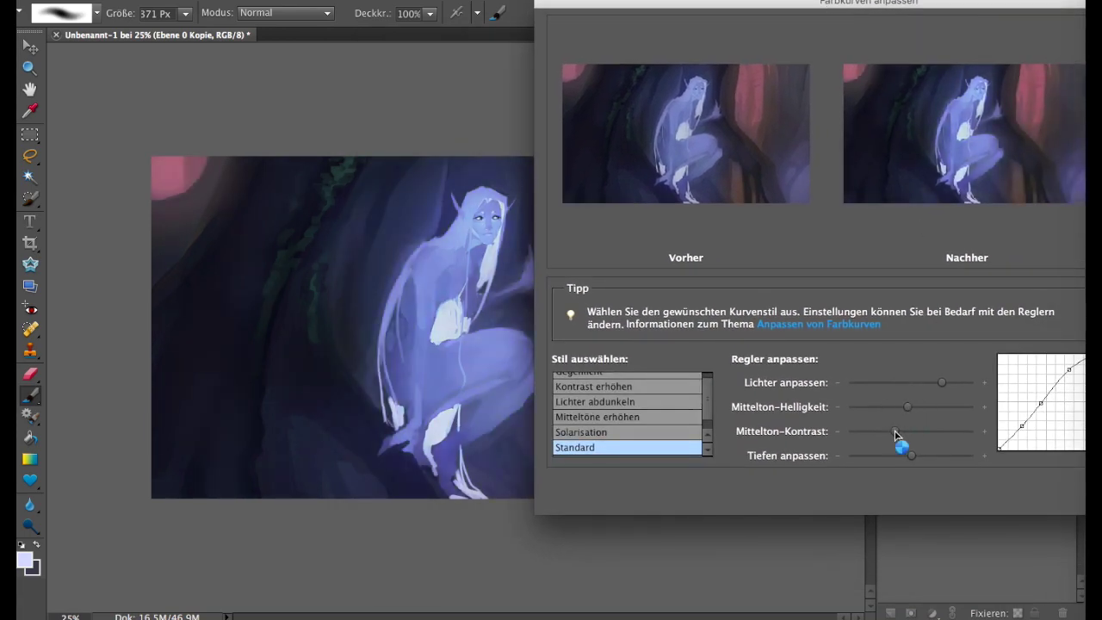
mouse_move(903, 431)
left_mouse_down()
mouse_move(938, 431)
mouse_move(895, 456)
left_mouse_up()
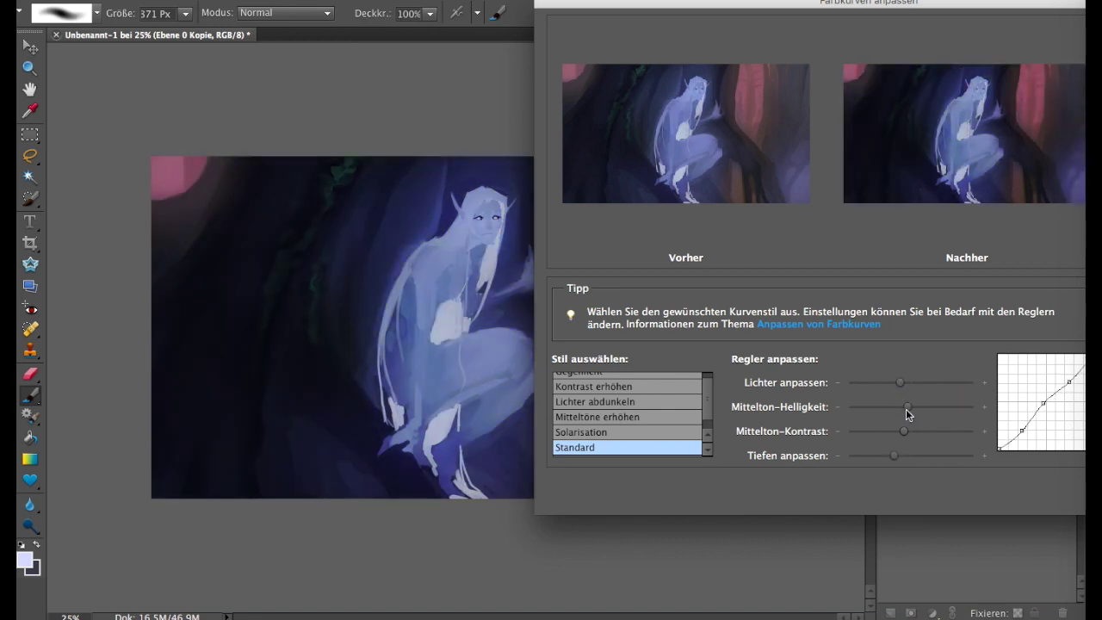
mouse_move(907, 406)
left_mouse_down()
mouse_move(931, 406)
mouse_move(898, 406)
mouse_move(944, 430)
left_mouse_up()
mouse_move(895, 456)
left_mouse_down()
mouse_move(935, 455)
mouse_move(892, 457)
mouse_move(891, 435)
mouse_move(918, 419)
mouse_move(897, 421)
left_mouse_up()
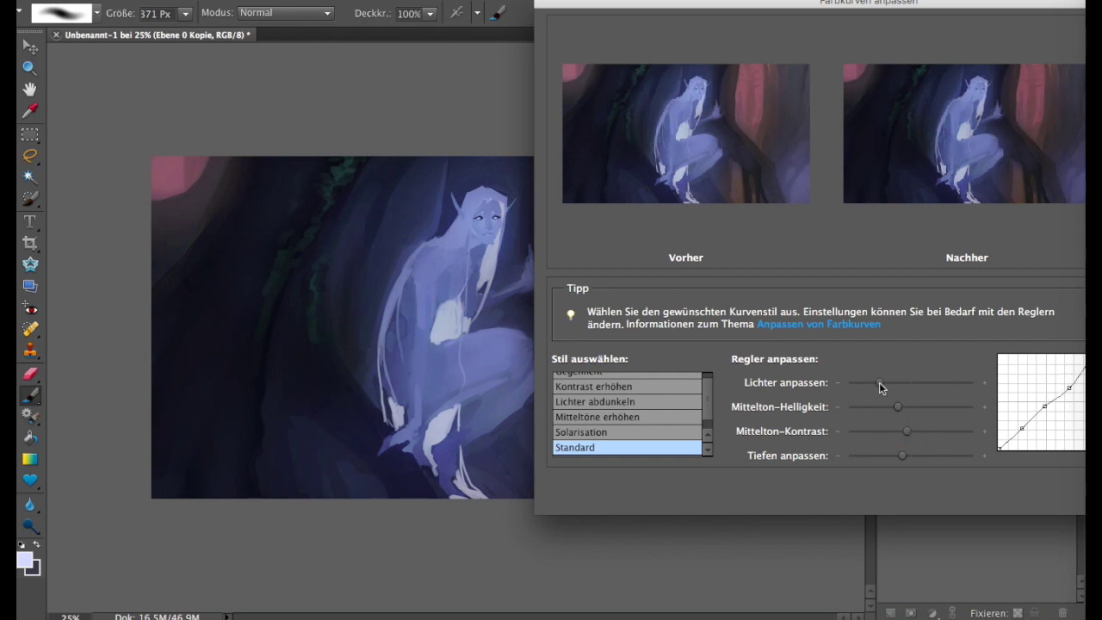
left_click_drag(879, 382, 948, 383)
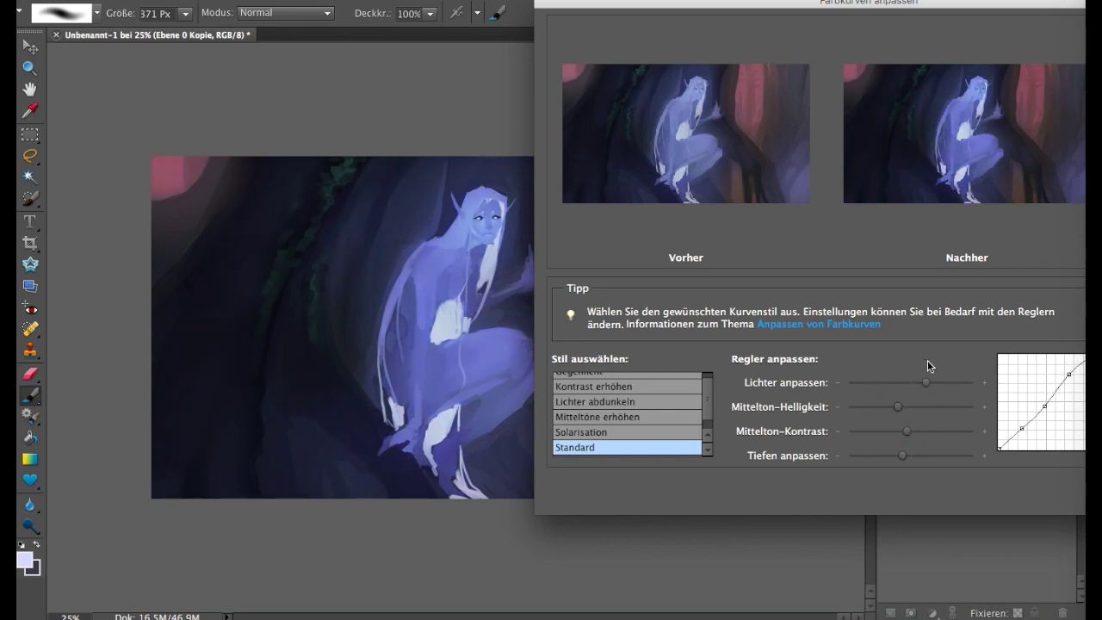
key("Return")
left_click(885, 448)
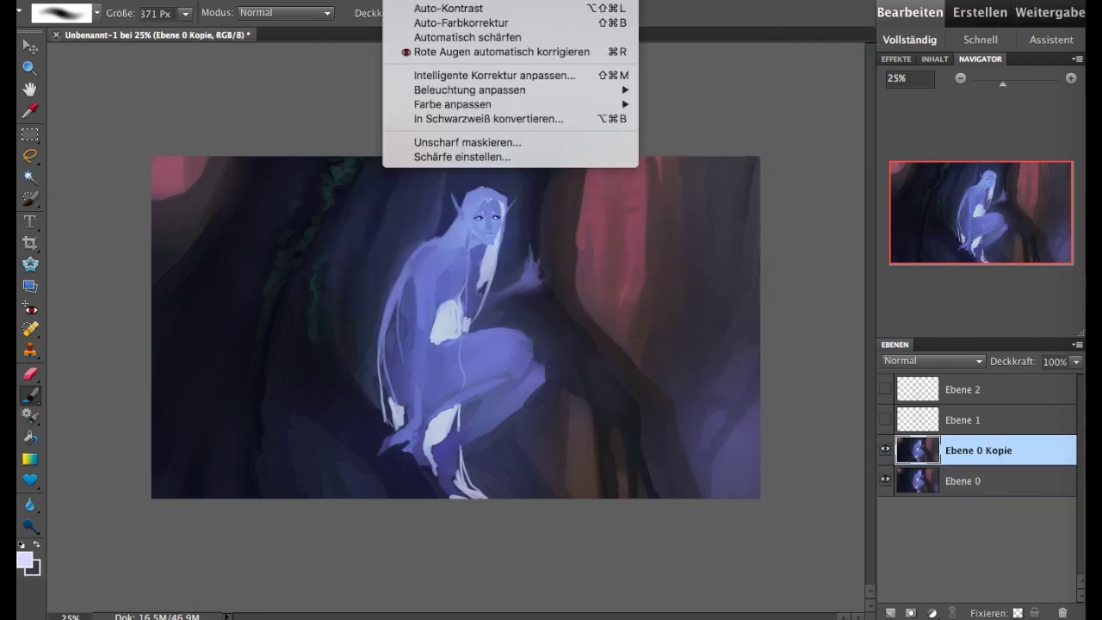
- Raise the brightness and contrast of Ebene 0 Kopie with Helligkeit/Kontrast
left_click(689, 105)
left_click_drag(763, 78, 789, 79)
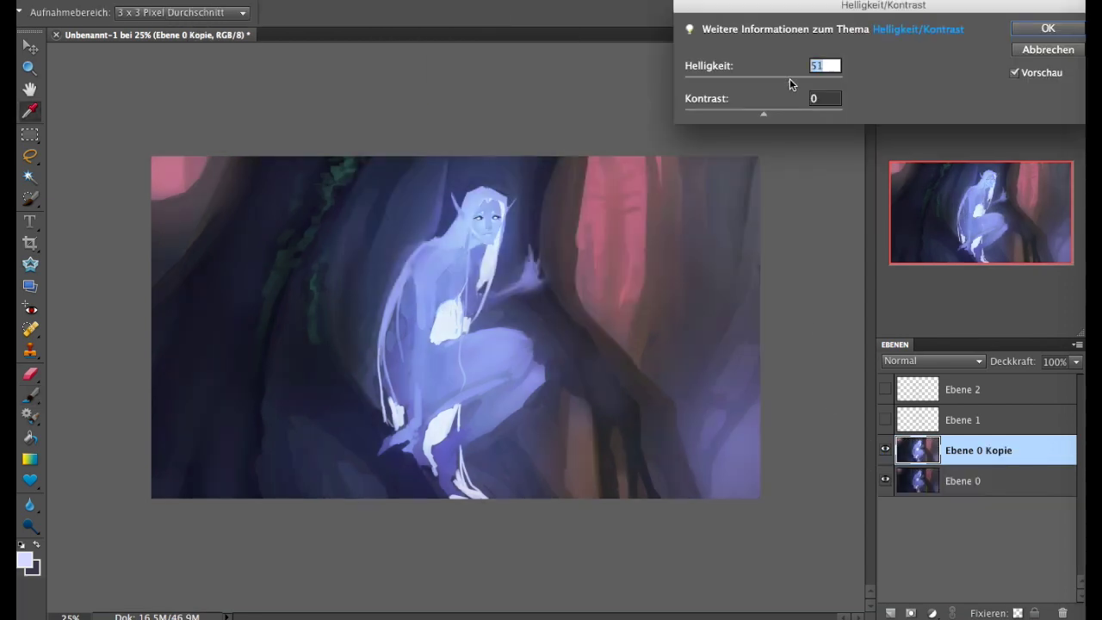
left_click_drag(749, 120, 810, 117)
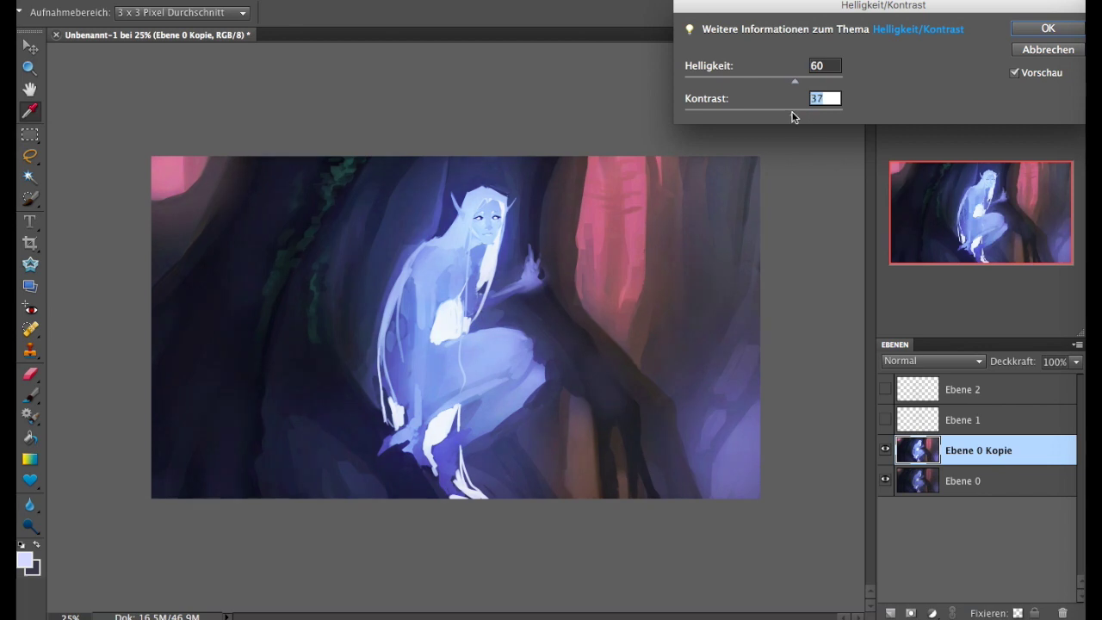
left_click(1034, 33)
- Add a layer mask and paint out the brightening around the elf's figure and lower body
key("b")
left_click(910, 612)
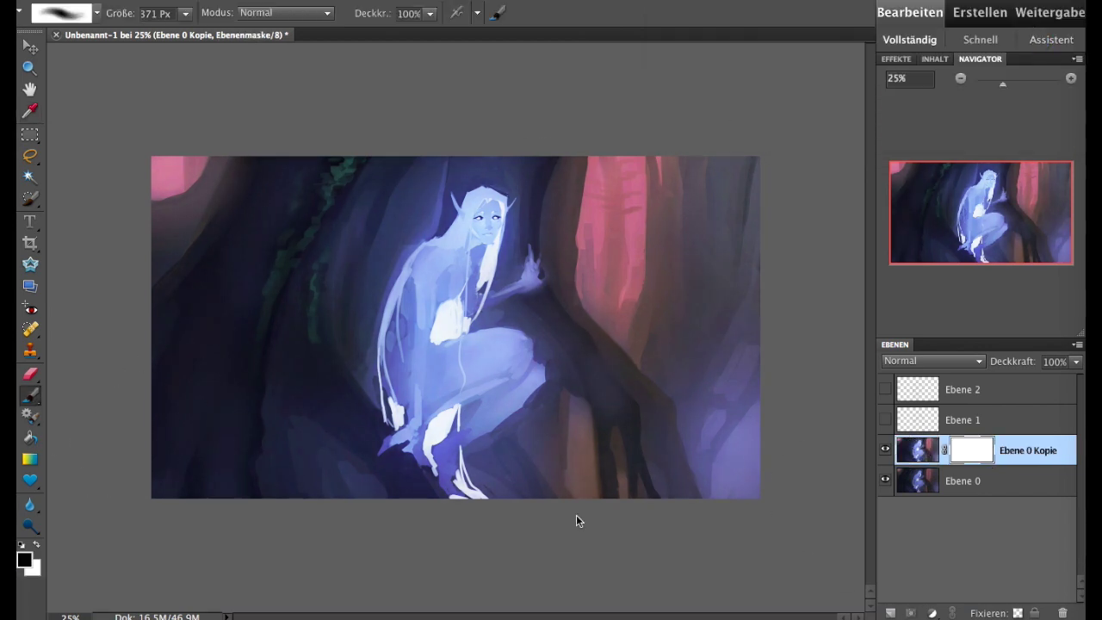
mouse_move(283, 209)
left_mouse_down()
mouse_move(202, 373)
mouse_move(204, 474)
left_mouse_up()
mouse_move(283, 313)
left_mouse_down()
mouse_move(393, 295)
mouse_move(456, 344)
mouse_move(504, 493)
mouse_move(490, 301)
mouse_move(447, 258)
mouse_move(512, 111)
left_mouse_up()
mouse_move(588, 387)
left_mouse_down()
mouse_move(731, 118)
mouse_move(614, 315)
mouse_move(628, 135)
left_mouse_up()
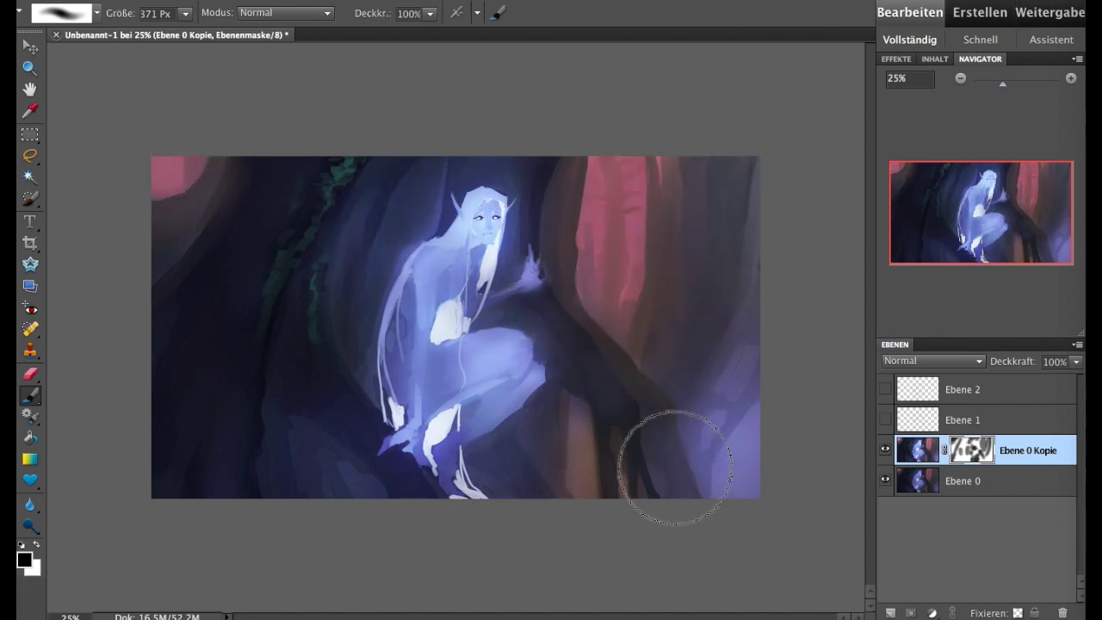
left_click_drag(453, 467, 435, 380)
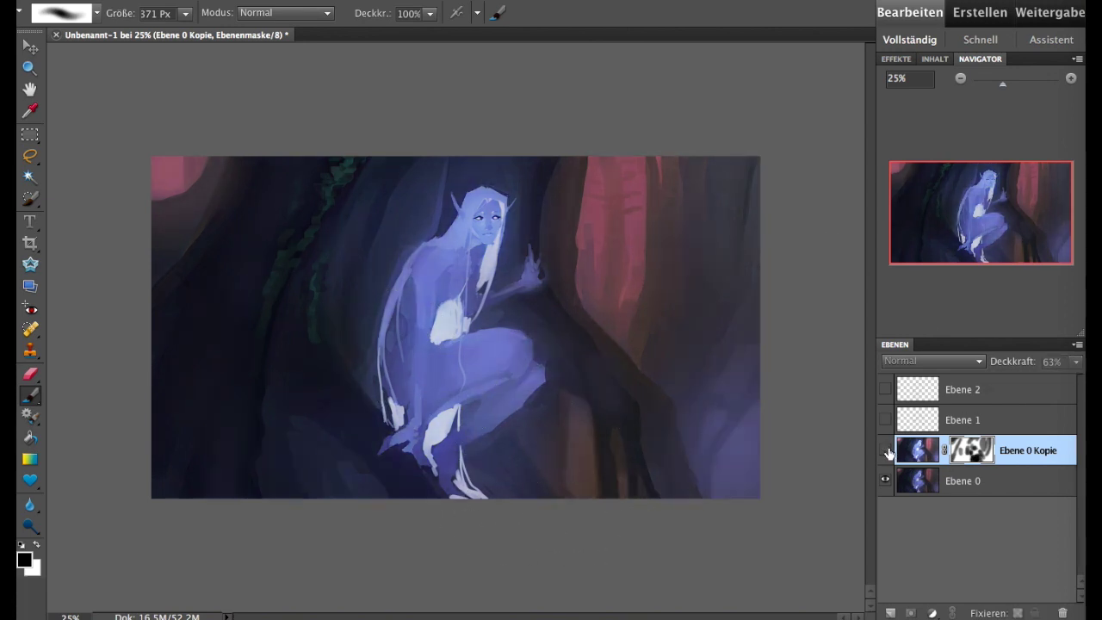
left_click(916, 483)
left_click(758, 131)
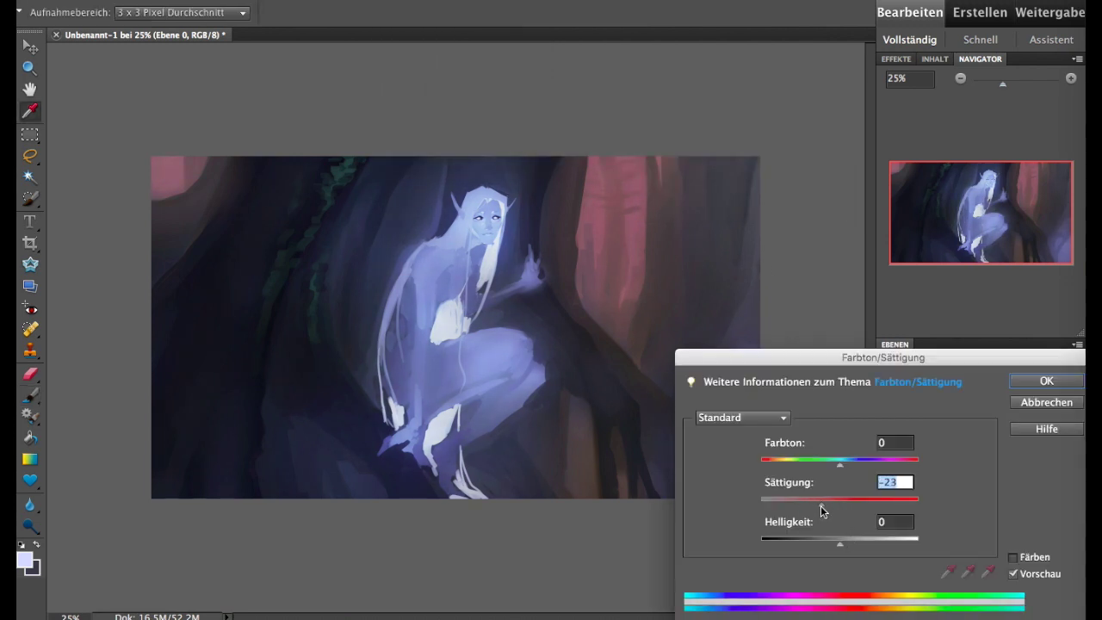
- Apply the reduced saturation to Ebene 0 and duplicate the layer
left_click(1024, 383)
left_click(482, 2)
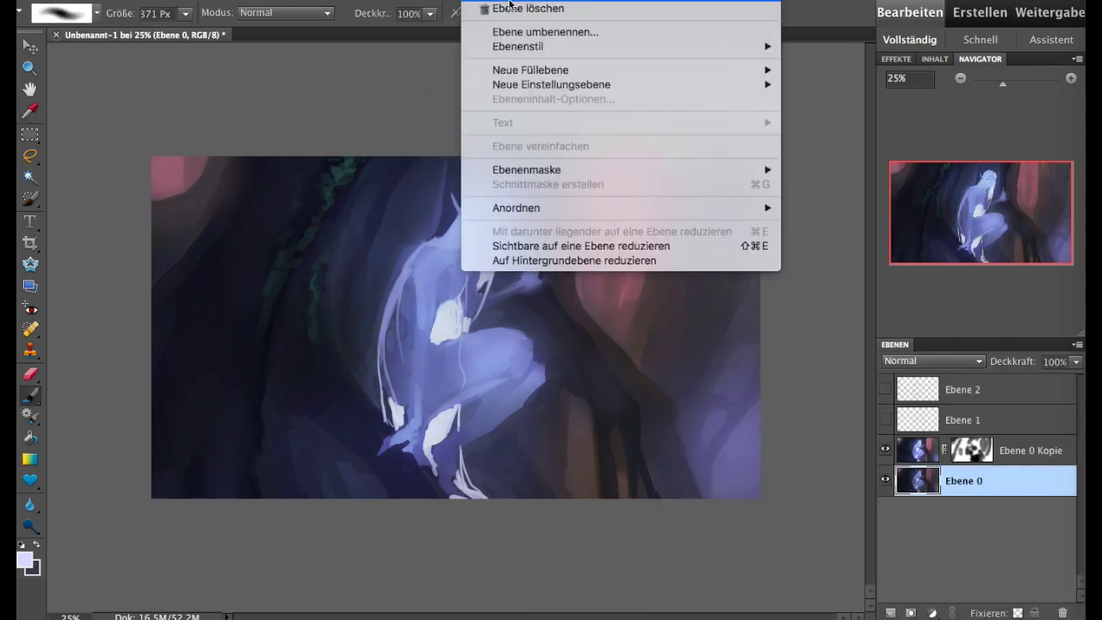
left_click(694, 181)
- Lower the duplicate's contrast with brightness kept at 0 in Helligkeit/Kontrast
left_click(404, 2)
left_click(688, 104)
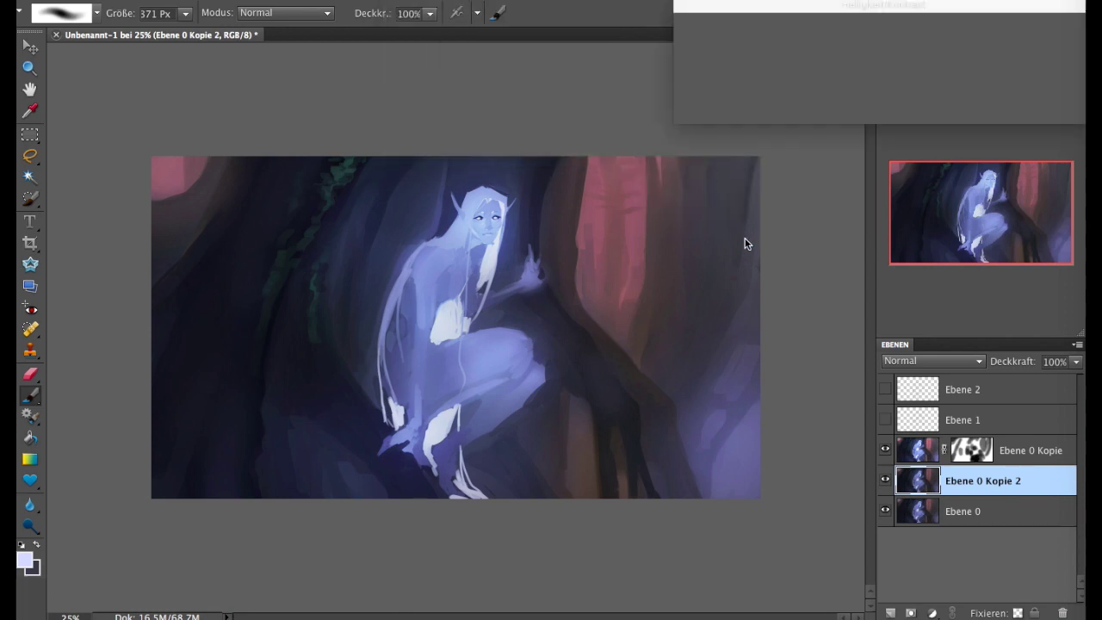
mouse_move(762, 78)
left_mouse_down()
mouse_move(740, 75)
mouse_move(764, 77)
left_mouse_up()
mouse_move(763, 114)
left_mouse_down()
mouse_move(681, 95)
mouse_move(808, 89)
mouse_move(709, 74)
left_mouse_up()
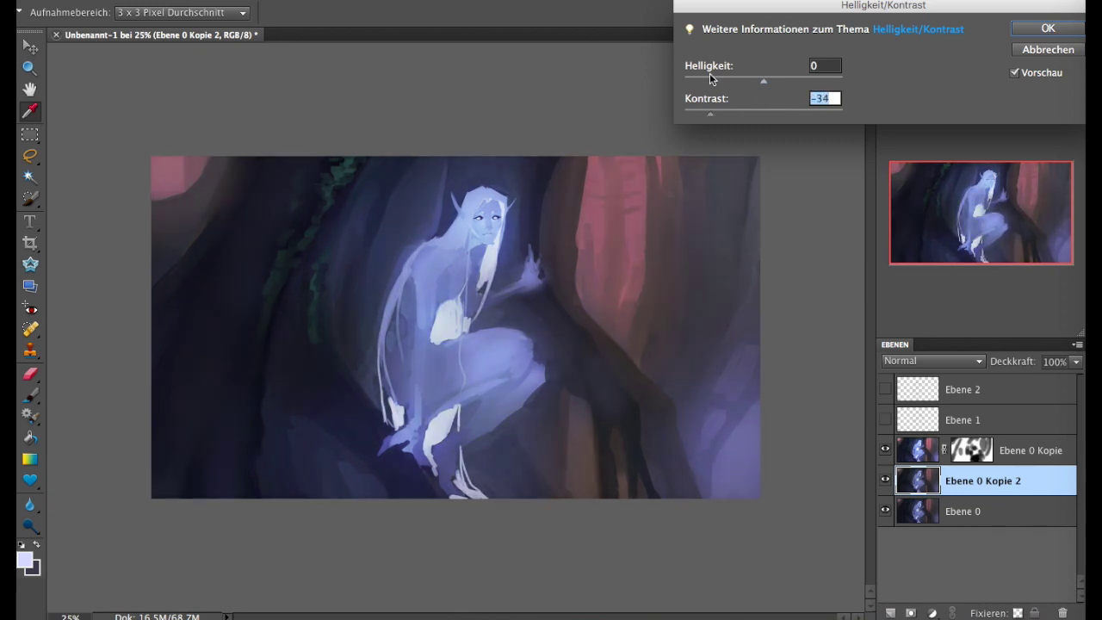
left_click(1029, 32)
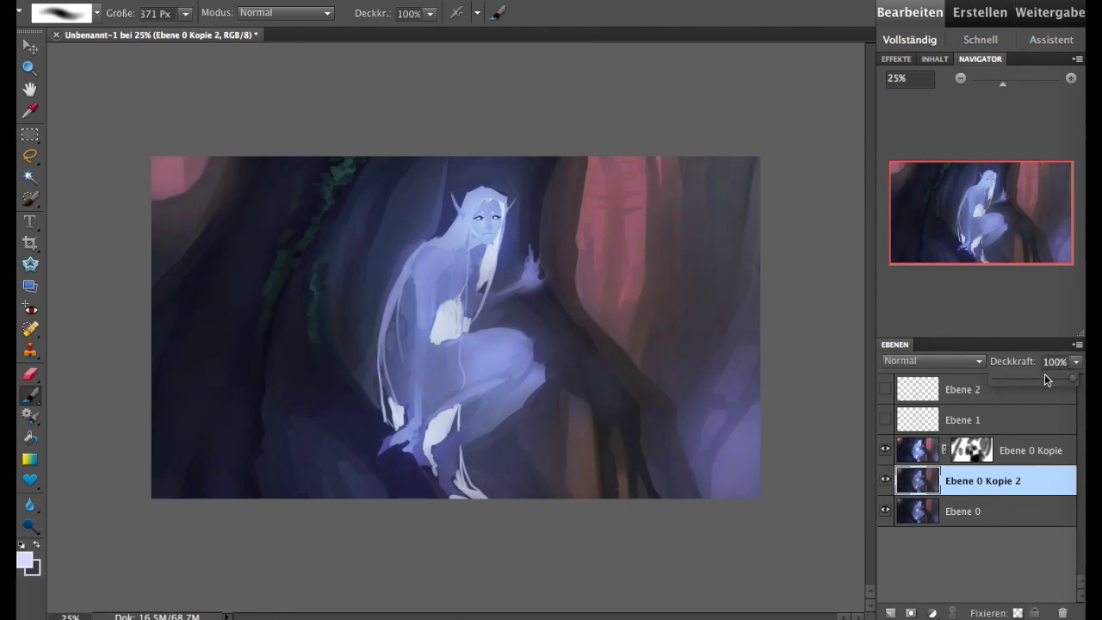
- Merge the copy layers down into Ebene 0 and mirror the painting horizontally
key("ctrl+e")
left_click(989, 451)
left_click(884, 448)
key("ctrl+e")
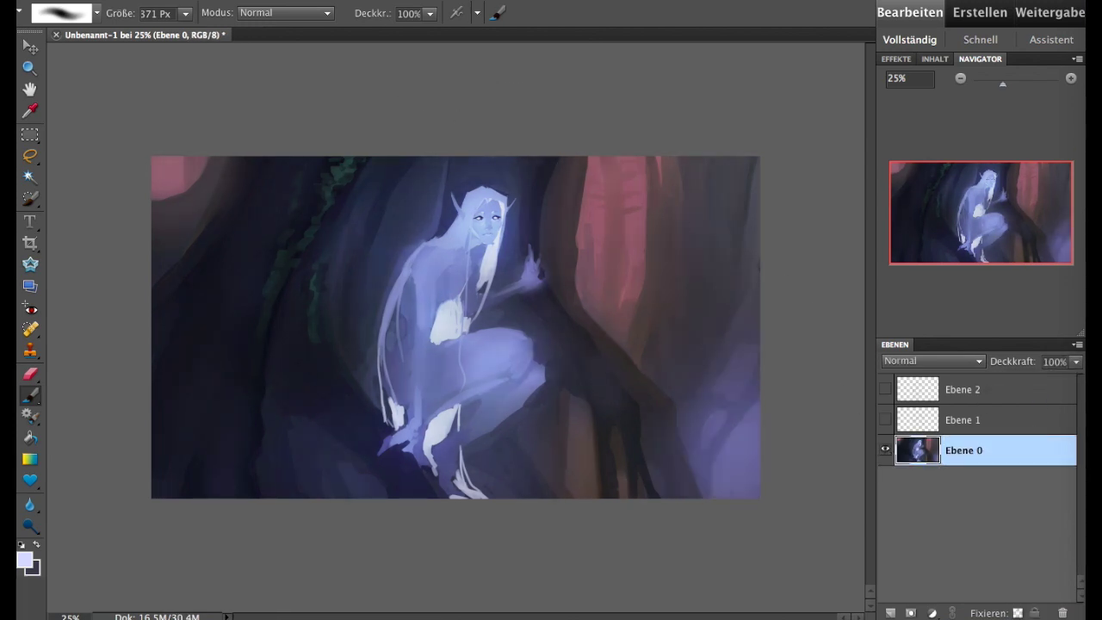
left_click(632, 52)
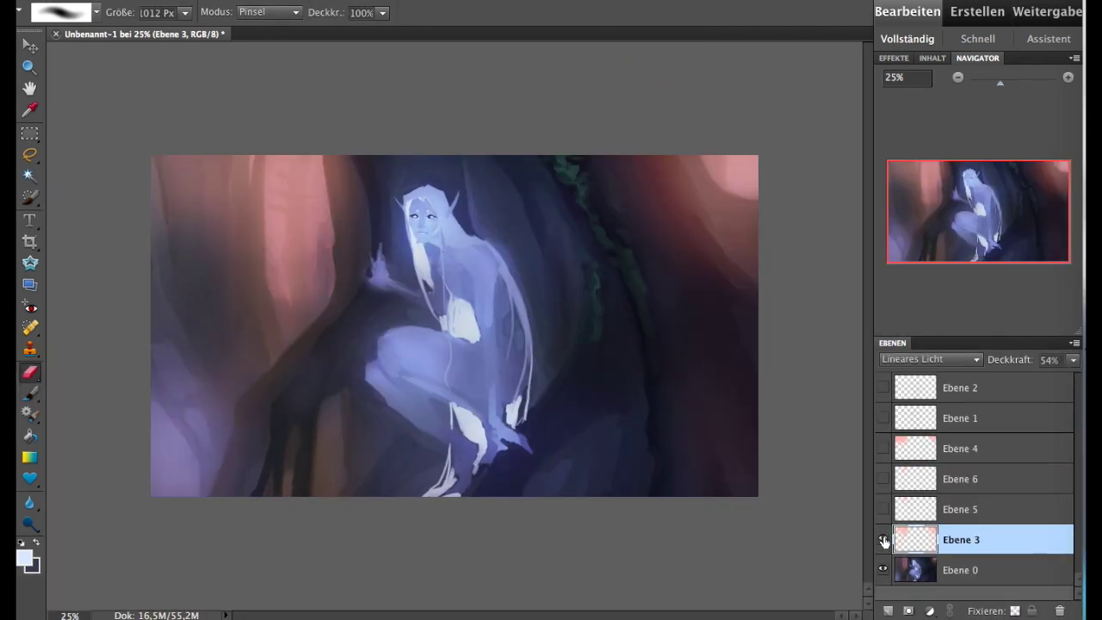
- Show light layers Ebene 4, 5 and 6 and lower Ebene 4's opacity
left_click(882, 508)
left_click(883, 478)
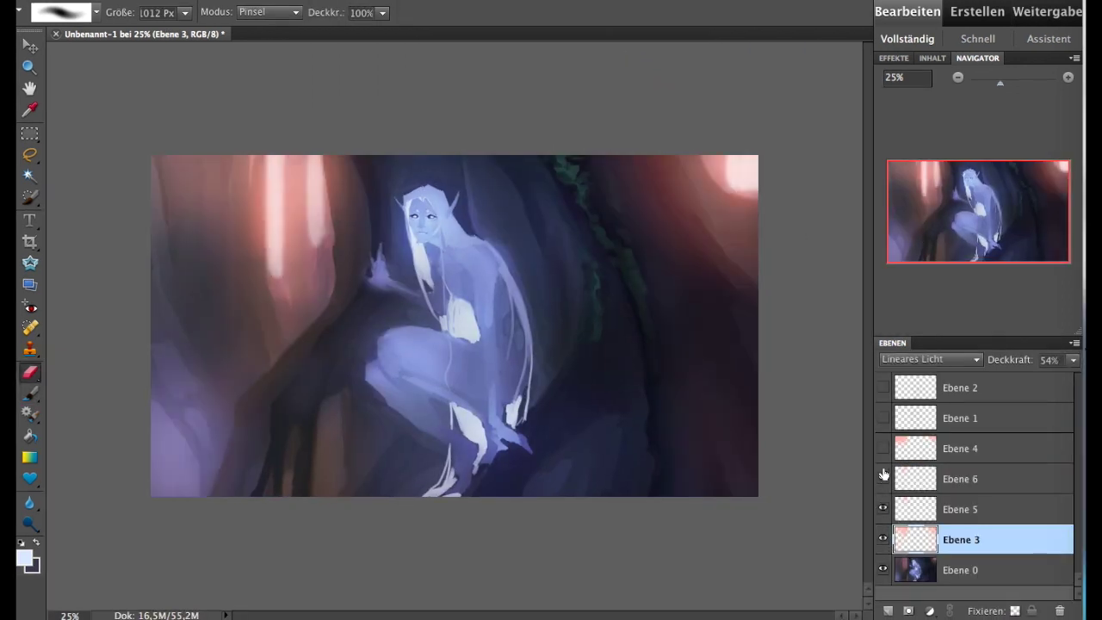
left_click(882, 447)
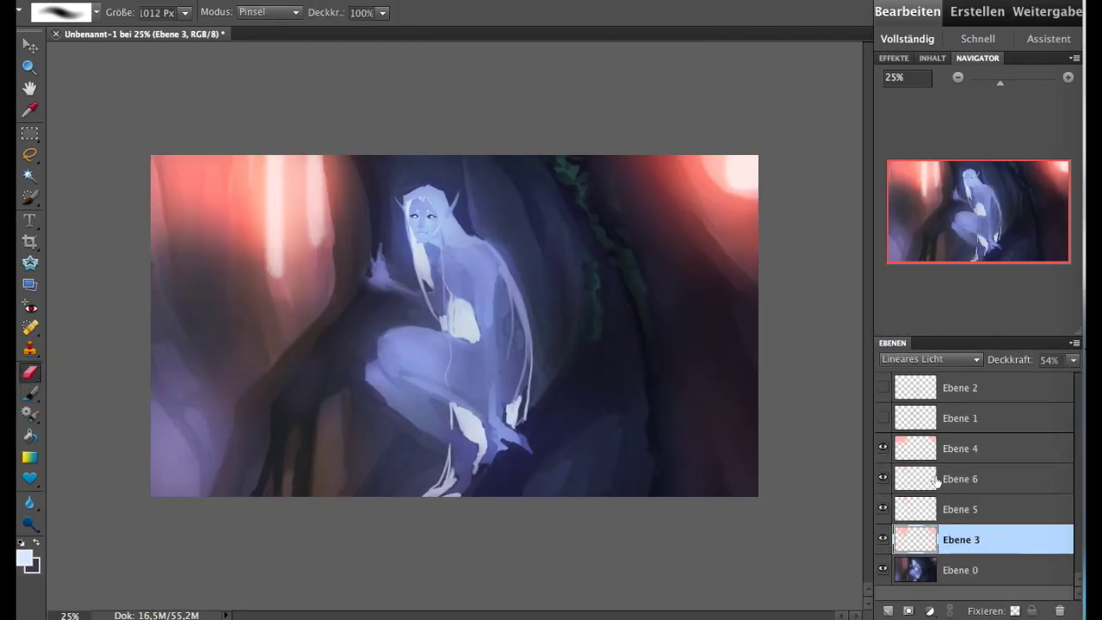
left_click(985, 447)
left_click_drag(1046, 379, 1024, 381)
- Merge the light layers down into Ebene 0, trying and undoing a colour removal
left_click(908, 540)
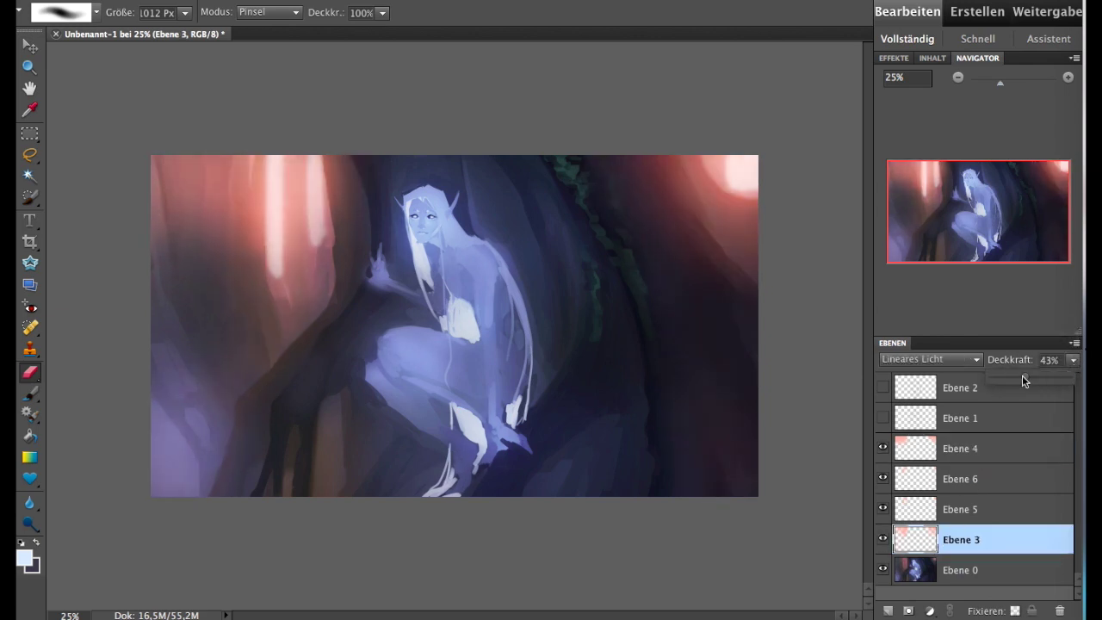
left_click(976, 497)
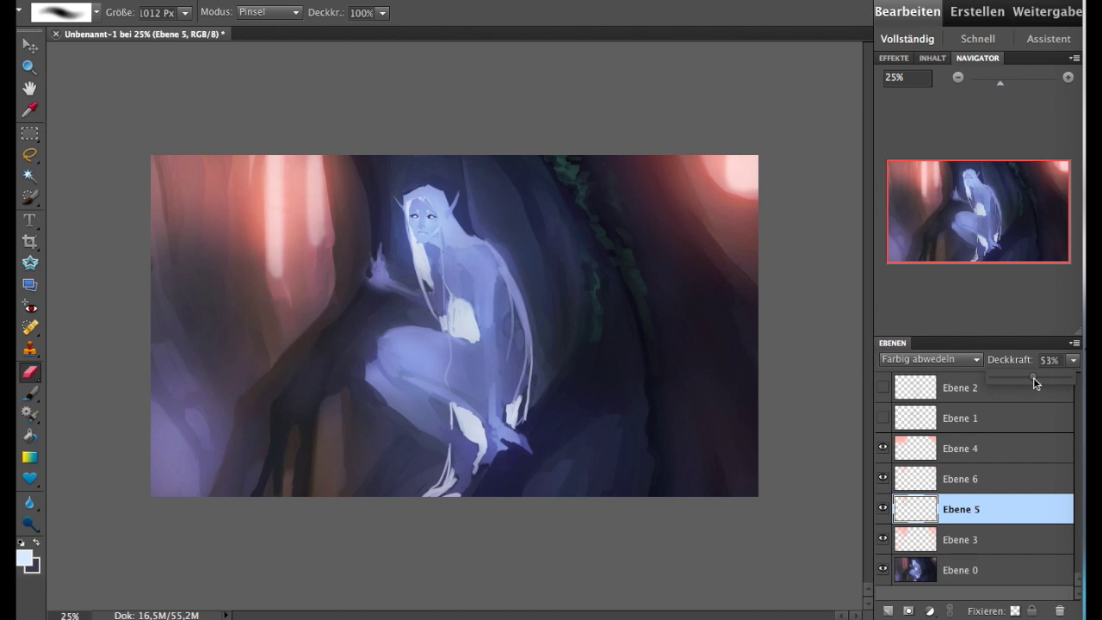
left_click(909, 476)
key("ctrl+e")
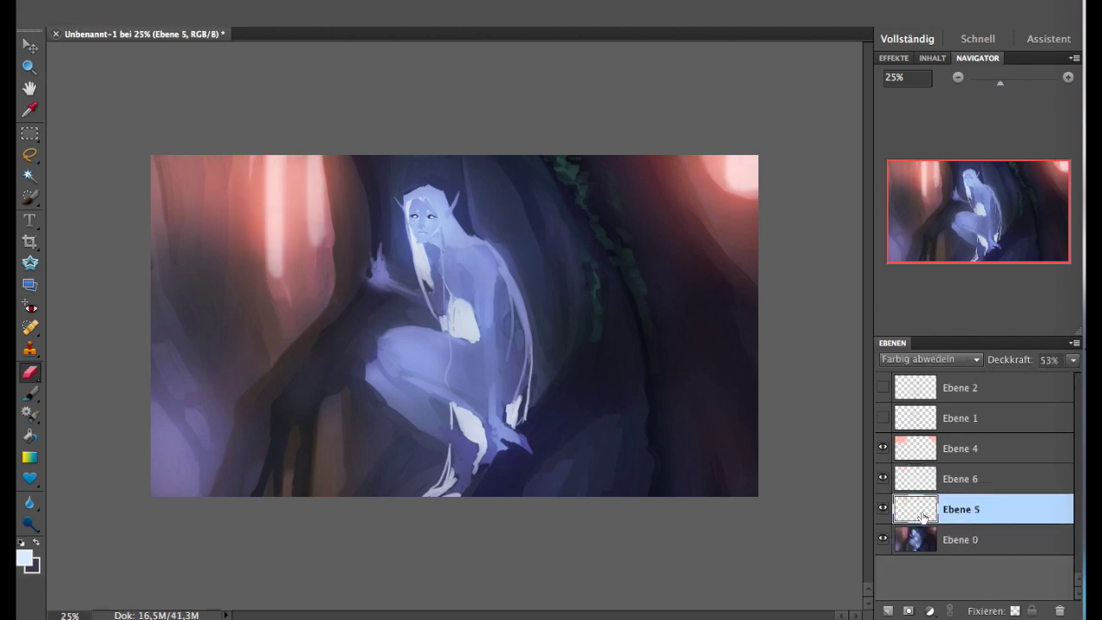
key("ctrl+e")
key("ctrl+e")
key("ctrl+e")
left_click(396, 0)
mouse_move(451, 103)
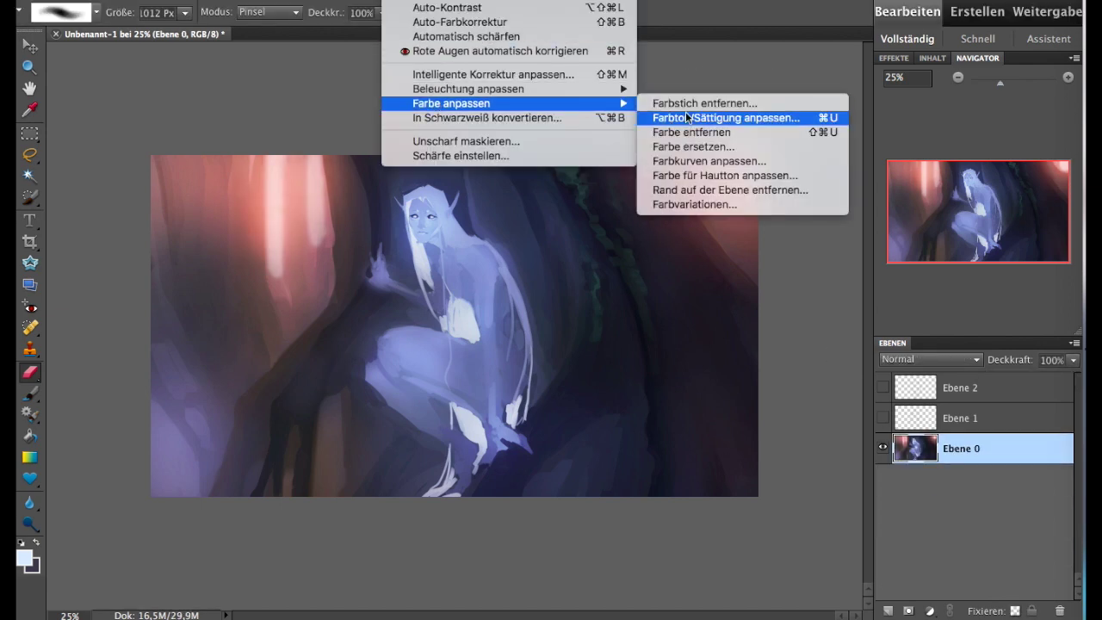
left_click(708, 134)
key("ctrl+z")
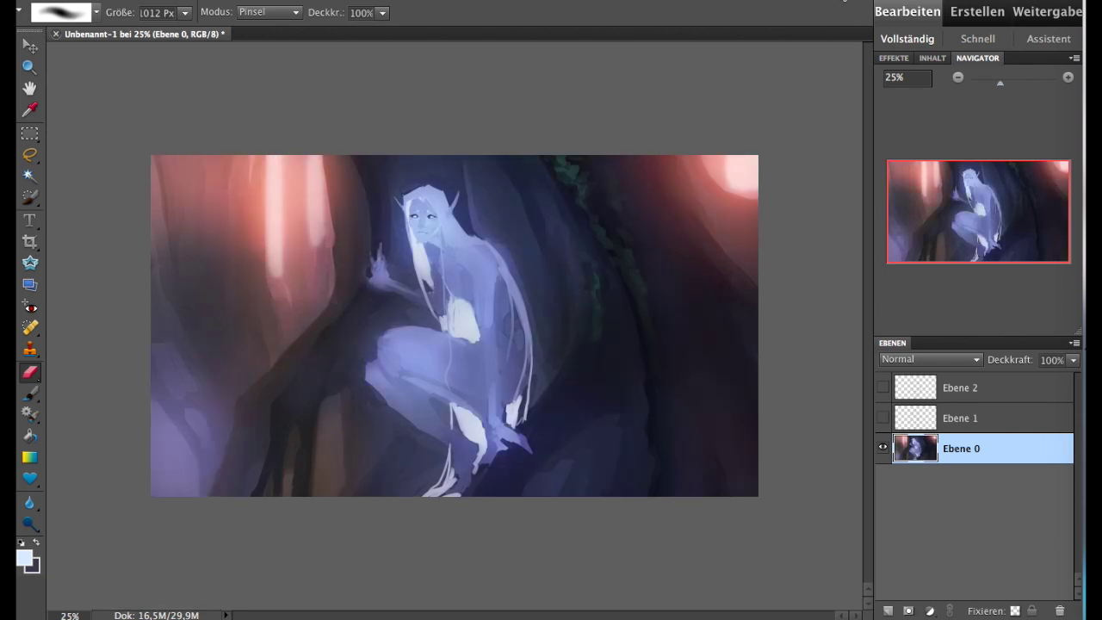
- Add a new layer Ebene 3 with a pale purple foreground, set to Multiplizieren
left_click(887, 610)
left_click(24, 557)
left_click(577, 404)
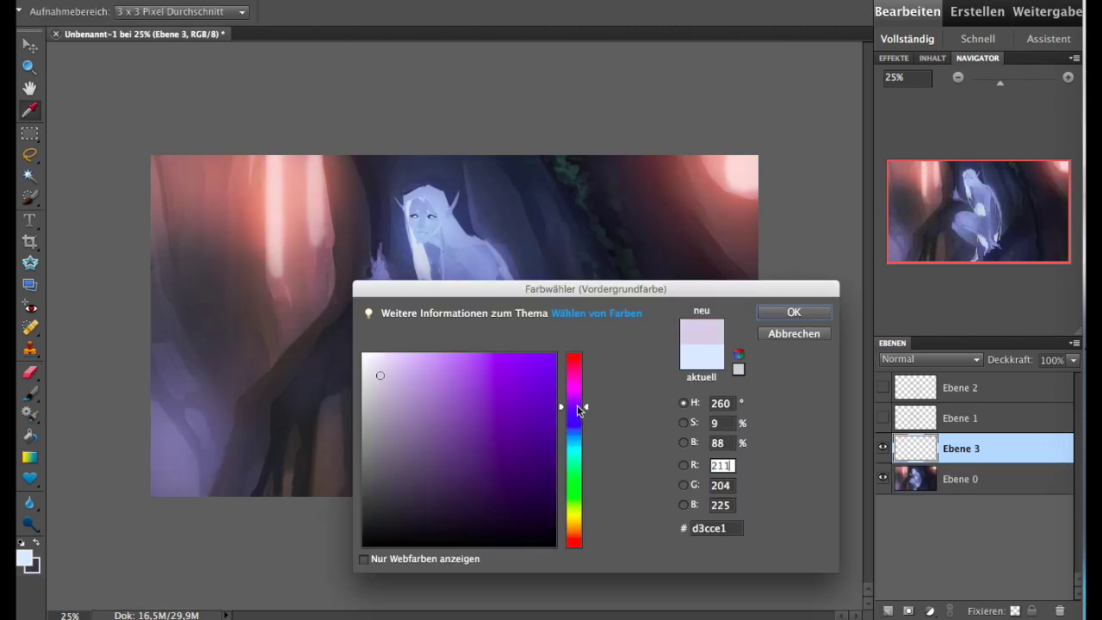
left_click(792, 312)
key("e")
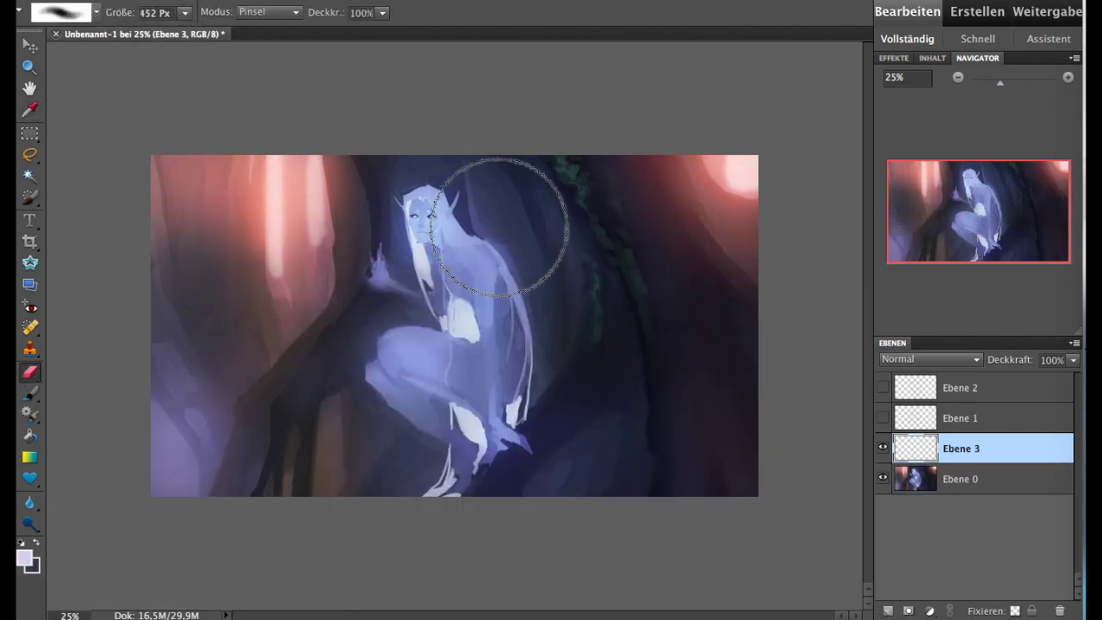
key("b")
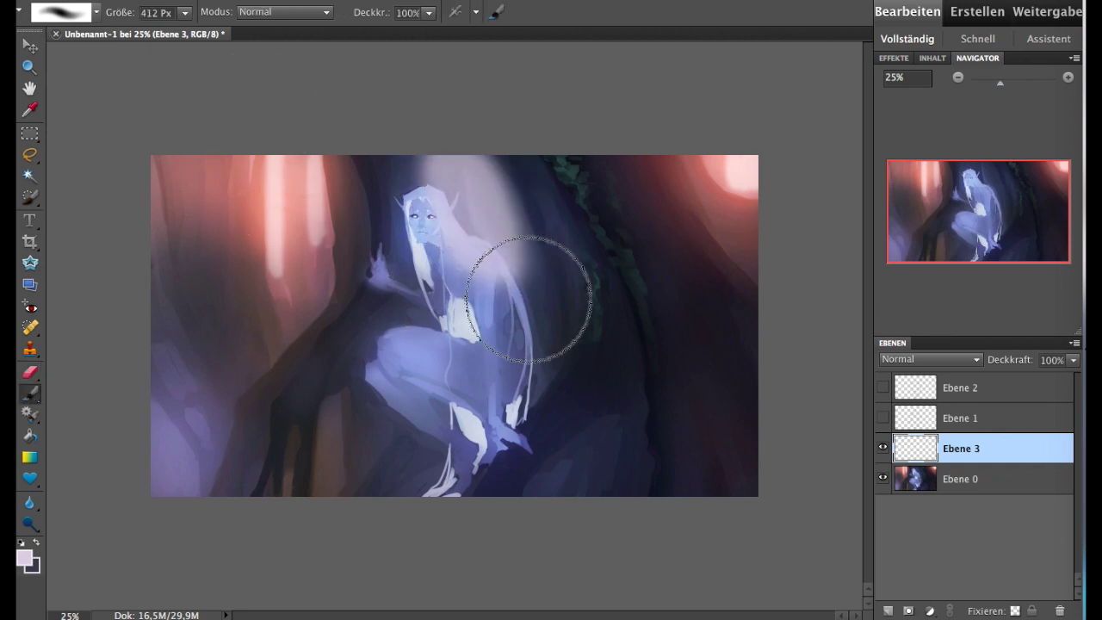
left_click(930, 358)
left_click(912, 406)
- Paint multiply shading on Ebene 3 around the elf's arm, hip and body
mouse_move(541, 351)
left_mouse_down()
mouse_move(368, 356)
mouse_move(504, 455)
mouse_move(582, 467)
mouse_move(405, 266)
left_mouse_up()
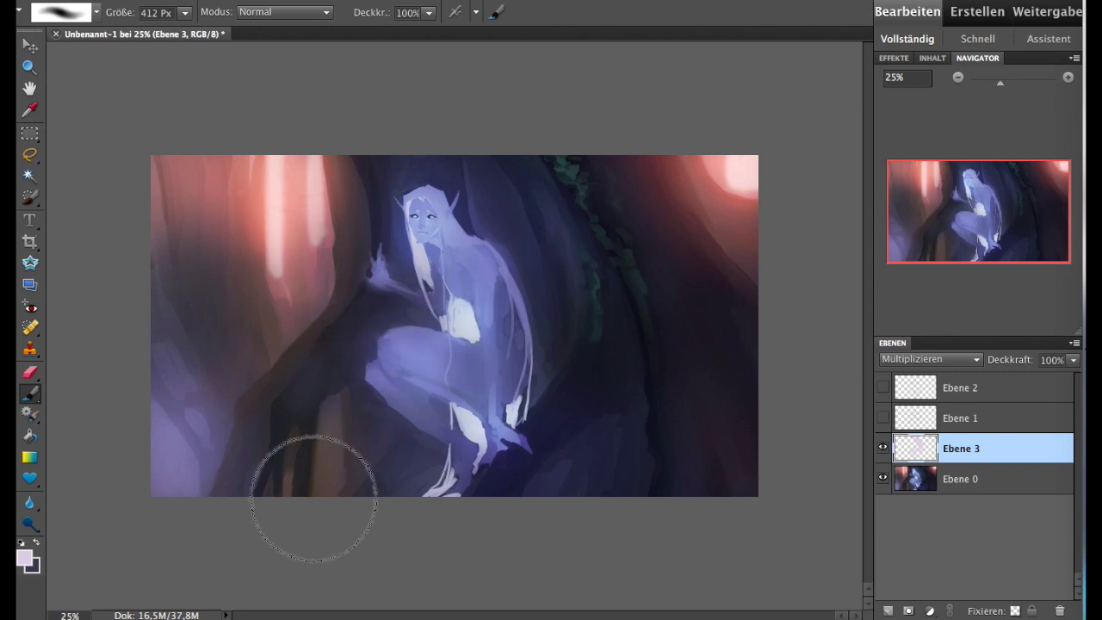
left_click(24, 557)
key("Return")
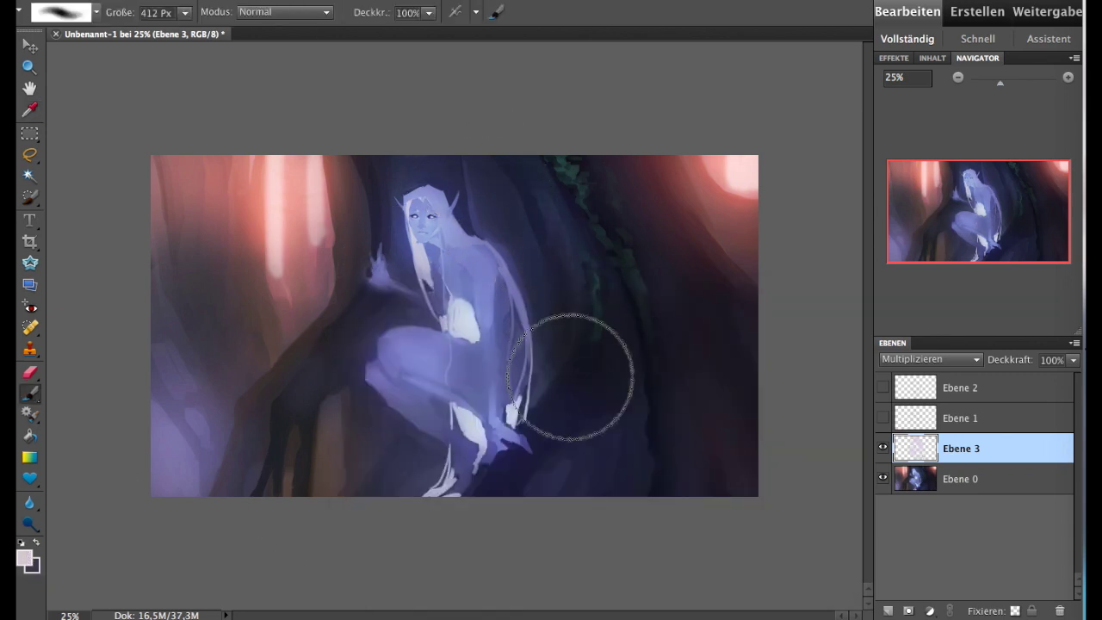
mouse_move(389, 344)
left_mouse_down()
mouse_move(467, 233)
mouse_move(405, 209)
mouse_move(560, 349)
mouse_move(499, 425)
left_mouse_up()
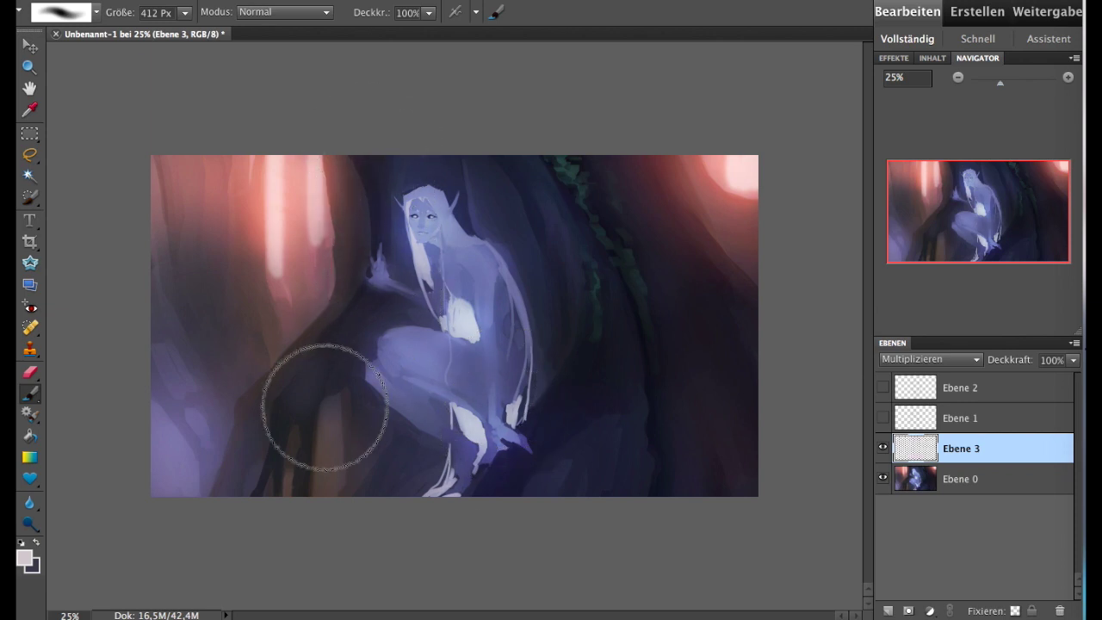
left_click_drag(546, 216, 630, 269)
- Add Ebene 4 in Multiplizieren mode and shade the figure's right side darker
left_click(888, 611)
left_click(930, 359)
left_click(912, 411)
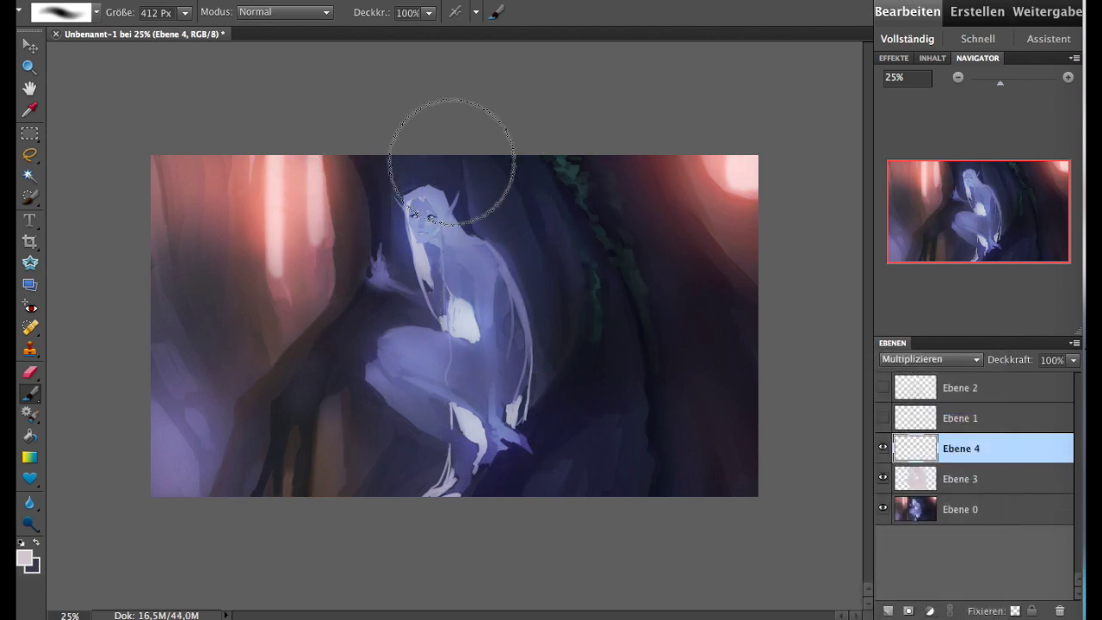
left_click_drag(436, 173, 565, 406)
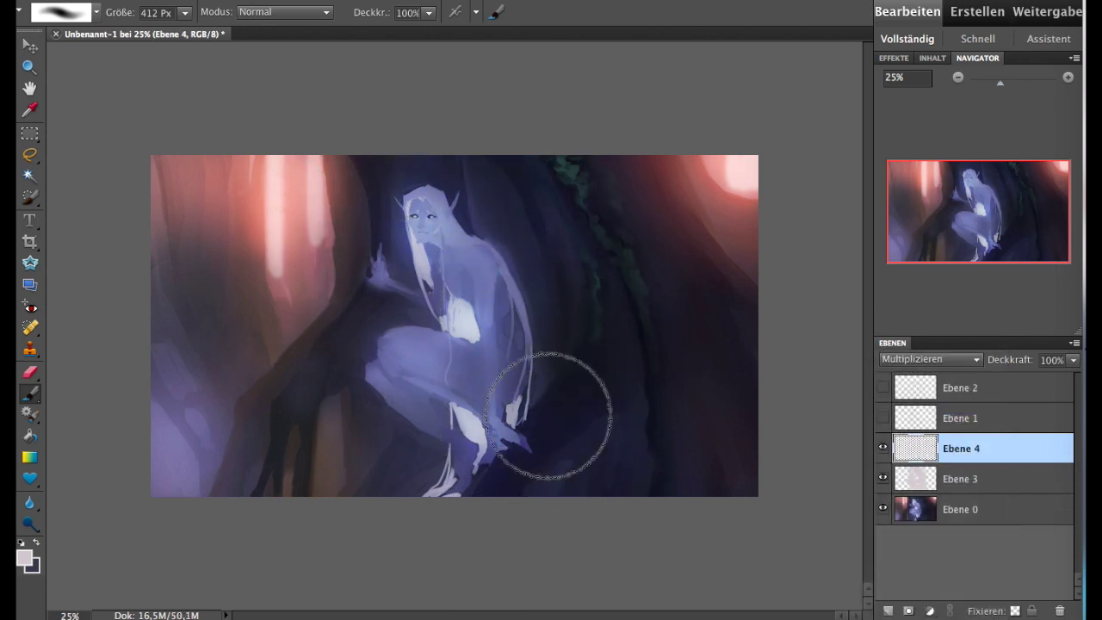
- Test Linear and Farbig nachbelichten on Ebene 4, then return it to Multiplizieren
left_click(930, 359)
left_click(922, 386)
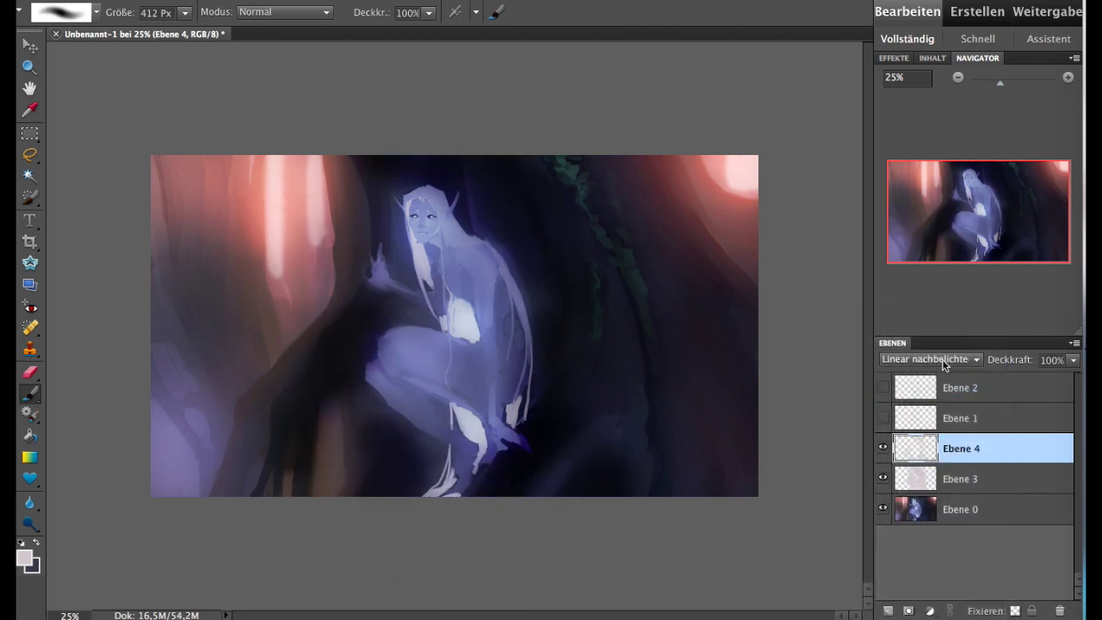
left_click(929, 359)
left_click(925, 345)
key("ctrl+z")
key("ctrl+z")
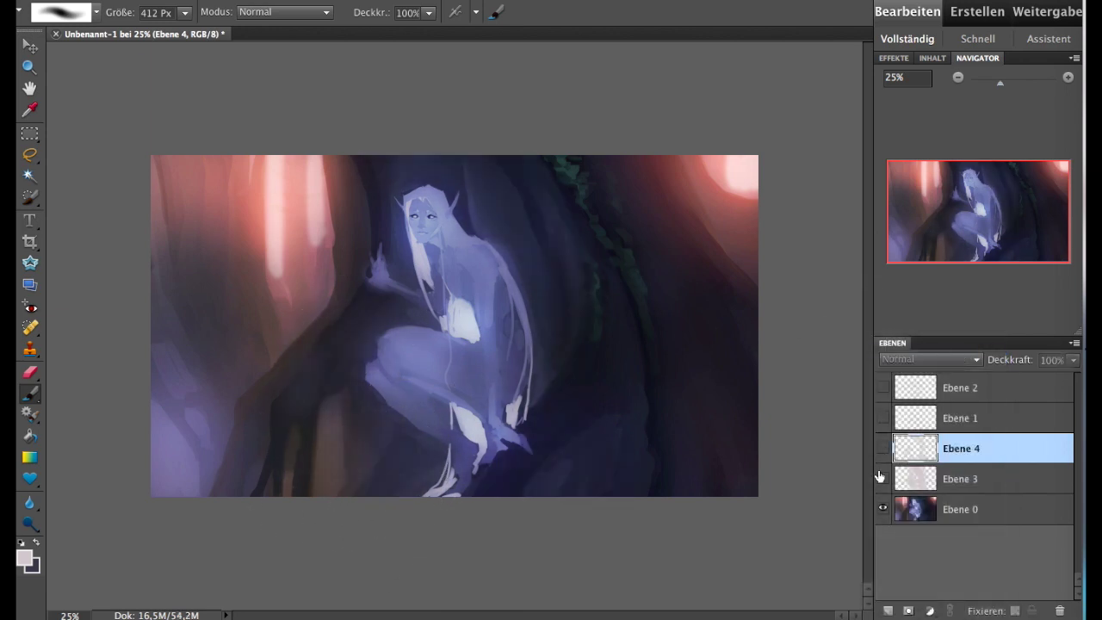
left_click(882, 447)
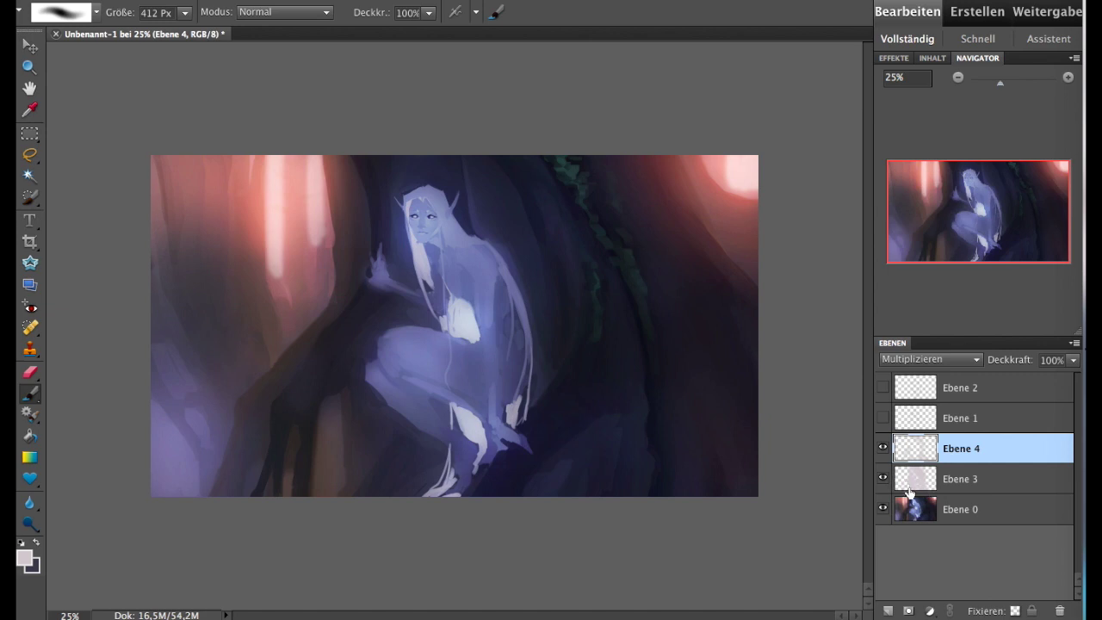
left_click(37, 372)
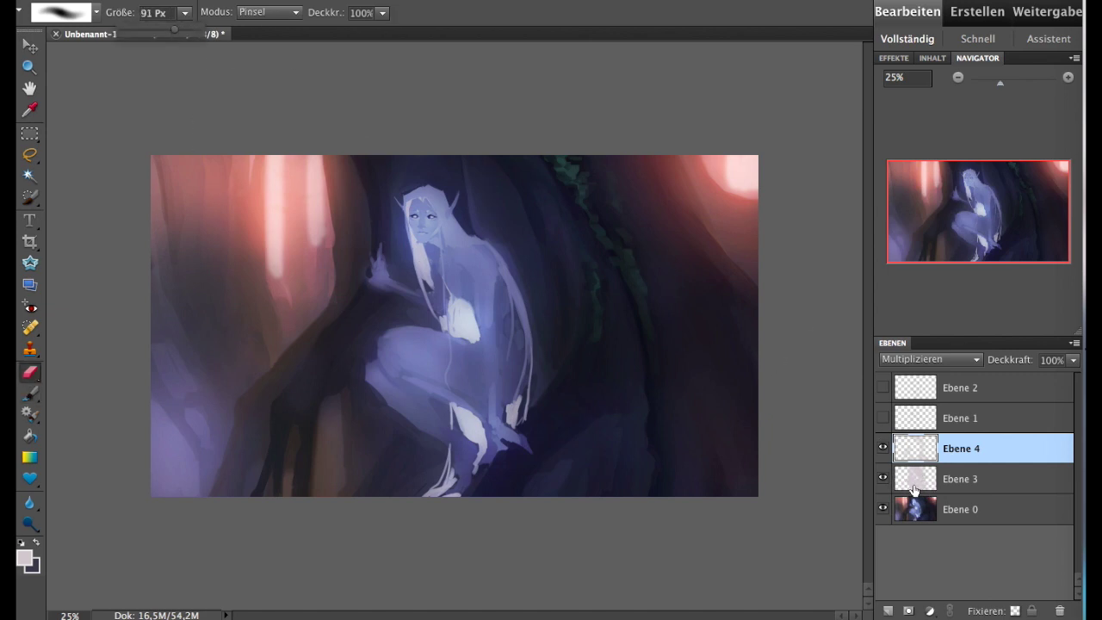
- Merge Ebene 4 into Ebene 3 and erase the tint near the feet and knee with a 170 px eraser
key("ctrl+e")
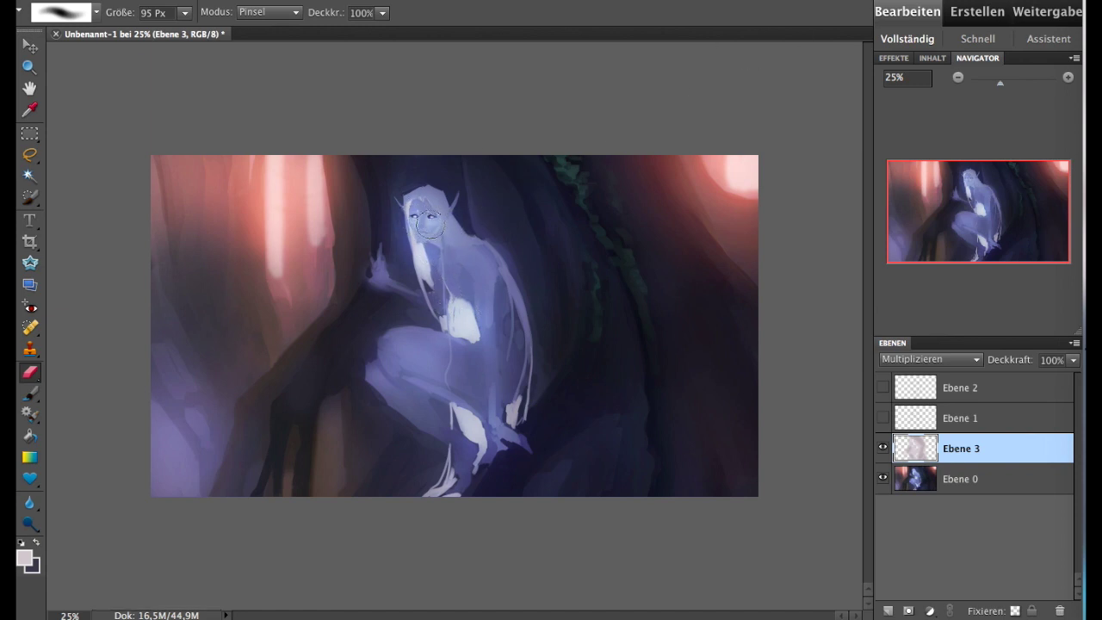
left_click_drag(184, 12, 188, 29)
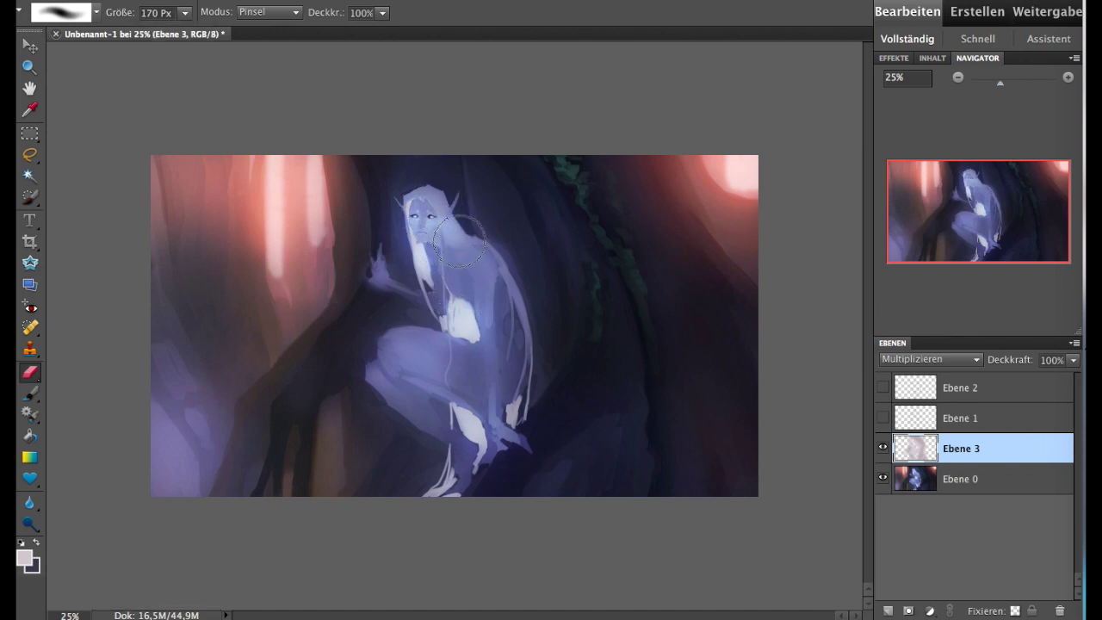
left_click_drag(474, 332, 503, 427)
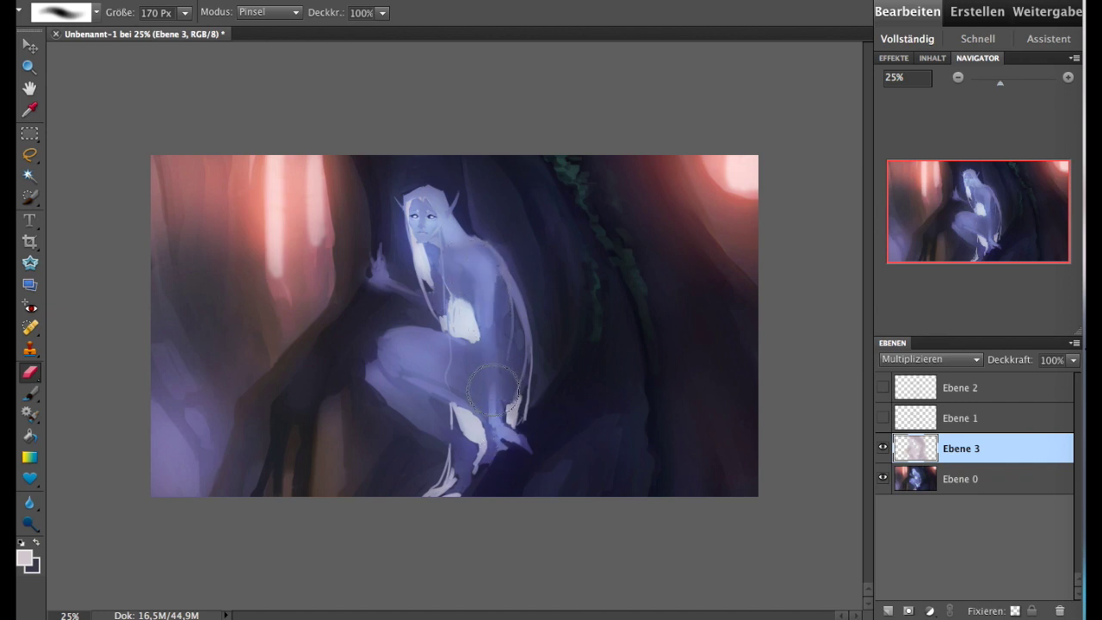
left_click_drag(394, 344, 385, 398)
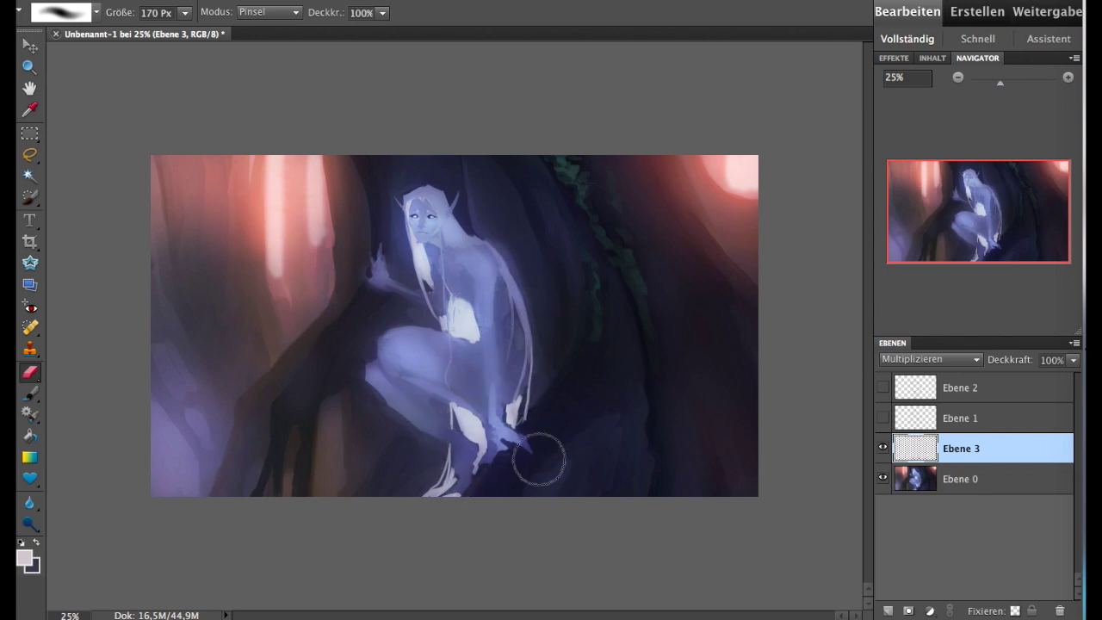
- Add an empty layer Ebene 4, change the brush shape and reselect tint layer Ebene 3
left_click(887, 610)
left_click(97, 12)
left_click(88, 78)
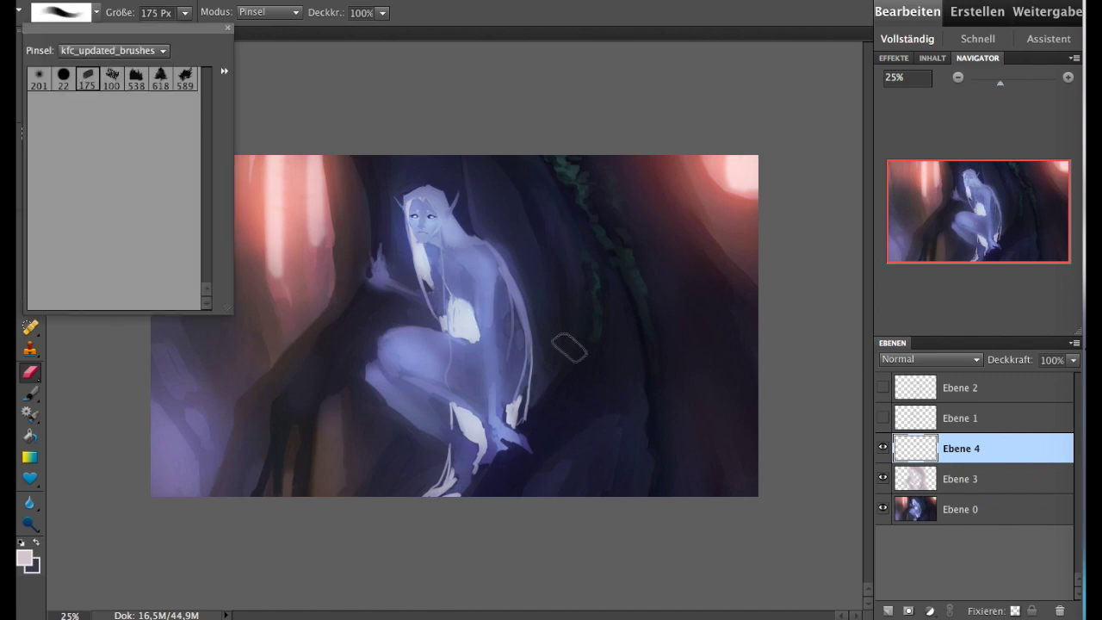
left_click(934, 478)
left_click(882, 478)
- Merge the tint into Ebene 0, set a 79 px brush and show the Ebene 2 line-art
key("ctrl+e")
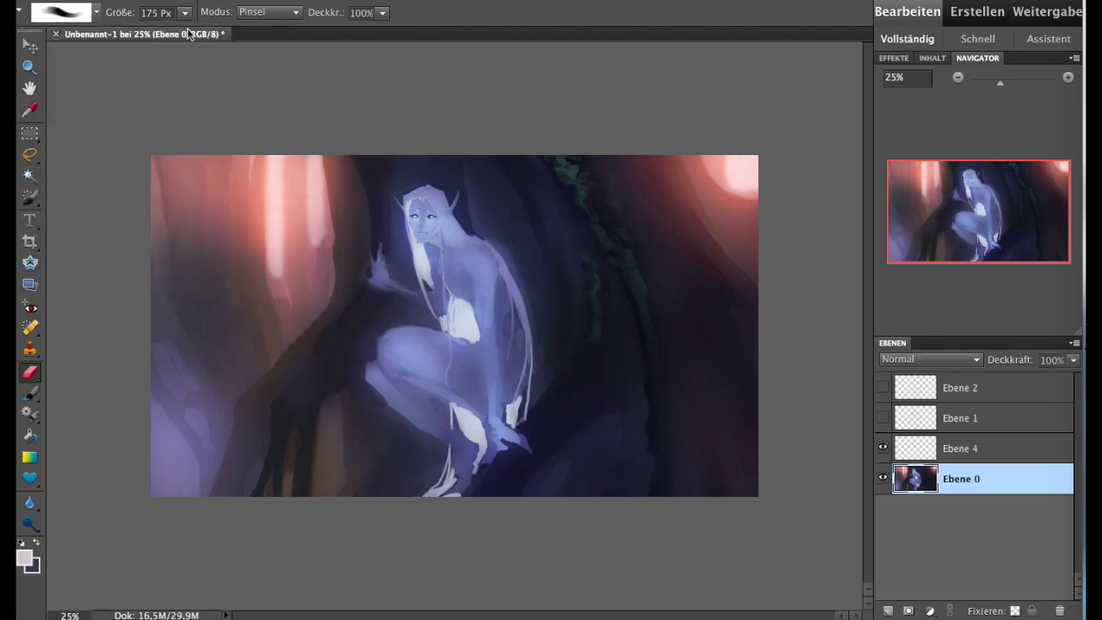
left_click_drag(184, 12, 170, 33)
left_click(26, 392)
left_click(495, 413, "alt")
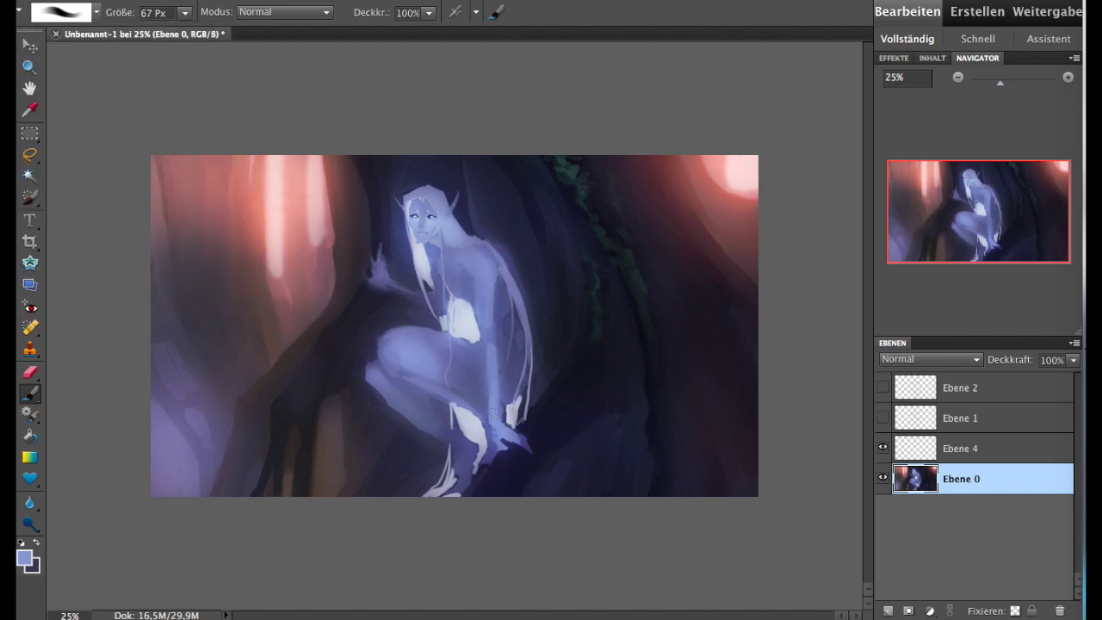
left_click(882, 387)
left_click(479, 394, "alt")
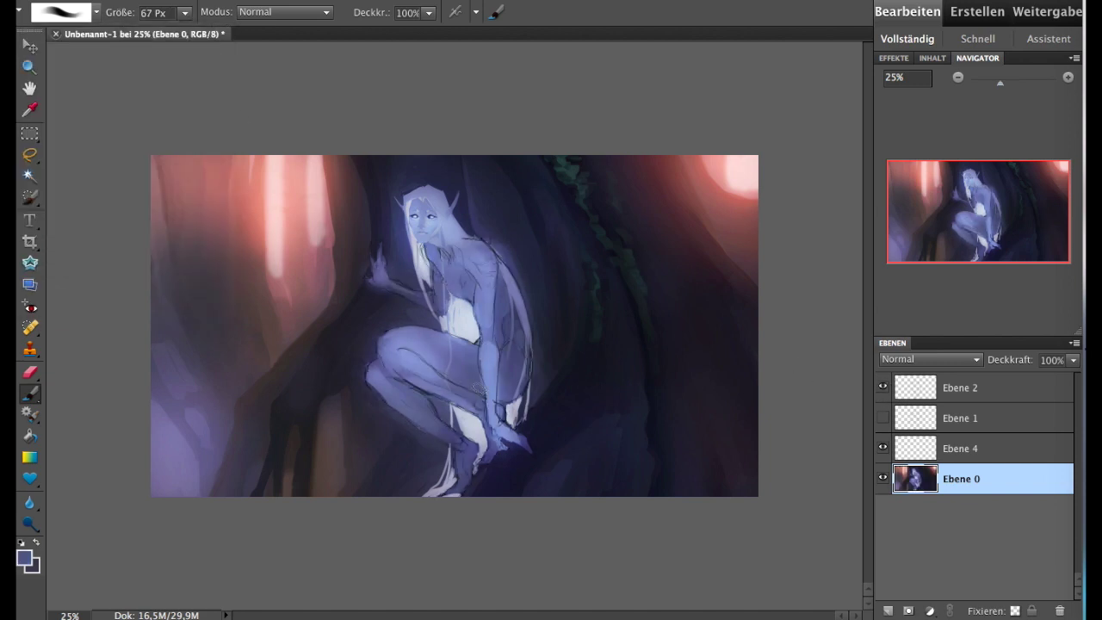
- Smooth the torso and legs with sampled blues and lighten both hands
left_click_drag(475, 367, 482, 292)
left_click(499, 348, "alt")
left_click(436, 219, "alt")
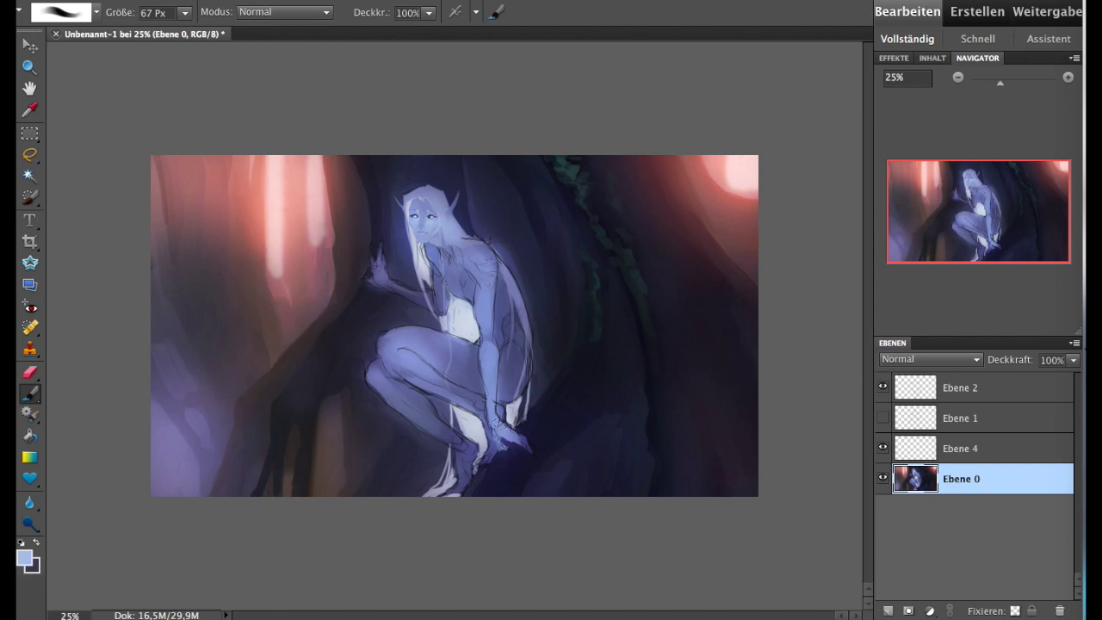
left_click_drag(496, 422, 517, 441)
mouse_move(377, 272)
left_mouse_down()
mouse_move(380, 255)
mouse_move(384, 284)
left_mouse_up()
- Lighten the lower hand, arm and torso, sampling darker and lavender tones near the knee
left_click(380, 277, "alt")
left_click(516, 432, "alt")
left_click_drag(508, 430, 503, 441)
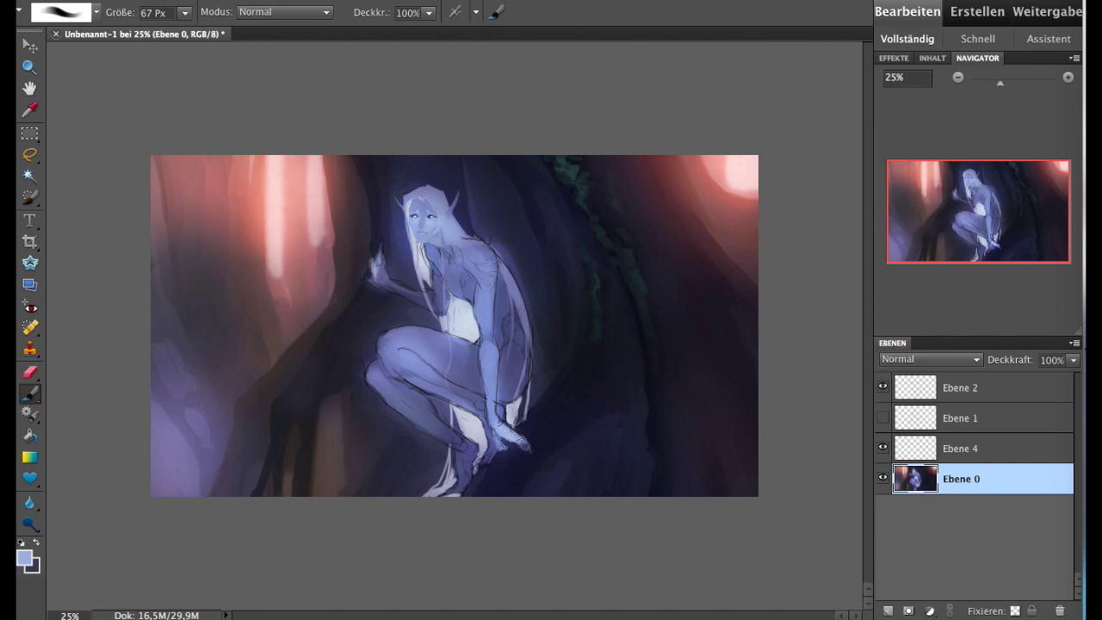
left_click_drag(489, 396, 483, 271)
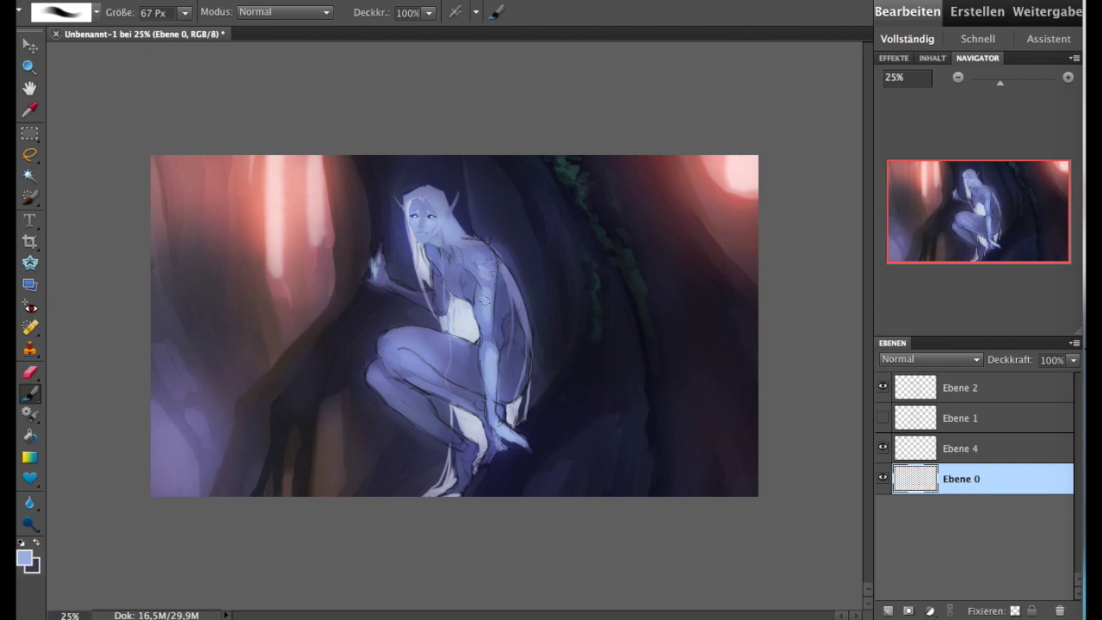
left_click(381, 330, "alt")
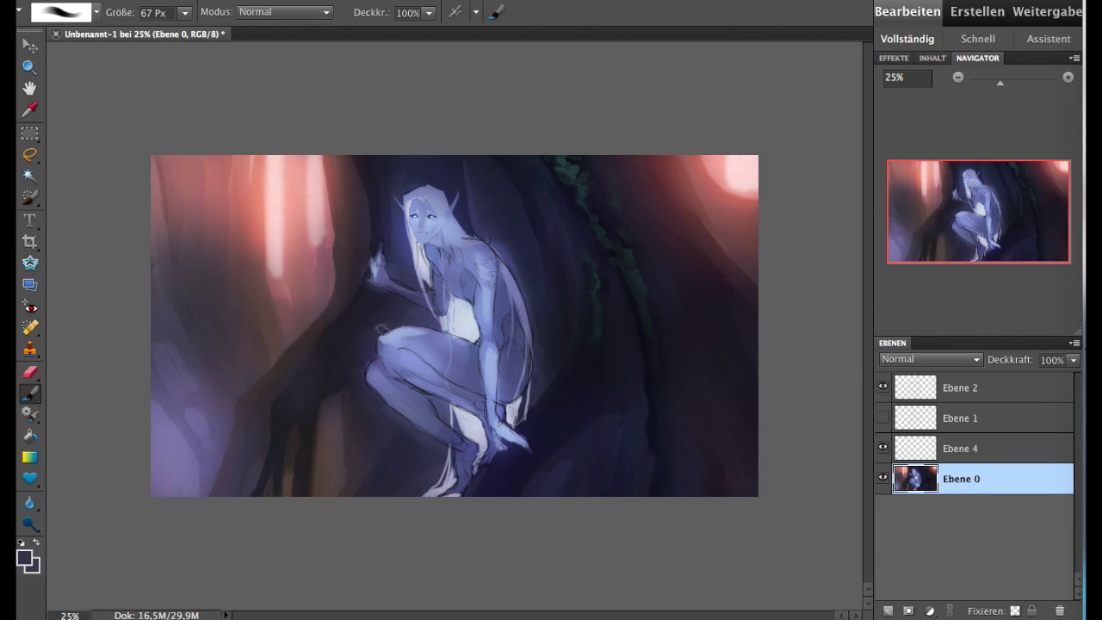
left_click(426, 344, "alt")
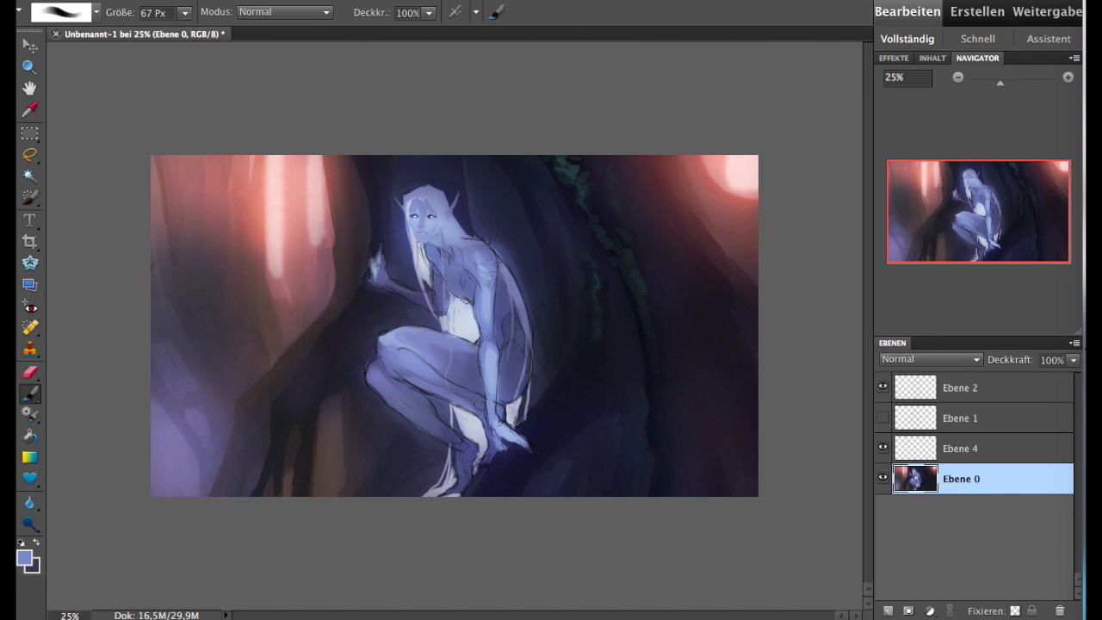
left_click(498, 336, "alt")
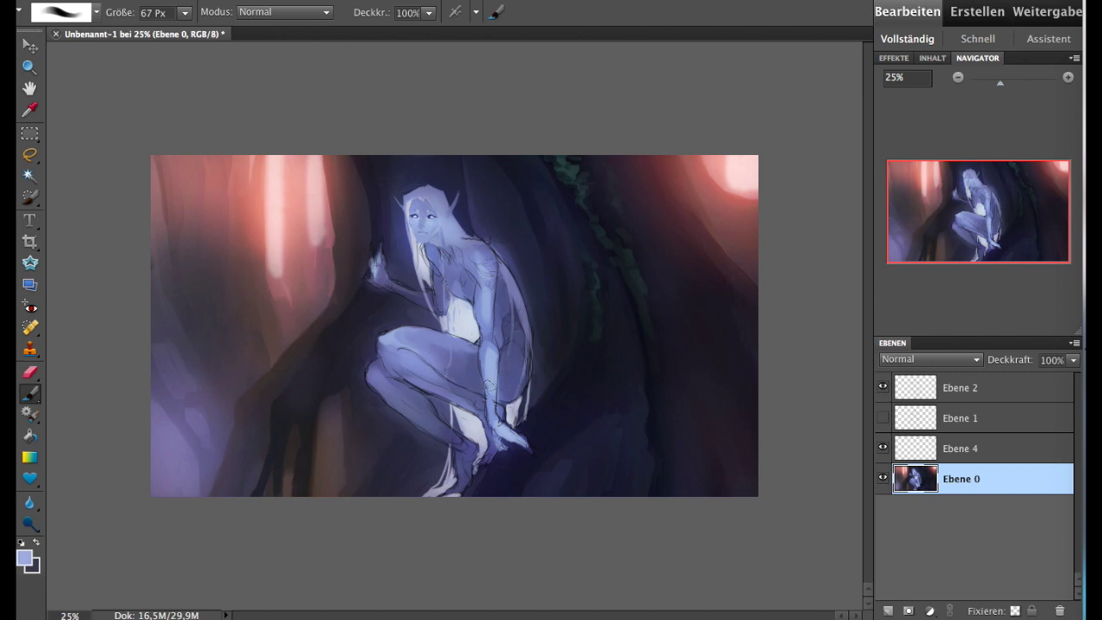
left_click(450, 268, "alt")
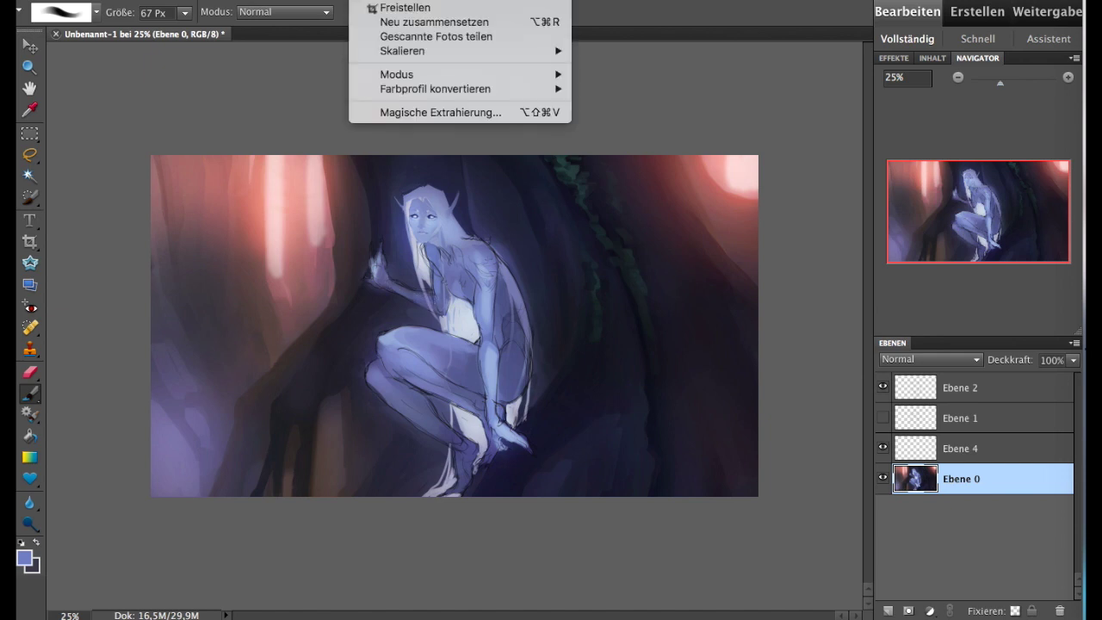
- Mirror the painting horizontally and lighten the belly with near-white lavender, using a 41 px brush
left_click(640, 46)
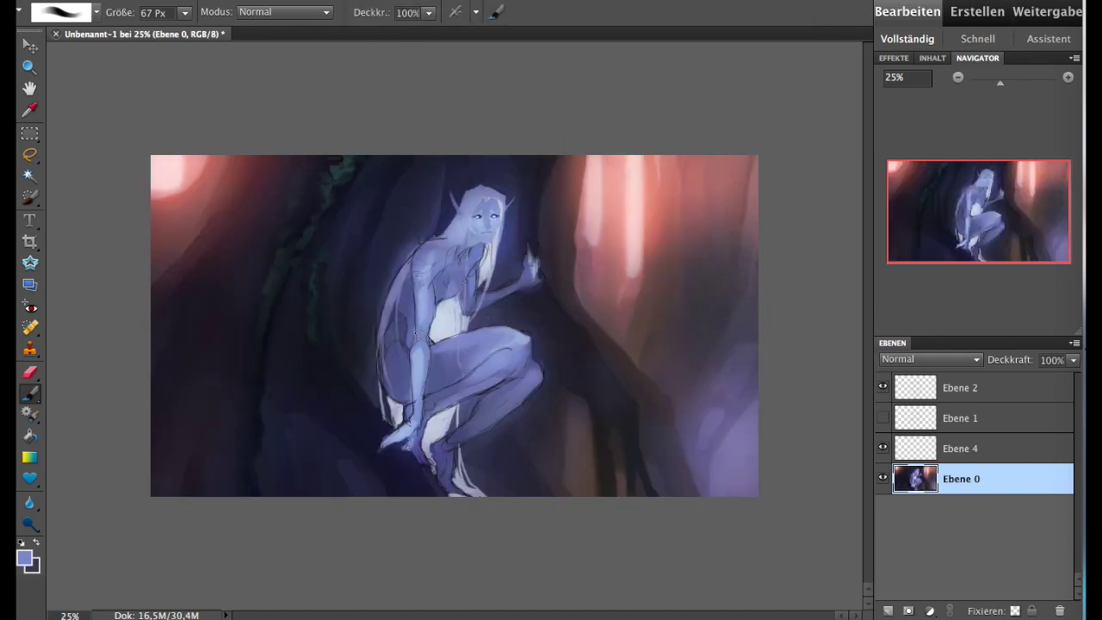
left_click(419, 254, "alt")
left_click(23, 557)
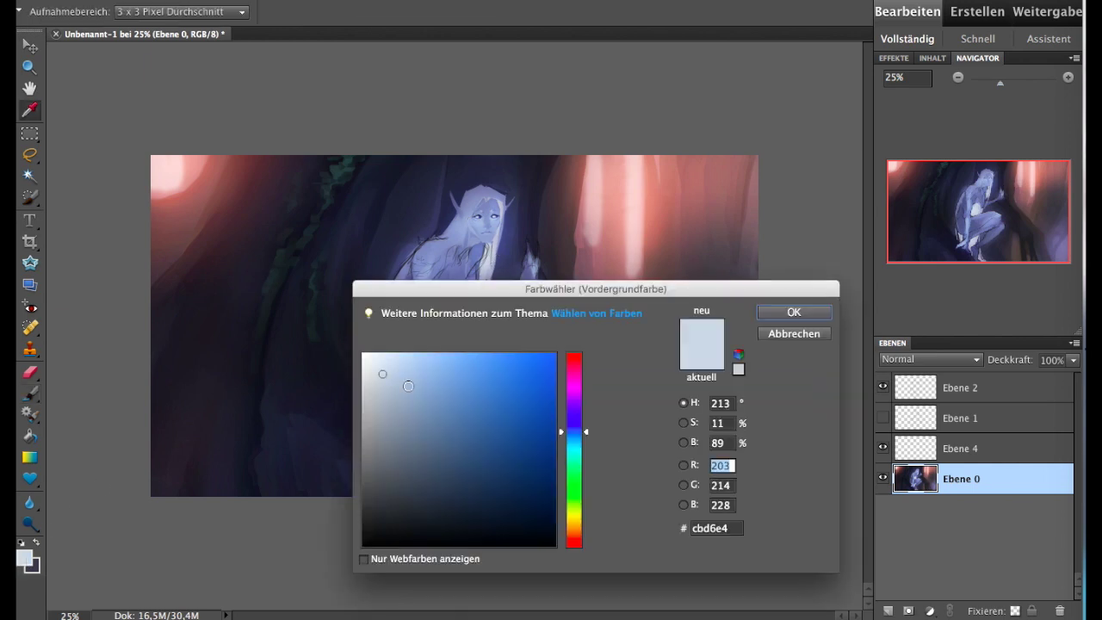
left_click(379, 365)
left_click(791, 312)
mouse_move(445, 313)
left_mouse_down()
mouse_move(490, 324)
mouse_move(496, 241)
left_mouse_up()
key("bracketleft")
key("bracketleft")
key("bracketleft")
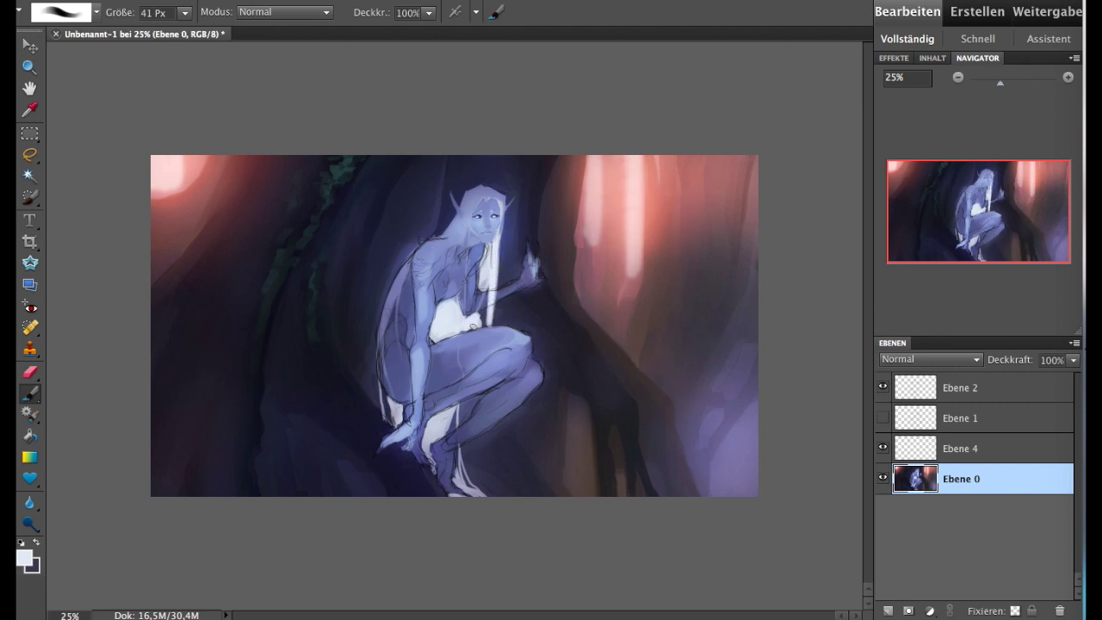
- Brighten the area between the legs, the left shin, and the right leg and foot
mouse_move(463, 403)
left_mouse_down()
mouse_move(434, 426)
mouse_move(444, 435)
mouse_move(473, 401)
left_mouse_up()
left_click_drag(392, 398, 389, 423)
mouse_move(467, 449)
left_mouse_down()
mouse_move(475, 485)
mouse_move(467, 449)
left_mouse_up()
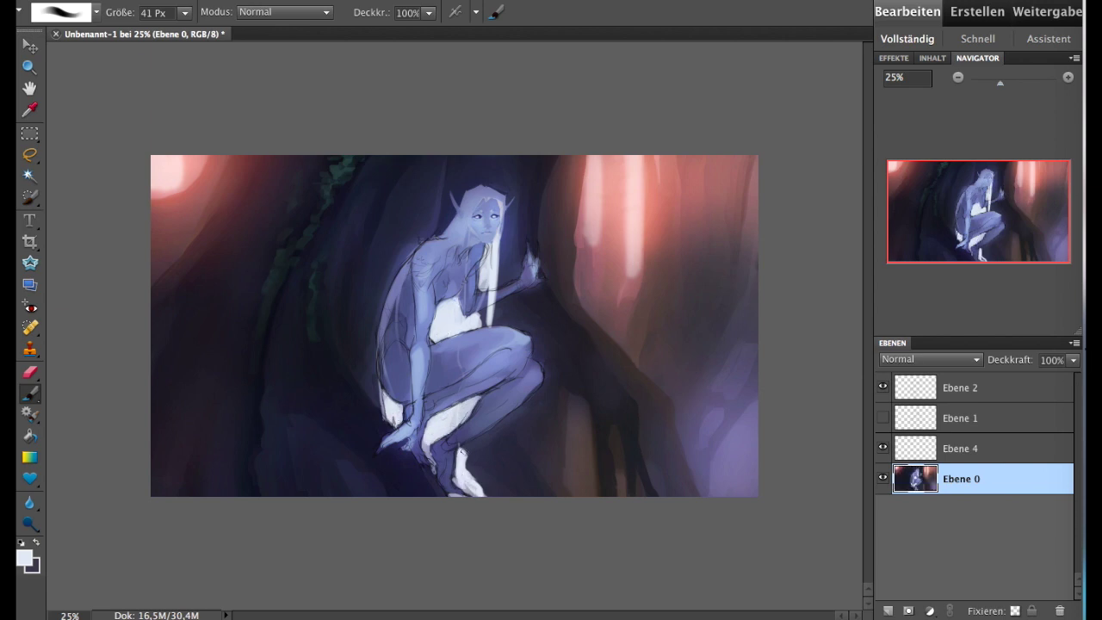
mouse_move(465, 494)
left_mouse_down()
mouse_move(462, 450)
mouse_move(478, 488)
left_mouse_up()
left_click_drag(482, 436, 489, 494)
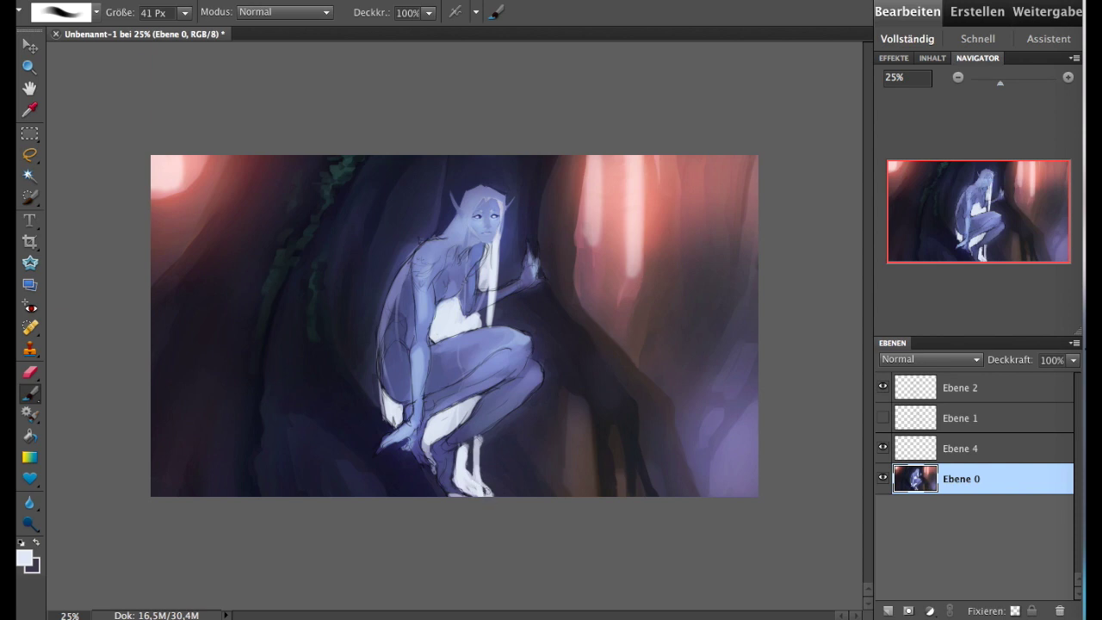
- Sample lavender-blue, near-white and head tones from the figure
left_click(469, 279, "alt")
left_click(471, 239, "alt")
left_click(469, 250, "alt")
left_click(452, 211, "alt")
left_click(474, 196, "alt")
left_click(454, 228, "alt")
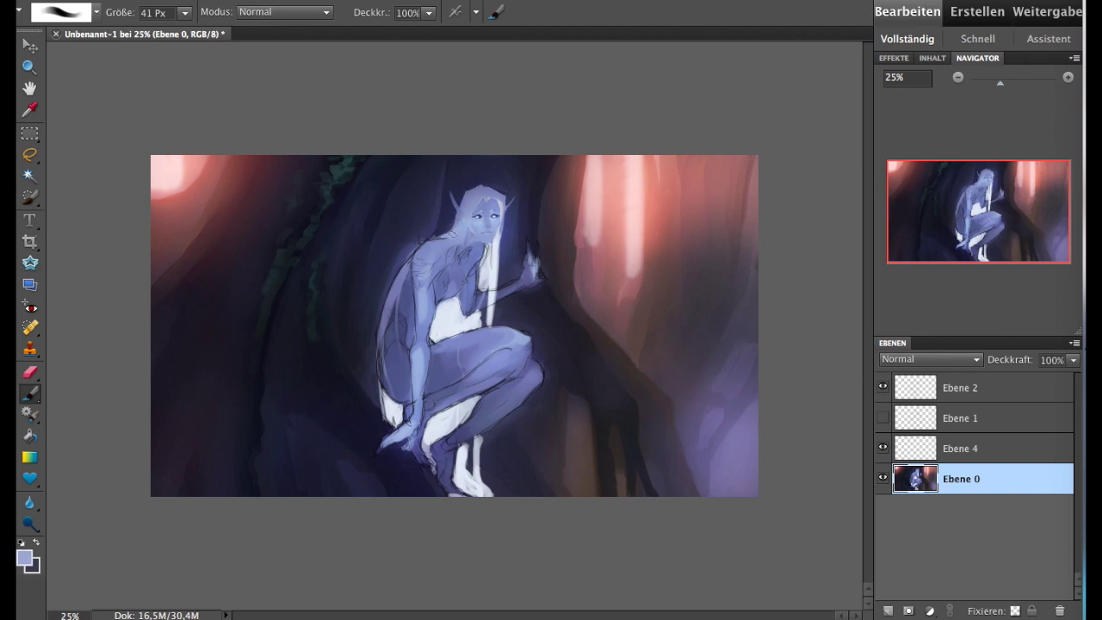
- Add faint strokes along the shoulder and left edge, sampling more left-side shades
left_click_drag(412, 258, 395, 405)
mouse_move(404, 283)
left_mouse_down()
mouse_move(389, 425)
mouse_move(410, 293)
mouse_move(382, 365)
mouse_move(398, 288)
left_mouse_up()
left_click(398, 386, "alt")
left_click(408, 394, "alt")
left_click(407, 282, "alt")
left_click(389, 331, "alt")
left_click(403, 294, "alt")
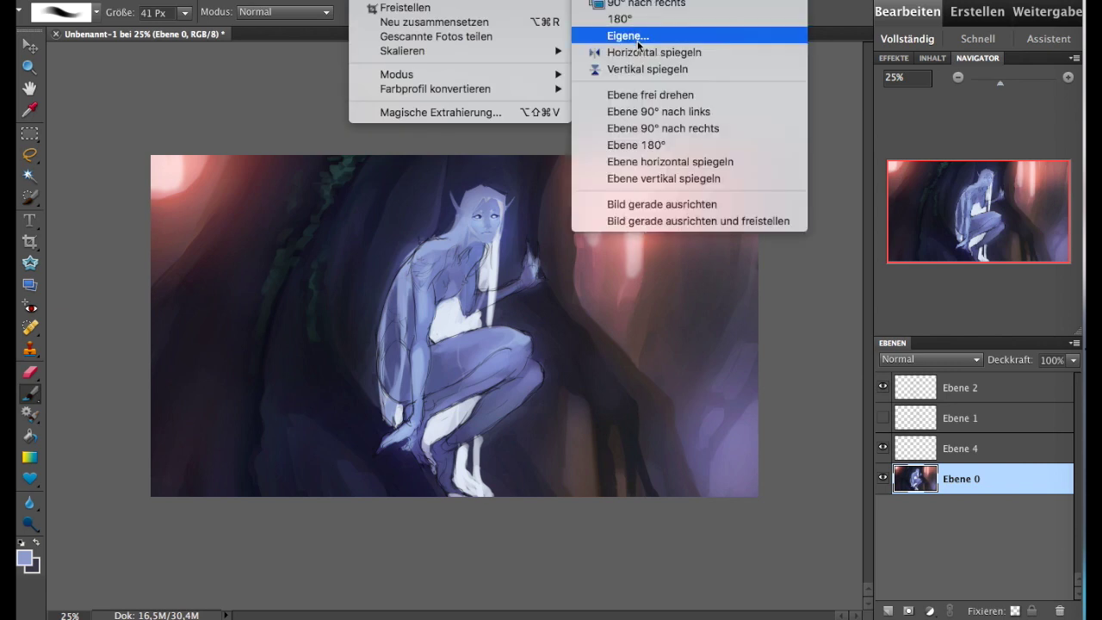
- Flip the painting back to its original orientation and paint a light lavender stroke up the back
left_click(667, 47)
left_click(518, 371, "alt")
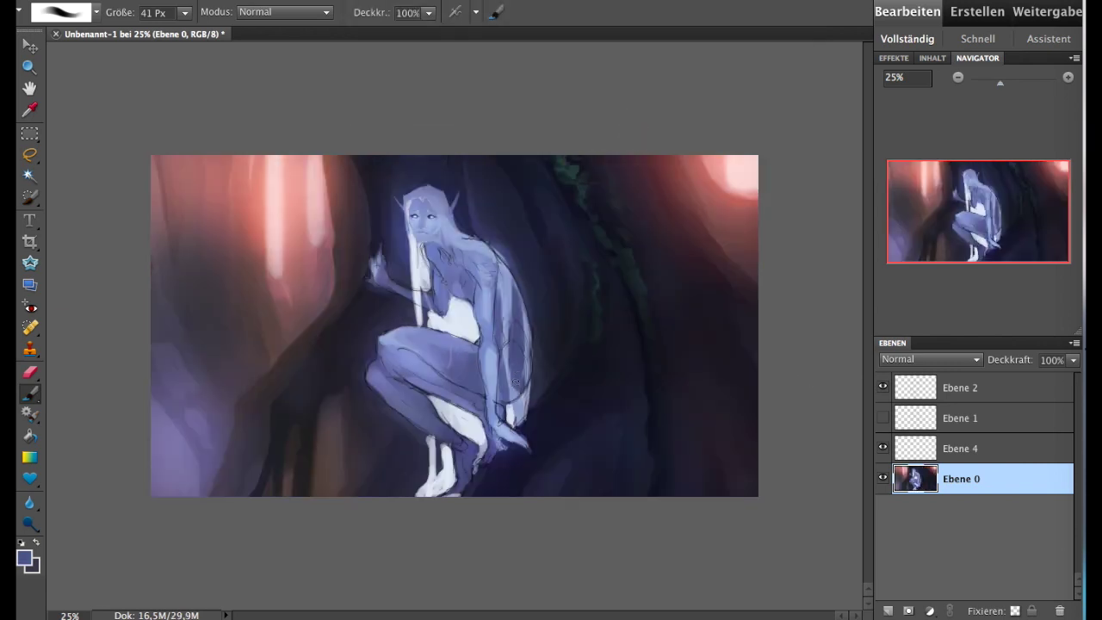
left_click(520, 399, "alt")
left_click_drag(516, 397, 513, 298)
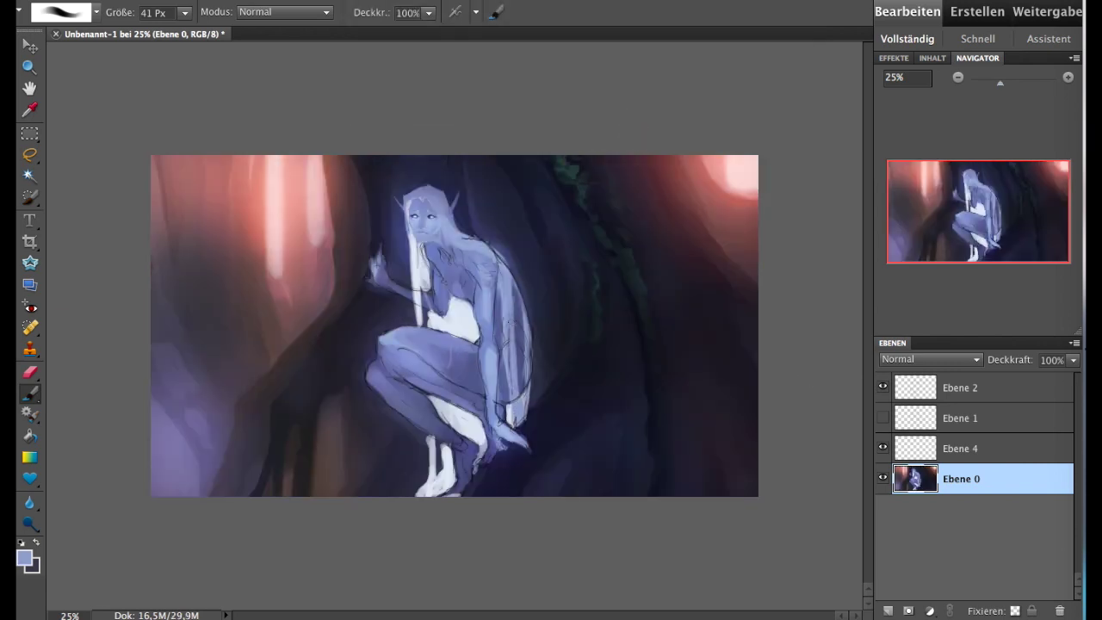
- Add a darker stroke along the back and sample further light and dark shades
left_click(506, 321, "alt")
mouse_move(500, 343)
left_mouse_down()
mouse_move(500, 270)
mouse_move(524, 348)
mouse_move(518, 297)
left_mouse_up()
left_click(494, 248, "alt")
left_click(524, 351, "alt")
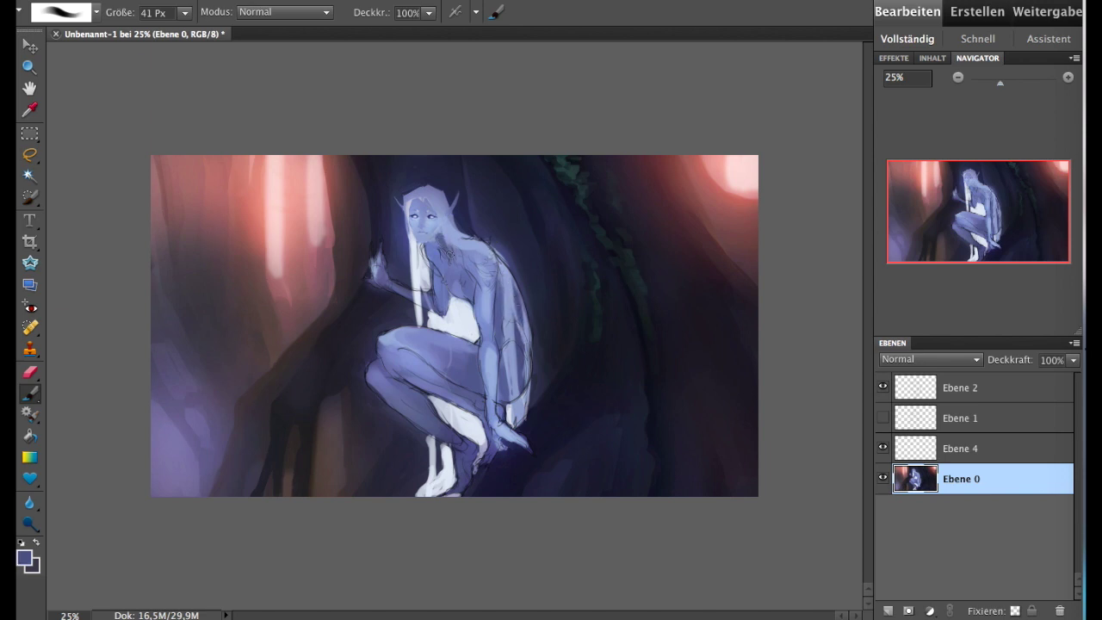
left_click(490, 275, "alt")
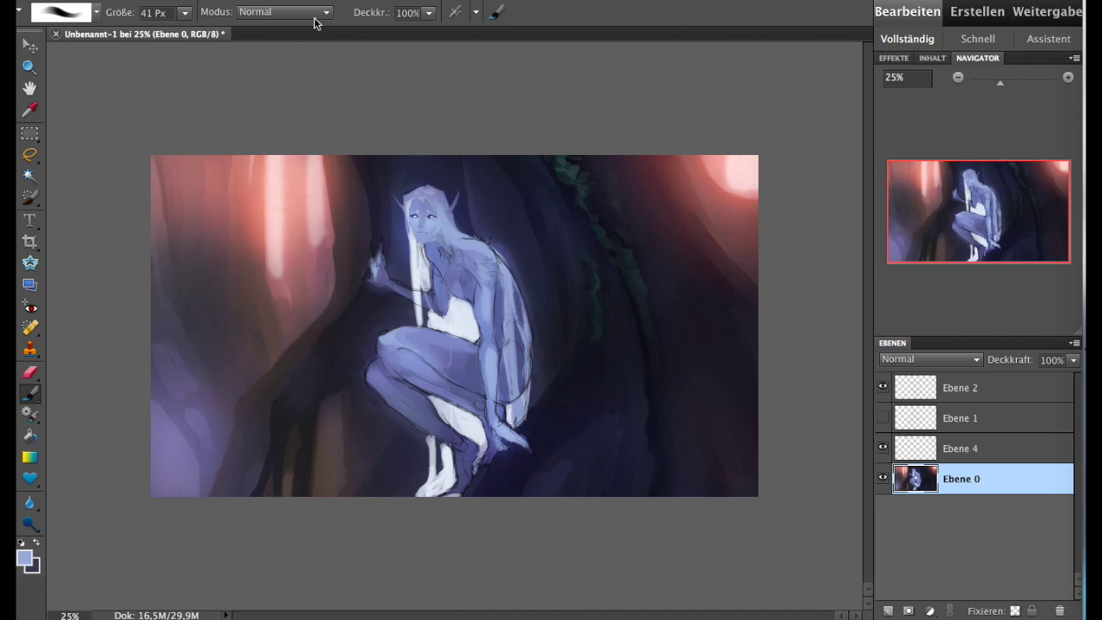
- Mirror the image, then darken beside the knee and shin and add warm strokes with a 55 px brush
left_click(651, 53)
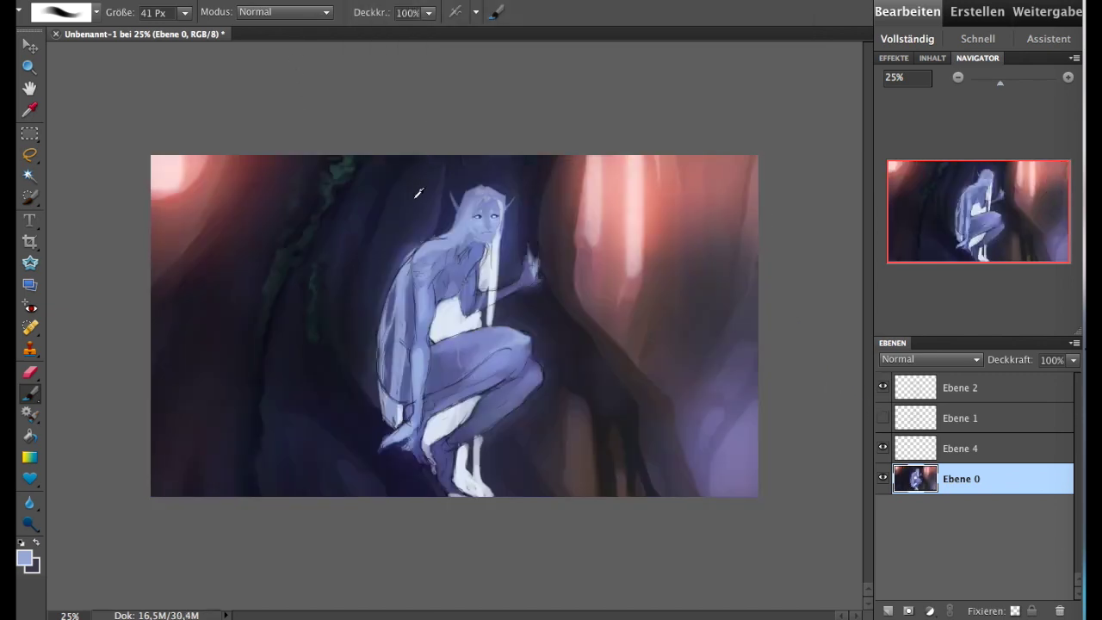
left_click_drag(184, 29, 191, 30)
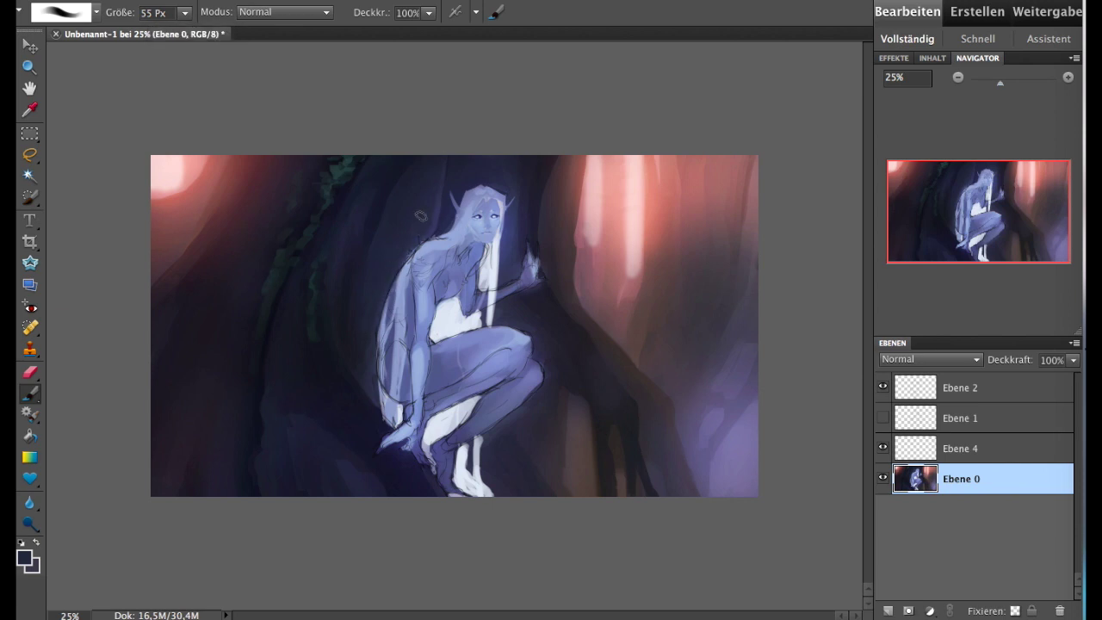
left_click(507, 244, "alt")
left_click(499, 174, "alt")
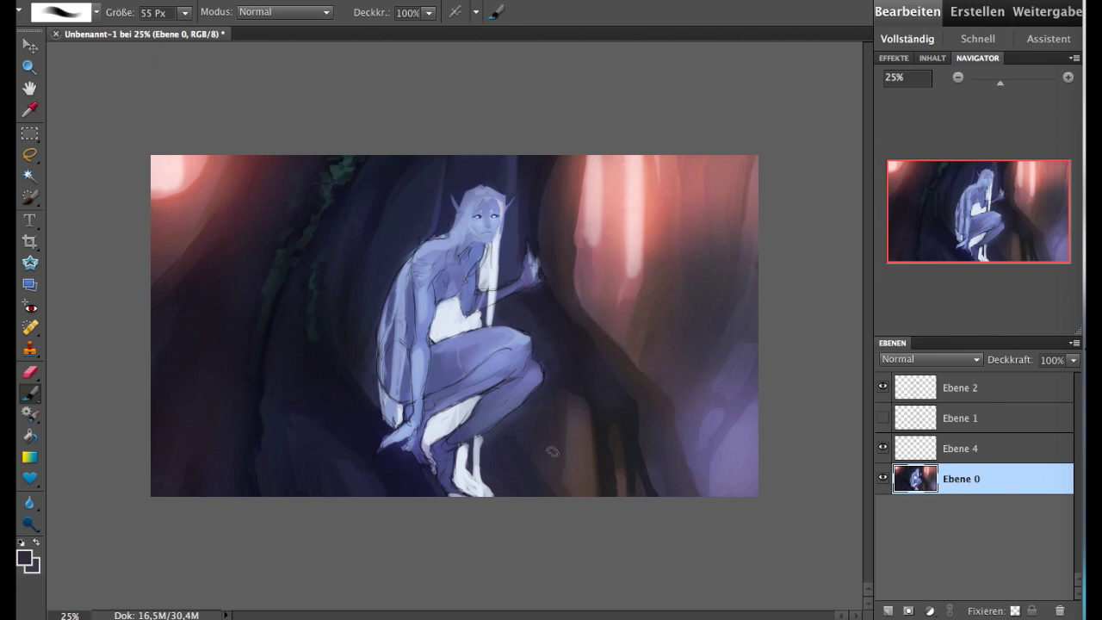
left_click_drag(521, 441, 494, 410)
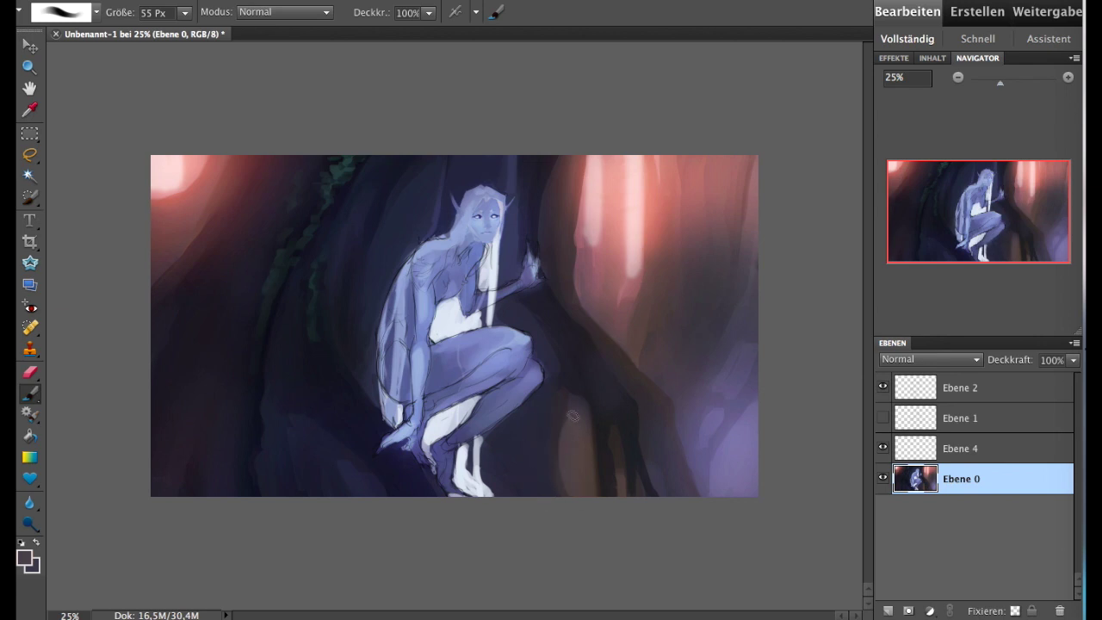
mouse_move(557, 414)
left_mouse_down()
mouse_move(555, 473)
mouse_move(556, 417)
mouse_move(552, 443)
left_mouse_up()
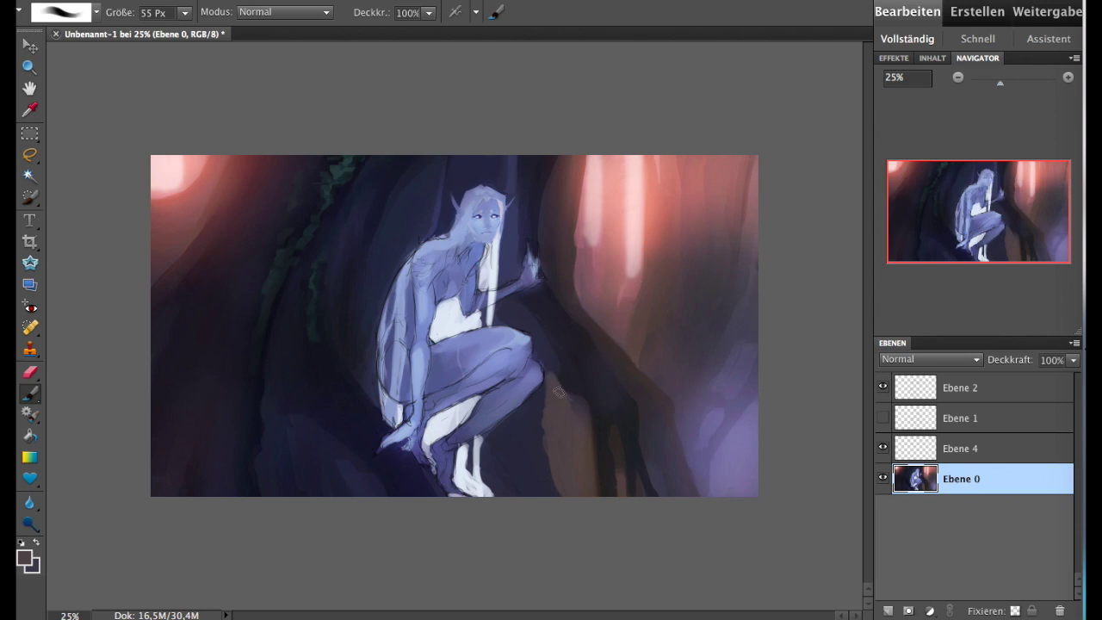
left_click_drag(548, 370, 549, 486)
- Sample light and dark purple tones from the figure and the leg
left_click(372, 378, "alt")
left_click(362, 365, "alt")
left_click(518, 301, "alt")
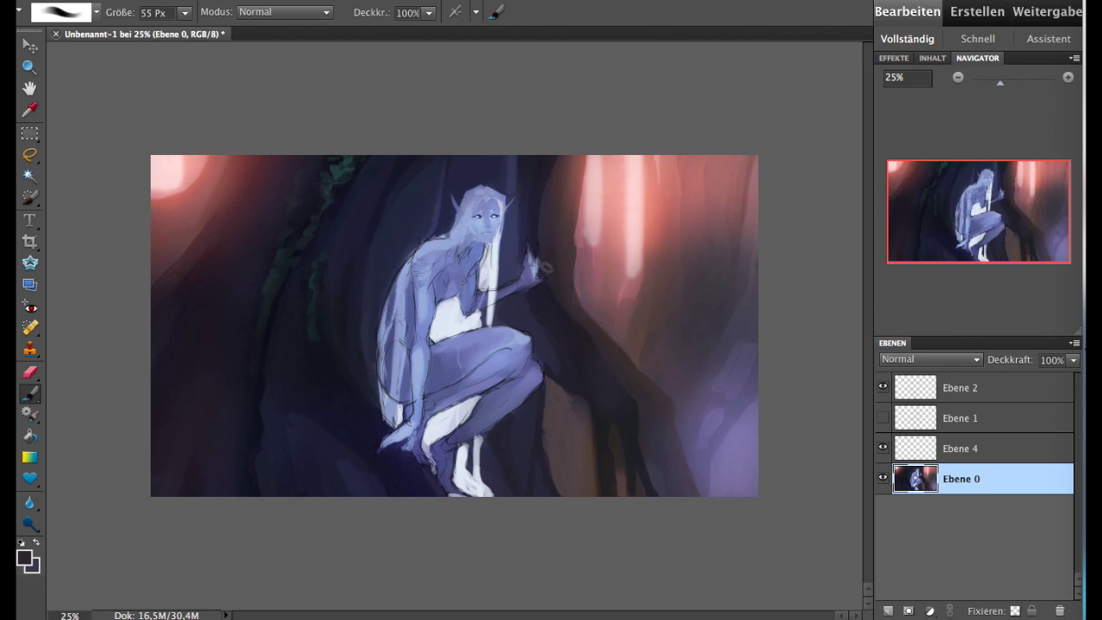
left_click(289, 441, "alt")
left_click(448, 426, "alt")
left_click(460, 433, "alt")
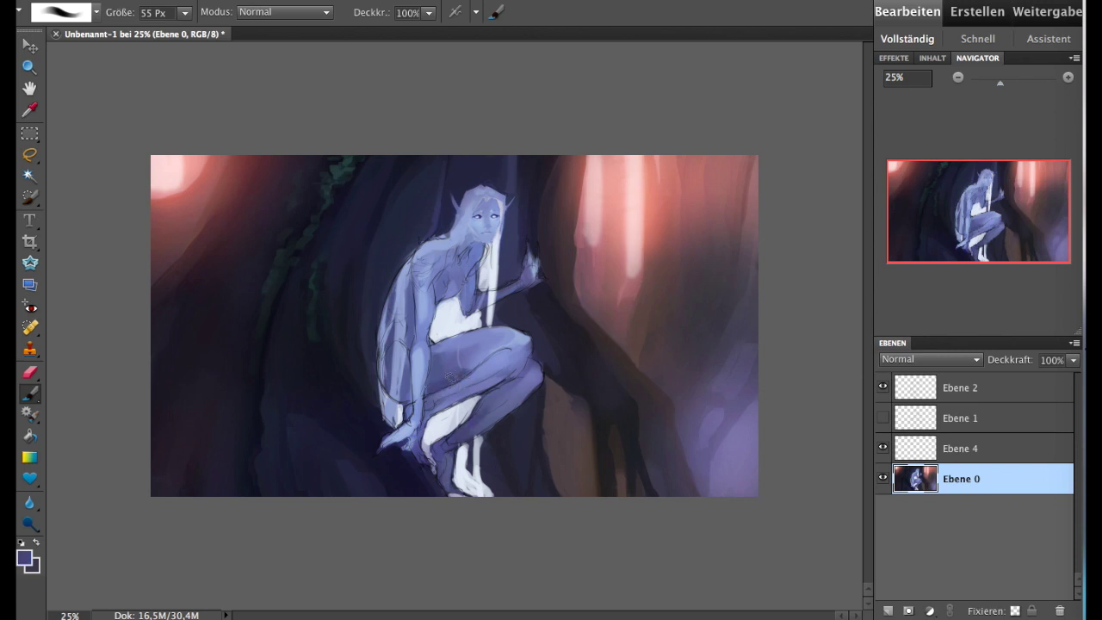
left_click(463, 352, "alt")
- Paint purple shading over the knee and dab lighter lavender onto the thigh
left_click(533, 365, "alt")
left_click_drag(529, 364, 510, 392)
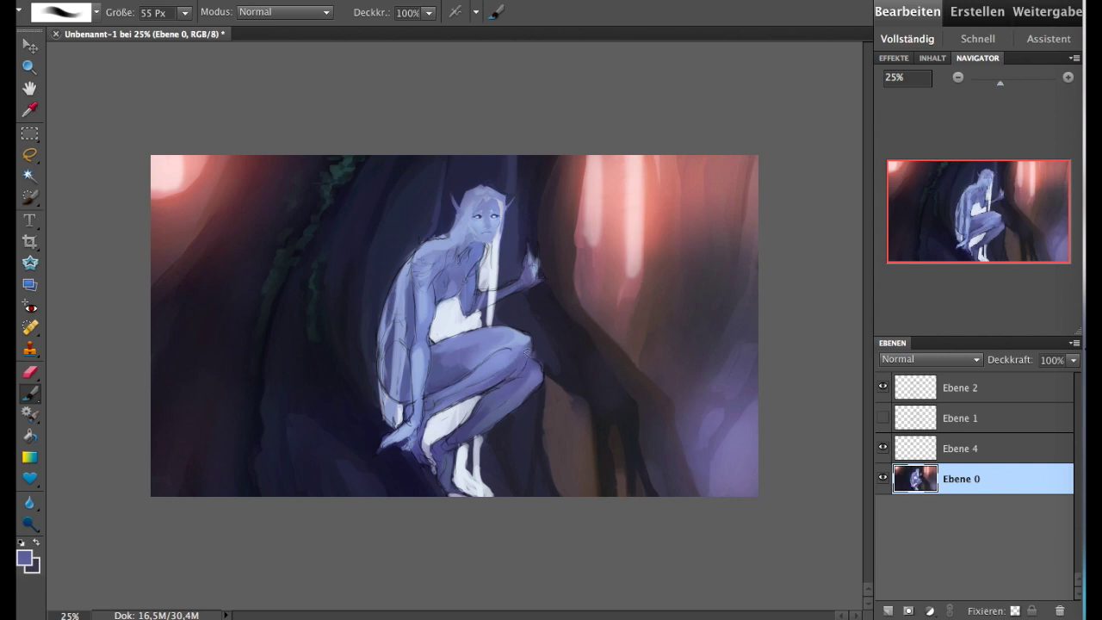
left_click(476, 378, "alt")
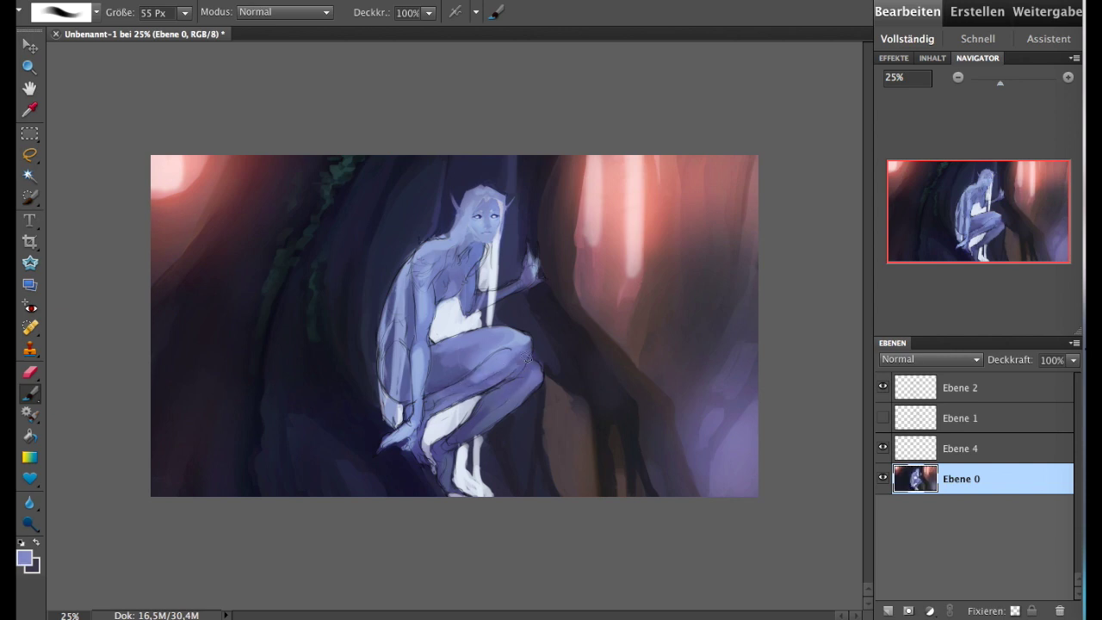
mouse_move(517, 357)
left_mouse_down()
mouse_move(484, 333)
mouse_move(497, 356)
left_mouse_up()
left_click(469, 351, "alt")
left_click(517, 337, "alt")
- Hide the sketch layer Ebene 2 and paint light highlights on the leg
left_click(426, 295, "alt")
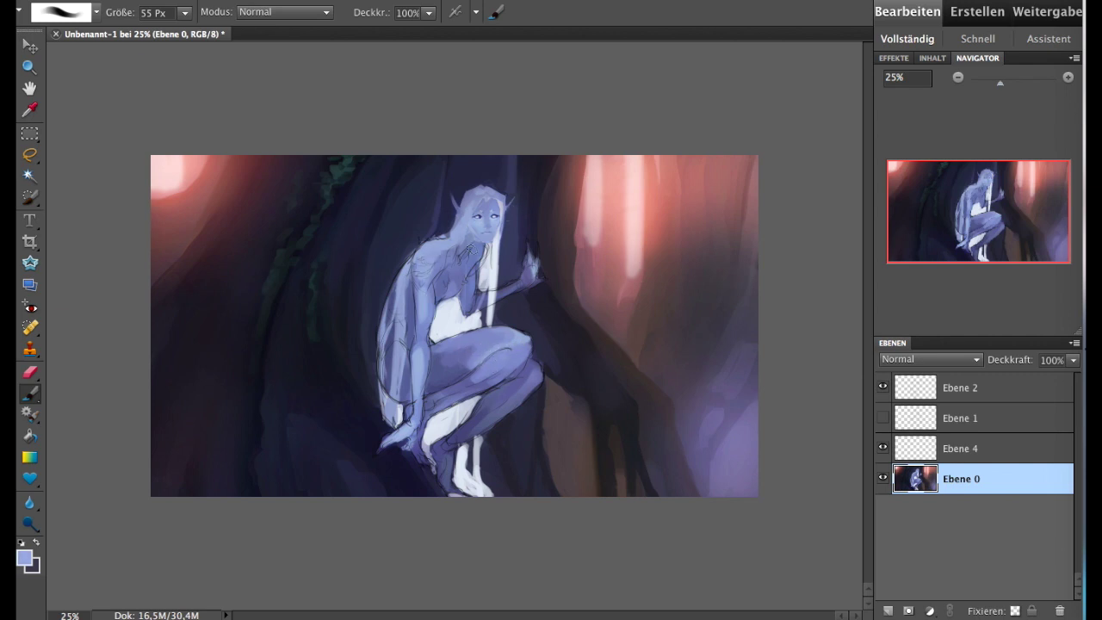
left_click(447, 257, "alt")
left_click(484, 250, "alt")
left_click(882, 388)
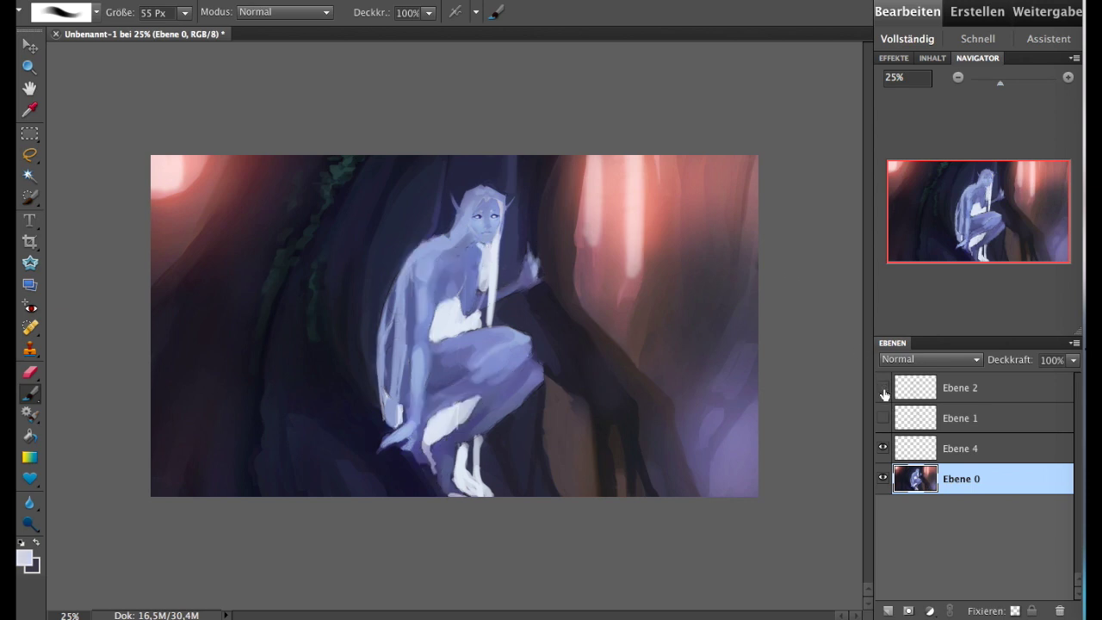
left_click(455, 321, "alt")
left_click_drag(459, 404, 465, 404)
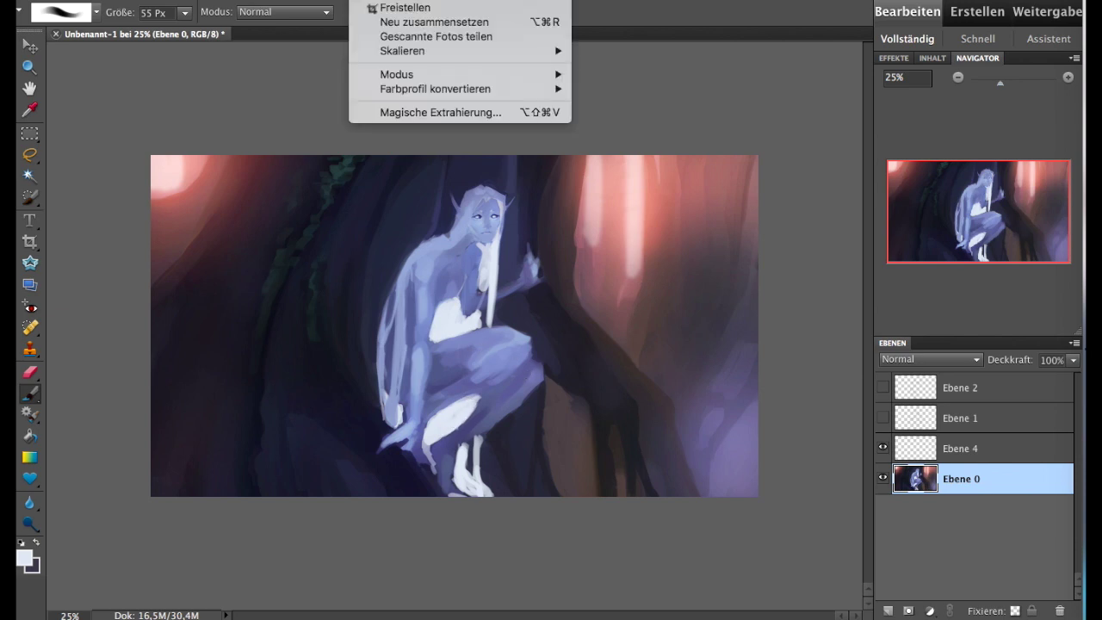
- Mirror the image to check, sample lavenders with a 32 px brush, then flip it back
left_click(632, 59)
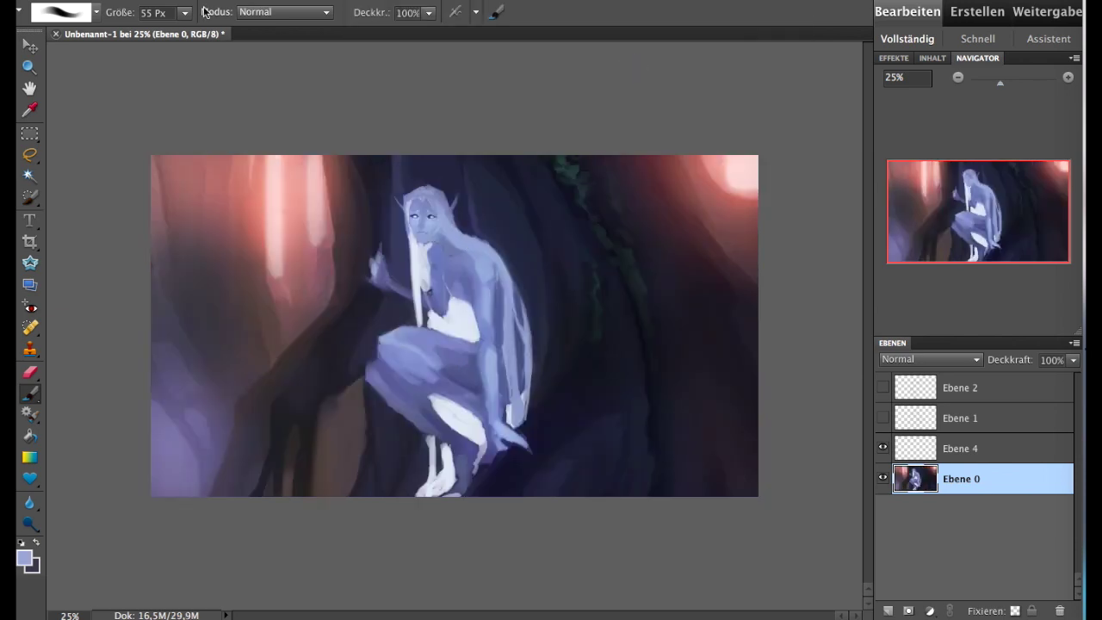
key("bracketleft")
key("bracketleft")
key("bracketleft")
left_click(461, 219, "alt")
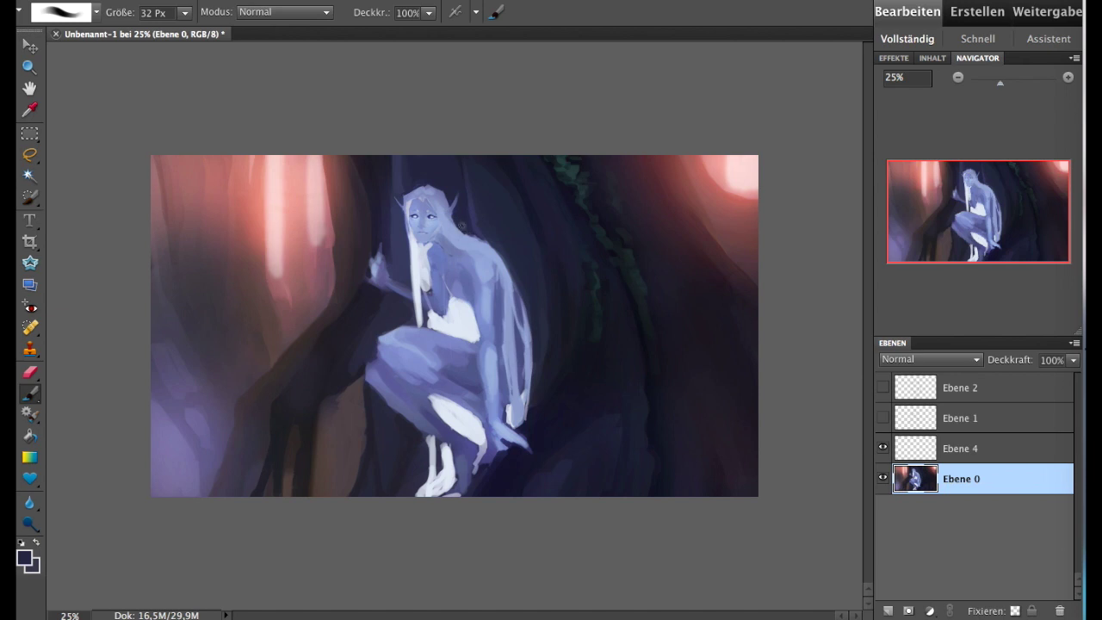
left_click(430, 245, "alt")
left_click(438, 249, "alt")
left_click(462, 240, "alt")
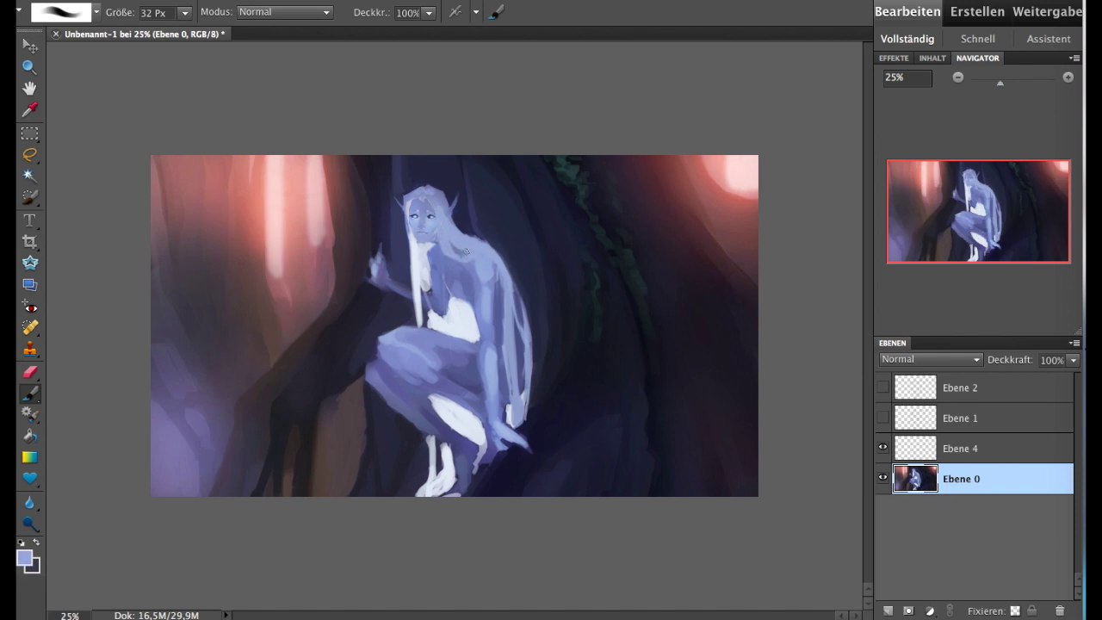
left_click(465, 251, "alt")
left_click(463, 251, "alt")
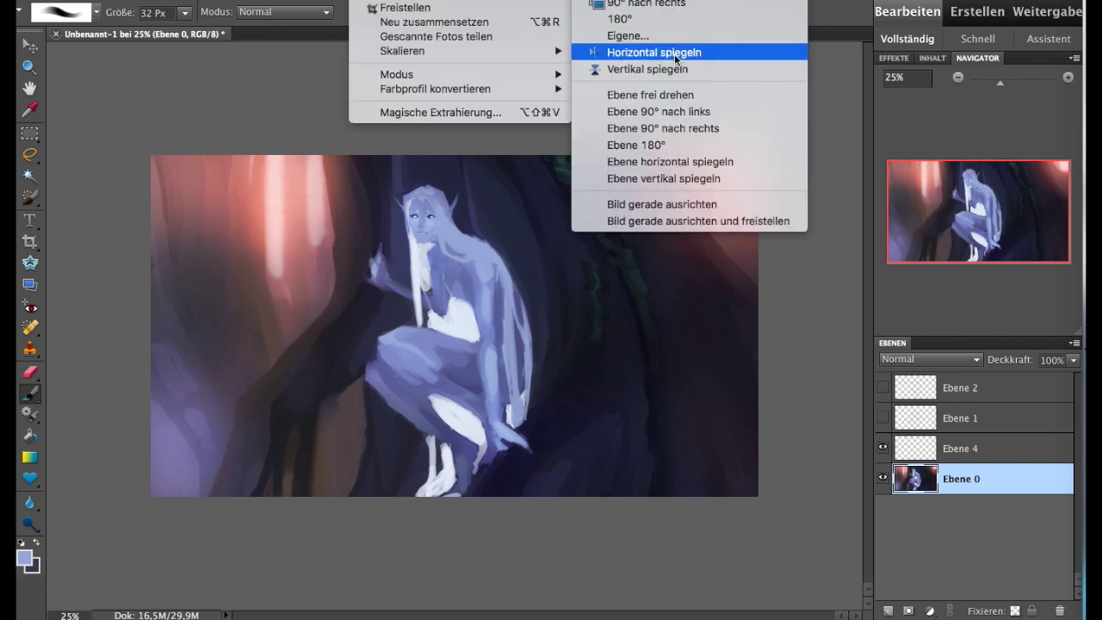
left_click(674, 54)
left_click(492, 434, "alt")
- Extend the fingers of the lower hand in light lavender
left_click(507, 404, "alt")
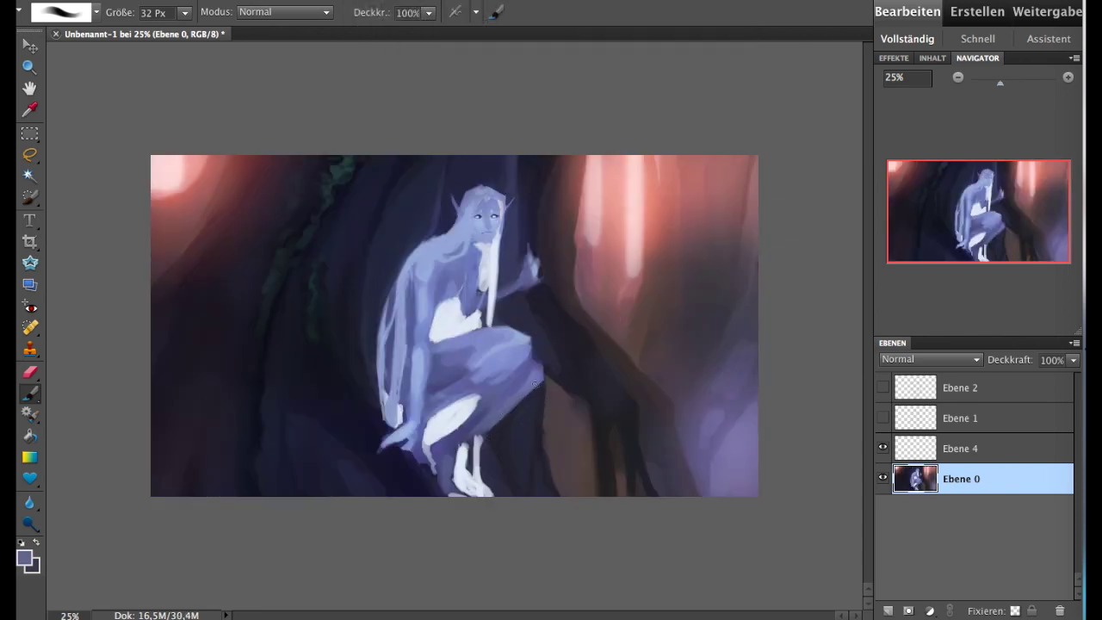
left_click(488, 380, "alt")
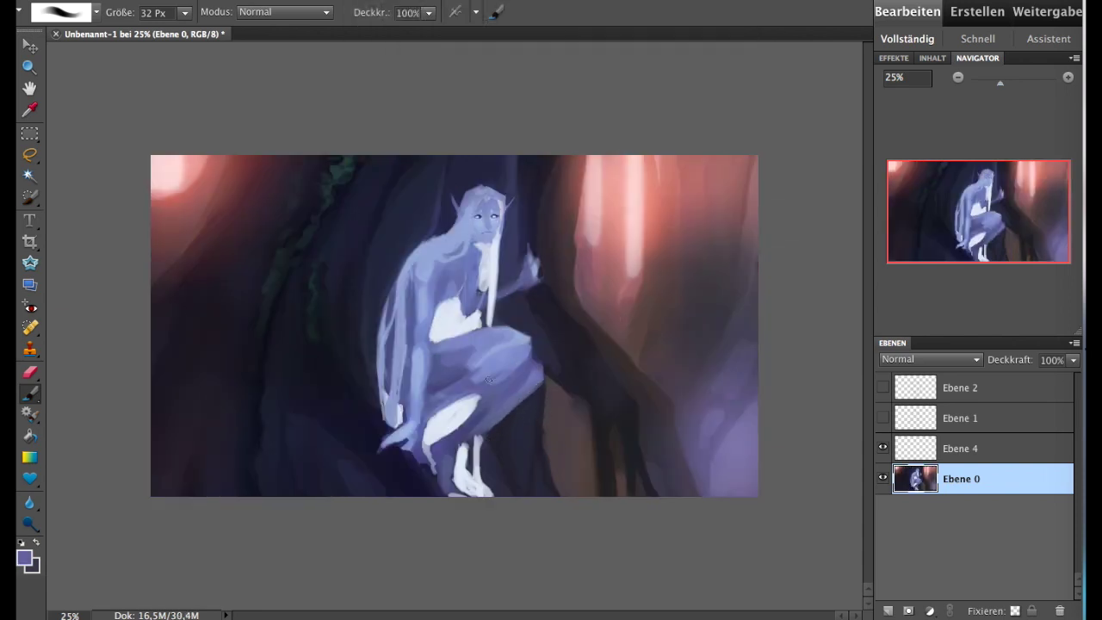
left_click(539, 341, "alt")
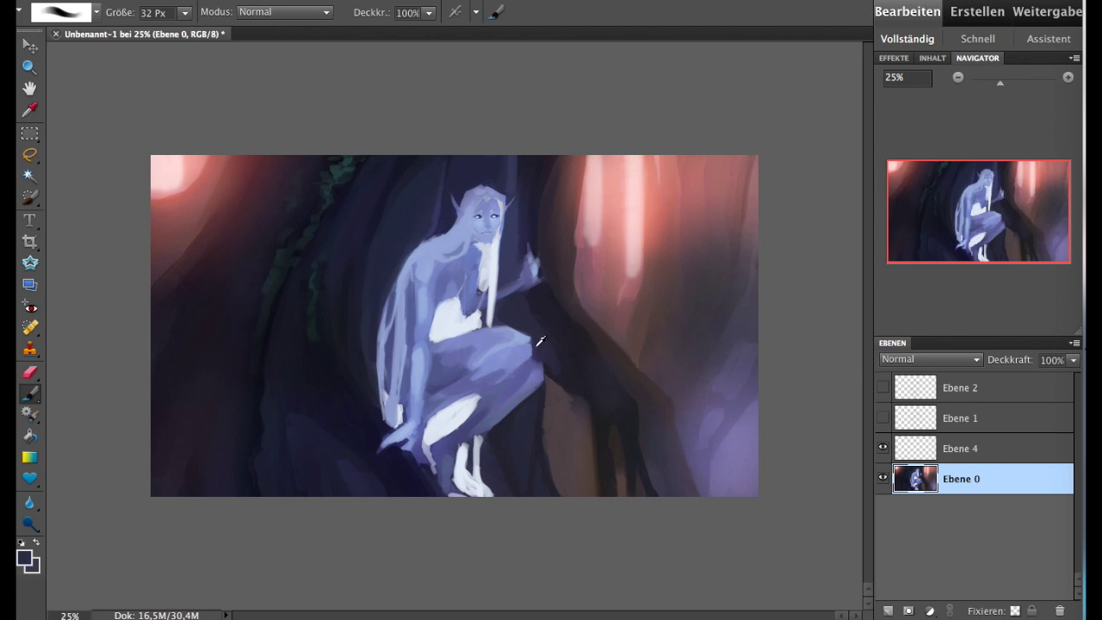
left_click(533, 266, "alt")
left_click(391, 440, "alt")
left_click_drag(389, 441, 373, 456)
- Mirror the image to check and lengthen the fingers of the raised hand
left_click(430, 441, "alt")
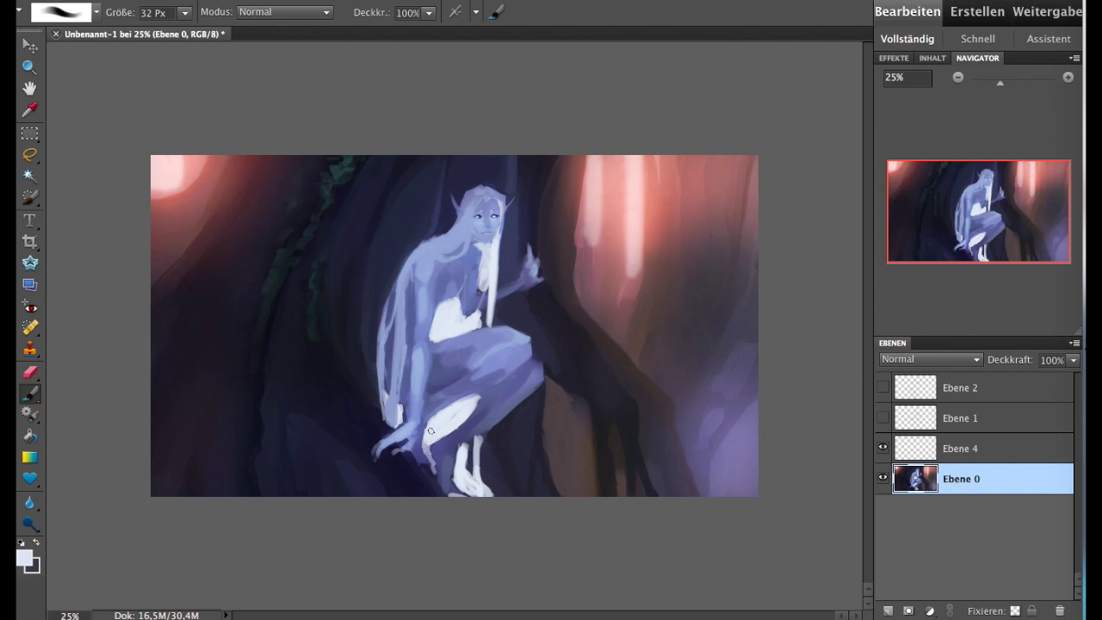
left_click(398, 395, "alt")
left_click(437, 375, "alt")
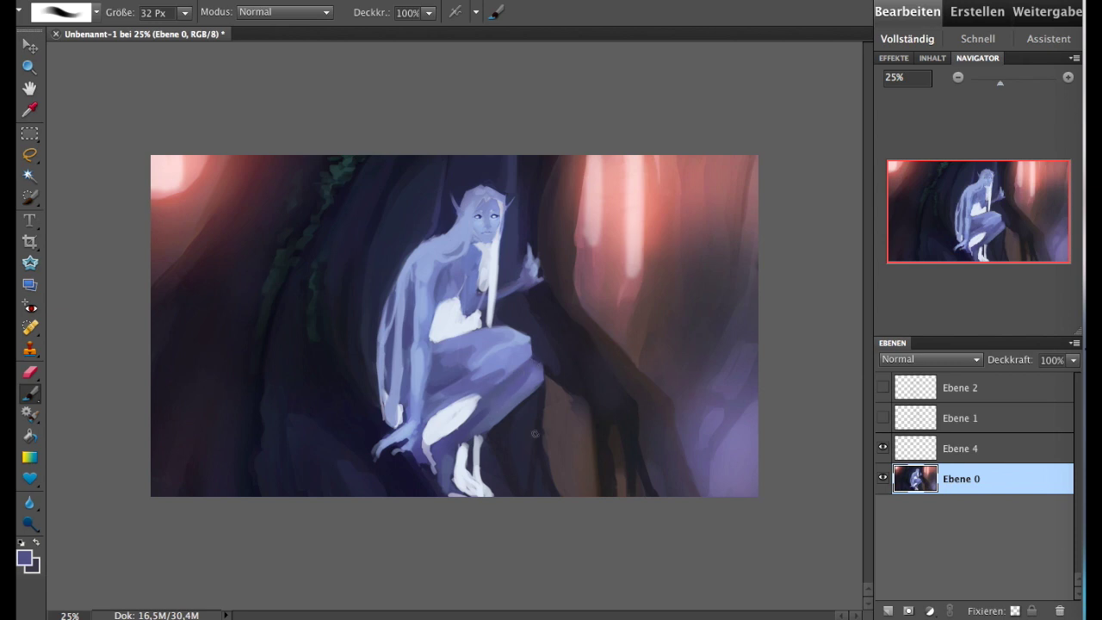
left_click(438, 438, "alt")
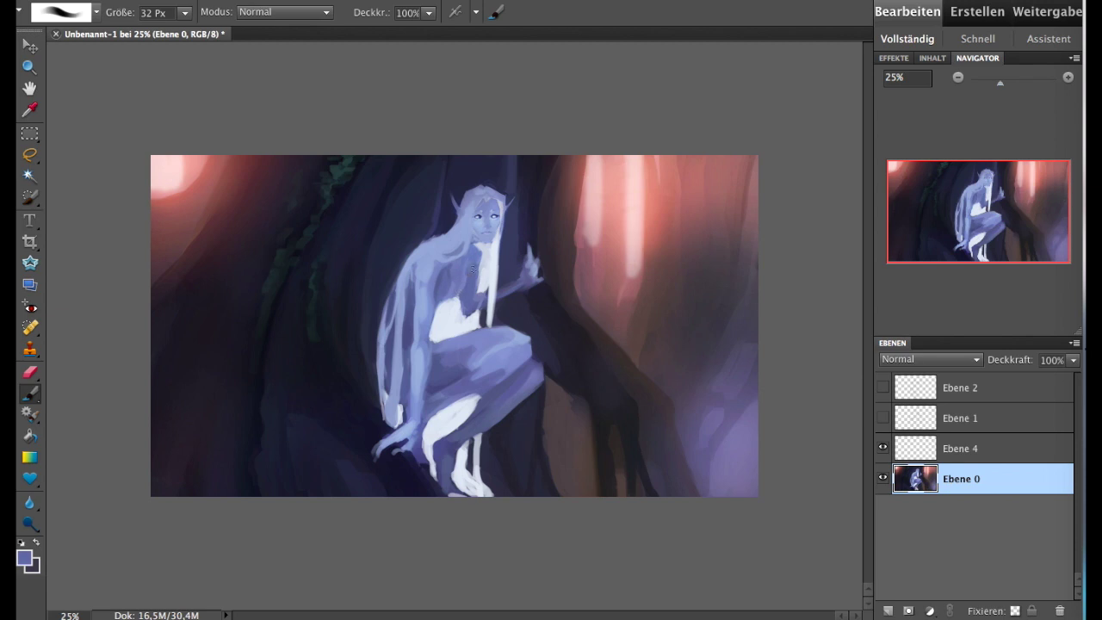
left_click(637, 52)
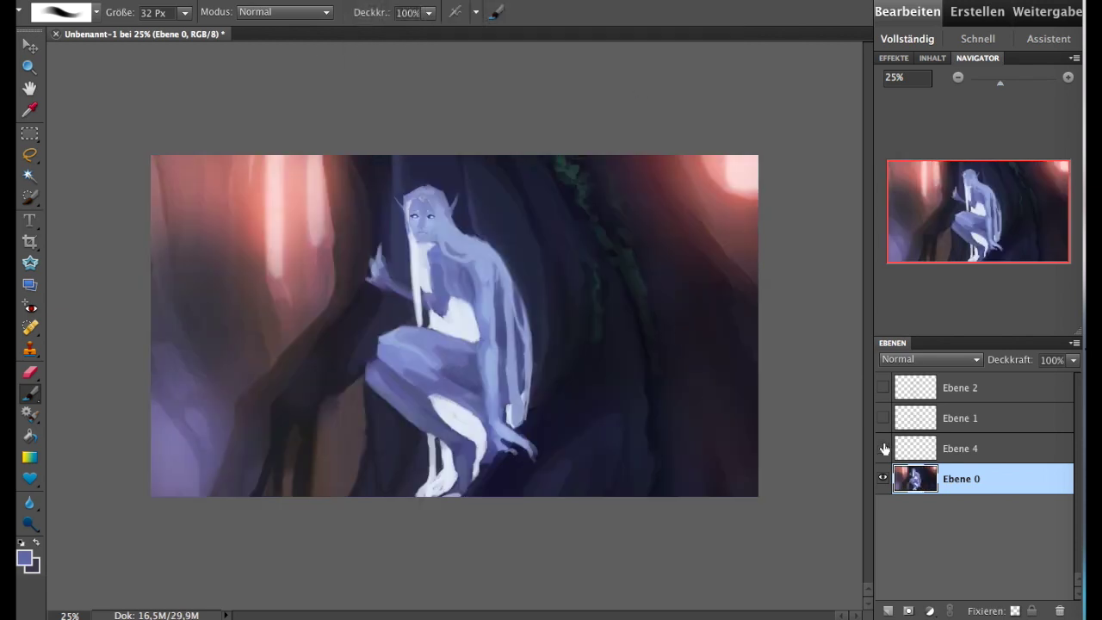
left_click(882, 387)
left_click_drag(382, 250, 374, 229)
- Flip the image back, zoom to 25%, and add a new empty layer, Ebene 5
left_click(958, 78)
left_click(958, 77)
left_click(957, 77)
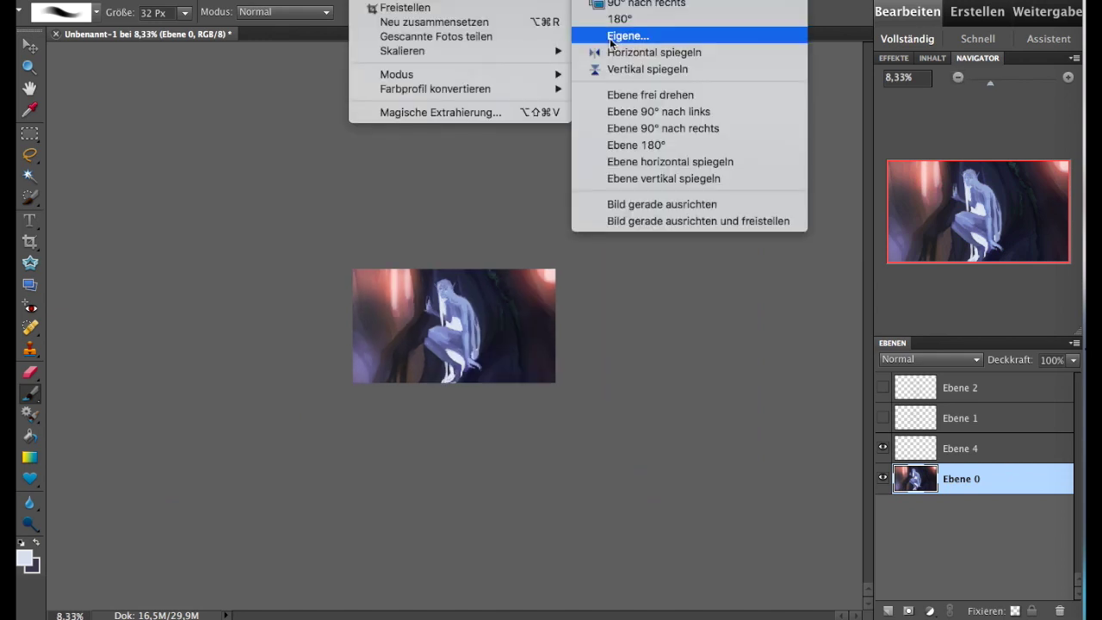
left_click(680, 49)
key("ctrl+plus")
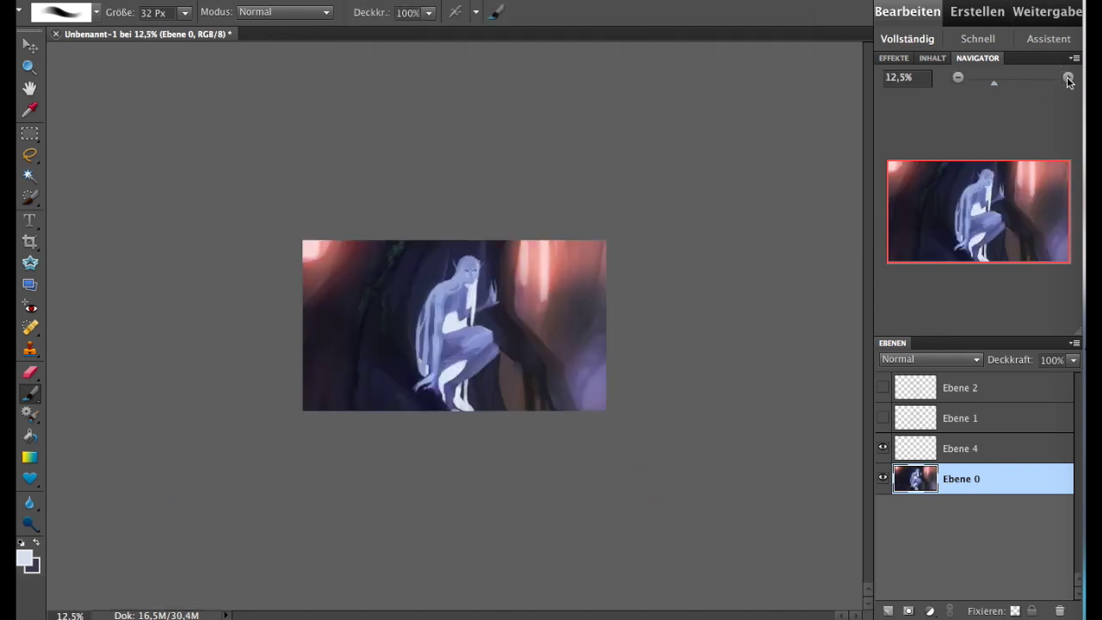
key("ctrl+plus")
key("ctrl+plus")
left_click(887, 610)
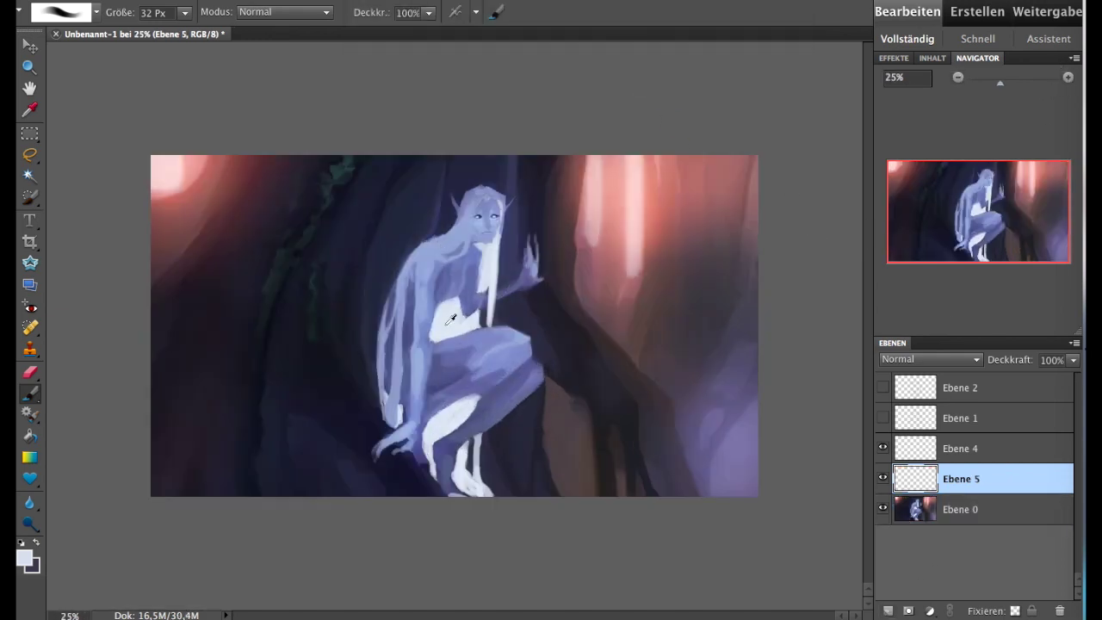
- Pick a light foreground colour and paint a broad glow with a 799 px soft brush
left_click(26, 556)
left_click(377, 395)
left_click(793, 312)
left_click(96, 12)
left_click(184, 13)
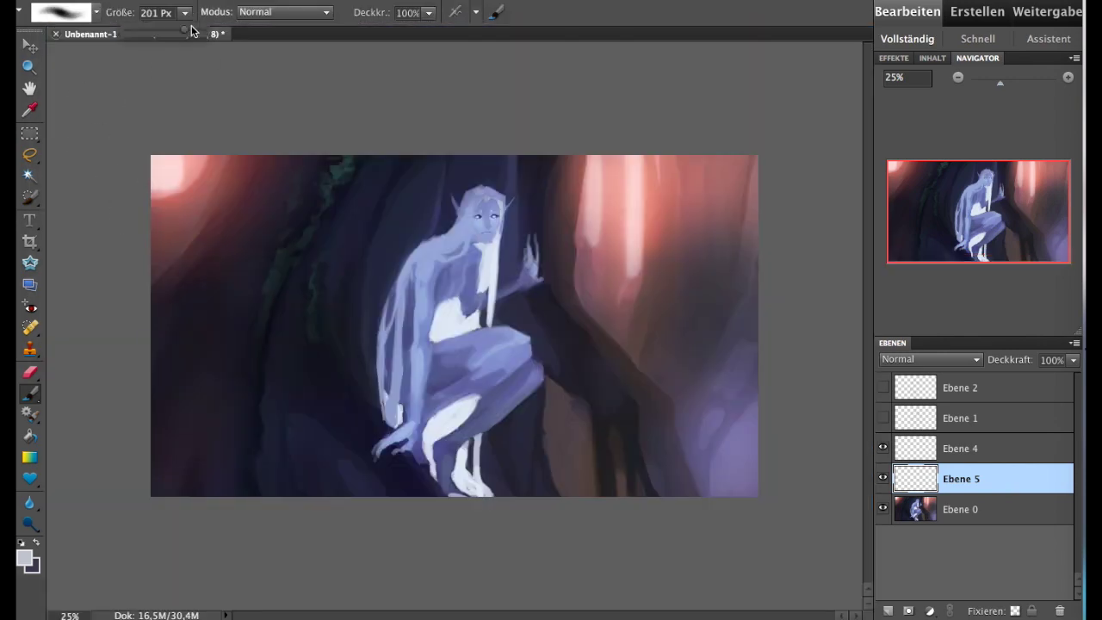
left_click_drag(191, 31, 216, 31)
left_click_drag(263, 270, 362, 448)
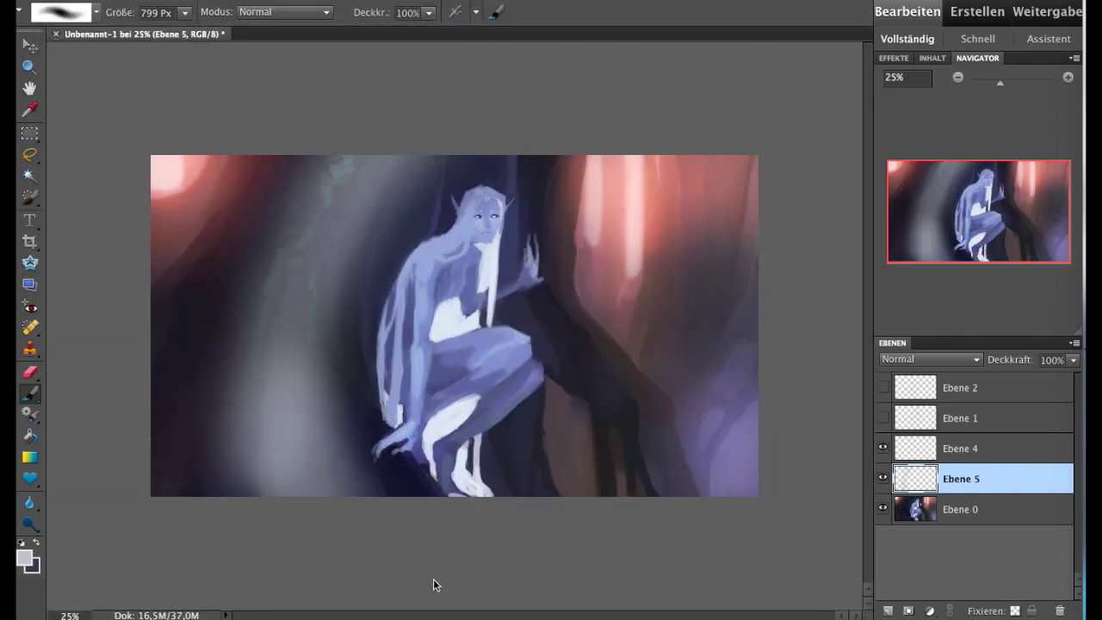
- Set the glow layer to Weiches Licht at 61% opacity and erase part of it on the right
left_click(930, 359)
left_click(911, 548)
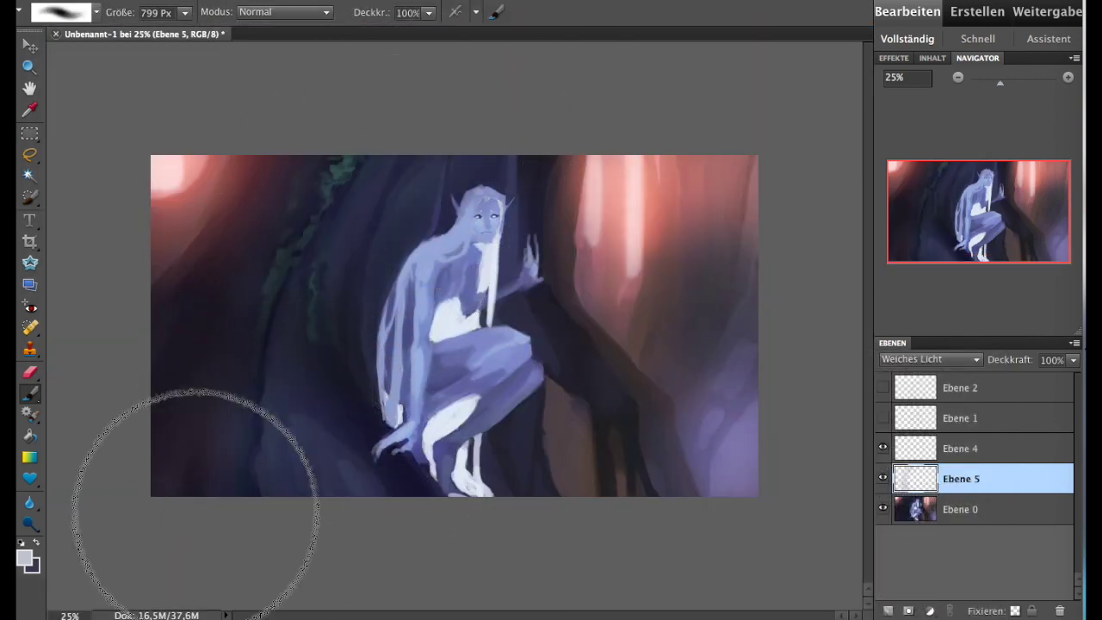
left_click(184, 479)
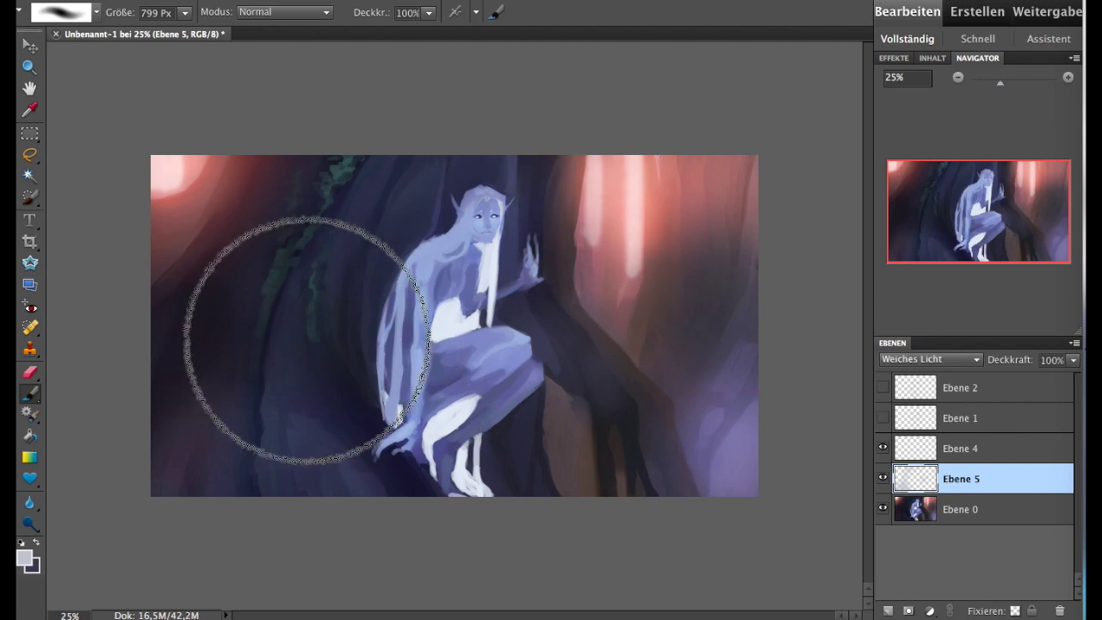
mouse_move(246, 369)
left_mouse_down()
mouse_move(393, 480)
mouse_move(240, 323)
left_mouse_up()
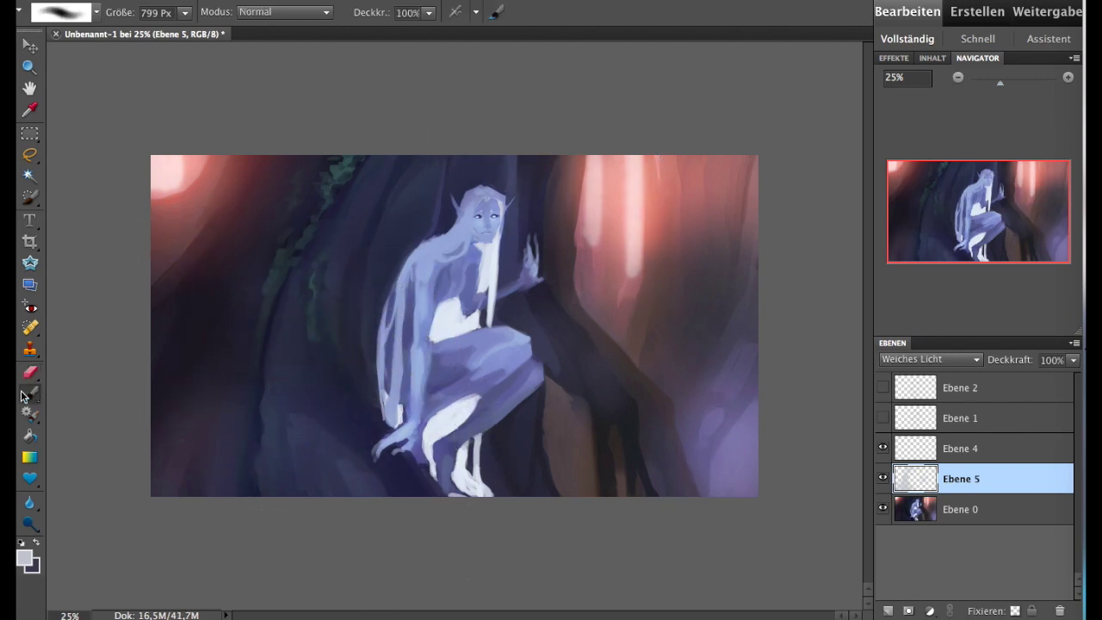
left_click_drag(1073, 360, 1041, 376)
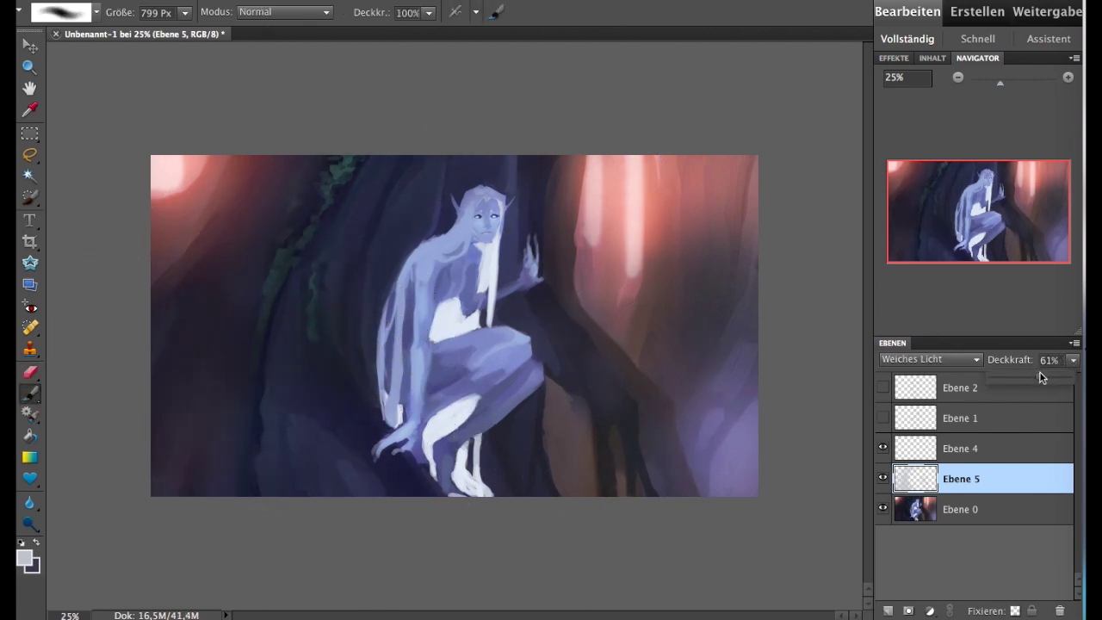
left_click(29, 375)
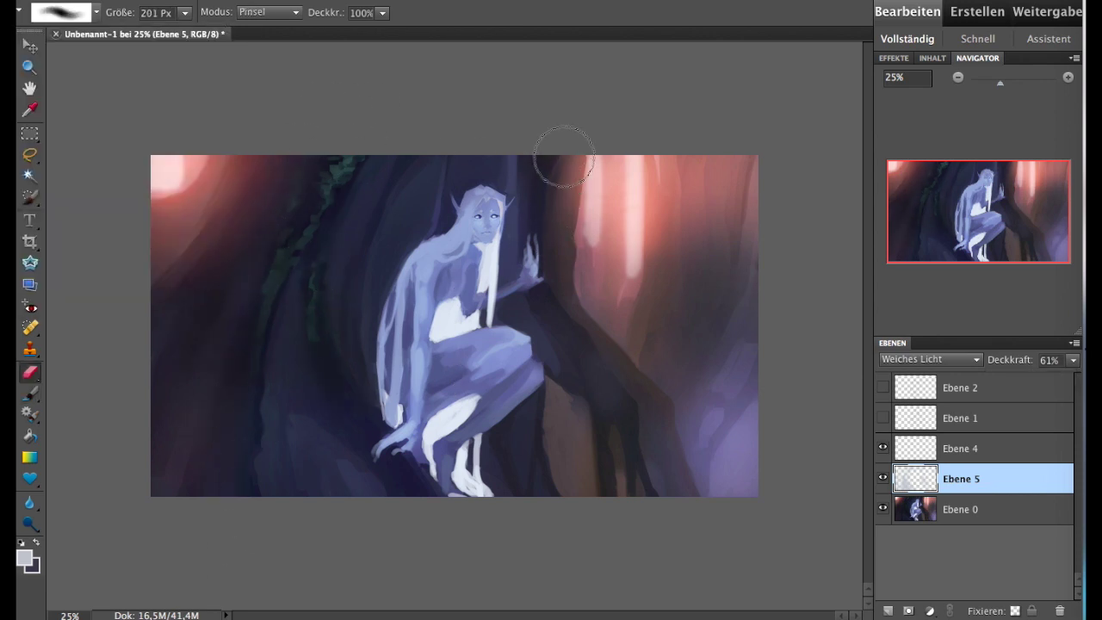
left_click_drag(597, 383, 588, 344)
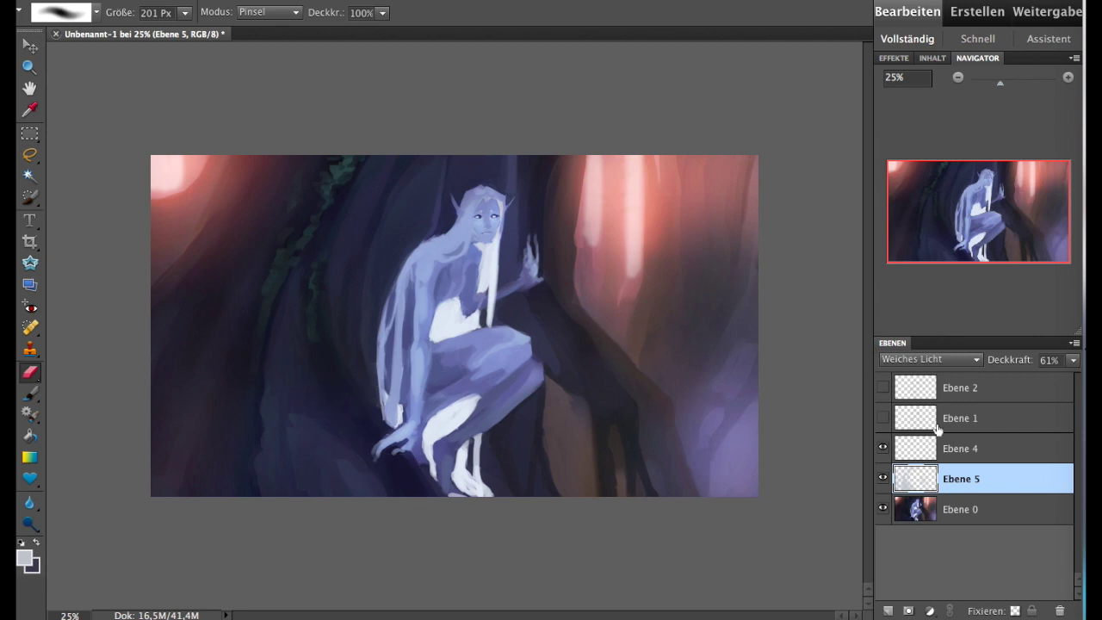
- Discard the glow layer and paint a darkening wash on a new Multiplizieren layer
left_click(884, 478)
key("Delete")
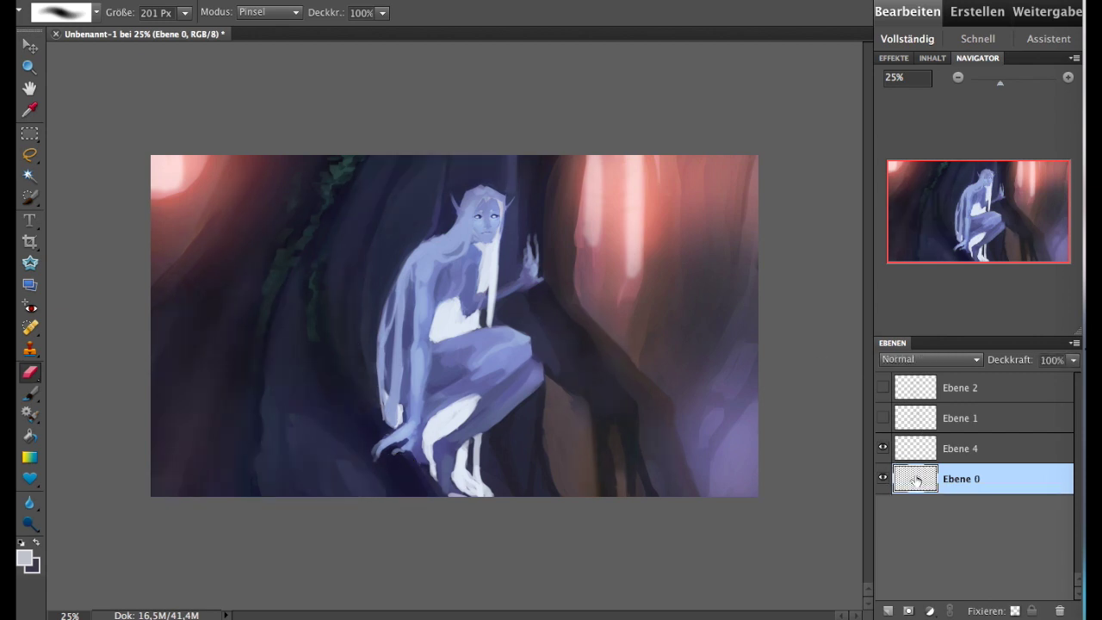
key("b")
left_click(887, 610)
left_click_drag(452, 325, 364, 264)
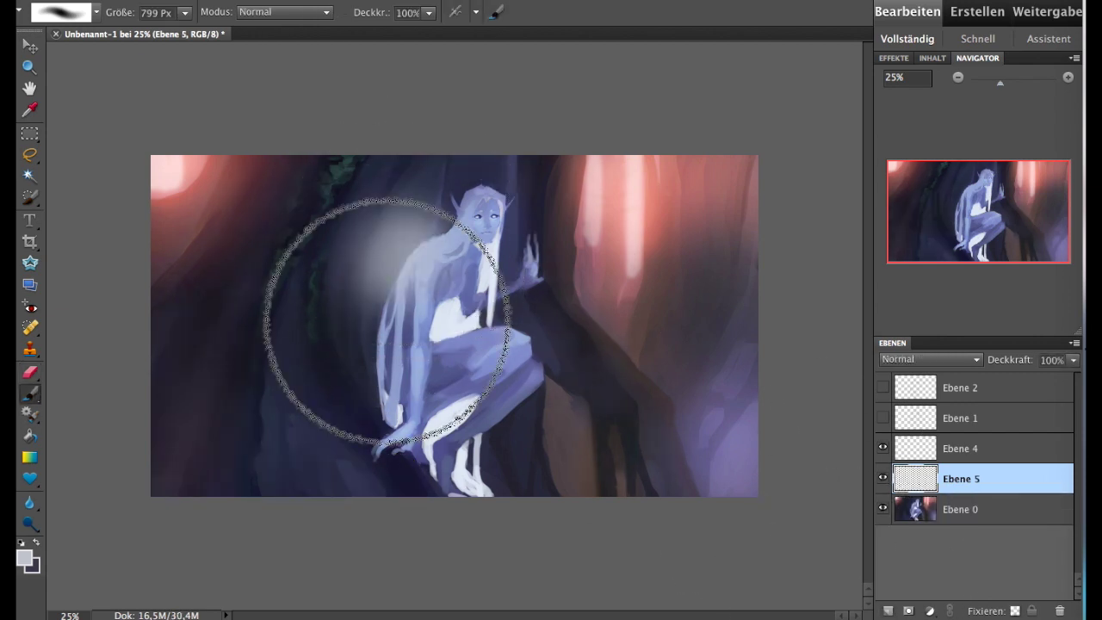
left_click(929, 359)
left_click(912, 404)
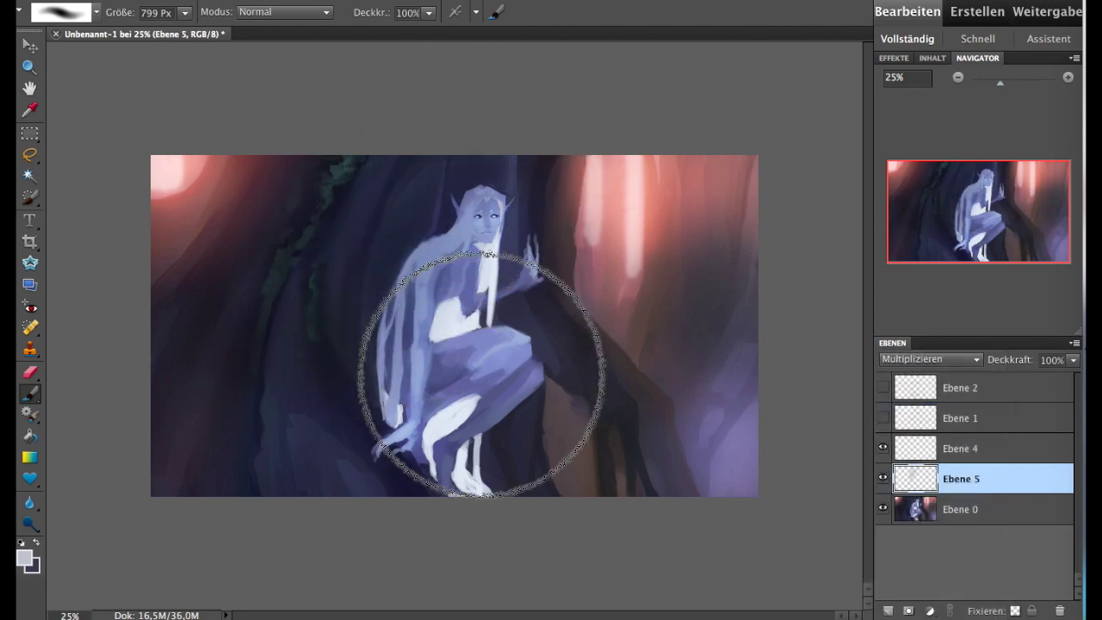
left_click_drag(450, 418, 404, 283)
- Set the background colour to white and paint a Weiches Licht glow on a new layer
left_click(31, 564)
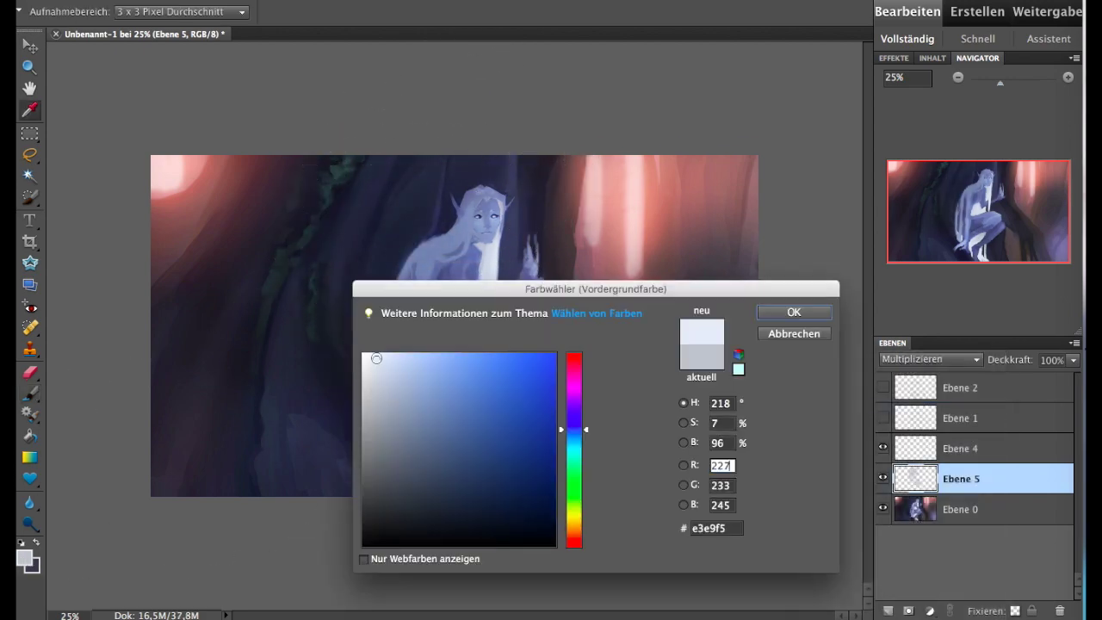
left_click(787, 312)
left_click(887, 610)
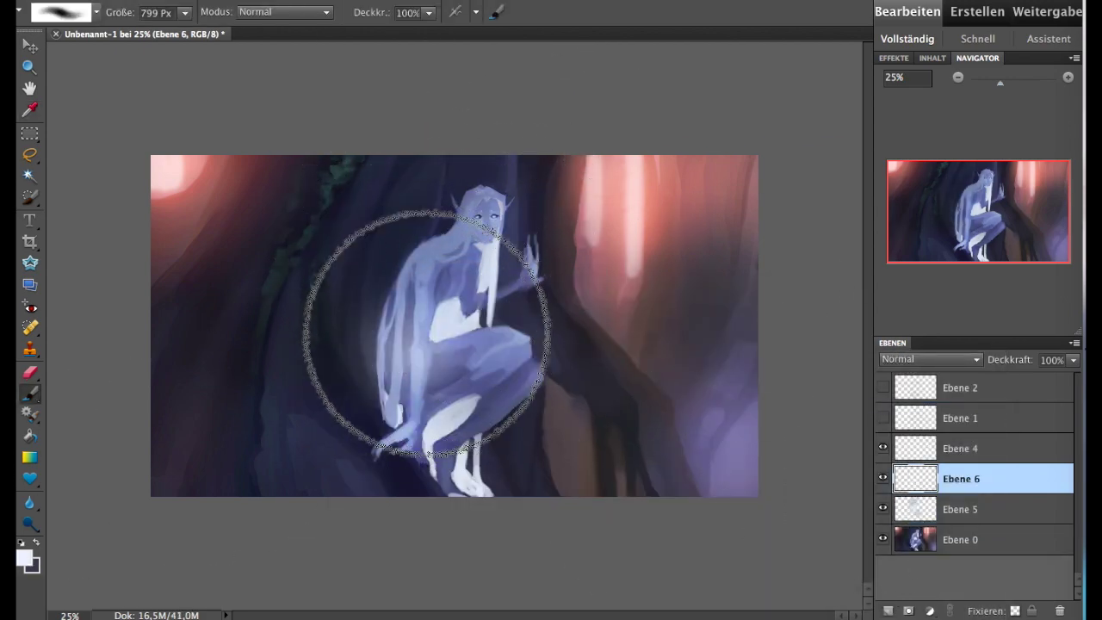
left_click_drag(296, 370, 553, 319)
left_click(930, 359)
left_click(907, 554)
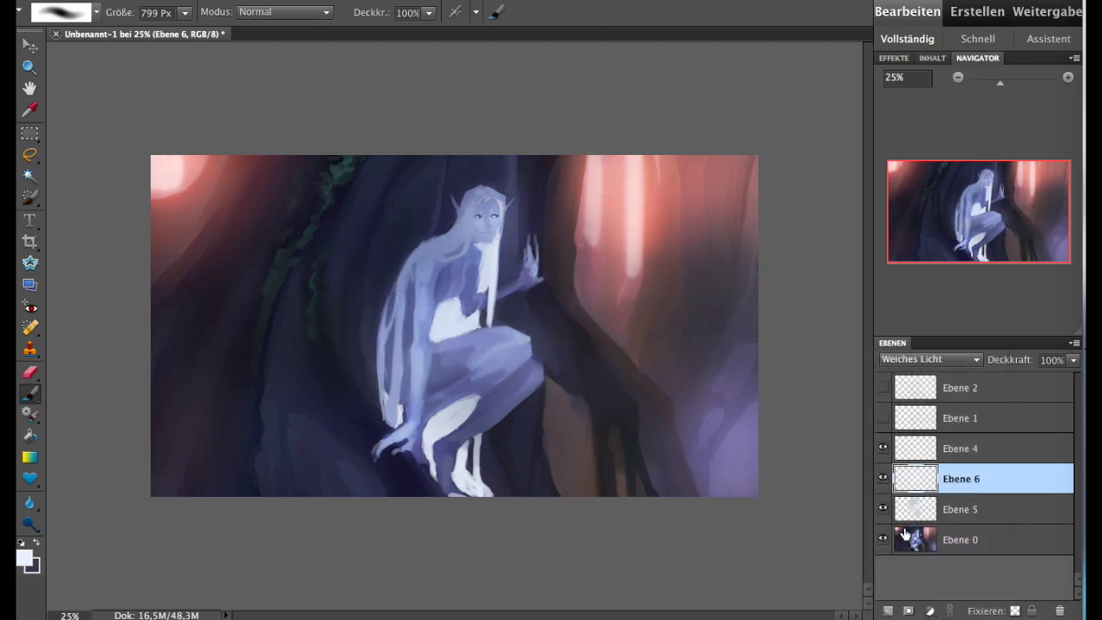
- Try Strahlendes Licht and other blend modes at 25% opacity, then delete Ebene 6
left_click(951, 365)
left_click(939, 385)
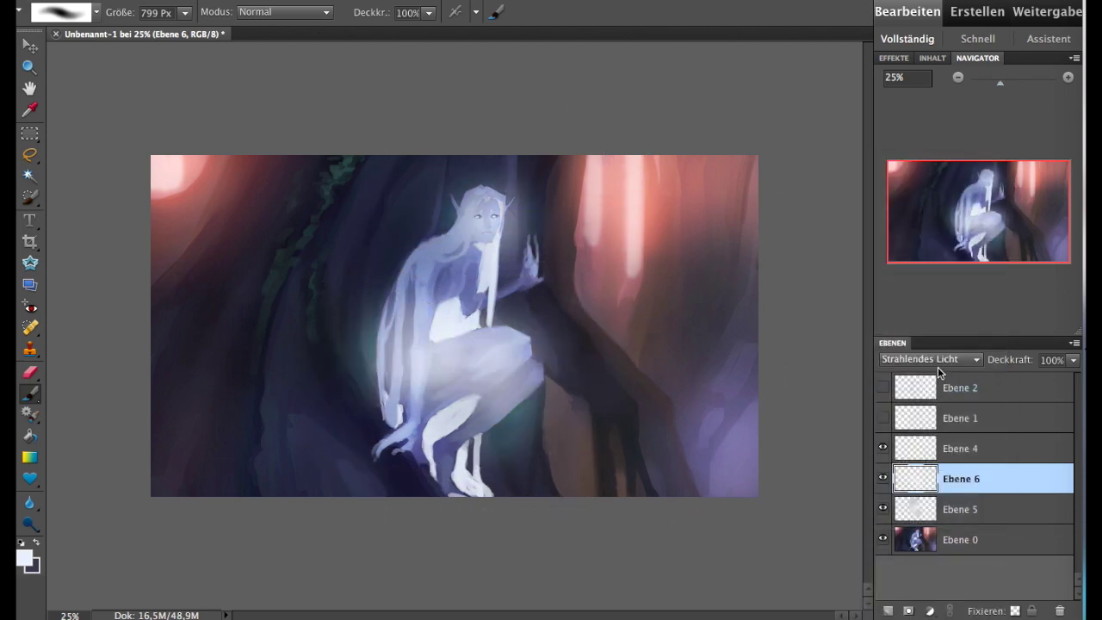
left_click(936, 364)
left_click(938, 234)
left_click_drag(1072, 365, 1003, 375)
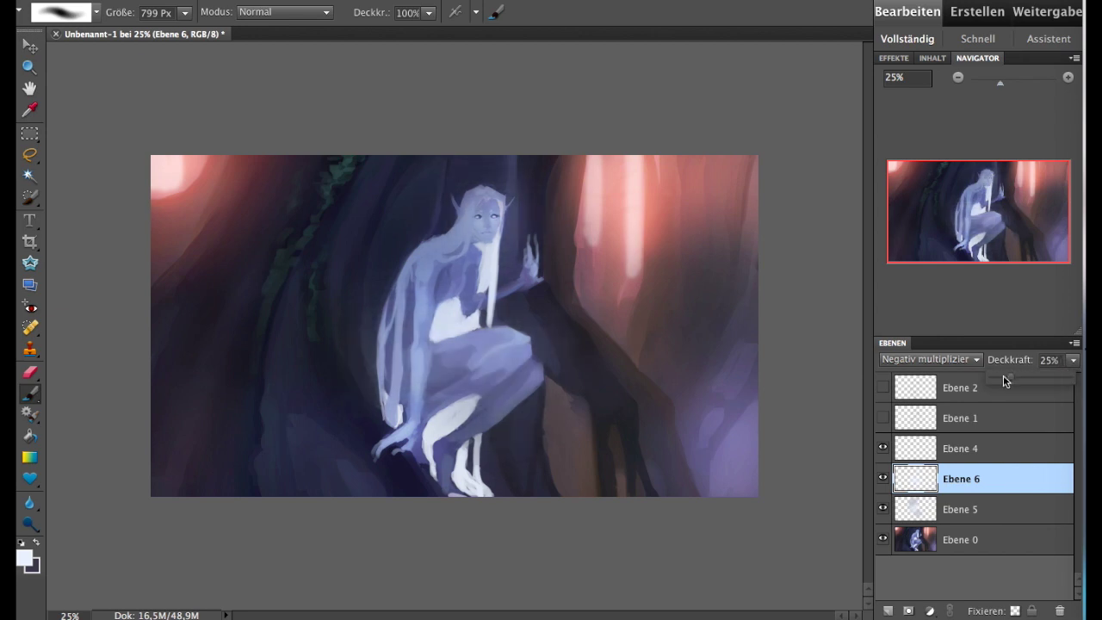
left_click(1059, 610)
- Toggle Ebene 5 to compare, then merge it down into Ebene 0
left_click(882, 480)
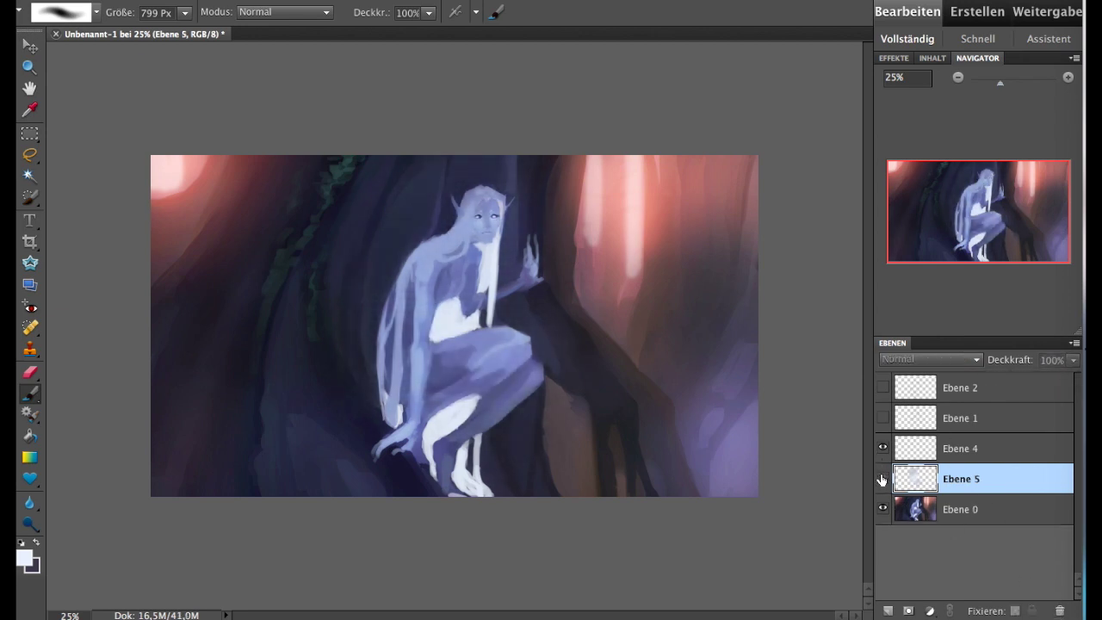
left_click(882, 480)
key("Delete")
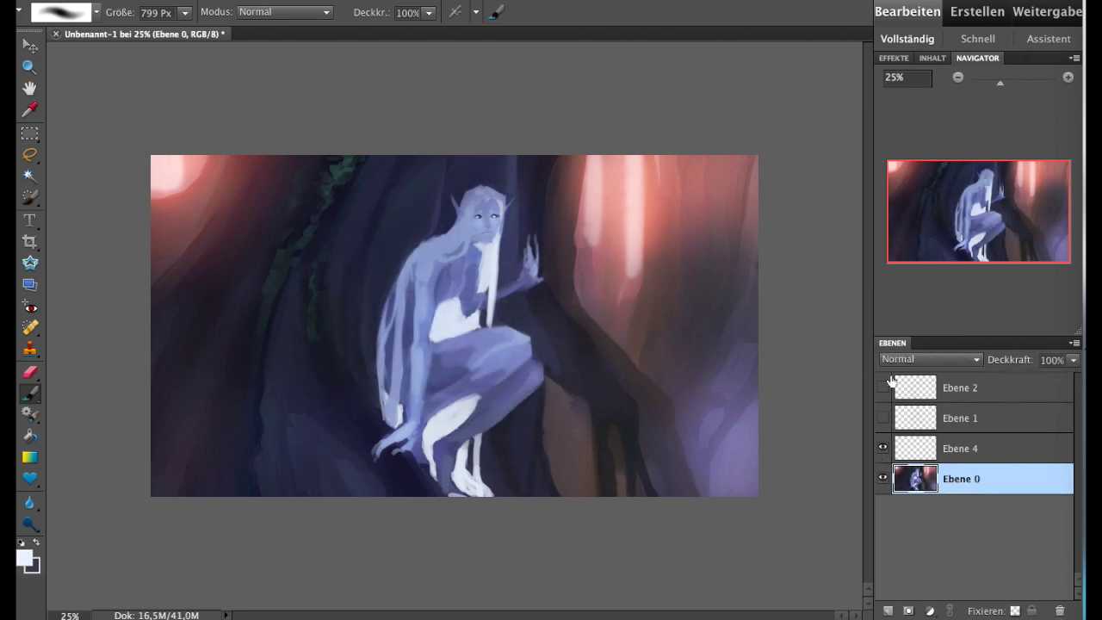
left_click(493, 2)
- Duplicate Ebene 0 and brighten the copy's highlights with Farbkurven anpassen
left_click(689, 179)
left_click(404, 1)
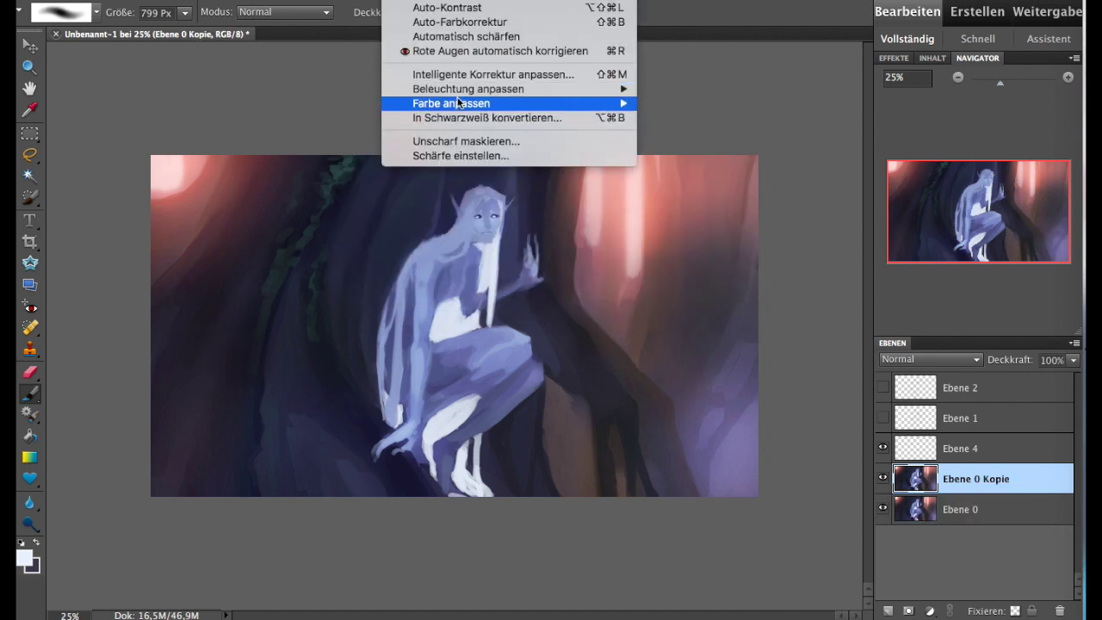
left_click(697, 161)
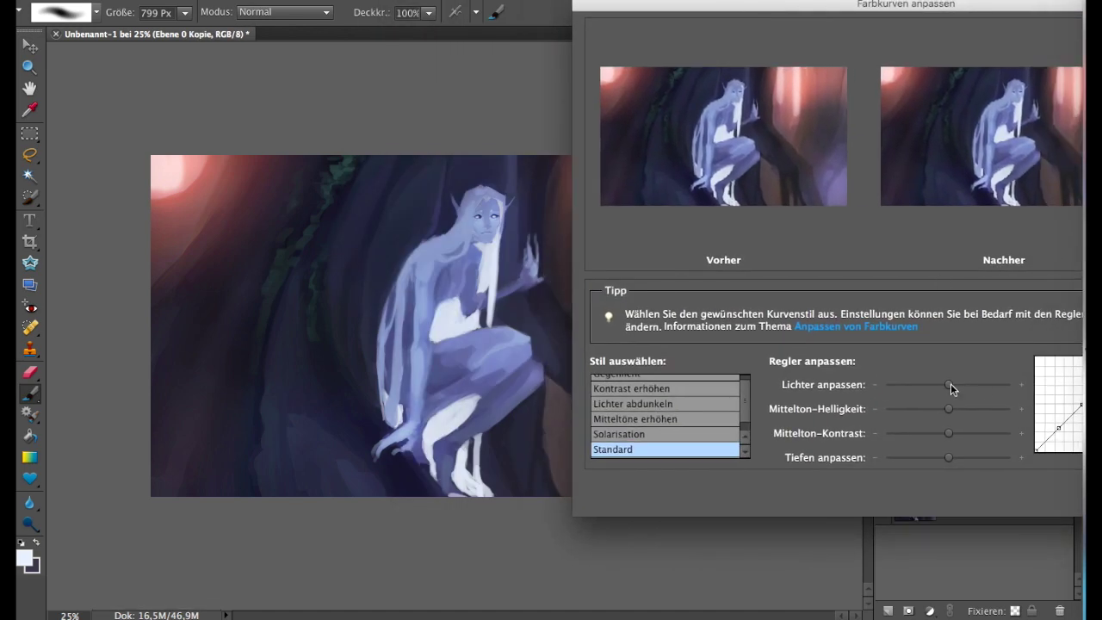
mouse_move(949, 384)
left_mouse_down()
mouse_move(983, 385)
mouse_move(918, 391)
mouse_move(981, 410)
mouse_move(923, 437)
mouse_move(950, 438)
mouse_move(924, 459)
mouse_move(982, 457)
mouse_move(932, 437)
left_mouse_up()
left_click_drag(895, 28, 802, 28)
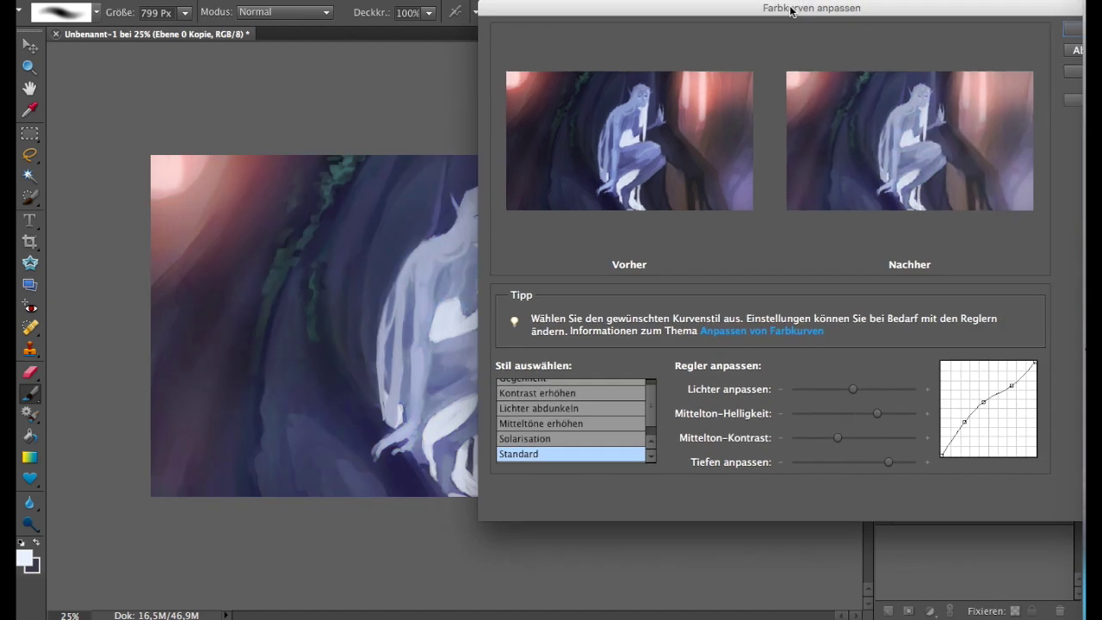
key("Return")
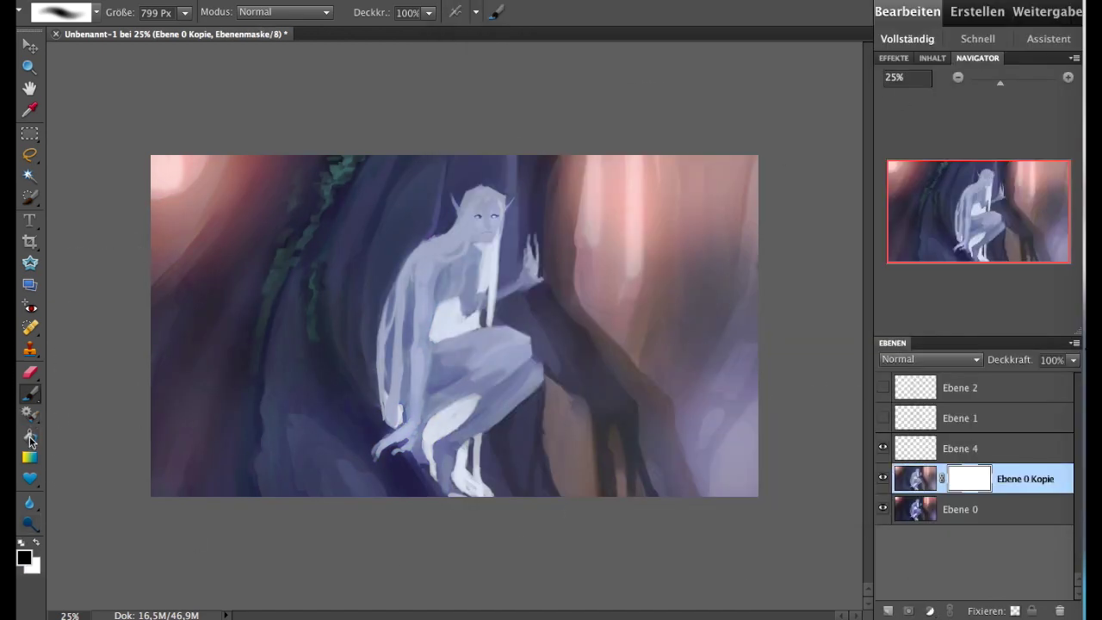
- Give the copy a black layer mask and paint the brighter version in across the lit areas
left_click(30, 439)
key("ctrl+i")
key("b")
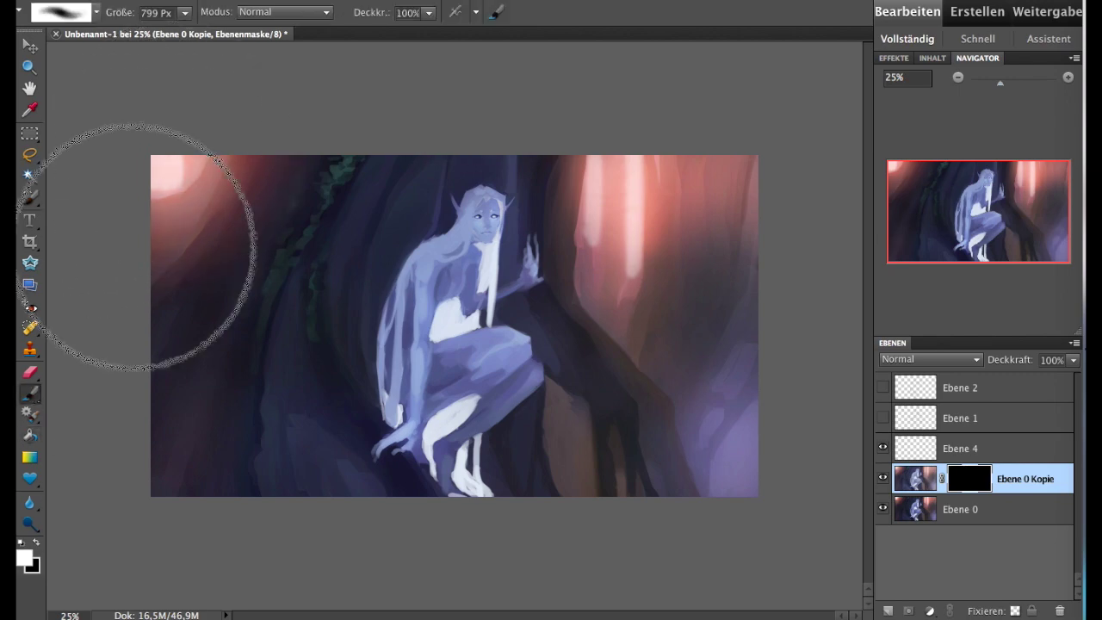
left_click(476, 379)
mouse_move(465, 265)
left_mouse_down()
mouse_move(312, 103)
mouse_move(327, 485)
mouse_move(492, 98)
mouse_move(628, 151)
mouse_move(713, 467)
mouse_move(573, 418)
mouse_move(455, 492)
mouse_move(515, 327)
left_mouse_up()
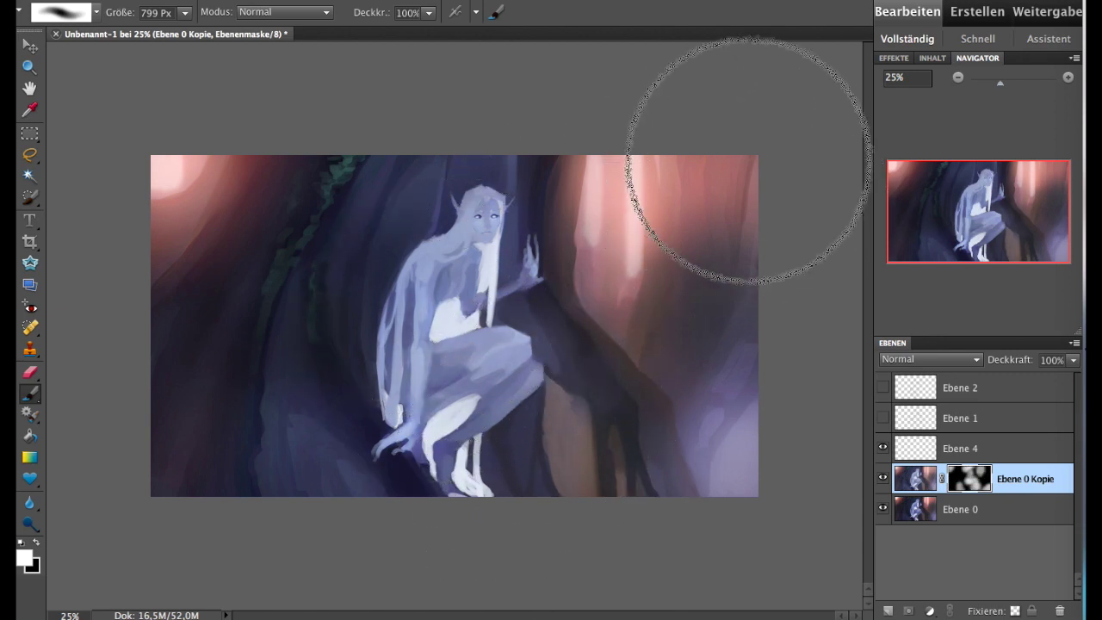
- Reveal the chest up to the face with a 101 px brush, then compare the copy on and off
left_click_drag(185, 12, 177, 34)
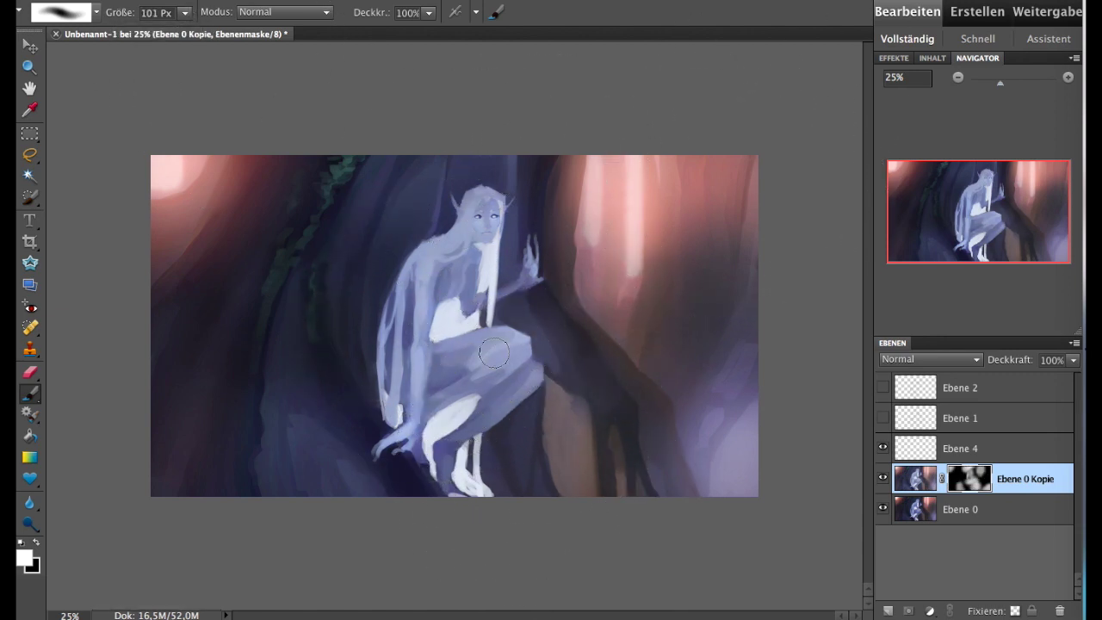
left_click_drag(476, 305, 473, 227)
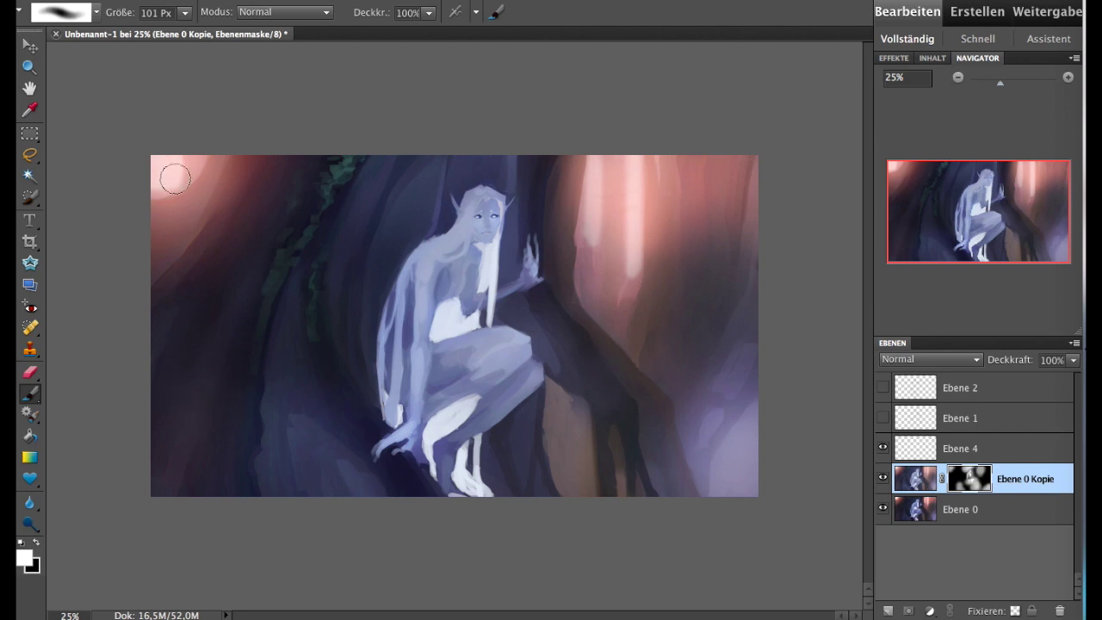
left_click_drag(184, 12, 192, 35)
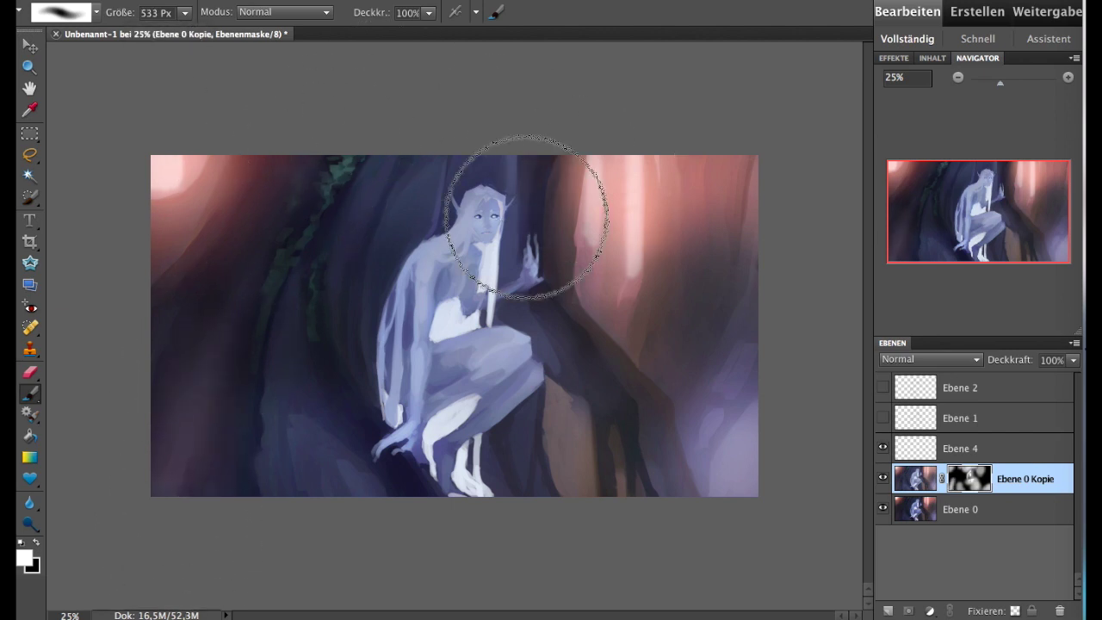
left_click(882, 477)
left_click(881, 478)
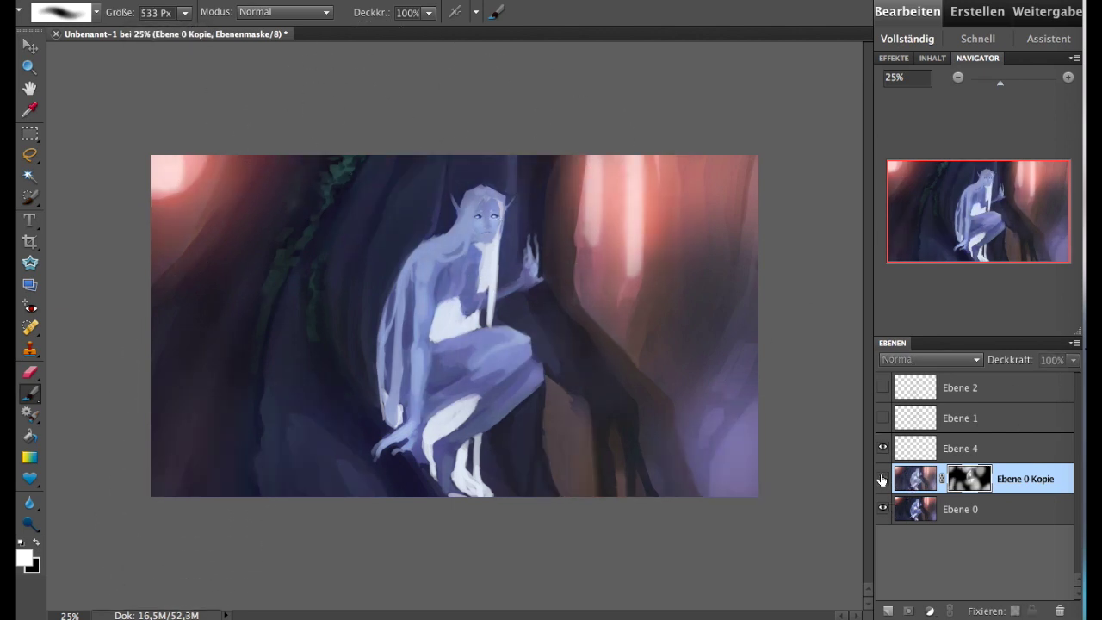
key("alt+BackSpace")
key("x")
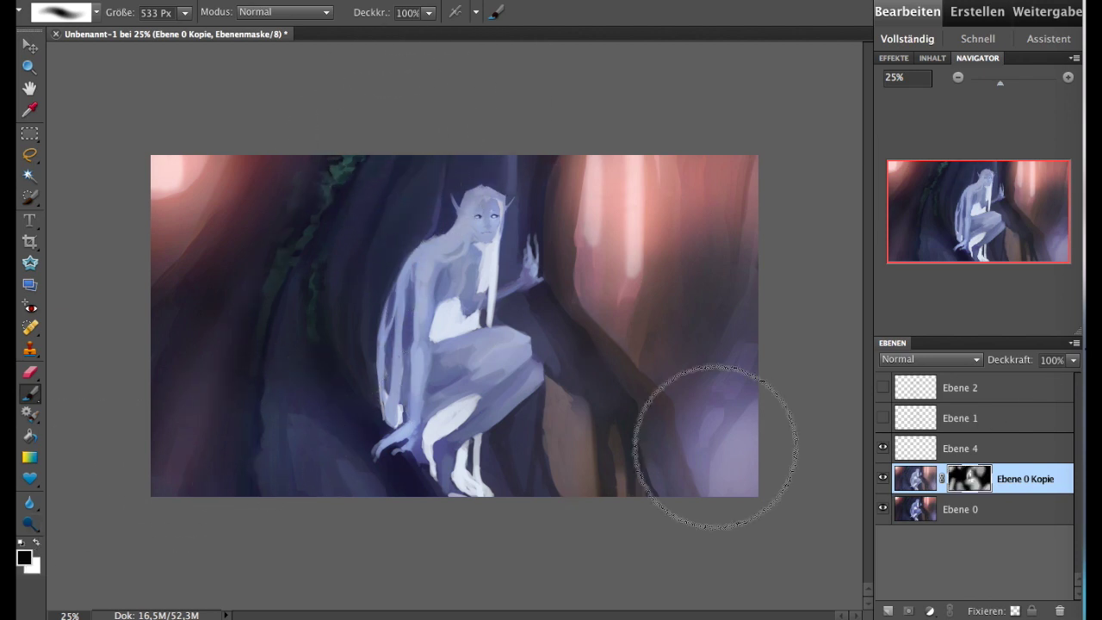
- Paint dark shading beside the figure on a new Multiplizieren layer (Ebene 5) at 41% opacity
left_click(887, 610)
left_click(189, 353, "alt")
left_click_drag(310, 252, 382, 354)
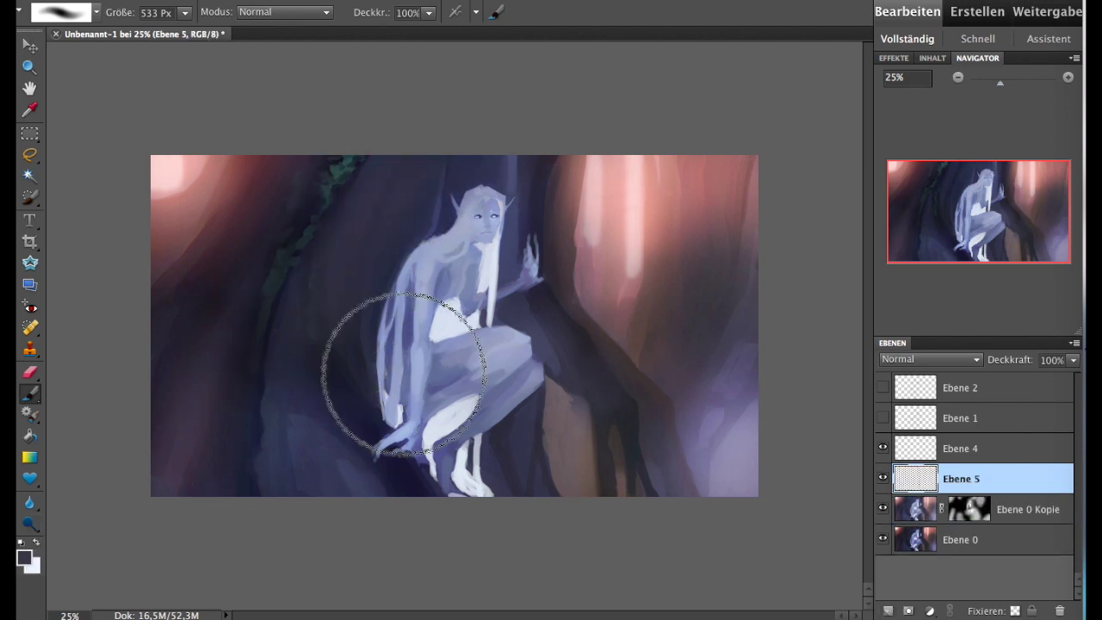
left_click(930, 359)
left_click(910, 408)
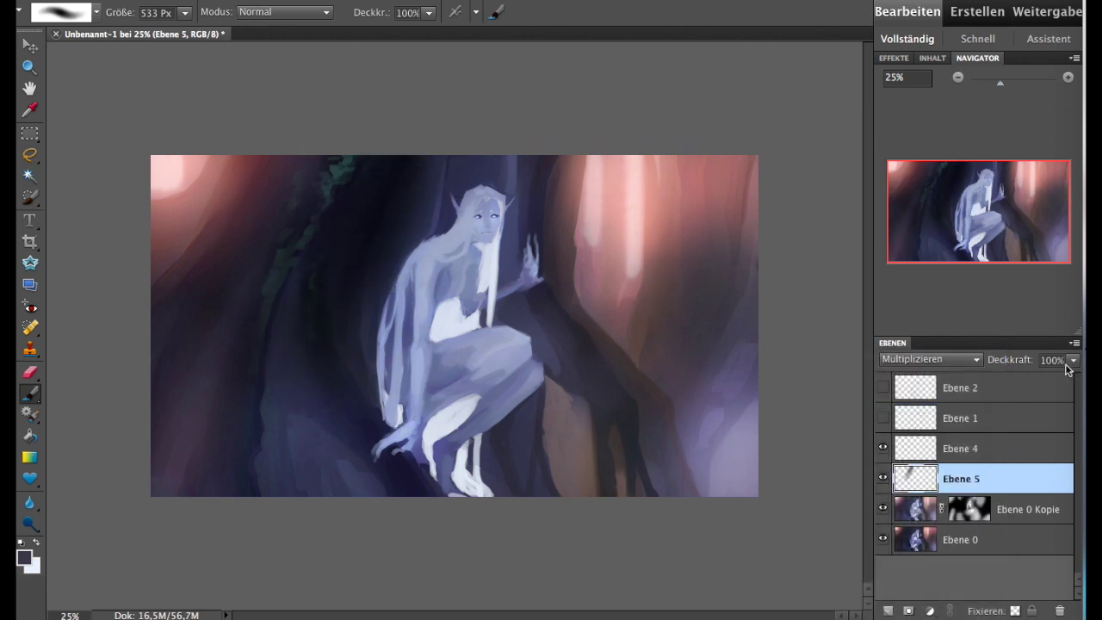
left_click_drag(1073, 360, 1024, 383)
left_click_drag(201, 388, 295, 297)
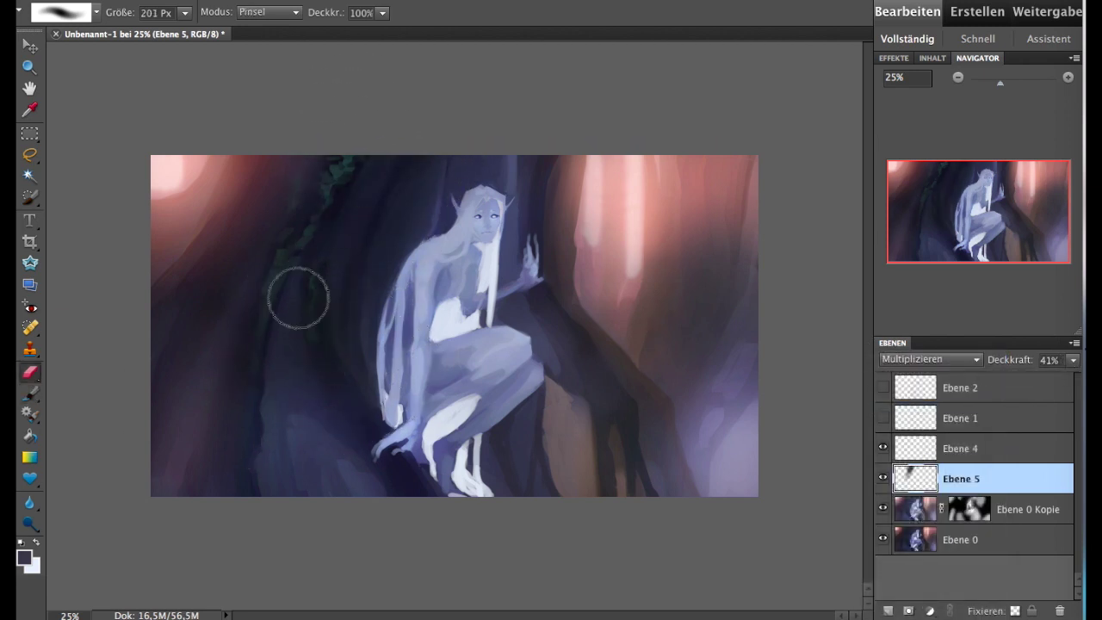
- Add another dark shading stroke on Ebene 6, set to Multiplizieren at reduced opacity
left_click(888, 610)
left_click_drag(387, 198, 392, 215)
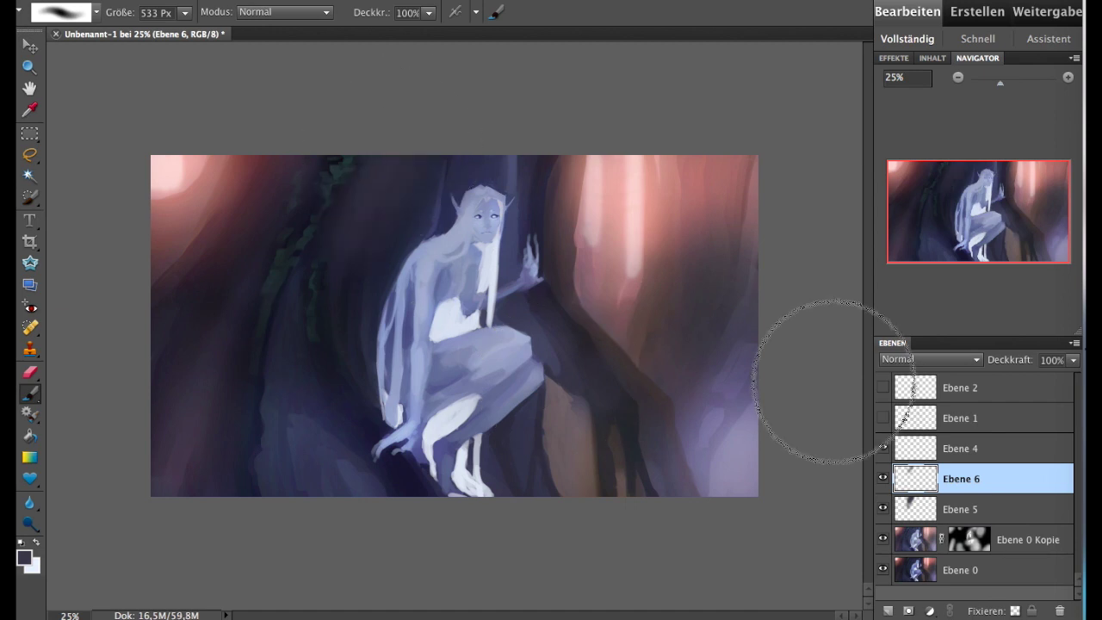
left_click(929, 359)
left_click(909, 410)
left_click_drag(437, 245, 373, 415)
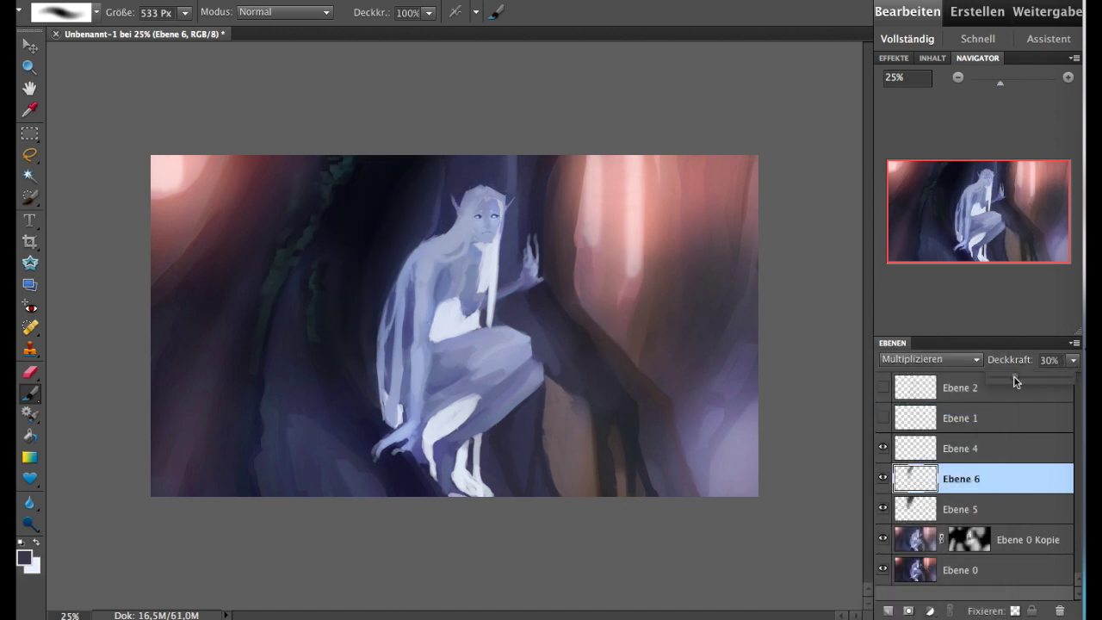
left_click_drag(1013, 380, 1019, 376)
- Merge the masked Ebene 0 Kopie and the shading layers down into Ebene 0
left_click(912, 540)
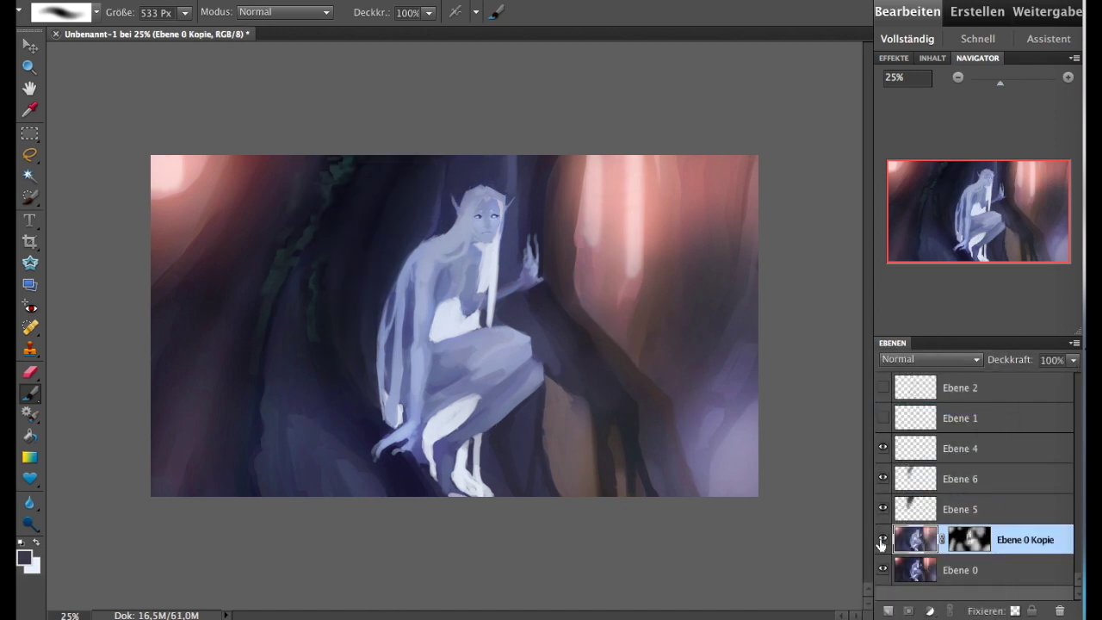
key("ctrl+e")
left_click(921, 501)
key("ctrl+e")
key("ctrl+e")
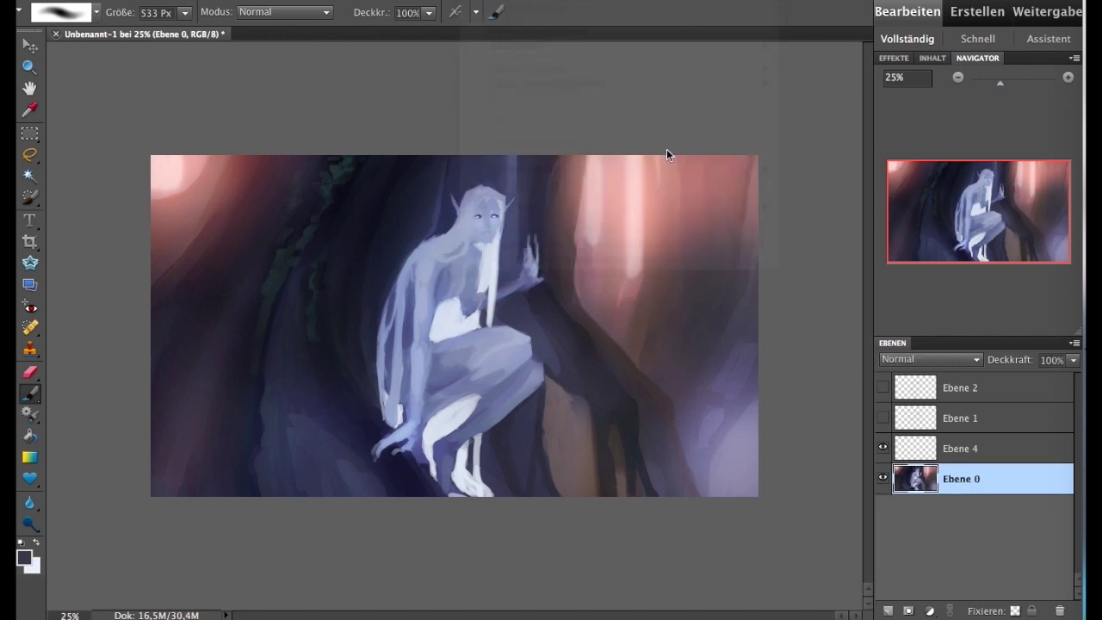
- Duplicate Ebene 0 and try Multiplizieren, then Farbig abwedeln at 21% opacity on the copy
key("ctrl+j")
left_click(928, 359)
left_click(925, 407)
left_click(929, 359)
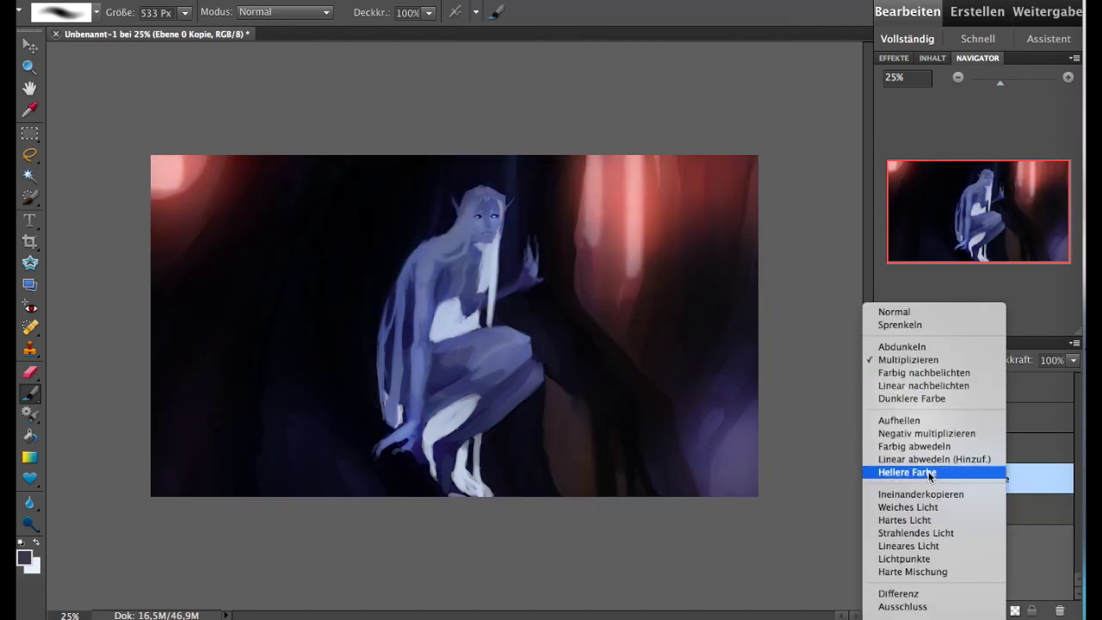
left_click(933, 446)
left_click_drag(1068, 368, 1015, 370)
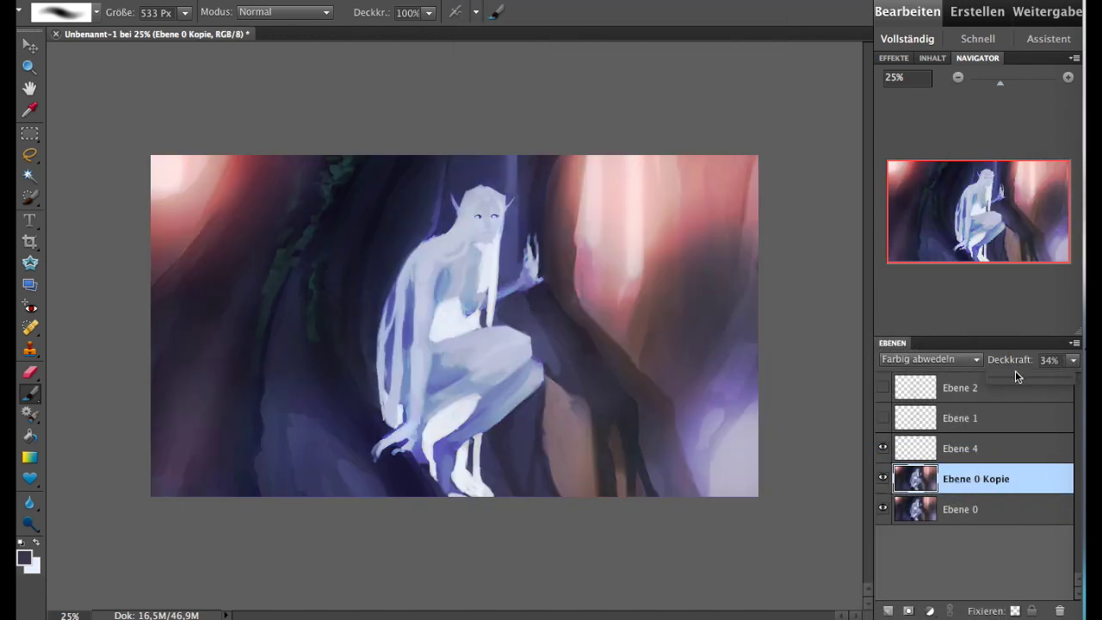
- Try Ineinanderkopieren and Strahlendes Licht, delete the experimental copy, and duplicate Ebene 0 again
left_click(929, 359)
left_click(912, 407)
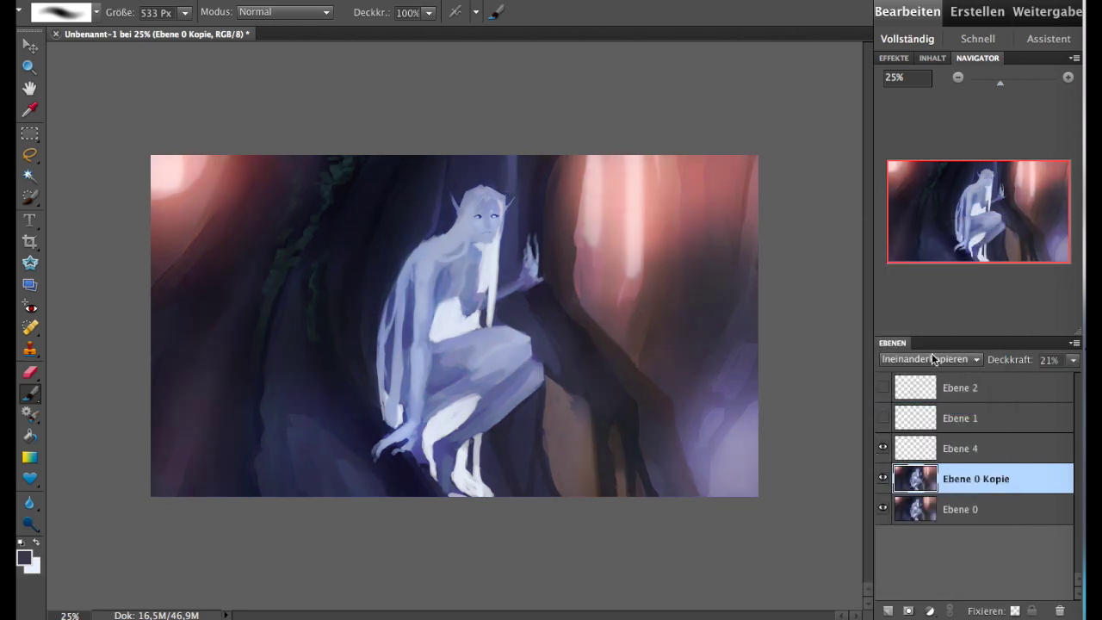
left_click(928, 359)
left_click(923, 385)
left_click(928, 358)
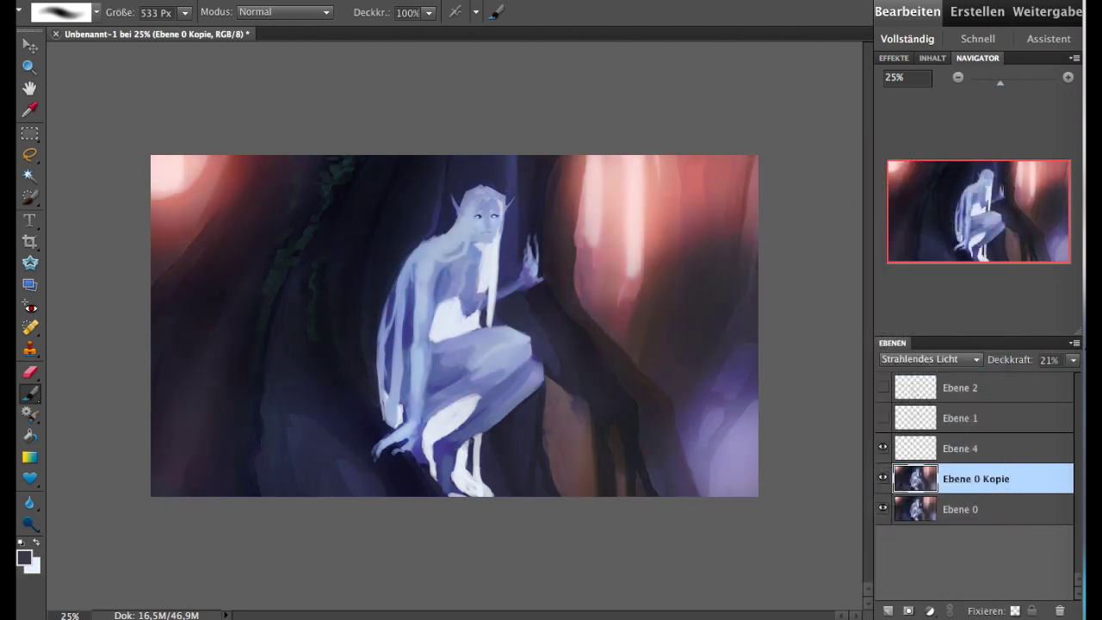
left_click(1059, 610)
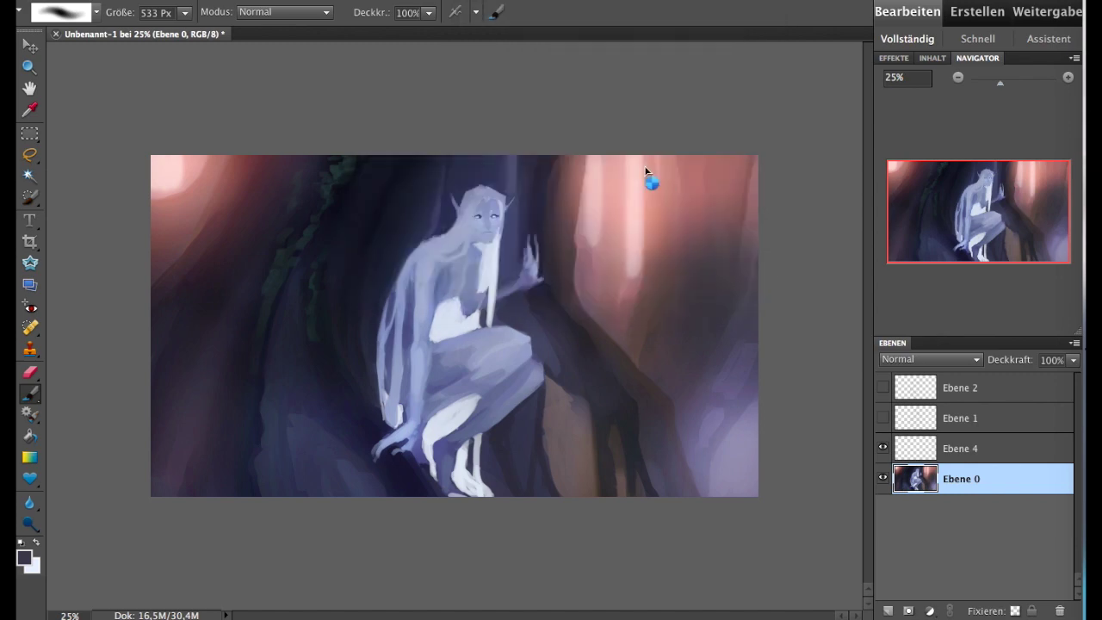
key("ctrl+j")
left_click(430, 2)
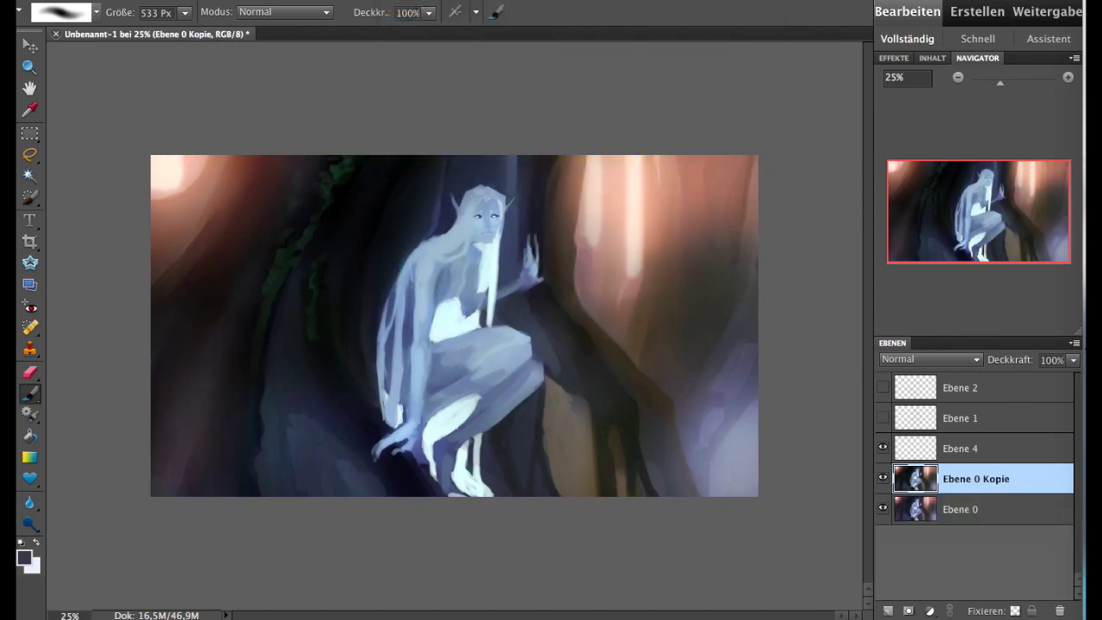
- Apply a Farbvariationen shadow shift to the copy, lower it to 27% and merge it down
left_click(430, 2)
left_click(435, 22)
left_click(430, 2)
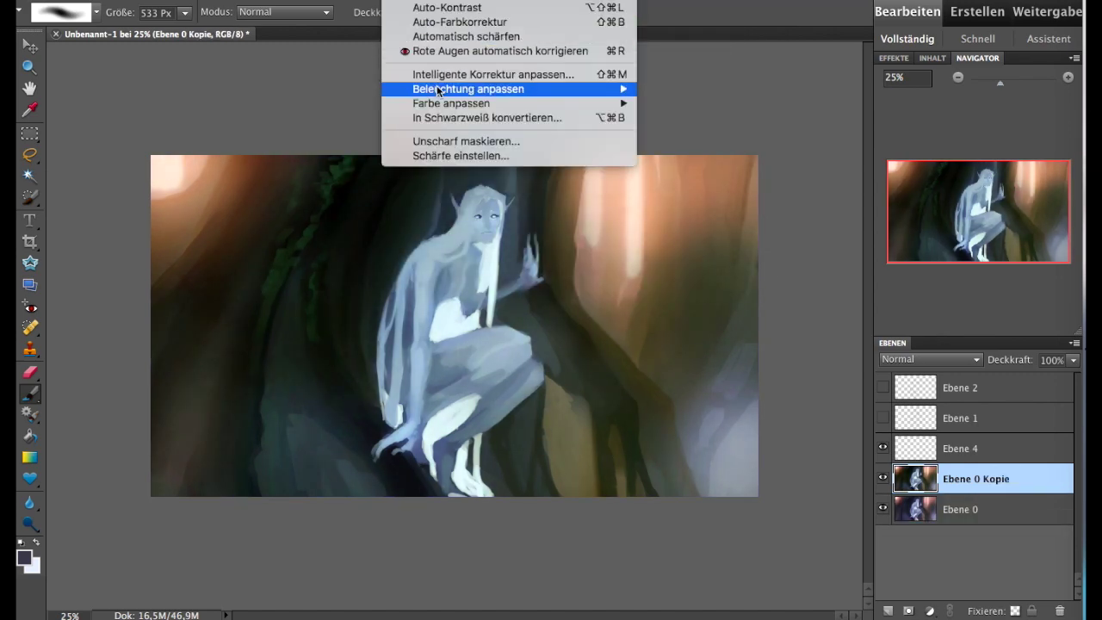
left_click(671, 204)
left_click(274, 364)
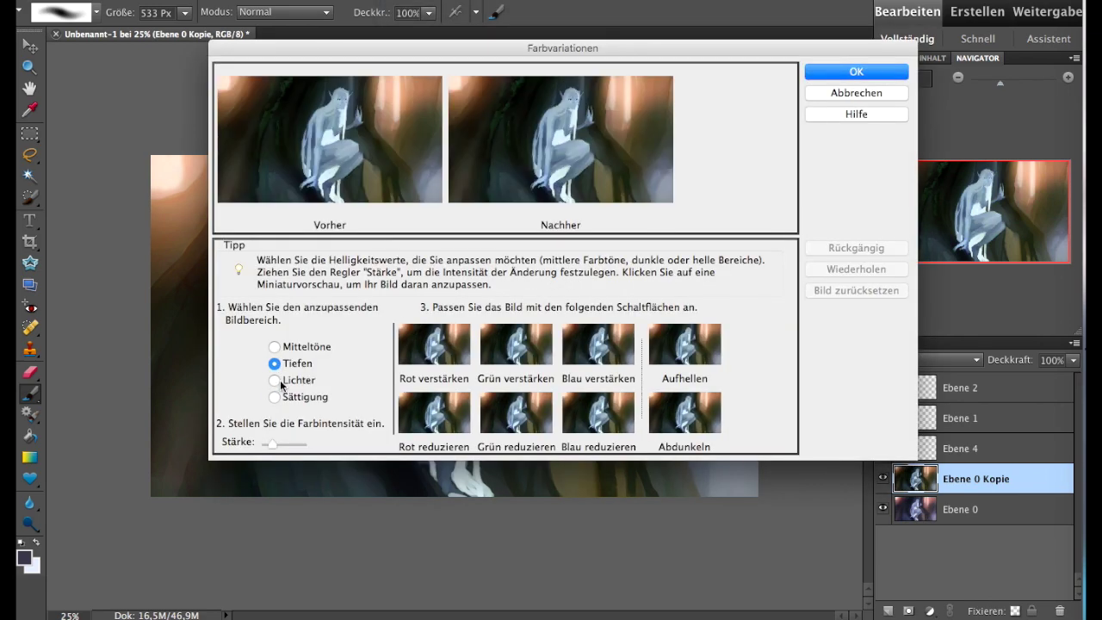
left_click_drag(274, 444, 293, 451)
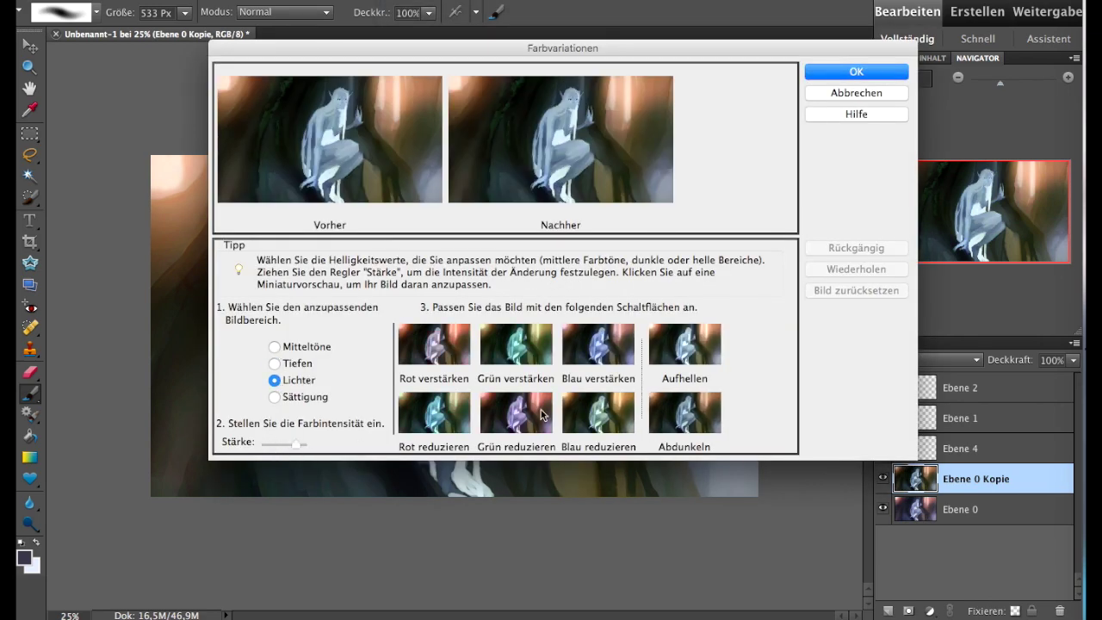
left_click(855, 71)
left_click(1073, 360)
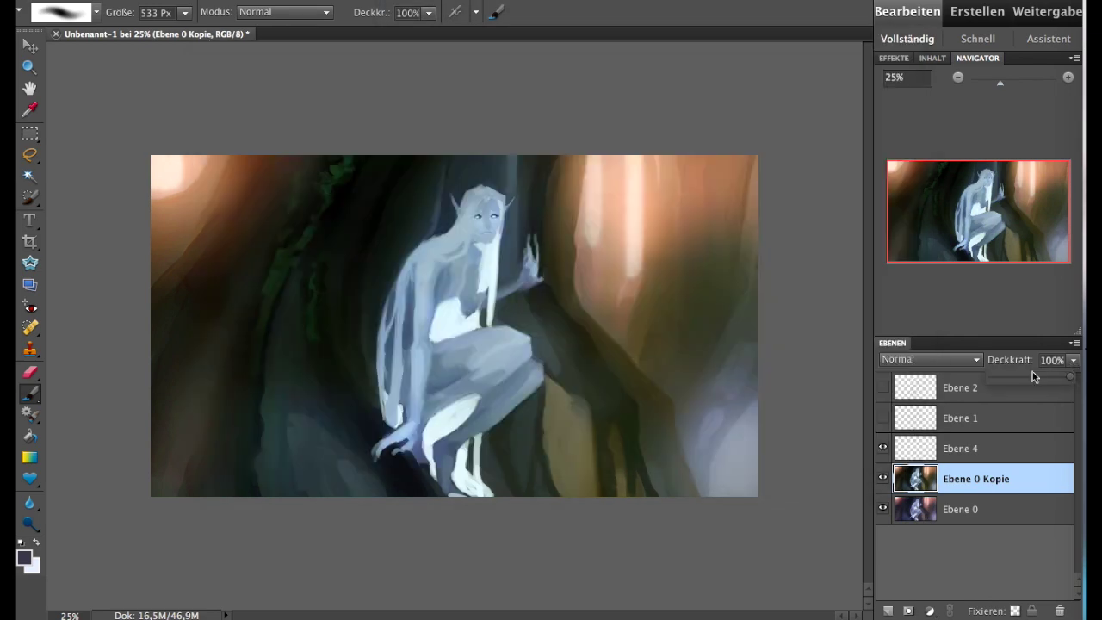
left_click_drag(1067, 380, 1016, 380)
key("ctrl+e")
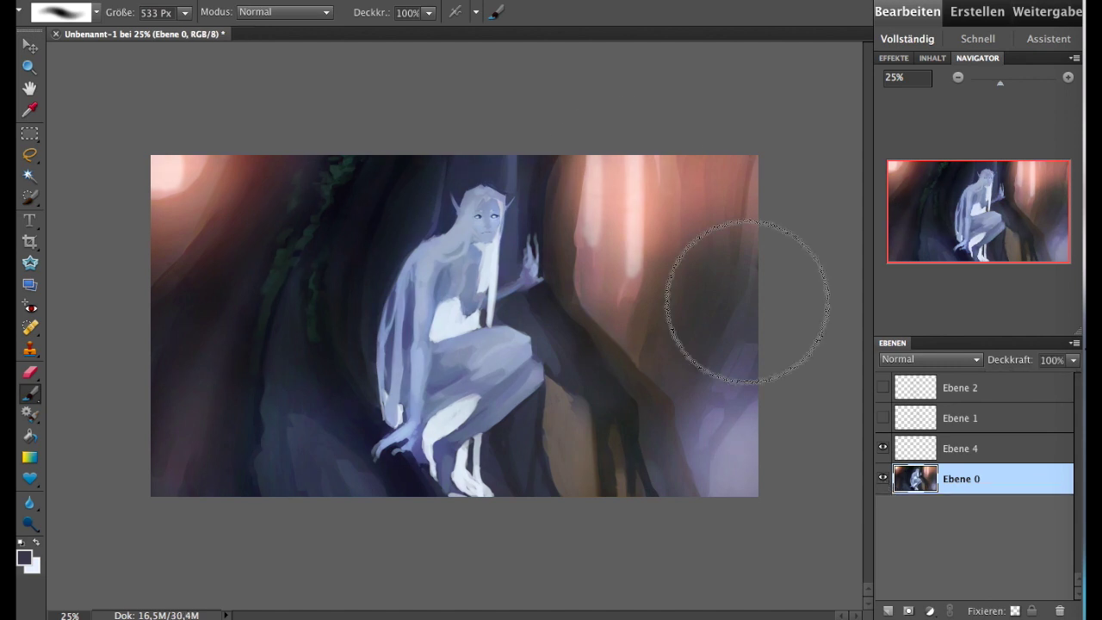
- On a fresh copy, apply Farbvariationen adjusting Tiefen, Lichter and Sättigung toward cooler purple tones
key("ctrl+j")
left_click(405, 0)
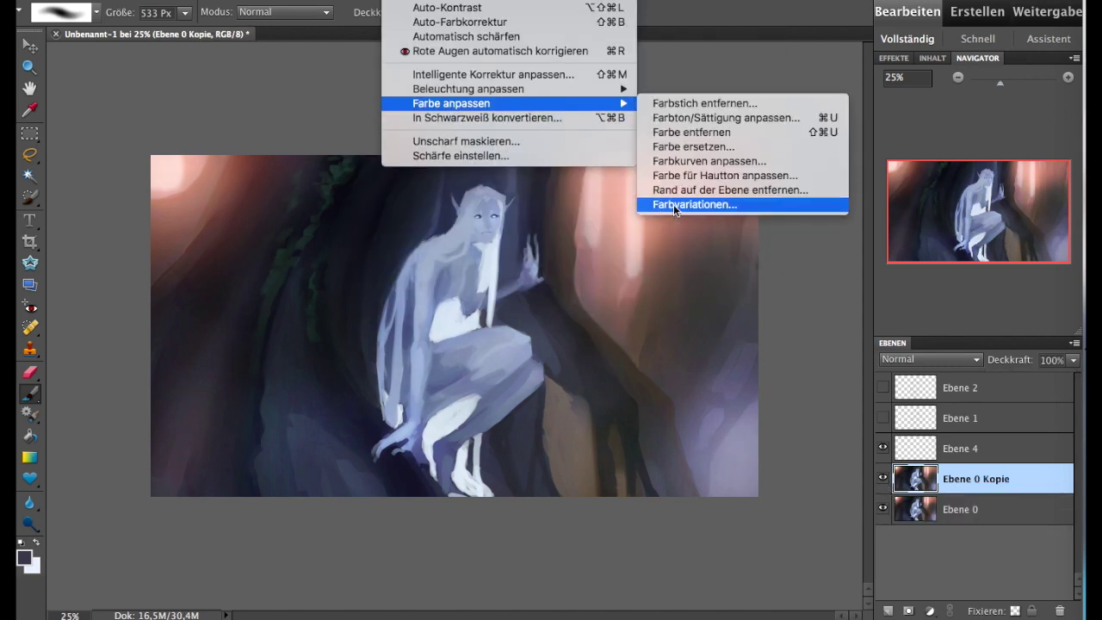
left_click(673, 204)
left_click(274, 363)
left_click_drag(271, 445, 302, 444)
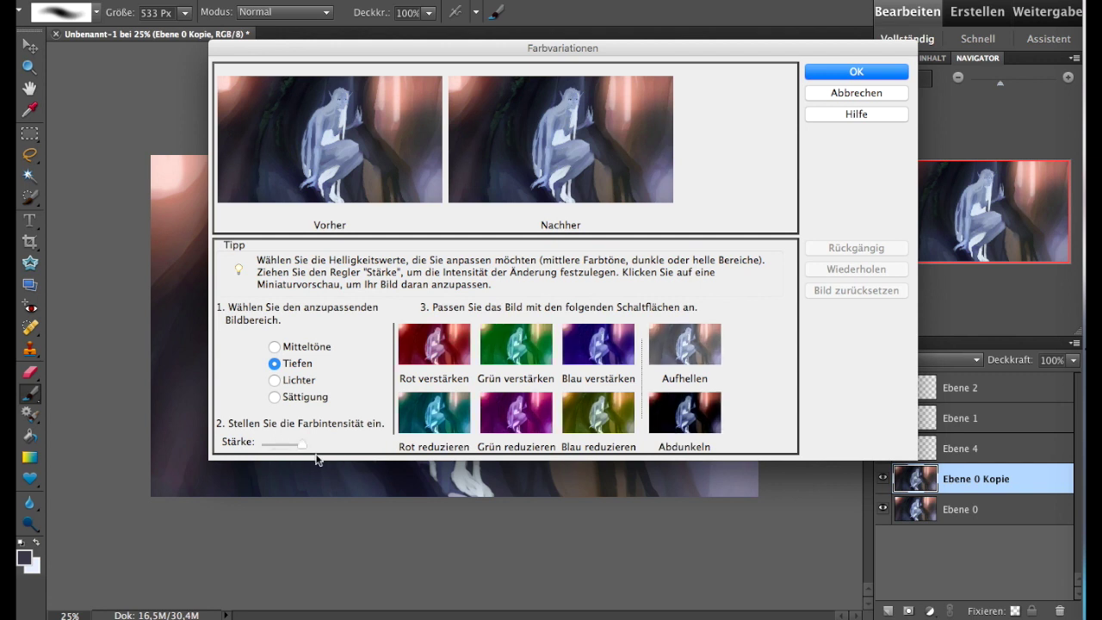
left_click(274, 380)
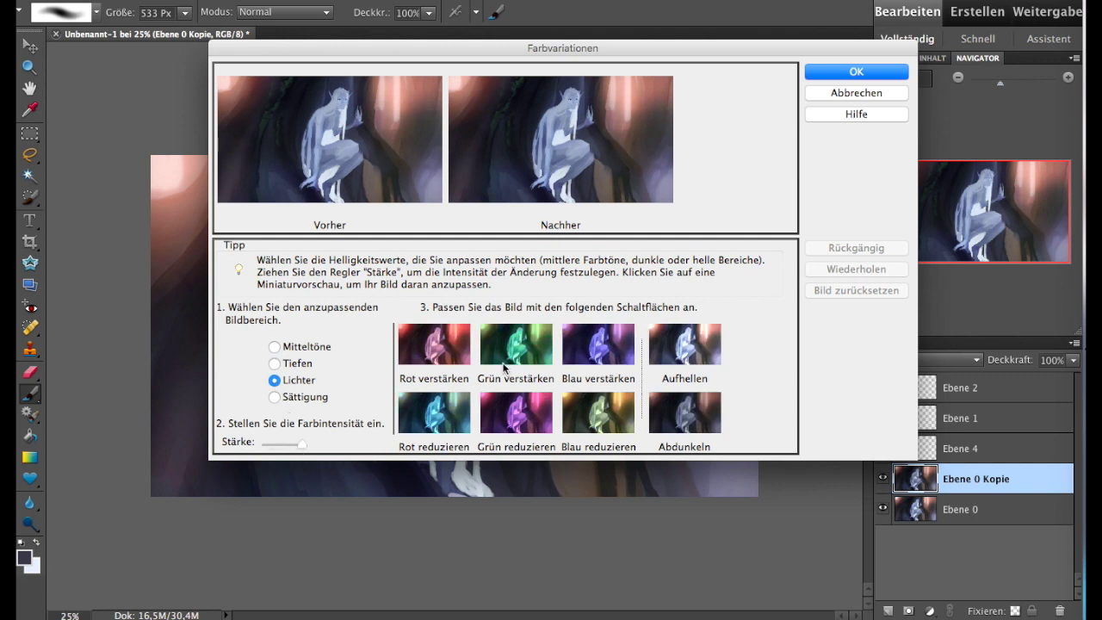
left_click_drag(285, 446, 278, 445)
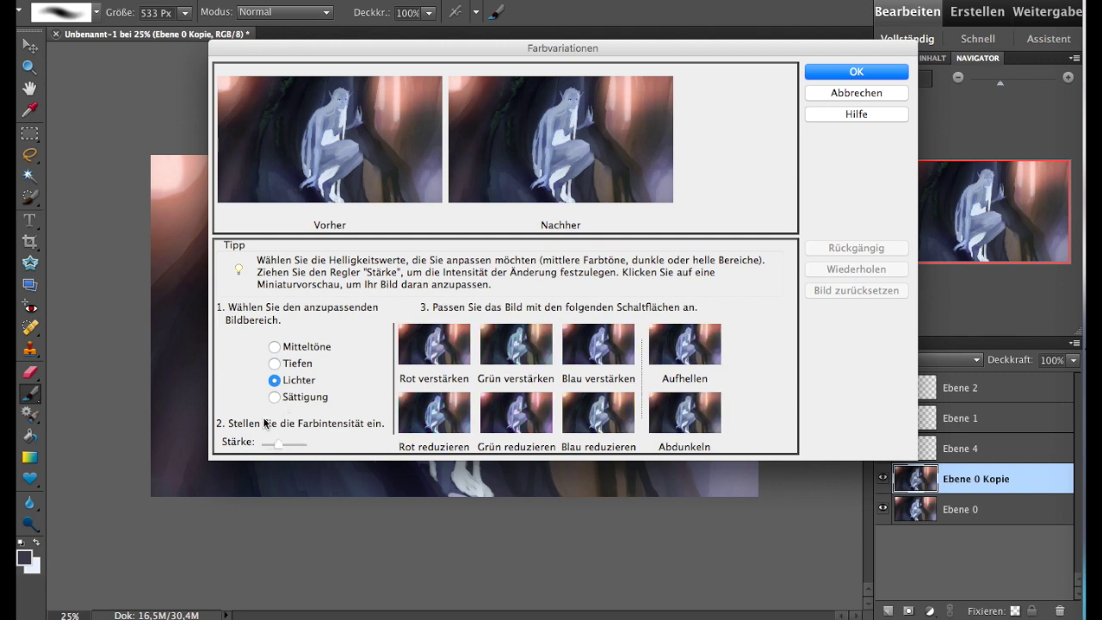
left_click(433, 355)
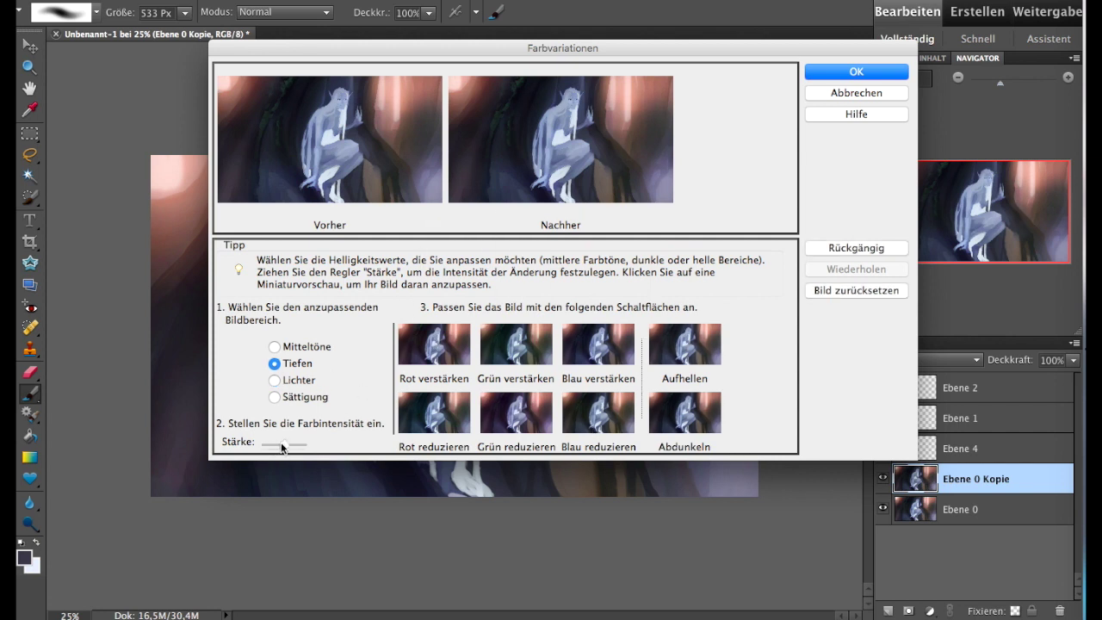
left_click_drag(280, 442, 277, 444)
left_click(275, 398)
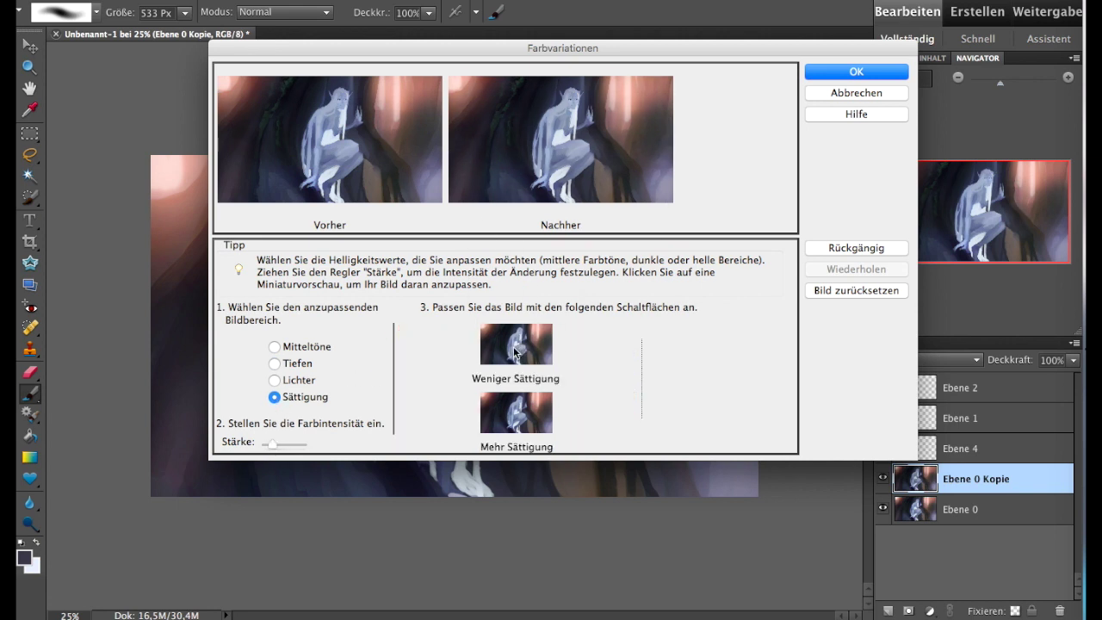
left_click(857, 72)
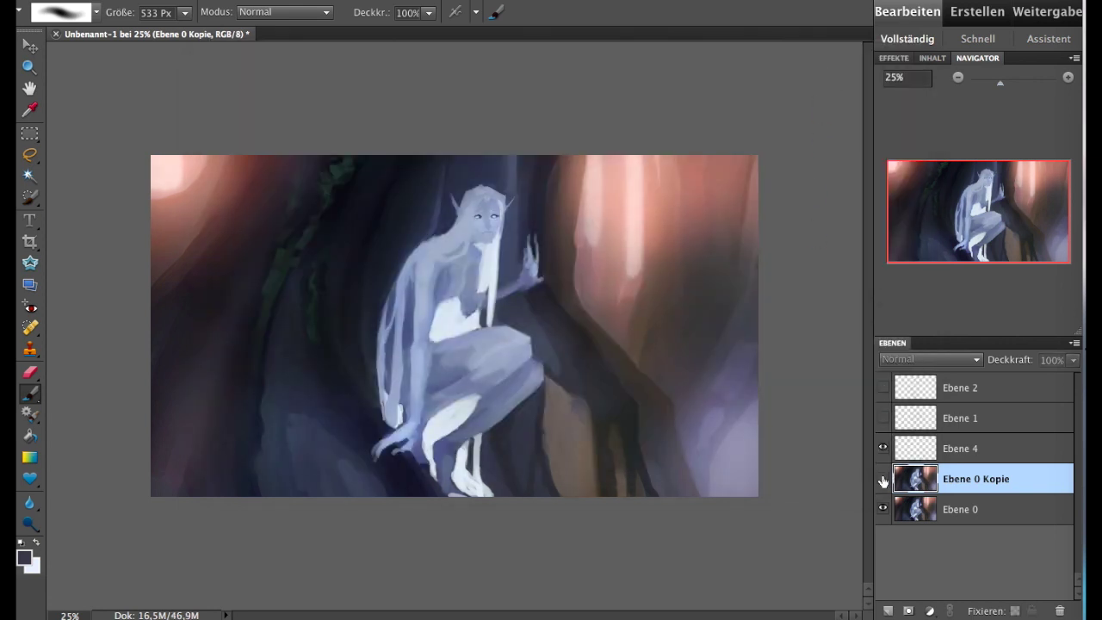
- Merge the adjusted copy into the base layer and flip the painting horizontally
key("Delete")
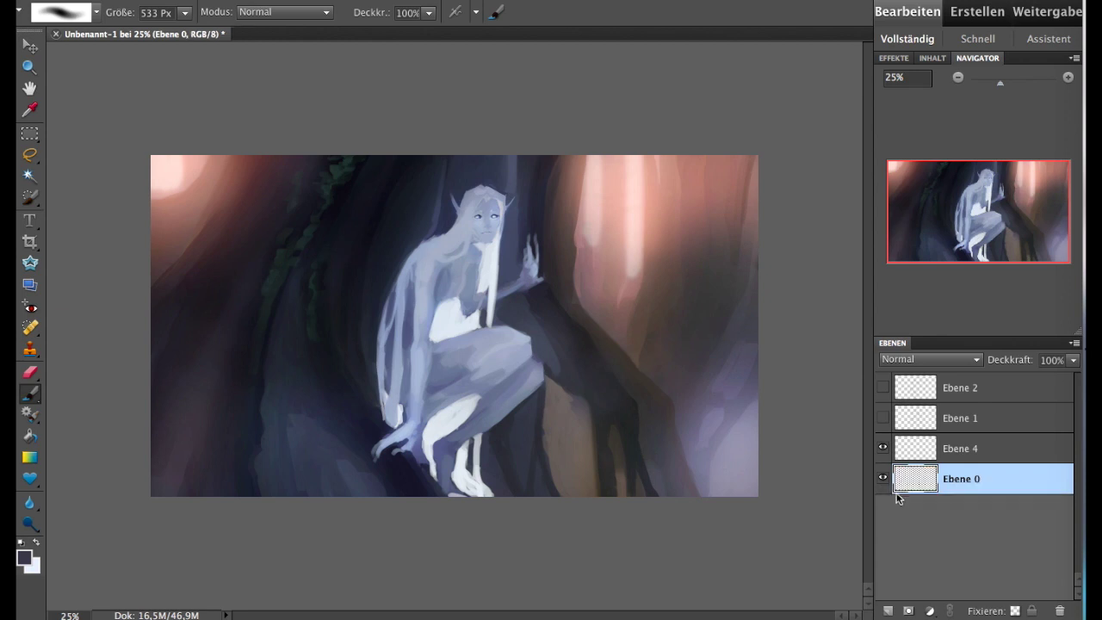
key("ctrl+z")
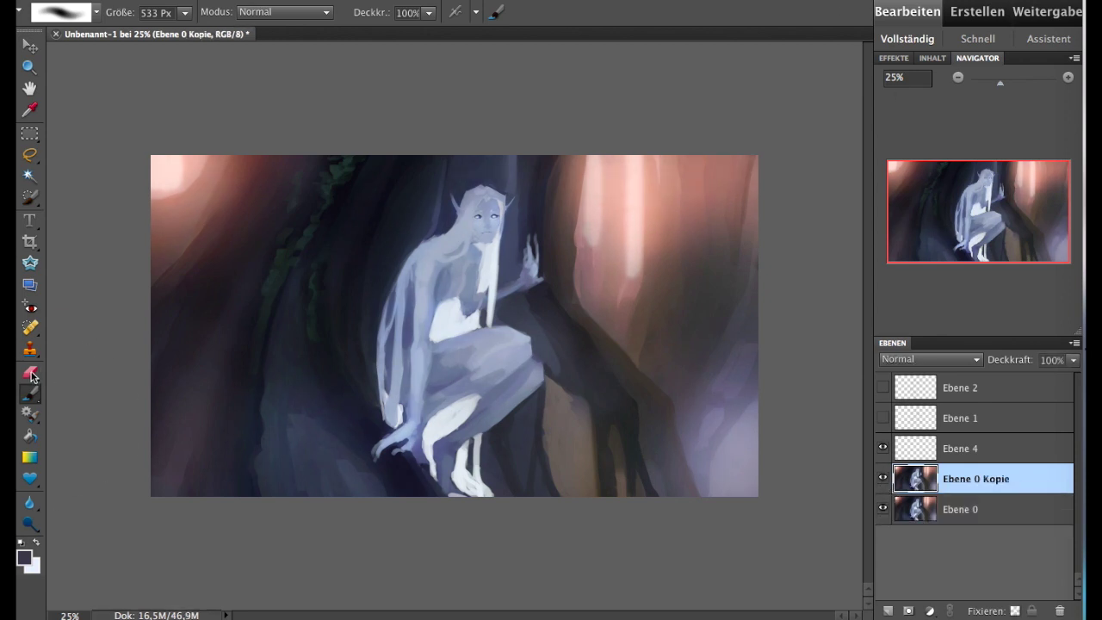
key("e")
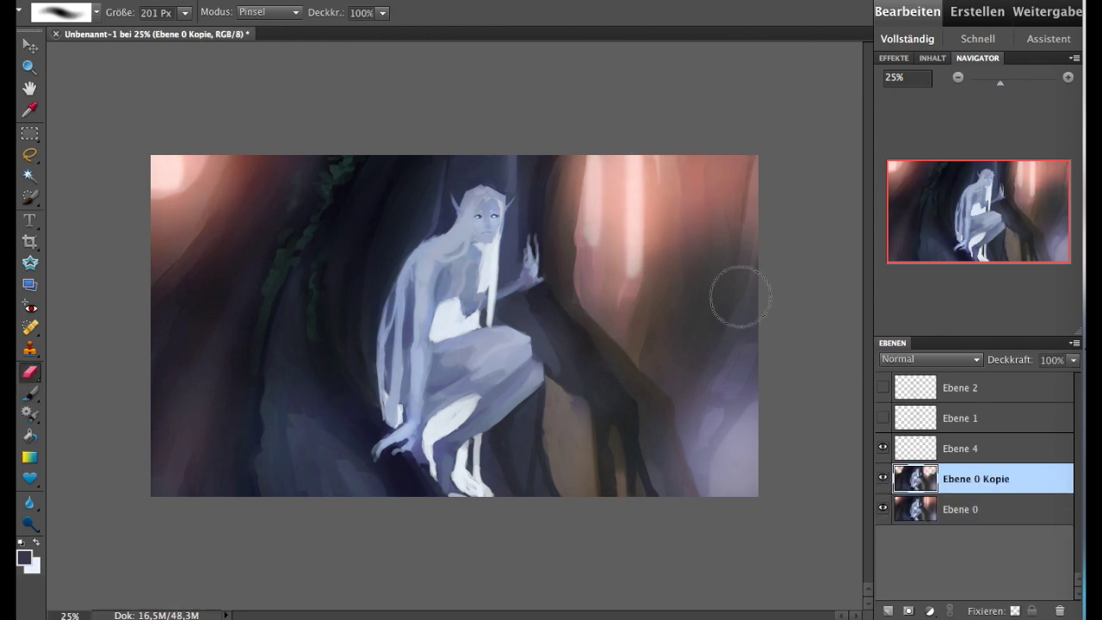
key("Delete")
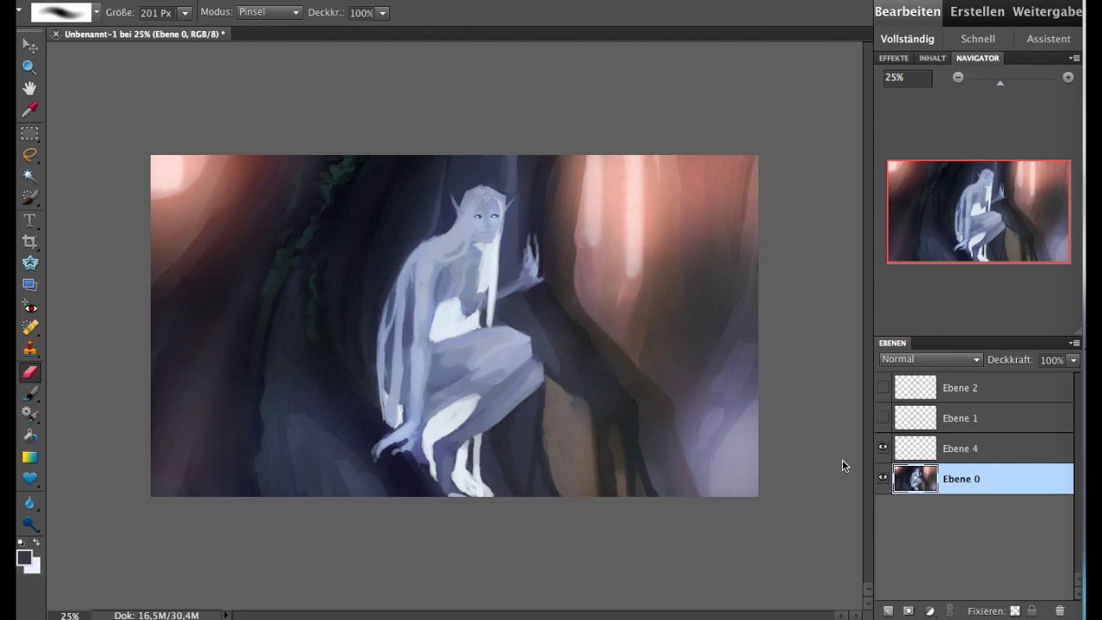
left_click(366, 0)
left_click(636, 50)
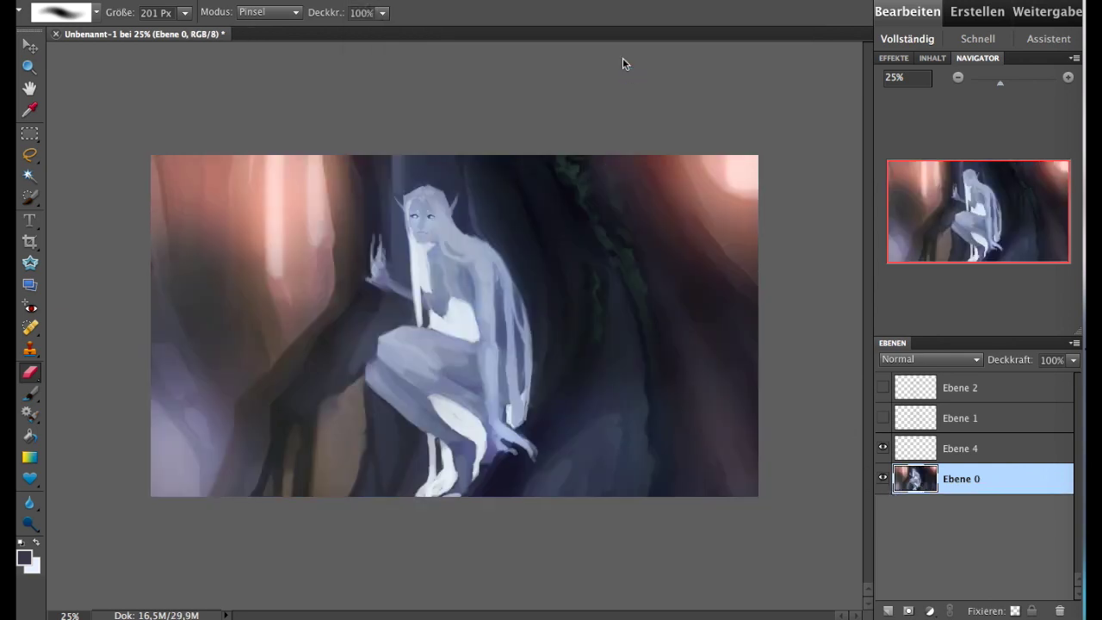
- Paint a salmon-pink tint over the elf's body, torso, legs and head on a new Farbe layer
left_click(881, 613)
left_click(930, 359)
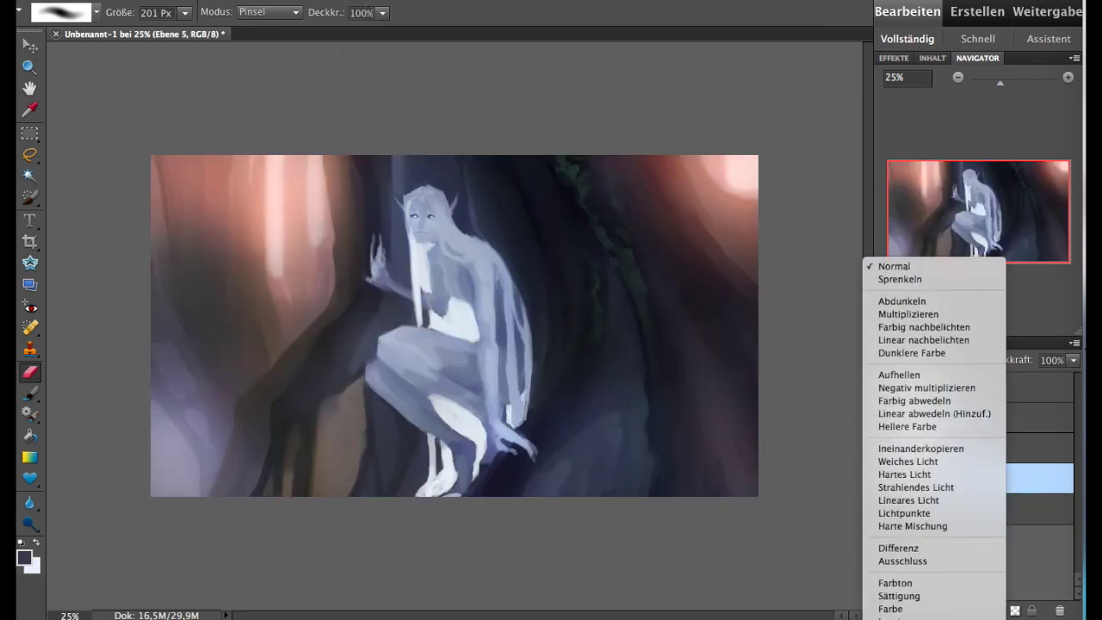
left_click(912, 599)
left_click(24, 557)
left_click(250, 207)
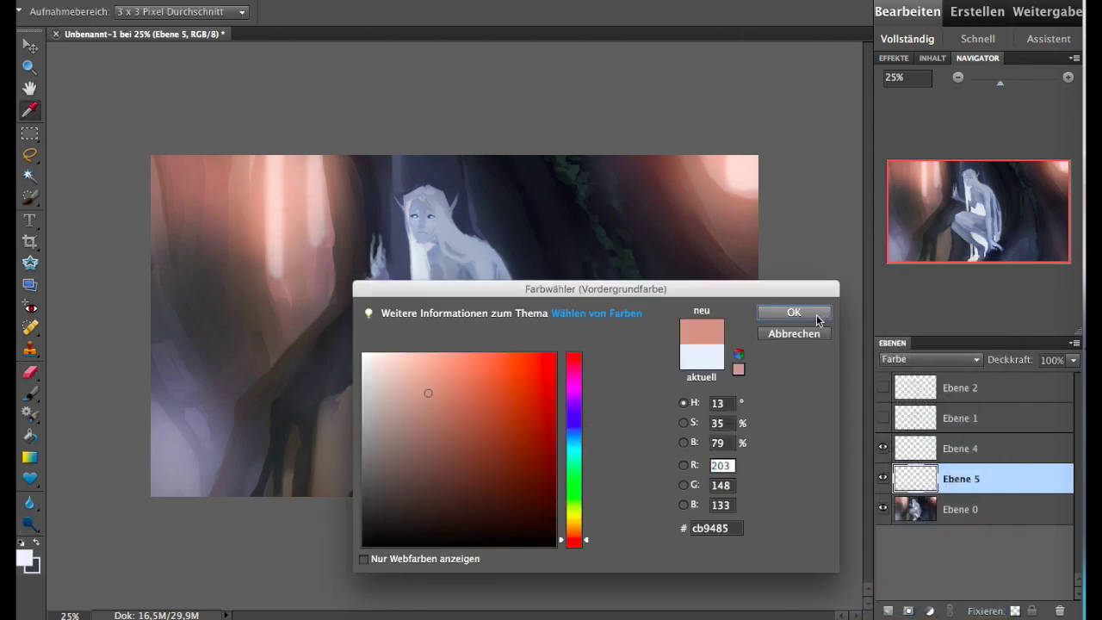
left_click(792, 314)
key("b")
left_click_drag(184, 13, 191, 28)
left_click_drag(448, 258, 501, 441)
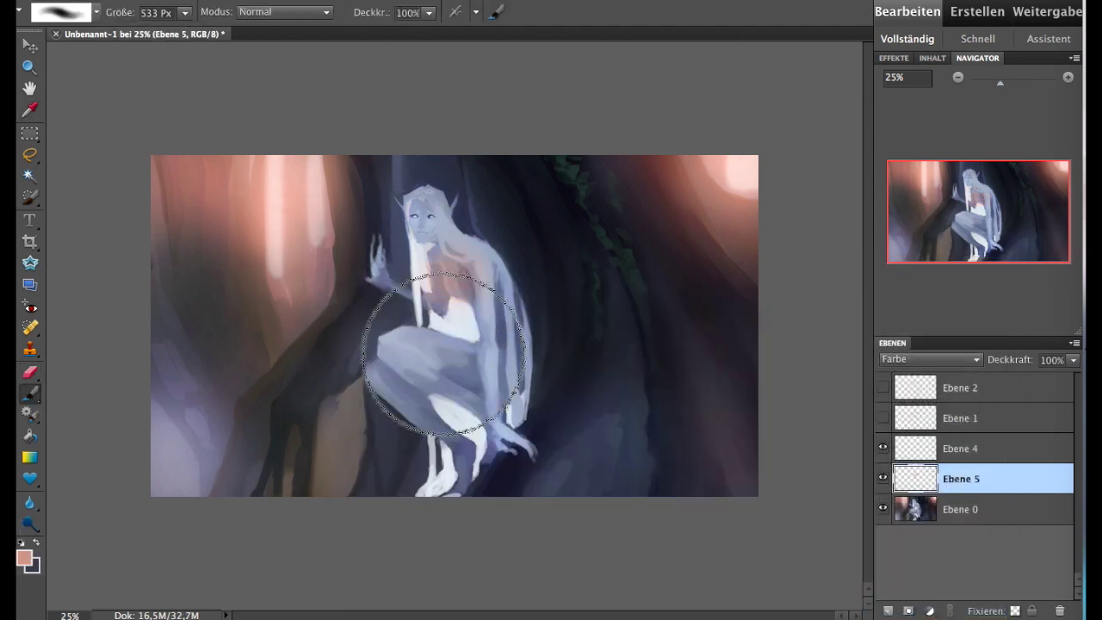
left_click_drag(418, 197, 349, 266)
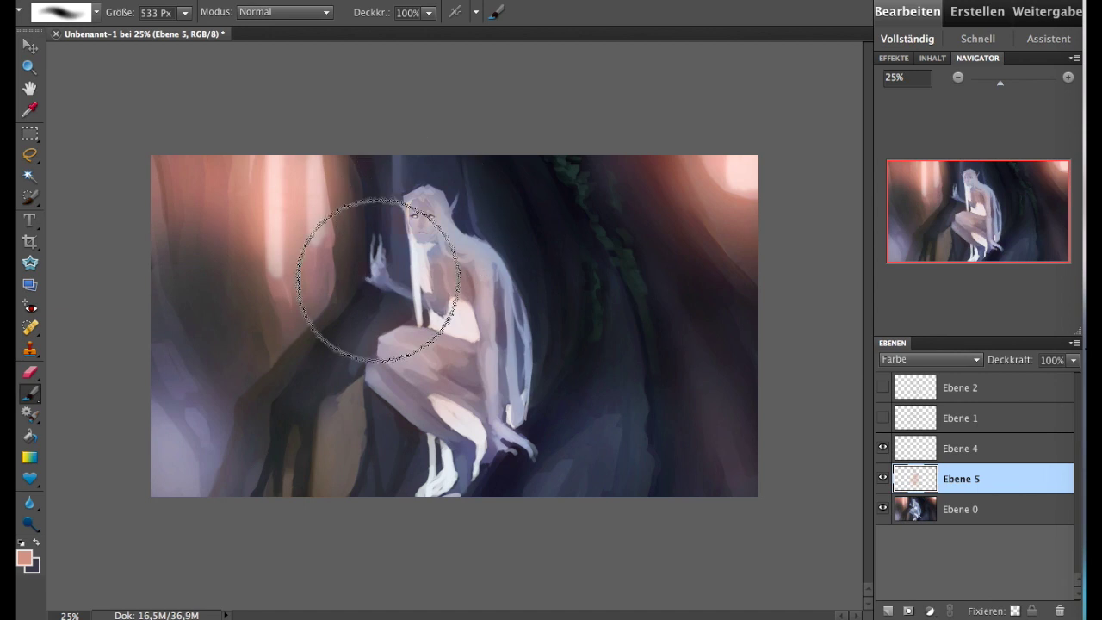
- Touch up the face tint with an 81 px brush, testing Farbton, Farbe and Weiches Licht at 96%
left_click(951, 357)
left_click(942, 344)
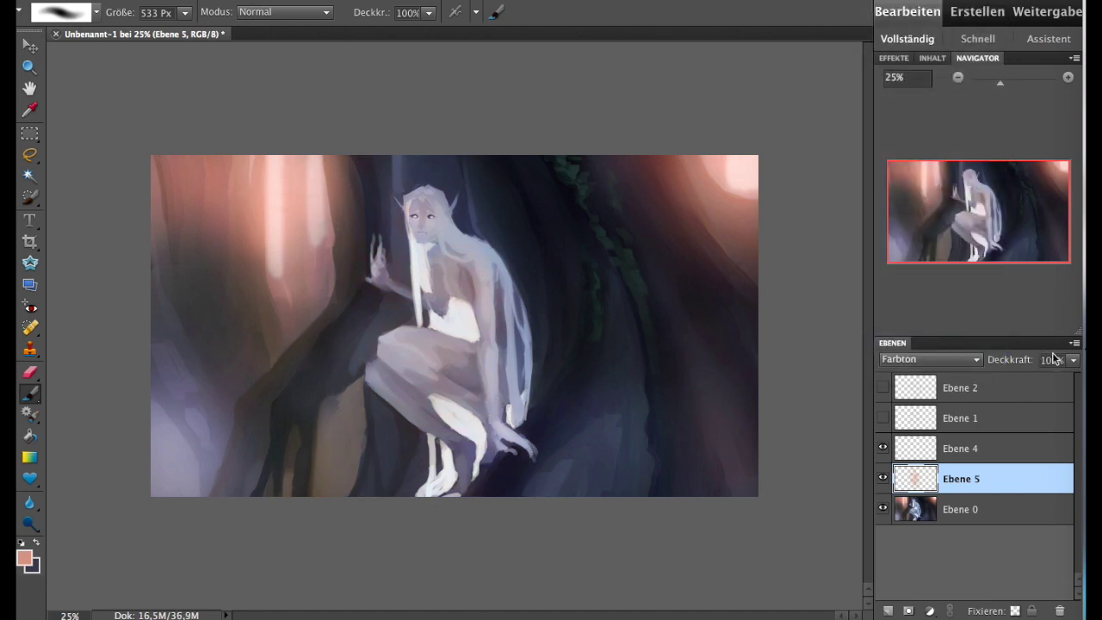
key("bracketleft")
key("bracketleft")
key("bracketleft")
left_click(426, 220)
left_click(930, 359)
left_click(904, 384)
left_click(938, 359)
left_click(929, 211)
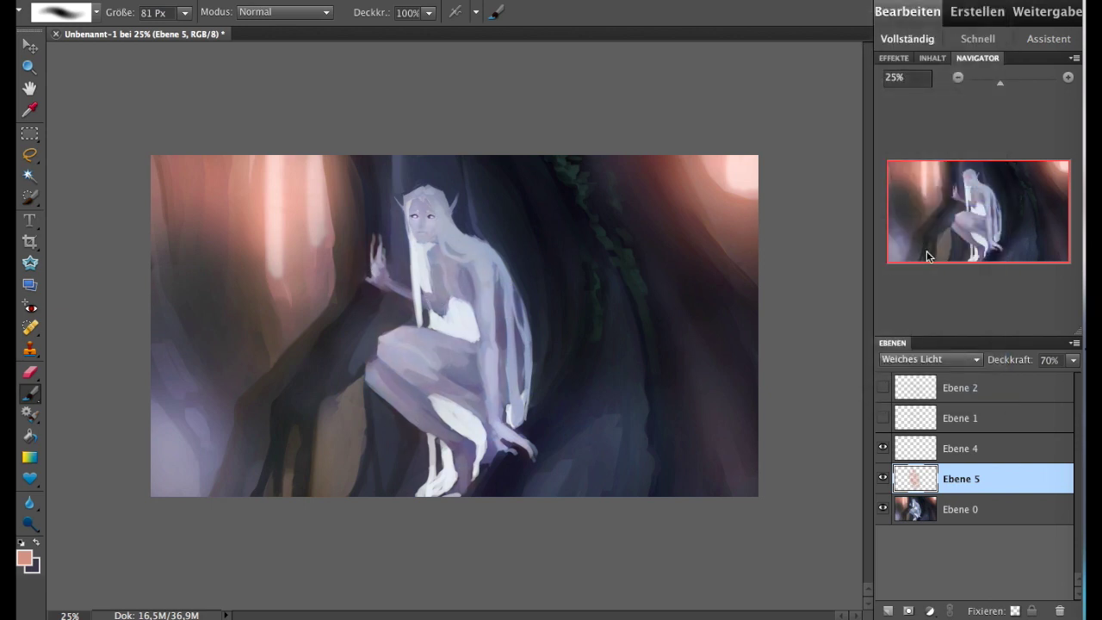
left_click_drag(1066, 365, 1019, 367)
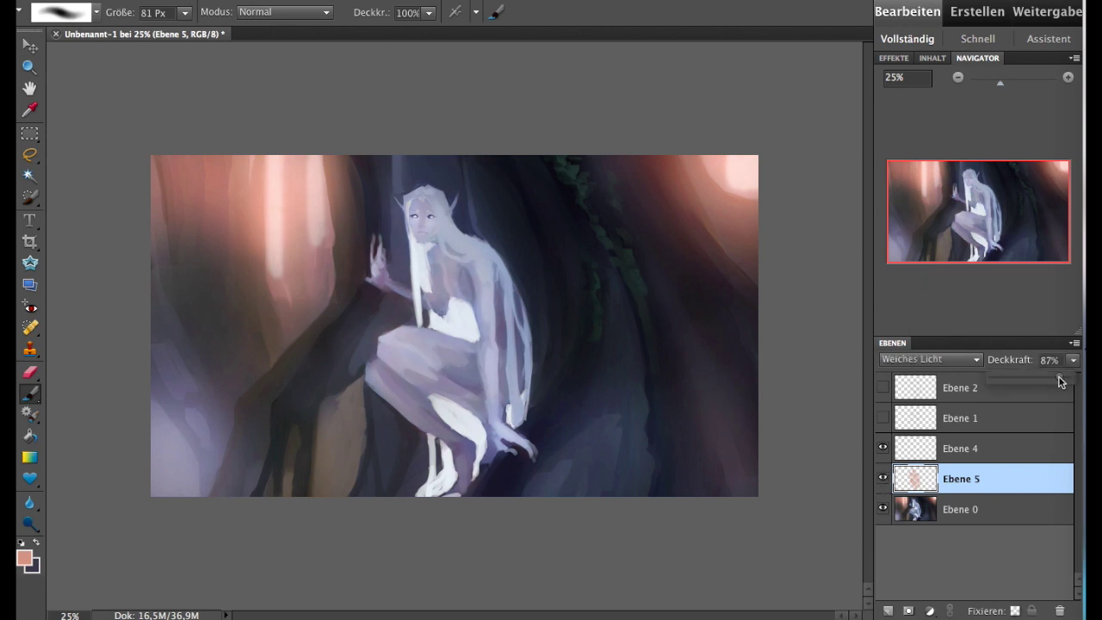
- Set the tint layer to Negativ multiplizieren and paint more tint over legs, torso and head with a 101 px brush
left_click(930, 359)
left_click(955, 247)
left_click(947, 358)
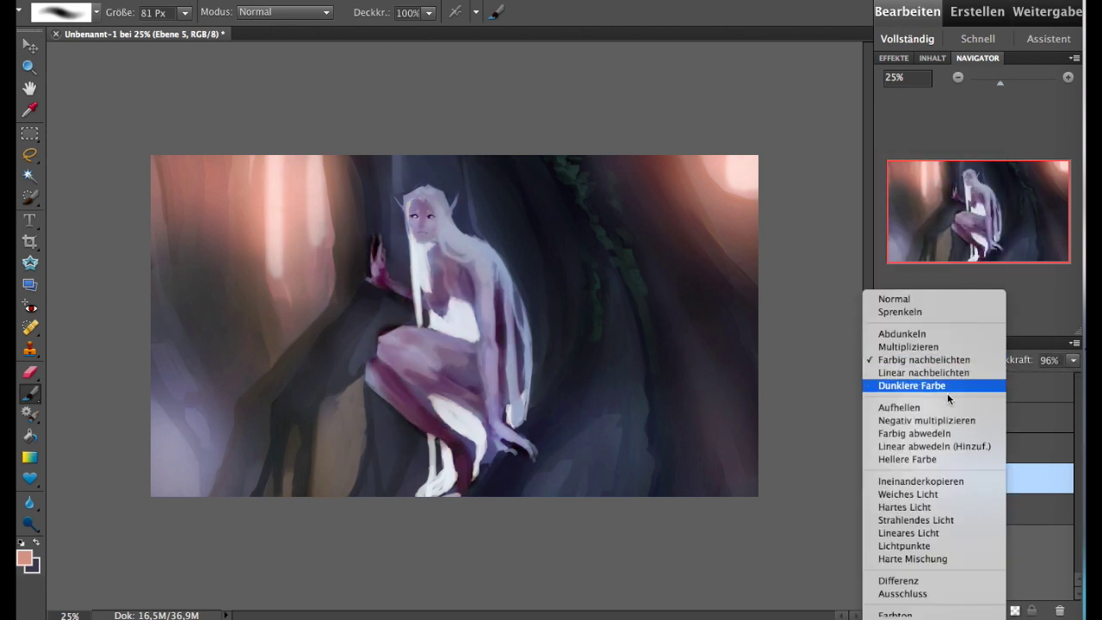
left_click(960, 383)
left_click(962, 359)
left_click(962, 373)
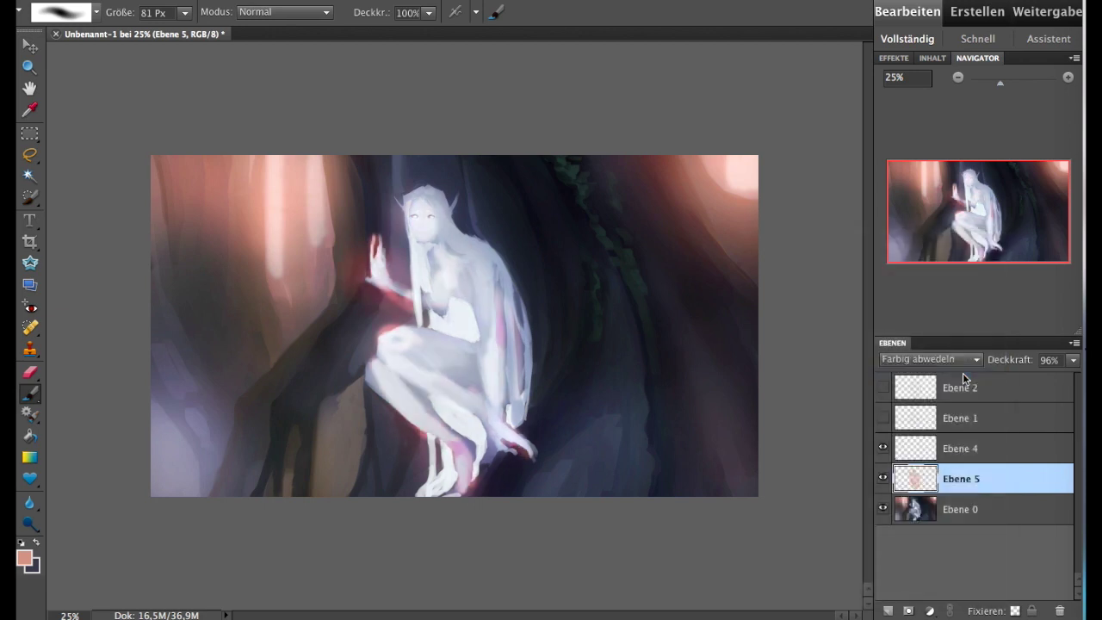
left_click(962, 359)
left_click(962, 346)
left_click_drag(187, 35, 195, 34)
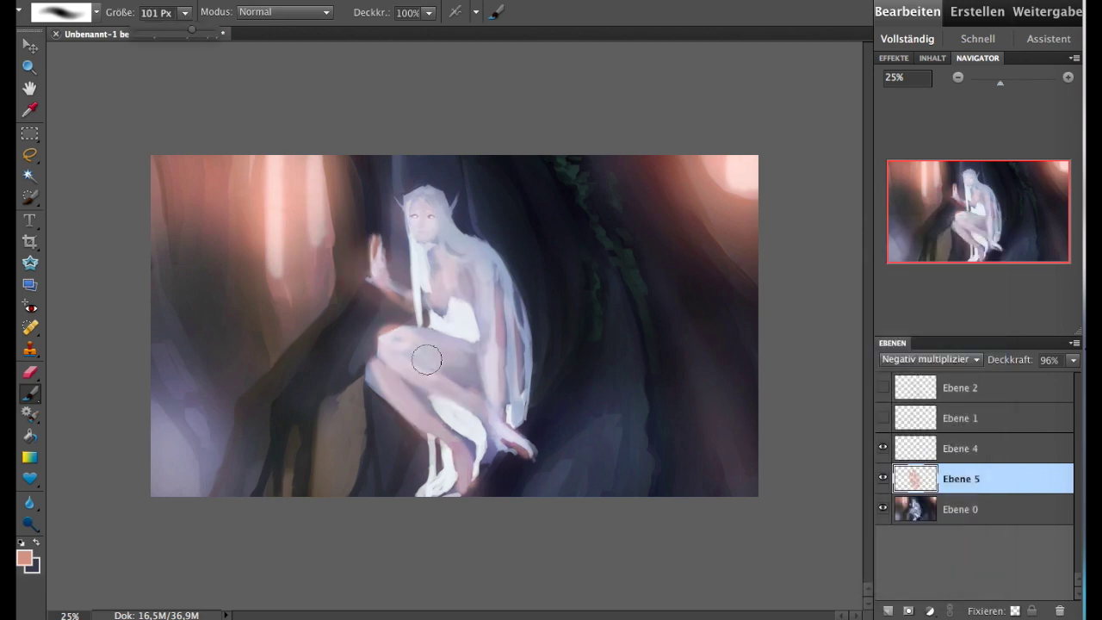
mouse_move(418, 356)
left_mouse_down()
mouse_move(454, 277)
mouse_move(439, 318)
left_mouse_up()
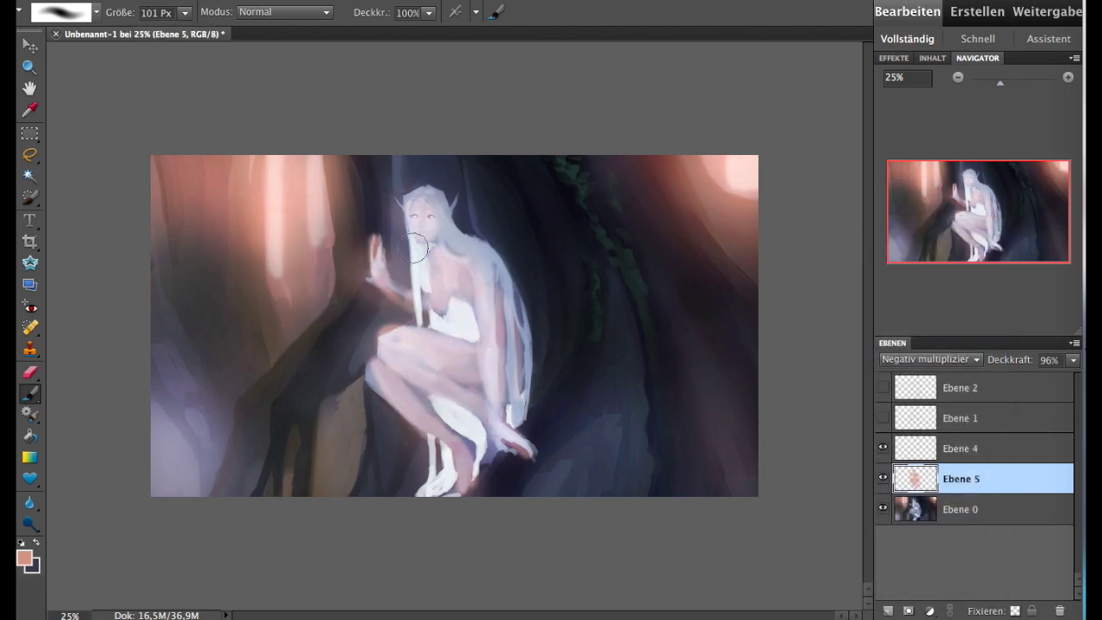
left_click_drag(418, 215, 434, 314)
mouse_move(388, 379)
left_mouse_down()
mouse_move(432, 428)
mouse_move(495, 443)
mouse_move(516, 430)
left_mouse_up()
- Erase the tint from the raised hand and face, then lower the layer to about 50% opacity
key("e")
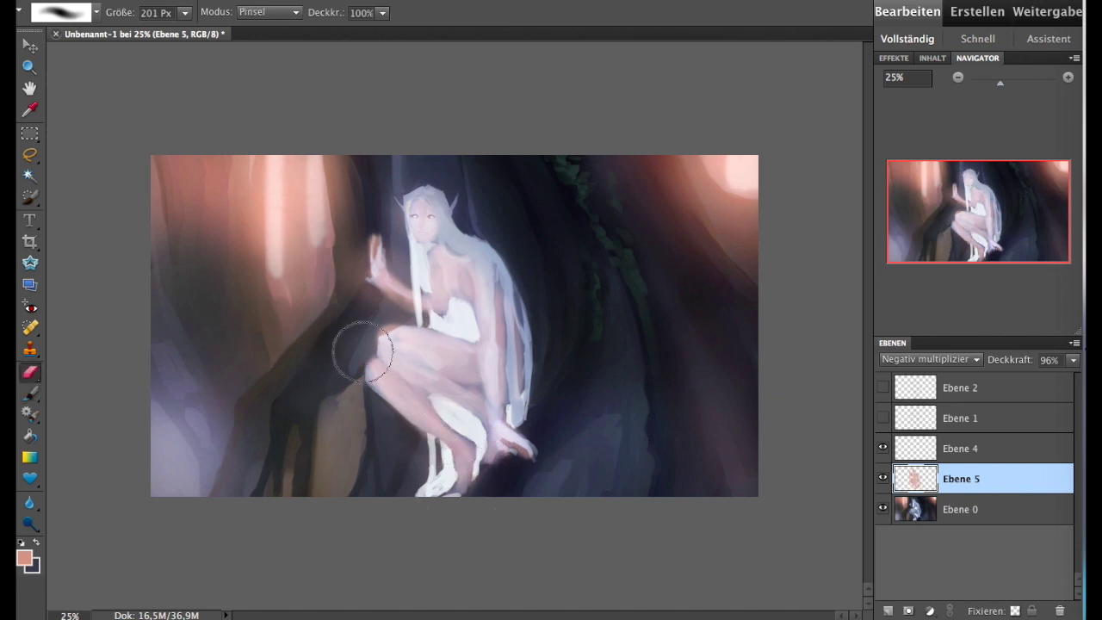
mouse_move(357, 266)
left_mouse_down()
mouse_move(399, 237)
mouse_move(431, 236)
left_mouse_up()
mouse_move(426, 189)
left_mouse_down()
mouse_move(425, 241)
mouse_move(450, 295)
mouse_move(468, 312)
mouse_move(510, 306)
mouse_move(508, 405)
mouse_move(376, 301)
mouse_move(418, 315)
left_mouse_up()
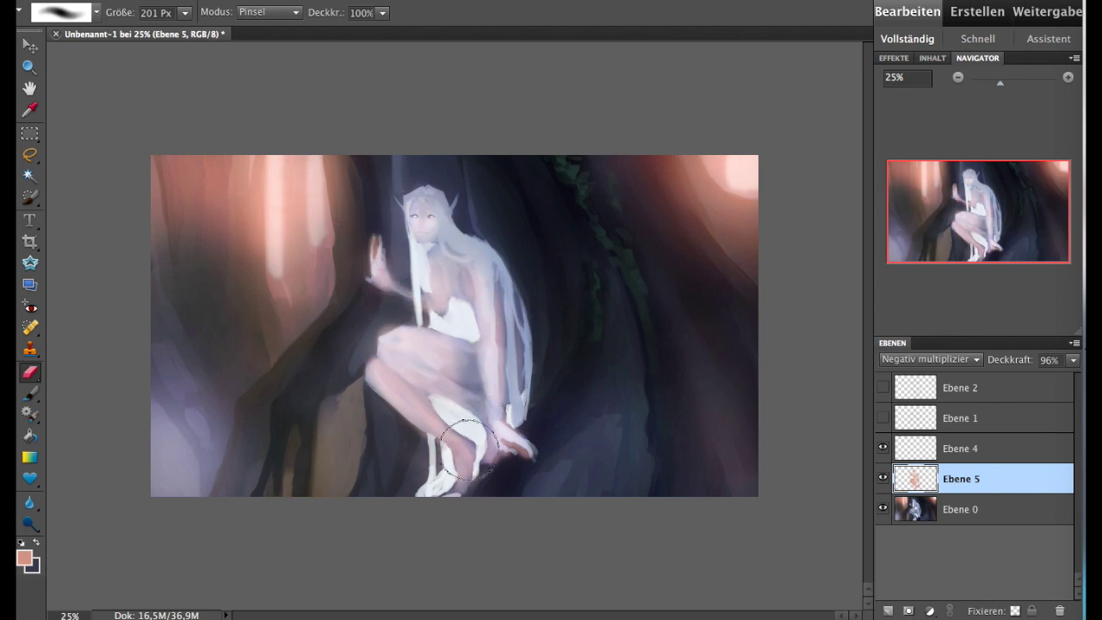
left_click_drag(1072, 359, 1028, 379)
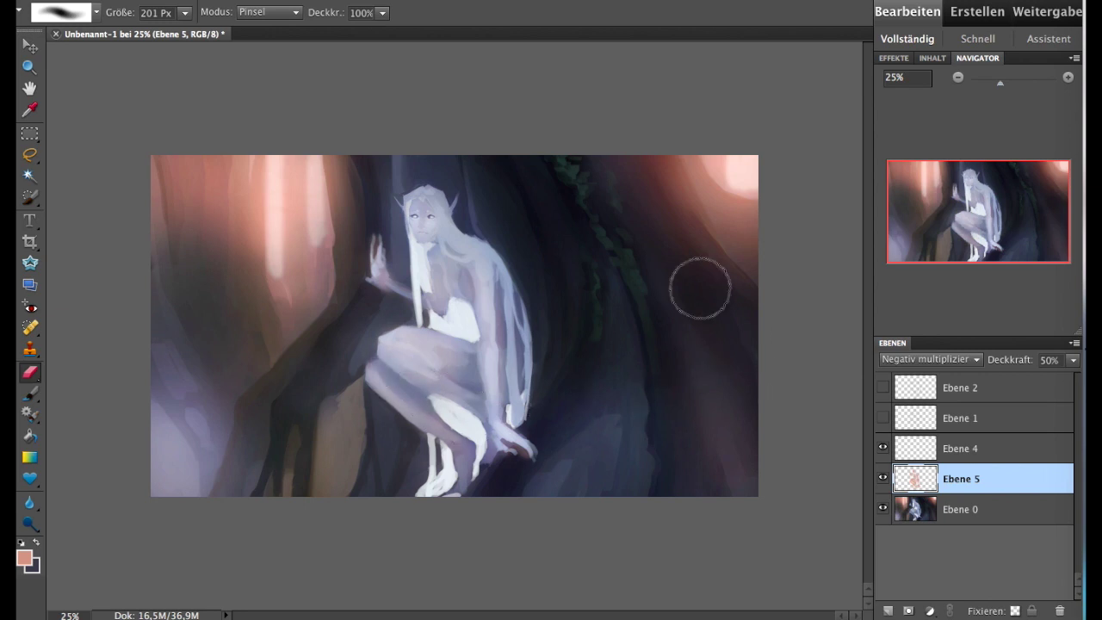
- Duplicate the skin-tint layer and set the copy to Farbton at 84% opacity
left_click(492, 10)
key("Return")
left_click(929, 359)
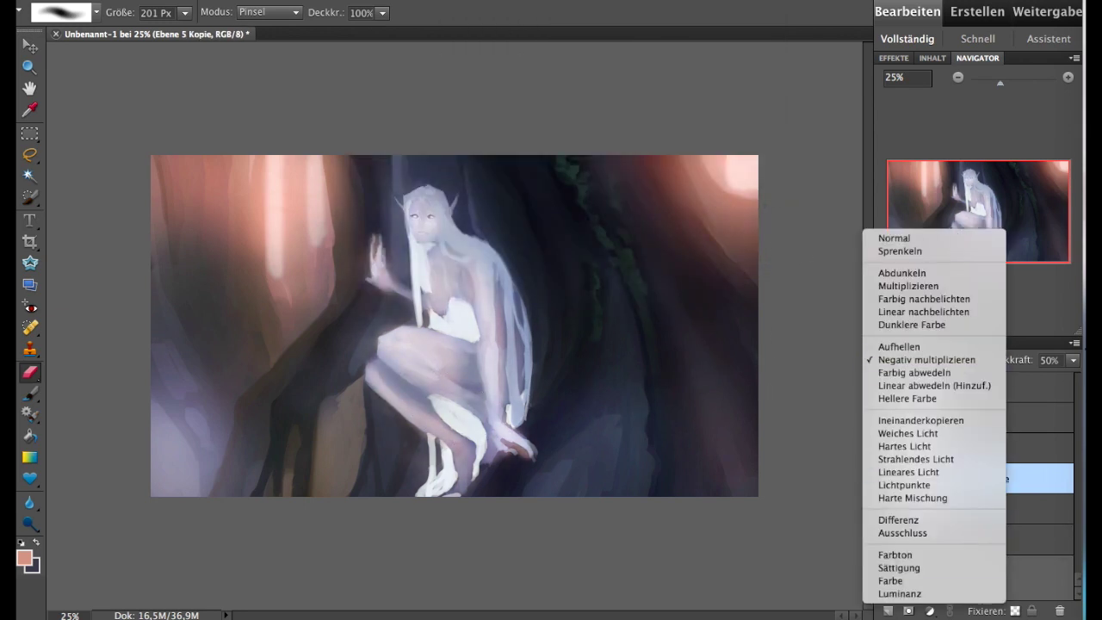
left_click(903, 580)
left_click(1074, 360)
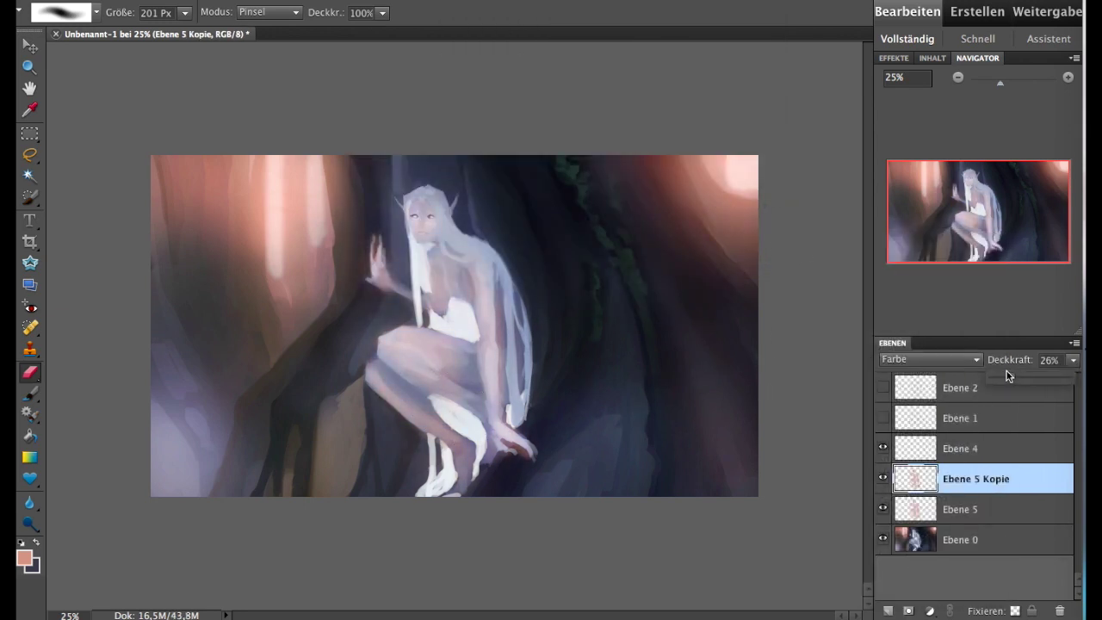
left_click(946, 359)
left_click(957, 332)
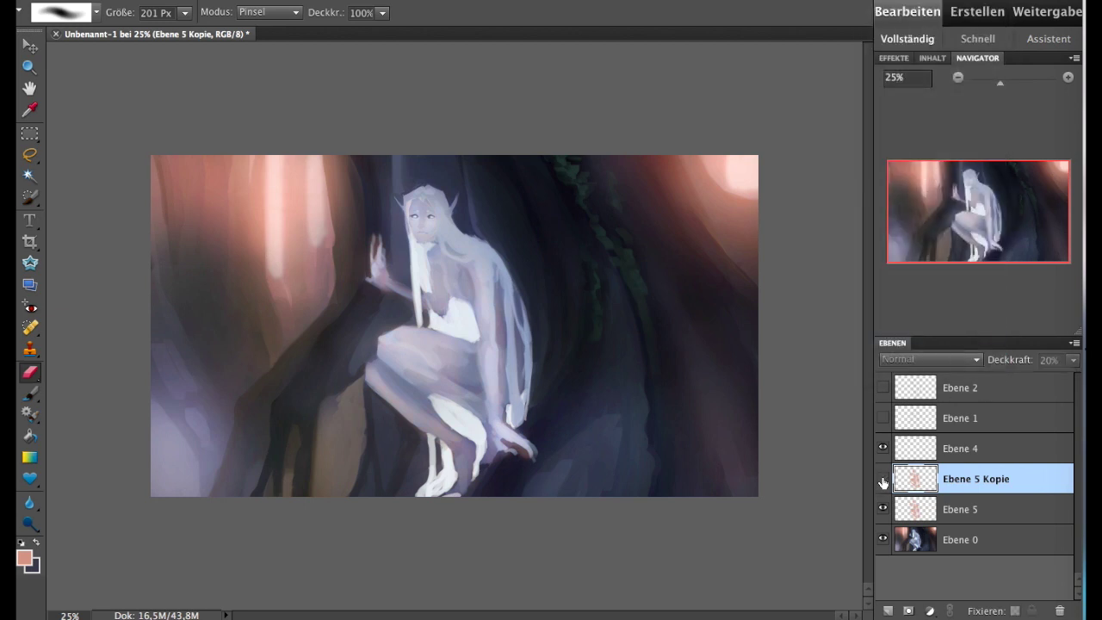
left_click(1073, 360)
left_click_drag(1006, 376, 1068, 376)
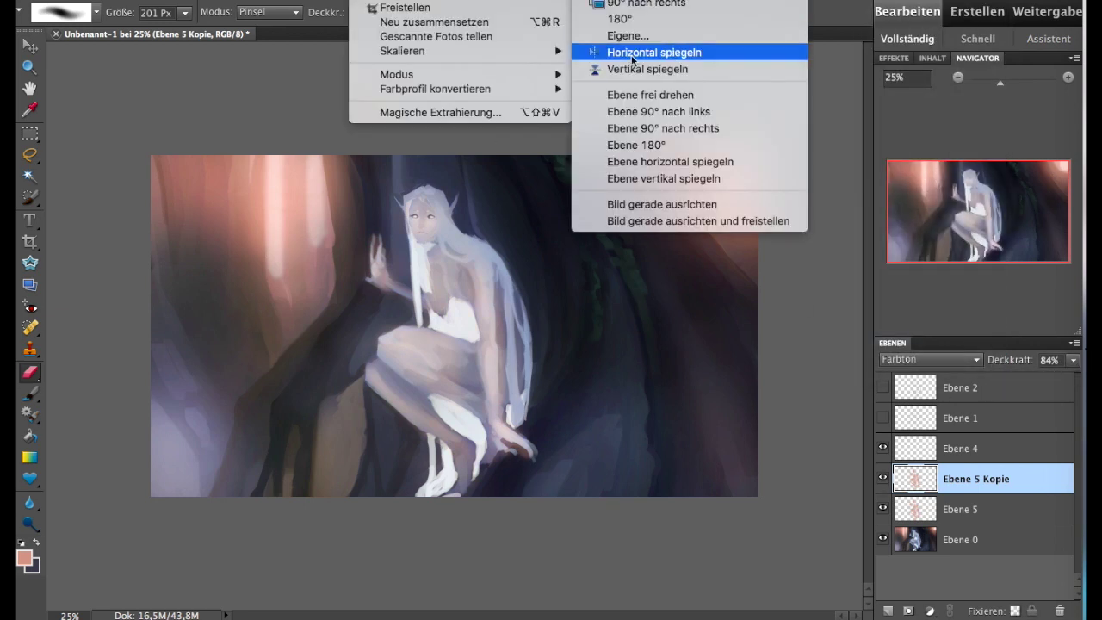
- Flip the image horizontally and set the tint copy to Strahlendes Licht at 9% opacity
left_click(646, 47)
left_click(947, 359)
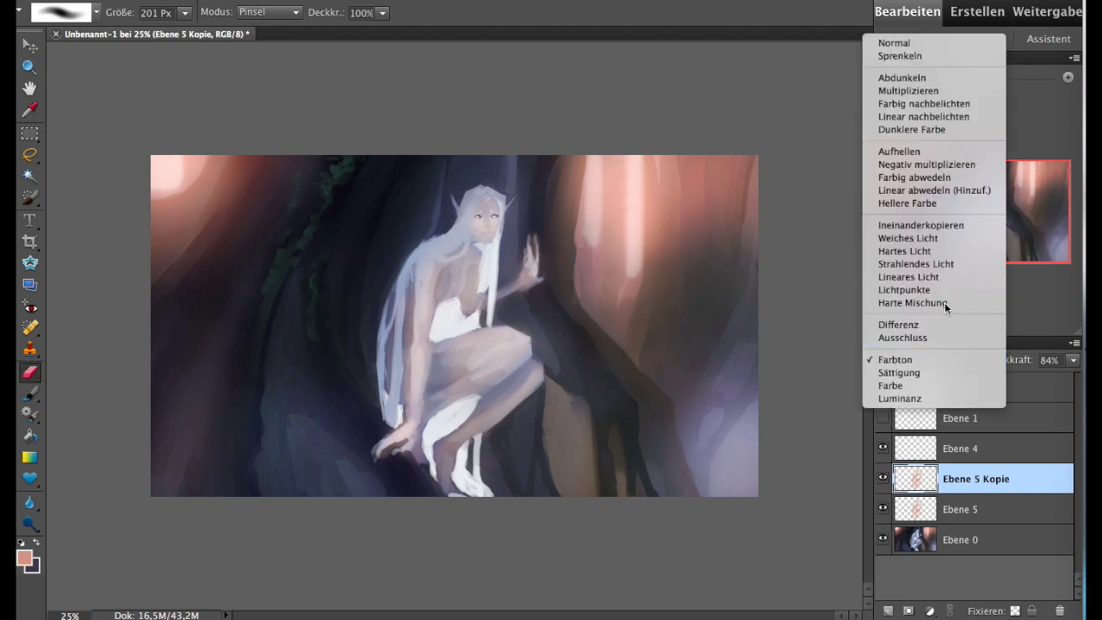
left_click(943, 253)
left_click(947, 359)
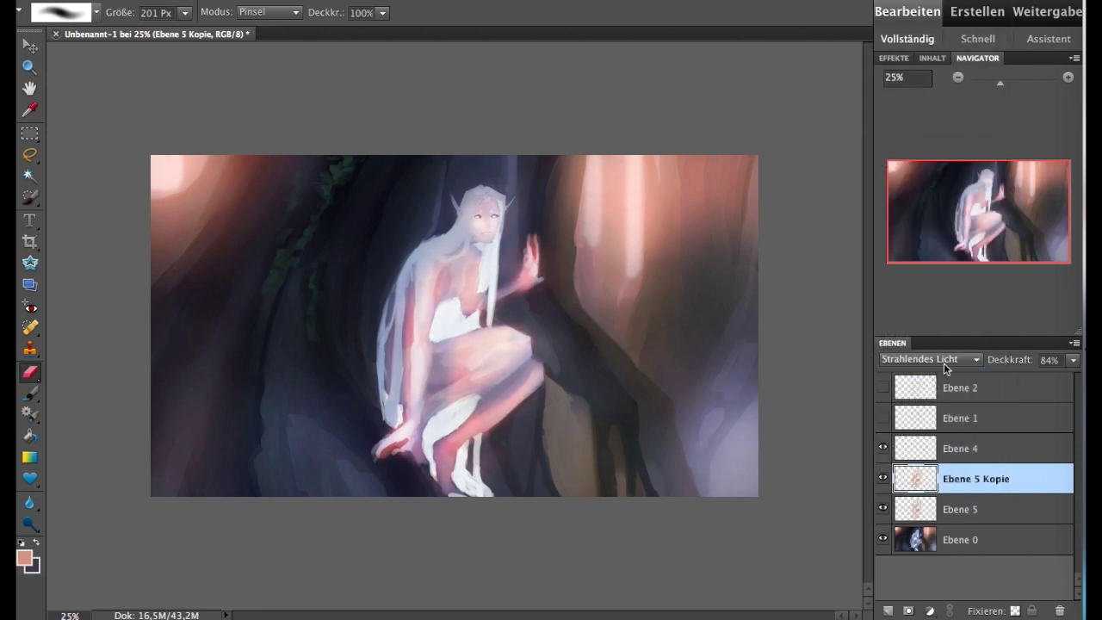
left_click(1073, 359)
left_click_drag(1009, 376, 997, 374)
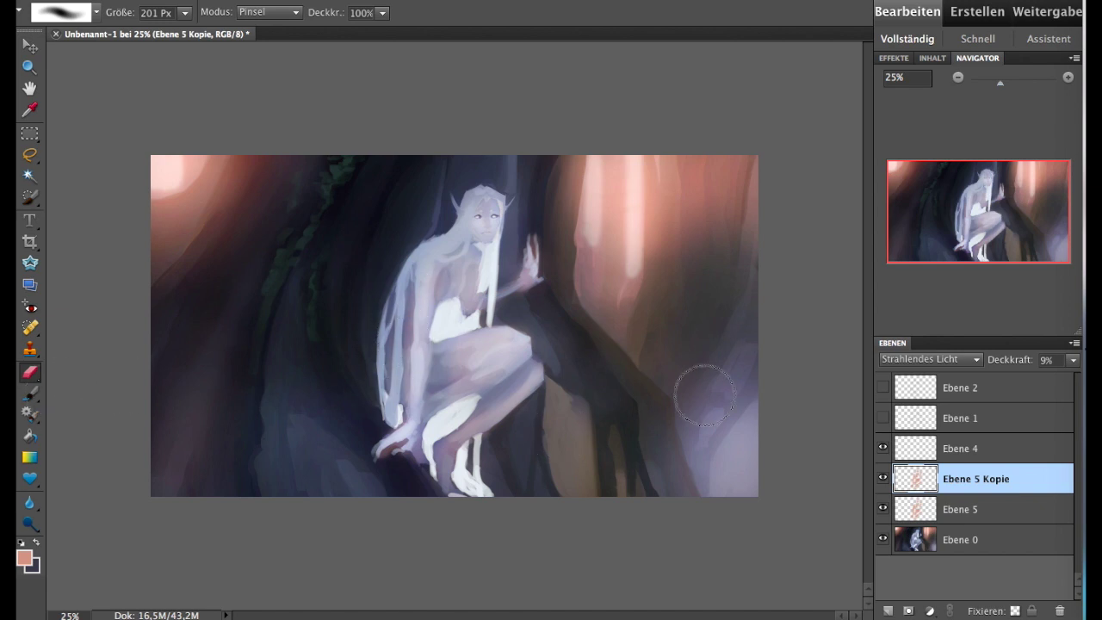
- Lower Ebene 5 to 28% opacity after comparing, then merge the tint layers into Ebene 0
key("alt+bracketleft")
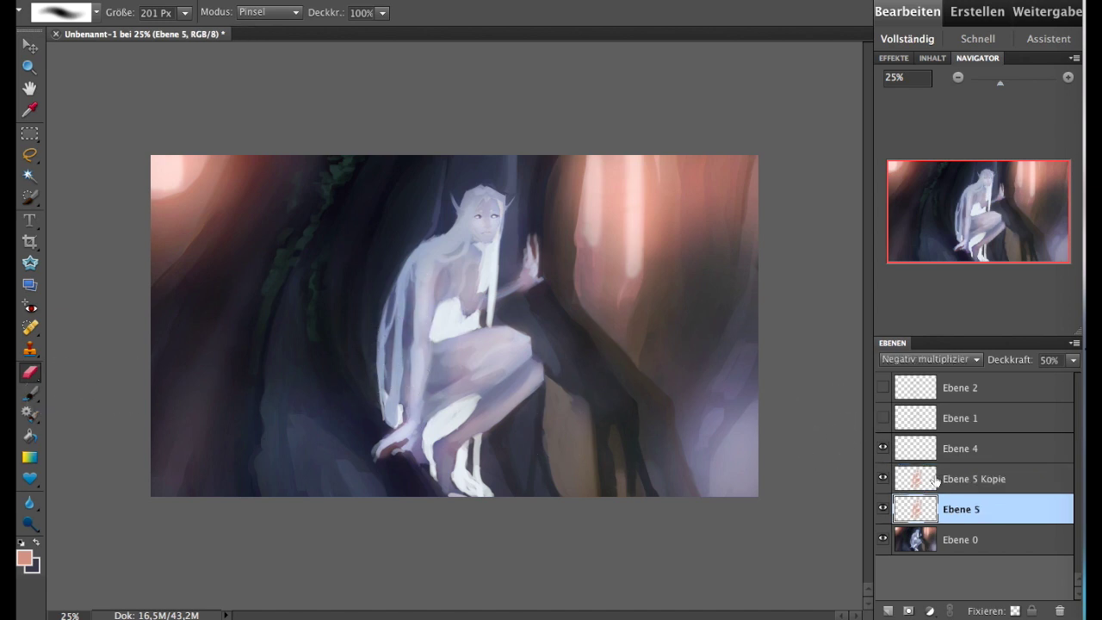
left_click(882, 507)
left_click(884, 510)
left_click(1072, 359)
left_click_drag(1030, 376, 1010, 376)
left_click(907, 480)
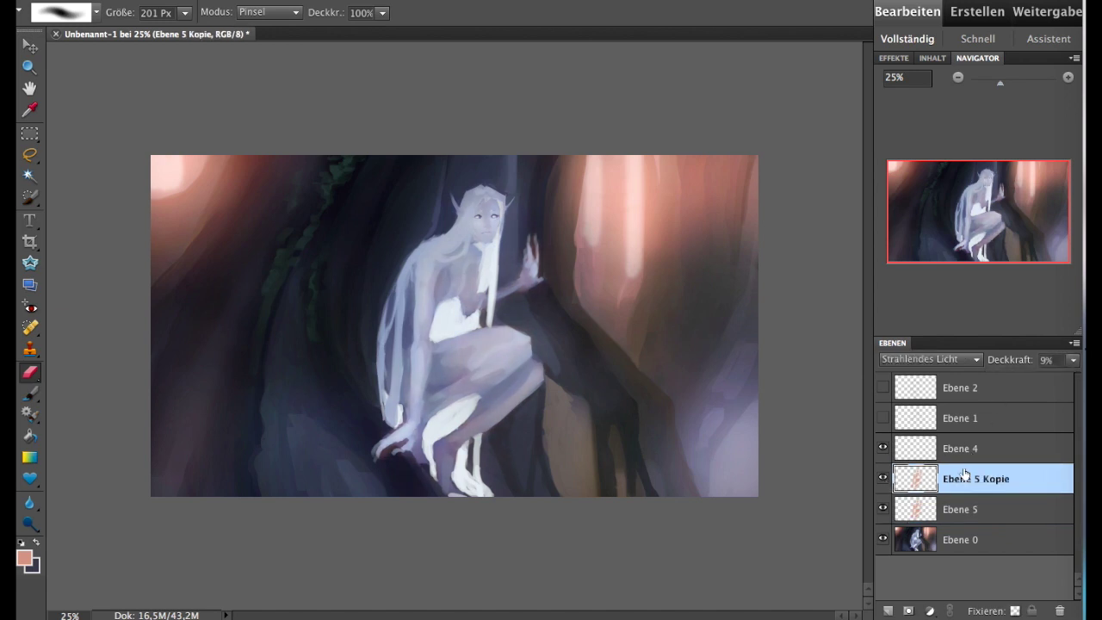
left_click(900, 514)
key("ctrl+e")
key("ctrl+e")
- Paint a warm orange skin tint over the elf's body on a new layer
key("b")
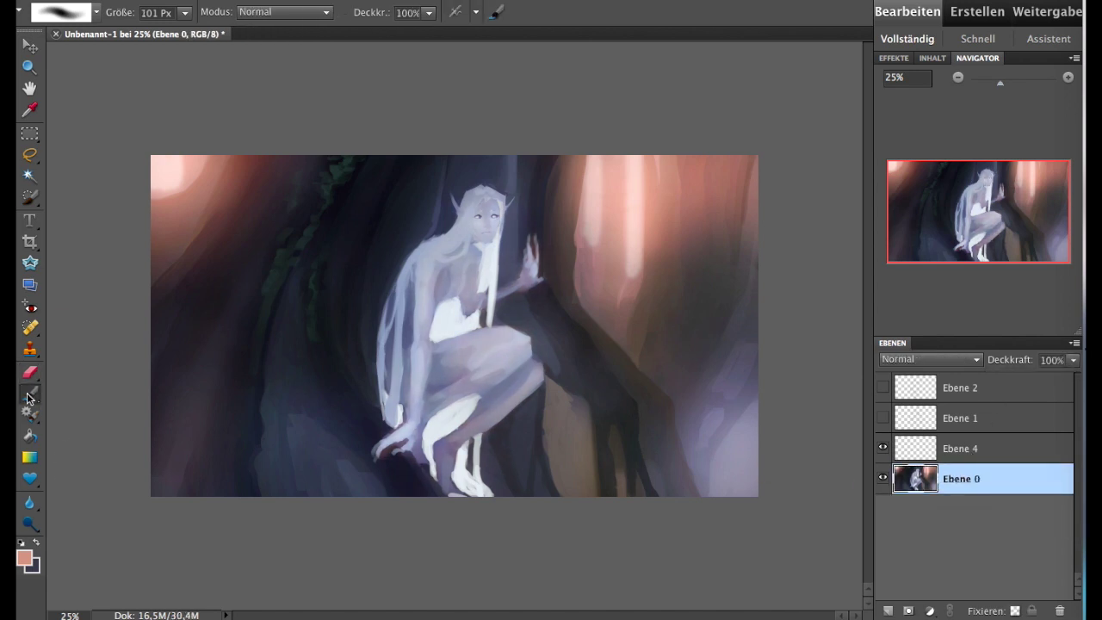
left_click(28, 558)
left_click_drag(583, 547, 583, 532)
left_click(792, 312)
left_click(887, 610)
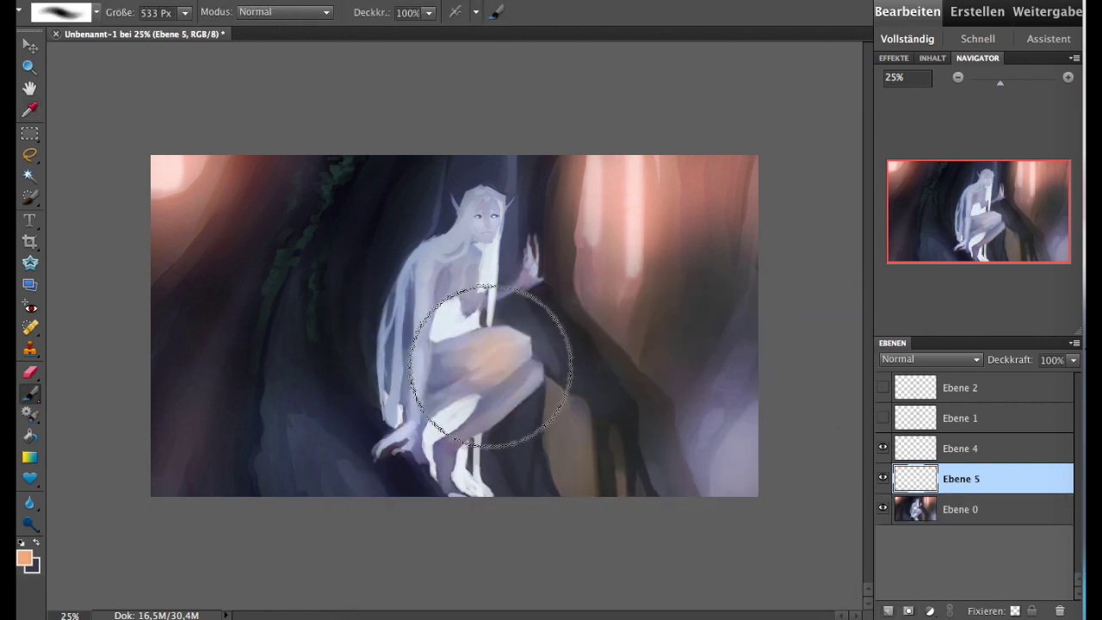
left_click_drag(489, 209, 406, 455)
- Try several blend modes on the orange layer, ending on Linear abwedeln
left_click(929, 359)
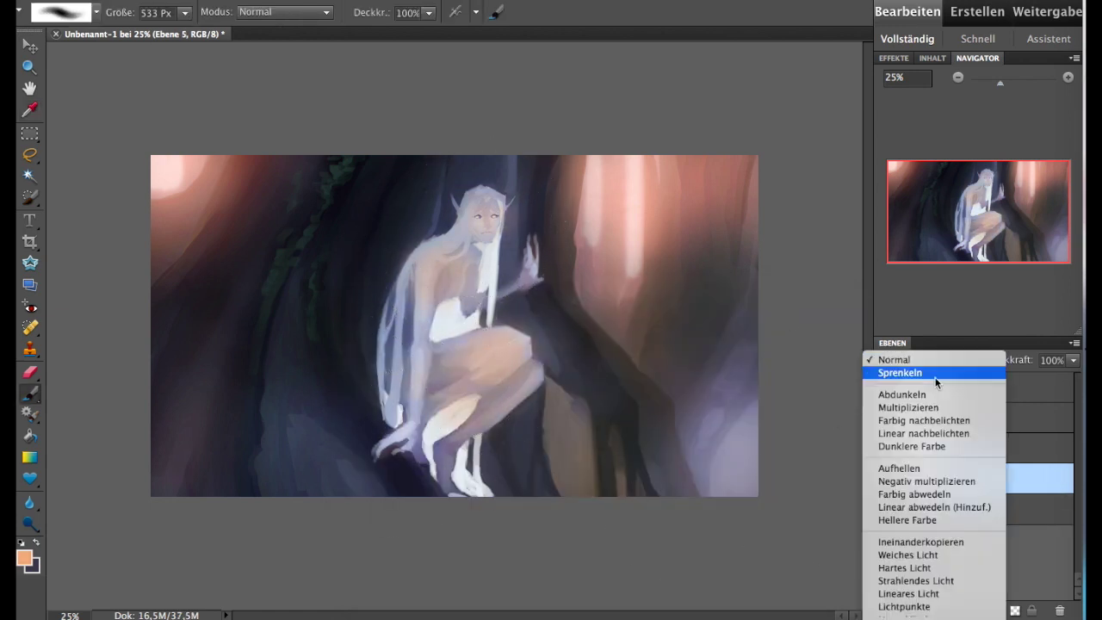
left_click(934, 556)
left_click(929, 358)
left_click(922, 490)
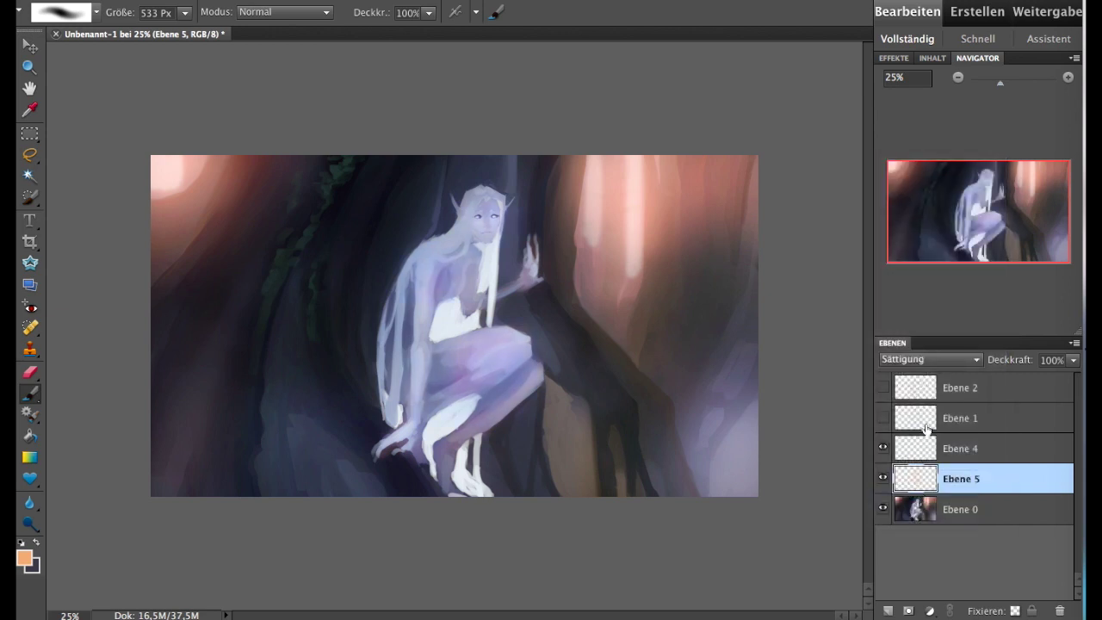
left_click(936, 360)
left_click(931, 356)
left_click(929, 340)
left_click(929, 359)
left_click(914, 179)
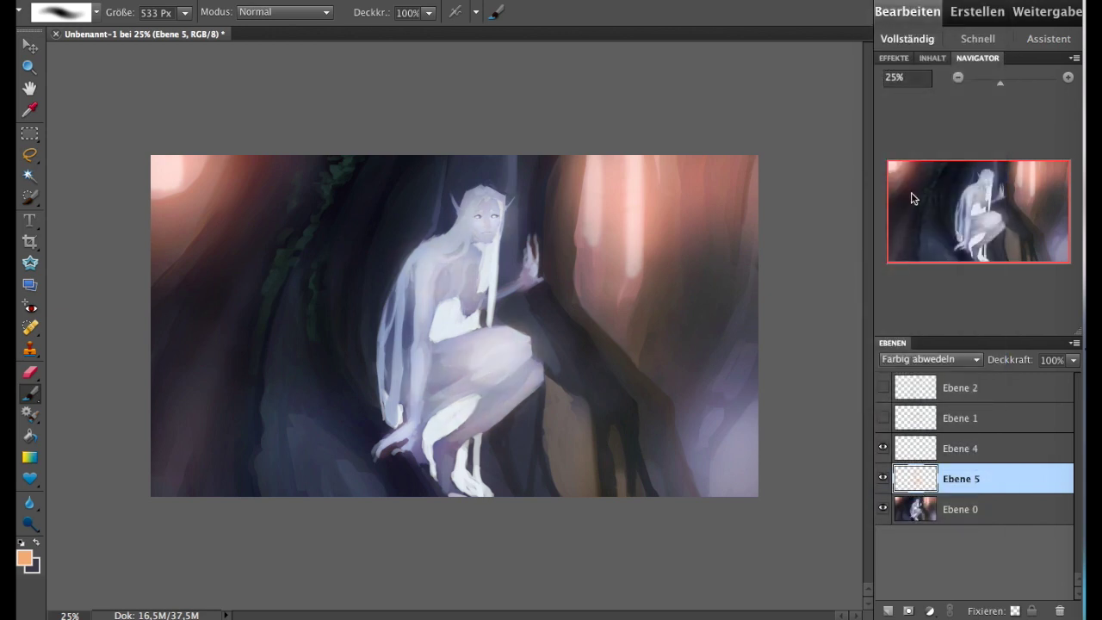
left_click(930, 357)
- Erase orange from face and shoulder, lower opacity to ~55%, then discard the tint layer
key("e")
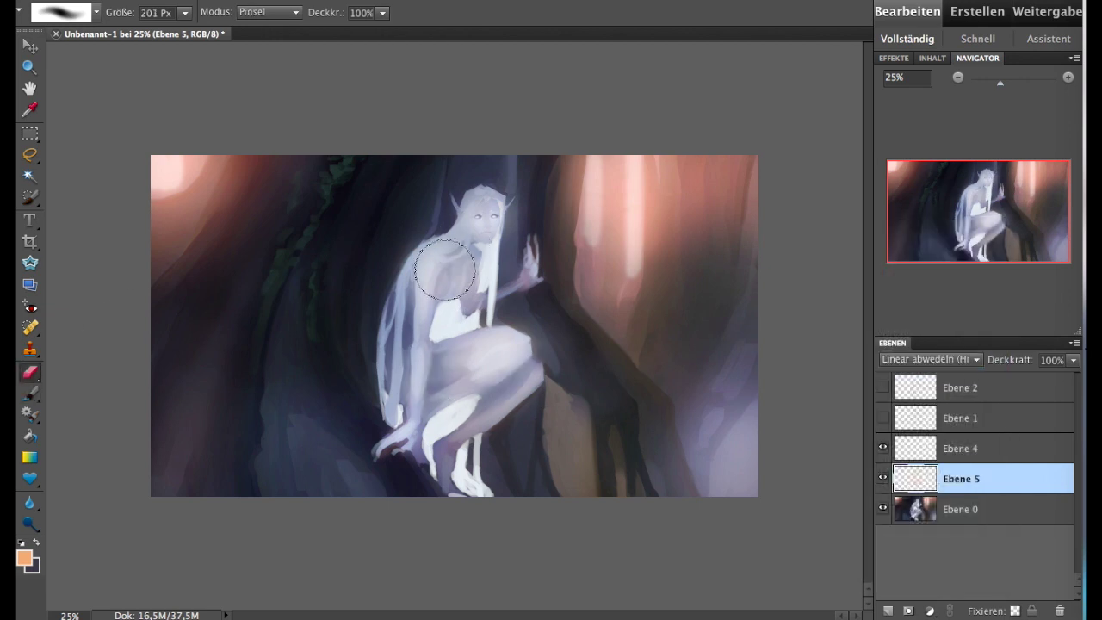
left_click_drag(477, 236, 532, 289)
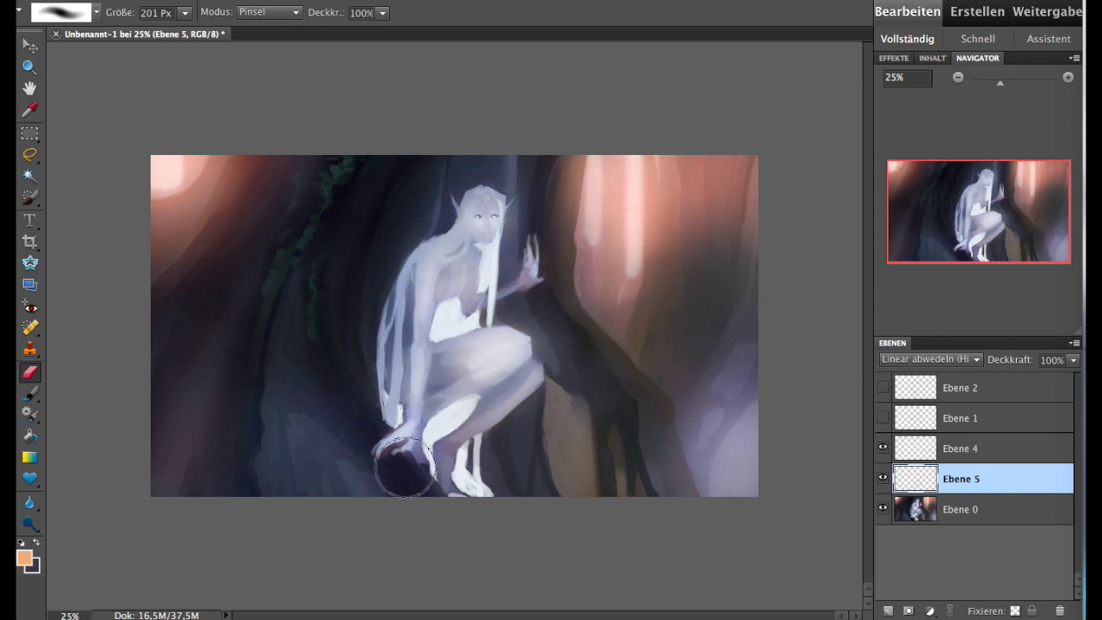
left_click(1073, 359)
left_click_drag(1036, 375, 1033, 375)
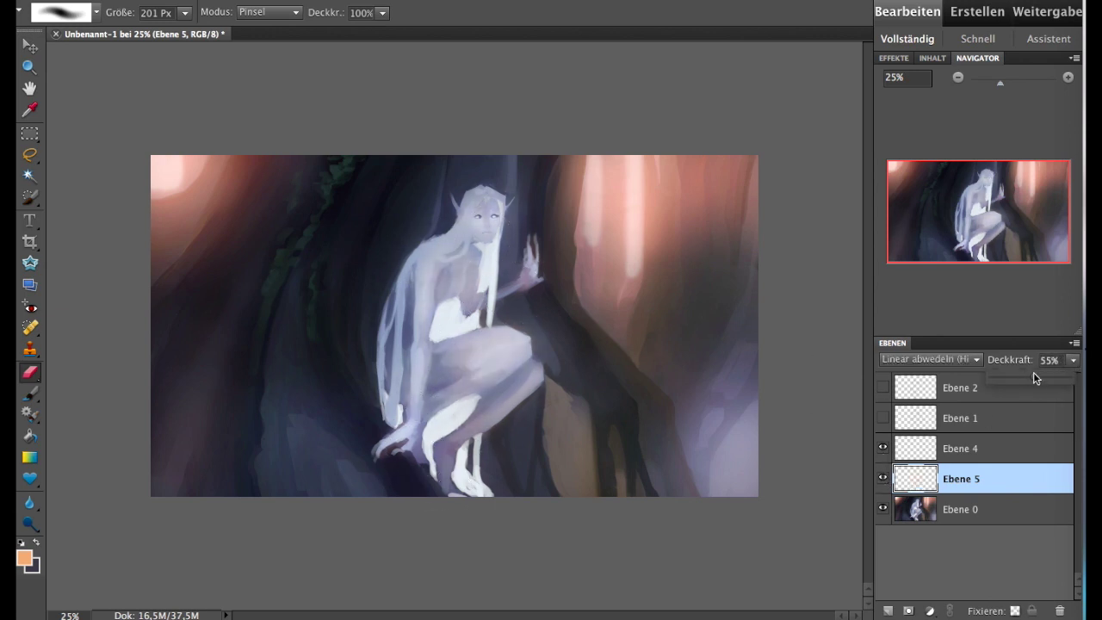
key("ctrl+e")
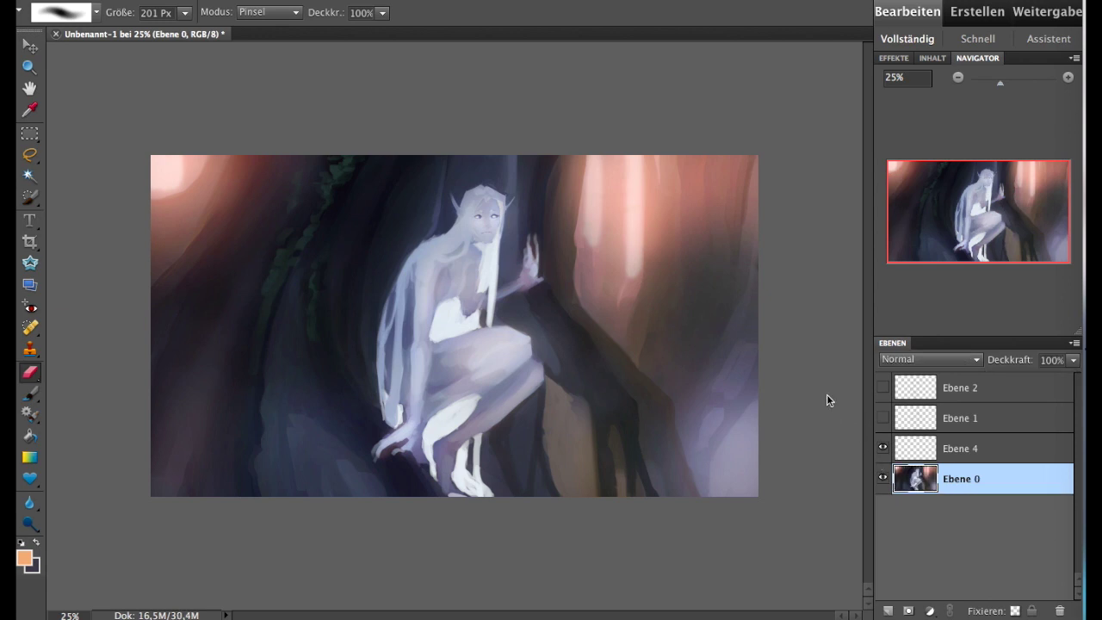
- Flip the image back horizontally and zoom to 100% on the elf's face
left_click(24, 556)
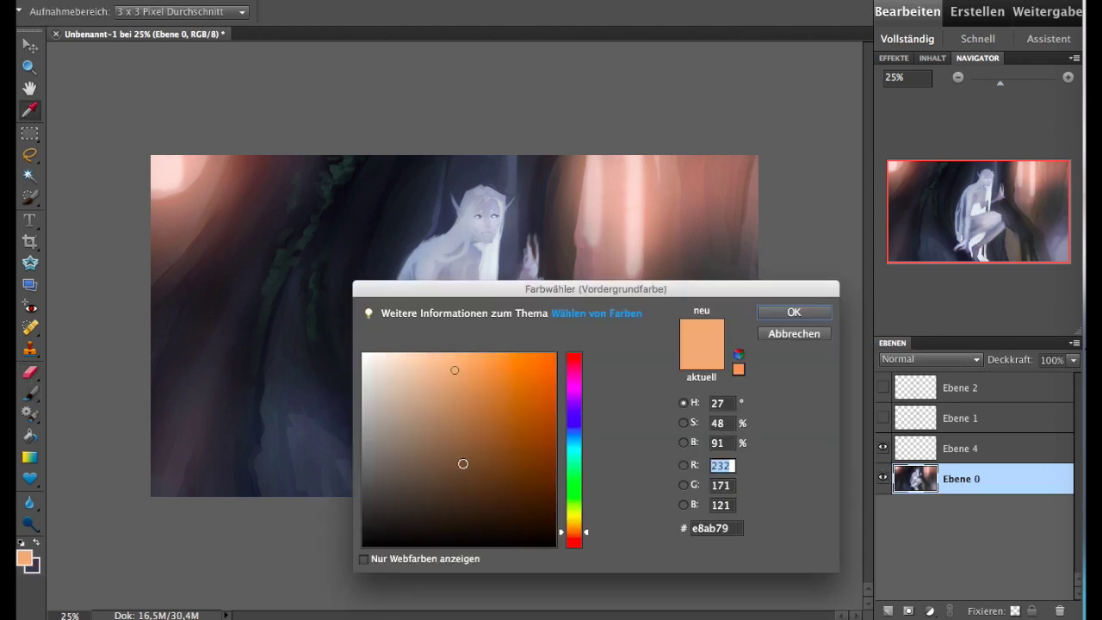
left_click(791, 313)
left_click(639, 60)
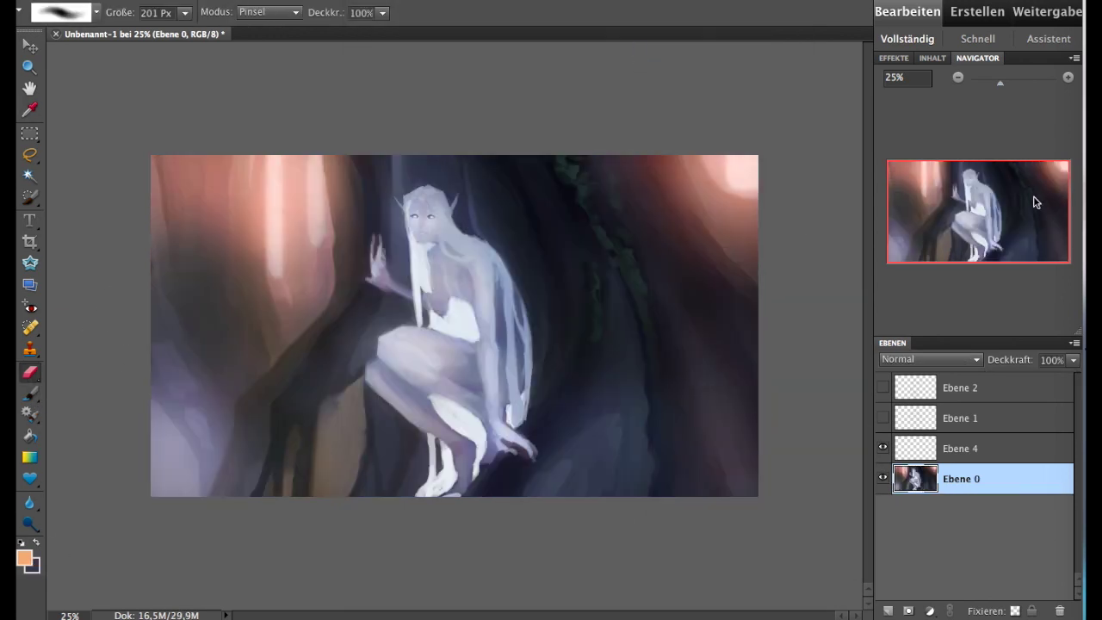
left_click(1067, 77)
left_click(1067, 77)
left_click(1067, 77)
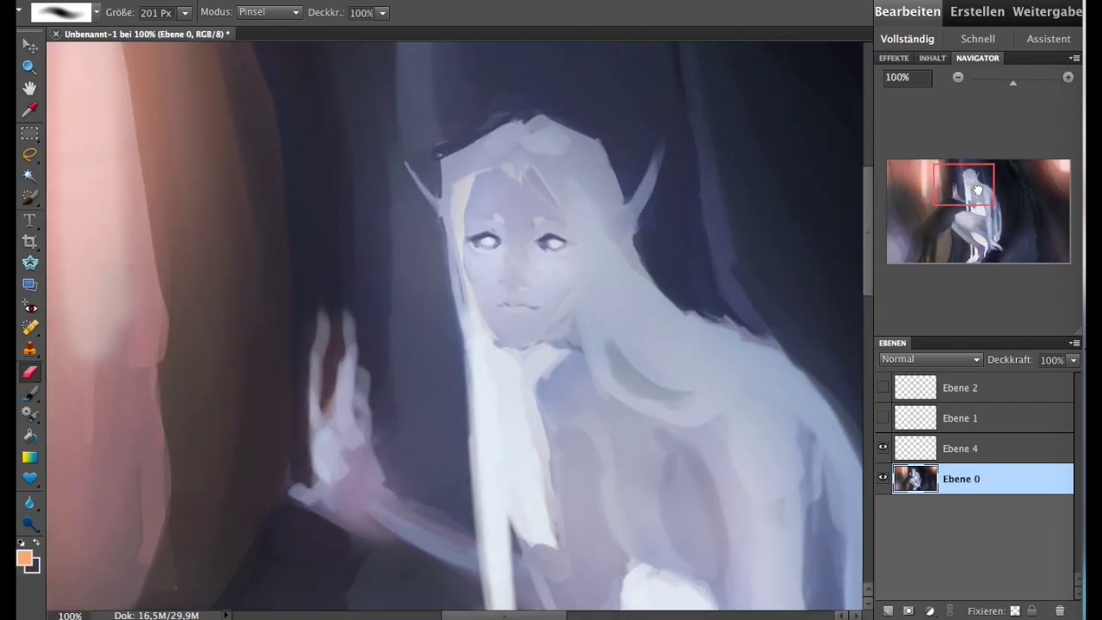
left_click_drag(994, 220, 970, 191)
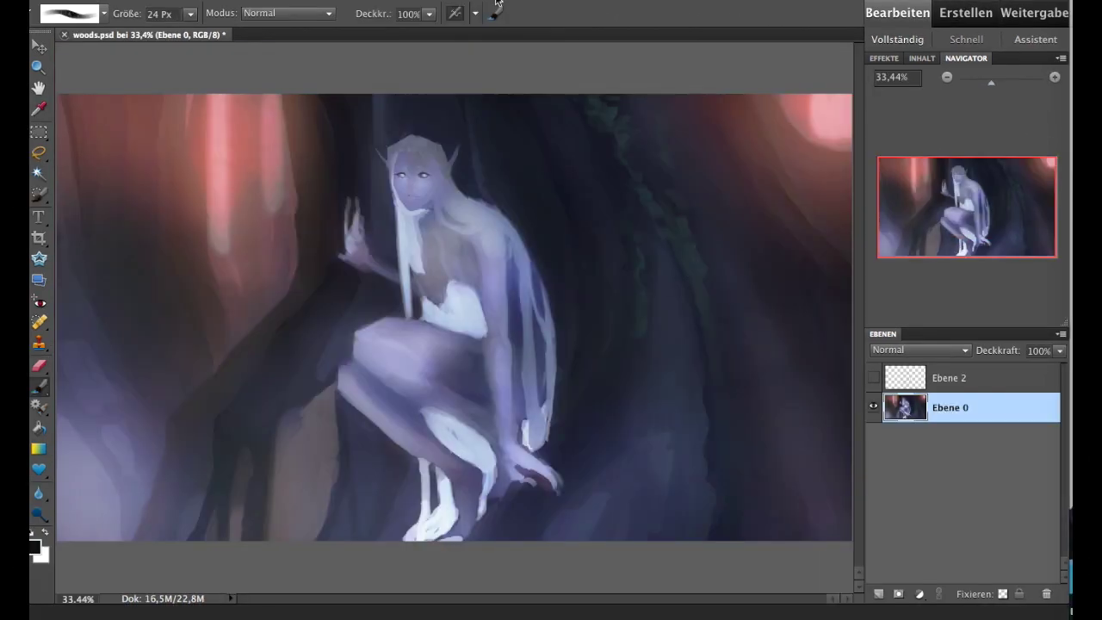
- Add a new detail layer, choose a 9 px brush, and zoom to 200% on the face
left_click(878, 593)
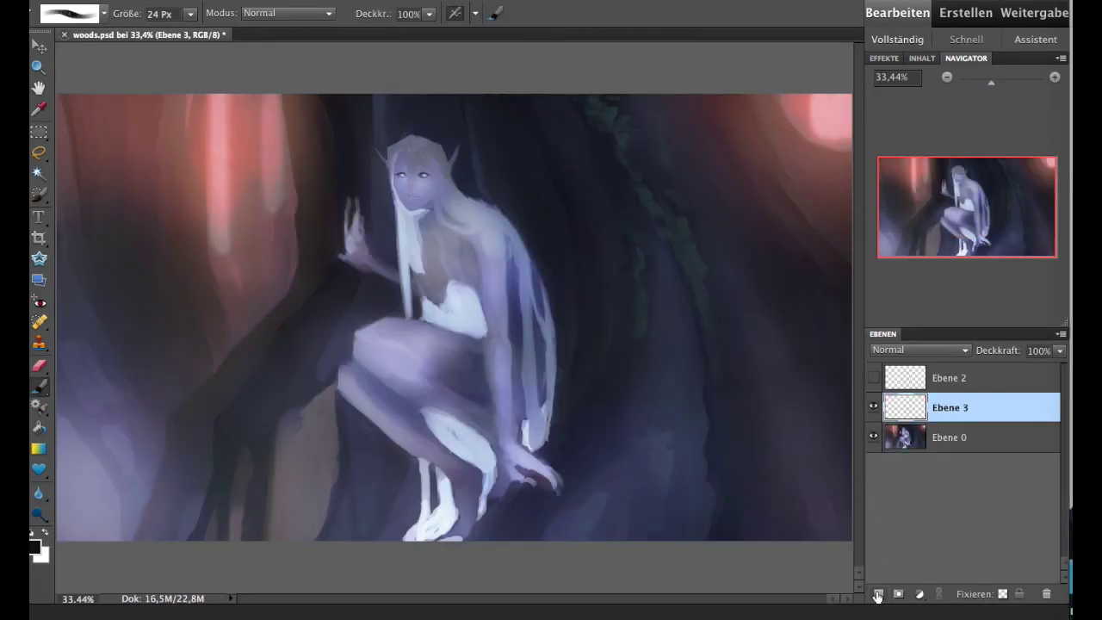
left_click(104, 13)
left_click(76, 102)
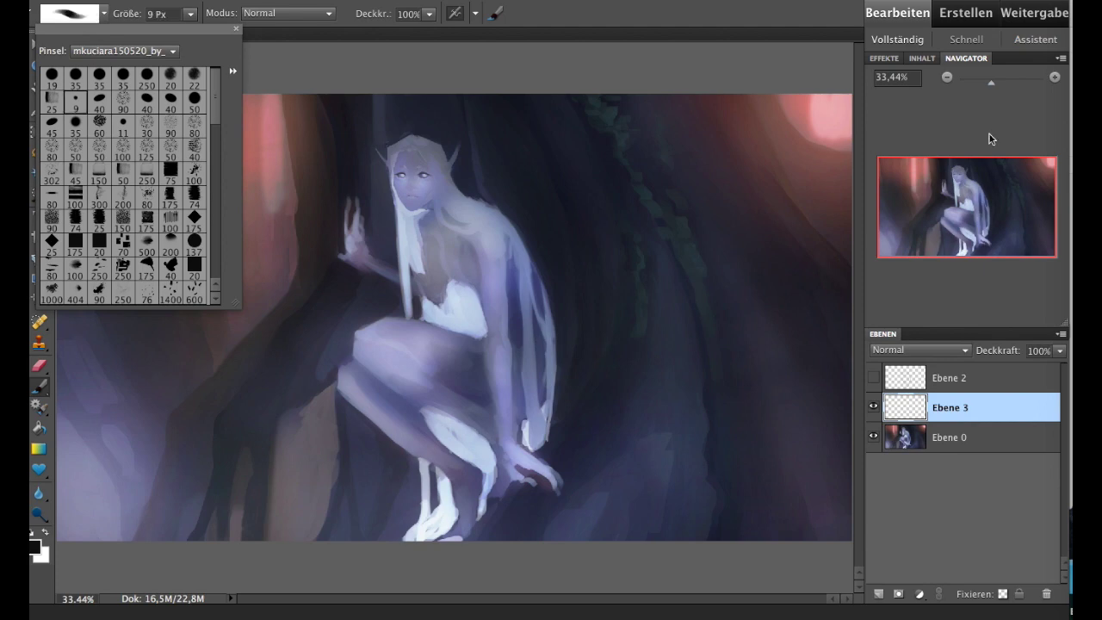
left_click(1054, 76)
mouse_move(965, 198)
left_mouse_down()
mouse_move(985, 160)
mouse_move(962, 177)
left_mouse_up()
left_click(1055, 77)
- Select a fine brush tip and paint a light lavender highlight on the left eye
left_click(105, 12)
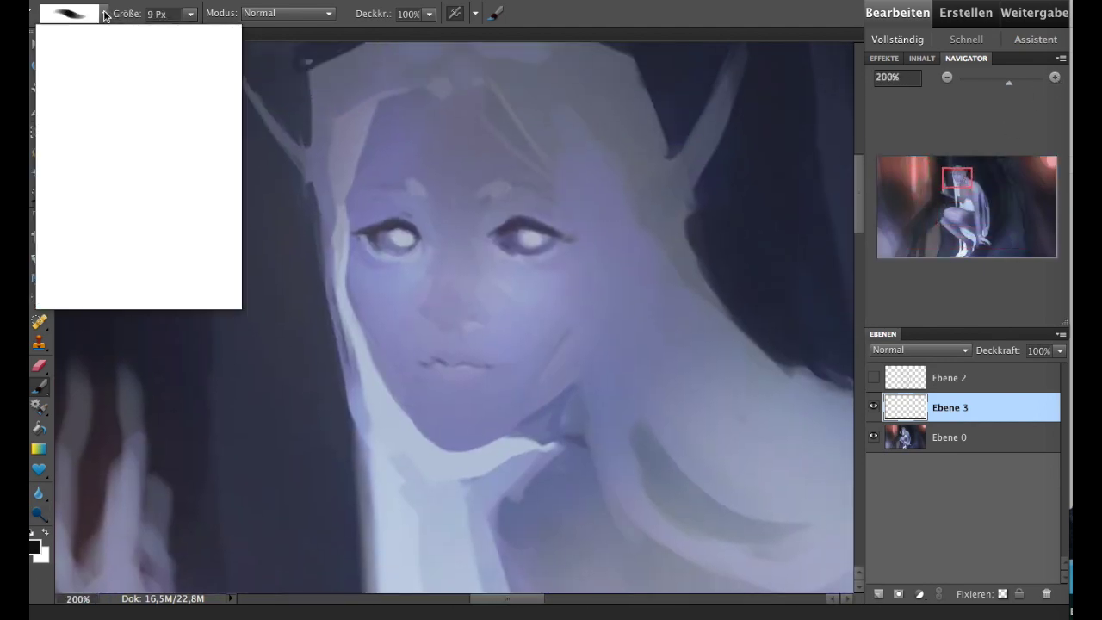
left_click(129, 50)
left_click(138, 5)
double_click(77, 79)
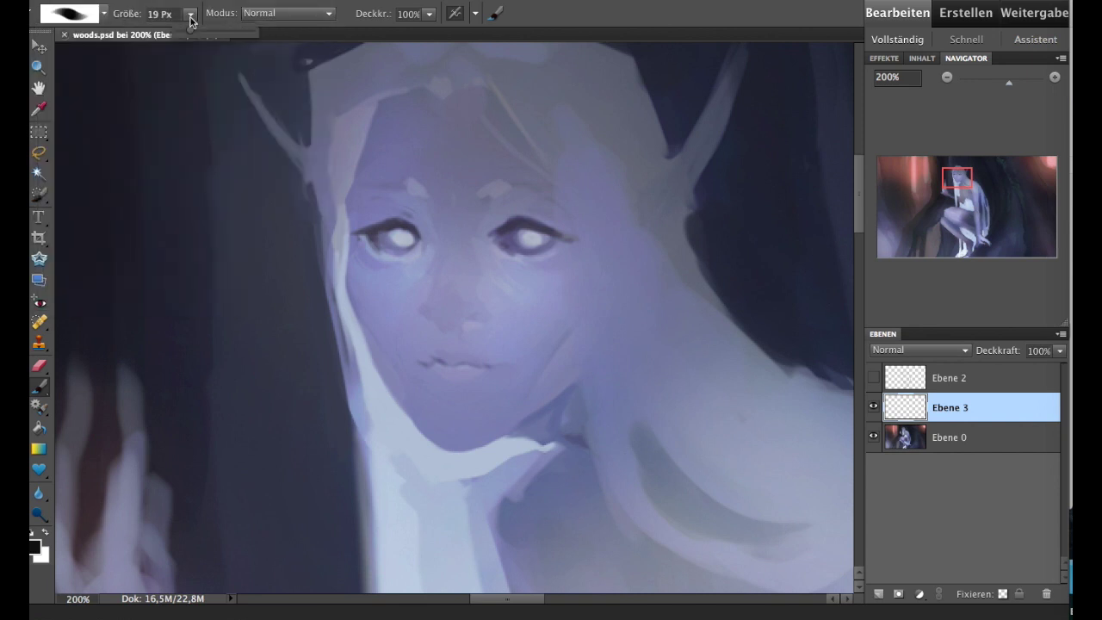
left_click(378, 329, "alt")
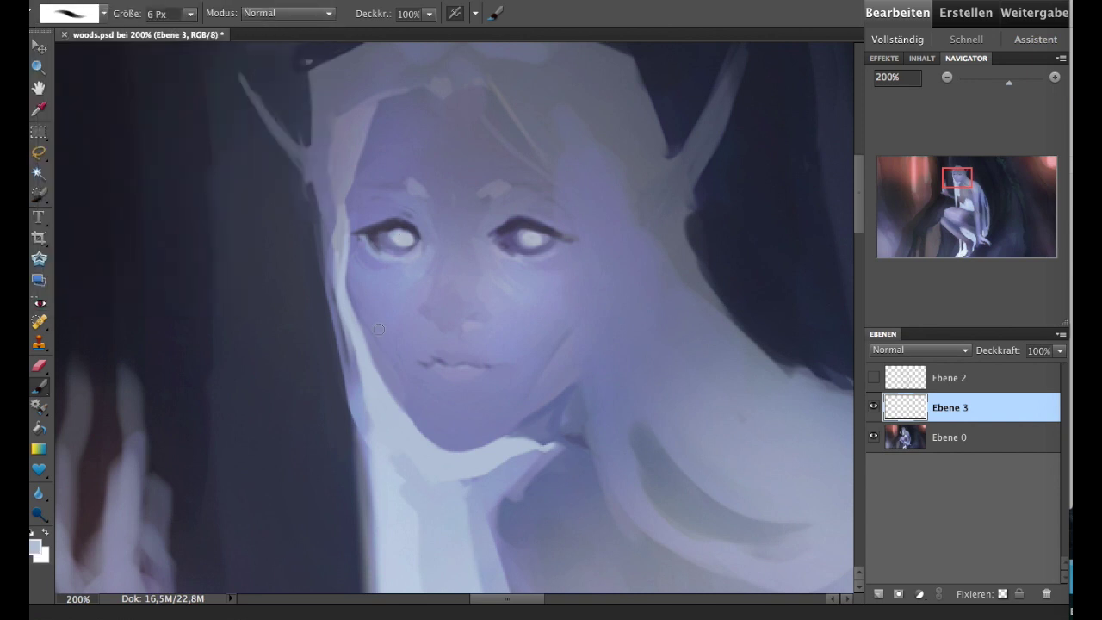
left_click(401, 238)
- Shrink the brush to 4 px and dab sampled skin tones near both eyes and brow
left_click(194, 14)
left_click_drag(193, 33, 188, 33)
left_click(374, 230, "alt")
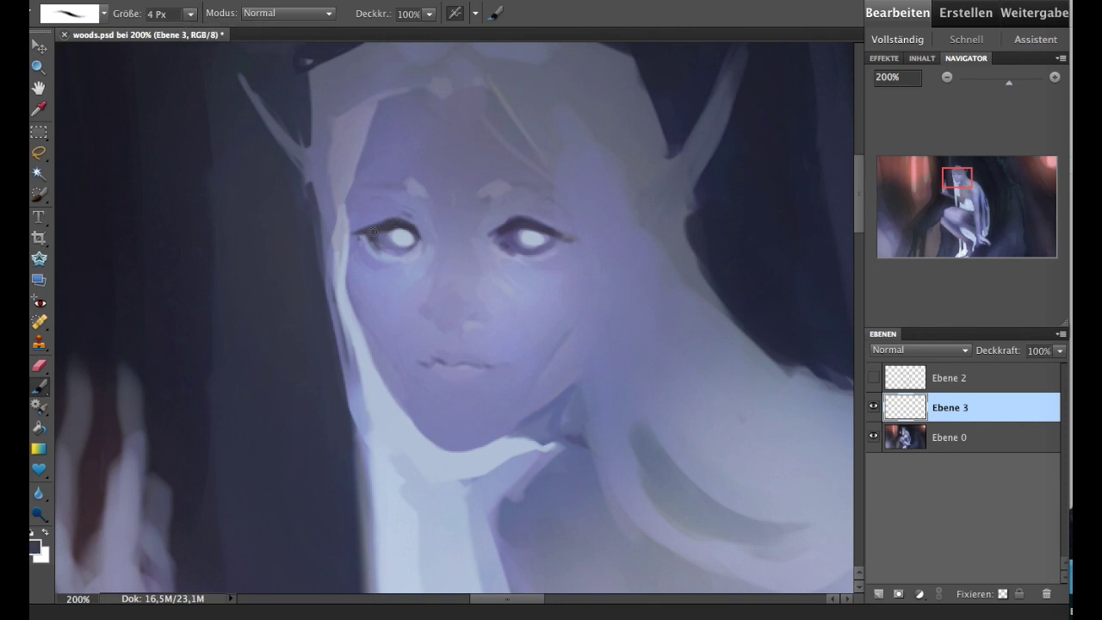
left_click(506, 219, "alt")
left_click(487, 226)
left_click(423, 226)
left_click(418, 205, "alt")
left_click(478, 195)
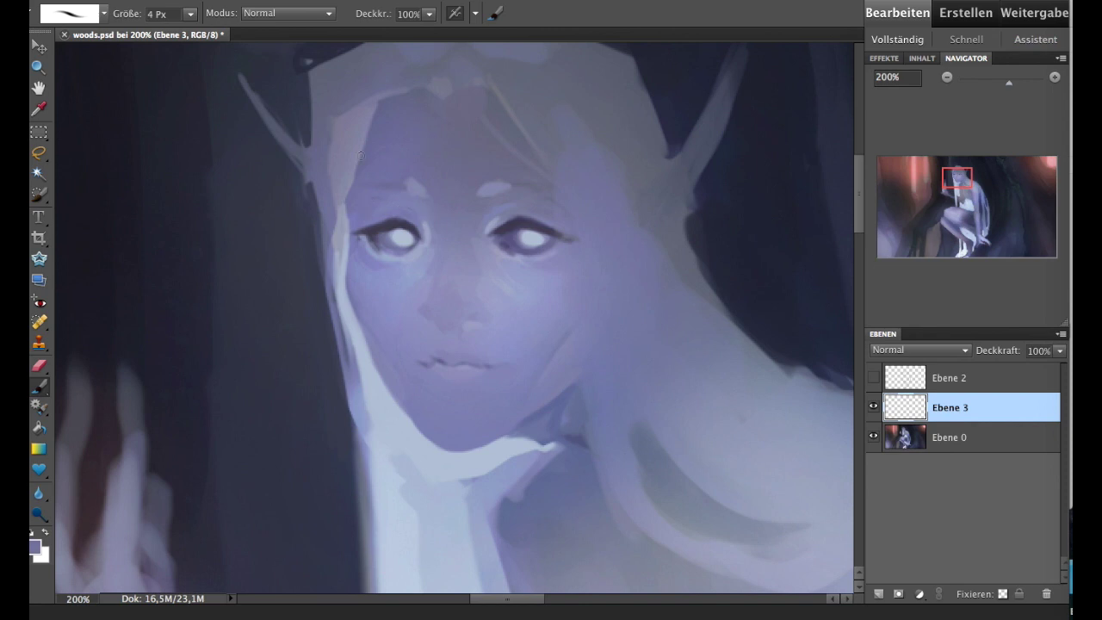
- Paint small strokes around the left eye and along the right eye line
left_click(545, 258, "alt")
left_click(518, 237, "alt")
left_click_drag(386, 234, 390, 248)
left_click(374, 231, "alt")
left_click(381, 215, "alt")
left_click(394, 222, "alt")
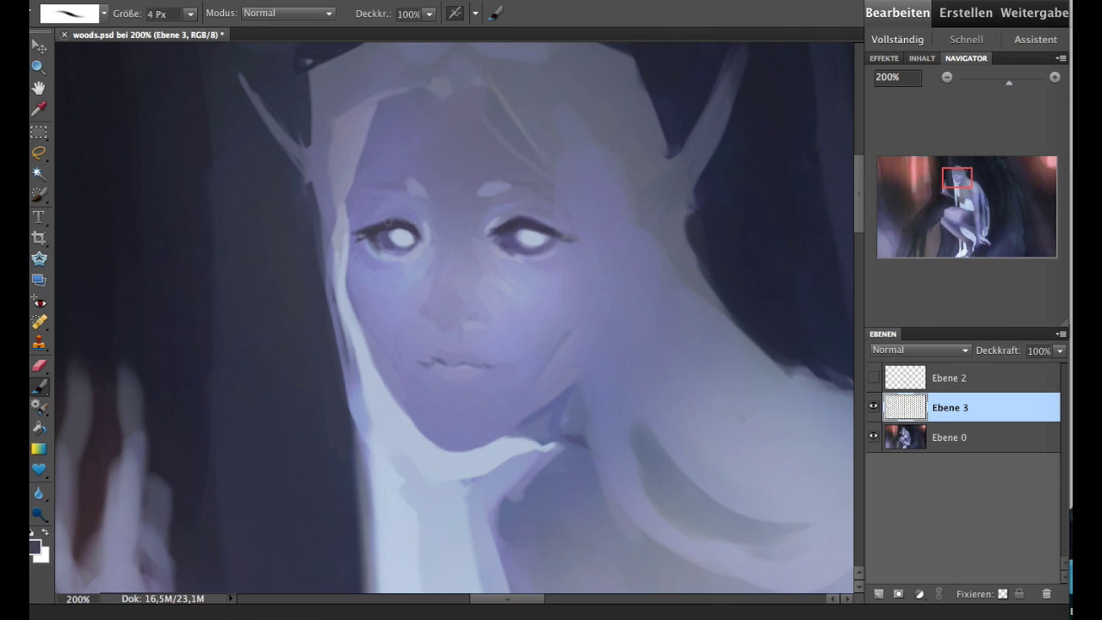
left_click(527, 217, "alt")
left_click_drag(525, 228, 558, 234)
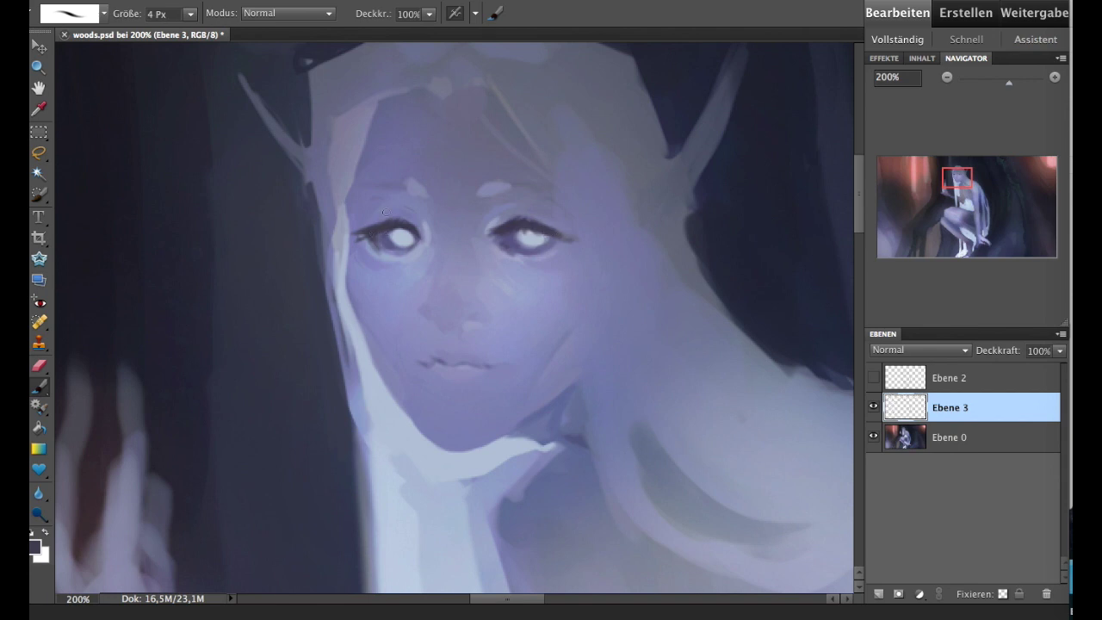
- Darken the left upper lid and the right inner lid with dark strokes
left_click(474, 189, "alt")
left_click_drag(387, 229, 379, 227)
left_click_drag(356, 234, 396, 221)
mouse_move(496, 239)
left_mouse_down()
mouse_move(509, 232)
mouse_move(514, 255)
left_mouse_up()
left_click(493, 231, "alt")
left_click(398, 254, "alt")
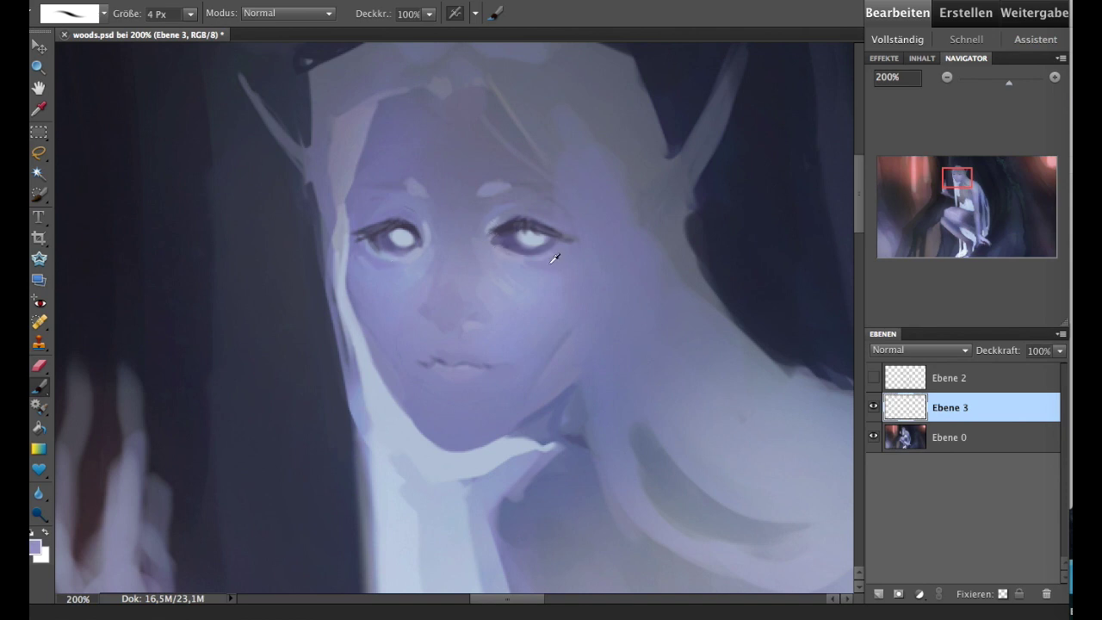
left_click(429, 249, "alt")
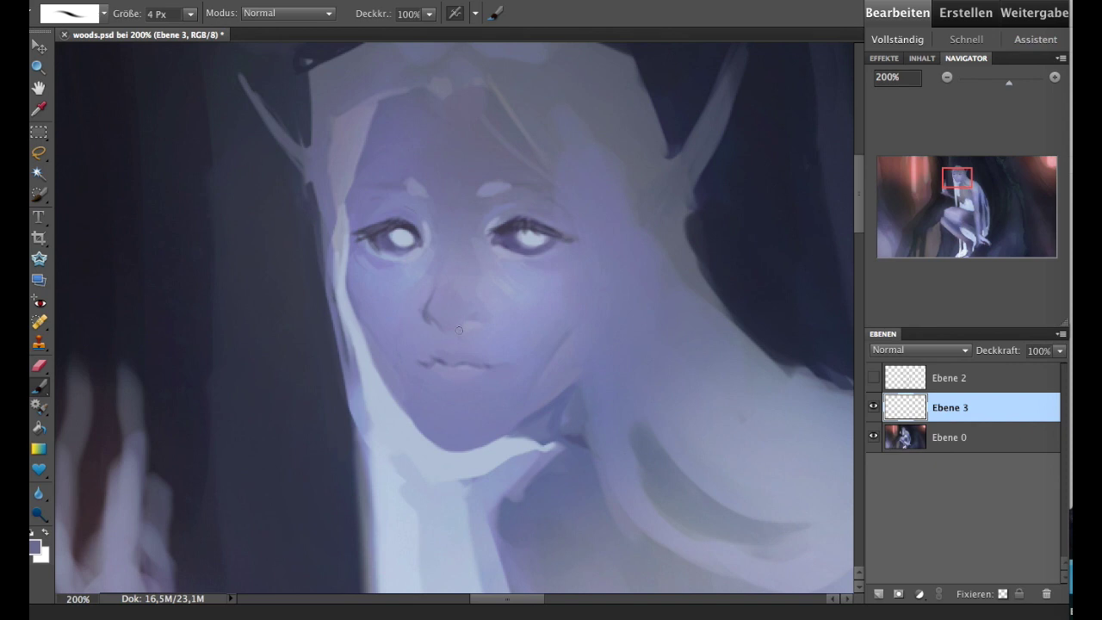
- Load the kfc_updated_brushes set and choose a brush from it
left_click(104, 13)
left_click(115, 42)
left_click(119, 128)
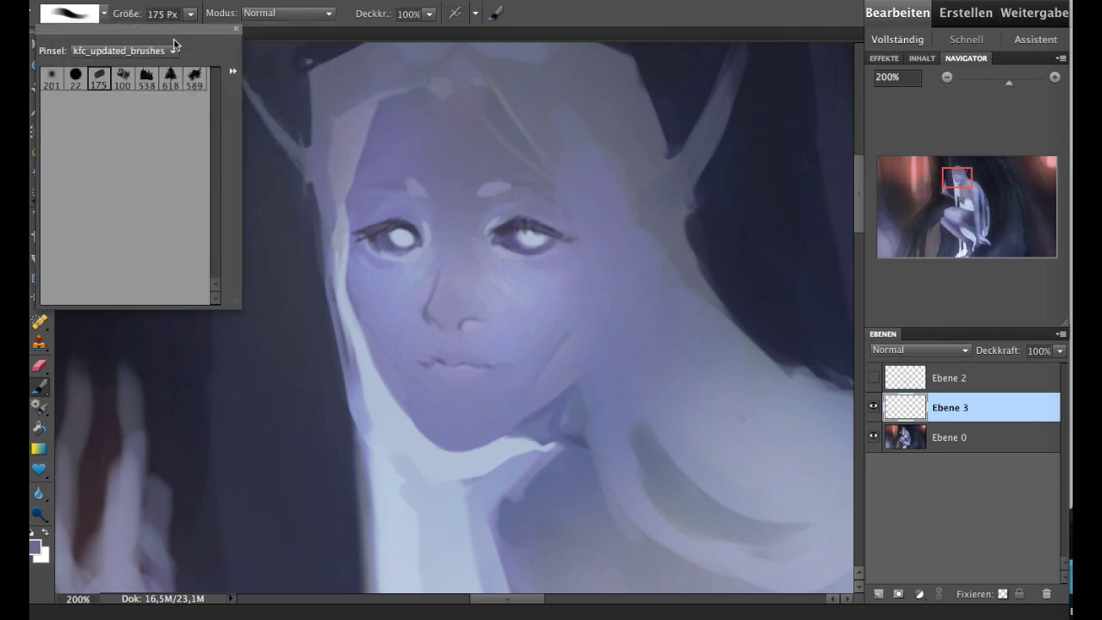
double_click(99, 79)
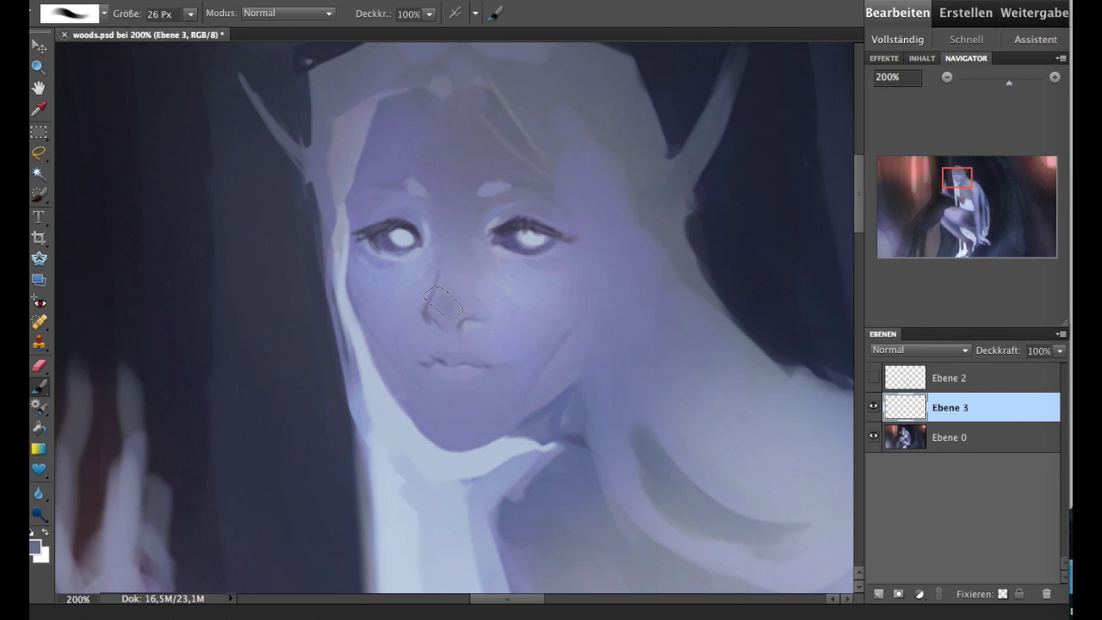
- Paint strokes around the nose with an 11 px brush, sampling darker and lighter skin tones
left_click_drag(443, 301, 437, 302)
key("bracketleft")
key("bracketleft")
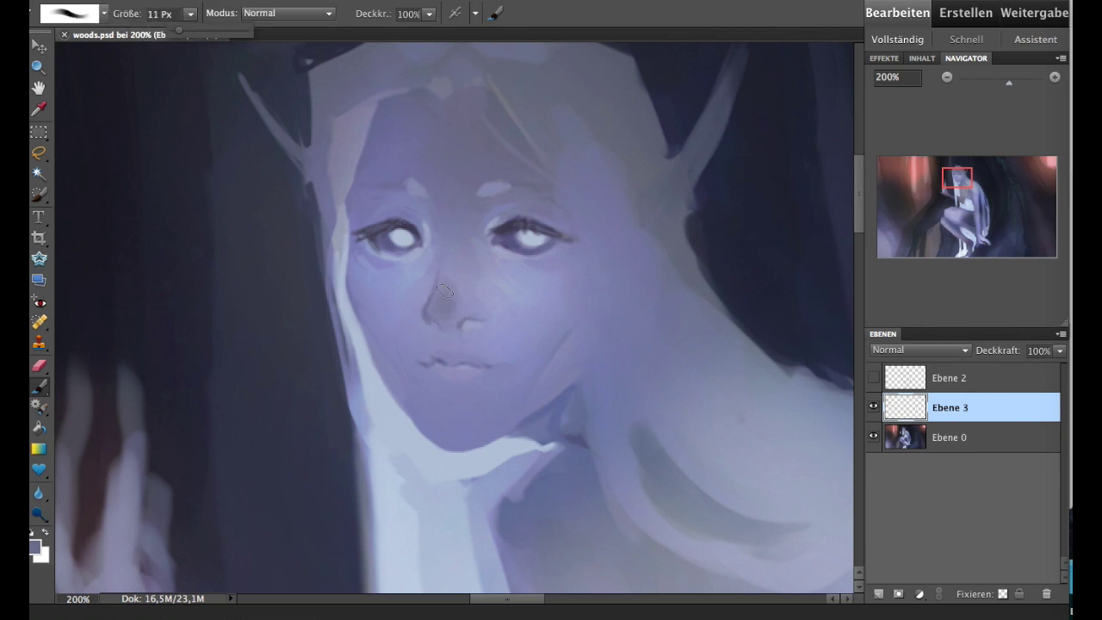
key("bracketleft")
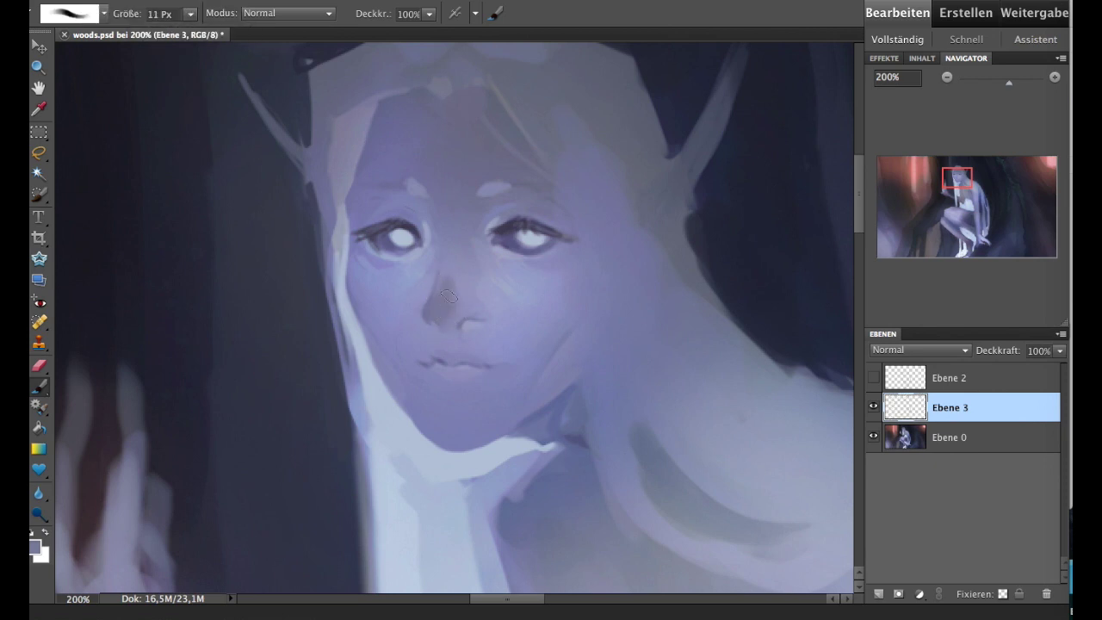
mouse_move(461, 313)
left_mouse_down()
mouse_move(469, 284)
mouse_move(448, 293)
left_mouse_up()
left_click(451, 303, "alt")
left_click(464, 291, "alt")
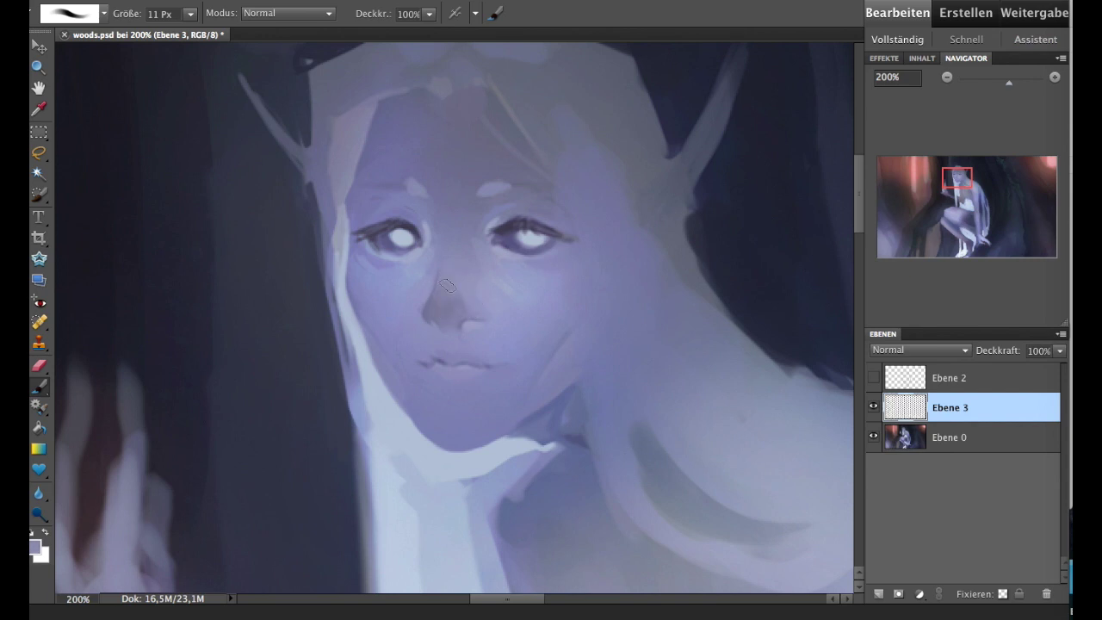
left_click(457, 303, "alt")
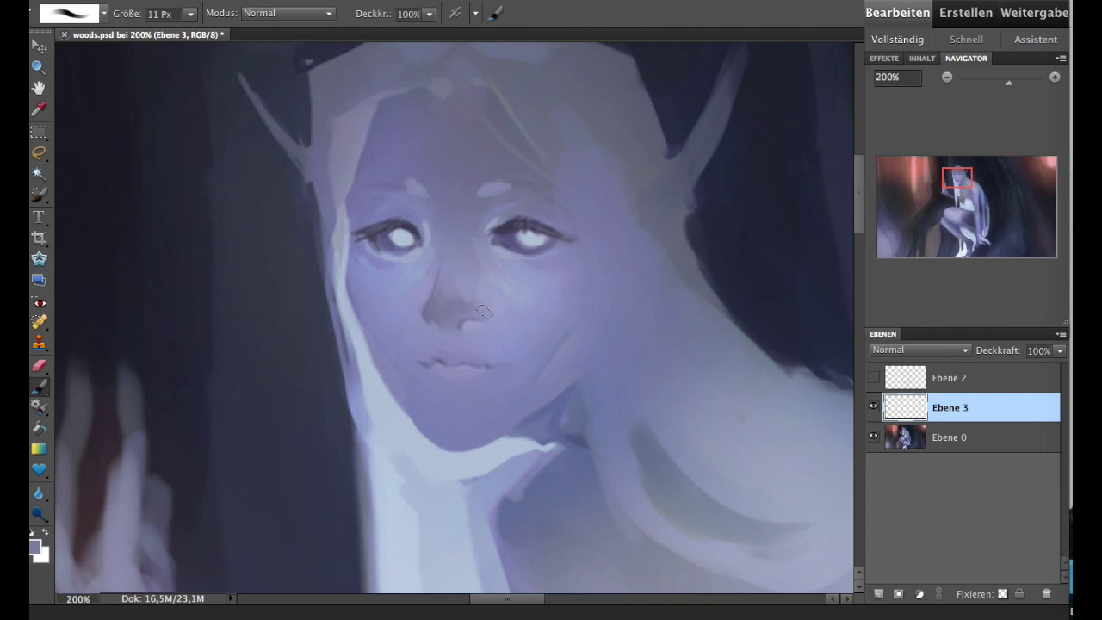
- Darken the right edge of the face and paint a dark line along the hair strand
left_click(493, 327, "alt")
left_click(470, 263, "alt")
left_click(457, 201, "alt")
left_click(416, 184, "alt")
left_click(548, 127, "alt")
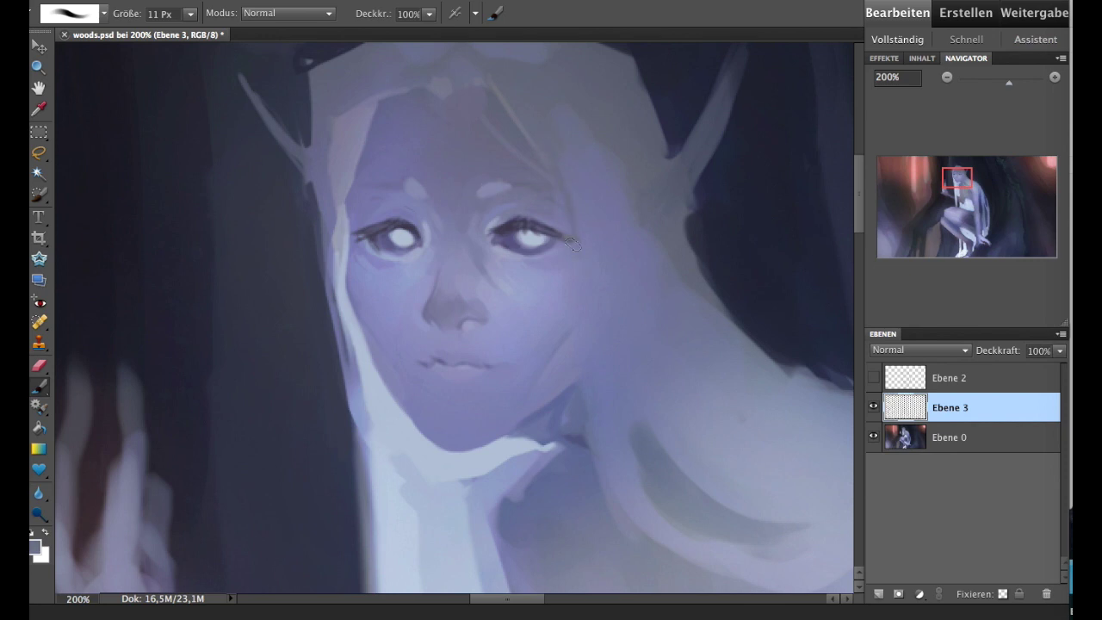
left_click_drag(555, 177, 591, 384)
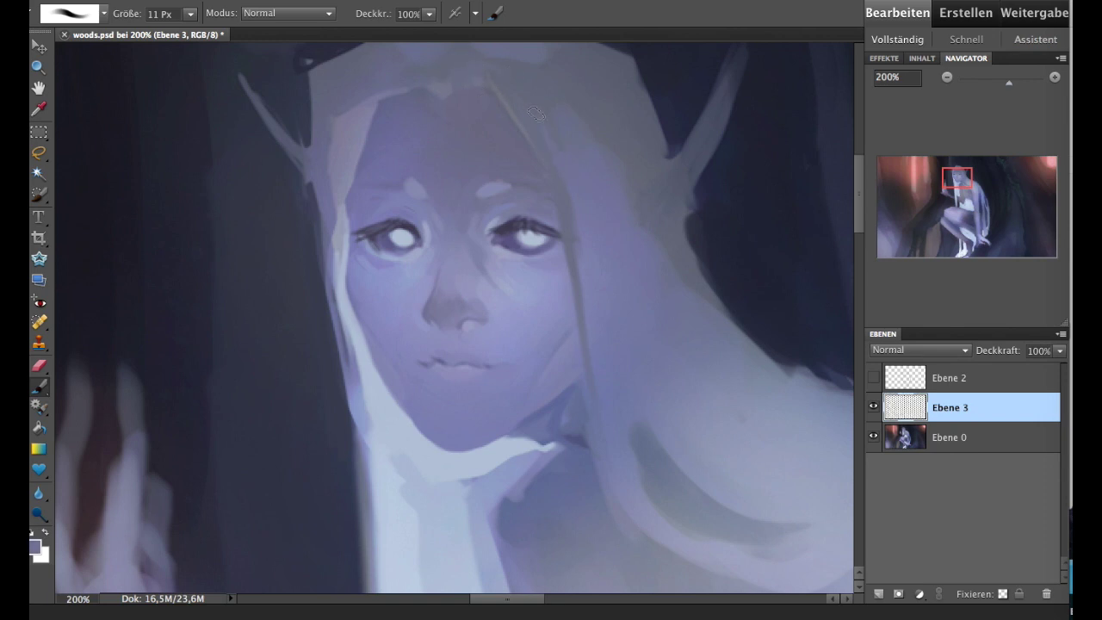
left_click_drag(585, 253, 588, 296)
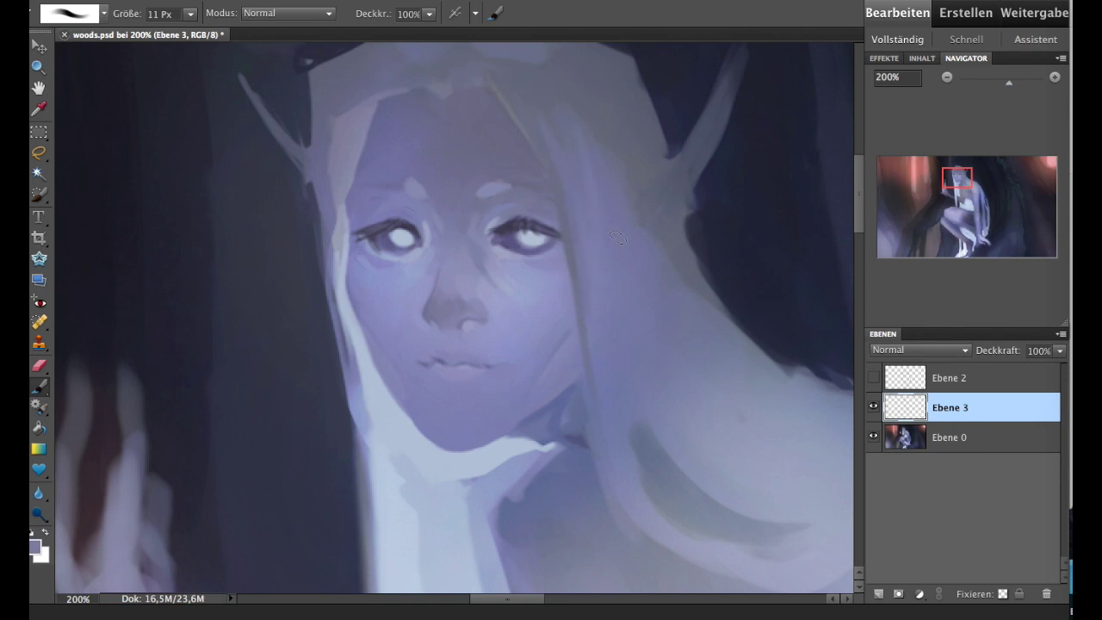
- Lighten the left face edge, darken the hair boundary, and lighten the left neck and jaw
left_click(380, 389, "alt")
left_click_drag(339, 254, 344, 142)
left_click(301, 231, "alt")
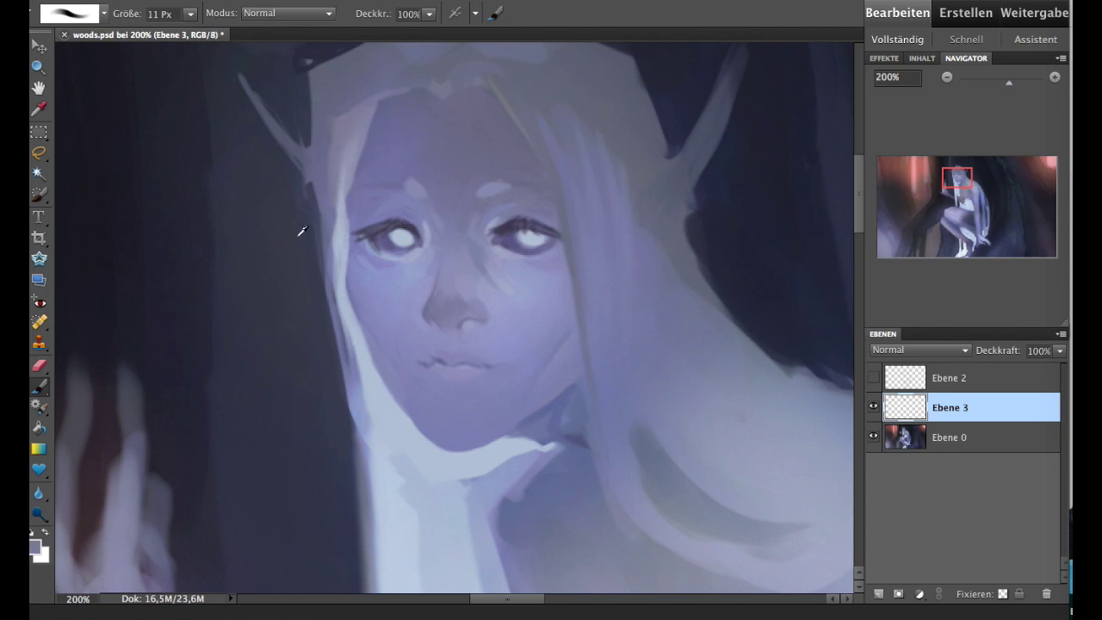
left_click_drag(315, 297, 323, 226)
left_click(370, 385, "alt")
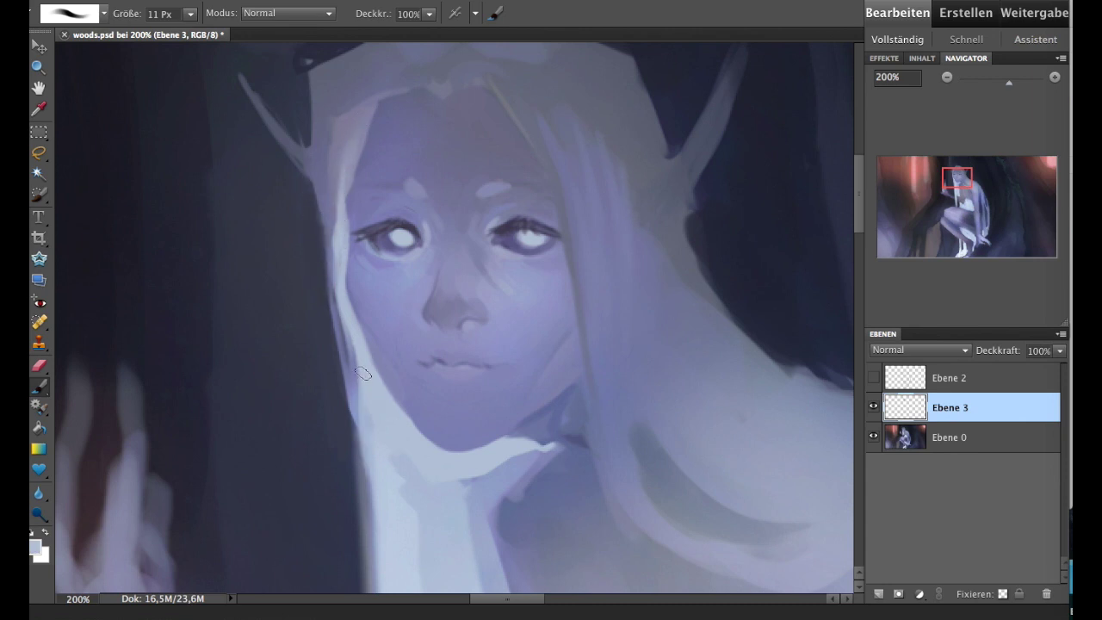
left_click_drag(362, 372, 396, 443)
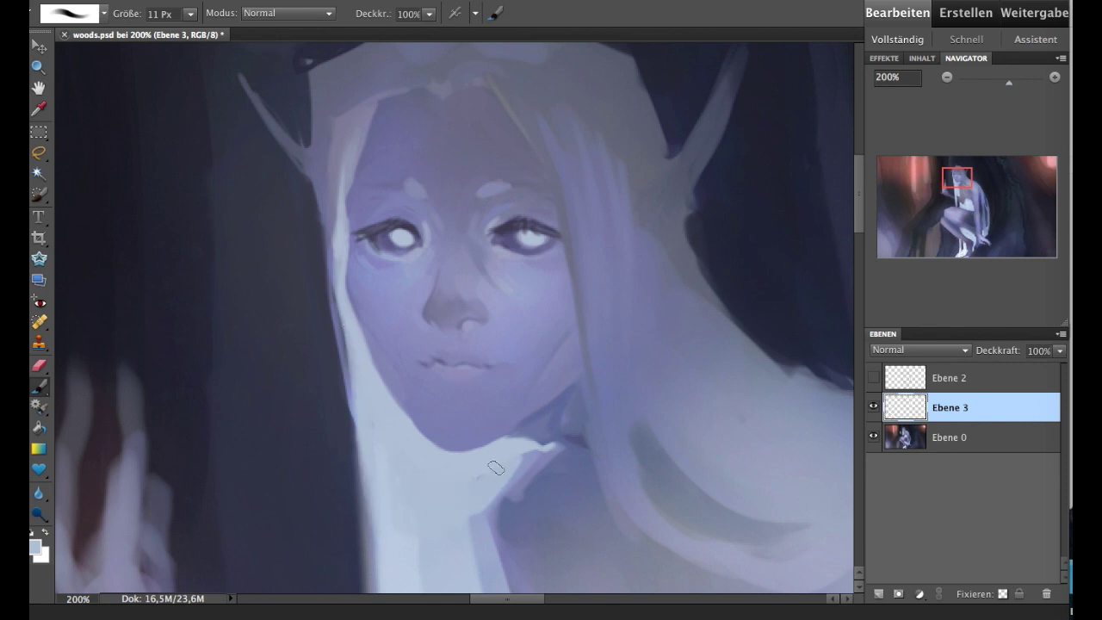
mouse_move(523, 452)
left_mouse_down()
mouse_move(549, 275)
mouse_move(534, 322)
left_mouse_up()
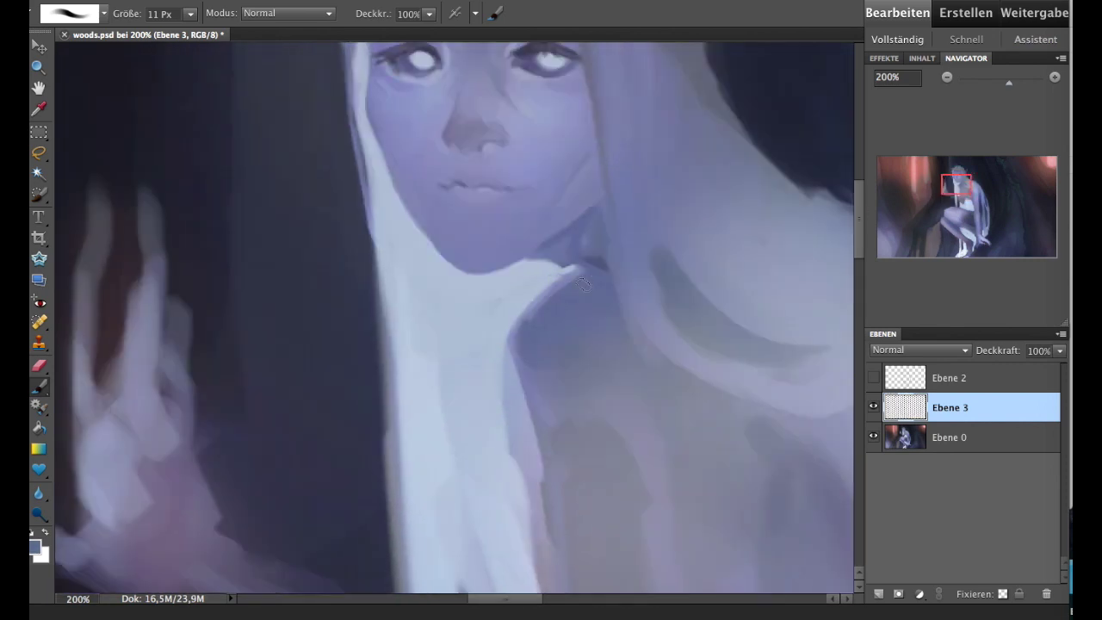
- Deepen the shadows under the chin and neck, adding a light touch beside the hair strand
left_click_drag(585, 272, 522, 325)
left_click_drag(516, 393, 535, 465)
left_click(551, 274, "alt")
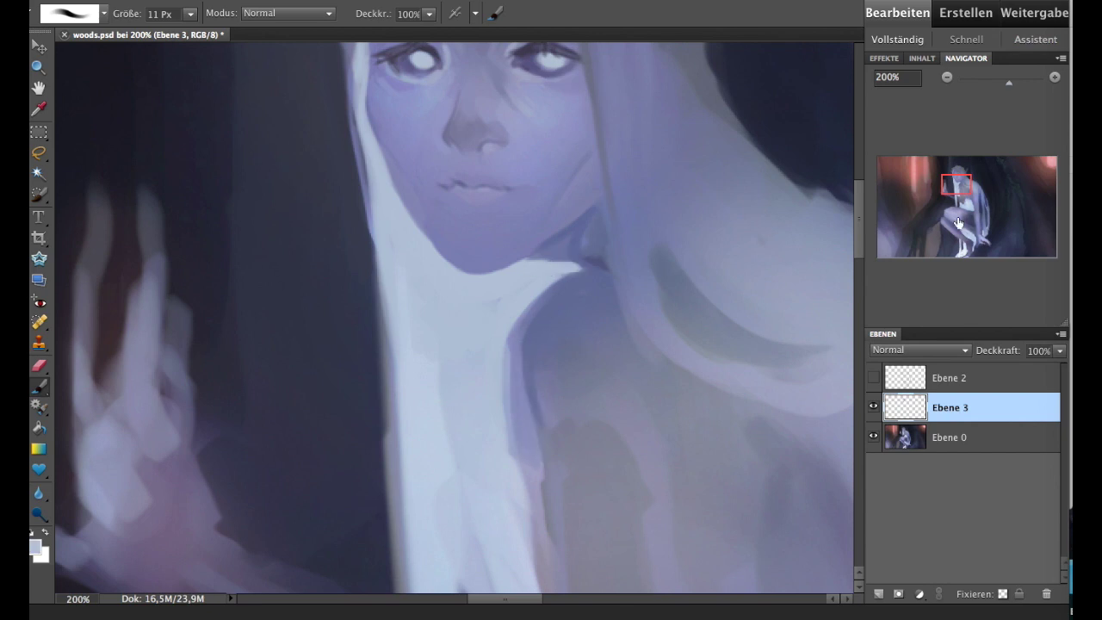
mouse_move(550, 274)
left_mouse_down()
mouse_move(511, 445)
mouse_move(539, 464)
left_mouse_up()
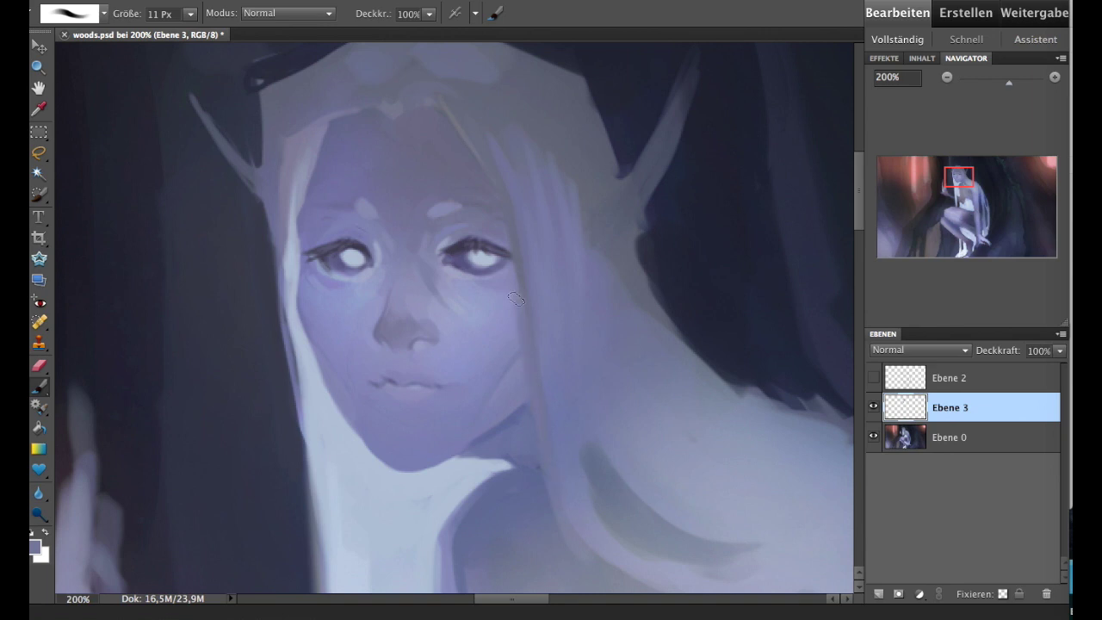
left_click_drag(516, 258, 507, 240)
- Sample nearby skin tones and lighten the area under the left eye
left_click(314, 285, "alt")
left_click_drag(313, 284, 308, 276)
left_click(487, 288, "alt")
left_click(456, 277, "alt")
left_click(371, 284, "alt")
left_click_drag(330, 299, 346, 294)
- Dab darker and lighter tones on the forehead, nose bridge and around the lips
left_click(408, 221, "alt")
left_click(408, 250, "alt")
left_click(429, 283)
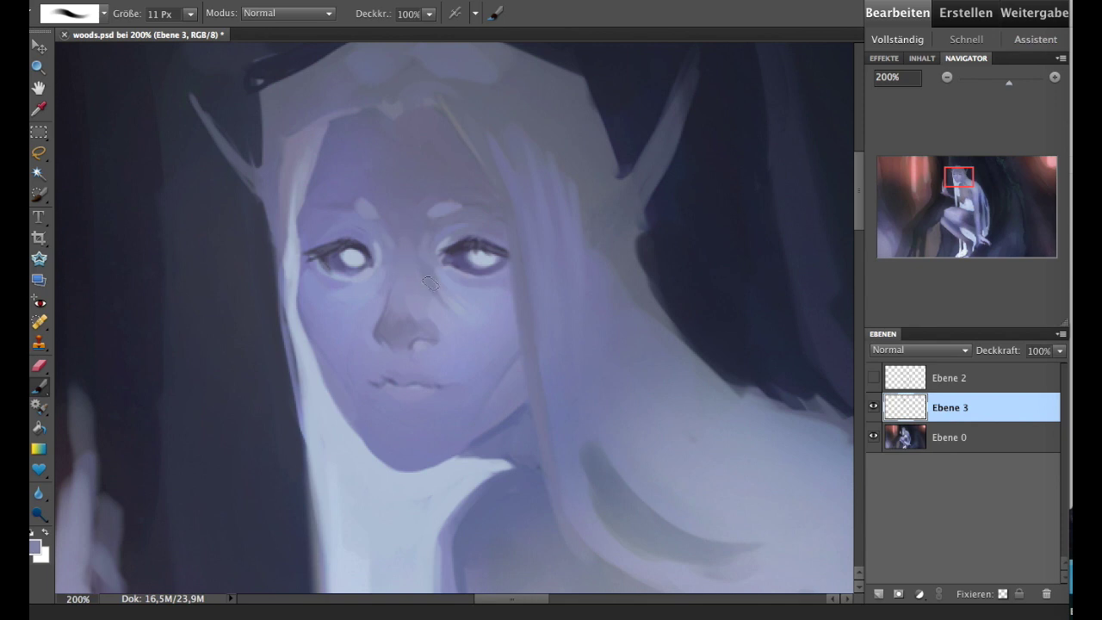
left_click(407, 356, "alt")
left_click(402, 366, "alt")
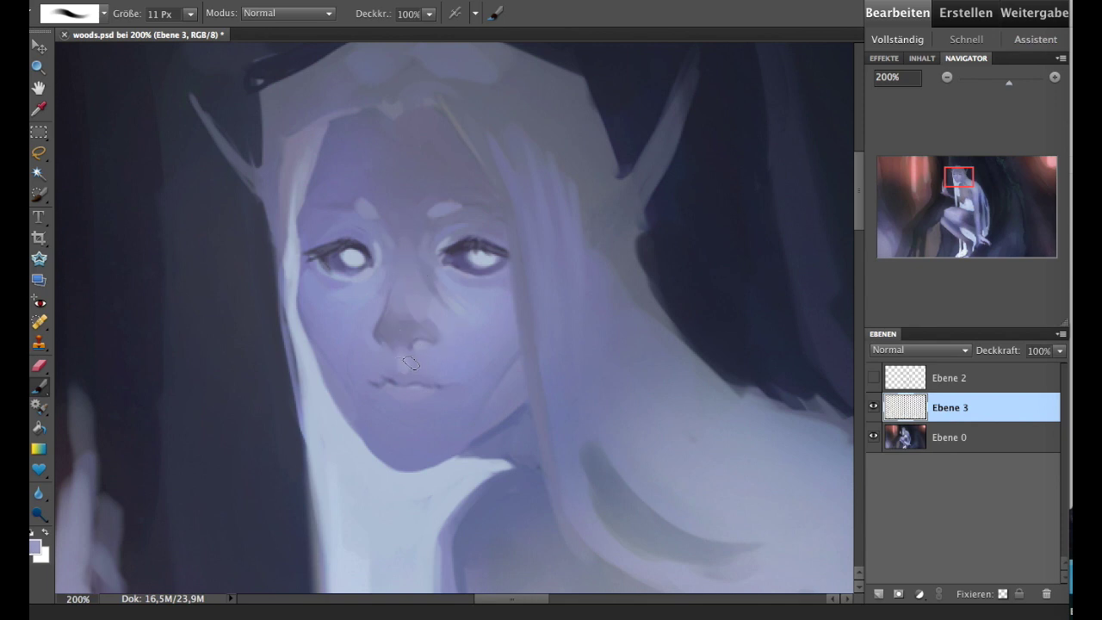
left_click(409, 363)
- With a 9 px brush, dab the lips and lighten the chin edge in pale blue-grey, then flip the painting horizontally
left_click_drag(193, 13, 183, 34)
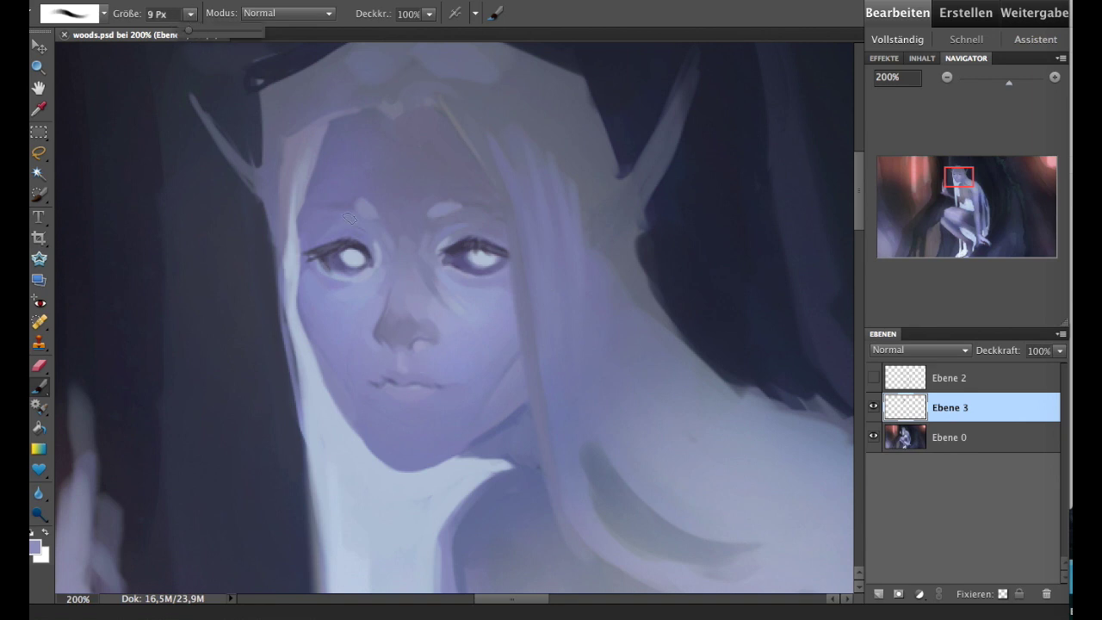
left_click(399, 394)
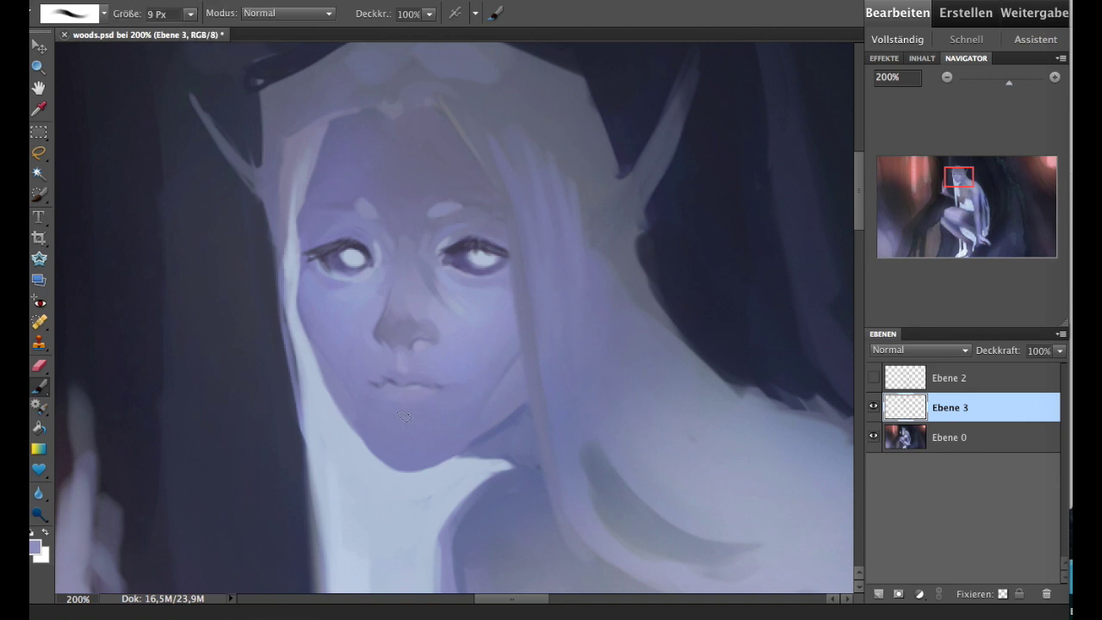
left_click(399, 407)
left_click(404, 491, "alt")
left_click_drag(392, 471, 438, 471)
mouse_move(345, 435)
left_mouse_down()
mouse_move(387, 461)
mouse_move(353, 446)
mouse_move(331, 392)
left_mouse_up()
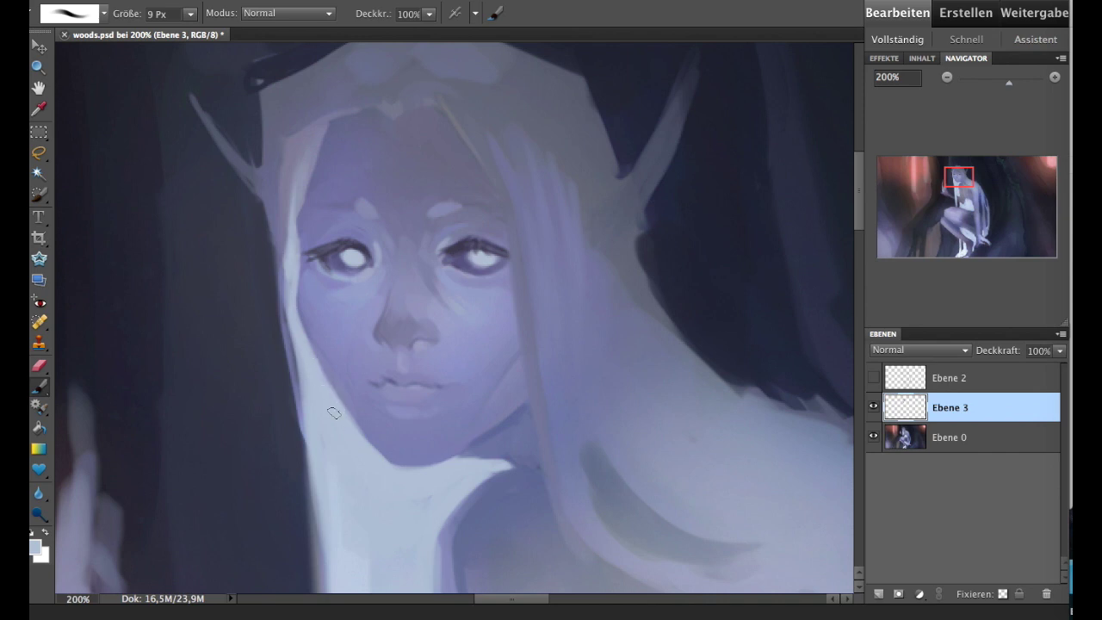
left_click(362, 2)
left_click(654, 51)
- Reduce the brush to 4 px and sample face tones and the dark eyelash colour
key("bracketleft")
key("bracketleft")
key("bracketleft")
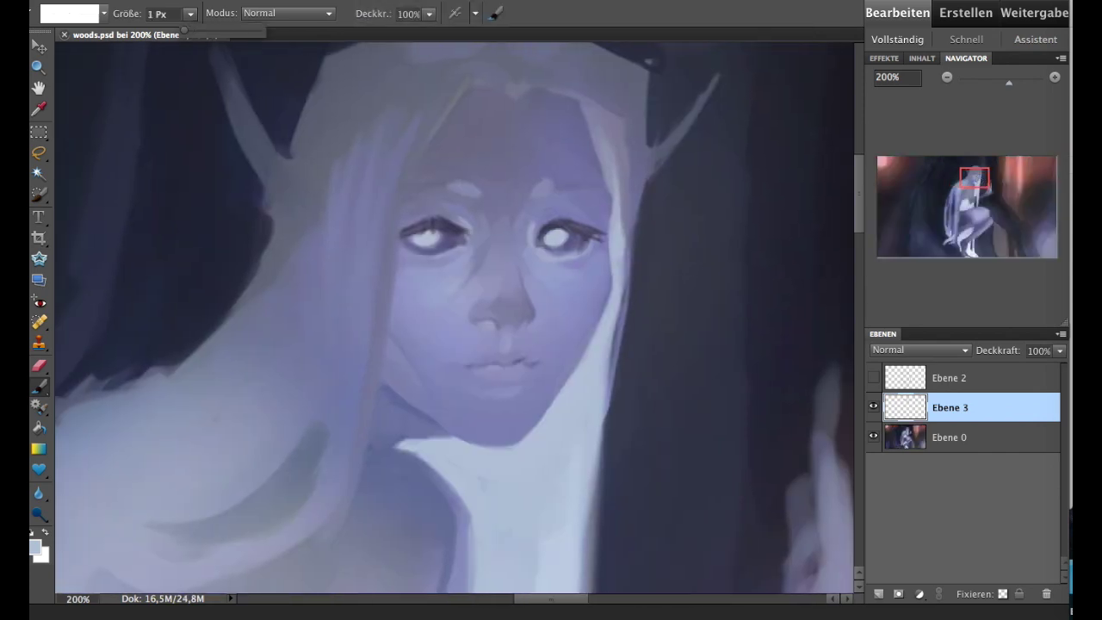
left_click(502, 353, "alt")
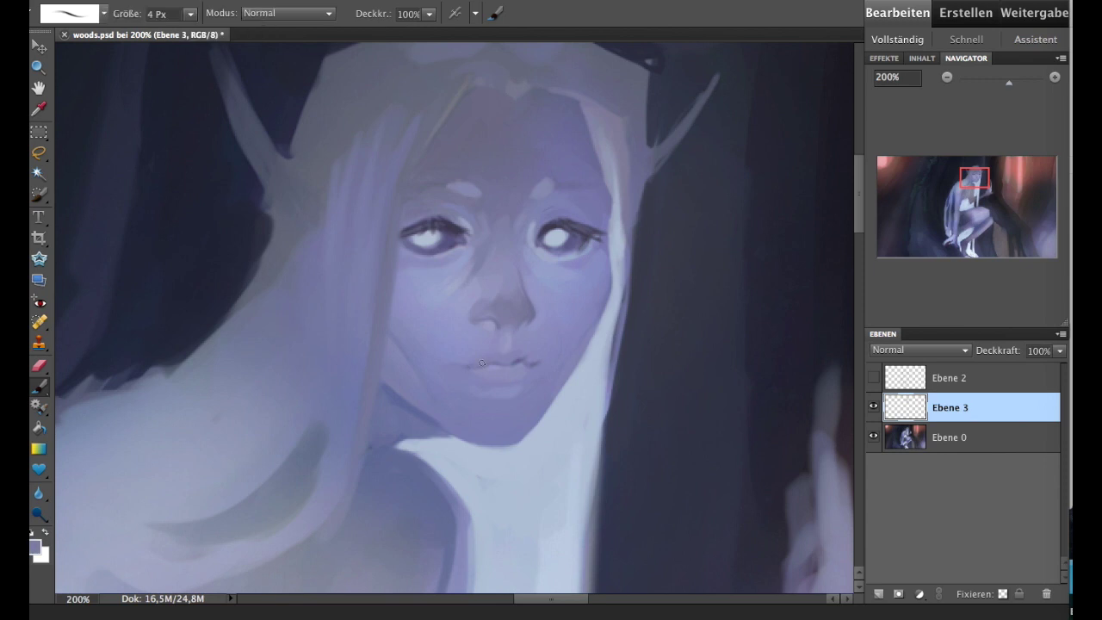
left_click(525, 339, "alt")
left_click(520, 325, "alt")
left_click(524, 336, "alt")
left_click(559, 245, "alt")
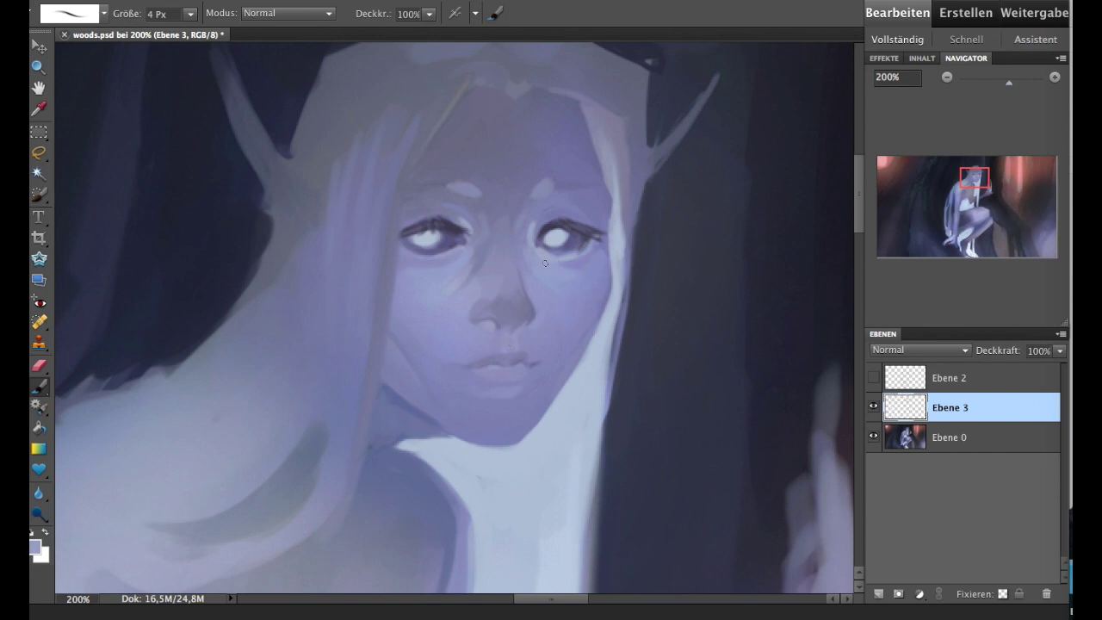
left_click(447, 223, "alt")
- Paint a dark lash line under the left eye, darken the right eye's outer corner, and paint across the forehead
left_click_drag(411, 256, 417, 256)
left_click_drag(589, 245, 593, 247)
left_click(586, 244, "alt")
left_click(588, 225, "alt")
left_click_drag(452, 201, 557, 187)
- Sample darker purples, set the brush to 8 px, and paint a faint stroke near the nose
left_click(488, 215, "alt")
left_click(553, 196, "alt")
left_click(614, 226, "alt")
left_click(604, 294, "alt")
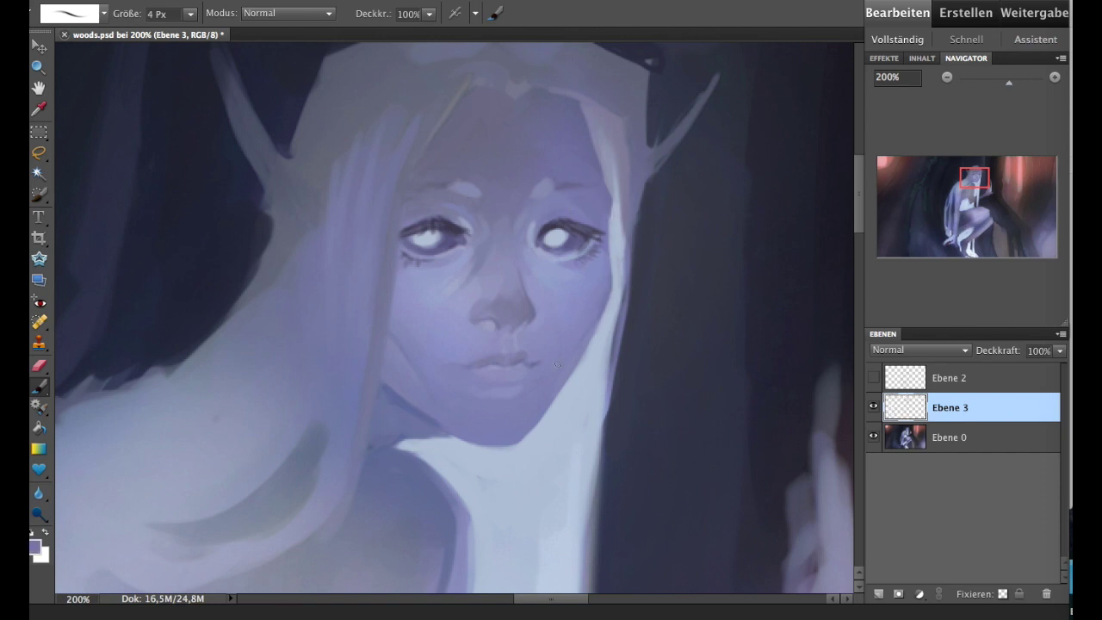
key("bracketright")
key("bracketright")
key("bracketright")
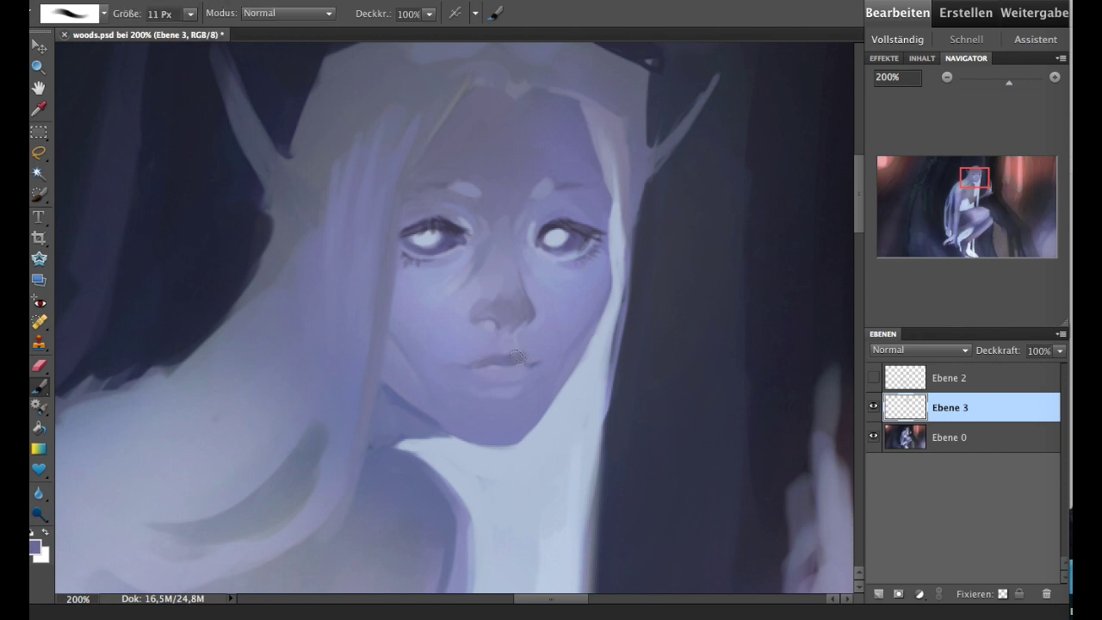
key("bracketleft")
key("bracketleft")
key("bracketleft")
left_click(515, 317, "alt")
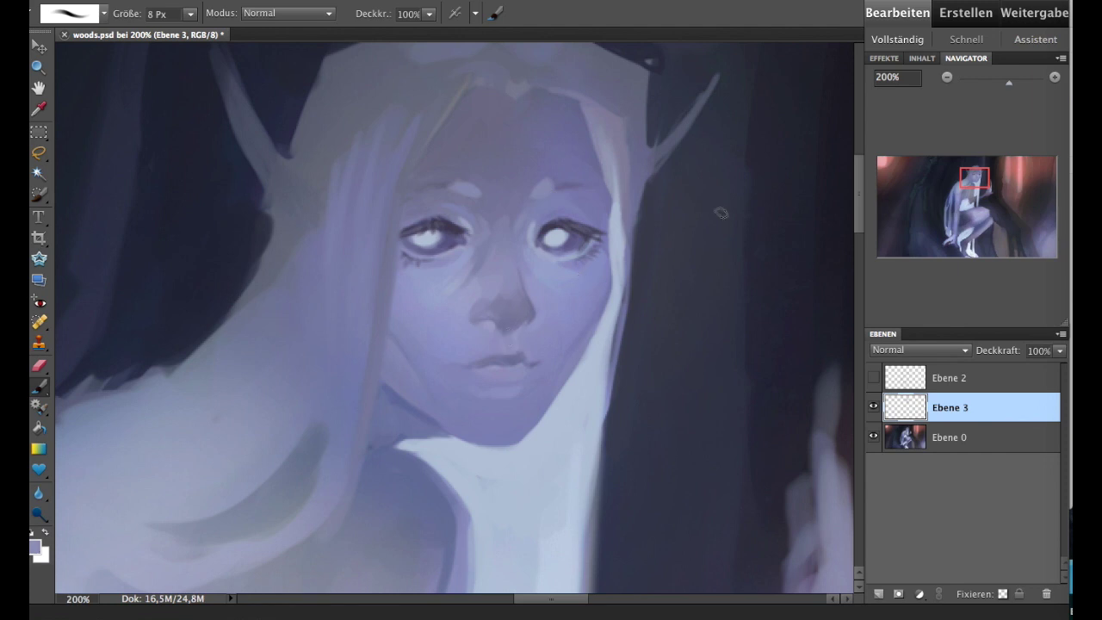
left_click_drag(510, 319, 474, 318)
- Paint small strokes near the nose and dab paint near the left eye
left_click(499, 303, "alt")
left_click_drag(475, 298, 488, 290)
left_click(552, 334, "alt")
left_click(533, 230, "alt")
left_click_drag(469, 227, 474, 232)
left_click(469, 228)
- With a 6 px brush, paint small strokes beside the nose and under the lip
left_click(531, 228, "alt")
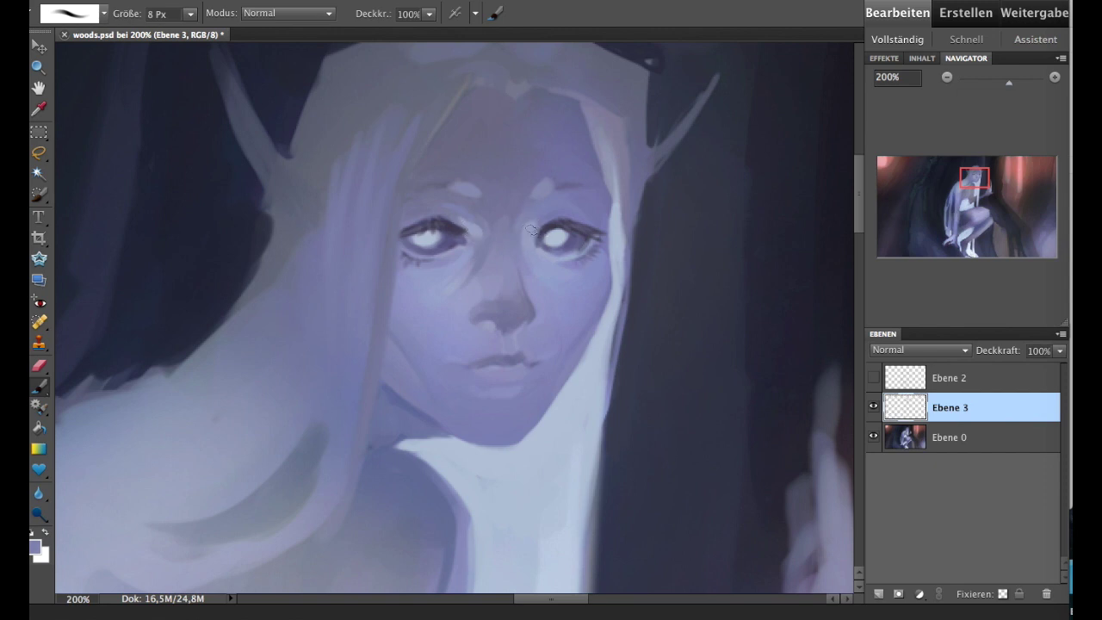
key("bracketleft")
key("bracketleft")
left_click(485, 229, "alt")
left_click_drag(466, 311, 469, 325)
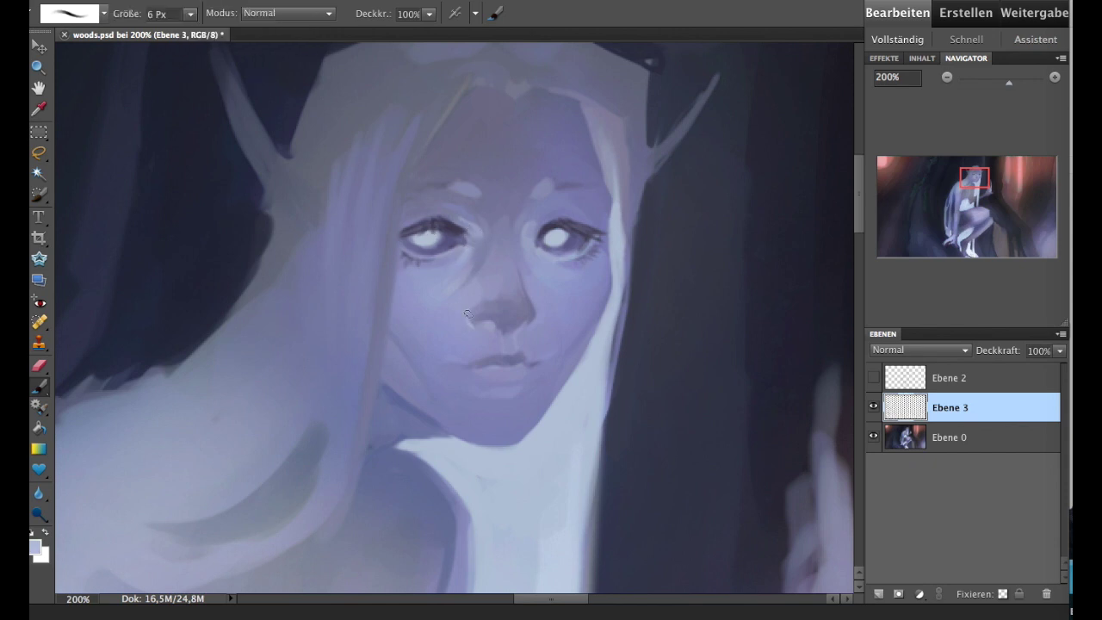
left_click(544, 319, "alt")
left_click(570, 235, "alt")
left_click_drag(507, 401, 497, 399)
left_click(508, 392, "alt")
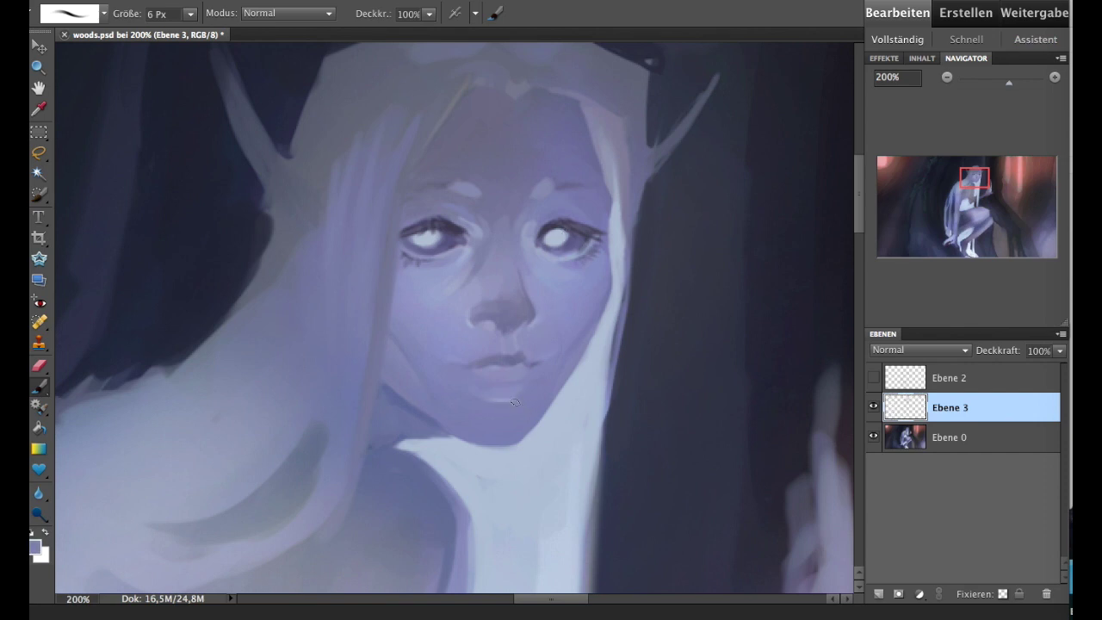
left_click(537, 250, "alt")
- Toggle Ebene 3 to compare, set a 3 px brush, and choose the dark 1f2030 foreground colour
left_click(874, 408)
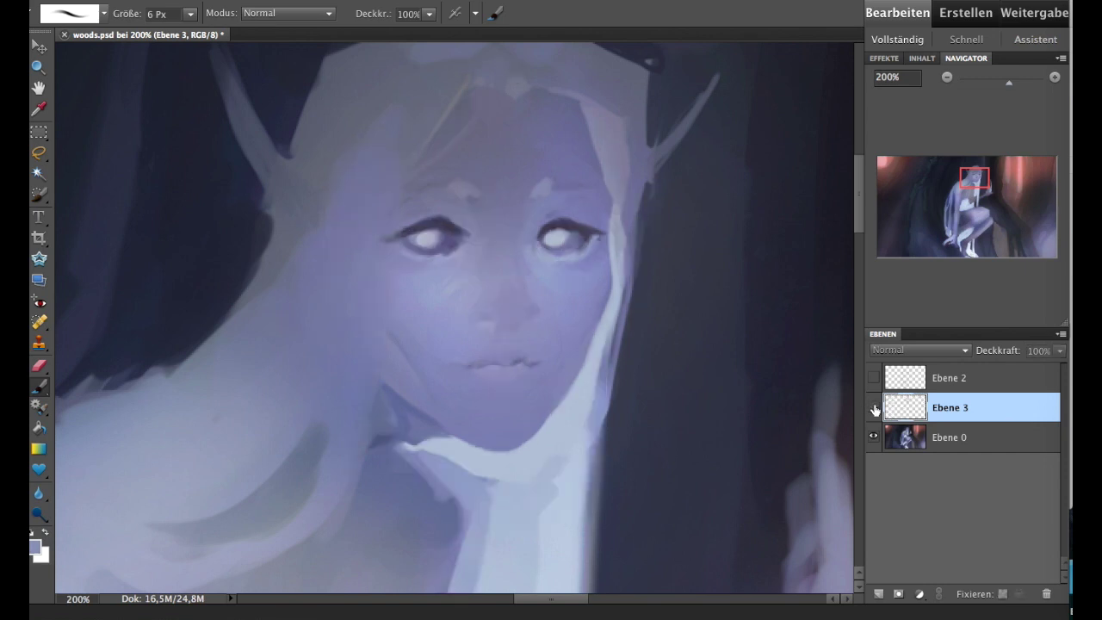
left_click(564, 224, "alt")
left_click(190, 14)
left_click_drag(192, 35, 189, 35)
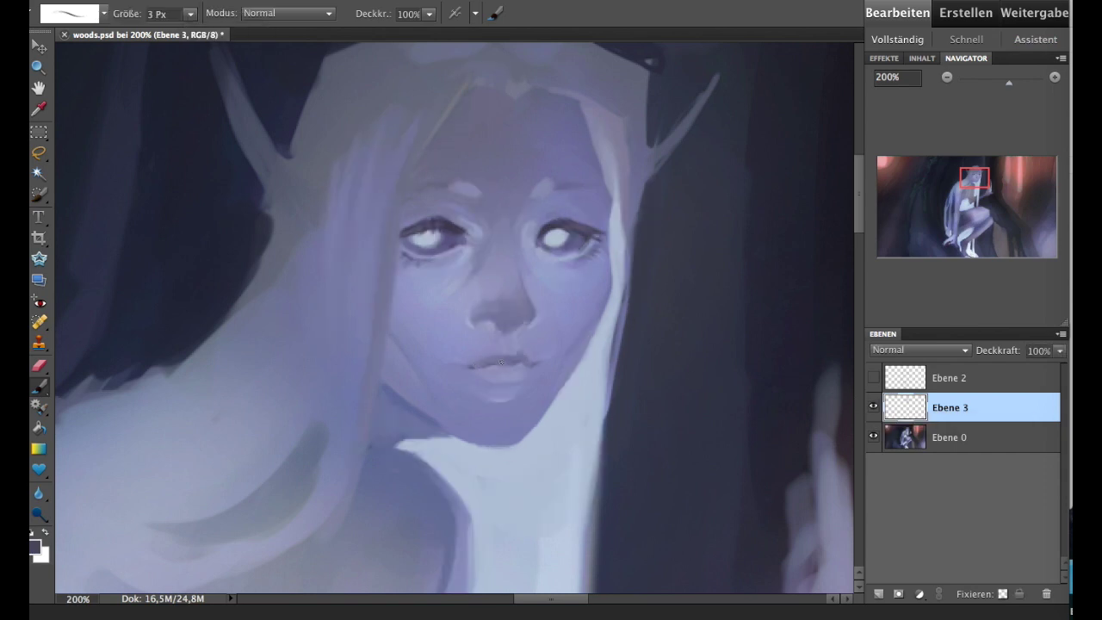
left_click(34, 548)
left_click(789, 305)
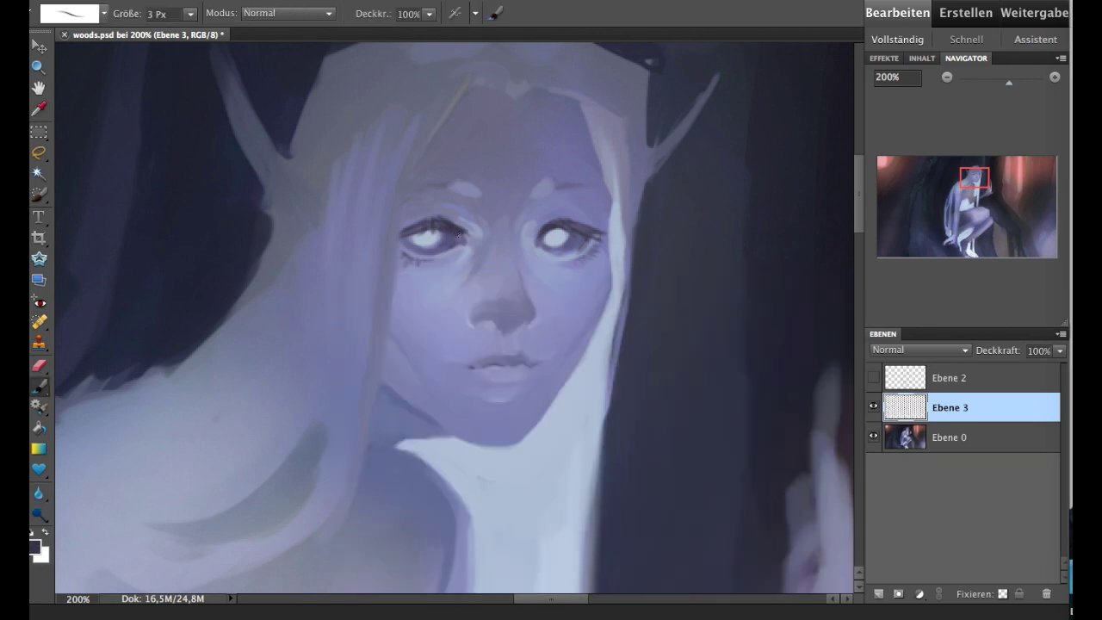
left_click(34, 548)
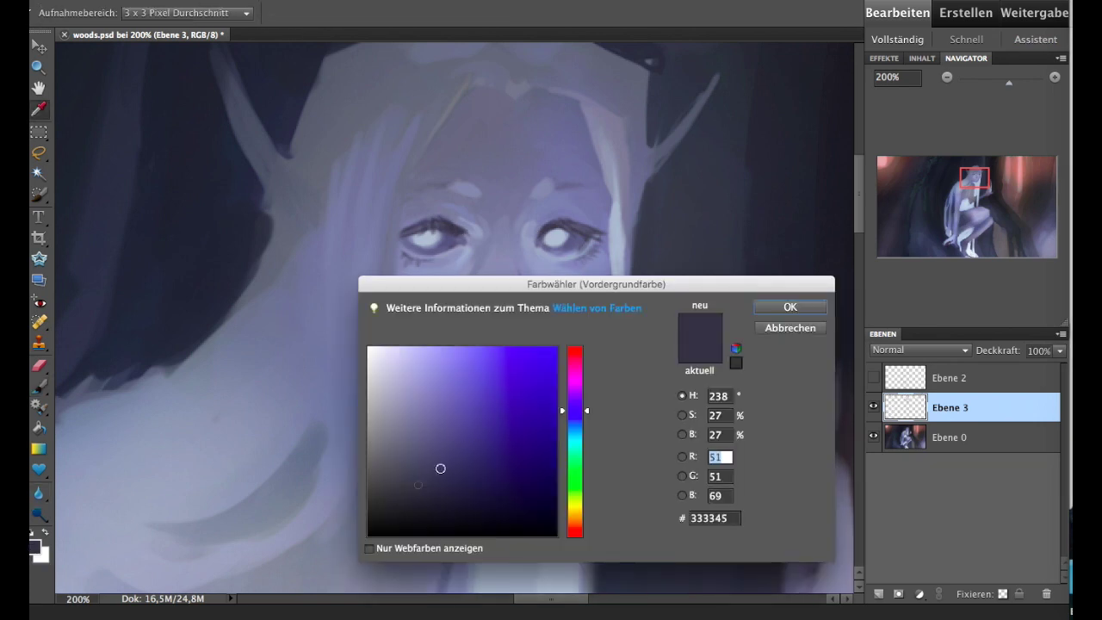
- Paint a small dark stroke near the right eye, then sample skin tones and a dark navy
left_click(784, 304)
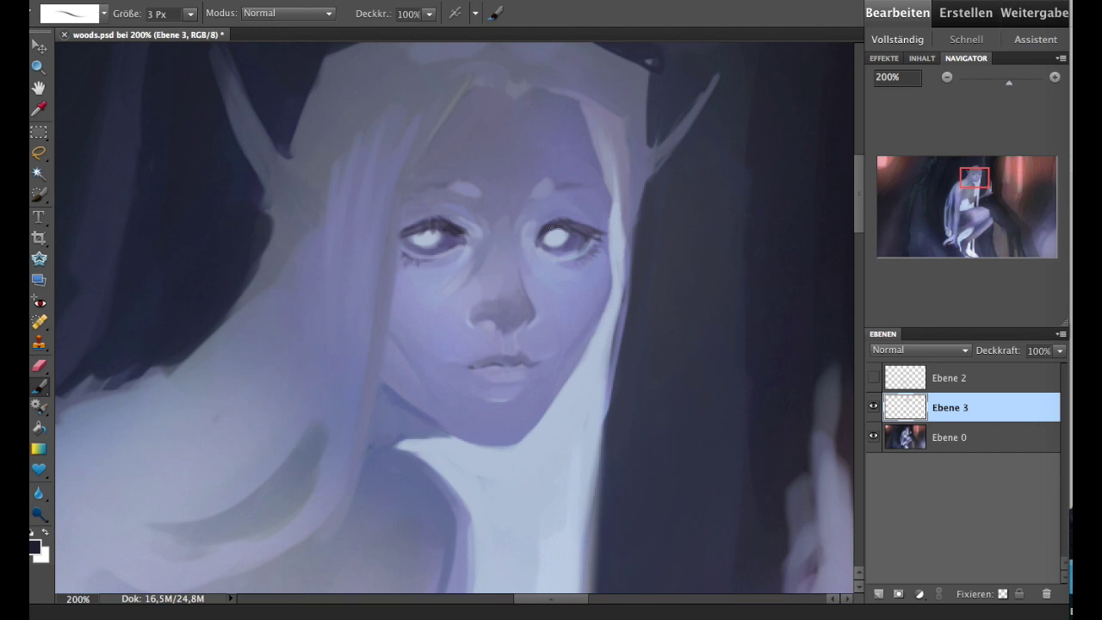
left_click_drag(541, 228, 551, 231)
left_click(453, 235, "alt")
left_click(461, 223, "alt")
left_click(414, 219, "alt")
left_click(553, 223, "alt")
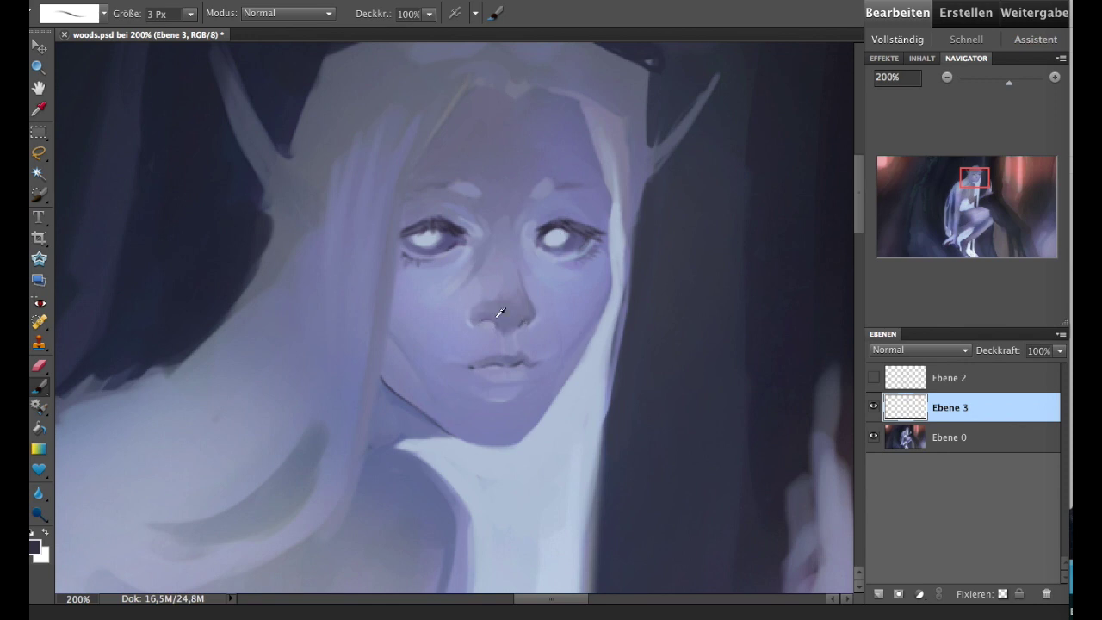
- Hide Ebene 3 to compare, and sample tones around the mouth, chin, jaw and neck
left_click(523, 320, "alt")
left_click(875, 406)
left_click(540, 239, "alt")
left_click(516, 338)
left_click(522, 386, "alt")
left_click(400, 398, "alt")
left_click(455, 444, "alt")
- Sample eye-area tones and darken the inner corner of the left eye
left_click(577, 243, "alt")
left_click(507, 244, "alt")
left_click(435, 242, "alt")
left_click(579, 242, "alt")
left_click(459, 237, "alt")
left_click(546, 239, "alt")
left_click(543, 231, "alt")
left_click_drag(464, 234, 476, 242)
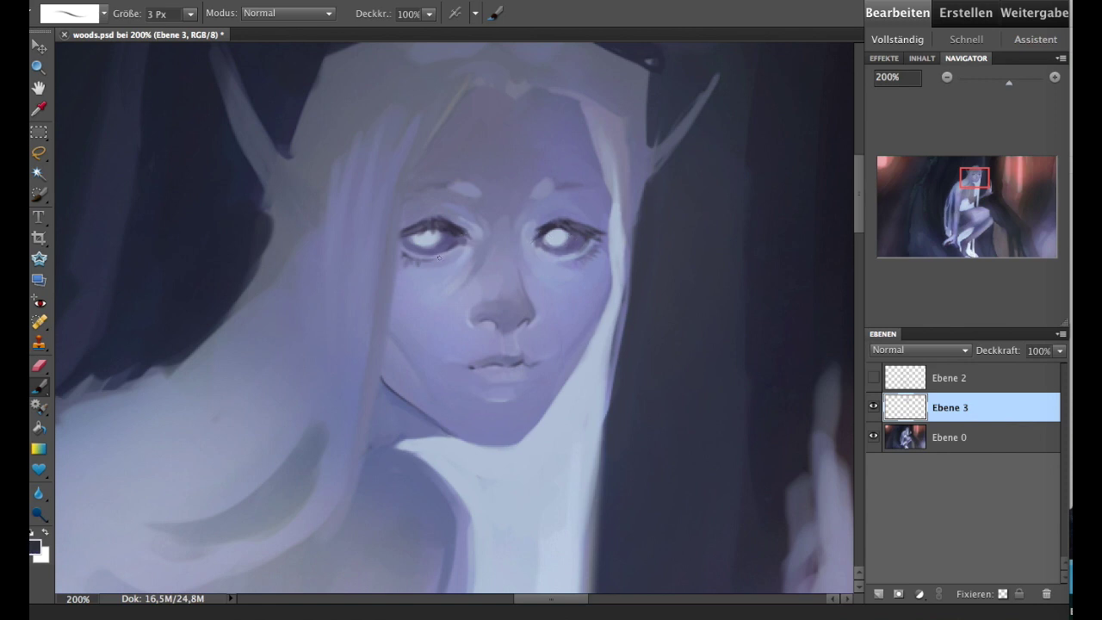
- Sample a light lavender near the nose and switch to a larger brush
left_click(470, 316, "alt")
left_click(103, 13)
left_click(76, 79)
left_click(184, 35)
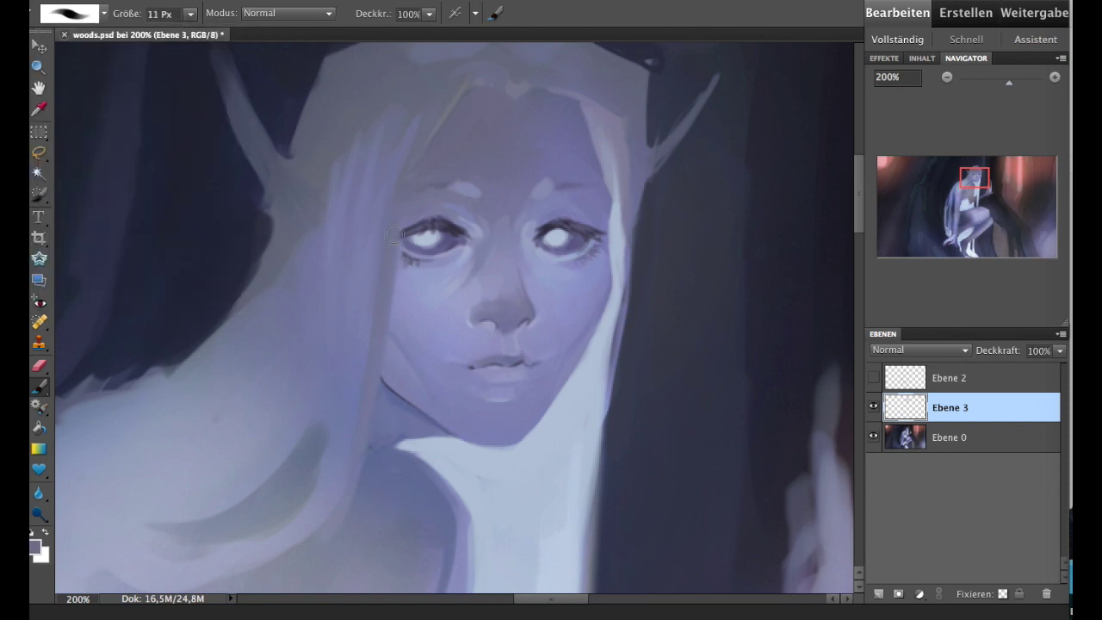
- Set the brush to 7 px, sample forehead tones, and darken the hair edge beside the face
left_click(479, 80, "alt")
left_click(190, 14)
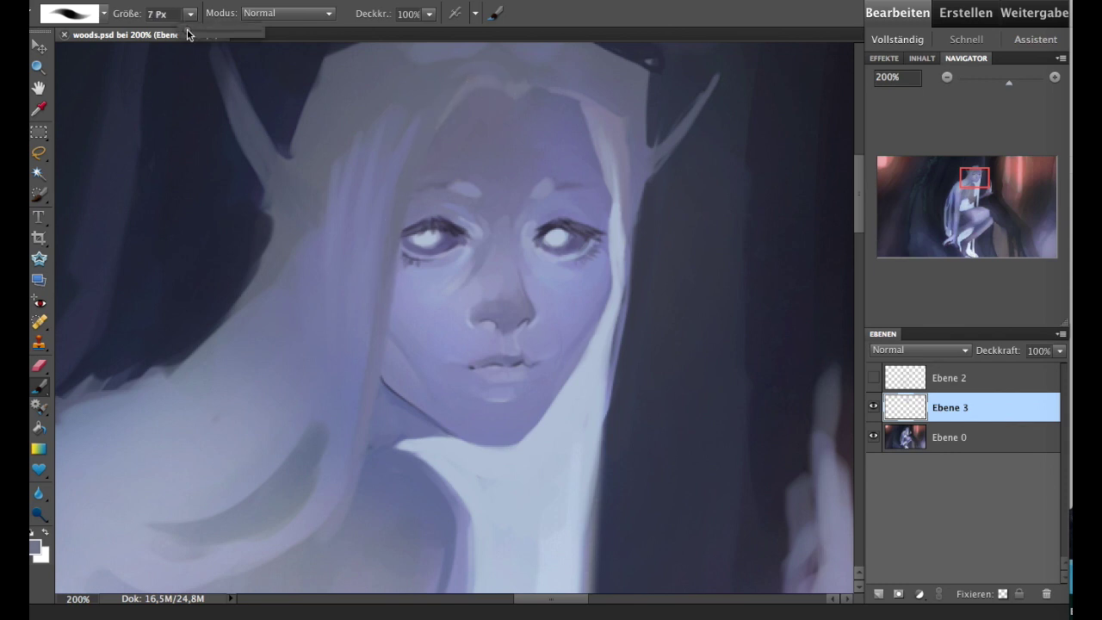
left_click_drag(192, 35, 185, 34)
left_click(488, 101, "alt")
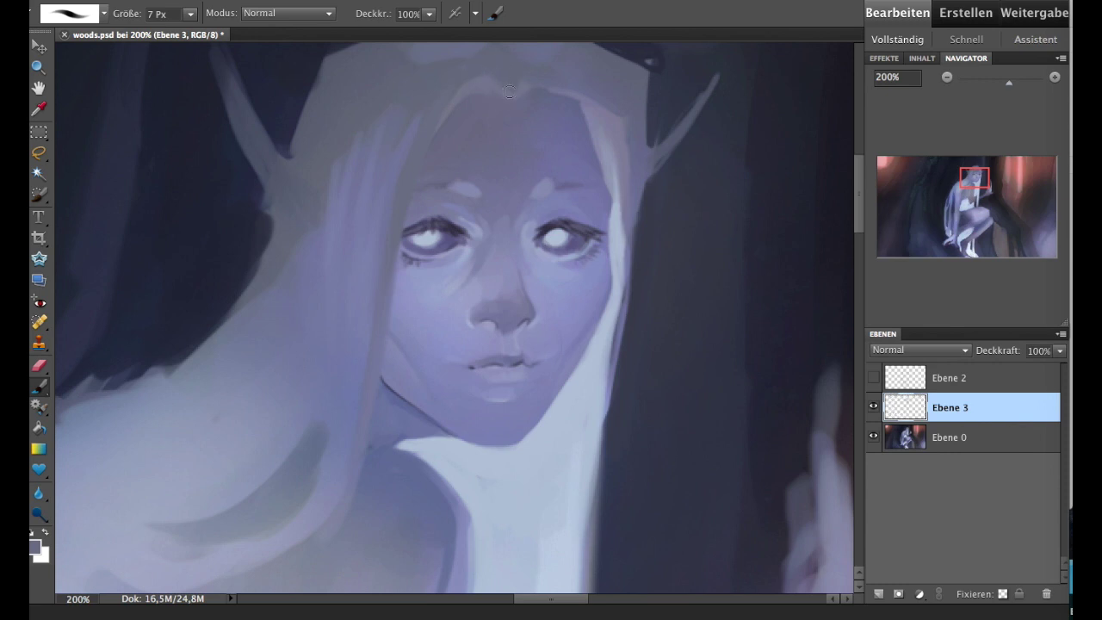
left_click(605, 101, "alt")
left_click(620, 90, "alt")
left_click_drag(621, 117, 628, 180)
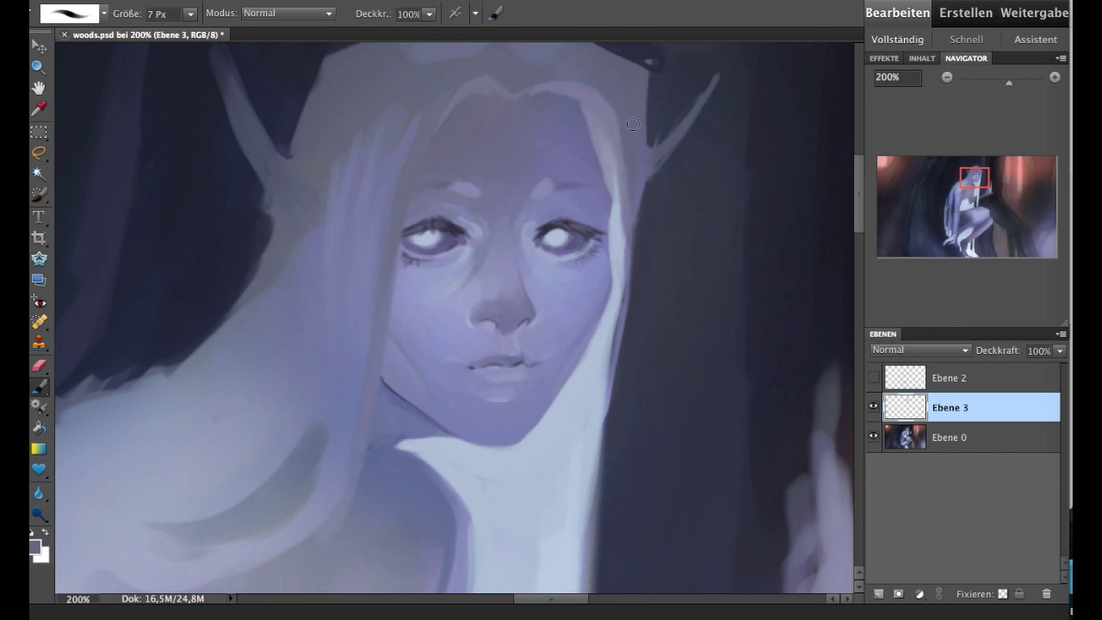
- Add small light strokes on the forehead and hood, a dark hair-strand line, and brighten the upper ear
scroll(563, 160, "up", 2)
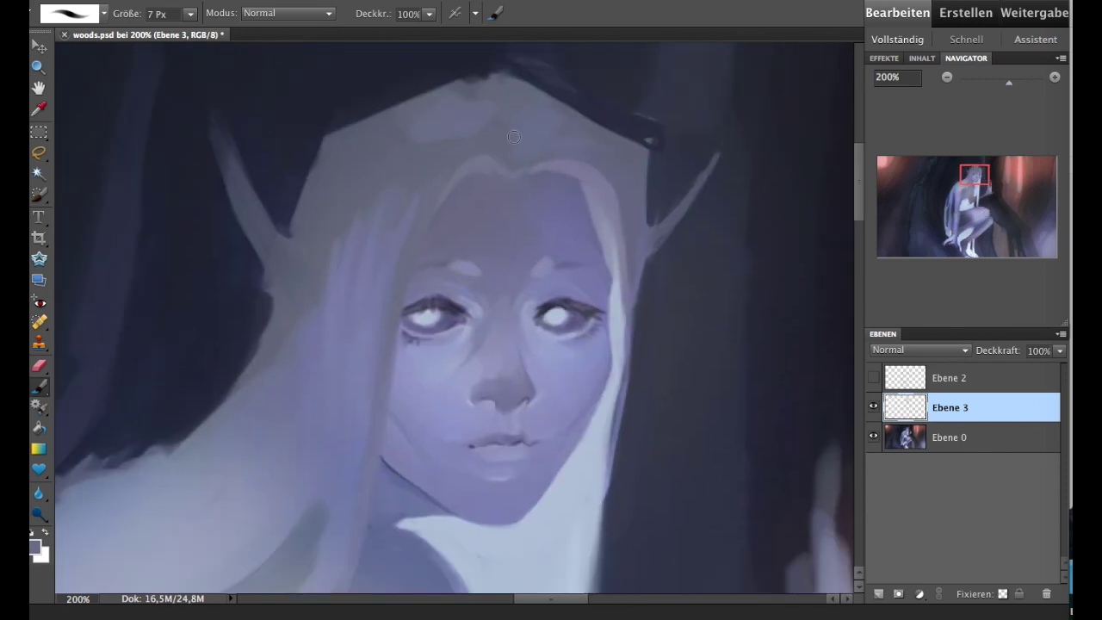
mouse_move(514, 125)
left_mouse_down()
mouse_move(506, 143)
mouse_move(419, 175)
left_mouse_up()
left_click_drag(358, 159, 376, 141)
left_click_drag(337, 248, 327, 354)
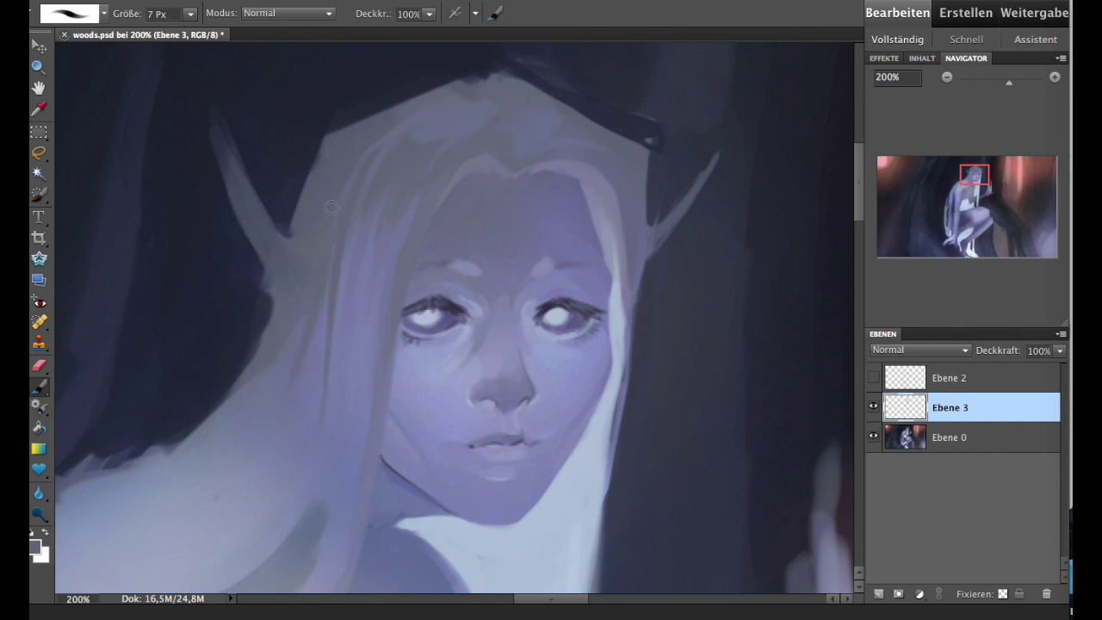
mouse_move(290, 241)
left_mouse_down()
mouse_move(220, 134)
mouse_move(258, 189)
left_mouse_up()
- Darken the ear's outer edge, brighten the inner ear, and dab strokes by the cheek and lower-left hair
left_click(265, 190, "alt")
left_click(256, 218, "alt")
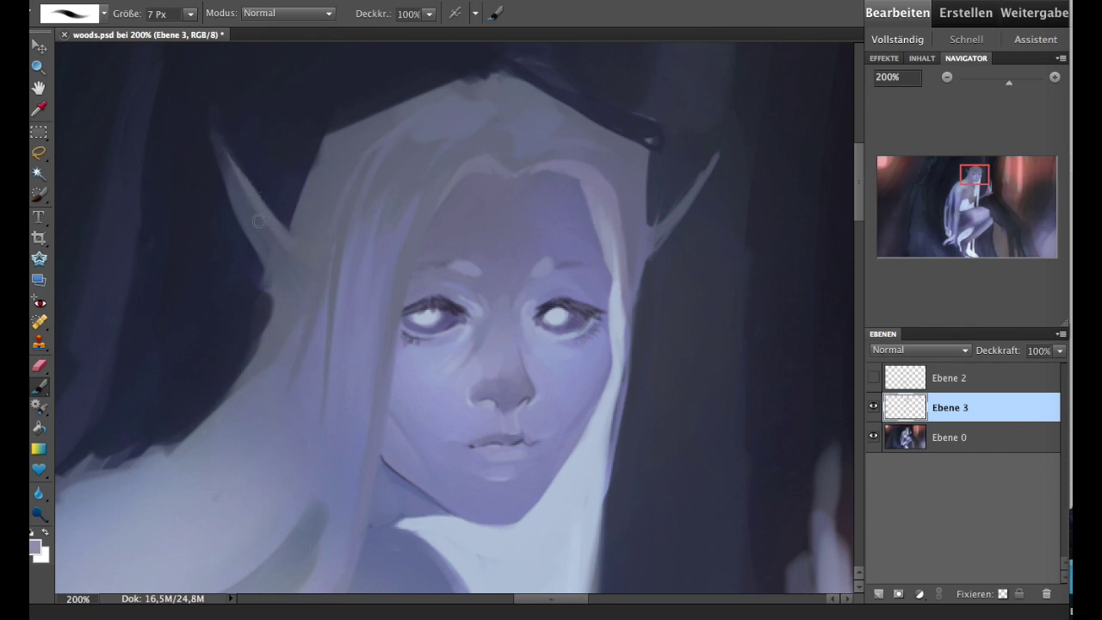
mouse_move(284, 250)
left_mouse_down()
mouse_move(250, 205)
mouse_move(280, 277)
left_mouse_up()
left_click_drag(307, 270, 307, 272)
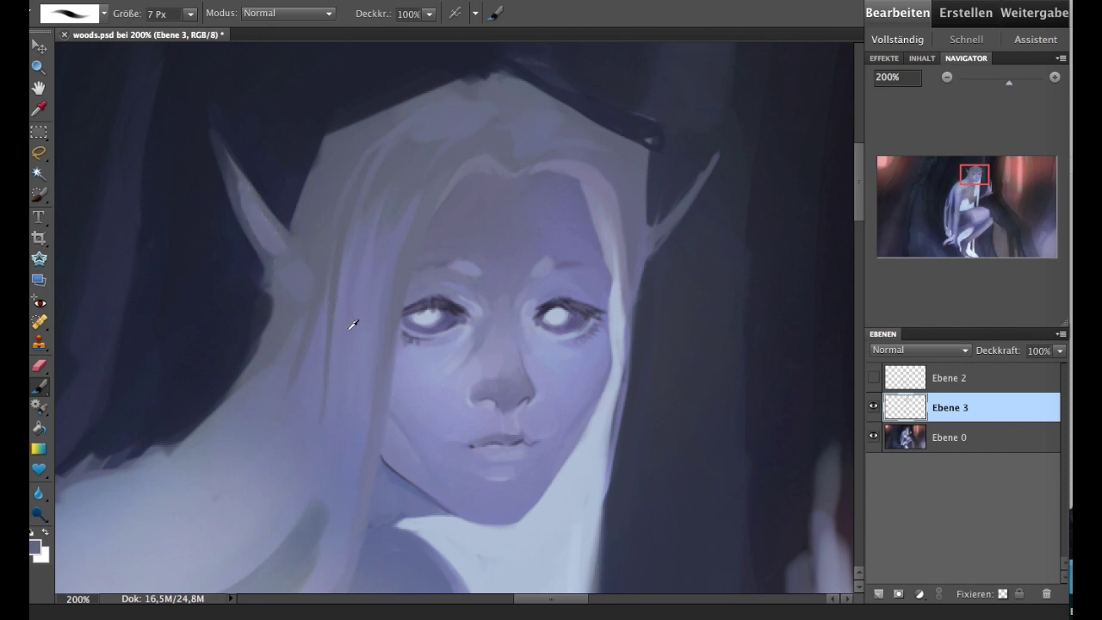
left_click(299, 328)
left_click_drag(289, 397, 294, 398)
left_click_drag(161, 523, 244, 468)
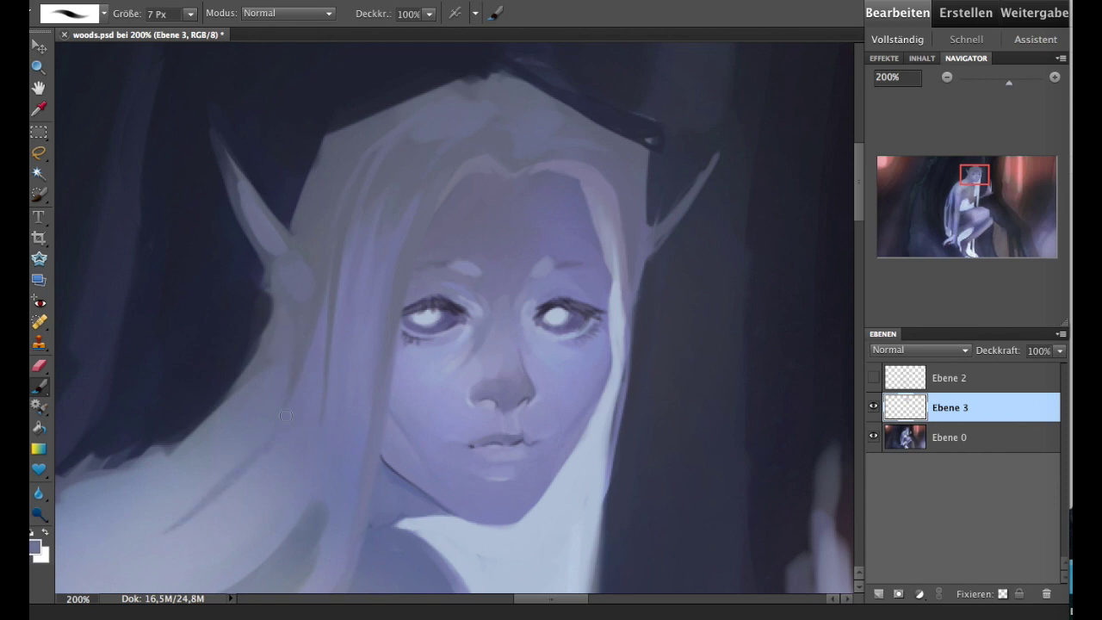
- Add a light mark on the hood and darken the top edge of the hair
left_click(362, 338, "alt")
left_click_drag(517, 135, 525, 131)
left_click(503, 95, "alt")
left_click(383, 90, "alt")
mouse_move(551, 77)
left_mouse_down()
mouse_move(495, 67)
mouse_move(546, 70)
left_mouse_up()
left_click_drag(417, 236, 473, 236)
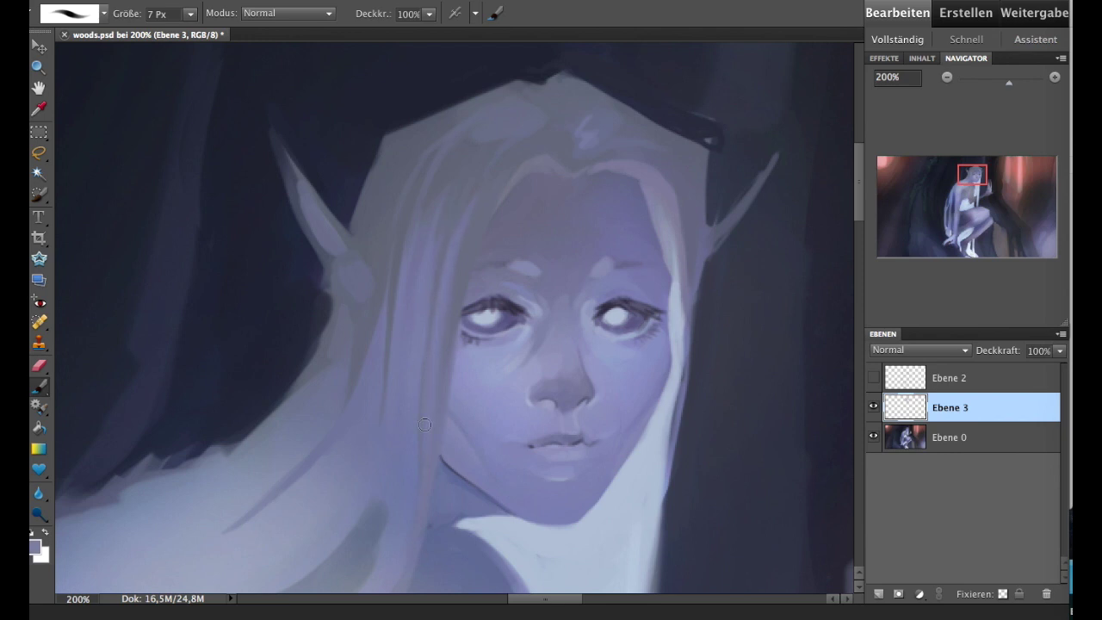
- Lighten the left ear's edge and work light and dark strokes down the right hair edge
left_click_drag(973, 172, 976, 175)
left_click(223, 226, "alt")
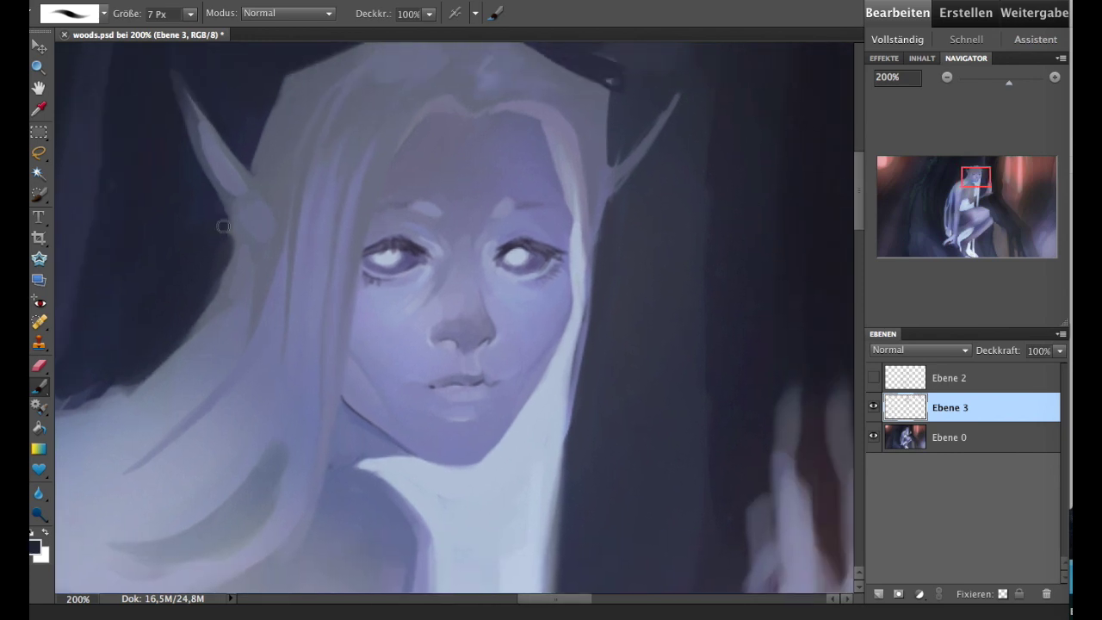
left_click(246, 237, "alt")
left_click_drag(230, 237, 216, 296)
left_click(577, 245, "alt")
left_click(590, 149, "alt")
left_click_drag(568, 125, 579, 302)
left_click_drag(579, 220, 573, 353)
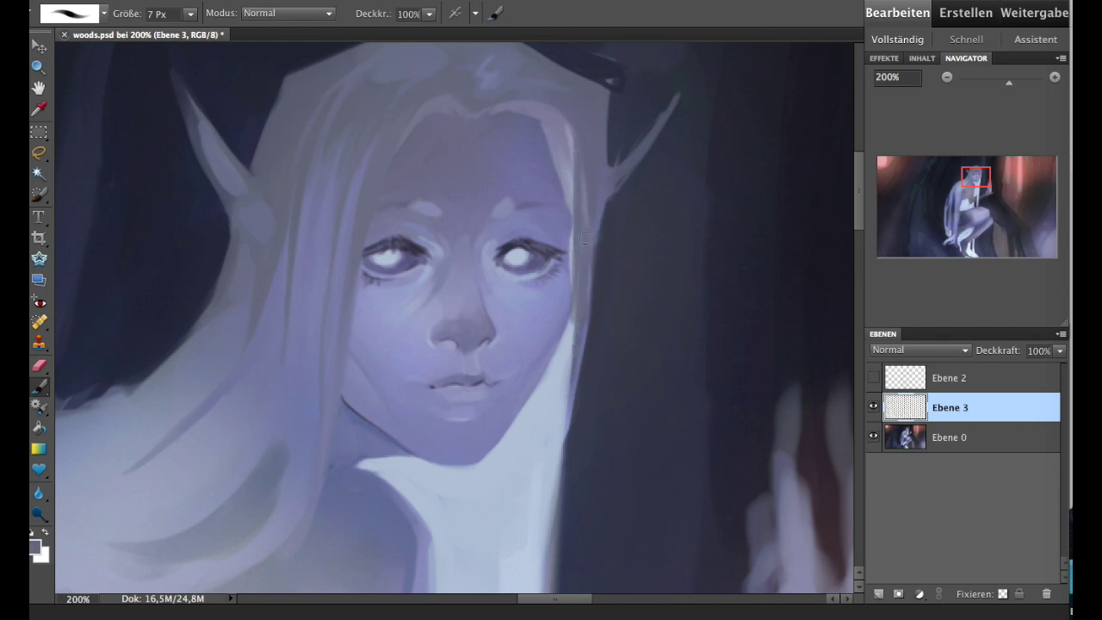
left_click_drag(583, 191, 591, 277)
- Paint a dark stroke at the upper-right hair edge, then undo it
left_click(594, 284, "alt")
left_click_drag(613, 86, 596, 160)
scroll(615, 100, "up", 2)
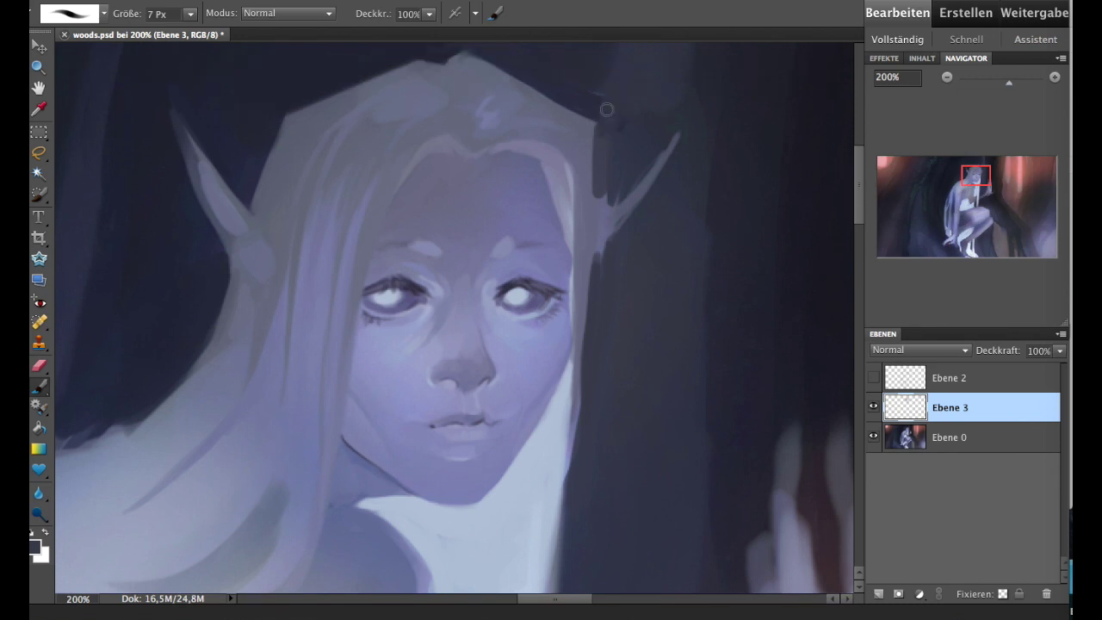
key("ctrl+z")
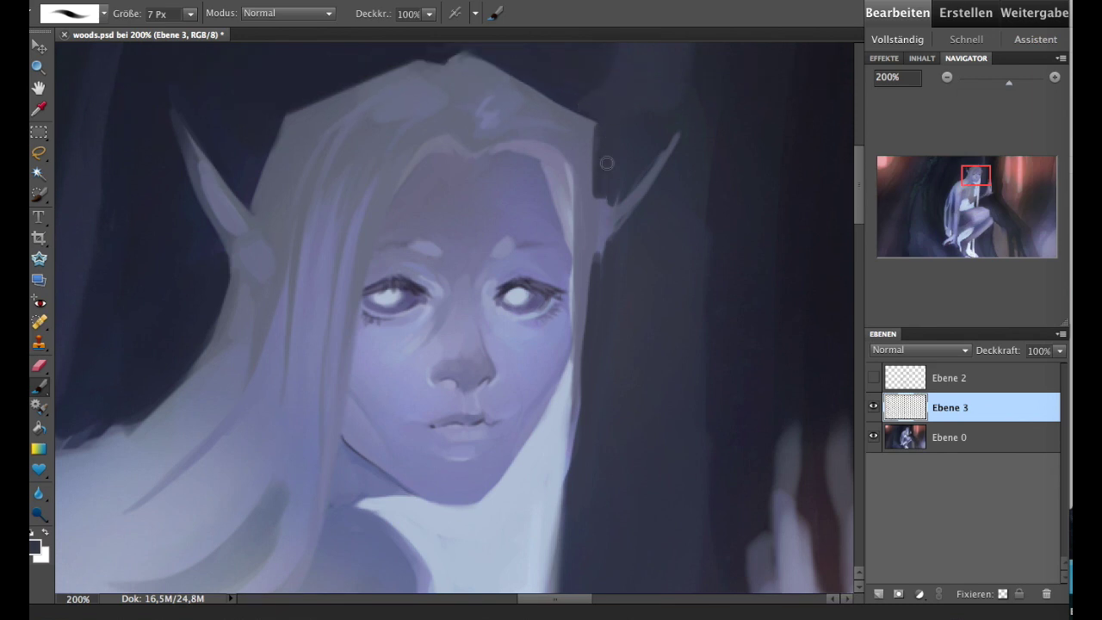
- Add a lighter purple stroke along the hair near the ear and lighten the right ear's lower edge
left_click(642, 197, "alt")
left_click_drag(604, 222, 584, 255)
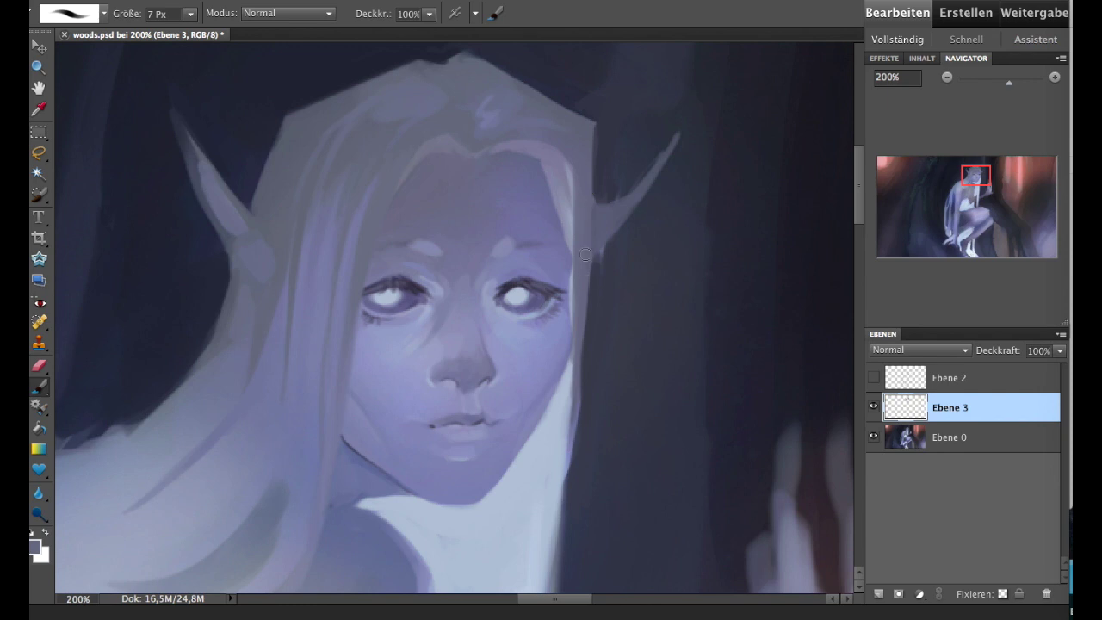
left_click(655, 165, "alt")
left_click_drag(659, 157, 611, 203)
left_click(648, 203, "alt")
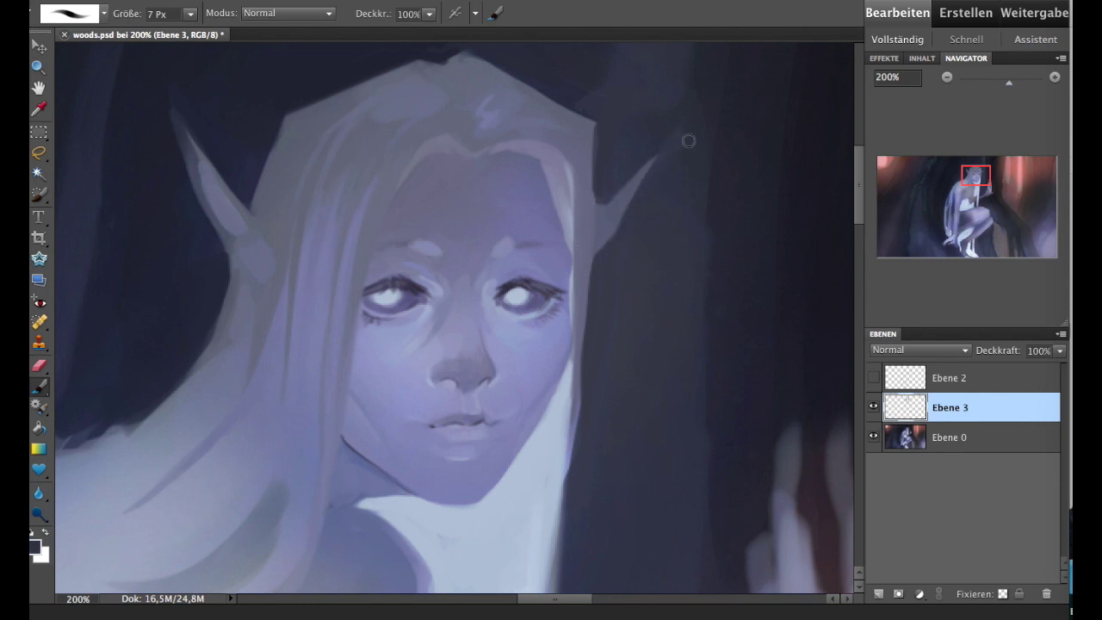
left_click_drag(983, 182, 981, 186)
- At 5 Px, paint a light lavender stroke up the hair edge and dab light marks on the forehead
left_click(607, 313, "alt")
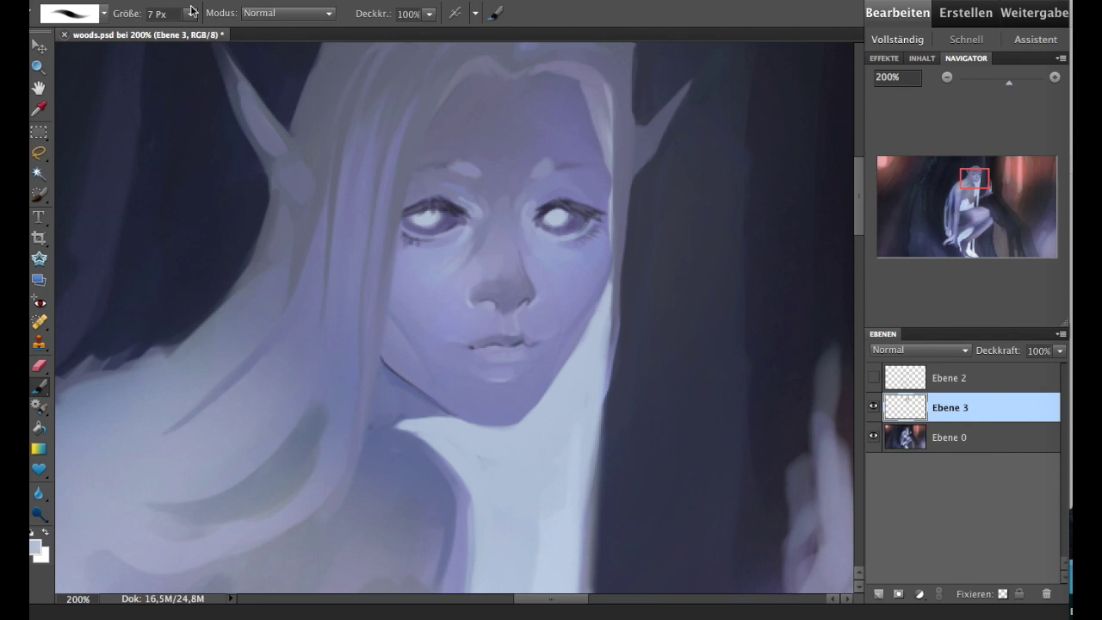
key("bracketleft")
key("bracketleft")
left_click_drag(612, 266, 581, 80)
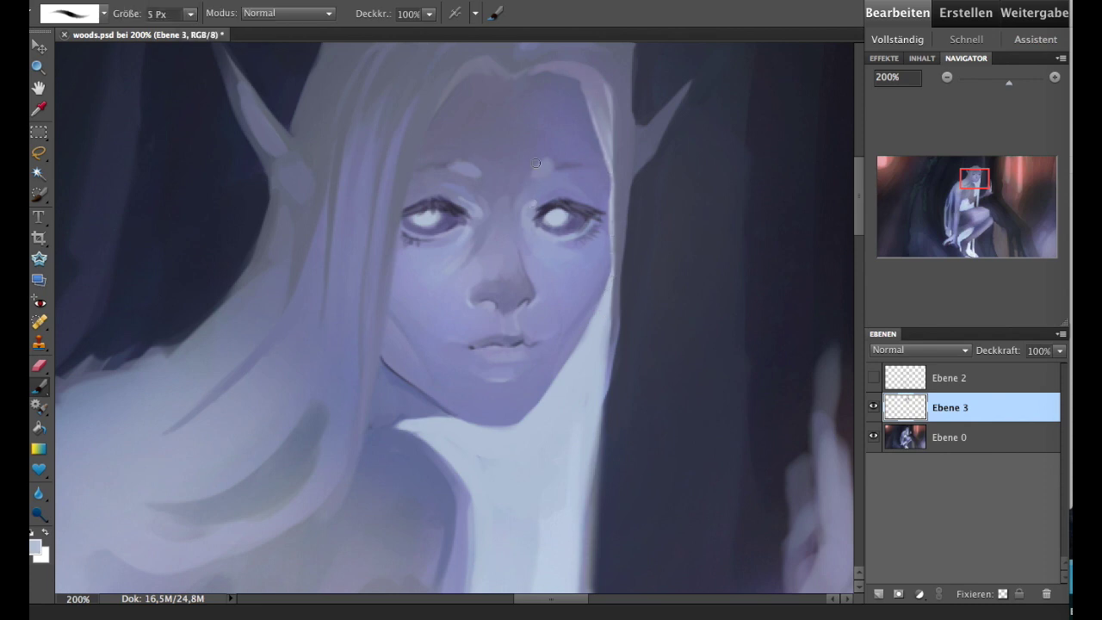
left_click_drag(536, 163, 540, 176)
left_click(466, 167)
left_click(871, 406)
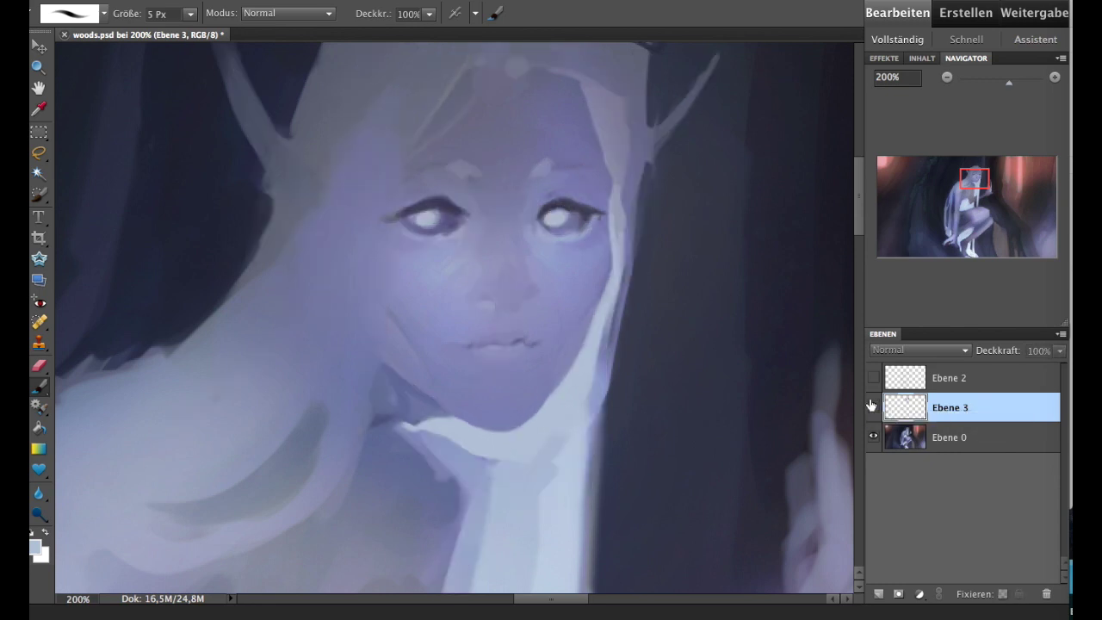
left_click(872, 406)
- Repaint the lips and chin with sampled purples, then flip the painting horizontally
left_click(487, 355, "alt")
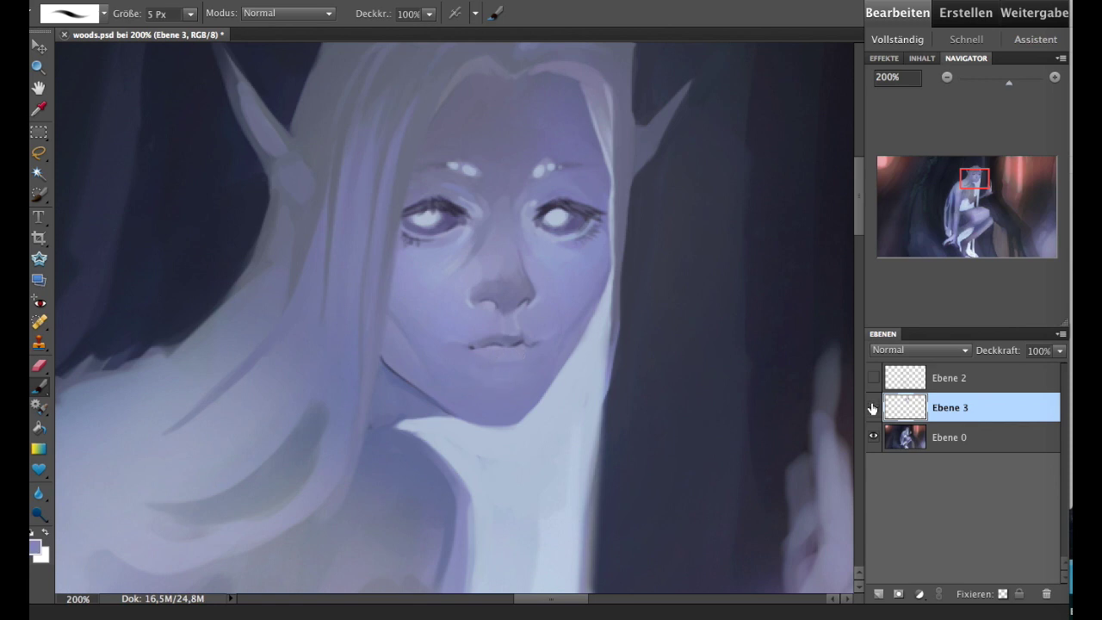
left_click(553, 333, "alt")
left_click(491, 362, "alt")
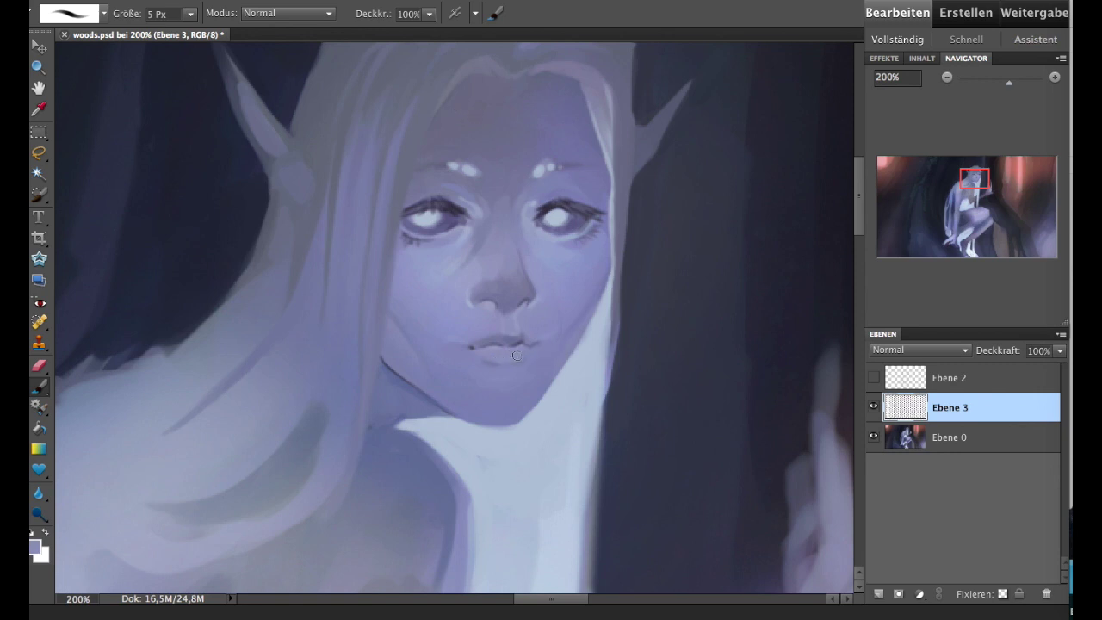
left_click(521, 394, "alt")
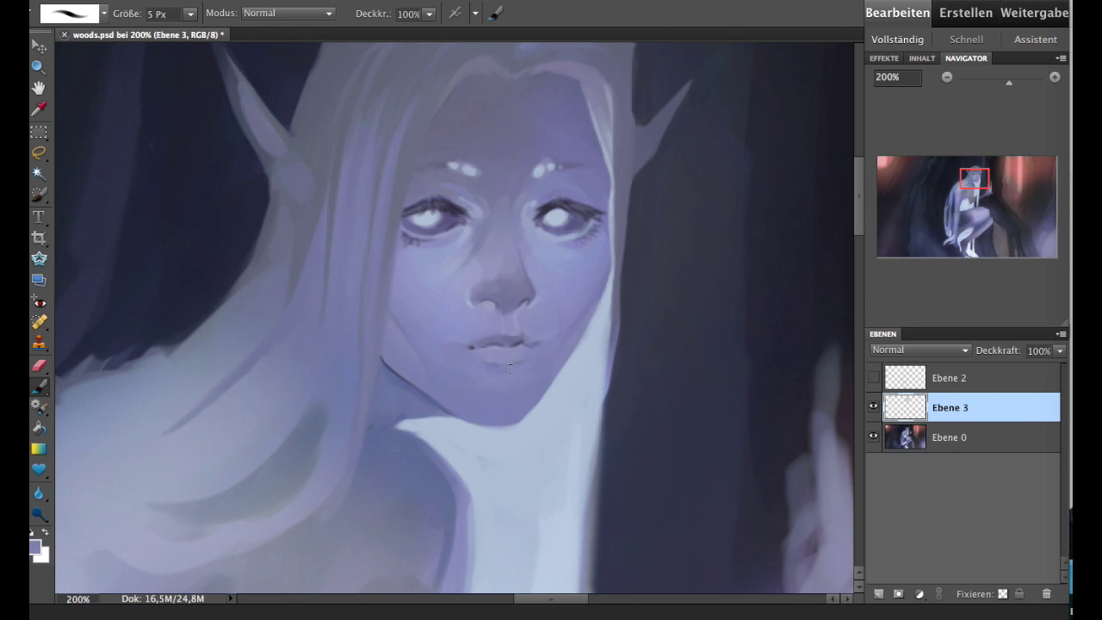
mouse_move(519, 367)
left_mouse_down()
mouse_move(483, 369)
mouse_move(529, 353)
left_mouse_up()
left_click(504, 350, "alt")
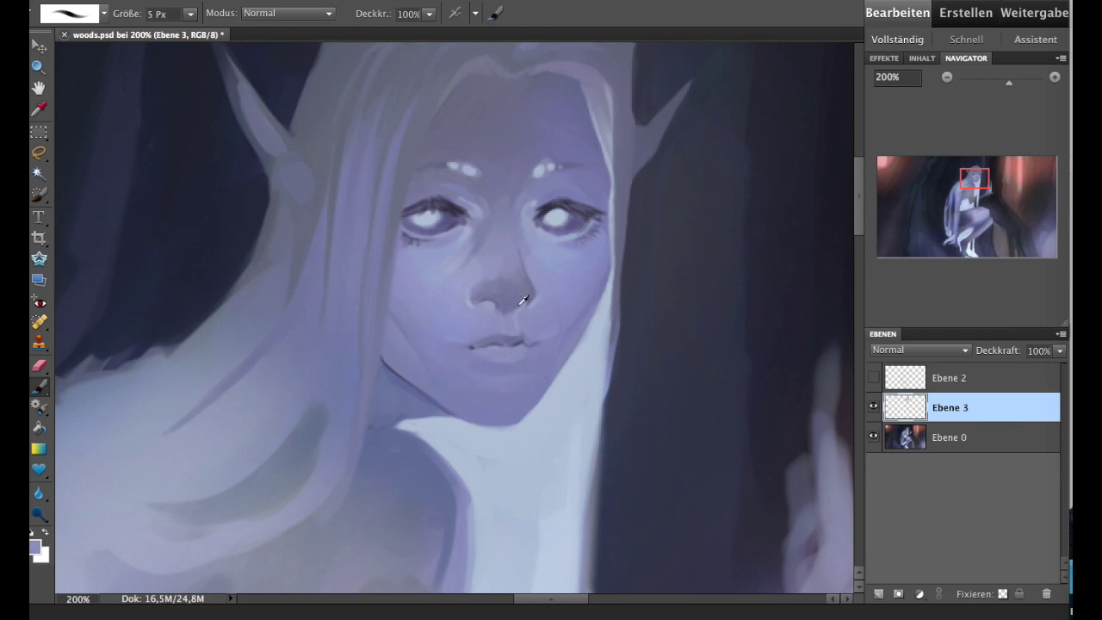
left_click(518, 354, "alt")
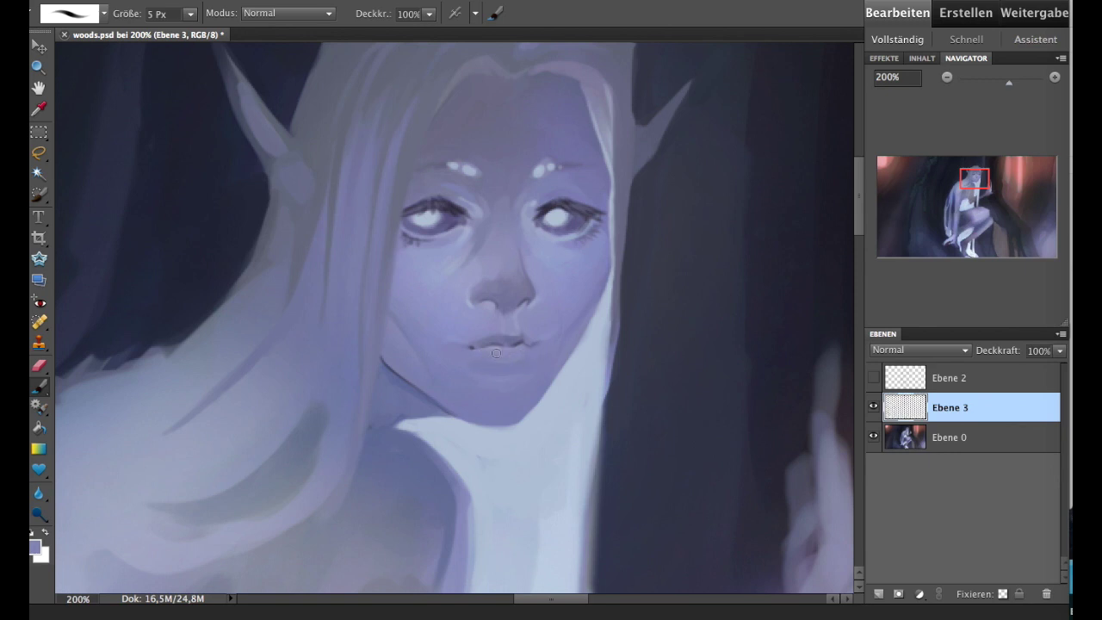
left_click(405, 2)
left_click(653, 52)
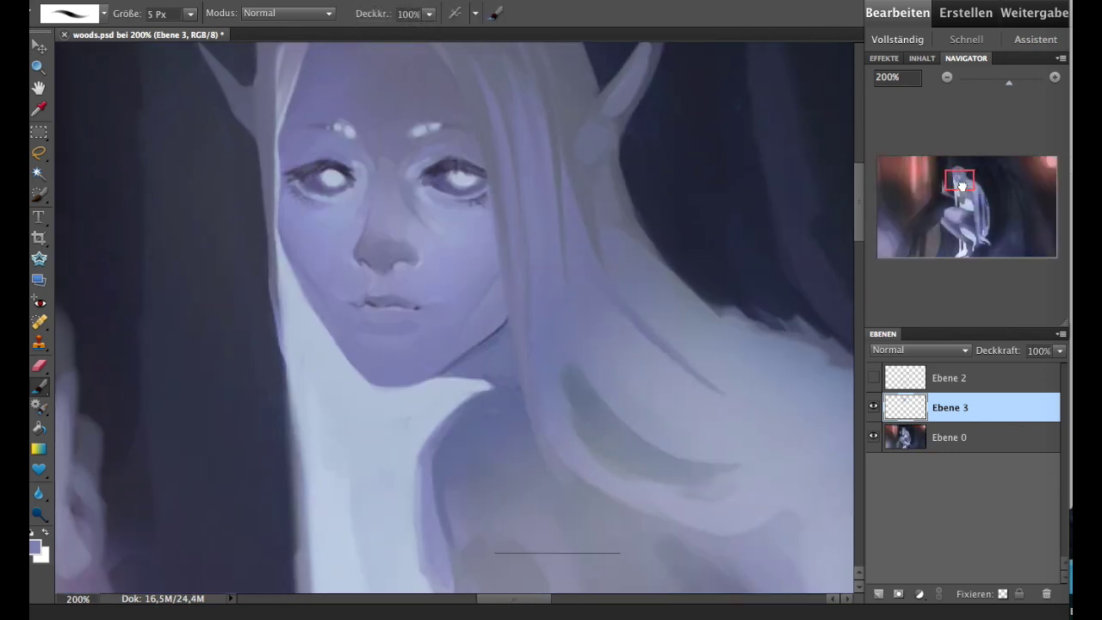
left_click(352, 191, "alt")
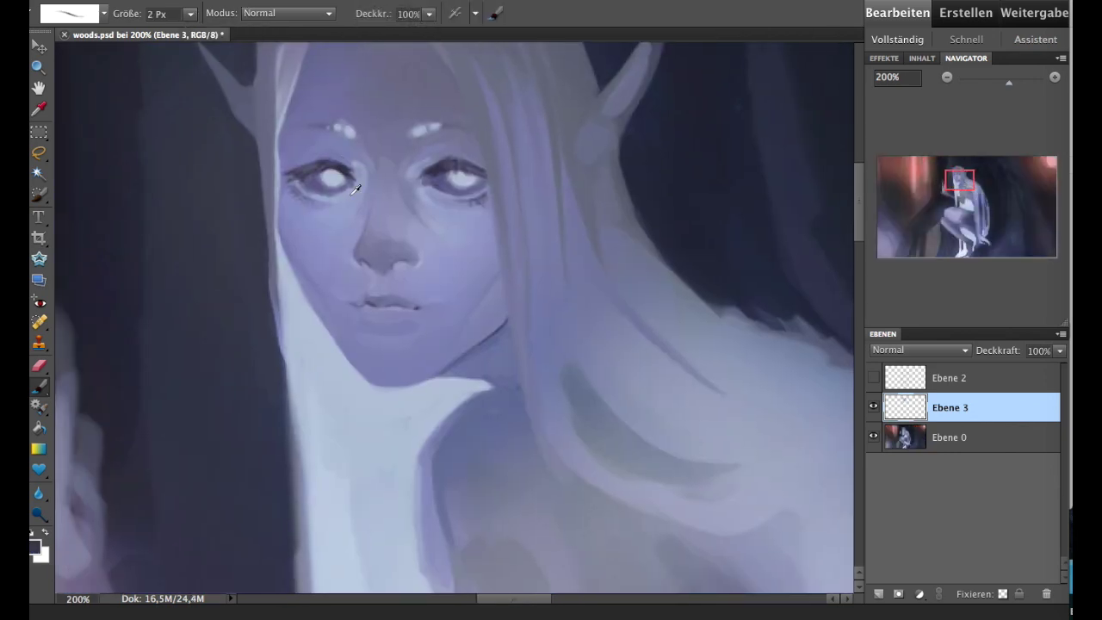
left_click(873, 408)
left_click(363, 298, "alt")
left_click(370, 301, "alt")
left_click_drag(394, 305, 417, 307)
left_click_drag(572, 185, 650, 224)
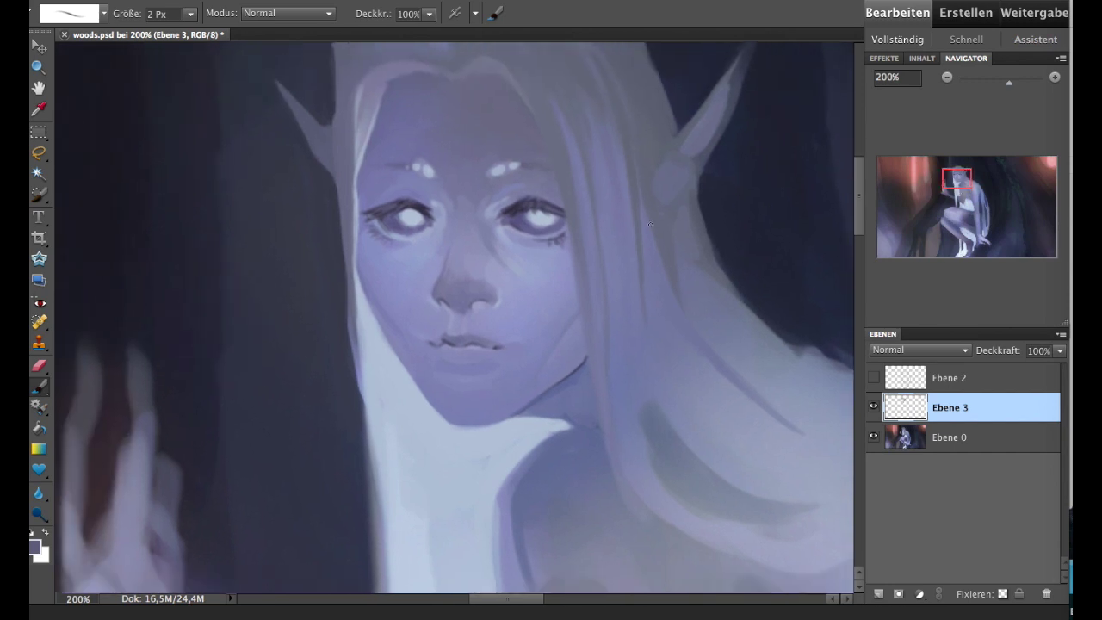
left_click(484, 366, "alt")
left_click(516, 213, "alt")
left_click(543, 218, "alt")
left_click(411, 209, "alt")
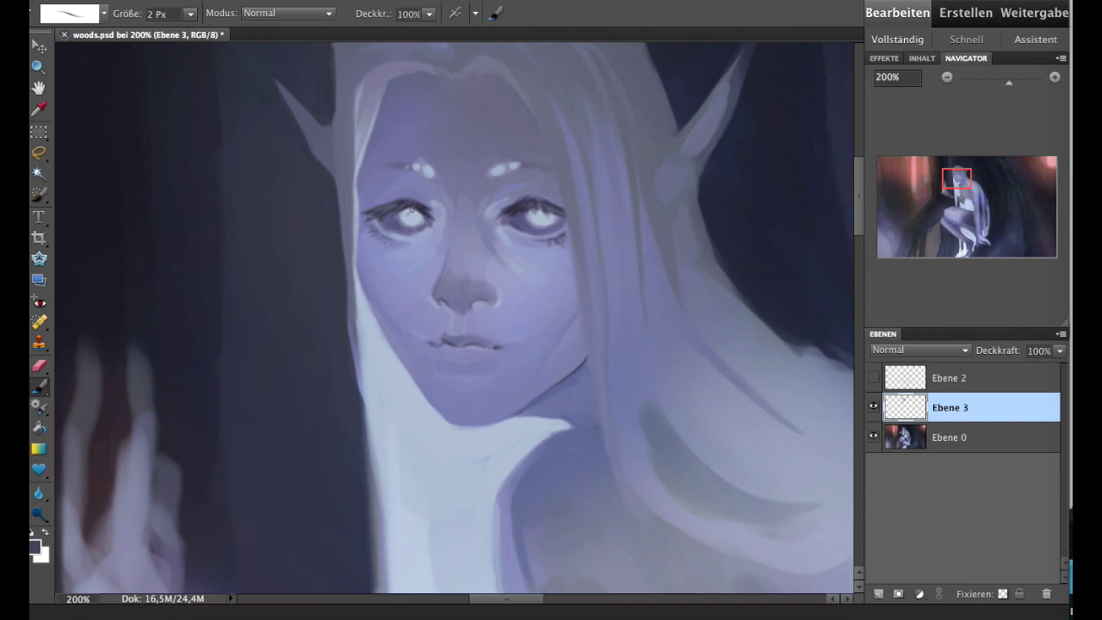
left_click(565, 214, "alt")
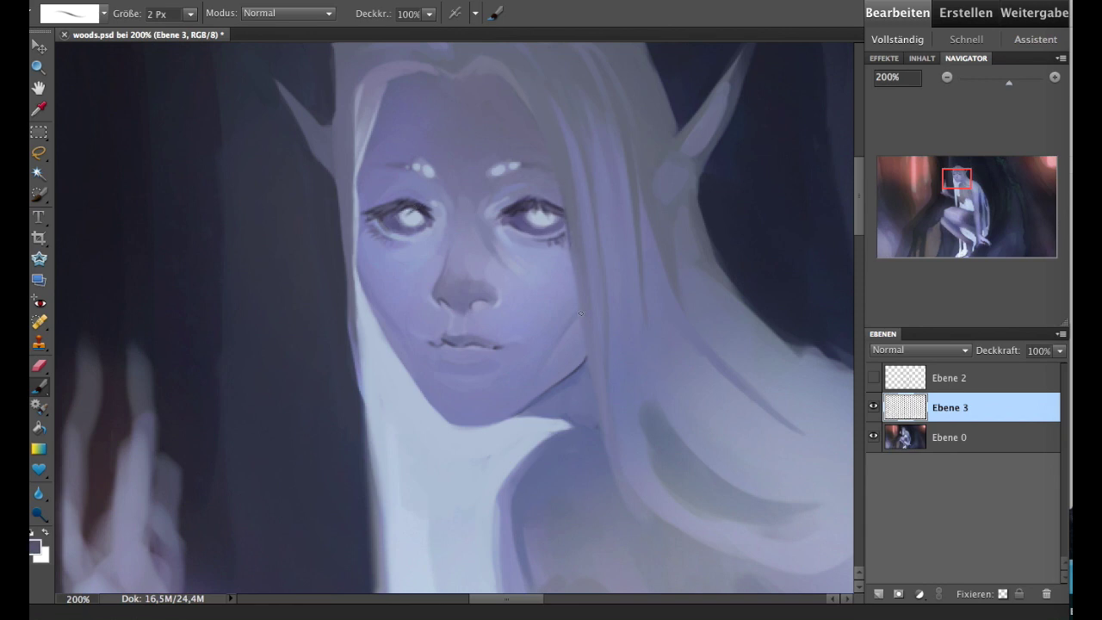
left_click(548, 430, "alt")
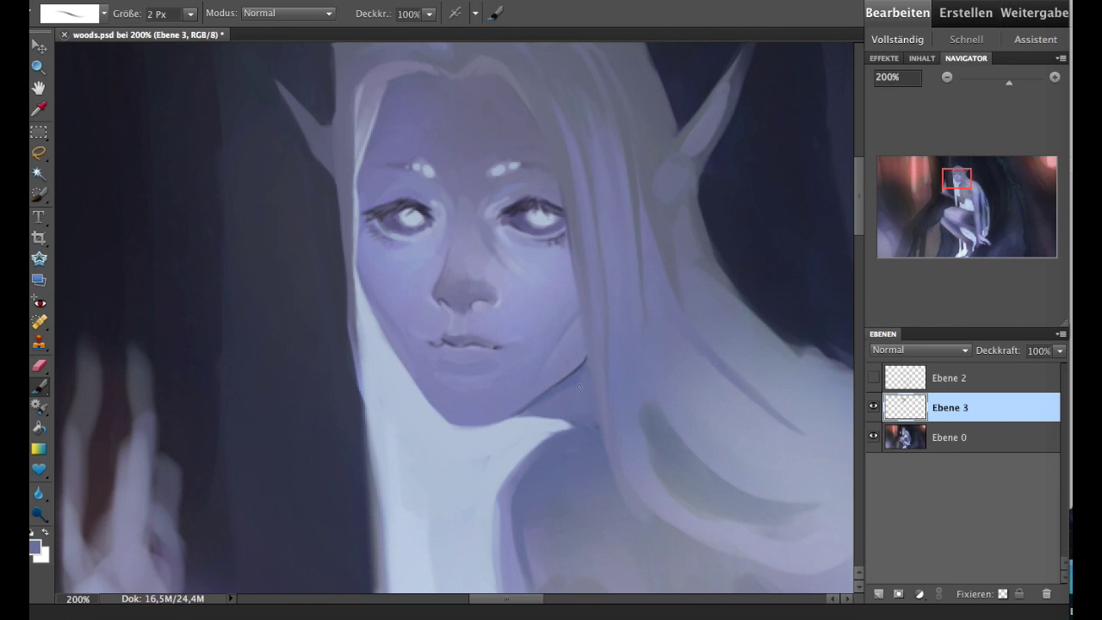
key("]")
key("]")
key("]")
left_click_drag(947, 183, 947, 183)
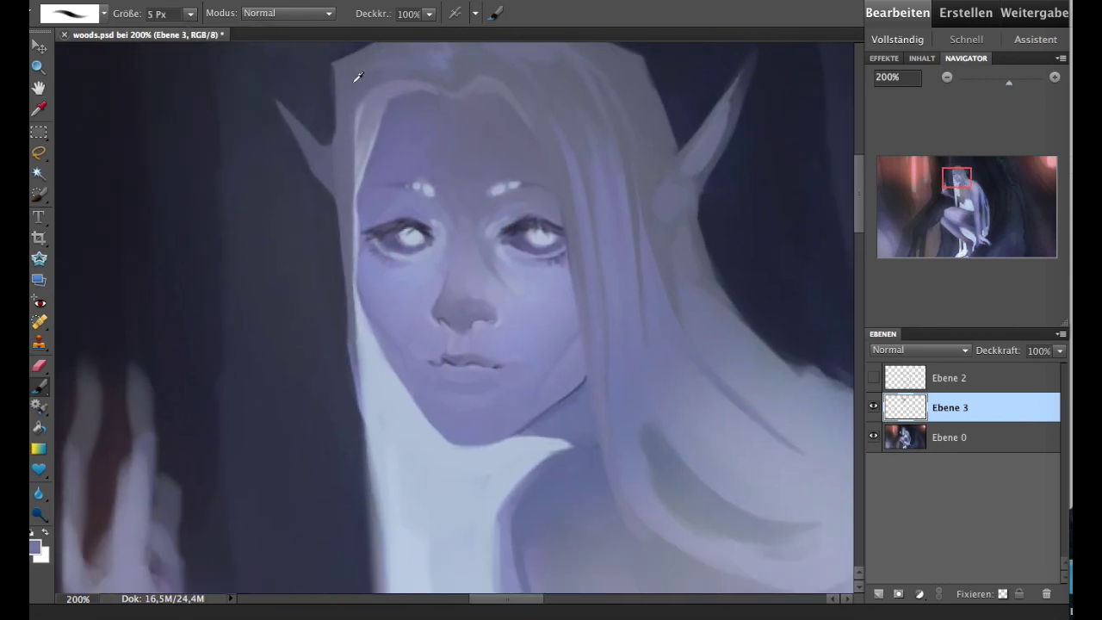
left_click(357, 77, "alt")
key("bracketleft")
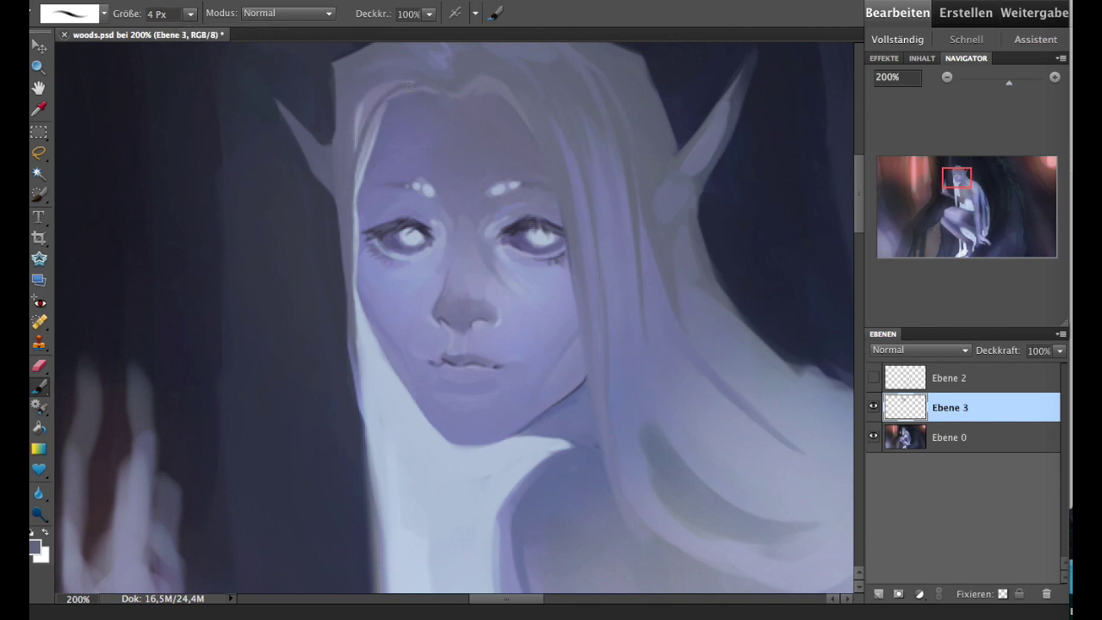
left_click_drag(430, 86, 361, 139)
key("ctrl+z")
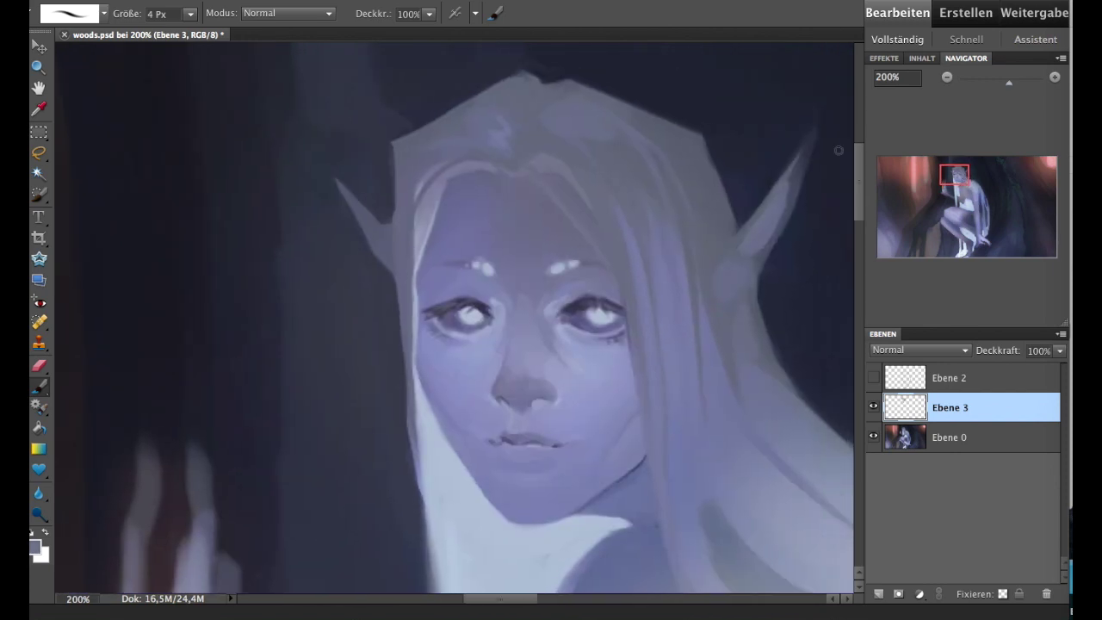
left_click_drag(428, 121, 488, 203)
- Zoom out to the whole figure and toggle Ebene 3 off and on to compare
left_click(947, 77)
left_click(958, 191)
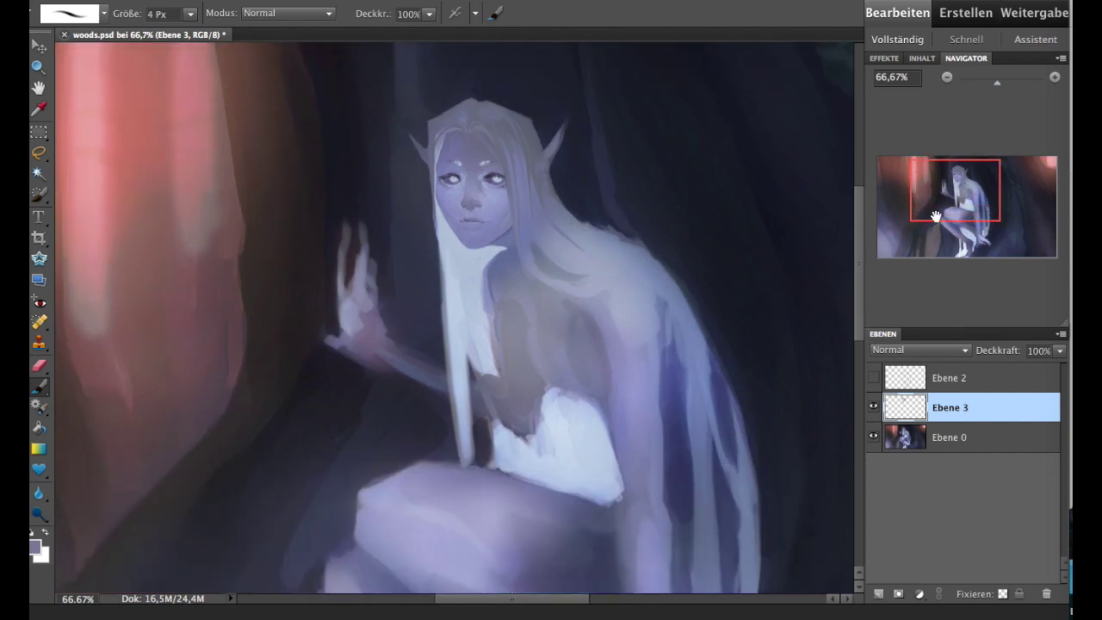
left_click(873, 407)
left_click(873, 407)
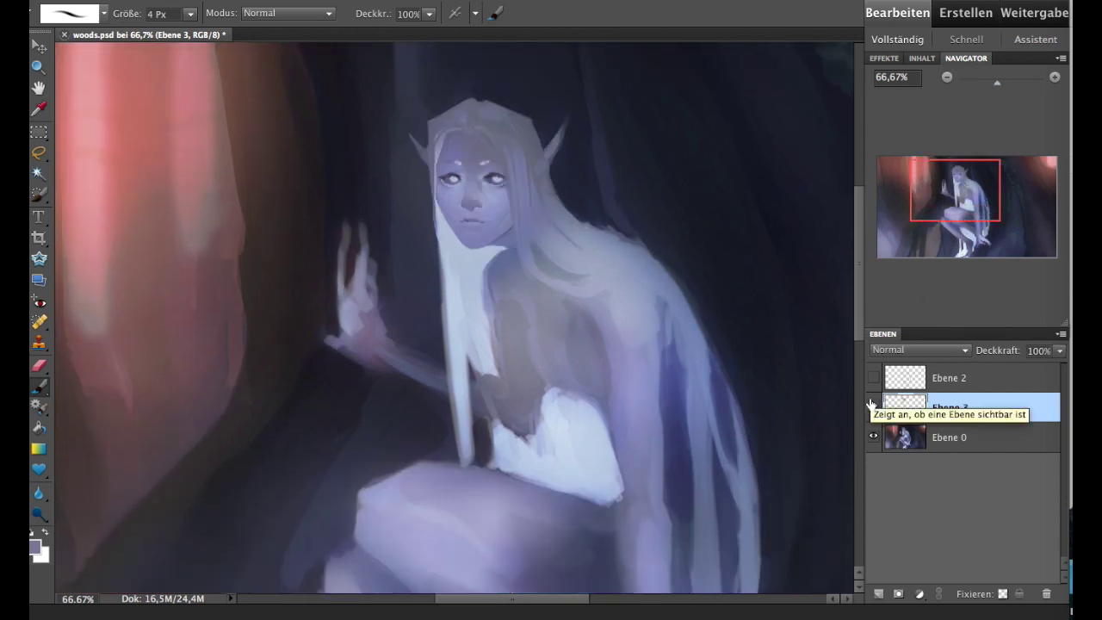
scroll(430, 172, "up", 1)
scroll(421, 168, "up", 1)
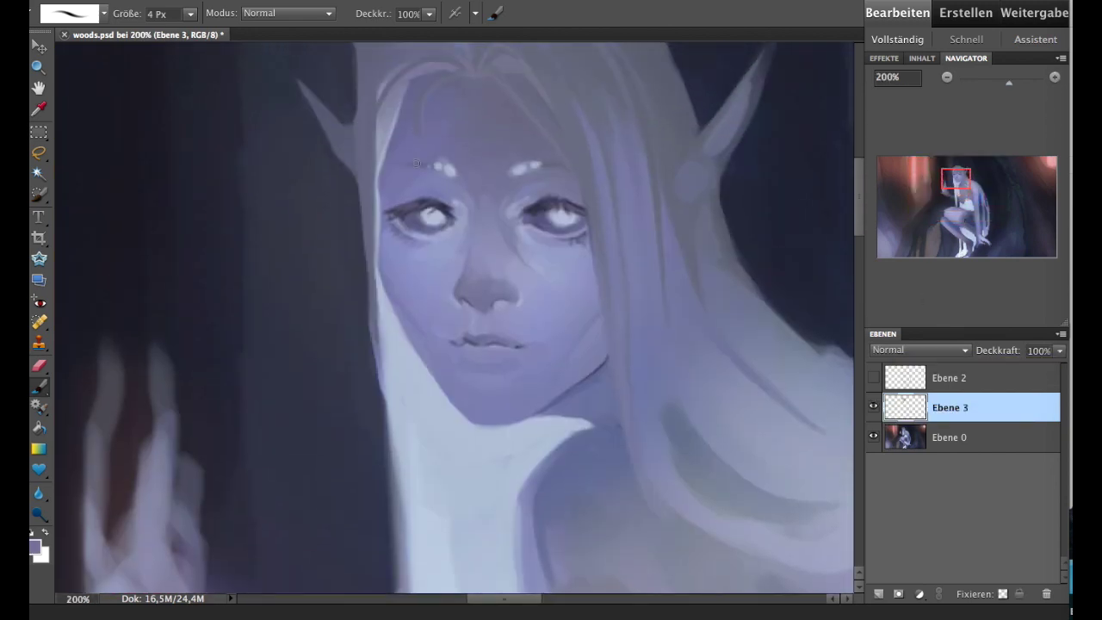
- Compare against the Ebene 2 line sketch, then sample a light lavender from the face
left_click(874, 407)
left_click(873, 383)
left_click(874, 406)
left_click(873, 377)
left_click(428, 178, "alt")
left_click(540, 244, "alt")
- At 3 px, paint small light highlights below the upper lip
key("bracketleft")
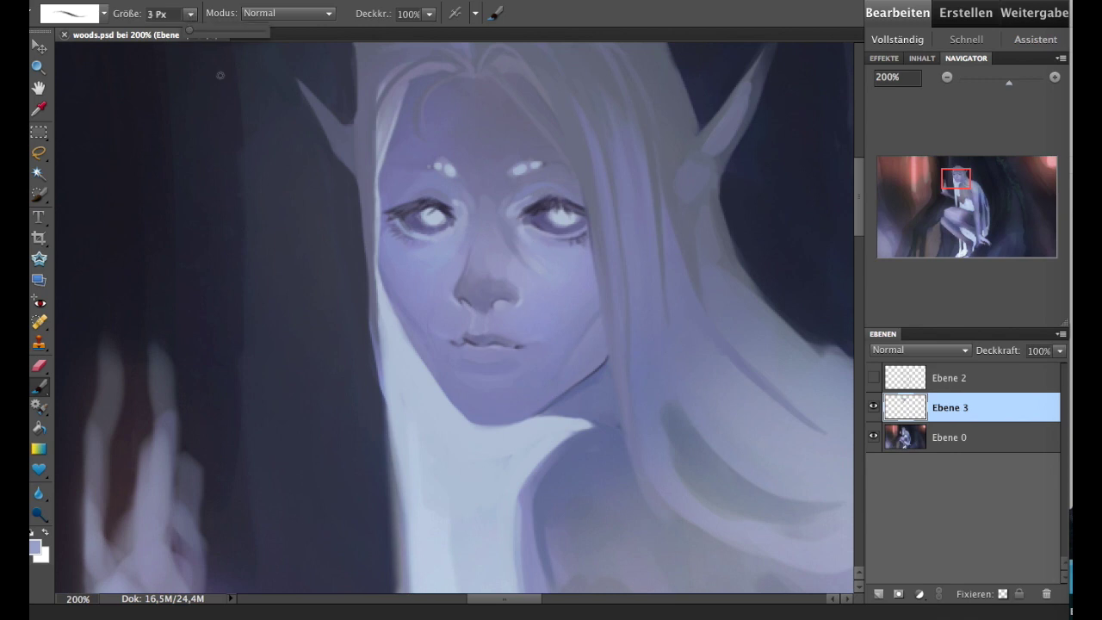
left_click(567, 215, "alt")
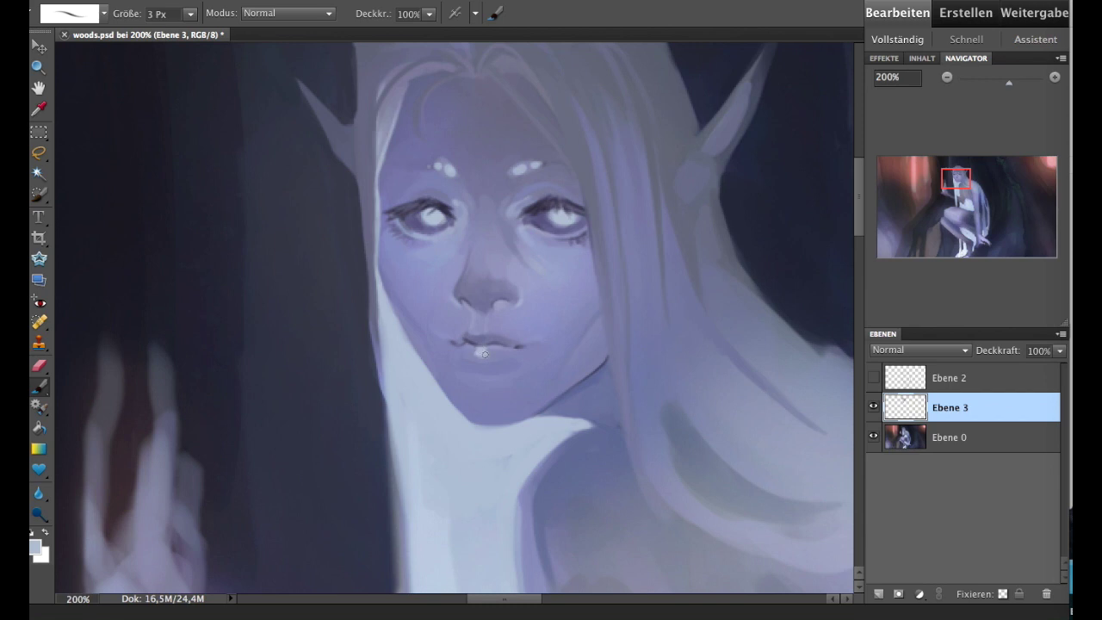
left_click_drag(483, 348, 475, 353)
left_click_drag(495, 349, 480, 357)
left_click(493, 352, "alt")
left_click(484, 373, "alt")
- Set the paint colour to white and brighten the eye highlights
left_click(35, 546)
left_click(792, 283)
left_click_drag(553, 229, 561, 217)
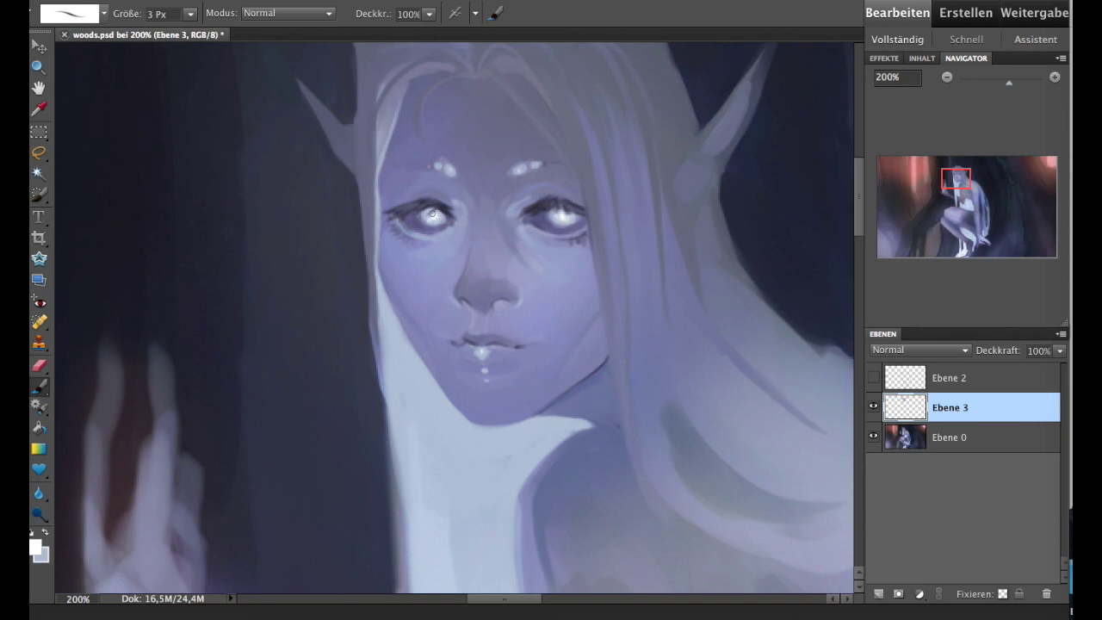
left_click(417, 218, "alt")
- Flip the painting horizontally and compare it with Ebene 3 hidden and shown
left_click(946, 76)
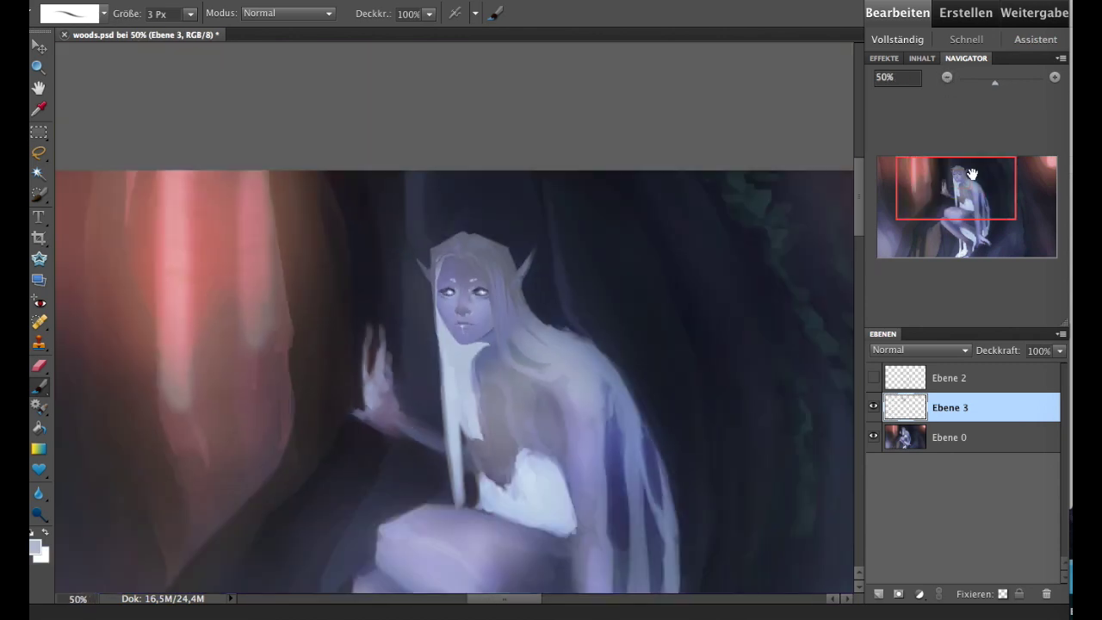
mouse_move(945, 217)
left_mouse_down()
mouse_move(974, 203)
mouse_move(974, 185)
left_mouse_up()
left_click(370, 1)
left_click(632, 60)
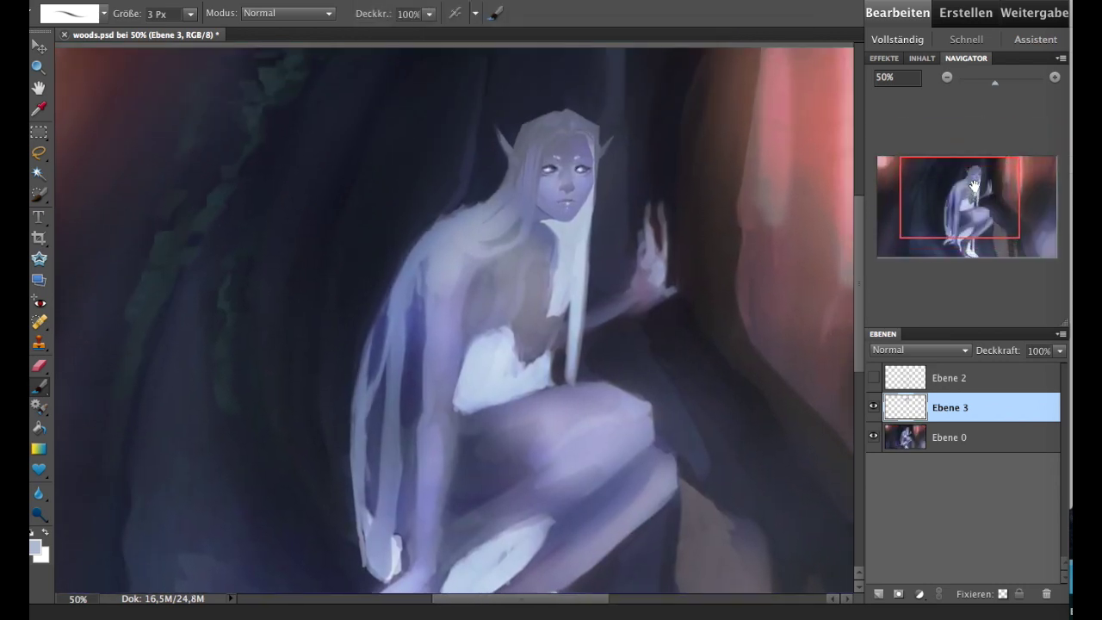
left_click(874, 407)
left_click(874, 407)
left_click(1055, 77)
- Switch to a soft brush at 24 px and smooth the shoulder with lighter lavender strokes
left_click(104, 12)
double_click(101, 73)
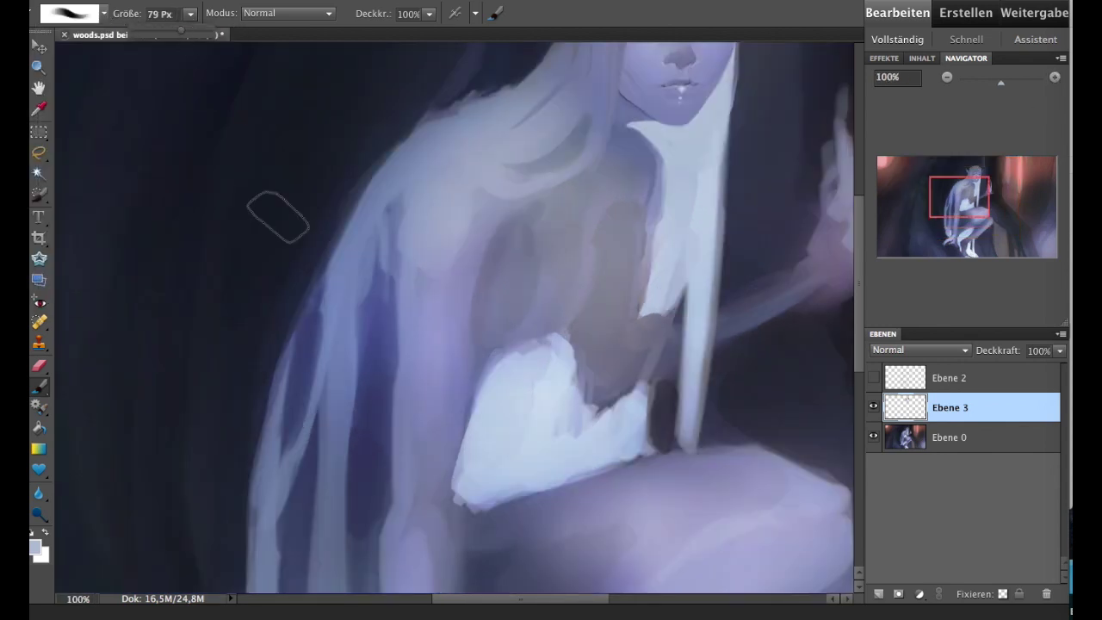
left_click(279, 324, "alt")
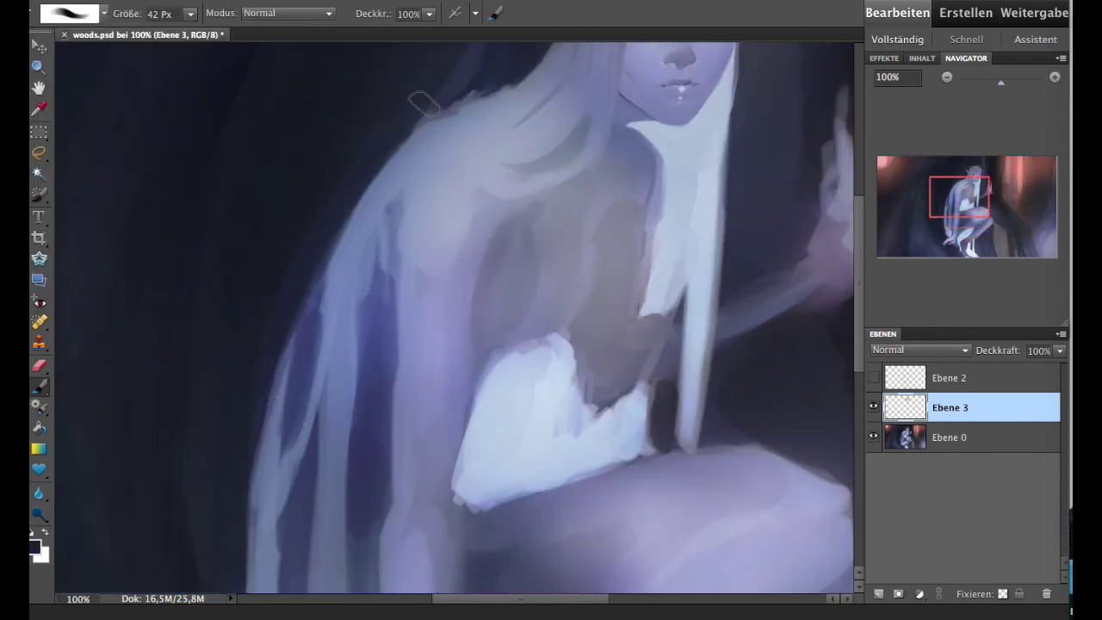
left_click_drag(971, 192, 971, 186)
key("bracketleft")
key("bracketleft")
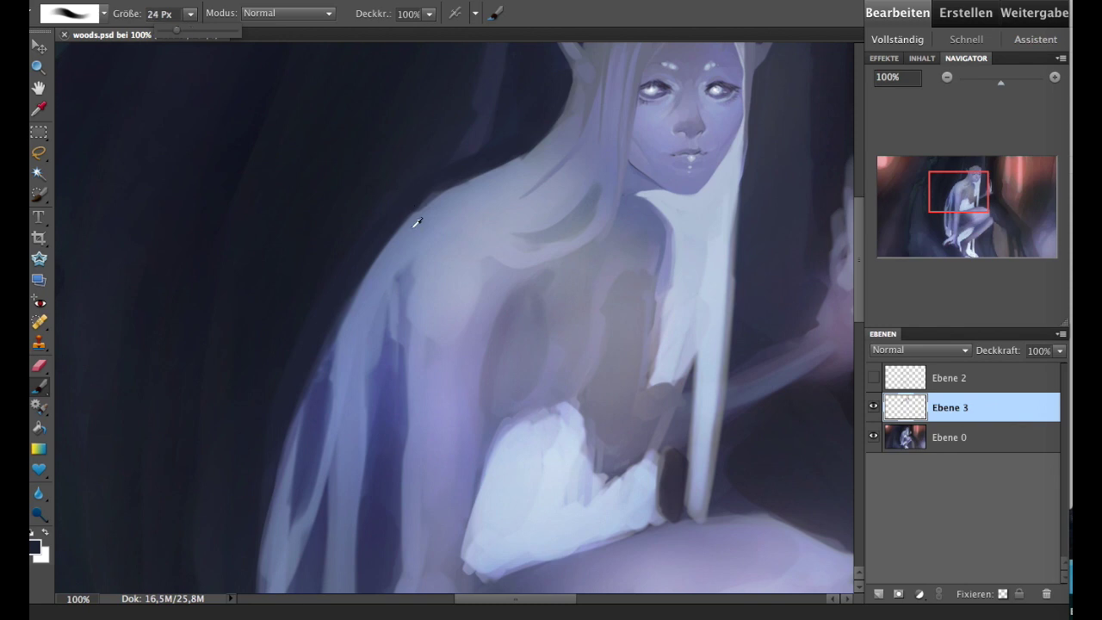
left_click(413, 221, "alt")
left_click(439, 278, "alt")
left_click_drag(422, 260, 403, 328)
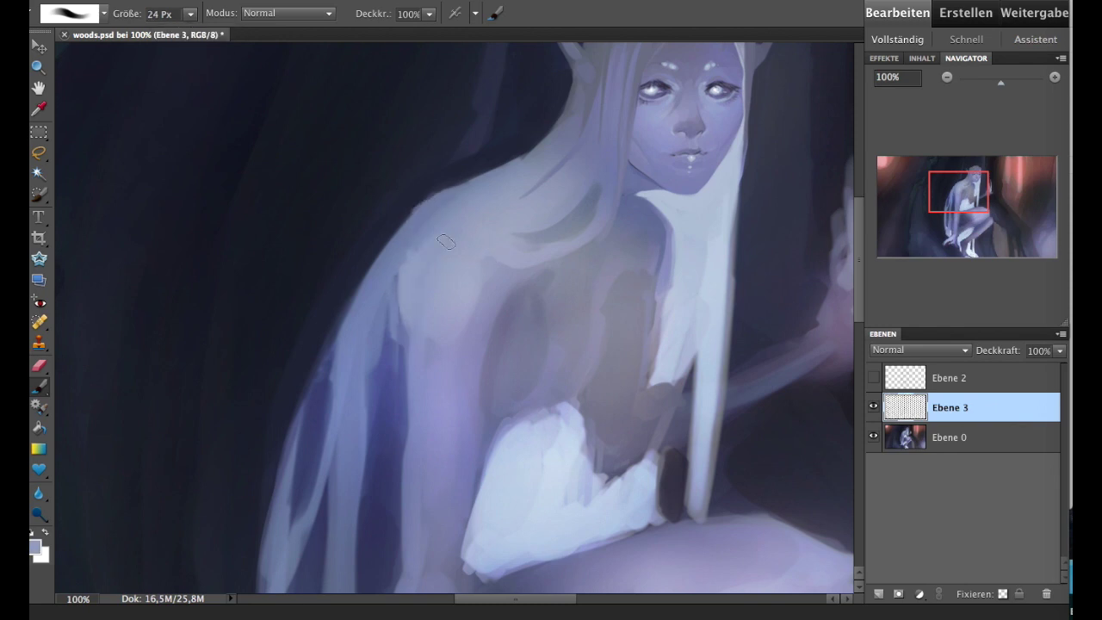
left_click_drag(441, 226, 413, 274)
- Blend the collar area lighter and add small strokes on the back and shoulder
mouse_move(511, 208)
left_mouse_down()
mouse_move(468, 263)
mouse_move(579, 203)
left_mouse_up()
left_click(513, 236, "alt")
left_click_drag(503, 263, 594, 233)
left_click(532, 350, "alt")
left_click_drag(533, 350, 495, 419)
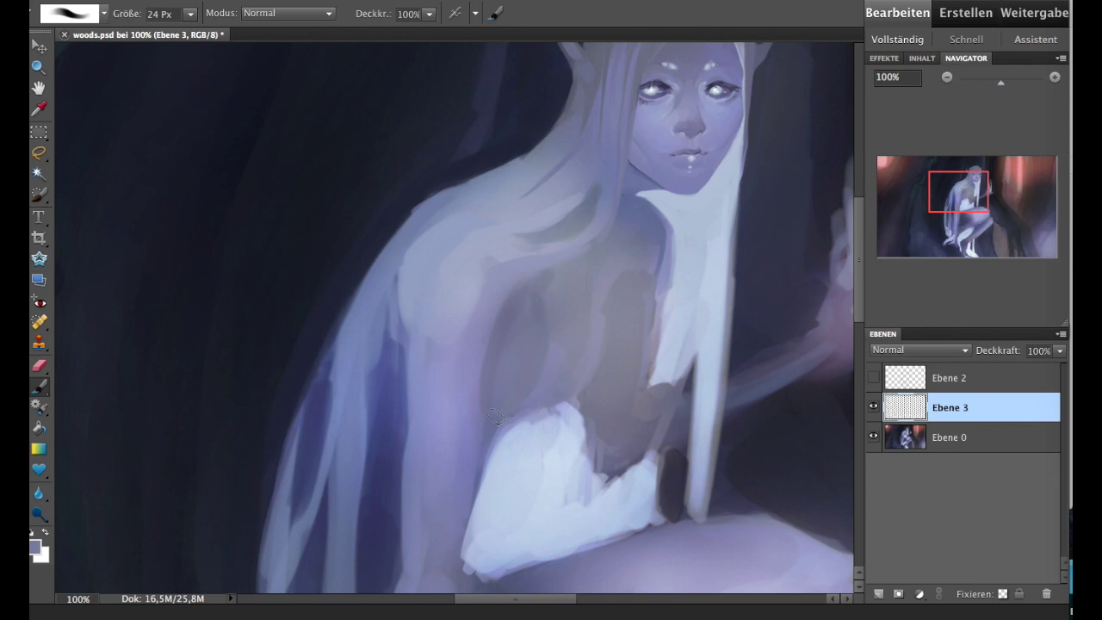
left_click_drag(568, 271, 551, 296)
left_click(616, 238, "alt")
mouse_move(591, 217)
left_mouse_down()
mouse_move(569, 226)
mouse_move(637, 241)
left_mouse_up()
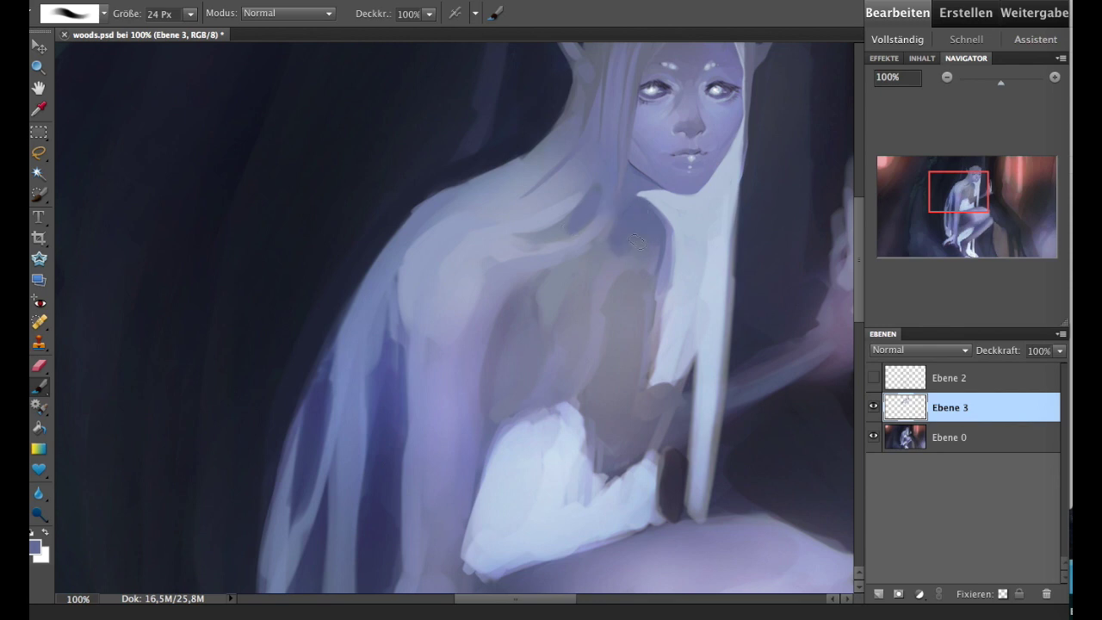
- Paint a light stroke along the hair edge by the neck and check it against Ebene 3 off
left_click(616, 294, "alt")
left_click_drag(683, 326, 657, 364)
left_click_drag(632, 408, 641, 280)
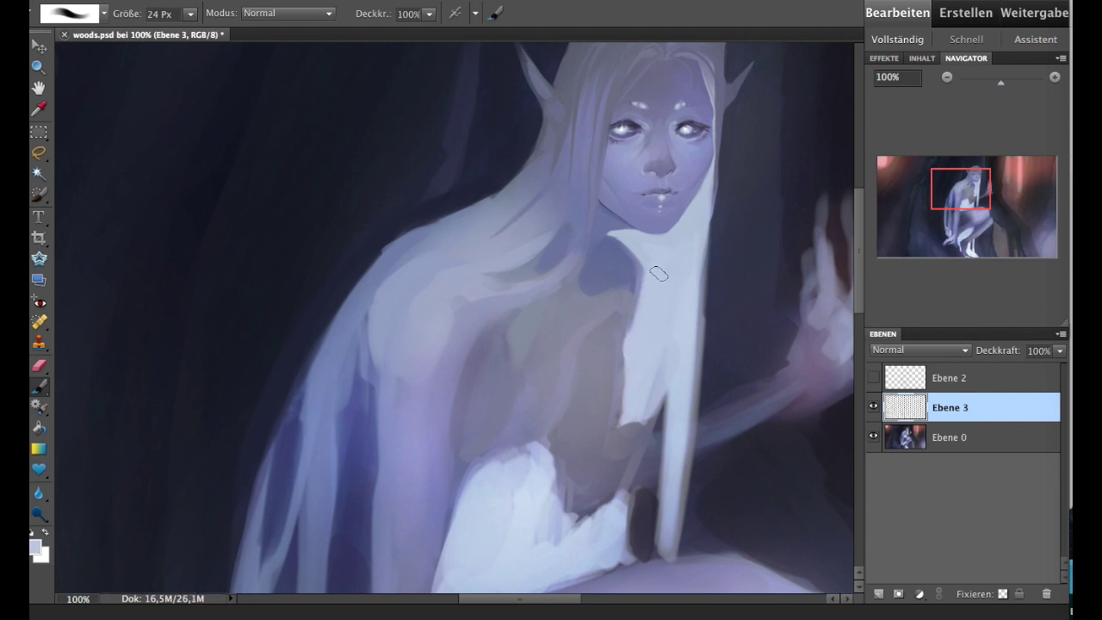
left_click(873, 407)
left_click(872, 408)
left_click(872, 407)
- Brighten, extend and lighten the lower edge of the white sleeve
left_click_drag(614, 357, 596, 314)
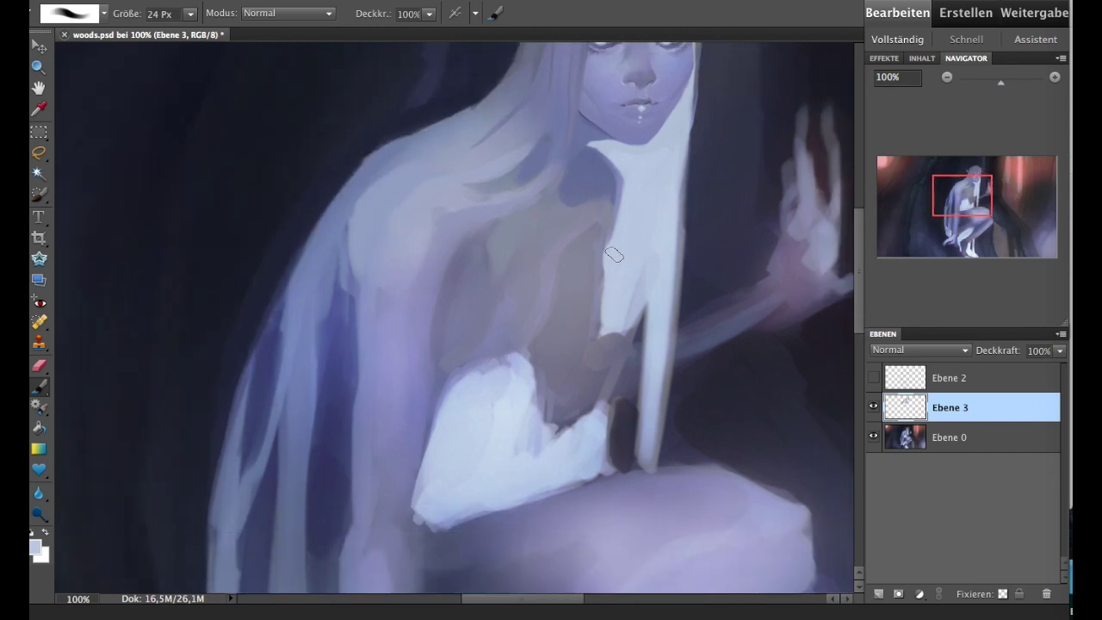
mouse_move(520, 456)
left_mouse_down()
mouse_move(529, 392)
mouse_move(490, 430)
mouse_move(464, 481)
left_mouse_up()
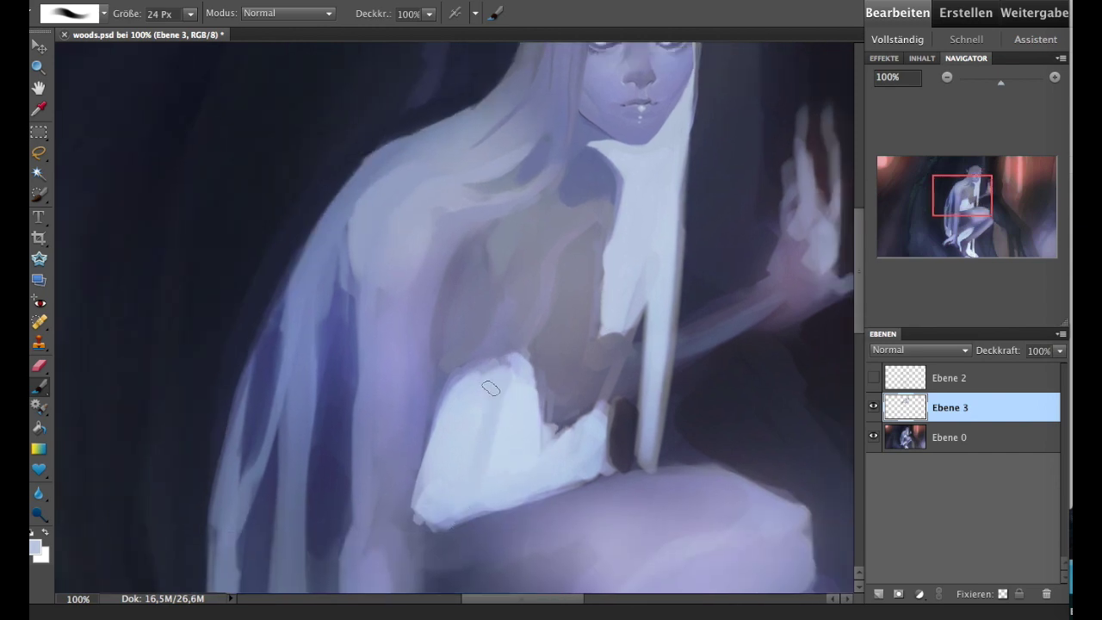
left_click_drag(525, 434, 527, 392)
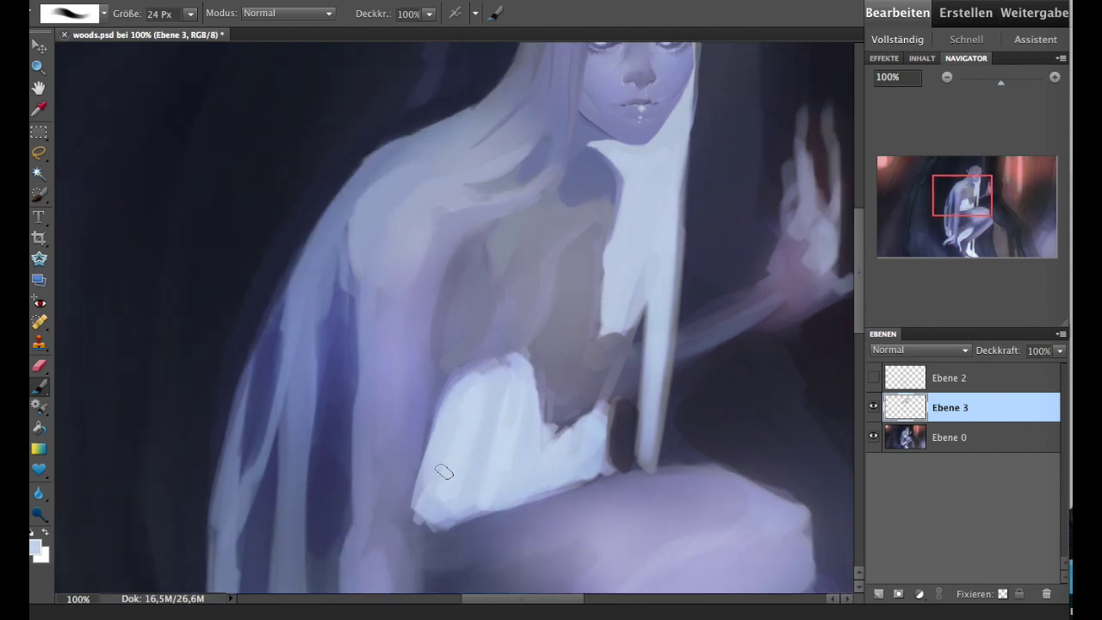
mouse_move(443, 472)
left_mouse_down()
mouse_move(431, 517)
mouse_move(455, 522)
mouse_move(485, 382)
left_mouse_up()
- Check the Ebene 2 sketch and paint a darker purple edge beside the arm
left_click(434, 395, "alt")
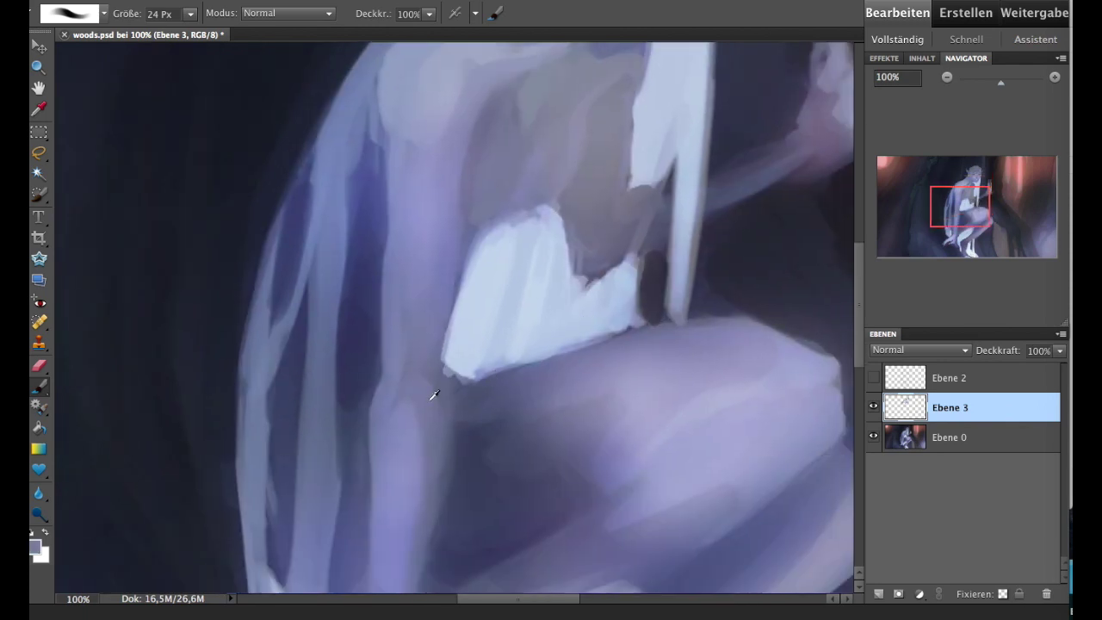
left_click(873, 377)
left_click(370, 370, "alt")
mouse_move(375, 378)
left_mouse_down()
mouse_move(378, 250)
mouse_move(377, 301)
left_mouse_up()
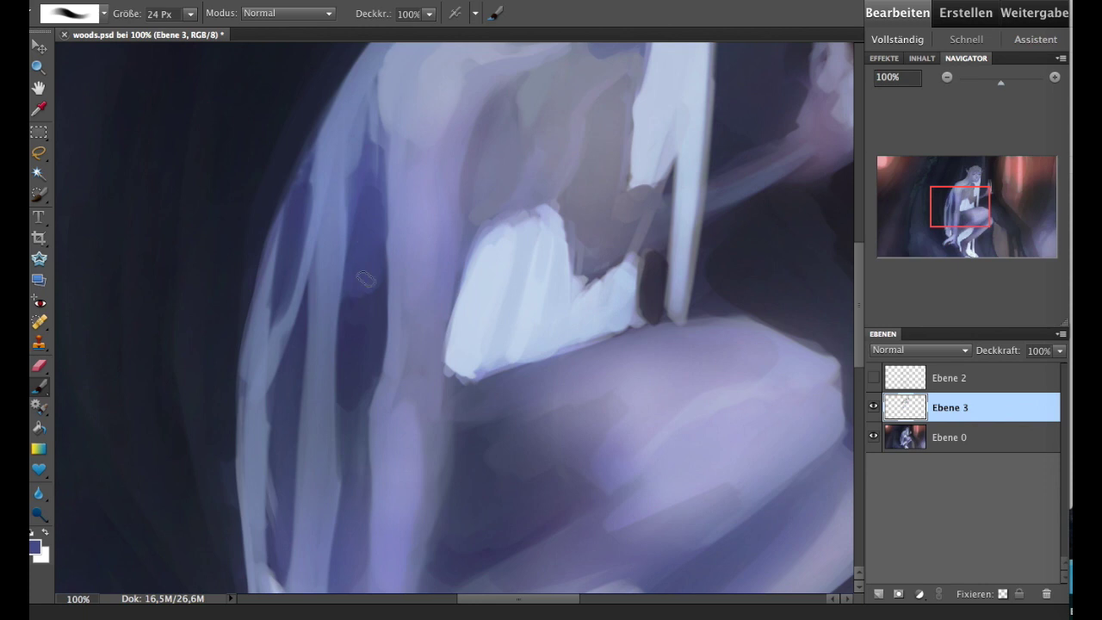
left_click_drag(944, 210, 944, 200)
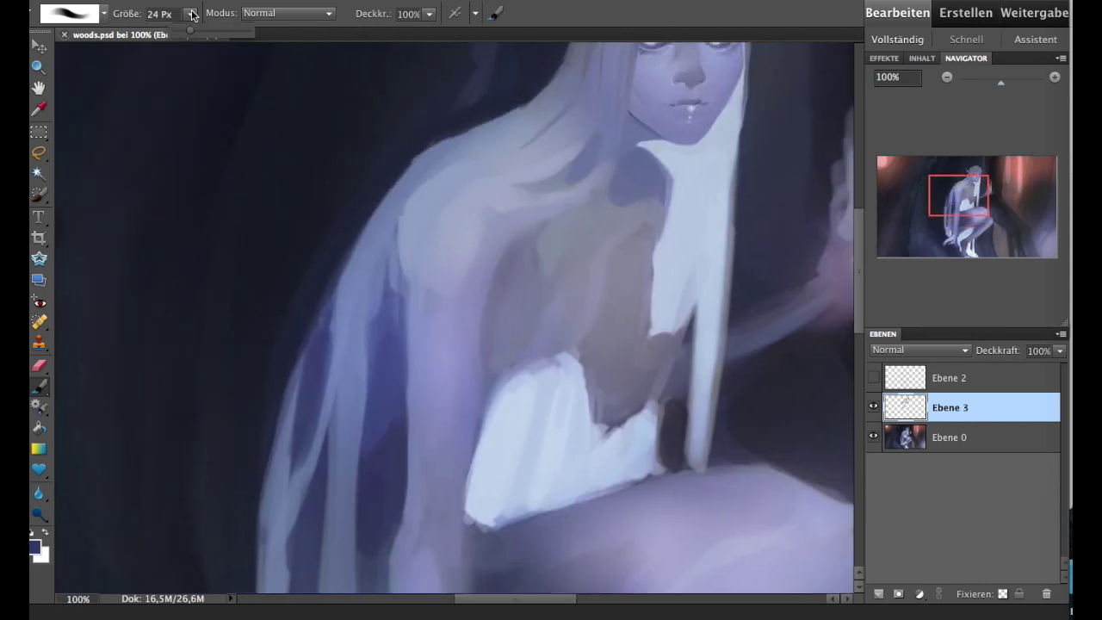
- Reduce the brush to 7 px and try a thin stroke across the shoulder, undoing it
left_click(495, 262, "alt")
key("bracketleft")
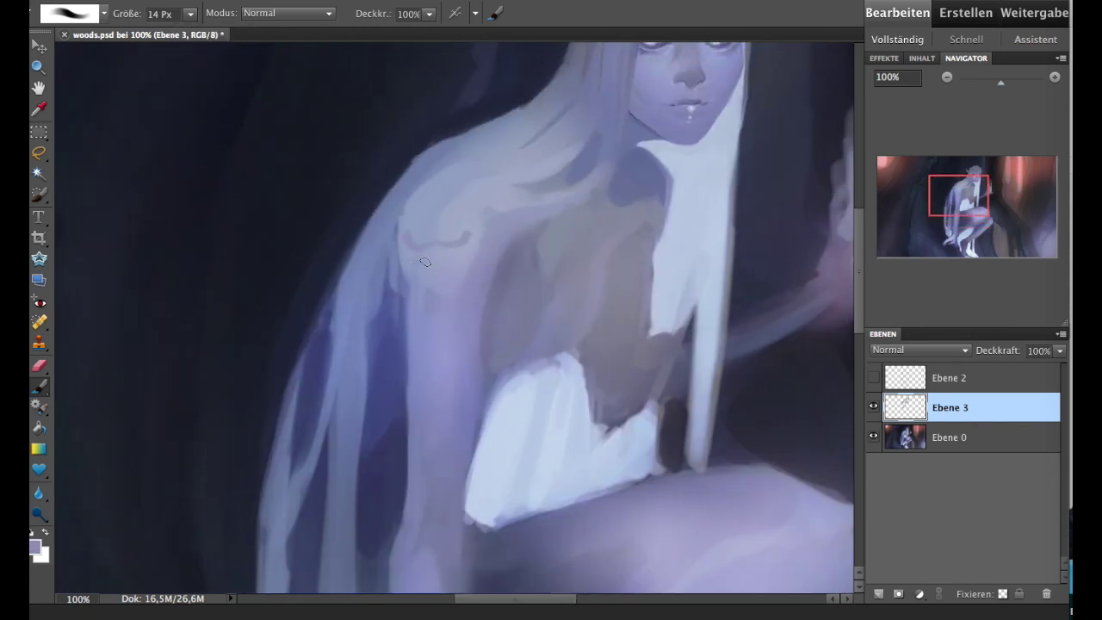
left_click(456, 250, "alt")
left_click(450, 235, "alt")
left_click(473, 185, "alt")
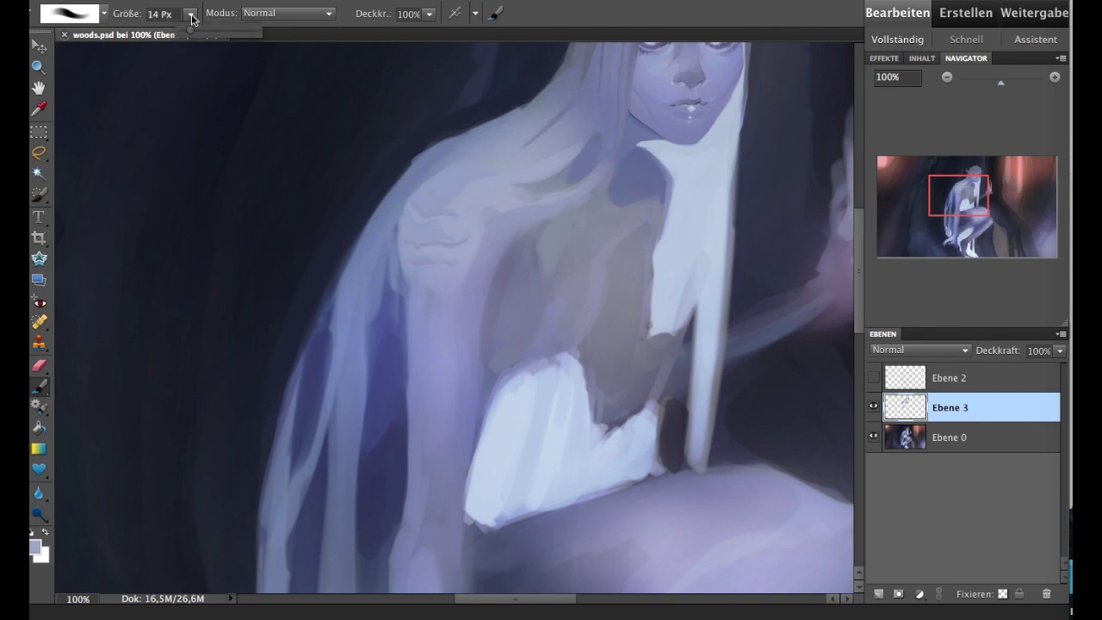
key("bracketleft")
left_click_drag(379, 179, 420, 191)
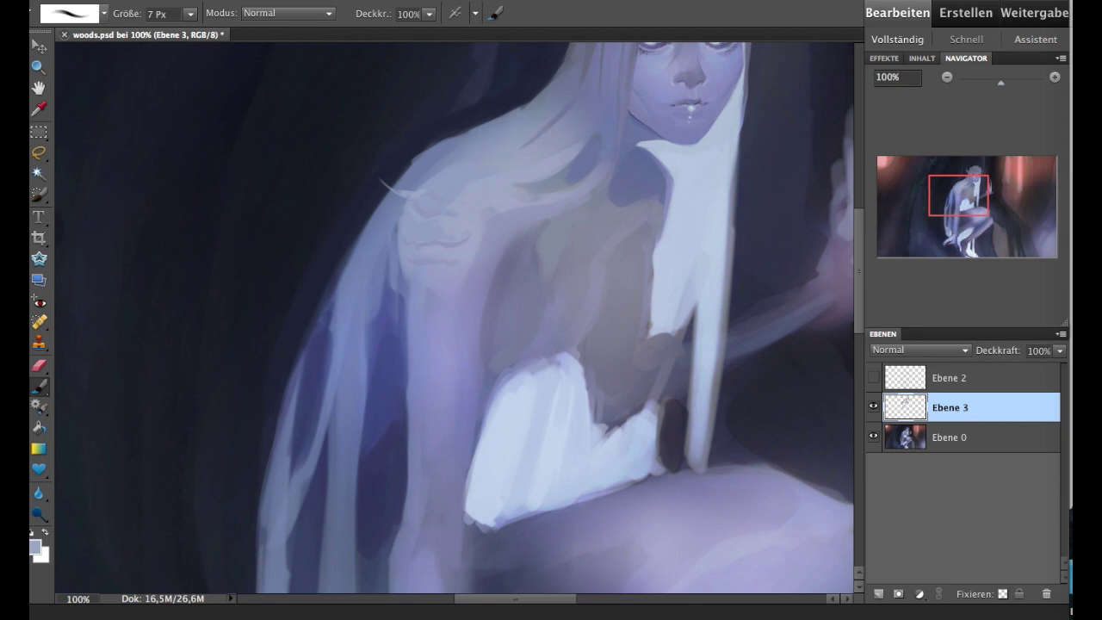
key("ctrl+z")
- Paint thin dark strands along the neck and hair edge
left_click(657, 160, "alt")
mouse_move(653, 156)
left_mouse_down()
mouse_move(680, 167)
mouse_move(689, 188)
mouse_move(649, 286)
left_mouse_up()
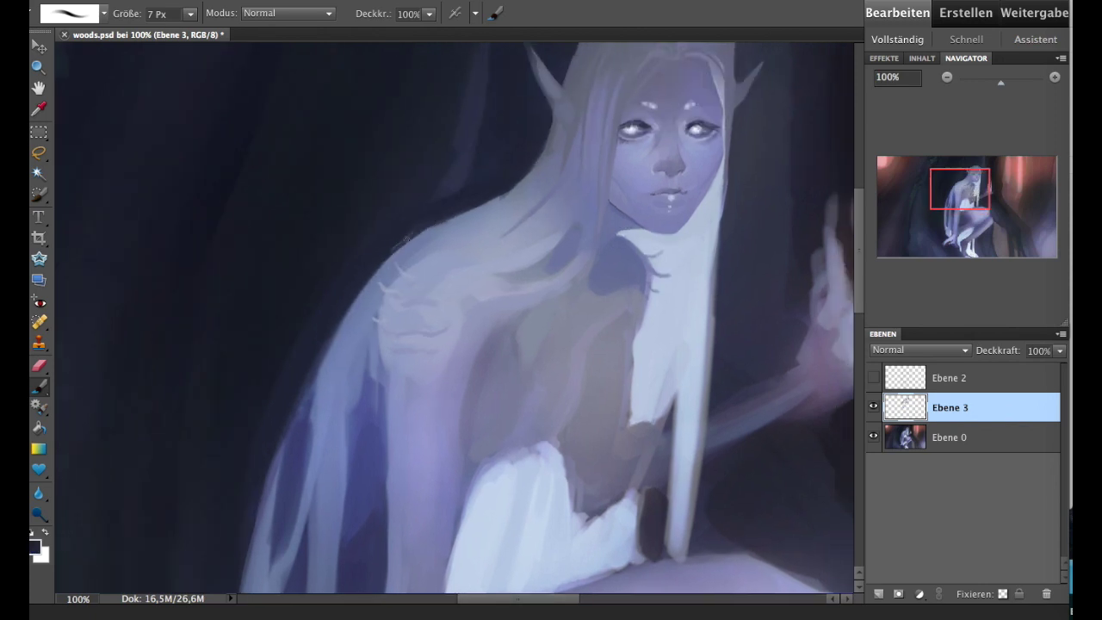
left_click_drag(550, 153, 528, 320)
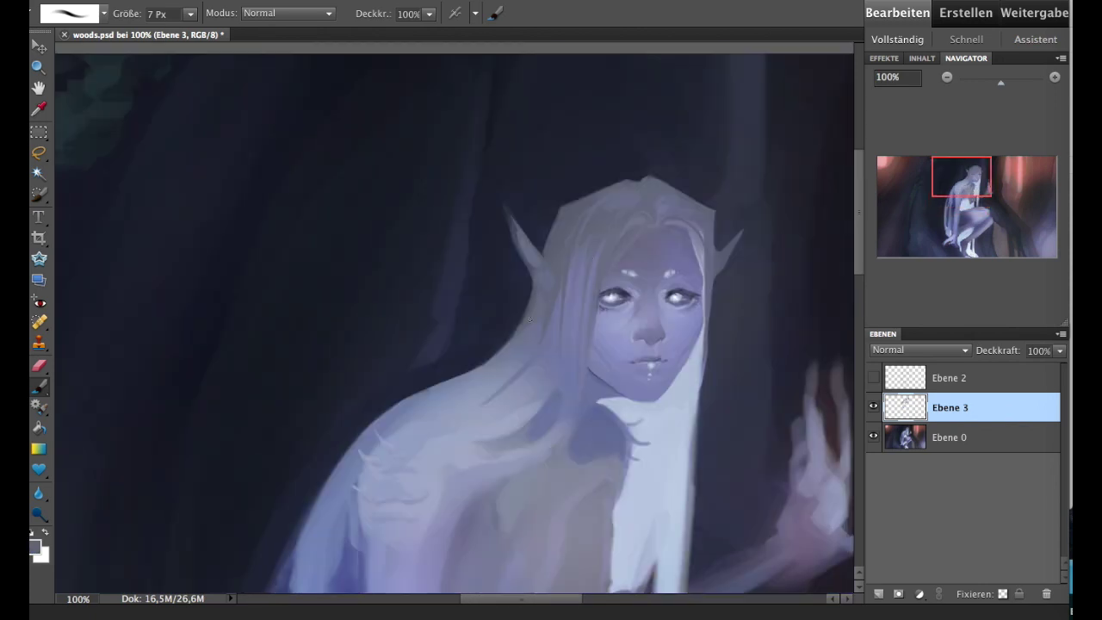
- Paint an 18 Px light stroke on the shoulder edge, then fine 7 Px dark and light hair-edge strands
left_click_drag(190, 13, 215, 34)
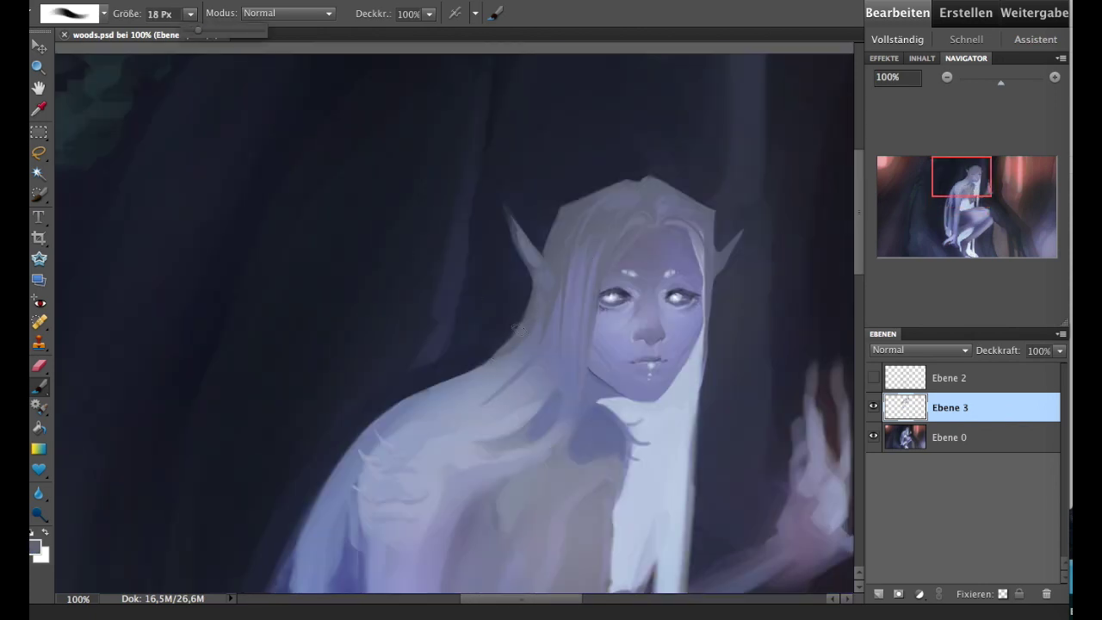
left_click_drag(514, 320, 443, 378)
left_click_drag(192, 15, 200, 34)
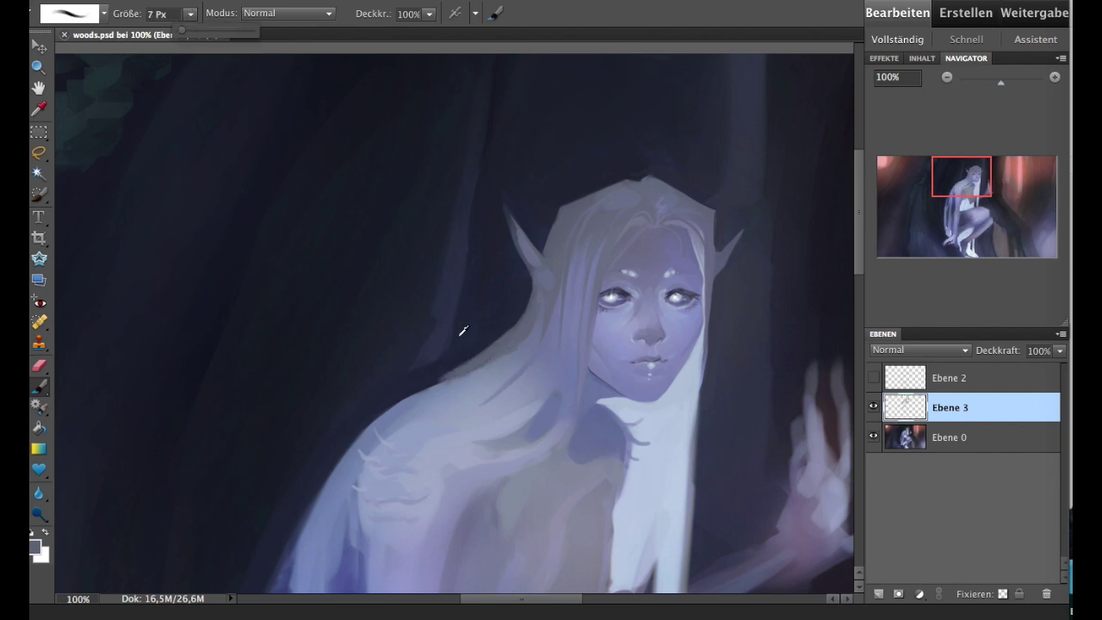
left_click(438, 376, "alt")
left_click_drag(522, 331, 463, 371)
left_click(545, 327, "alt")
left_click_drag(520, 331, 482, 364)
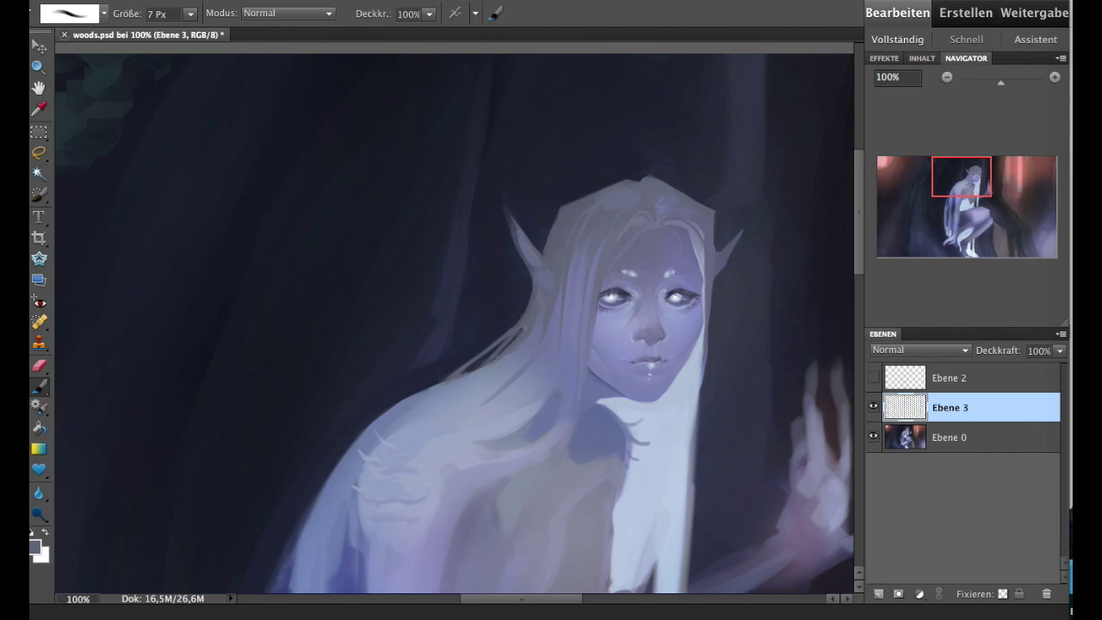
left_click(474, 374, "alt")
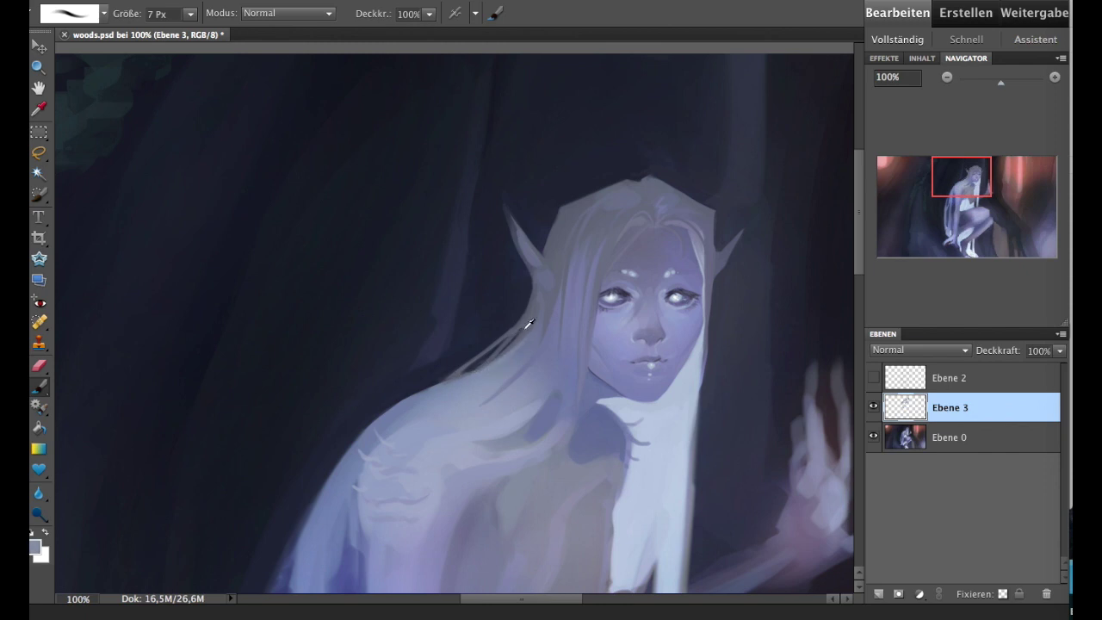
left_click(475, 377, "alt")
left_click_drag(509, 336, 442, 384)
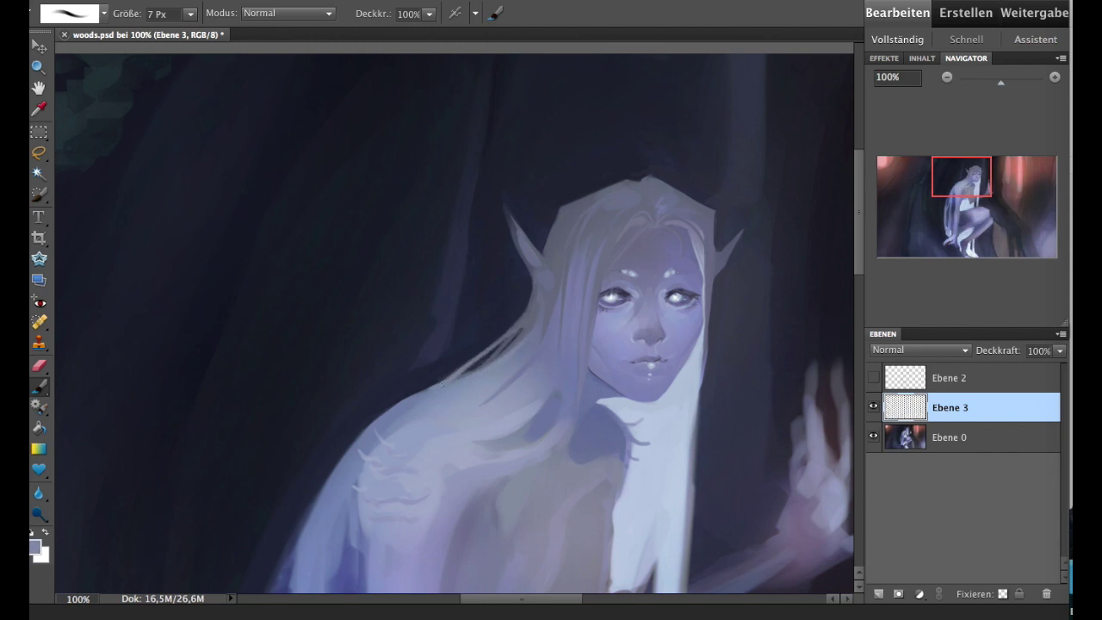
- Paint a light curved hair strand over the elf's shoulder on Ebene 3
scroll(501, 215, "down", 4)
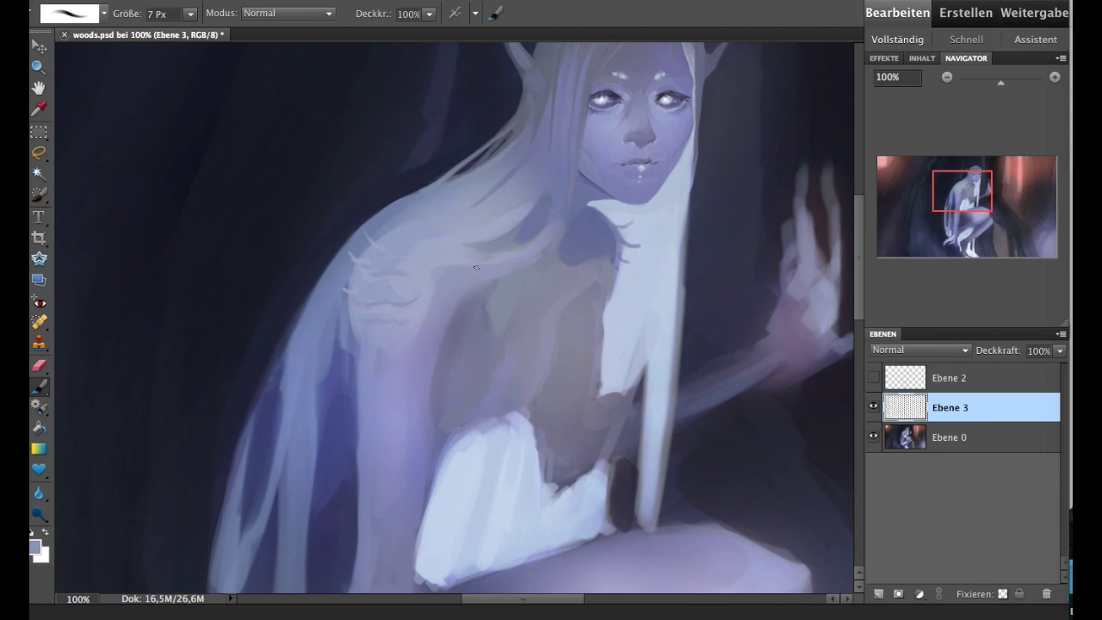
left_click(539, 241, "alt")
mouse_move(546, 190)
left_mouse_down()
mouse_move(488, 249)
mouse_move(453, 247)
left_mouse_up()
- With a 20 Px brush, model the chest with small sampled light and dark touches
key("bracketright")
key("bracketright")
key("bracketright")
key("bracketright")
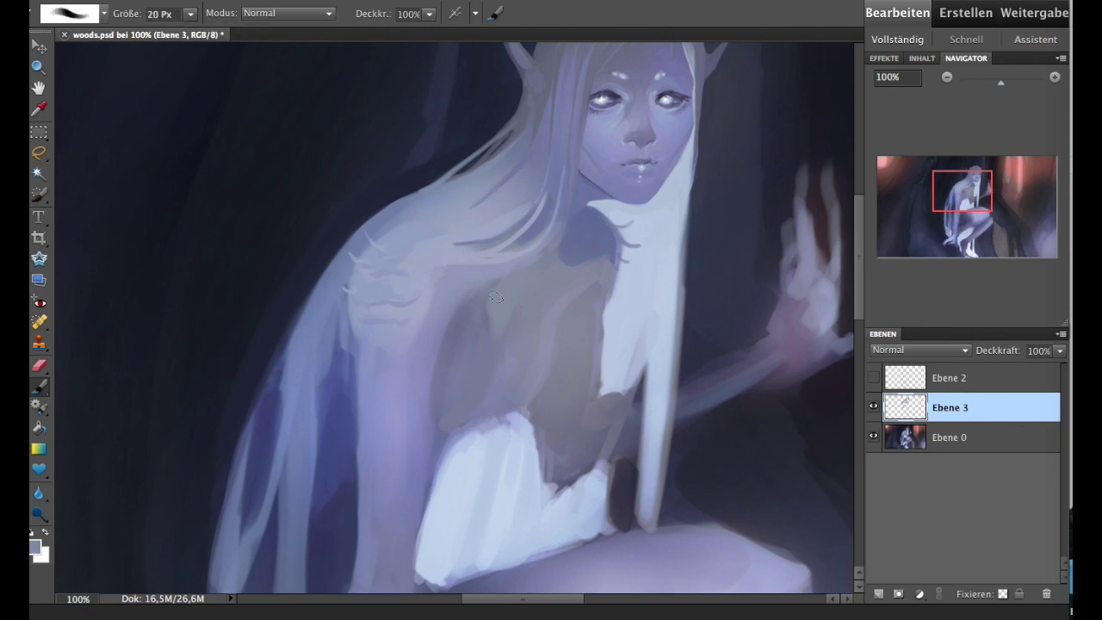
left_click(472, 303, "alt")
left_click(554, 308, "alt")
left_click(589, 404, "alt")
mouse_move(535, 308)
left_mouse_down()
mouse_move(544, 326)
mouse_move(534, 345)
left_mouse_up()
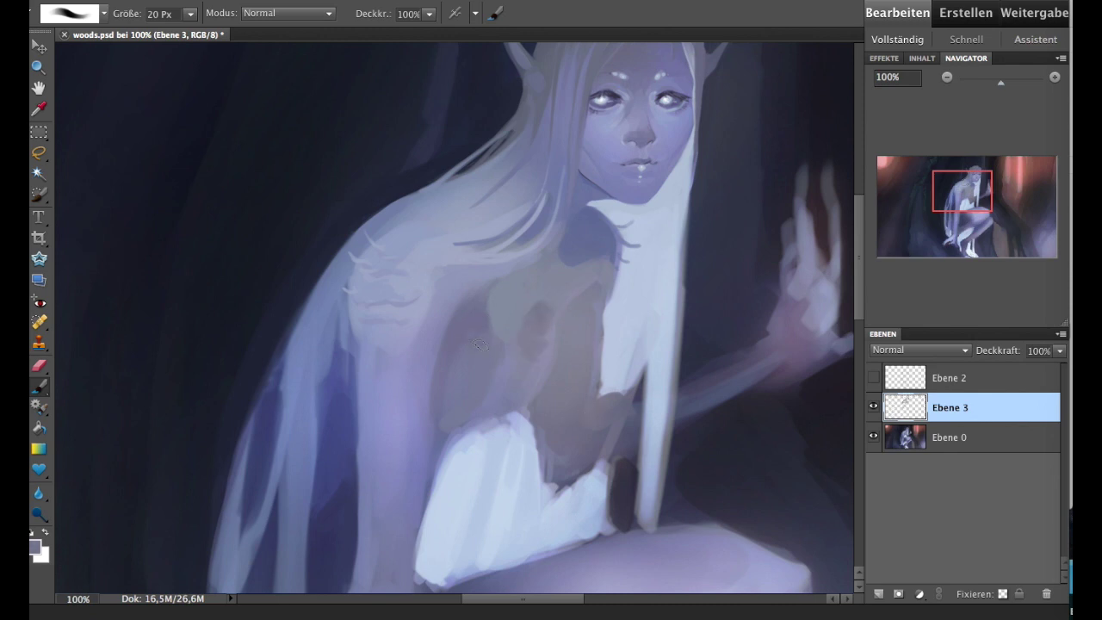
mouse_move(531, 330)
left_mouse_down()
mouse_move(551, 311)
mouse_move(535, 281)
mouse_move(521, 292)
mouse_move(535, 286)
left_mouse_up()
left_click(660, 269, "alt")
left_click(528, 304, "alt")
left_click(669, 270, "alt")
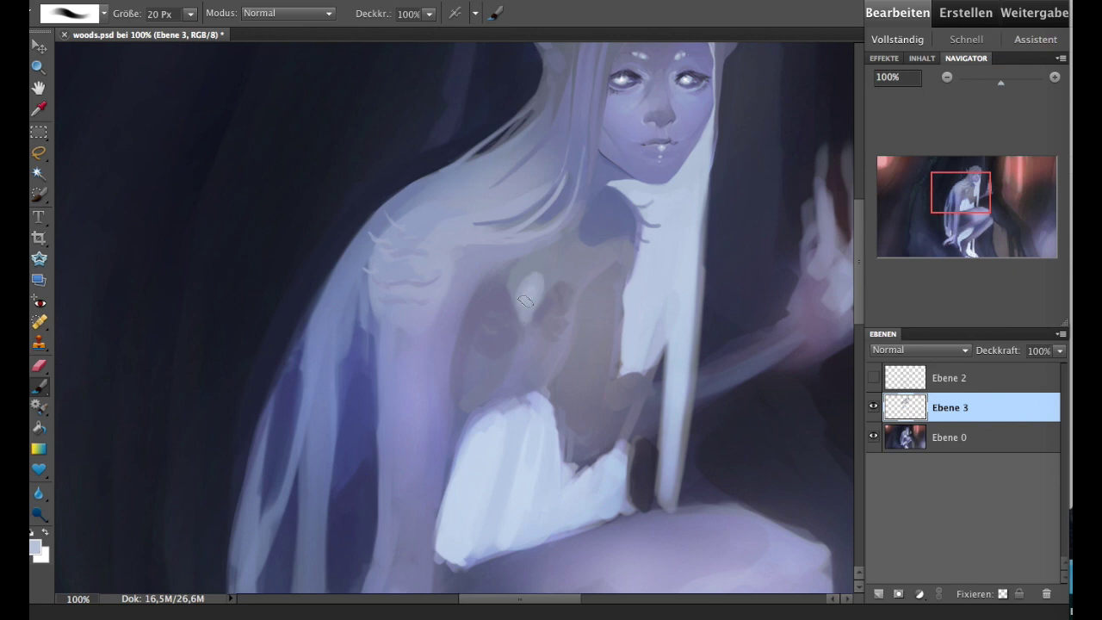
left_click_drag(535, 278, 523, 291)
left_click(531, 290, "alt")
- Soften the hair and shoulder with strokes of a sampled saturated purple
scroll(637, 219, "down", 2)
scroll(636, 220, "left", 3)
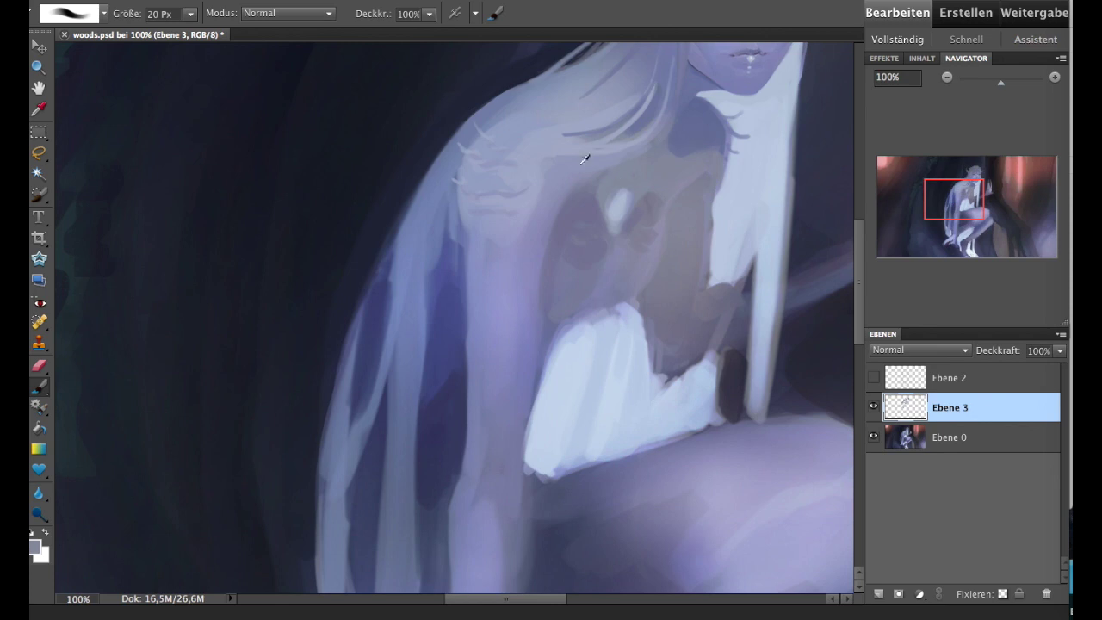
left_click(618, 201, "alt")
left_click_drag(968, 203, 965, 204)
left_click(530, 221, "alt")
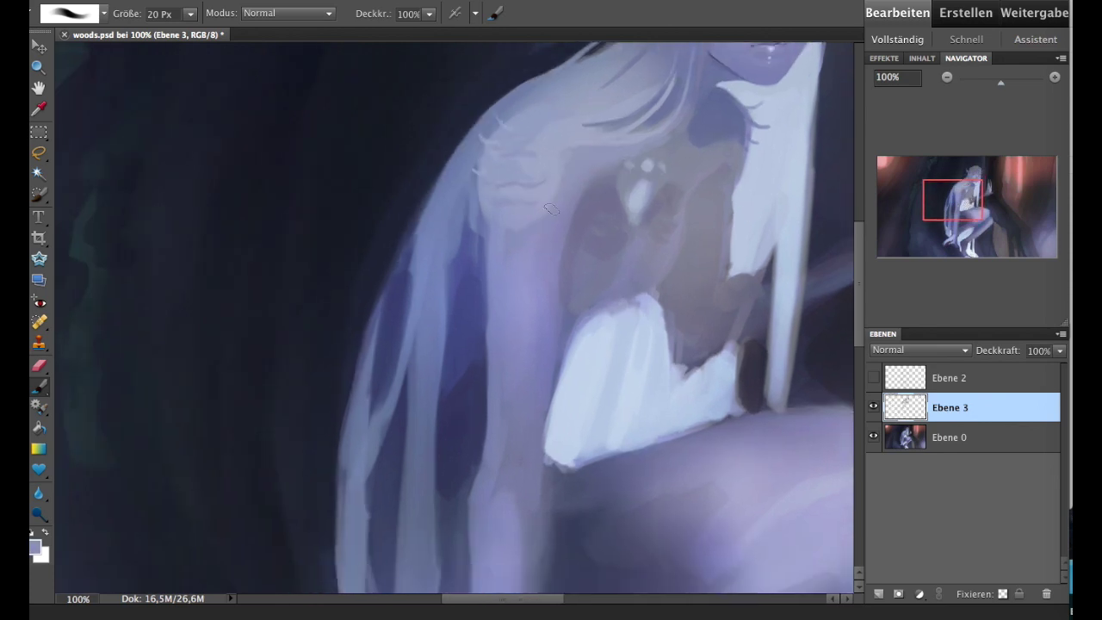
mouse_move(551, 208)
left_mouse_down()
mouse_move(515, 225)
mouse_move(566, 163)
mouse_move(534, 166)
left_mouse_up()
- Paint soft light strokes along the elf's folded arm beside the white sleeve
mouse_move(528, 315)
left_mouse_down()
mouse_move(542, 349)
mouse_move(503, 445)
left_mouse_up()
mouse_move(522, 352)
left_mouse_down()
mouse_move(505, 420)
mouse_move(522, 310)
left_mouse_up()
left_click_drag(507, 434, 541, 338)
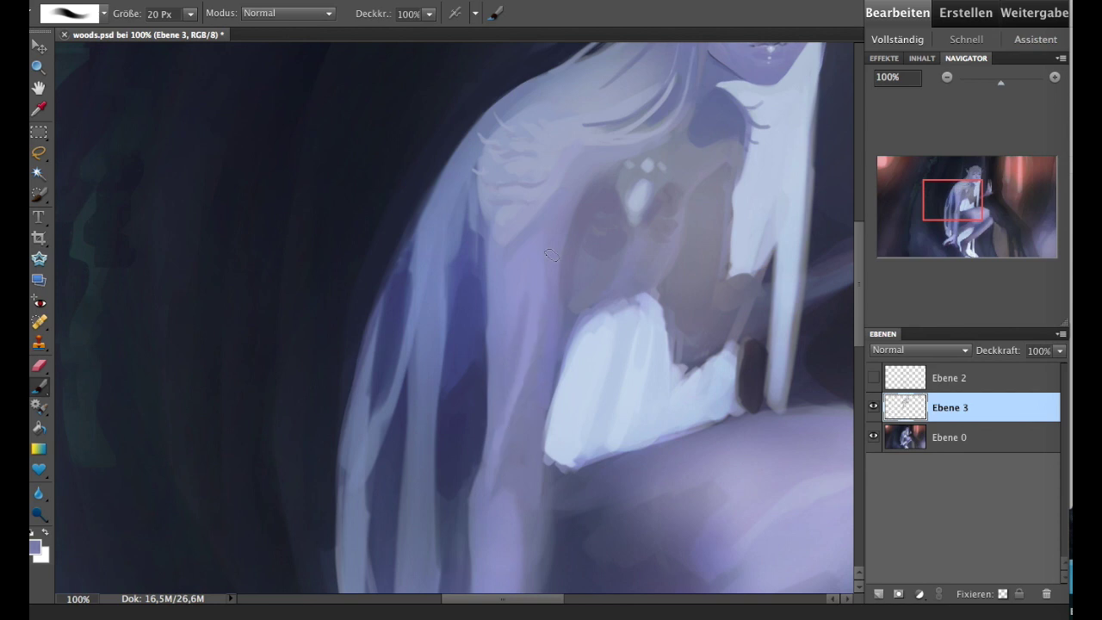
scroll(669, 256, "down", 3)
left_click_drag(516, 296, 517, 334)
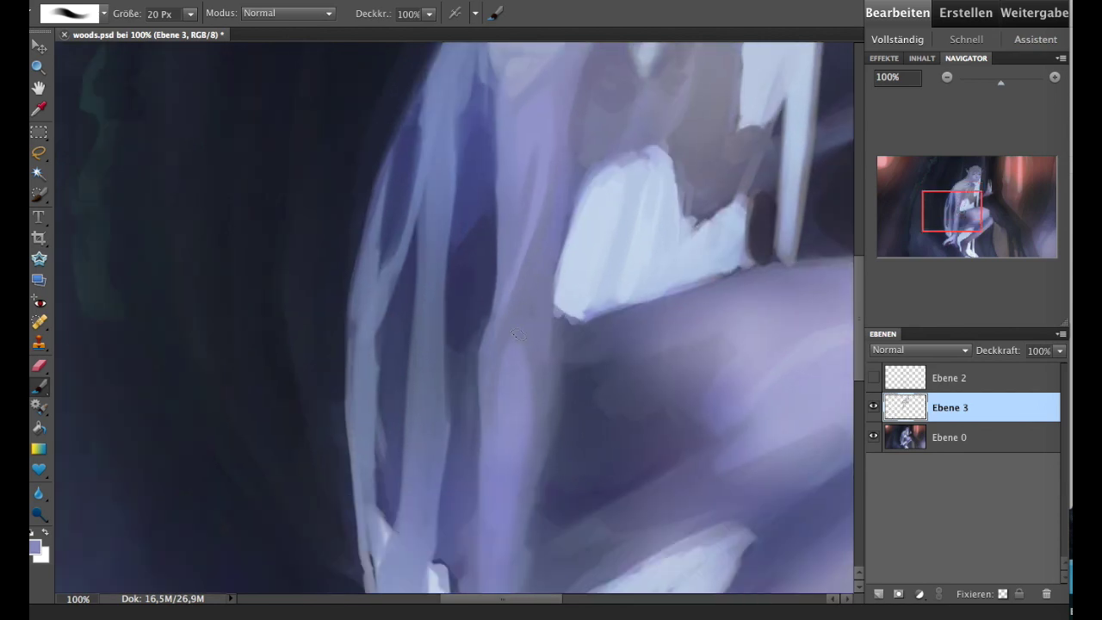
left_click_drag(520, 406, 538, 273)
left_click(522, 327, "alt")
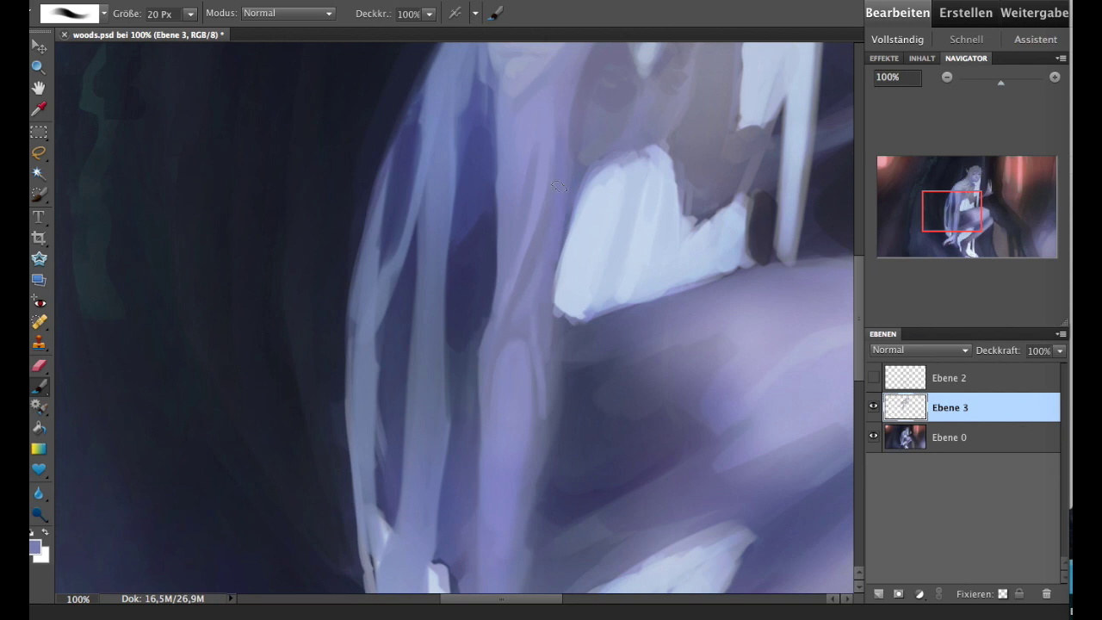
left_click_drag(558, 186, 551, 325)
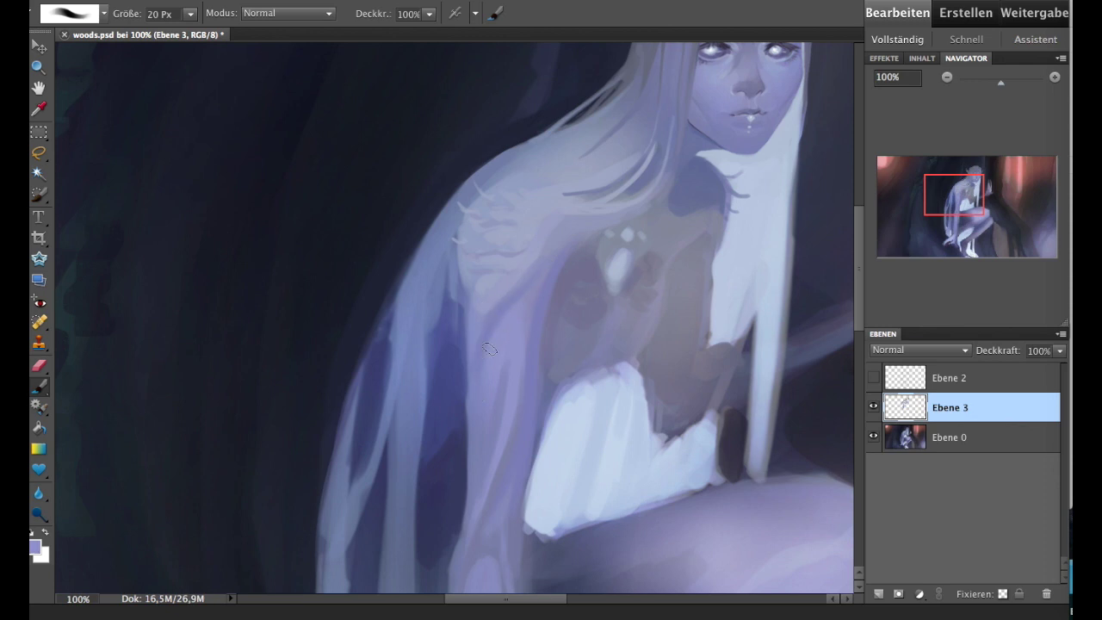
mouse_move(489, 348)
left_mouse_down()
mouse_move(497, 294)
mouse_move(520, 324)
mouse_move(487, 212)
left_mouse_up()
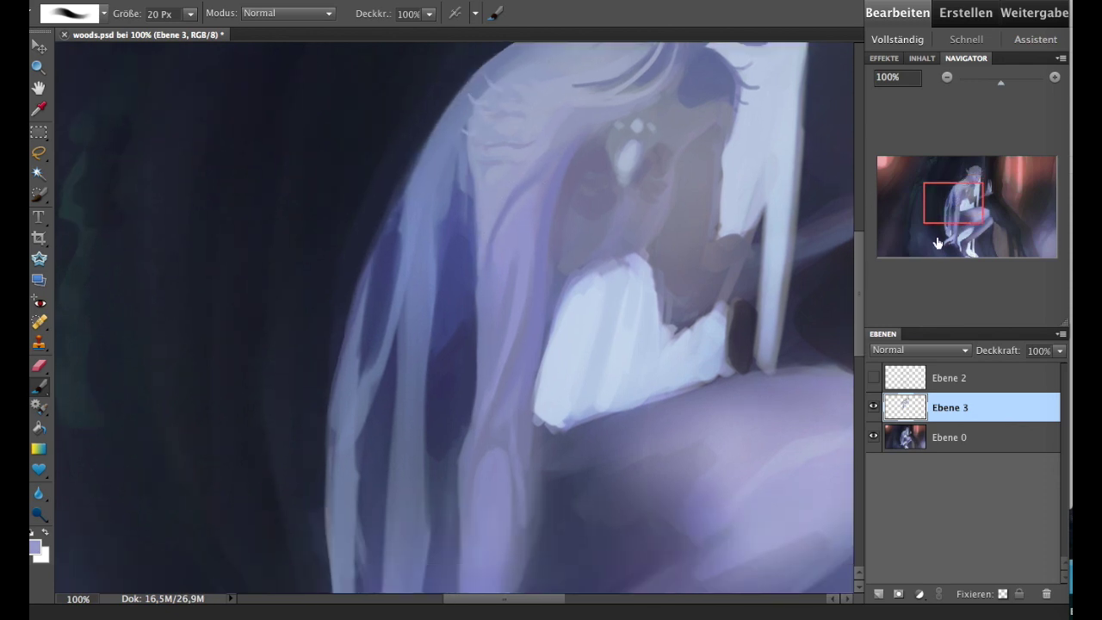
scroll(496, 366, "down", 3)
- Paint dark blue-purple shadow strokes beside and on the leg
left_click_drag(574, 416, 604, 288)
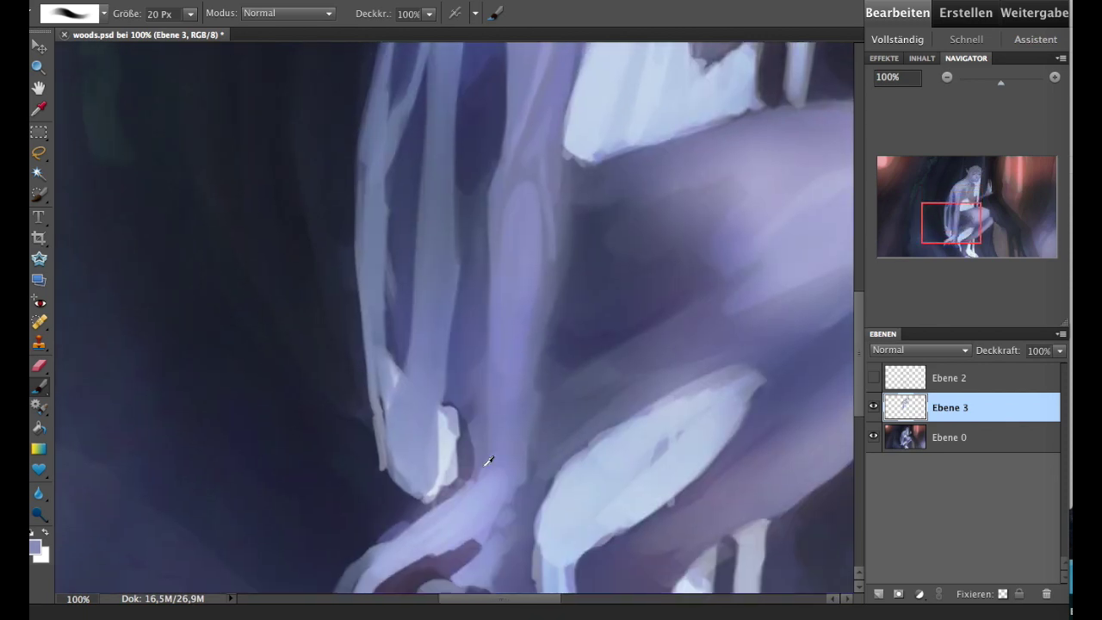
left_click(456, 422, "alt")
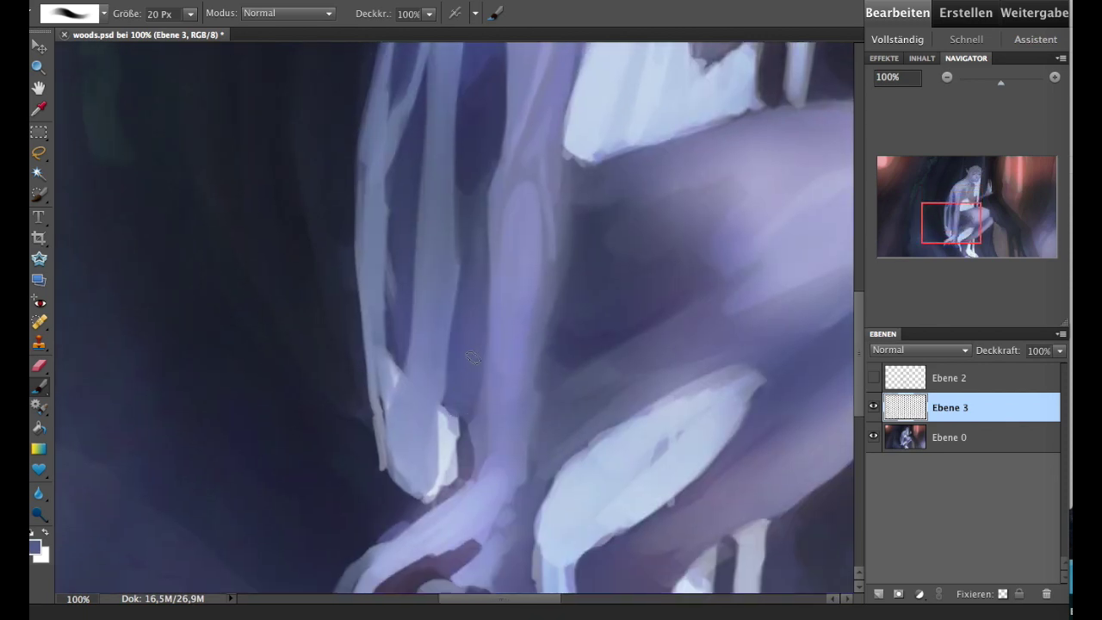
left_click_drag(466, 301, 475, 212)
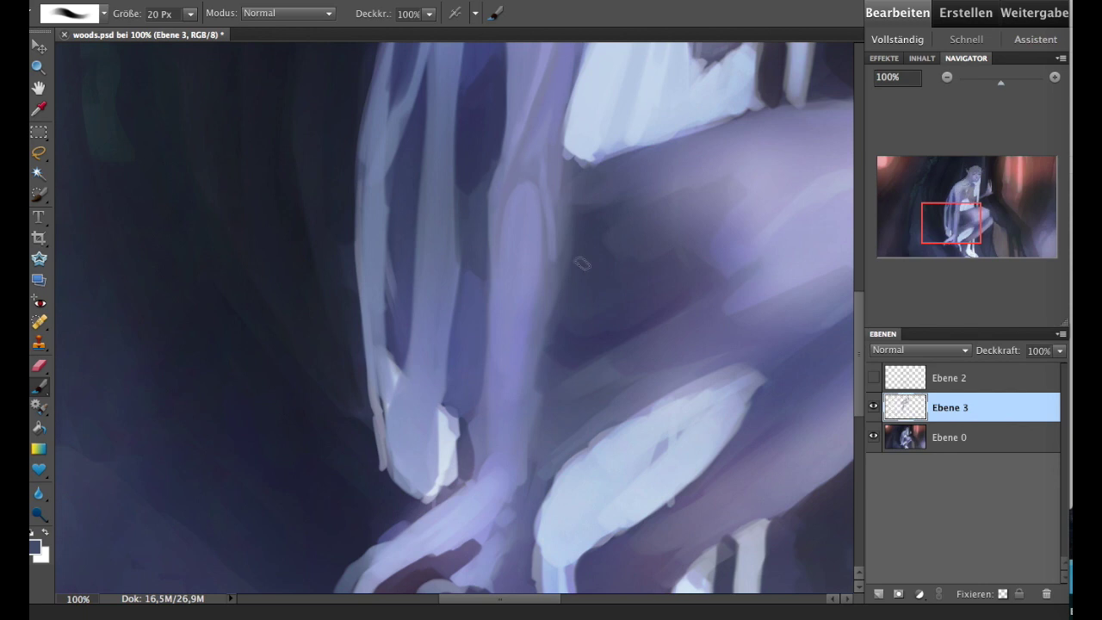
left_click_drag(564, 296, 542, 400)
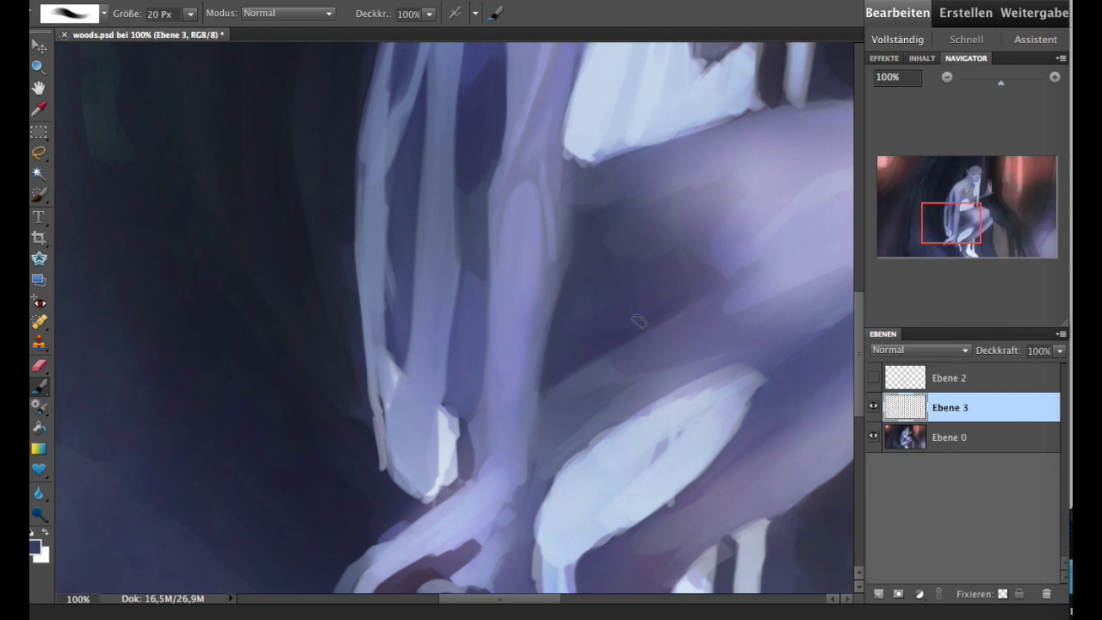
- With a 35 Px brush, paint light lavender diagonal strokes along the thigh
left_click_drag(628, 319, 559, 366)
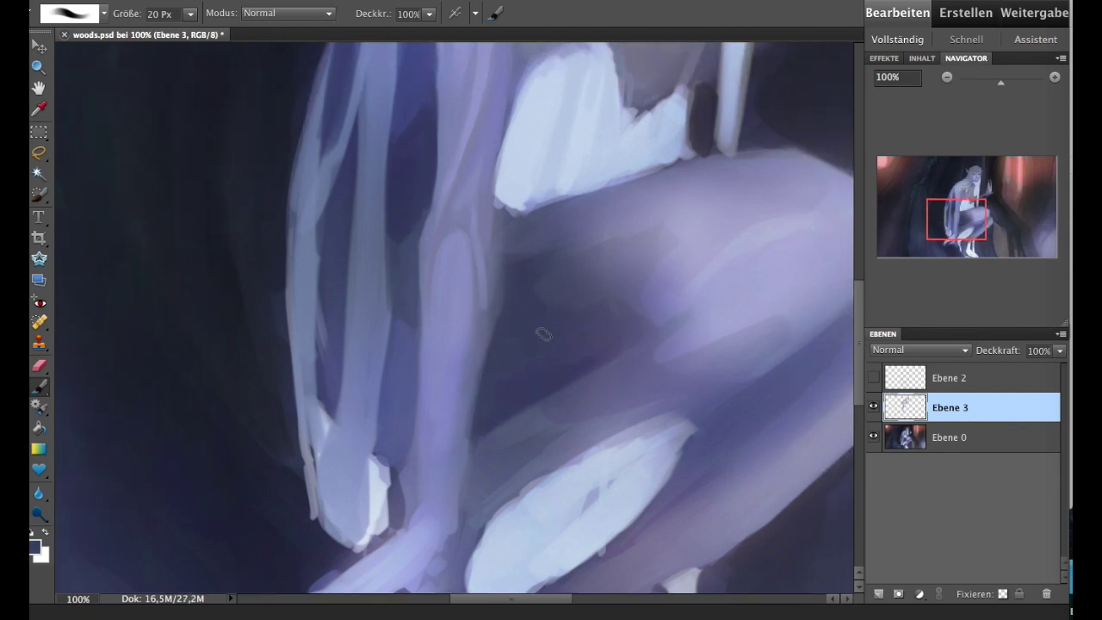
key("bracketright")
key("bracketright")
key("bracketright")
left_click(738, 197, "alt")
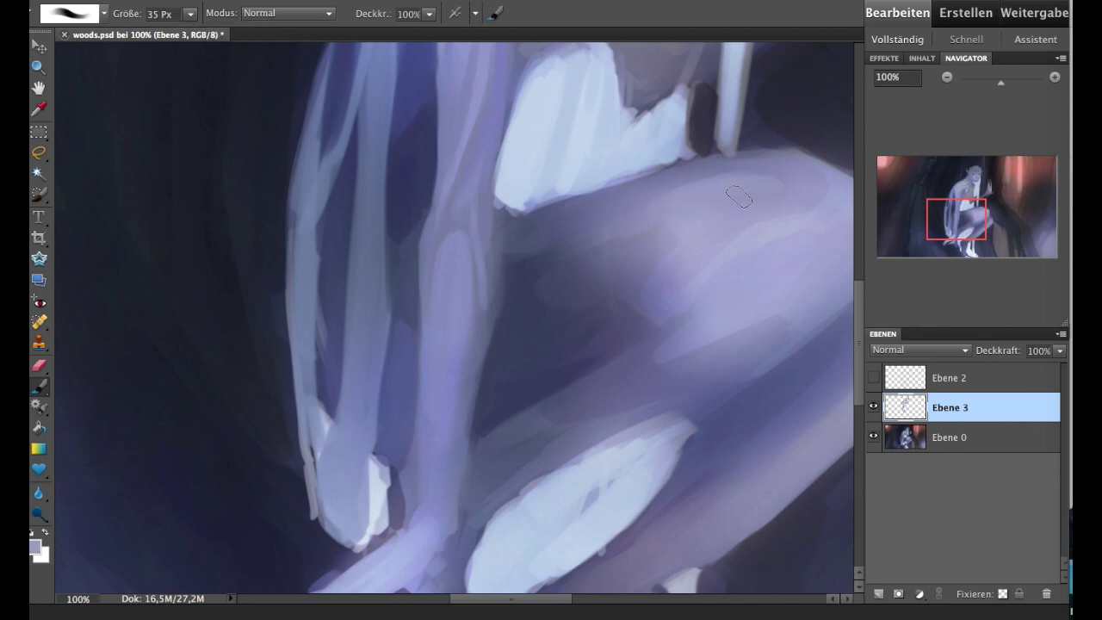
left_click_drag(965, 209, 973, 210)
left_click_drag(621, 283, 563, 327)
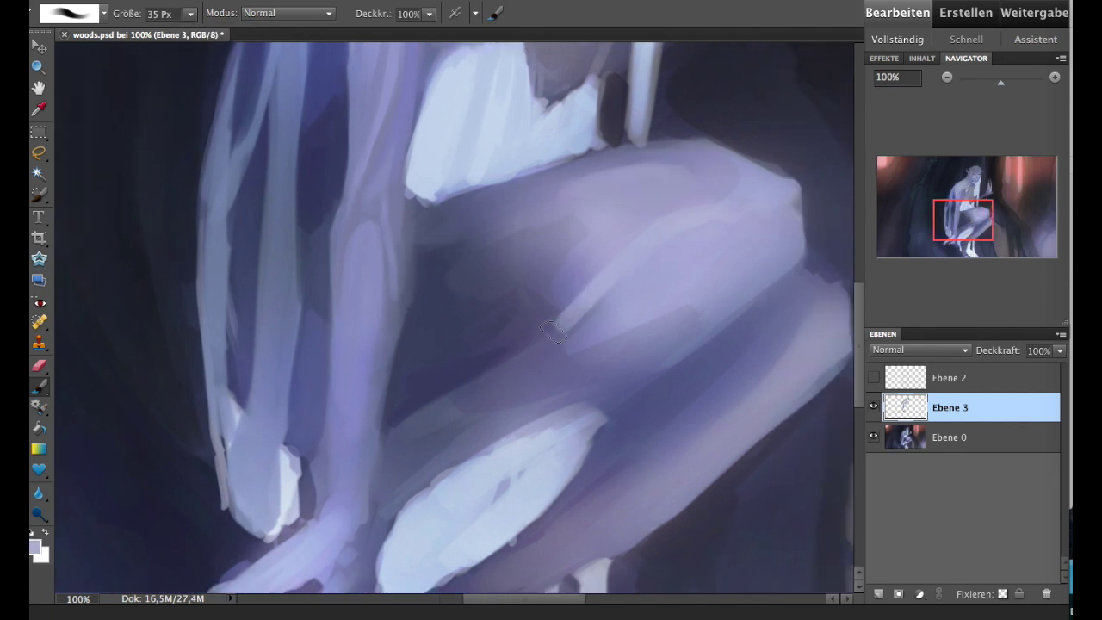
left_click_drag(680, 251, 603, 331)
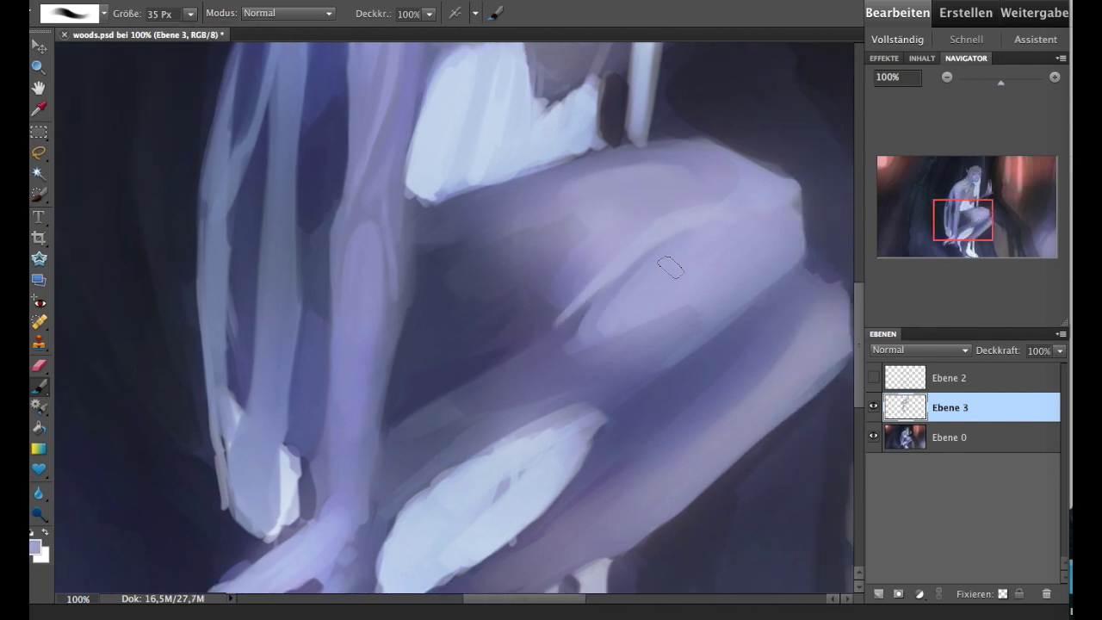
left_click_drag(654, 267, 590, 337)
mouse_move(761, 146)
left_mouse_down()
mouse_move(630, 245)
mouse_move(745, 404)
left_mouse_up()
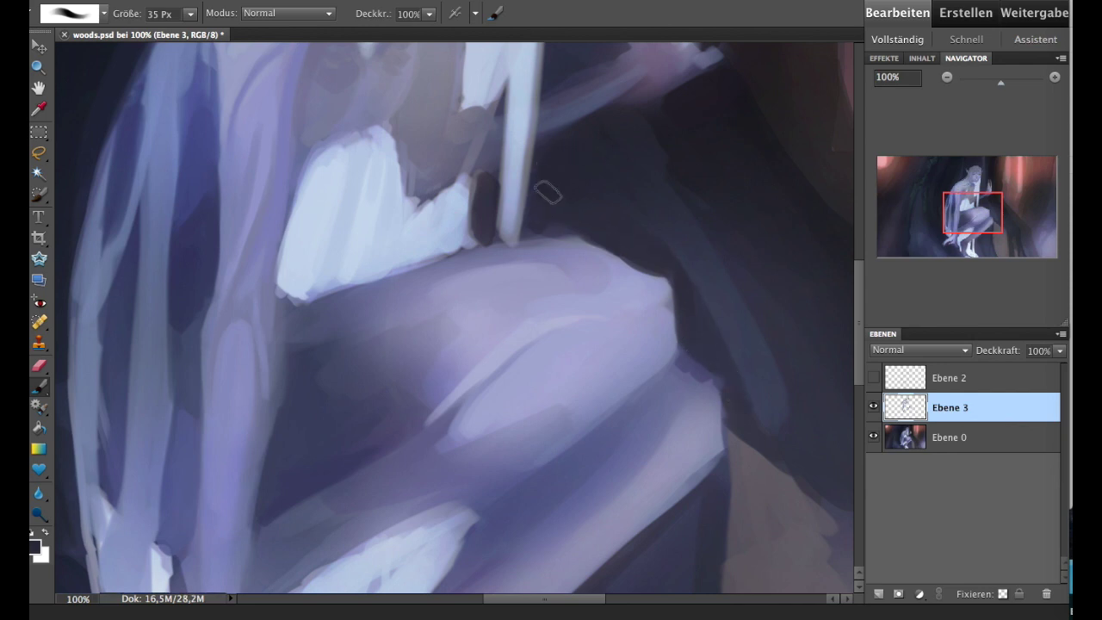
- At 18 Px, refine the white shape's edges with light blue and dark purple touches
left_click(190, 14)
left_click_drag(183, 38, 173, 38)
left_click(310, 277, "alt")
left_click_drag(310, 284, 452, 249)
left_click_drag(455, 196, 396, 205)
left_click(326, 166, "alt")
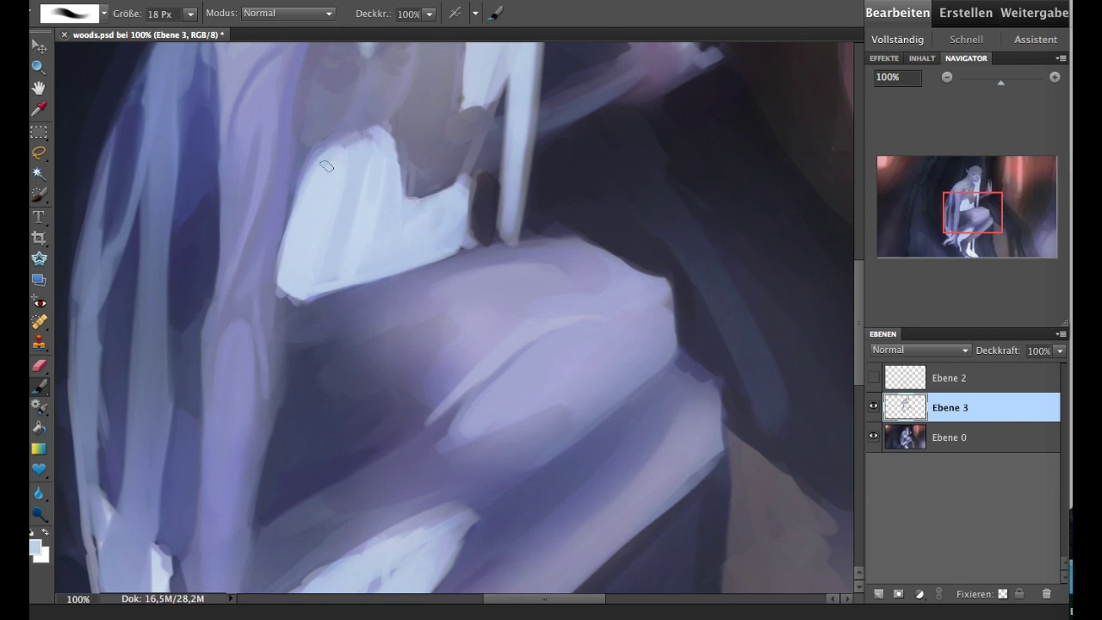
left_click_drag(314, 175, 379, 134)
left_click(290, 299, "alt")
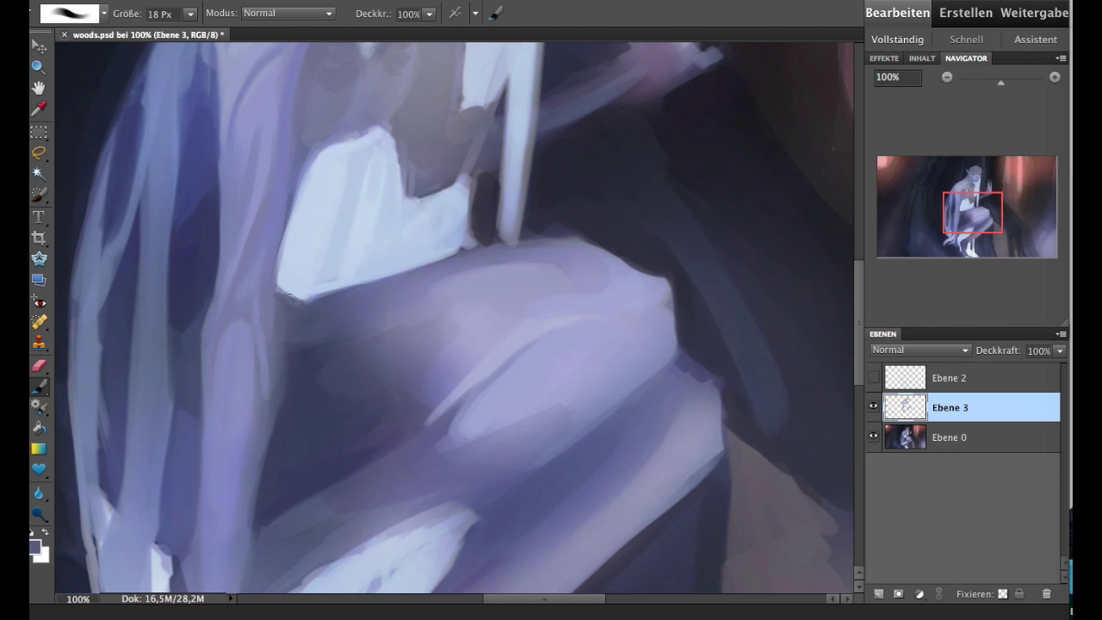
mouse_move(289, 298)
left_mouse_down()
mouse_move(277, 303)
mouse_move(297, 306)
mouse_move(280, 310)
mouse_move(274, 368)
left_mouse_up()
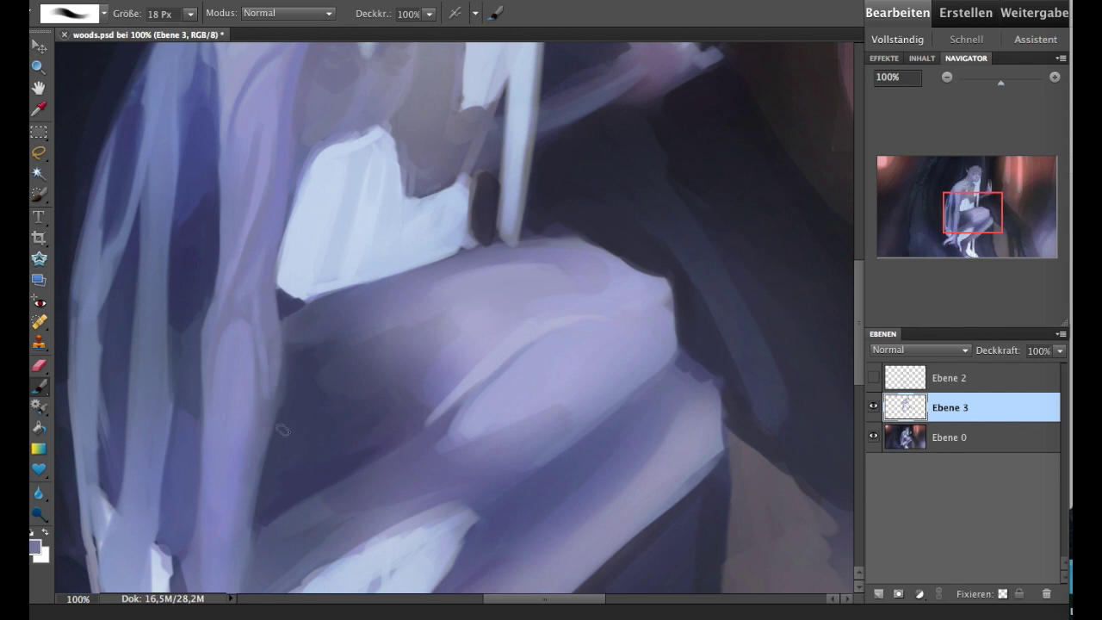
left_click(283, 431, "alt")
mouse_move(272, 465)
left_mouse_down()
mouse_move(284, 326)
mouse_move(306, 320)
left_mouse_up()
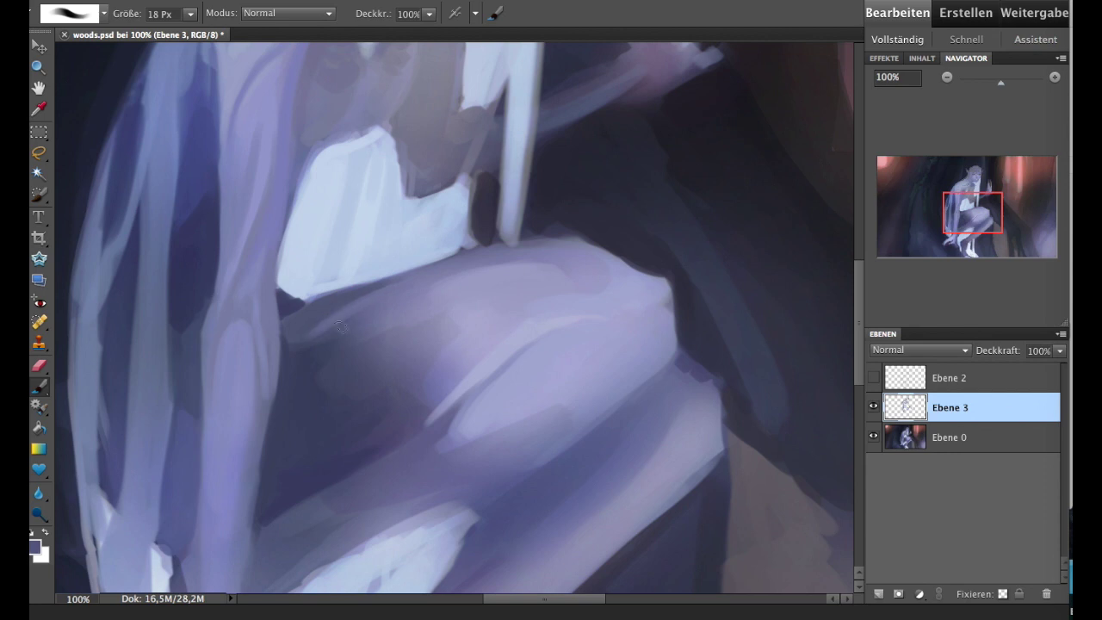
- Lighten the dark band below the pale shape and soften the thigh shadow
left_click(413, 289, "alt")
left_click_drag(379, 312, 450, 277)
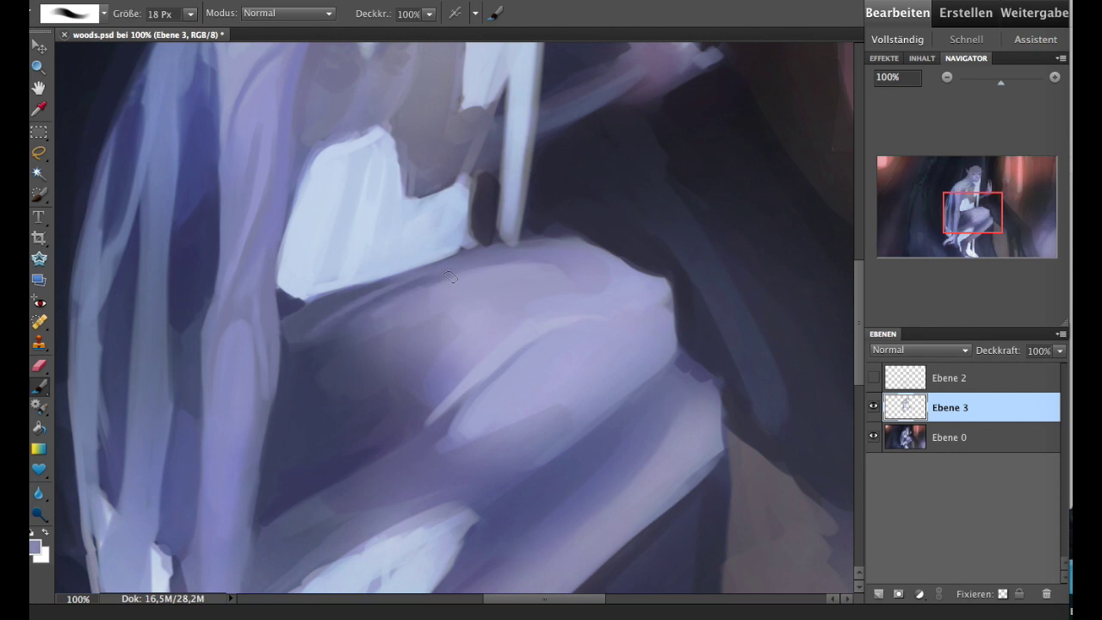
left_click(351, 341, "alt")
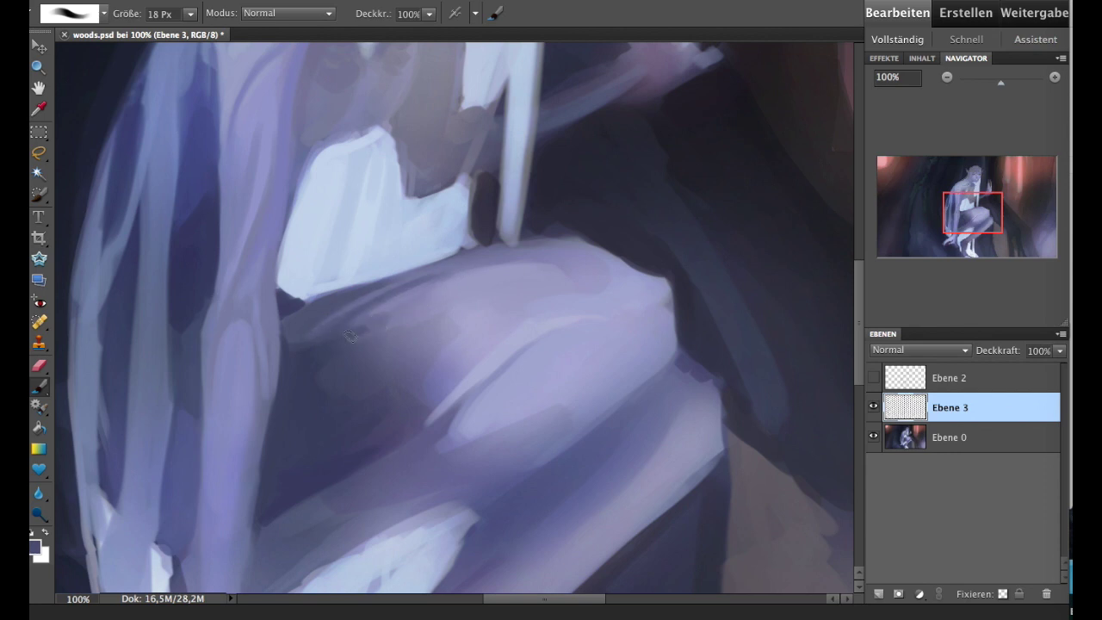
mouse_move(357, 445)
left_mouse_down()
mouse_move(458, 340)
mouse_move(432, 350)
left_mouse_up()
left_click(480, 337, "alt")
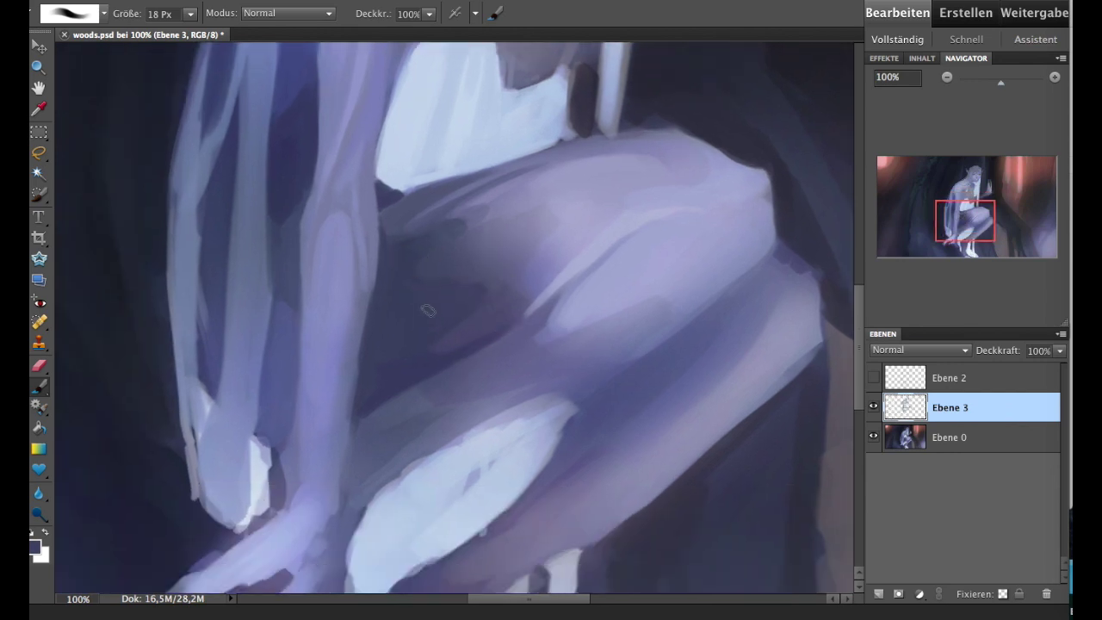
mouse_move(428, 310)
left_mouse_down()
mouse_move(439, 339)
mouse_move(397, 365)
left_mouse_up()
- Lighten the thigh and refine the pale shape's edge with light blue strokes
scroll(499, 300, "up", 2)
scroll(499, 301, "right", 2)
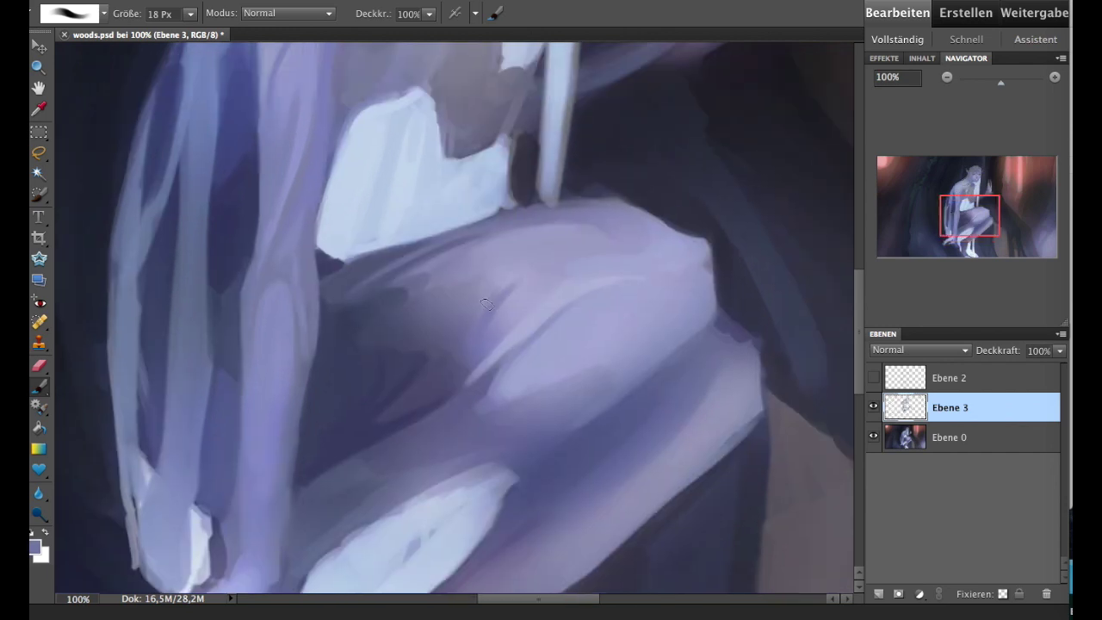
left_click(486, 304, "alt")
mouse_move(487, 306)
left_mouse_down()
mouse_move(499, 312)
mouse_move(470, 300)
left_mouse_up()
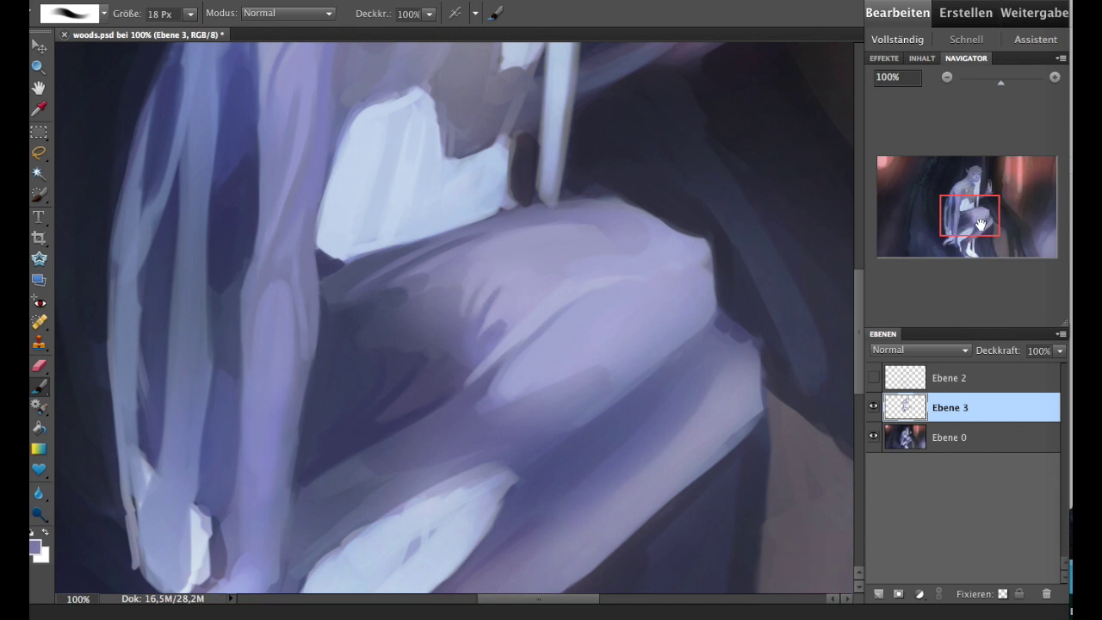
scroll(517, 332, "down", 3)
left_click(355, 441, "alt")
left_click_drag(411, 416, 491, 383)
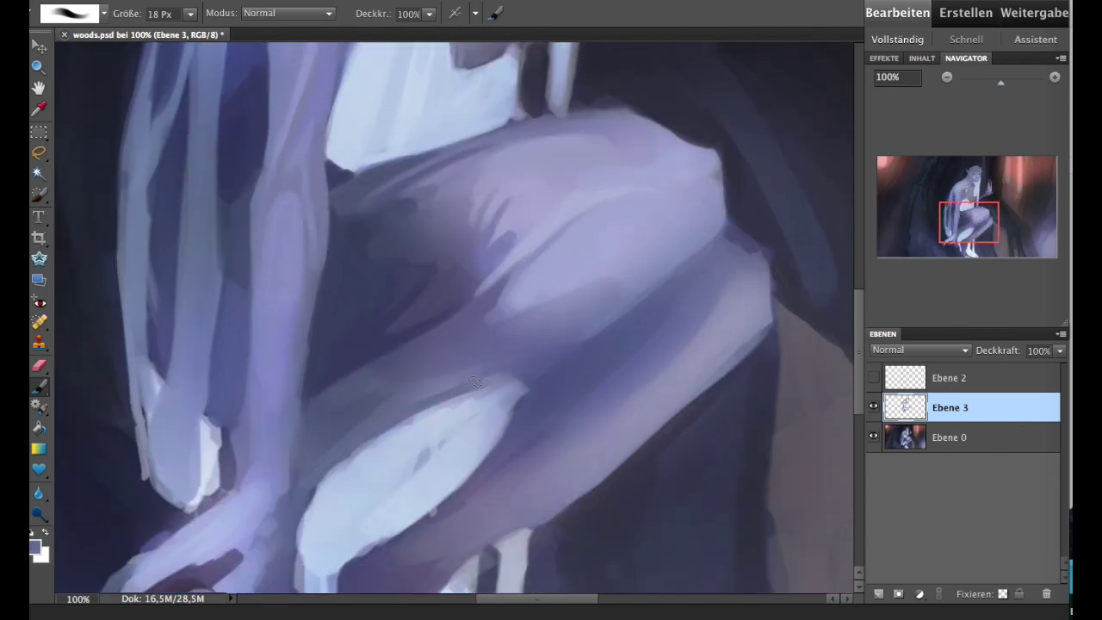
left_click(378, 454, "alt")
mouse_move(345, 471)
left_mouse_down()
mouse_move(441, 408)
mouse_move(566, 360)
left_mouse_up()
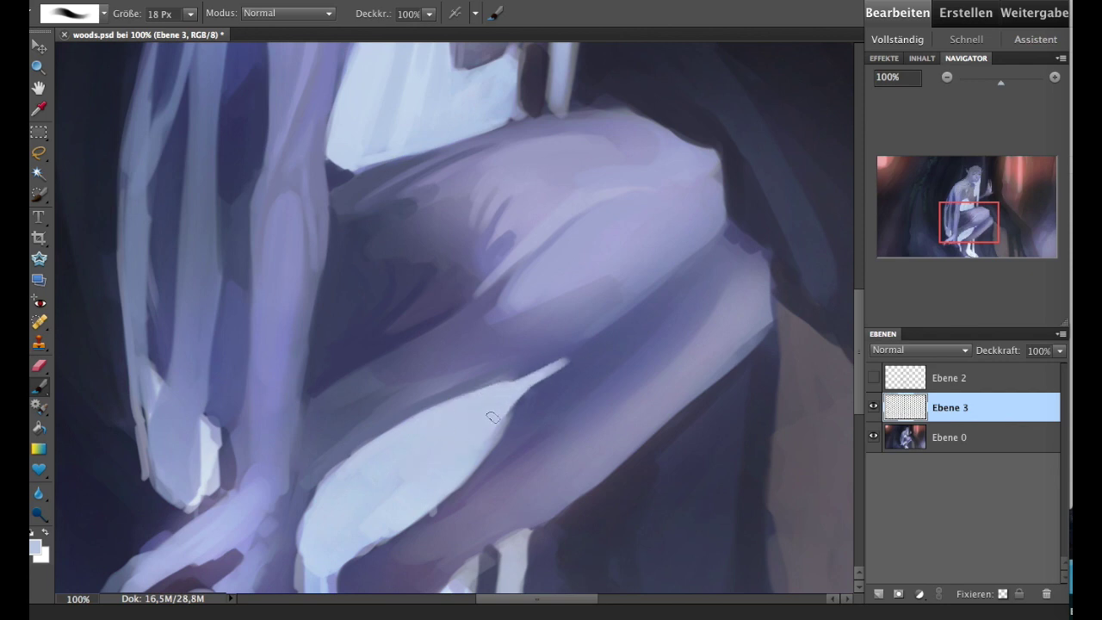
left_click_drag(430, 452, 512, 400)
- Darken the shin's top edge and upper tip with dark purple
scroll(465, 387, "down", 5)
scroll(465, 387, "left", 2)
left_click(495, 350, "alt")
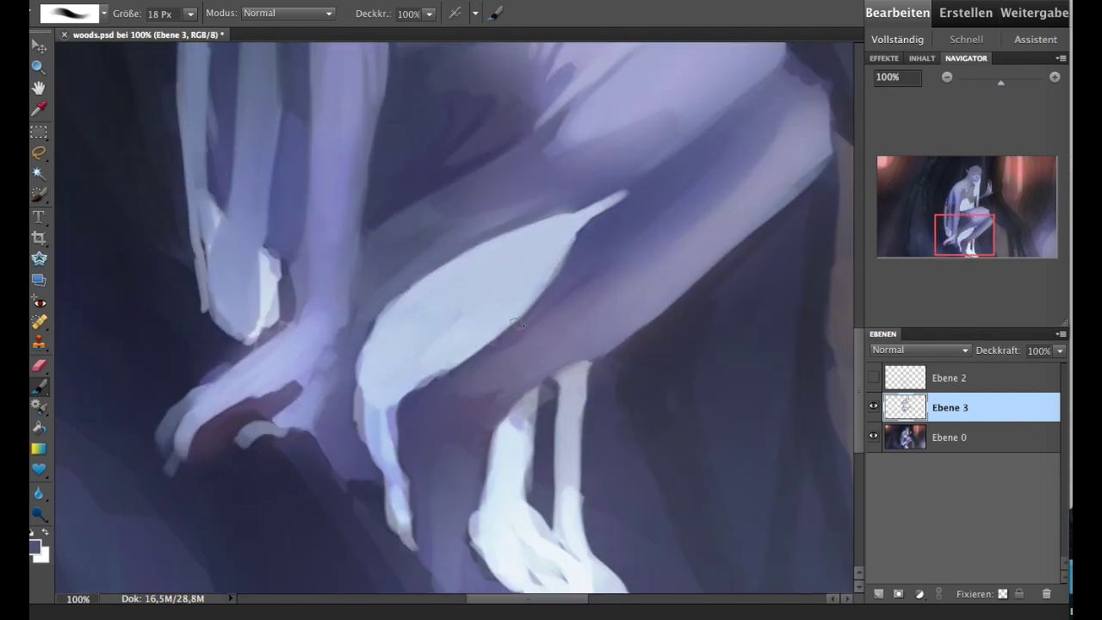
left_click_drag(372, 321, 572, 207)
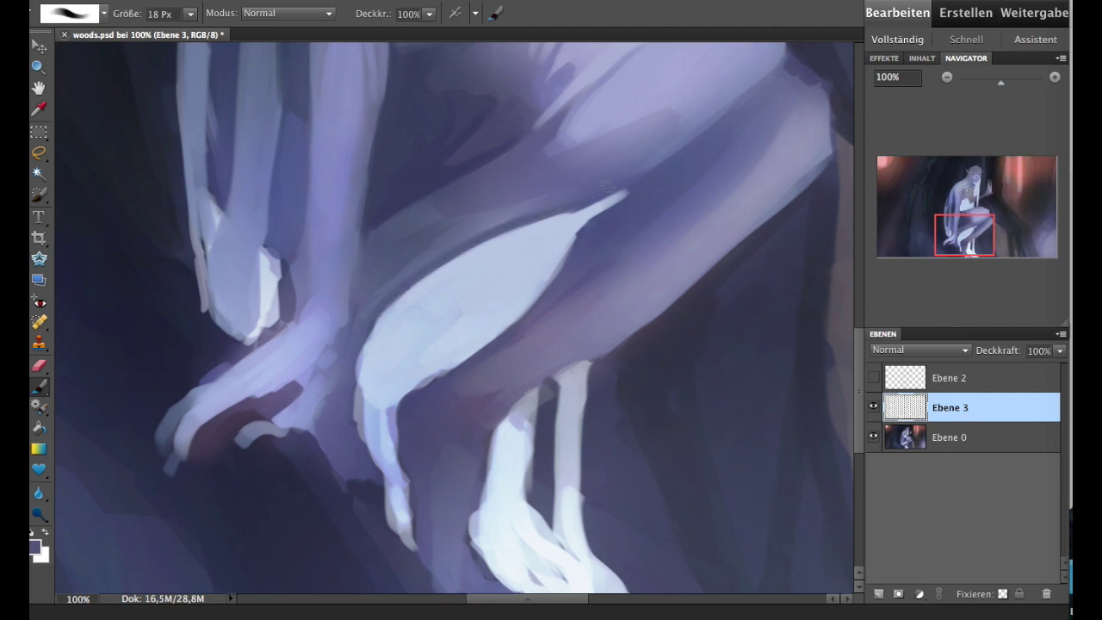
scroll(846, 242, "up", 2)
scroll(846, 241, "right", 3)
left_click_drag(490, 303, 536, 261)
- Paint light lavender on the lower leg, darken the shin-knee edge, relighten the upper shin edge
left_click(419, 497, "alt")
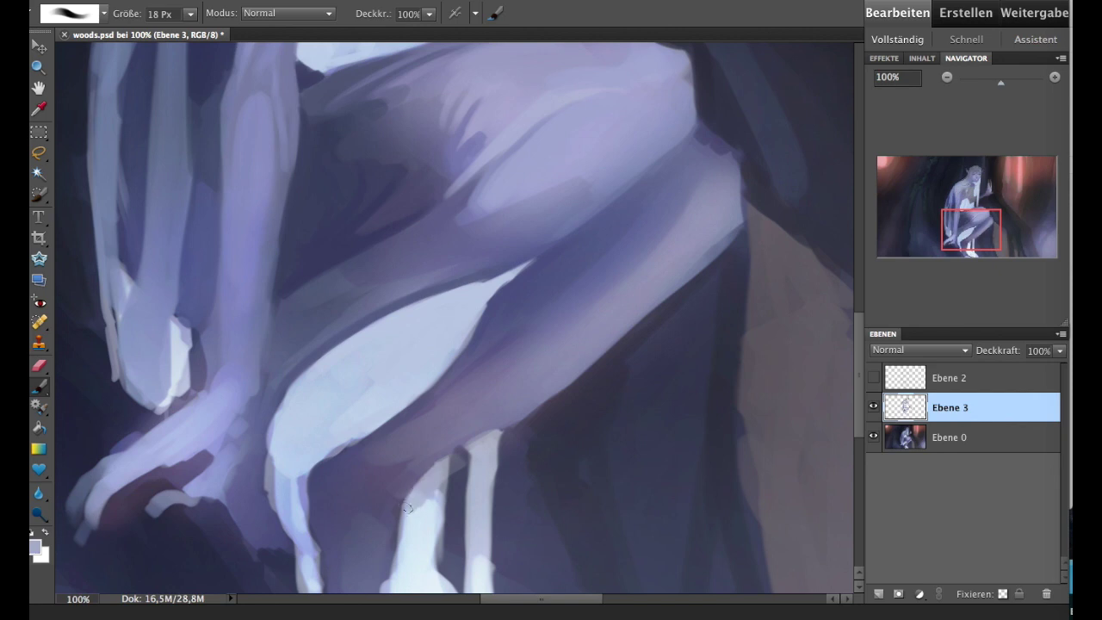
mouse_move(468, 441)
left_mouse_down()
mouse_move(449, 460)
mouse_move(435, 521)
left_mouse_up()
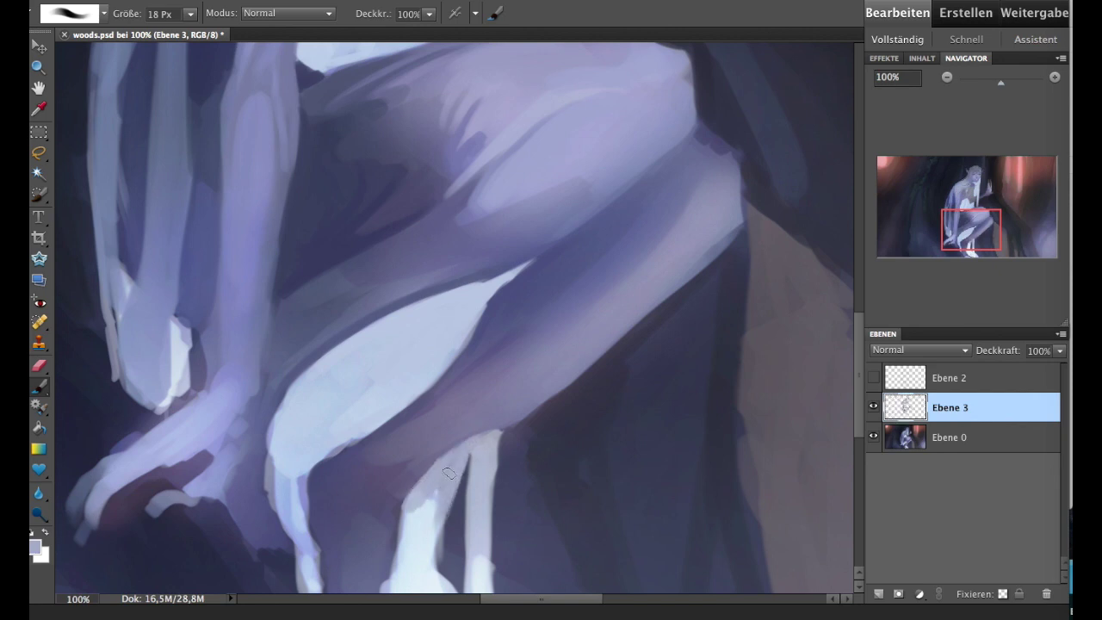
left_click(510, 477, "alt")
mouse_move(553, 420)
left_mouse_down()
mouse_move(593, 379)
mouse_move(529, 417)
left_mouse_up()
mouse_move(568, 383)
left_mouse_down()
mouse_move(506, 432)
mouse_move(503, 456)
left_mouse_up()
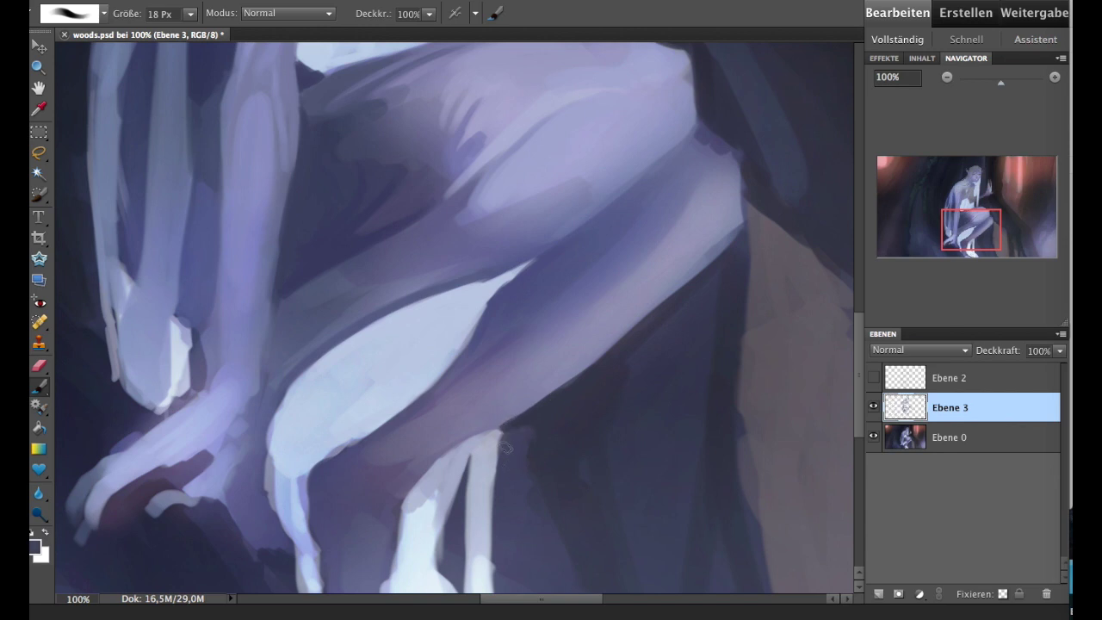
left_click_drag(533, 415, 508, 430)
left_click(454, 332, "alt")
left_click_drag(423, 383, 534, 264)
- Smooth the lower shin edge with light paint and add dark shadow beneath it
left_click(532, 393, "alt")
left_click(463, 449, "alt")
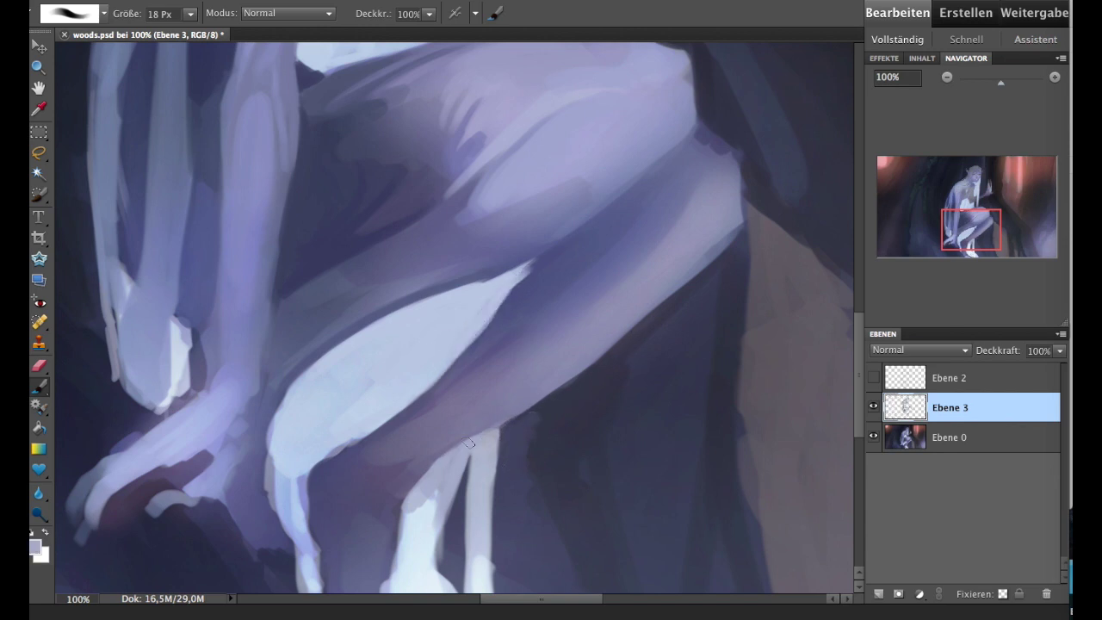
left_click_drag(465, 445, 573, 372)
left_click(594, 413, "alt")
left_click_drag(515, 415, 503, 439)
- Deepen the shadow under the lower shin edge and shade its upper edge
left_click_drag(555, 385, 506, 418)
mouse_move(584, 366)
left_mouse_down()
mouse_move(512, 413)
mouse_move(651, 312)
left_mouse_up()
left_click(521, 295, "alt")
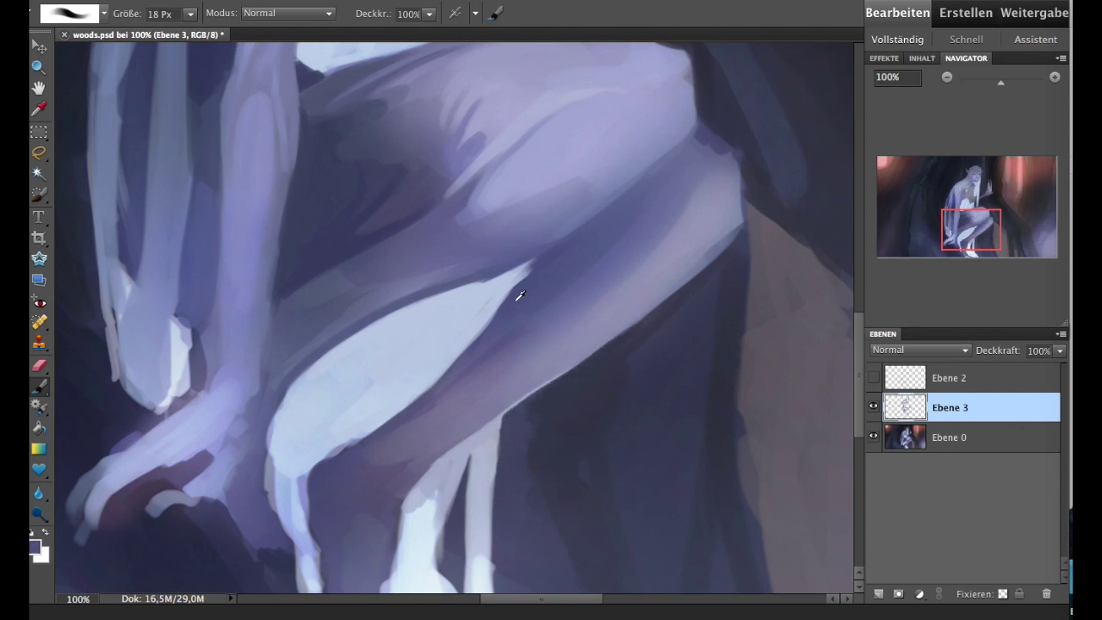
left_click_drag(482, 330, 540, 264)
left_click_drag(499, 299, 564, 253)
- Paint an oval light lavender highlight on the thigh with a faint dark stroke beneath
scroll(676, 265, "right", 3)
scroll(676, 265, "up", 2)
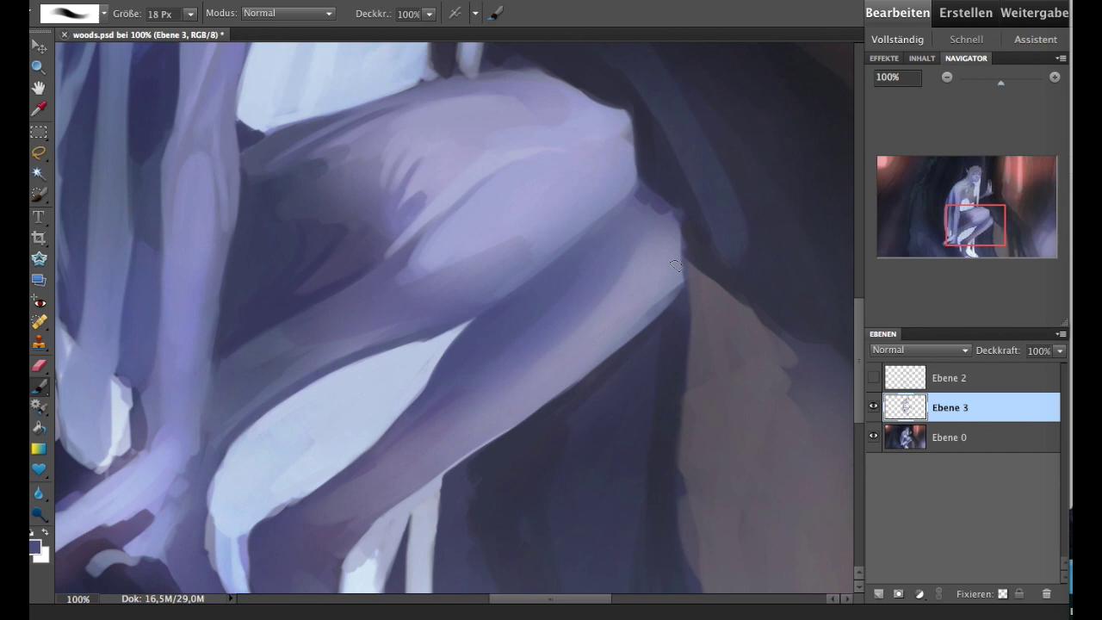
left_click(424, 324, "alt")
left_click_drag(419, 345, 439, 335)
left_click_drag(354, 305, 394, 274)
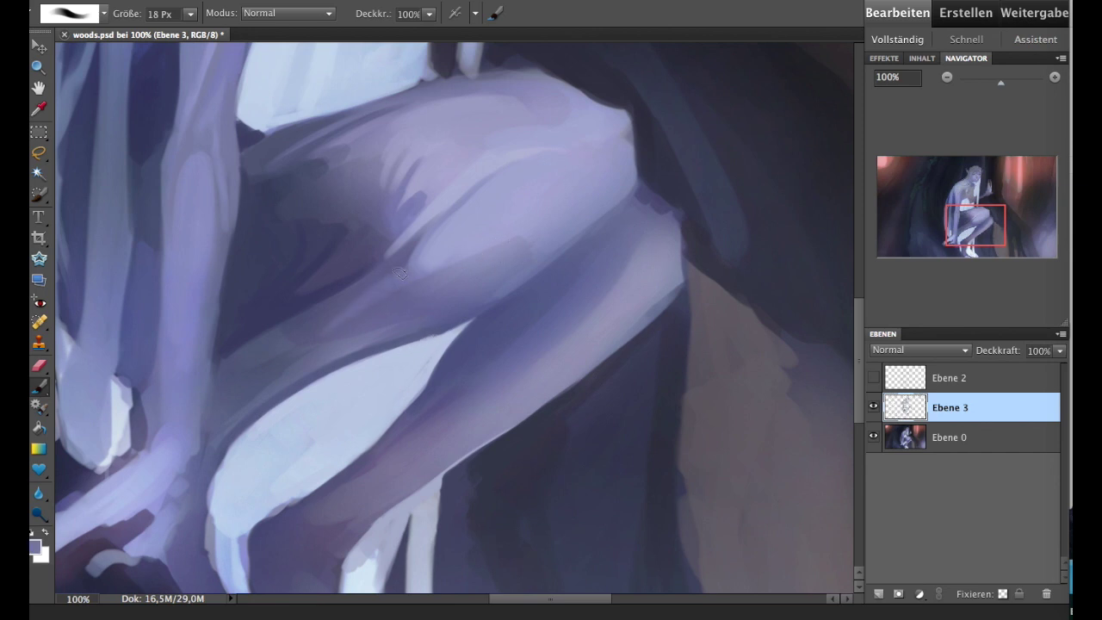
left_click(462, 269, "alt")
mouse_move(510, 241)
left_mouse_down()
mouse_move(491, 202)
mouse_move(538, 214)
left_mouse_up()
left_click(502, 207, "alt")
left_click(535, 202, "alt")
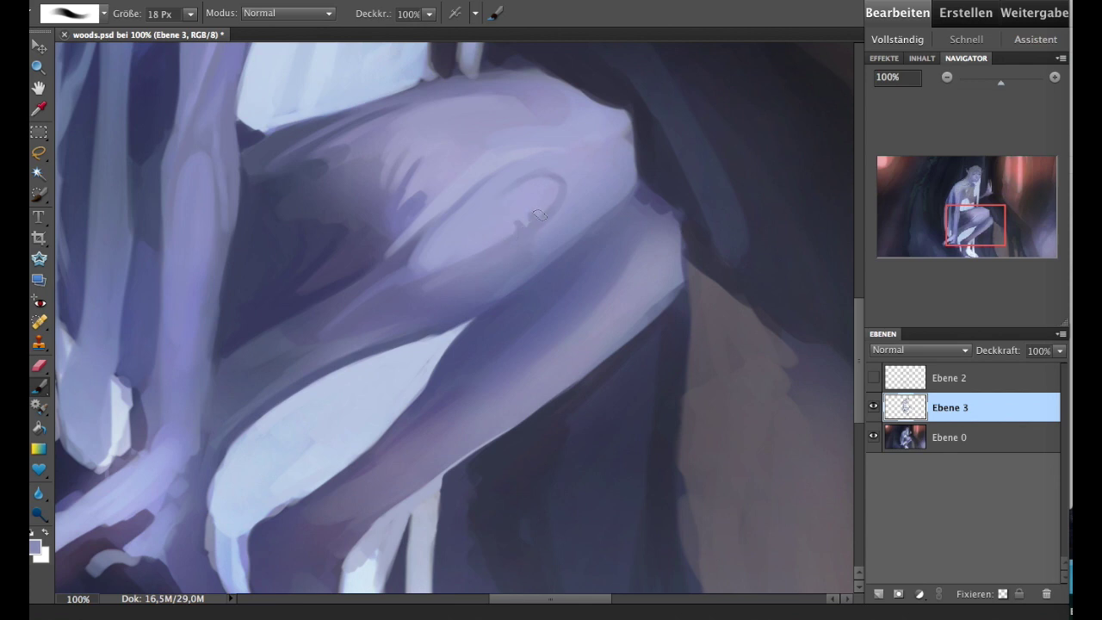
left_click(488, 293, "alt")
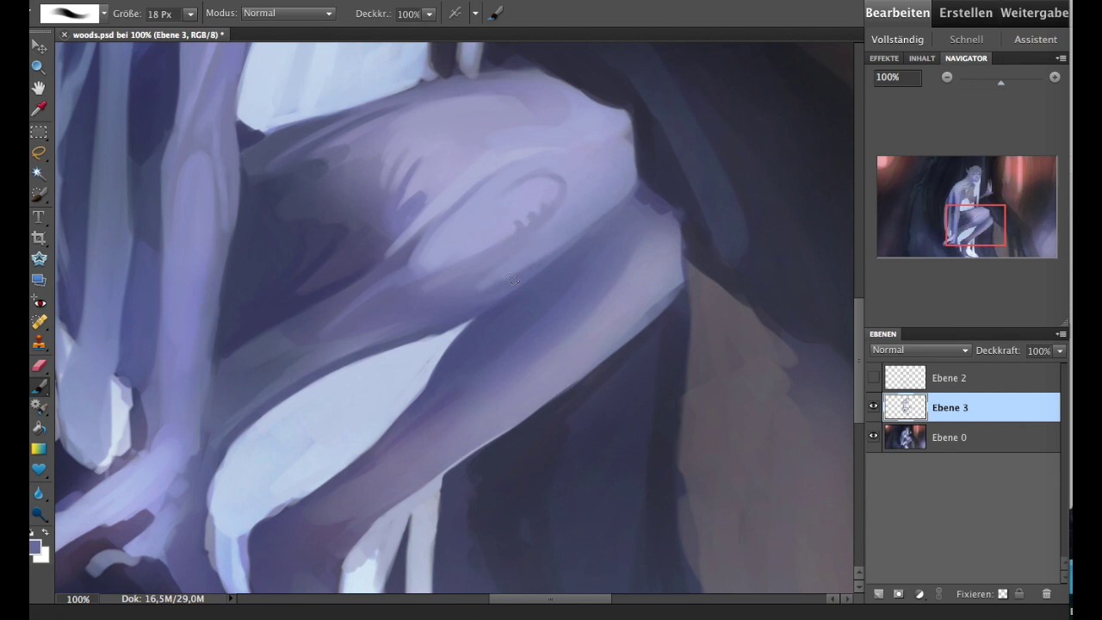
left_click_drag(516, 274, 578, 247)
- Round off the knee top with light paint, then darken the knee top and shin edge
left_click(496, 309, "alt")
left_click(656, 211, "alt")
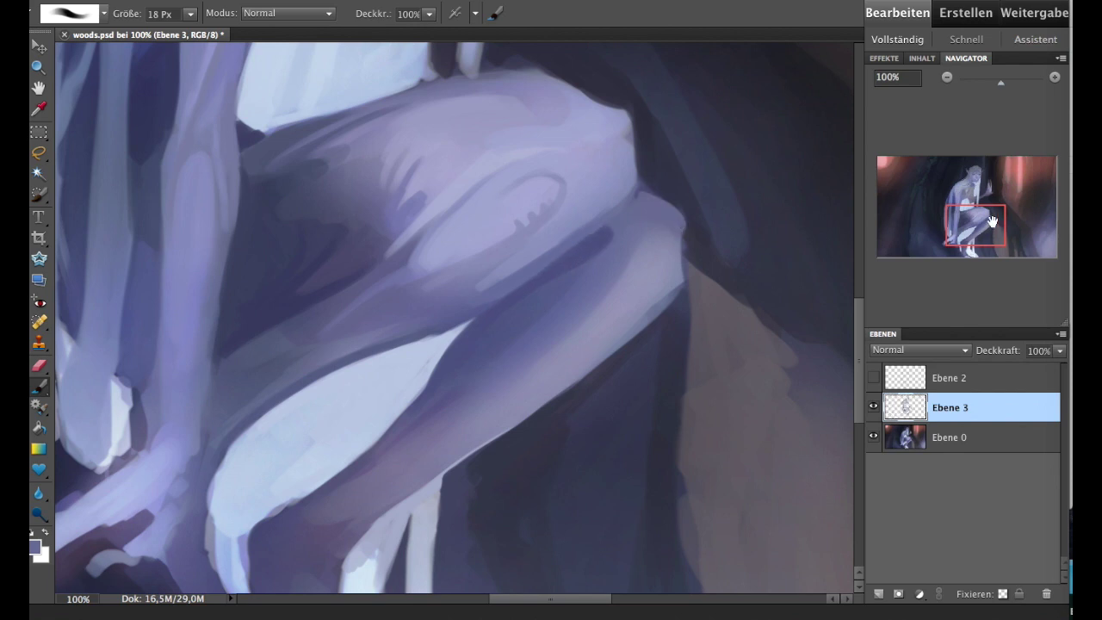
scroll(658, 210, "up", 3)
left_click(638, 233, "alt")
left_click_drag(638, 233, 641, 217)
left_click(539, 163, "alt")
left_click_drag(539, 164, 645, 226)
left_click(683, 315, "alt")
mouse_move(684, 315)
left_mouse_down()
mouse_move(717, 344)
mouse_move(708, 393)
left_mouse_up()
- Add dark strokes along the shin's lower edge and knee, then light strokes along the leg edge
left_click(718, 345, "alt")
scroll(708, 393, "down", 4)
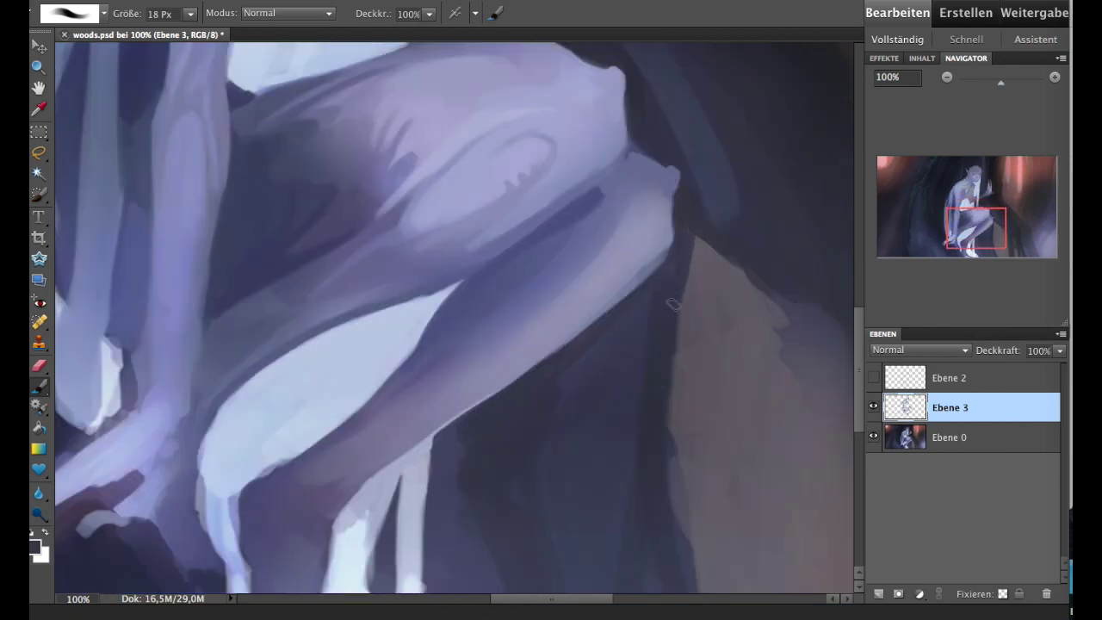
left_click_drag(651, 272, 570, 351)
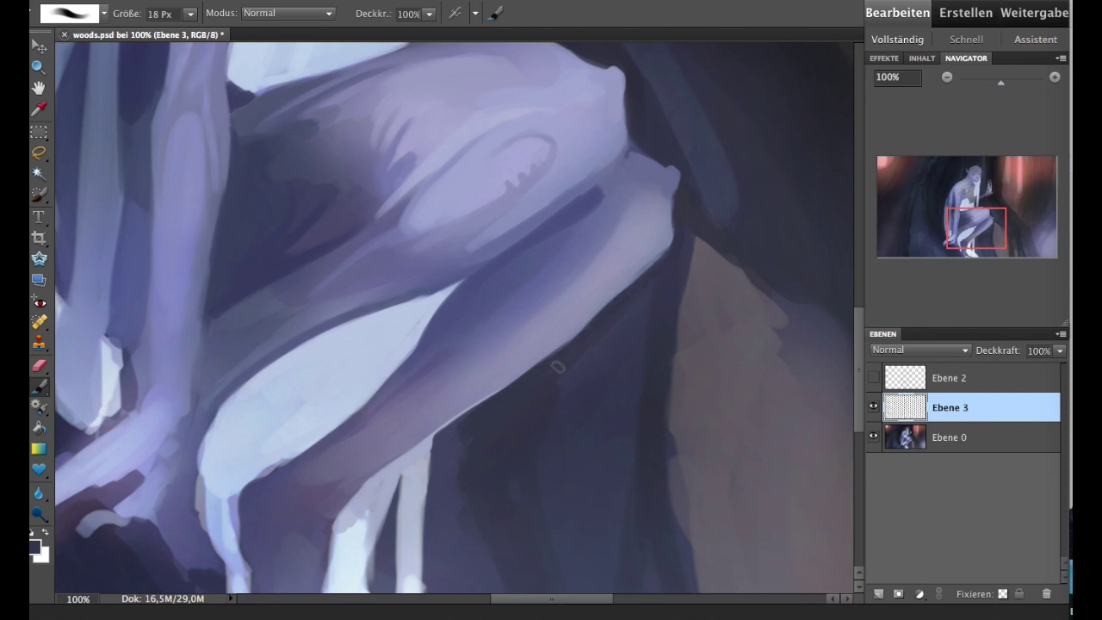
left_click(556, 222, "alt")
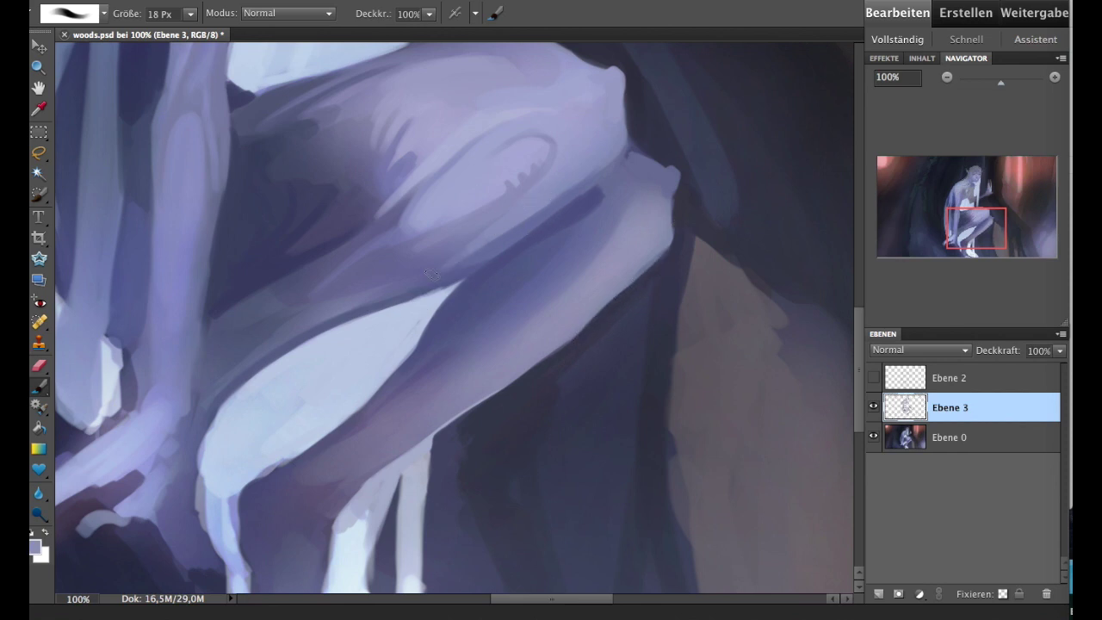
left_click(424, 271, "alt")
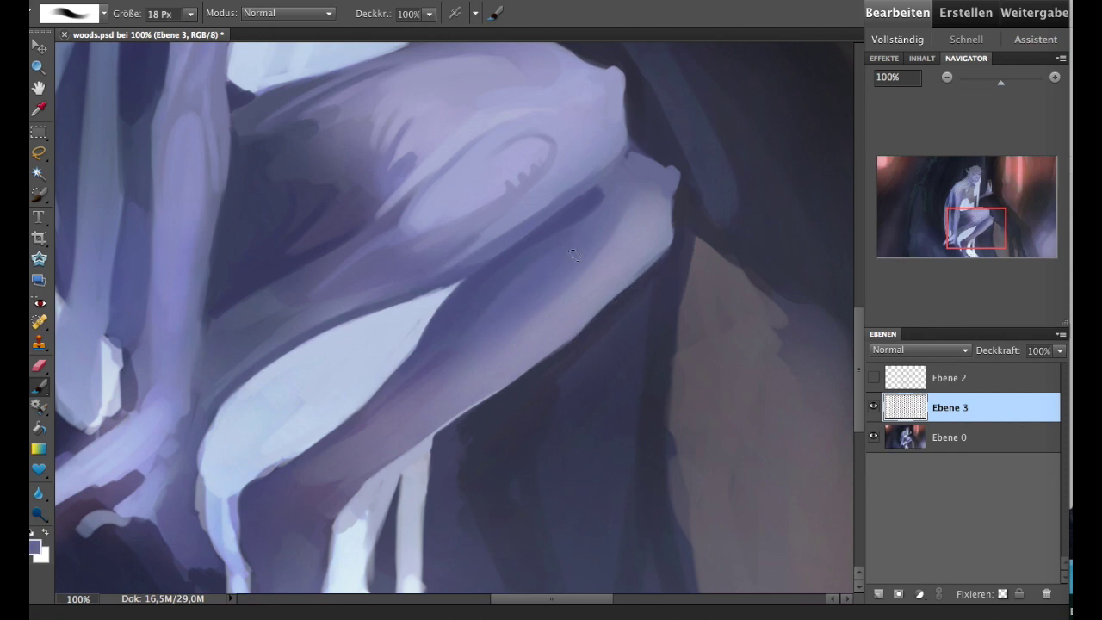
left_click_drag(605, 241, 632, 227)
left_click(621, 221, "alt")
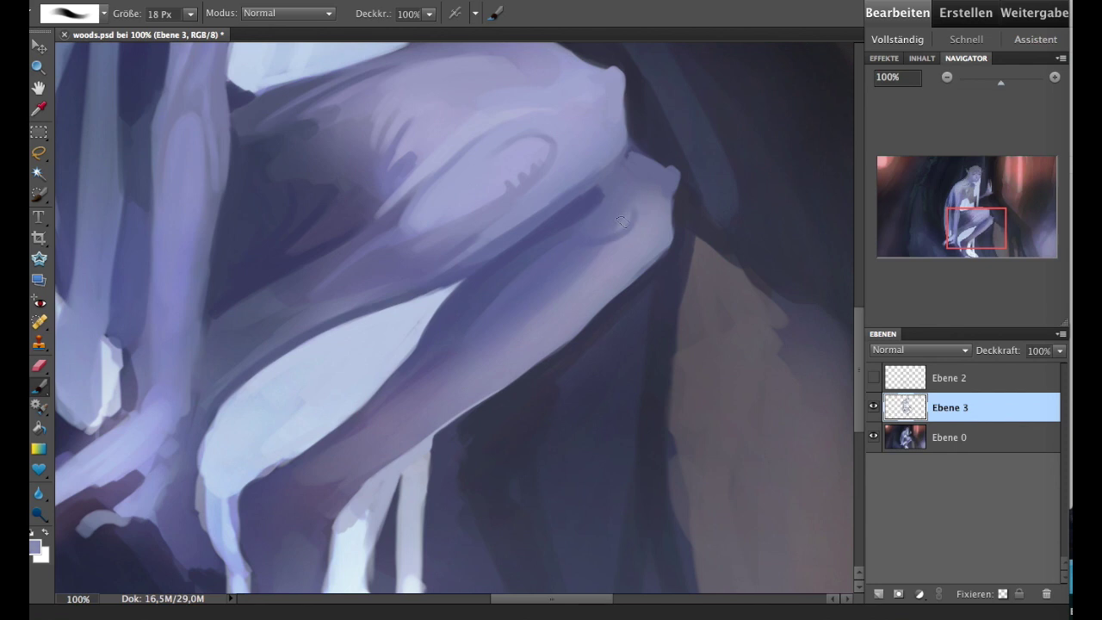
left_click(508, 340, "alt")
left_click_drag(517, 335, 443, 387)
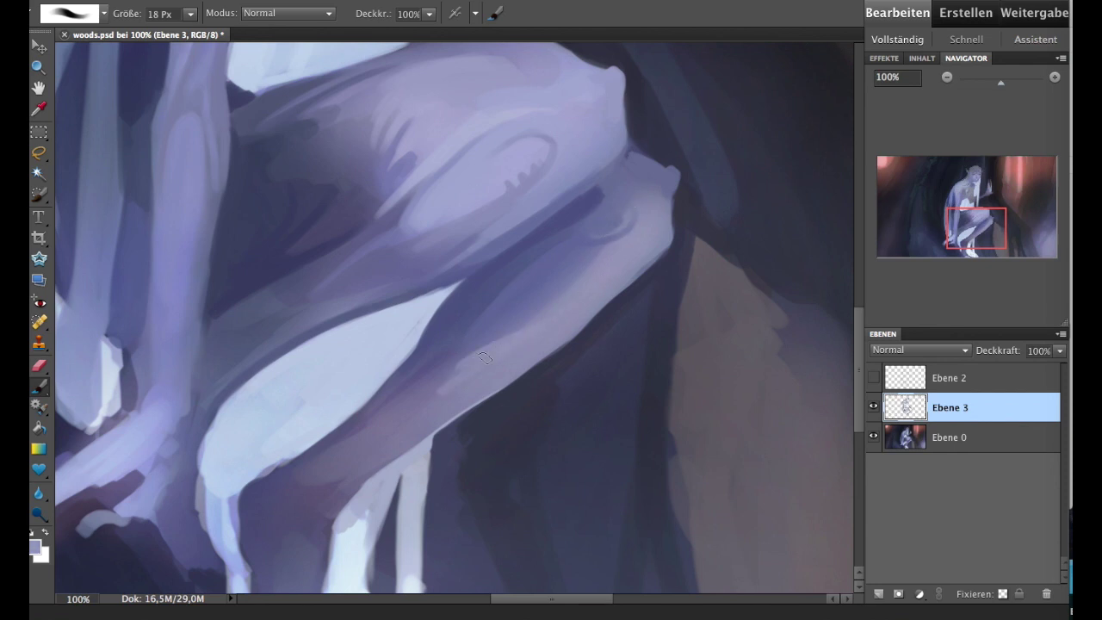
left_click_drag(413, 421, 458, 375)
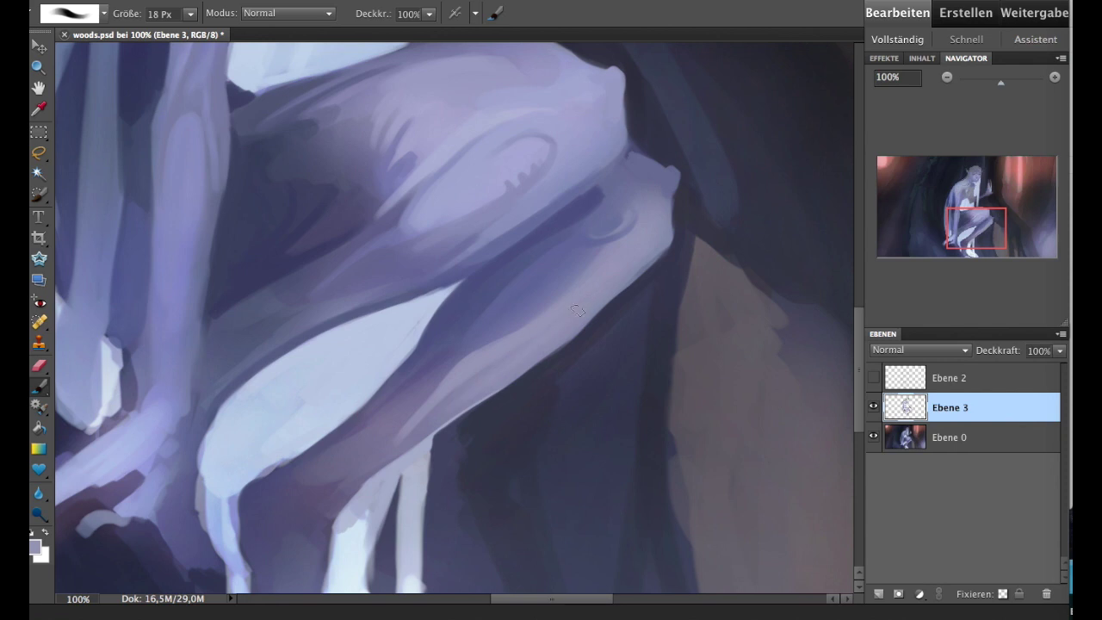
- Set the brush to 19 px and dab faint strokes onto the lower leg
scroll(516, 344, "down", 5)
scroll(517, 344, "left", 5)
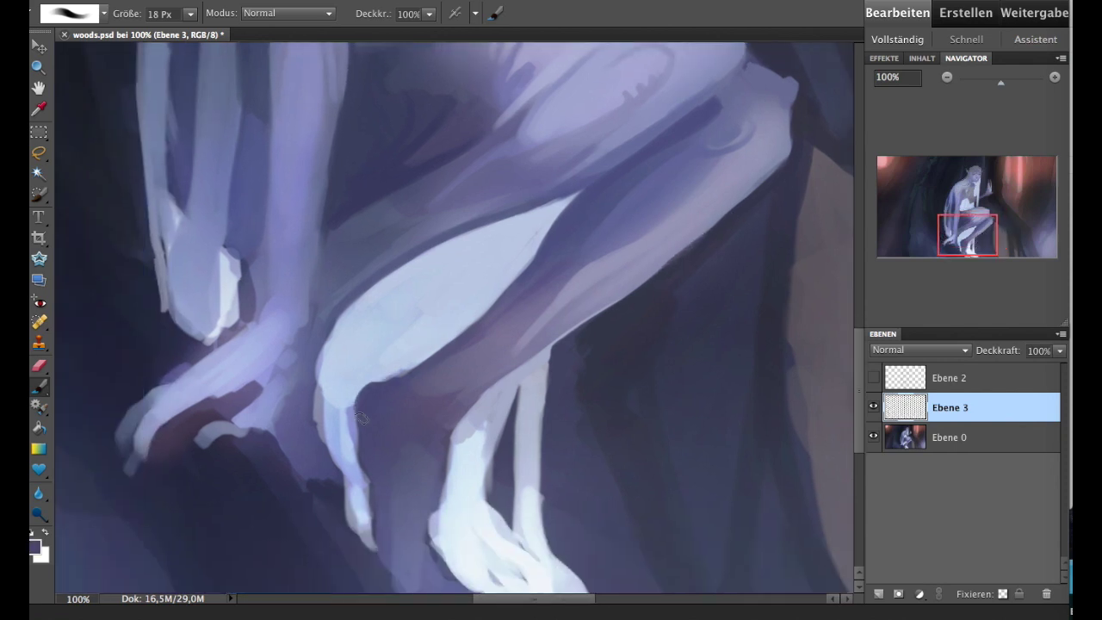
key("bracketleft")
key("bracketleft")
key("bracketleft")
left_click(354, 396, "alt")
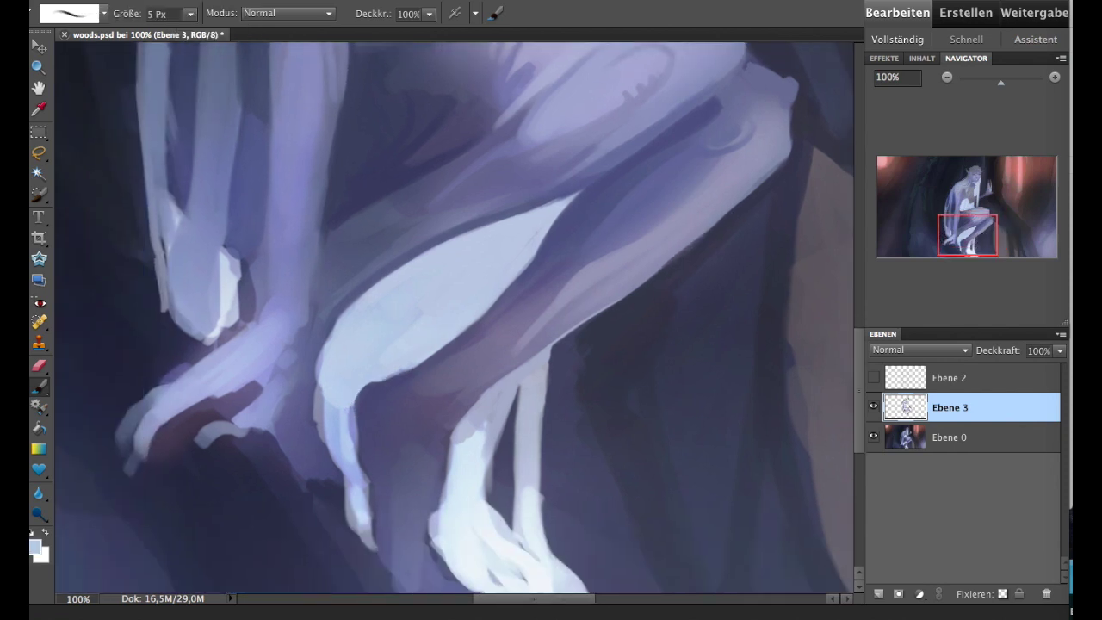
left_click(351, 421, "alt")
left_click(190, 13)
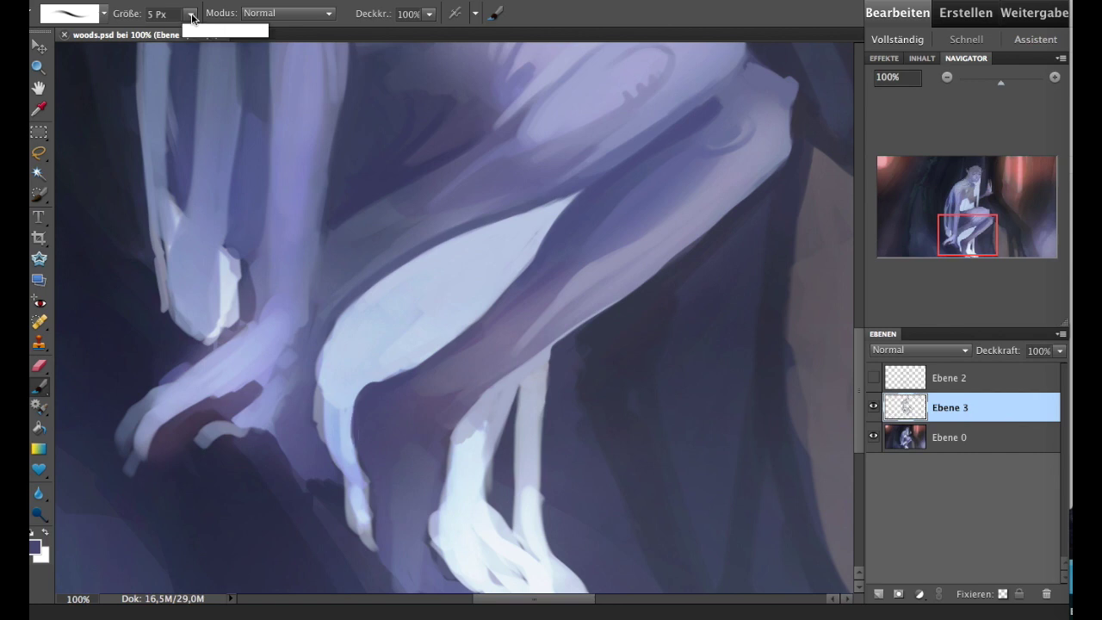
left_click_drag(186, 31, 196, 31)
left_click(418, 397)
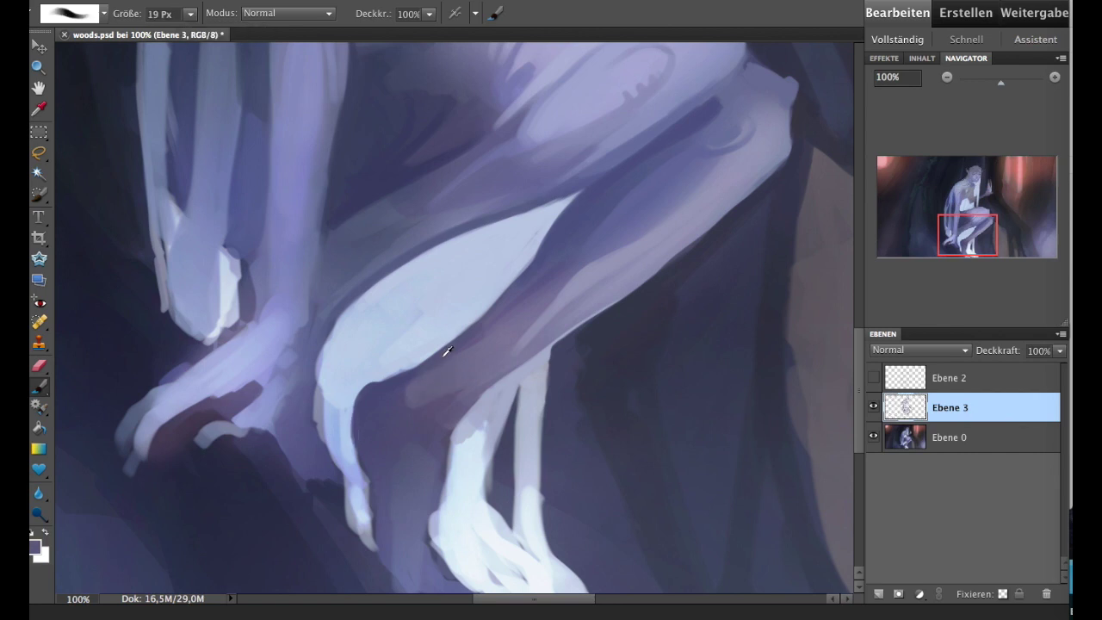
left_click_drag(440, 419, 434, 440)
- Darken the knee and thigh edge, then add pale blue strokes along the leg's left edge
left_click(410, 373, "alt")
mouse_move(398, 375)
left_mouse_down()
mouse_move(356, 406)
mouse_move(393, 341)
left_mouse_up()
left_click(359, 371, "alt")
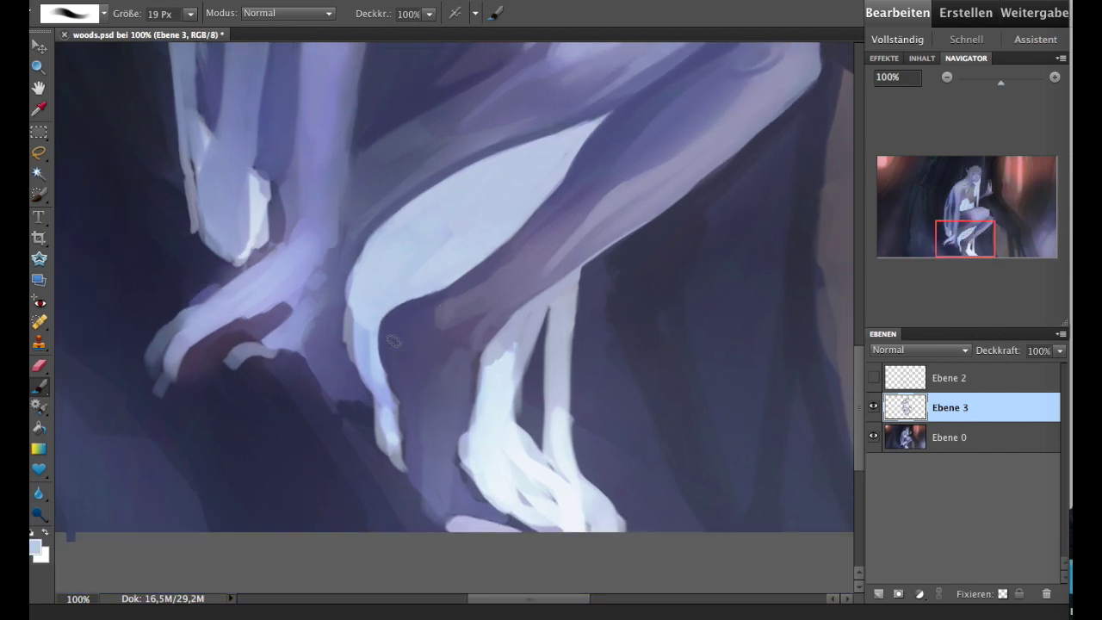
left_click_drag(388, 413, 396, 456)
mouse_move(368, 307)
left_mouse_down()
mouse_move(379, 391)
mouse_move(365, 335)
left_mouse_up()
mouse_move(354, 252)
left_mouse_down()
mouse_move(365, 360)
mouse_move(391, 456)
left_mouse_up()
- Paint light strokes down the lower leg and add highlights across the thigh
left_click(488, 442, "alt")
mouse_move(472, 475)
left_mouse_down()
mouse_move(480, 372)
mouse_move(522, 334)
left_mouse_up()
left_click_drag(508, 392, 522, 340)
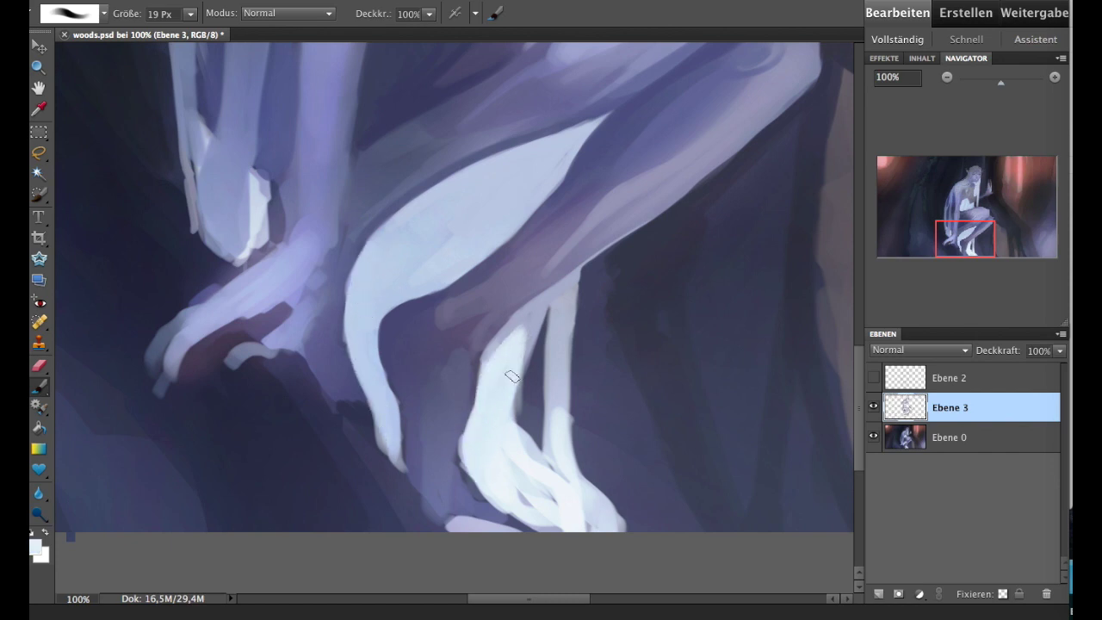
left_click_drag(494, 230, 539, 151)
mouse_move(506, 196)
left_mouse_down()
mouse_move(545, 142)
mouse_move(490, 258)
mouse_move(490, 165)
mouse_move(532, 143)
left_mouse_up()
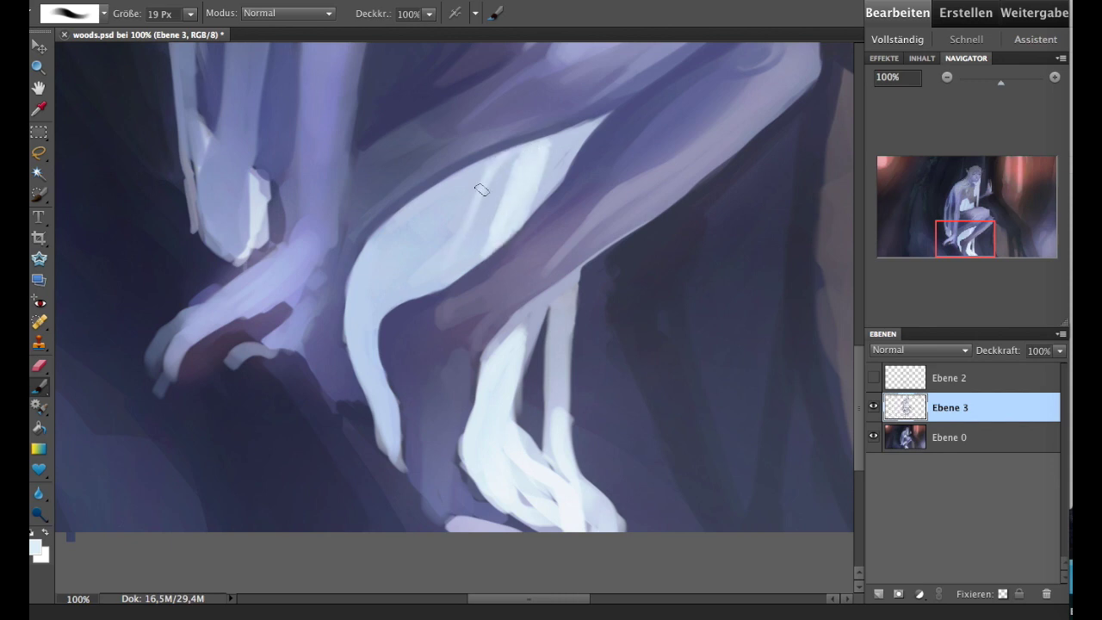
left_click_drag(492, 177, 449, 263)
left_click_drag(484, 218, 505, 153)
- Reshape the shin and foot with darker and lighter strokes, plus a dark line on the shin's right edge
left_click_drag(521, 336, 505, 442)
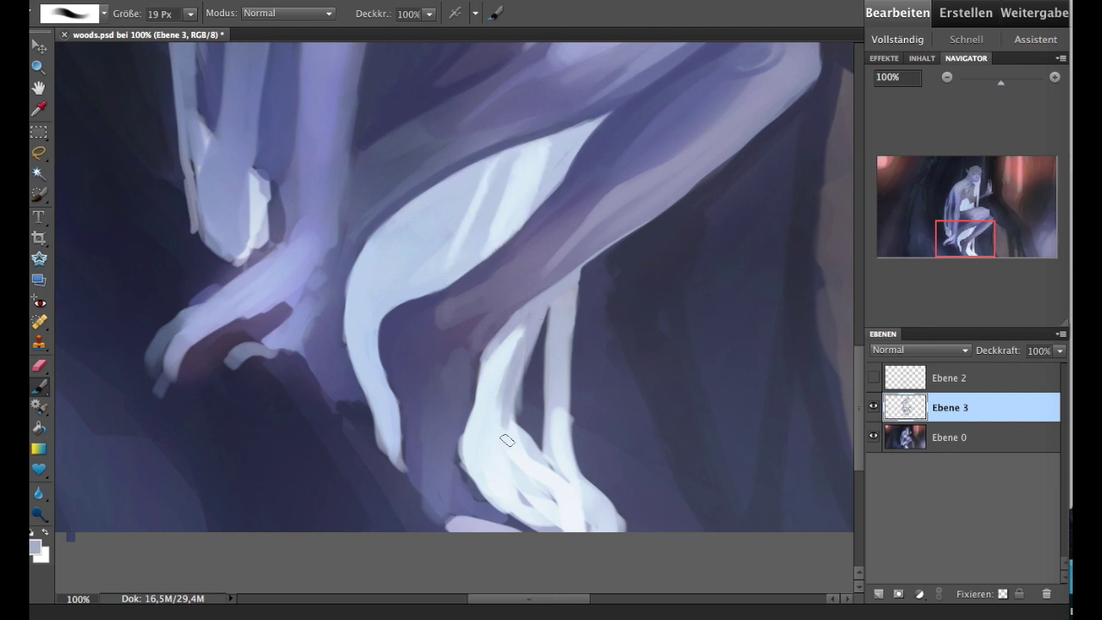
left_click_drag(516, 403, 513, 456)
mouse_move(534, 325)
left_mouse_down()
mouse_move(526, 465)
mouse_move(567, 497)
mouse_move(555, 447)
left_mouse_up()
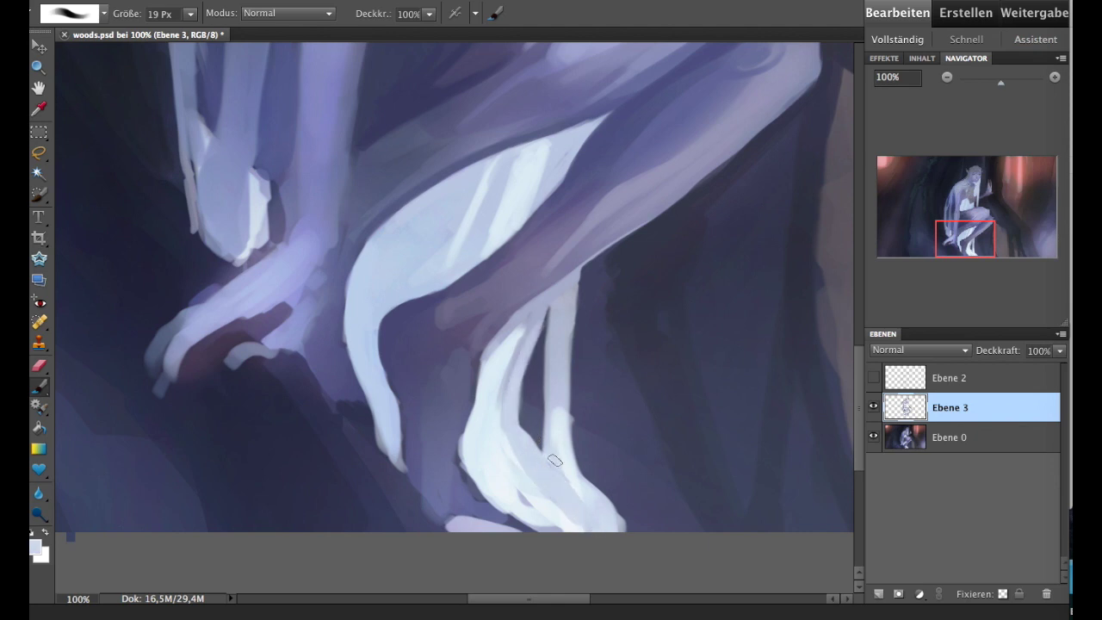
left_click_drag(566, 375, 562, 449)
mouse_move(560, 327)
left_mouse_down()
mouse_move(561, 472)
mouse_move(608, 525)
left_mouse_up()
left_click(576, 451, "alt")
left_click_drag(575, 456, 568, 379)
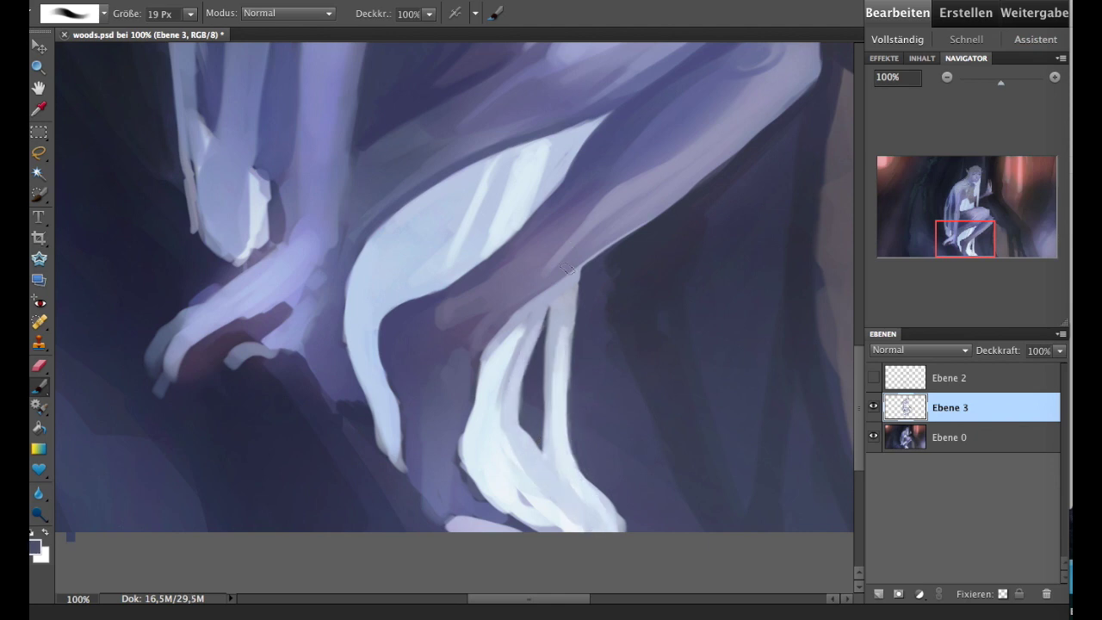
- Repaint the foot's left edge and shadow, then add thin dark lines along the leg's left edge
left_click(472, 405, "alt")
mouse_move(463, 452)
left_mouse_down()
mouse_move(460, 480)
mouse_move(478, 501)
mouse_move(417, 463)
left_mouse_up()
left_click(402, 366, "alt")
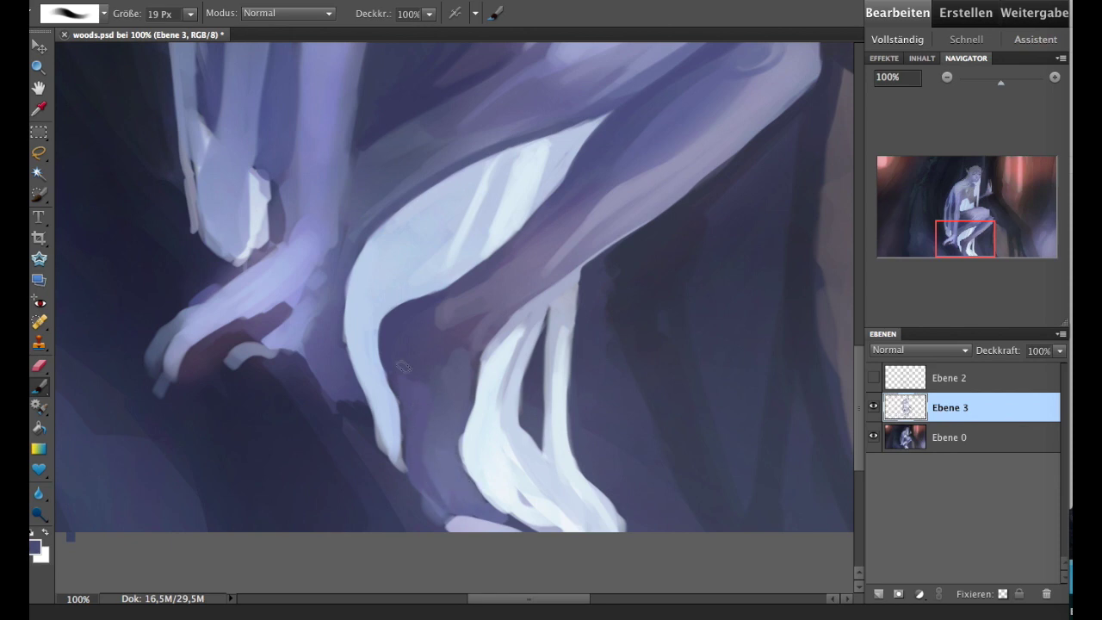
key("bracketleft")
key("bracketleft")
key("bracketleft")
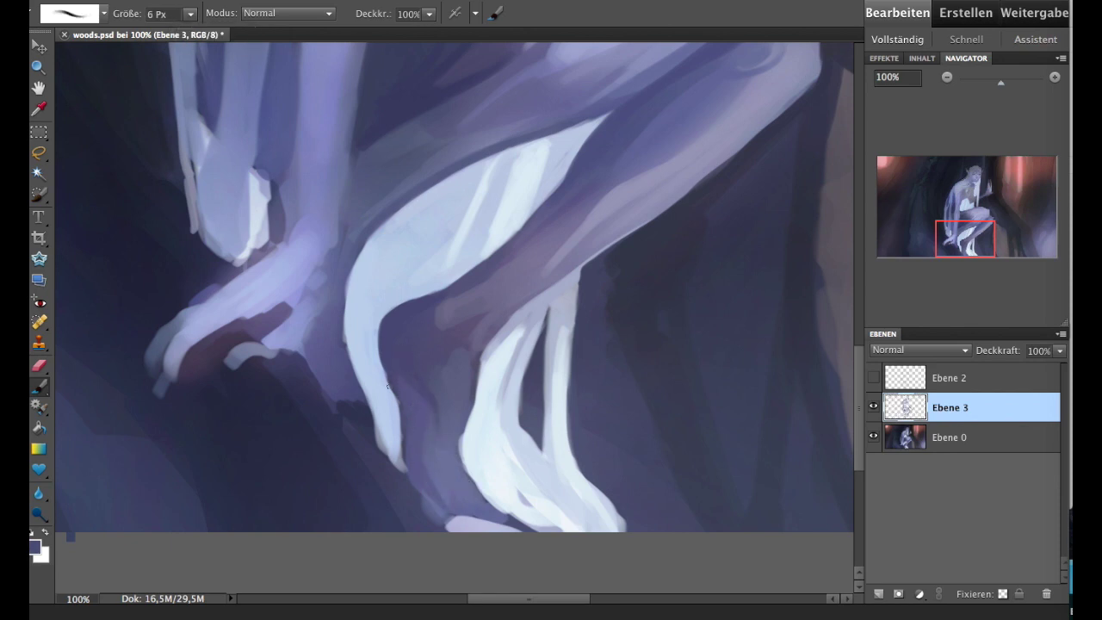
mouse_move(384, 370)
left_mouse_down()
mouse_move(382, 446)
mouse_move(395, 401)
left_mouse_up()
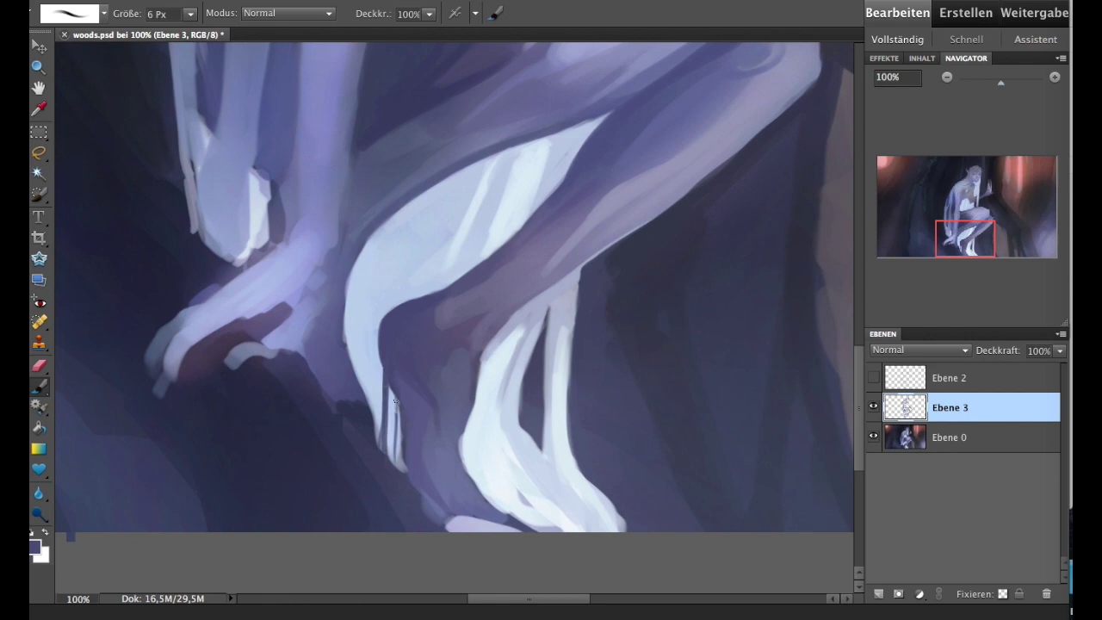
mouse_move(379, 334)
left_mouse_down()
mouse_move(379, 456)
mouse_move(375, 437)
left_mouse_up()
left_click_drag(401, 472, 376, 426)
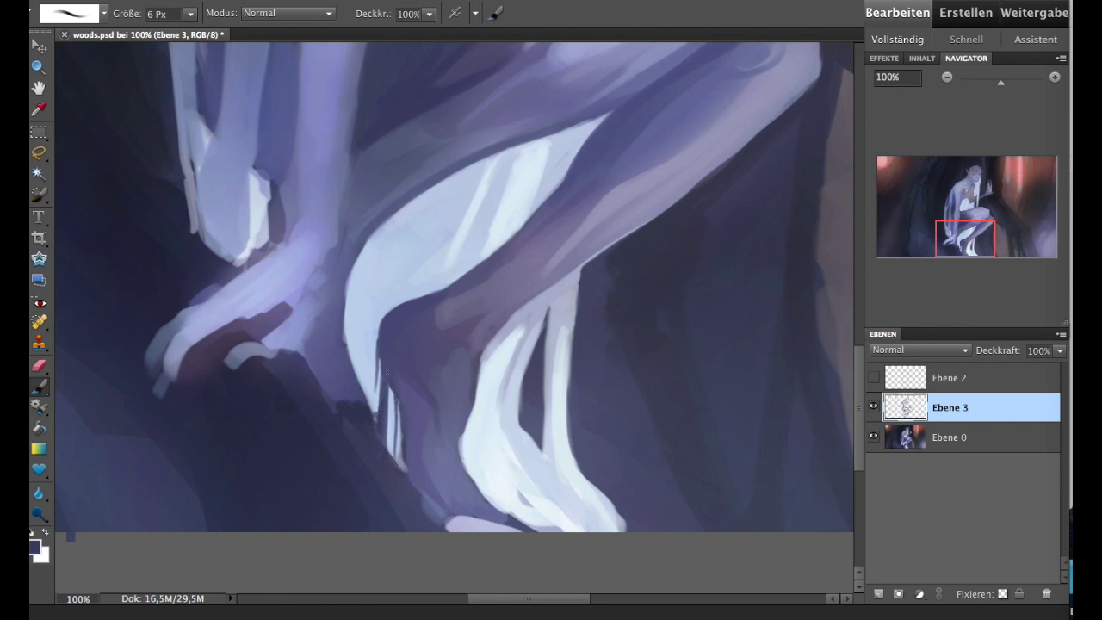
- Paint a dark purple edge along the lower-left leg and the foot's underside, then sample more purples
left_click(379, 362, "alt")
key("bracketright")
key("bracketright")
key("bracketright")
left_click(375, 415, "alt")
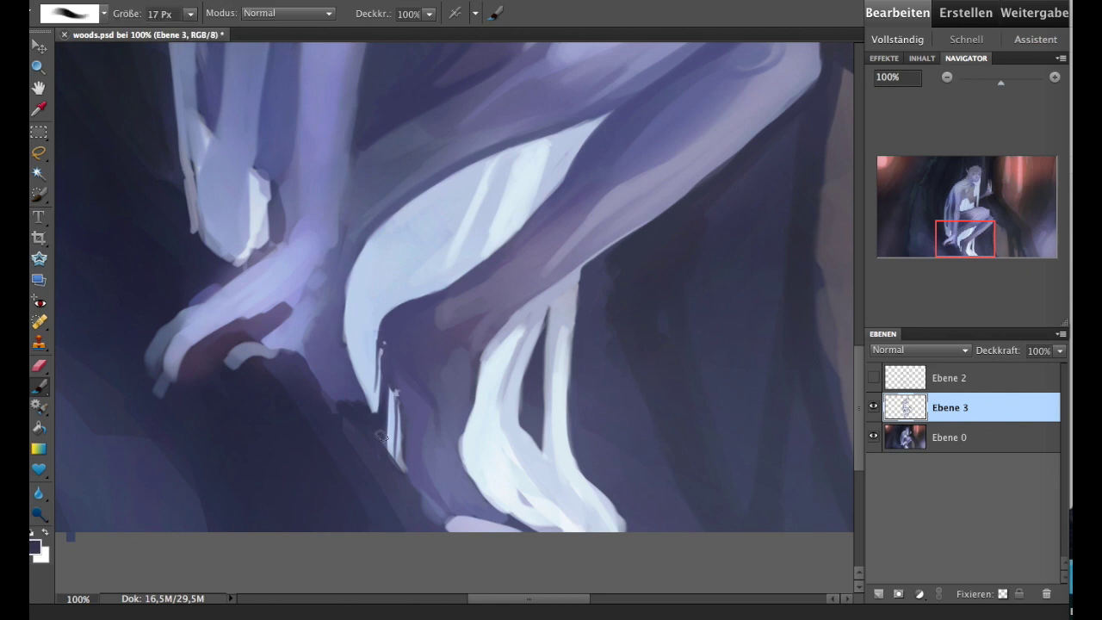
mouse_move(380, 435)
left_mouse_down()
mouse_move(441, 523)
mouse_move(515, 529)
mouse_move(430, 510)
mouse_move(481, 522)
mouse_move(487, 513)
left_mouse_up()
left_click(456, 510, "alt")
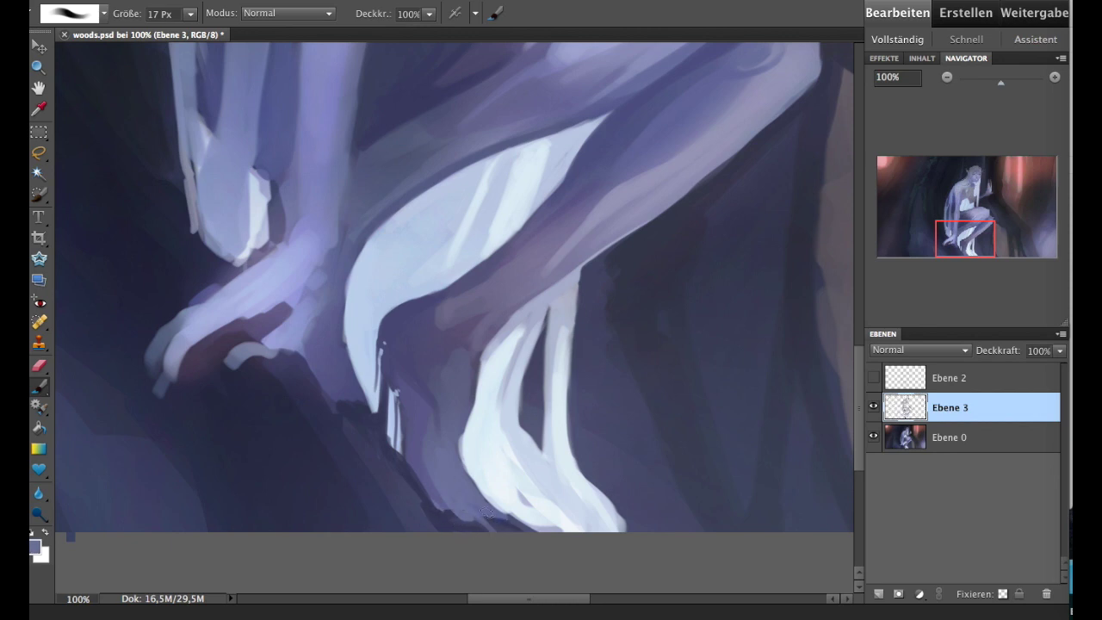
left_click(446, 365, "alt")
left_click(542, 248, "alt")
left_click(492, 274, "alt")
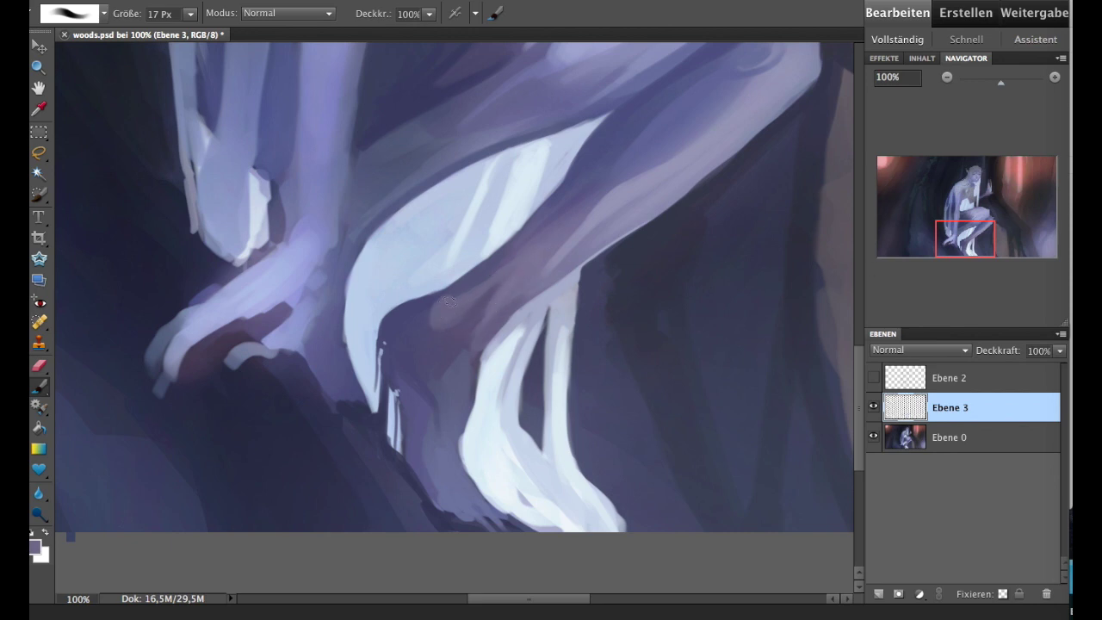
left_click(415, 346, "alt")
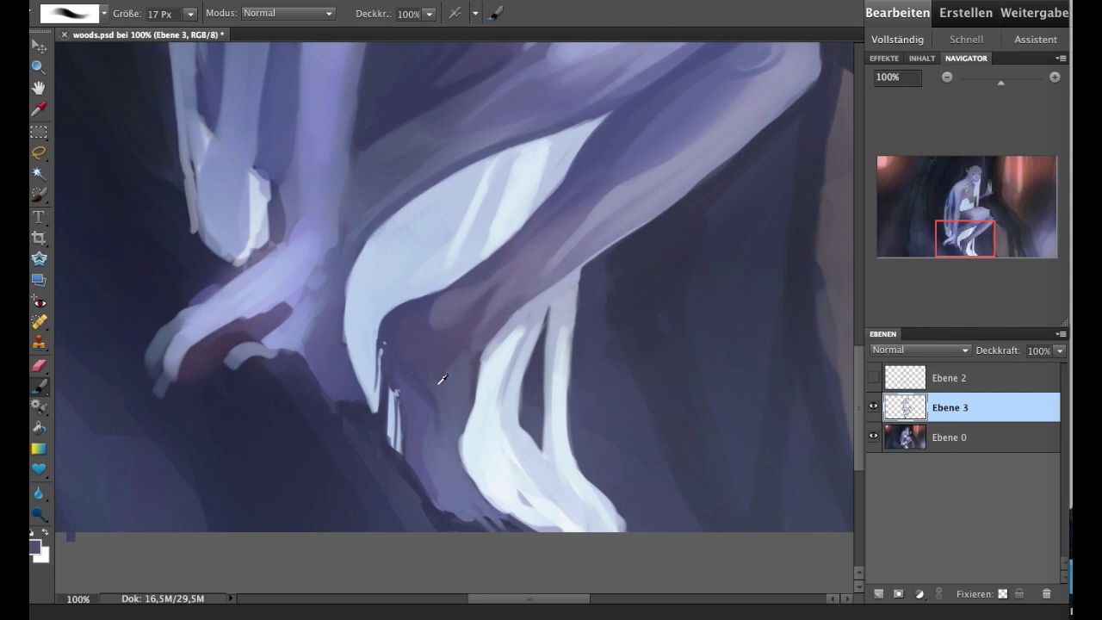
left_click_drag(968, 232, 961, 233)
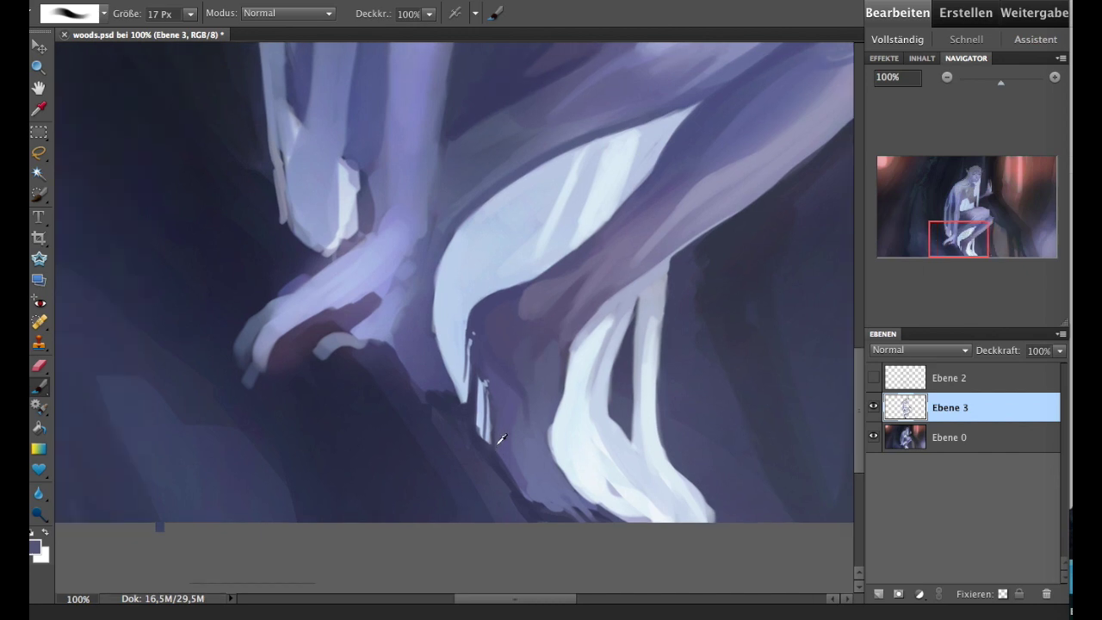
- Add dark strokes along the shadow edge and lighter purple strokes along the limb's edge
mouse_move(502, 439)
left_mouse_down()
mouse_move(492, 461)
mouse_move(513, 469)
left_mouse_up()
left_click_drag(922, 247, 919, 242)
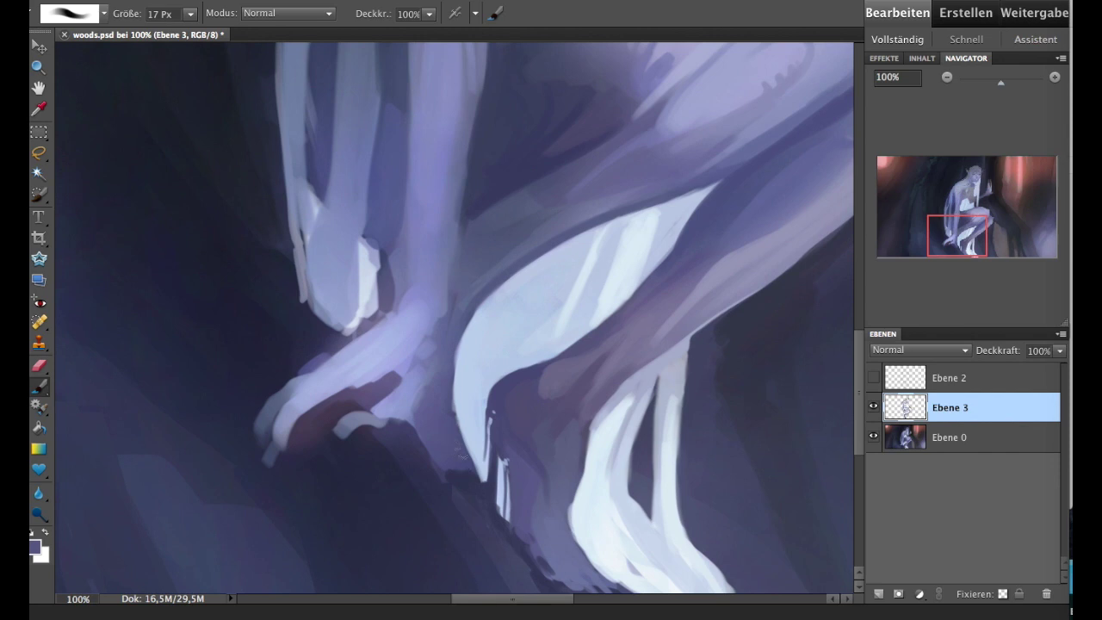
left_click(473, 423, "alt")
left_click(405, 317, "alt")
left_click(432, 215, "alt")
left_click_drag(438, 274, 446, 180)
left_click_drag(441, 228, 451, 283)
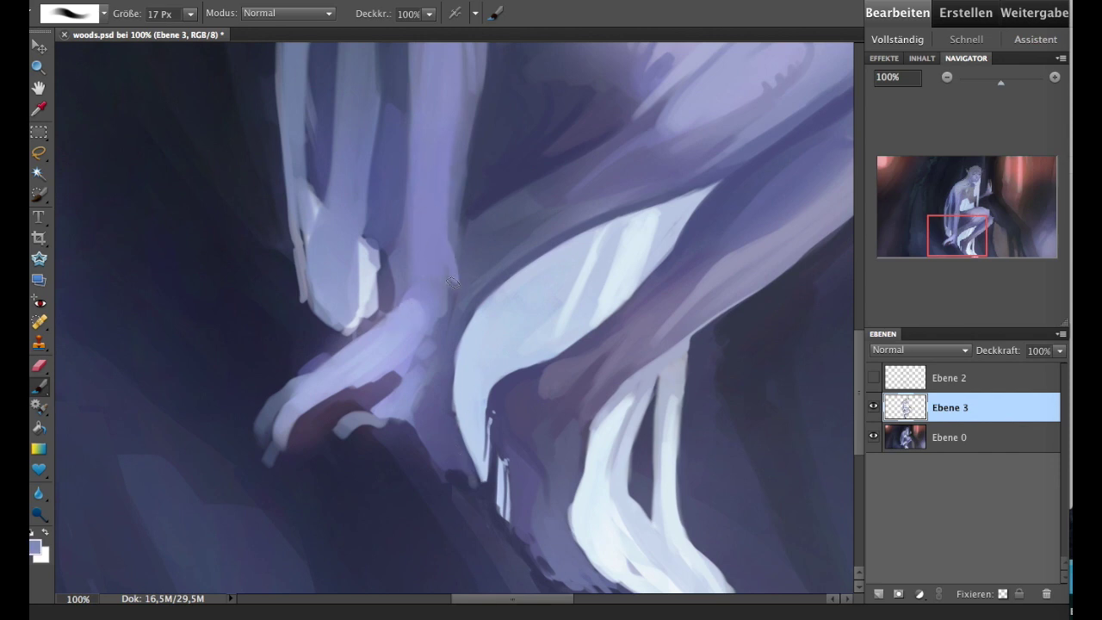
- Fill the dark notch in the forearm and pick blue-purple tones from the painting
left_click_drag(465, 204, 437, 320)
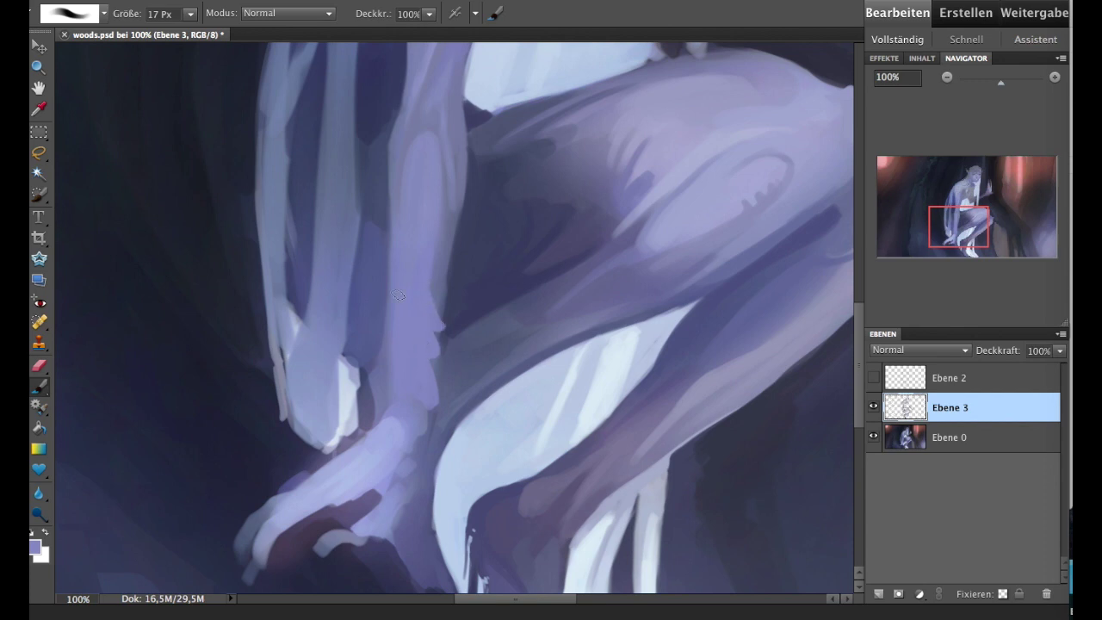
mouse_move(377, 349)
left_mouse_down()
mouse_move(379, 389)
mouse_move(408, 319)
mouse_move(397, 361)
mouse_move(403, 387)
mouse_move(420, 389)
left_mouse_up()
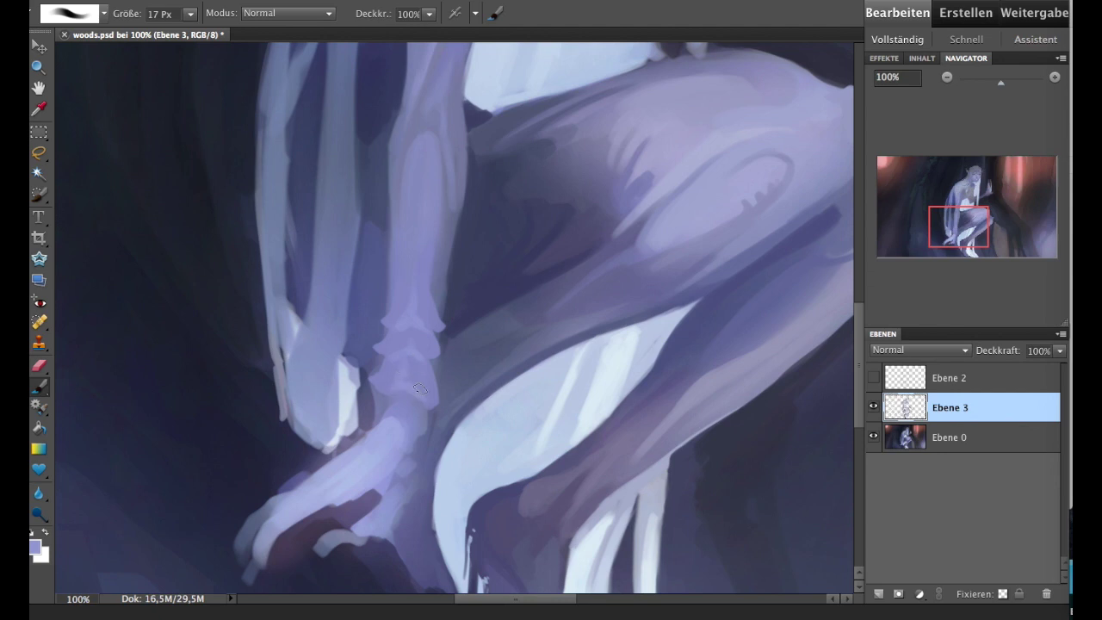
left_click(450, 264, "alt")
left_click(460, 339, "alt")
- Mirror woods.psd horizontally, zoom back to 100% on the legs, and shrink the brush
left_click(947, 76)
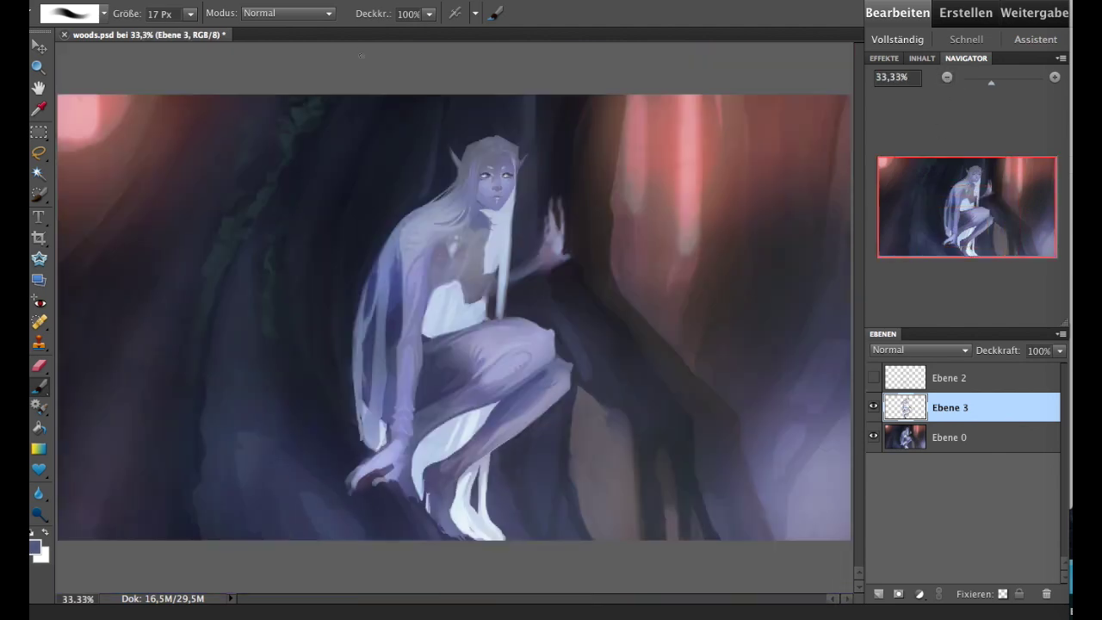
left_click(654, 49)
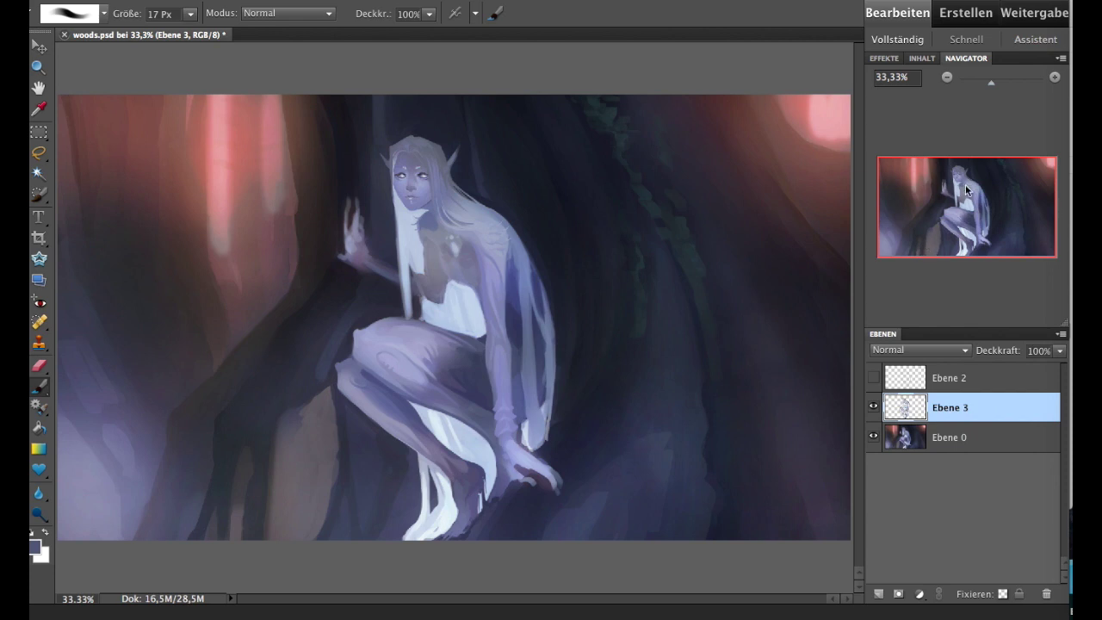
left_click(1054, 77)
left_click_drag(984, 192, 956, 225)
left_click(1055, 76)
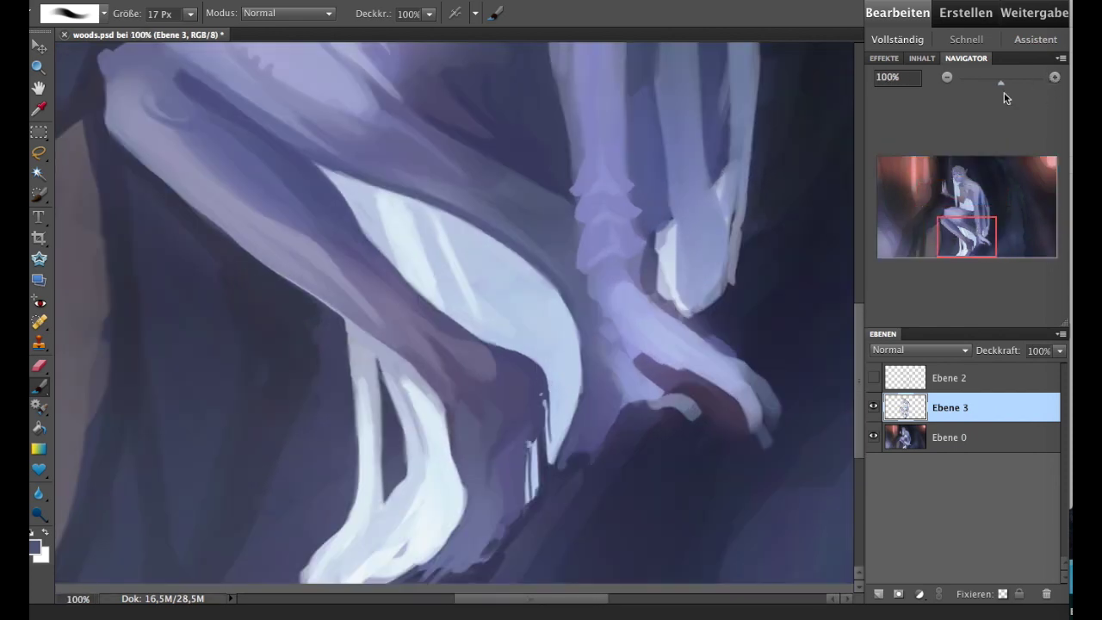
key("bracketleft")
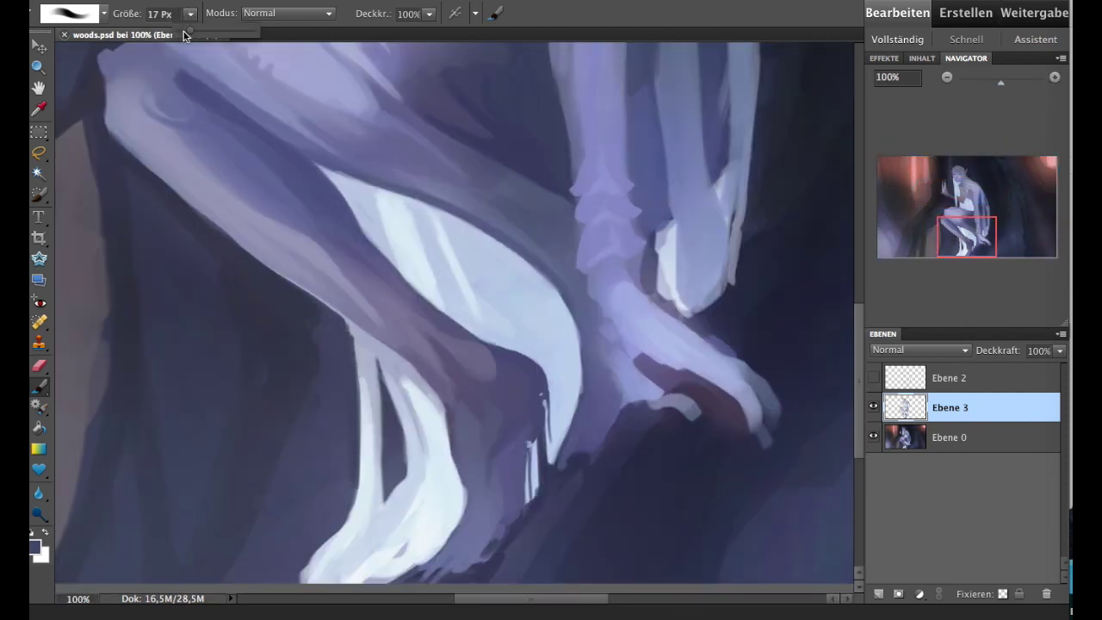
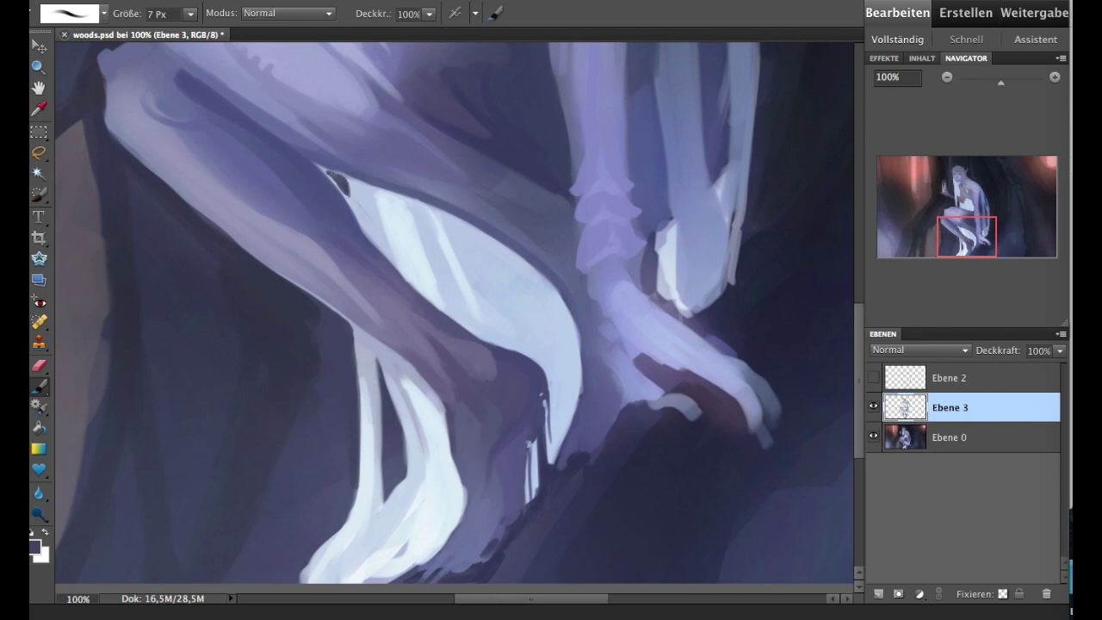
- With an 18 px light blue brush, fill the dark gap beside the pale strip and soften its edges
left_click_drag(555, 123, 660, 297)
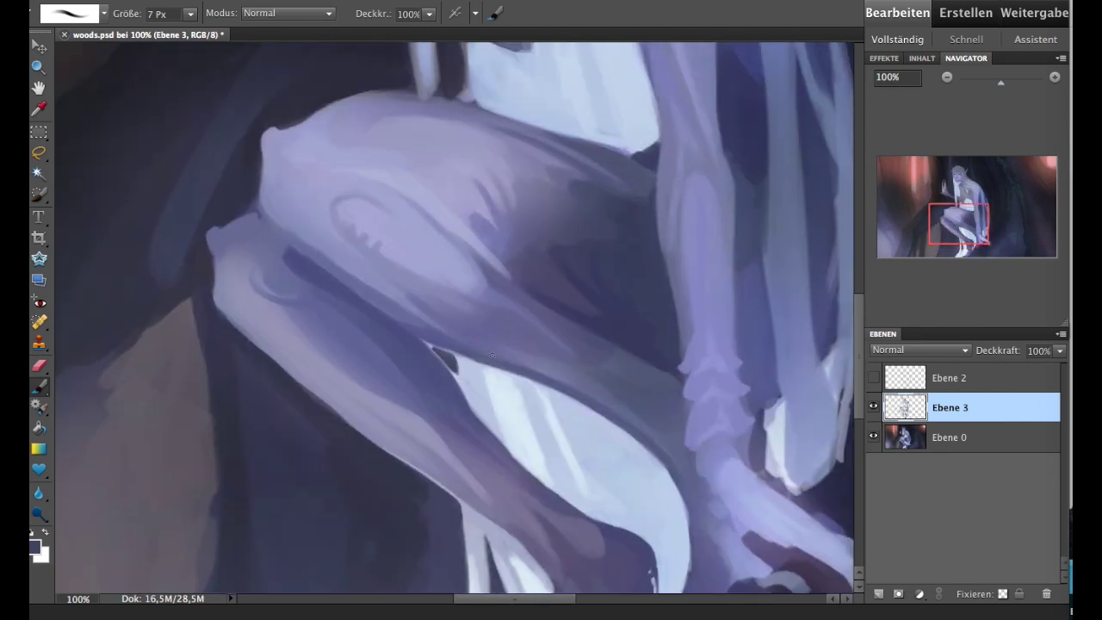
scroll(492, 354, "up", 4)
left_click(430, 130, "alt")
key("bracketright")
key("bracketright")
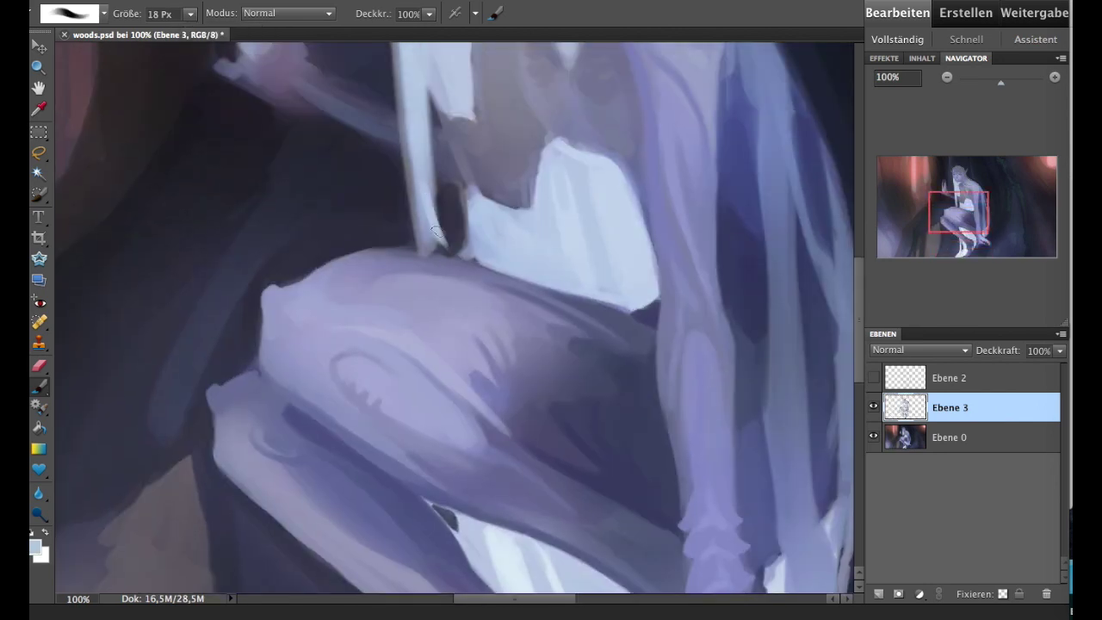
mouse_move(434, 232)
left_mouse_down()
mouse_move(443, 202)
mouse_move(469, 258)
mouse_move(431, 244)
mouse_move(460, 243)
left_mouse_up()
left_click_drag(436, 103, 440, 103)
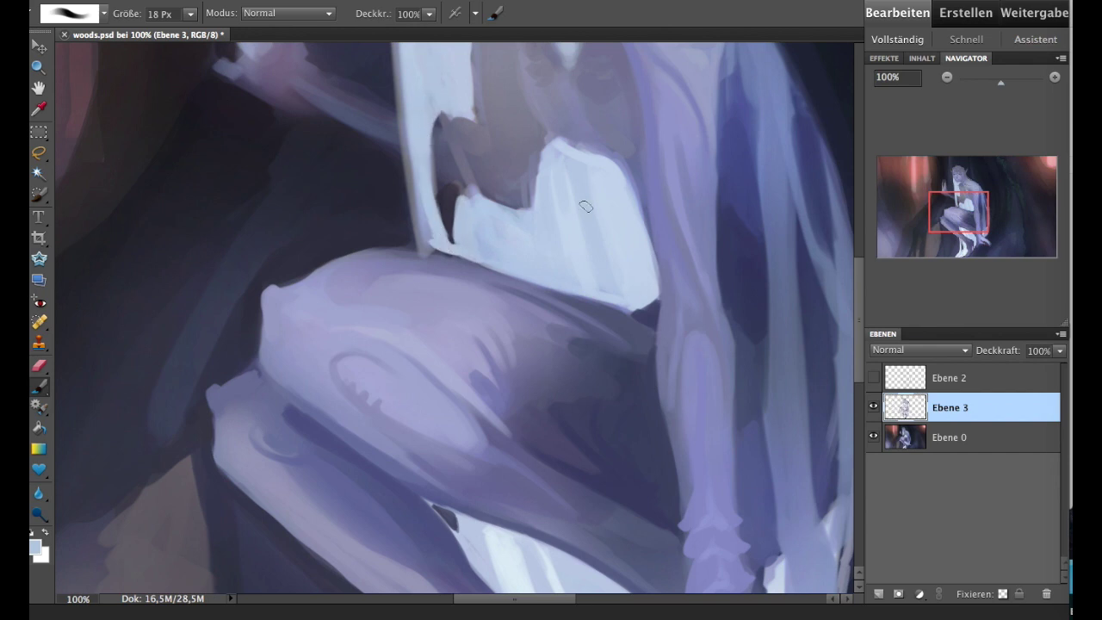
left_click_drag(431, 219, 478, 258)
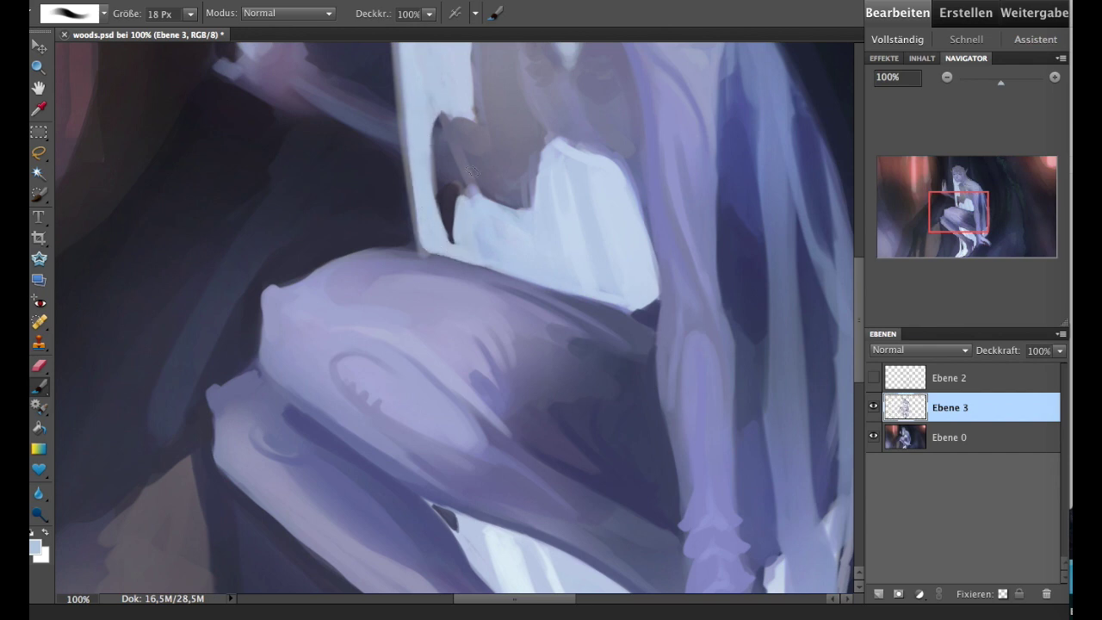
- Even out the brownish notch in lighter grey tones, then darken the notch and arm edges
left_click_drag(451, 181, 491, 197)
left_click_drag(465, 124, 471, 138)
right_click(523, 197)
left_click(440, 152)
left_click_drag(441, 154, 496, 172)
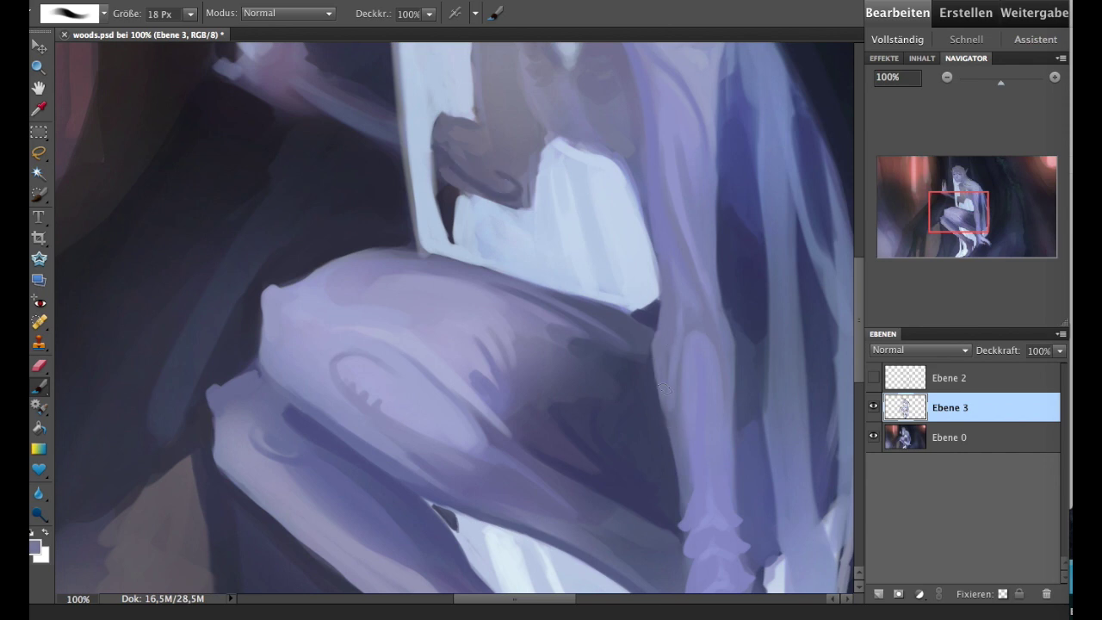
left_click_drag(973, 215, 977, 228)
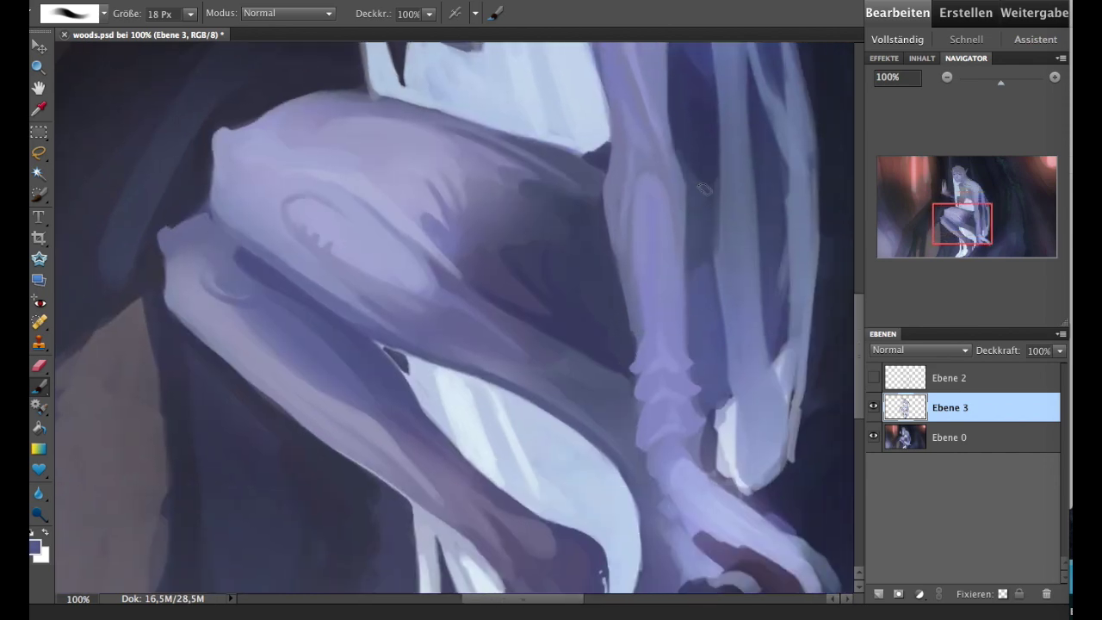
left_click_drag(698, 172, 707, 204)
left_click_drag(939, 223, 945, 229)
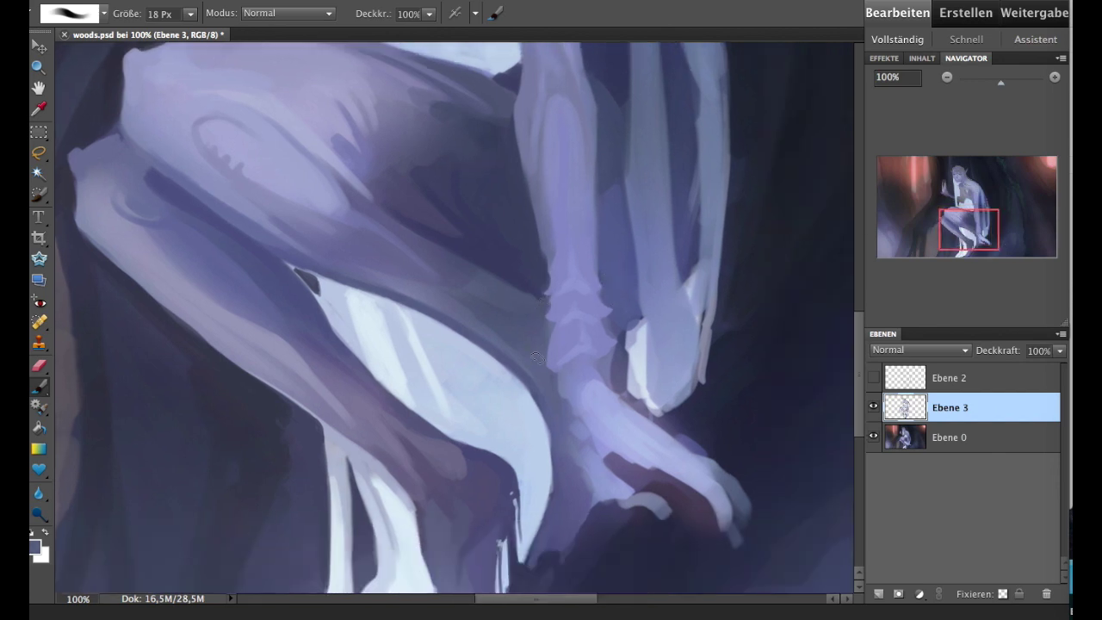
- Darken and touch up the underside of the outstretched arm with sampled dark tones
left_click_drag(977, 230, 965, 205)
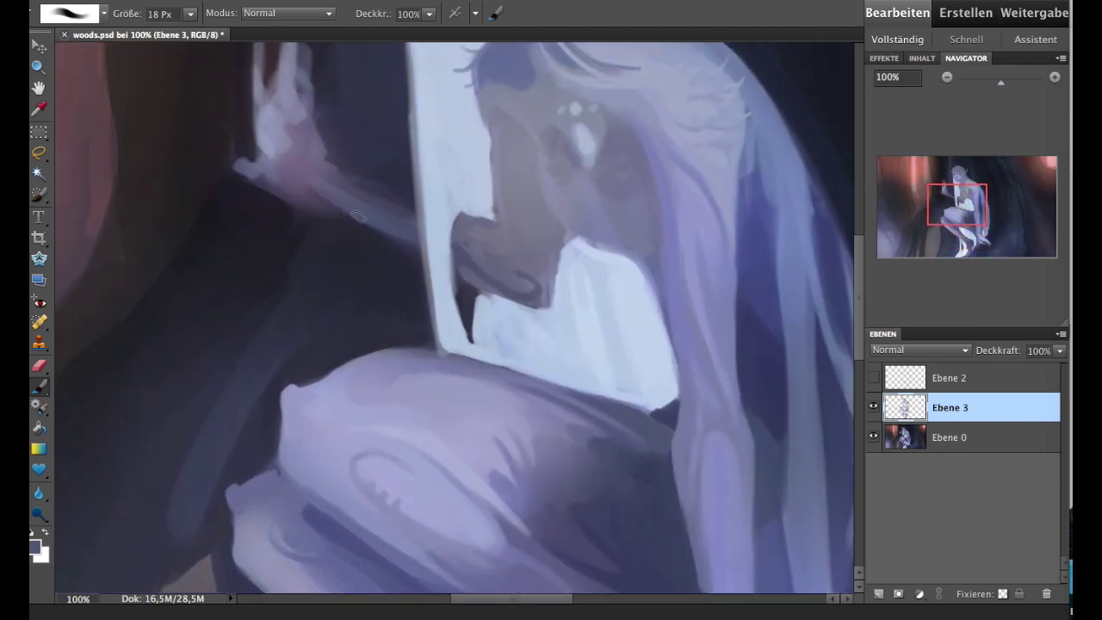
left_click_drag(342, 214, 334, 209)
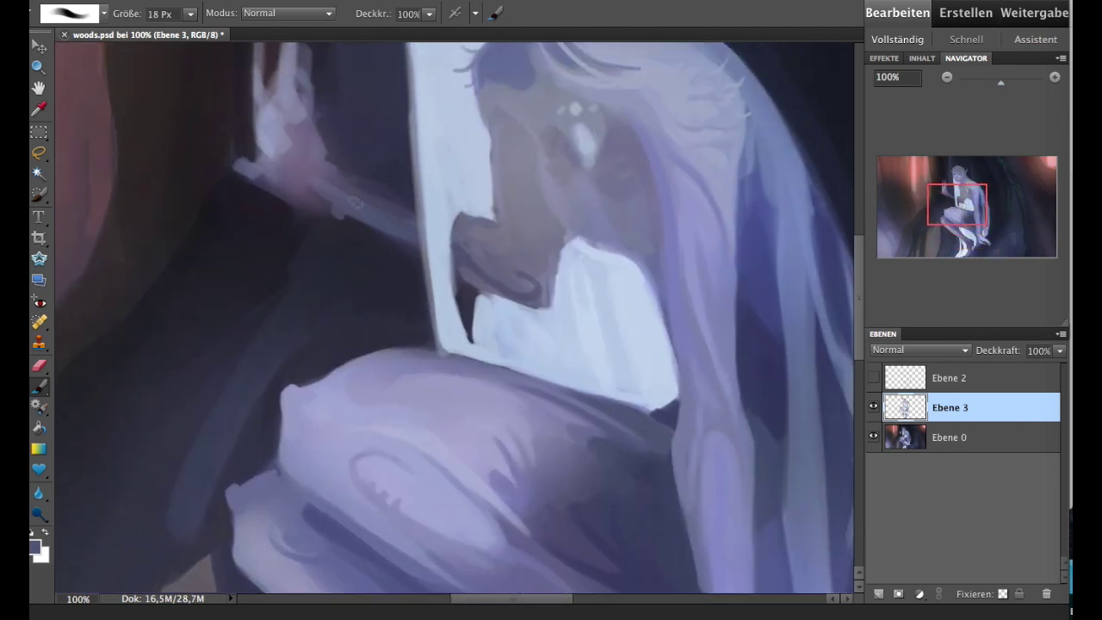
left_click(312, 216, "alt")
left_click_drag(307, 216, 414, 249)
left_click(382, 227, "alt")
left_click(379, 185, "alt")
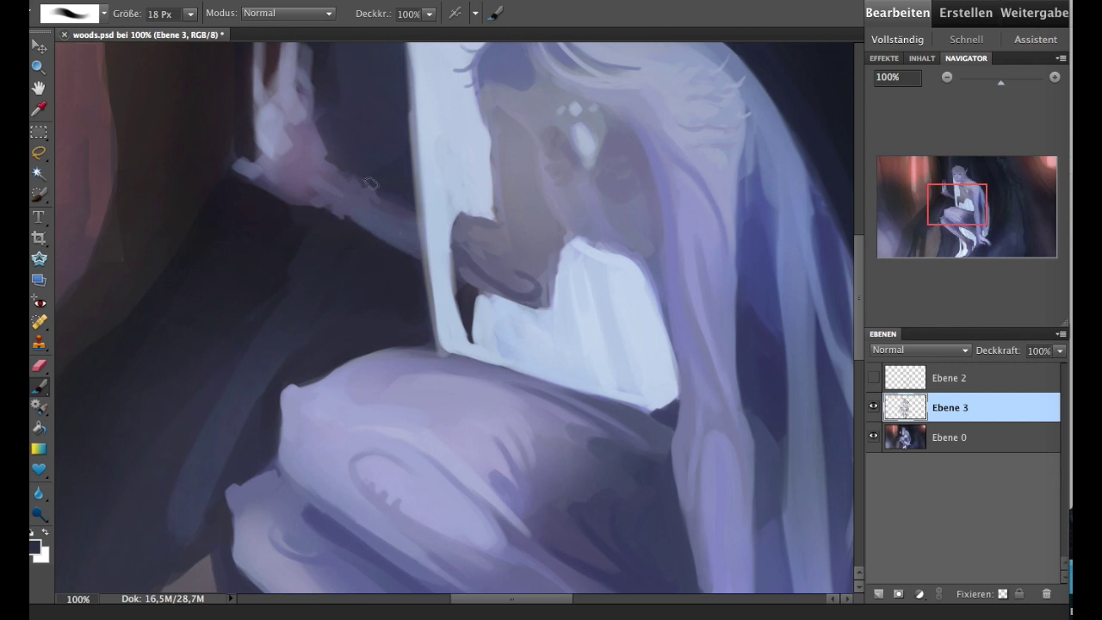
left_click_drag(401, 201, 413, 233)
- Darken the edge of the face with a sampled grey-purple and pick up darker background purples
left_click(463, 241, "alt")
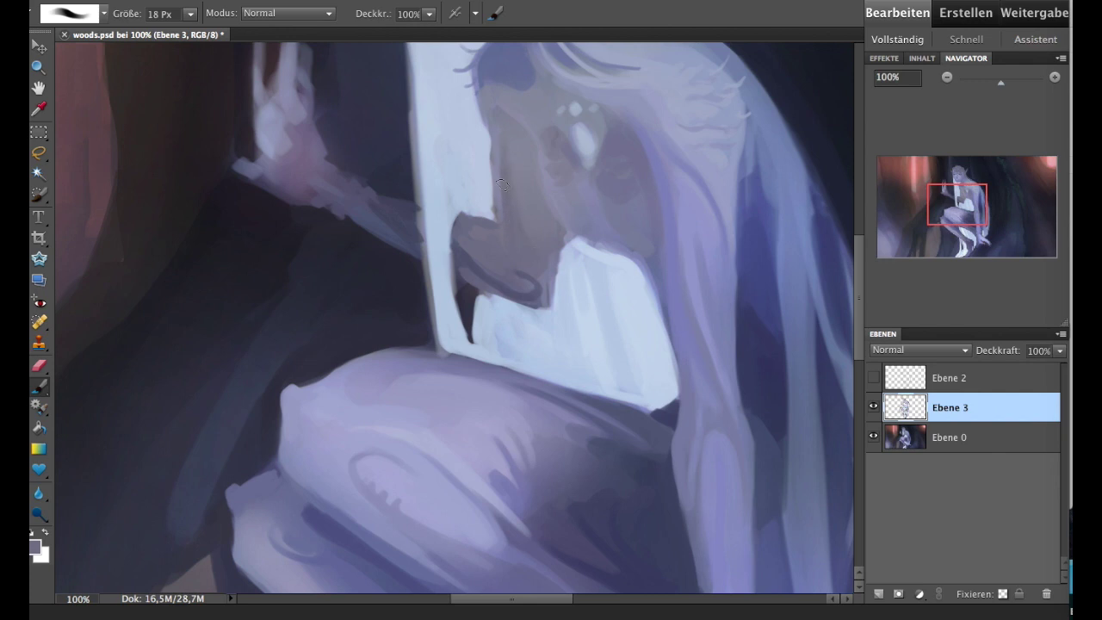
mouse_move(497, 137)
left_mouse_down()
mouse_move(494, 207)
mouse_move(535, 300)
left_mouse_up()
left_click(522, 277, "alt")
scroll(818, 200, "up", 2)
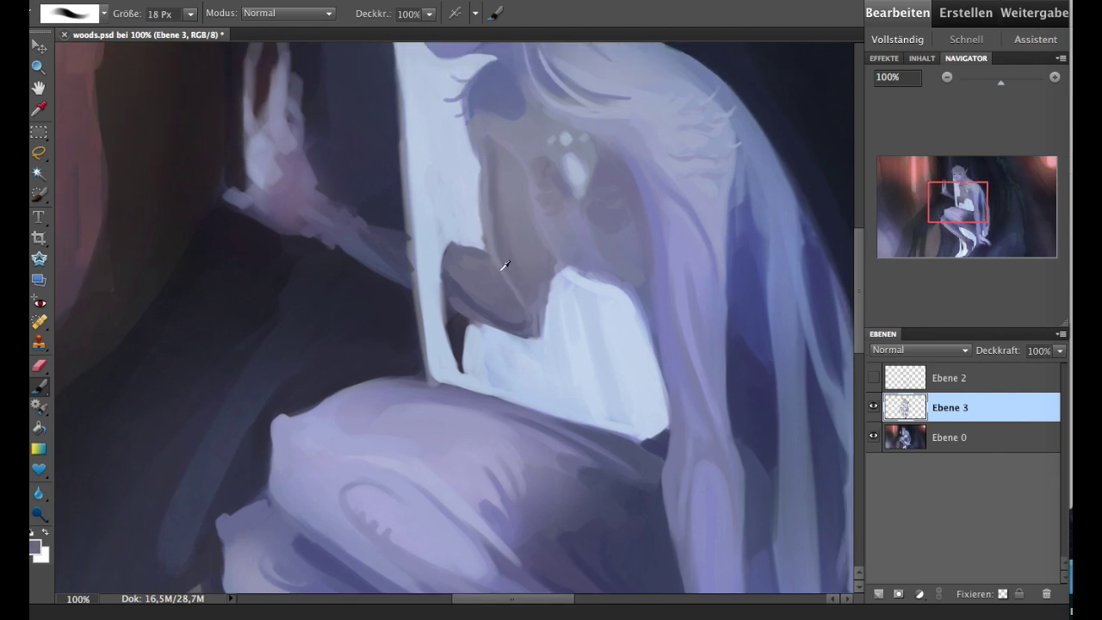
left_click(511, 296, "alt")
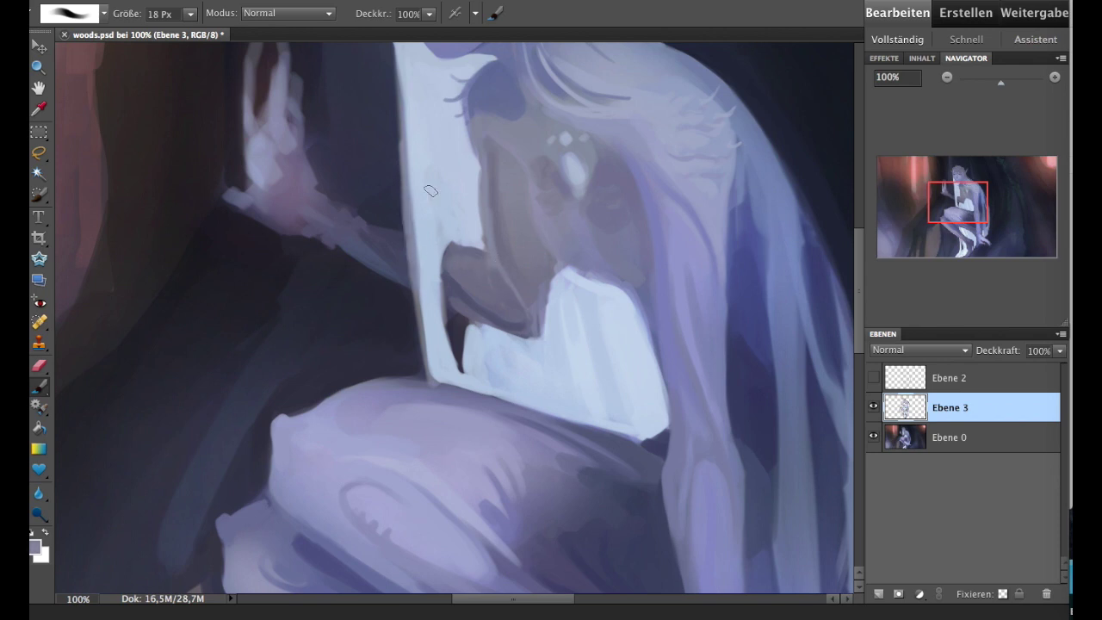
scroll(430, 191, "up", 5)
- Sample purples near the hair and paint darker strands into the hair right of the face
left_click(398, 125, "alt")
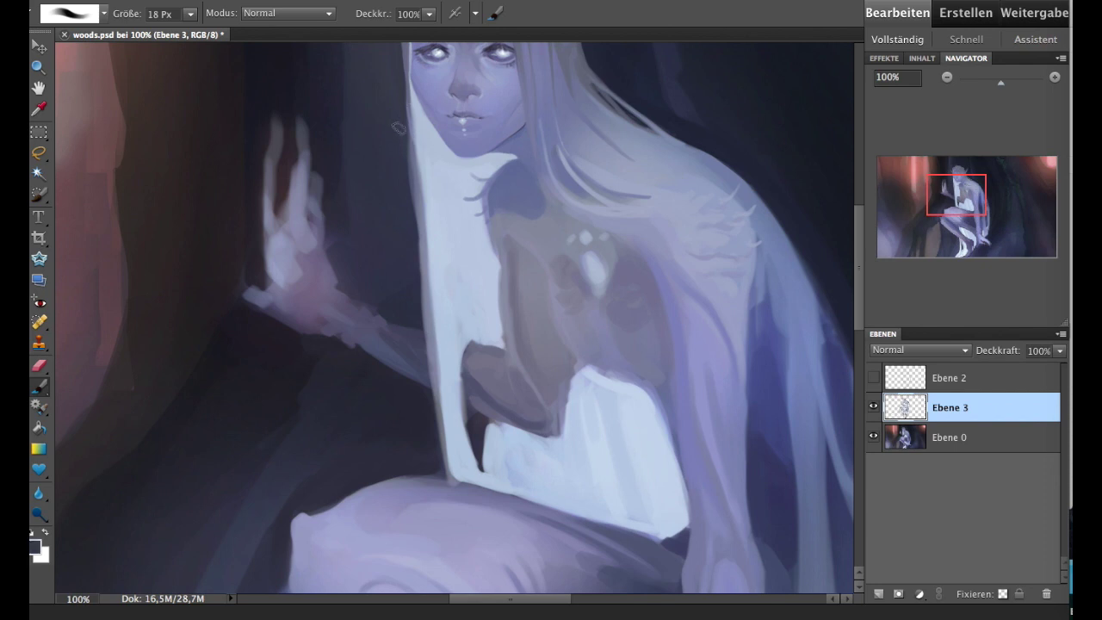
scroll(406, 191, "up", 4)
left_click(605, 283, "alt")
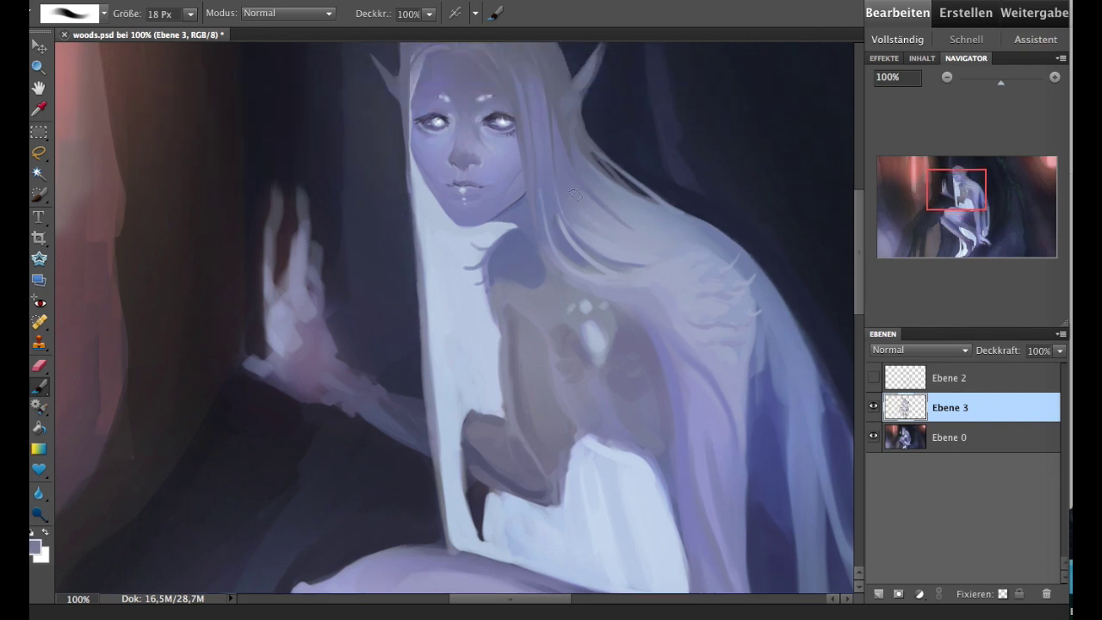
left_click_drag(575, 197, 658, 231)
left_click(650, 236, "alt")
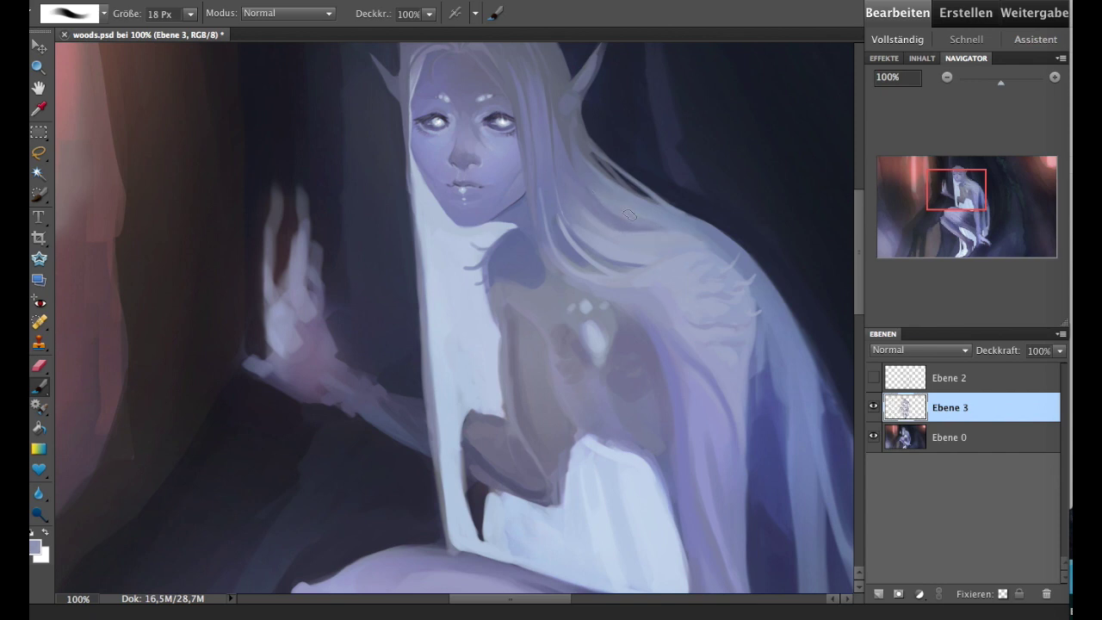
left_click_drag(976, 209, 988, 220)
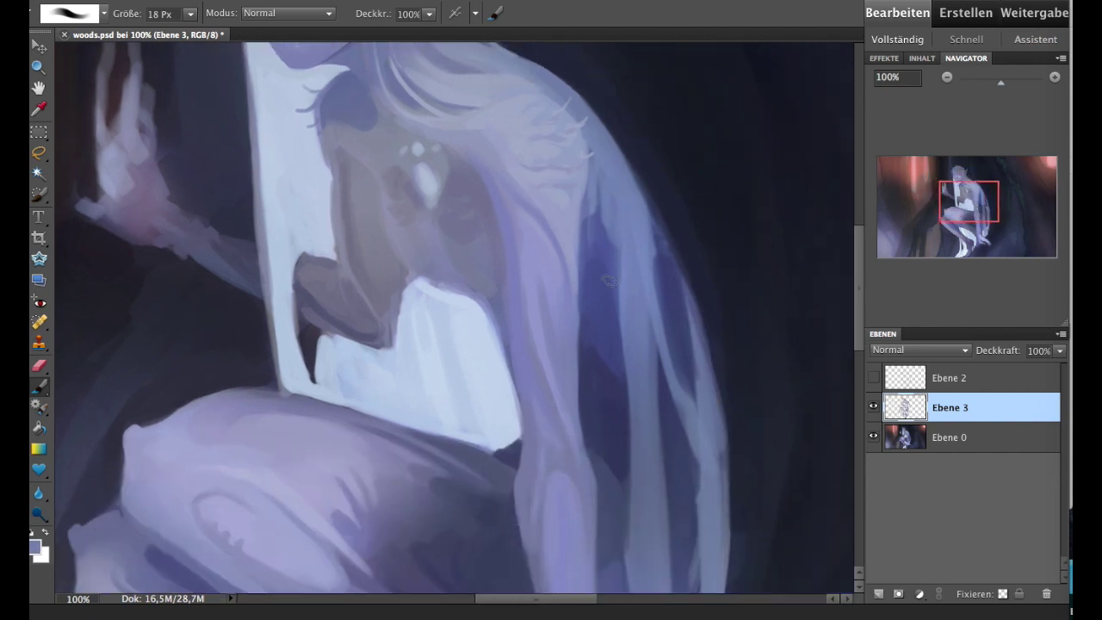
- Paint dark blue and light purple strands into the hair
mouse_move(607, 280)
left_mouse_down()
mouse_move(601, 207)
mouse_move(616, 292)
left_mouse_up()
left_click(598, 205, "alt")
left_click(613, 222, "alt")
left_click_drag(618, 211, 618, 302)
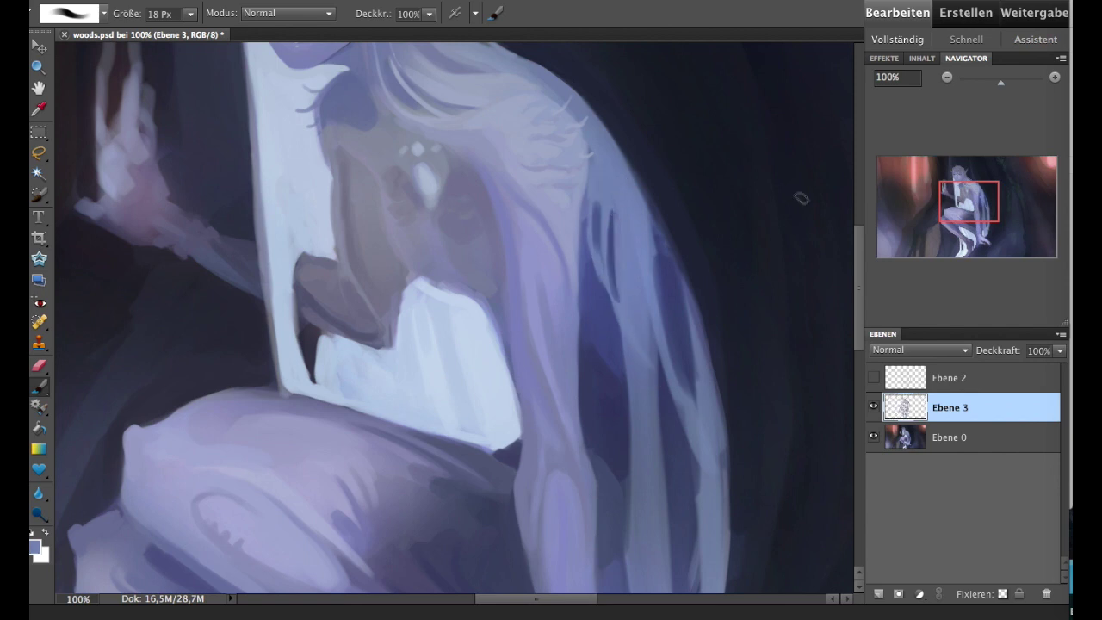
left_click_drag(800, 198, 744, 101)
left_click_drag(622, 321, 601, 241)
left_click_drag(590, 118, 598, 203)
- Add alternating dark and light strands along the lower hair and highlight the right strand
left_click(620, 258, "alt")
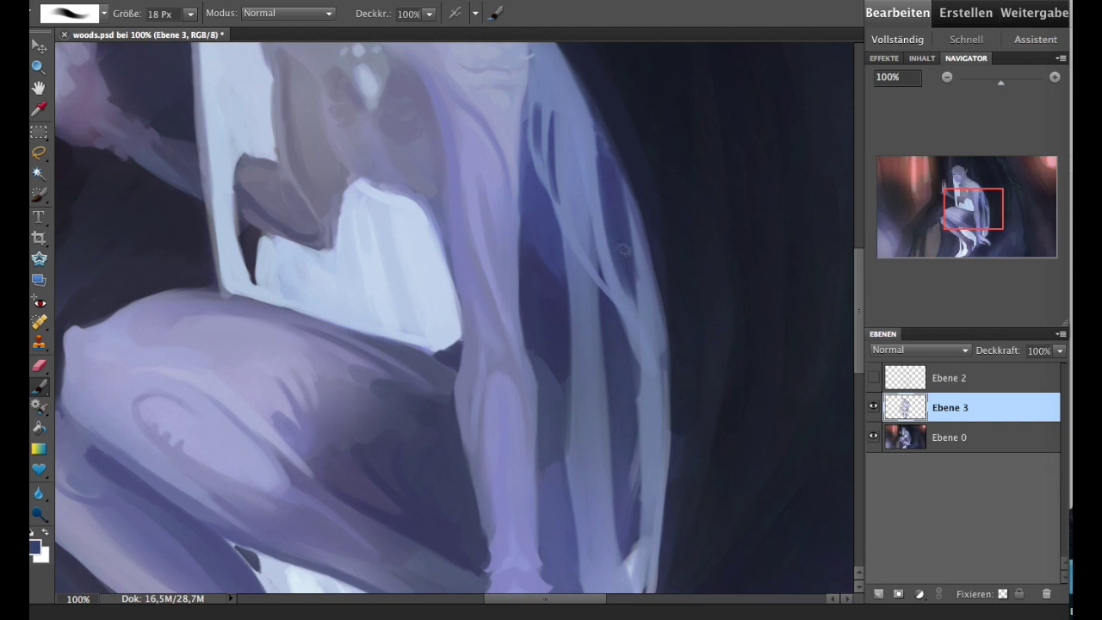
left_click_drag(622, 249, 635, 312)
left_click(591, 323, "alt")
left_click(560, 425, "alt")
mouse_move(568, 413)
left_mouse_down()
mouse_move(573, 499)
mouse_move(583, 377)
left_mouse_up()
left_click(598, 506, "alt")
left_click_drag(595, 525, 600, 482)
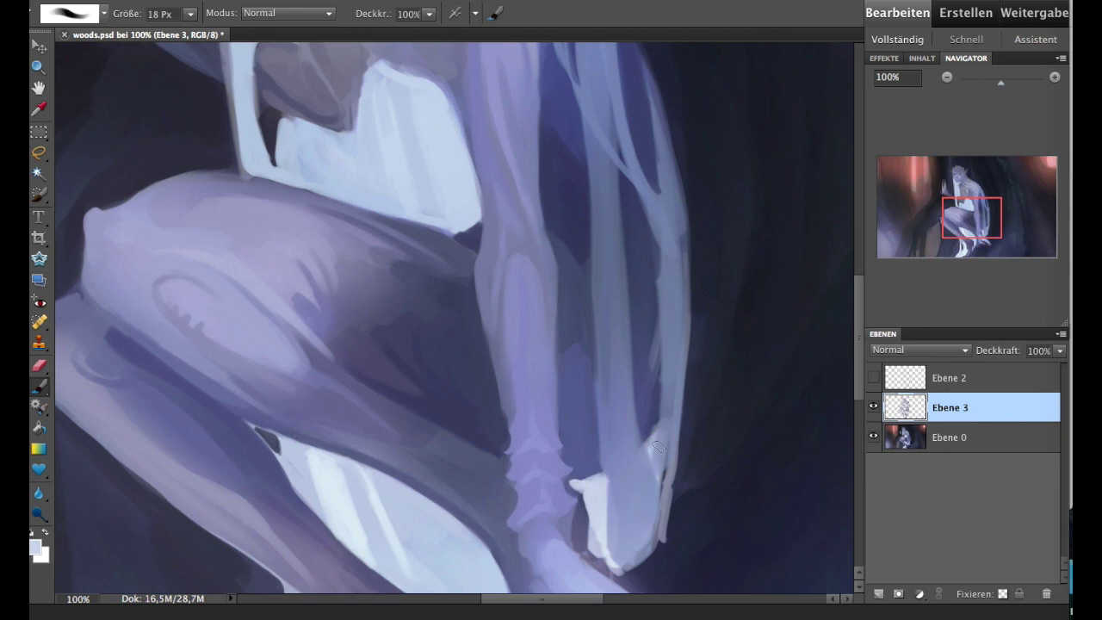
left_click_drag(652, 429, 659, 484)
- Repaint the fingers, lighten the forearm and darken strokes down the fingers
left_click_drag(473, 208, 493, 239)
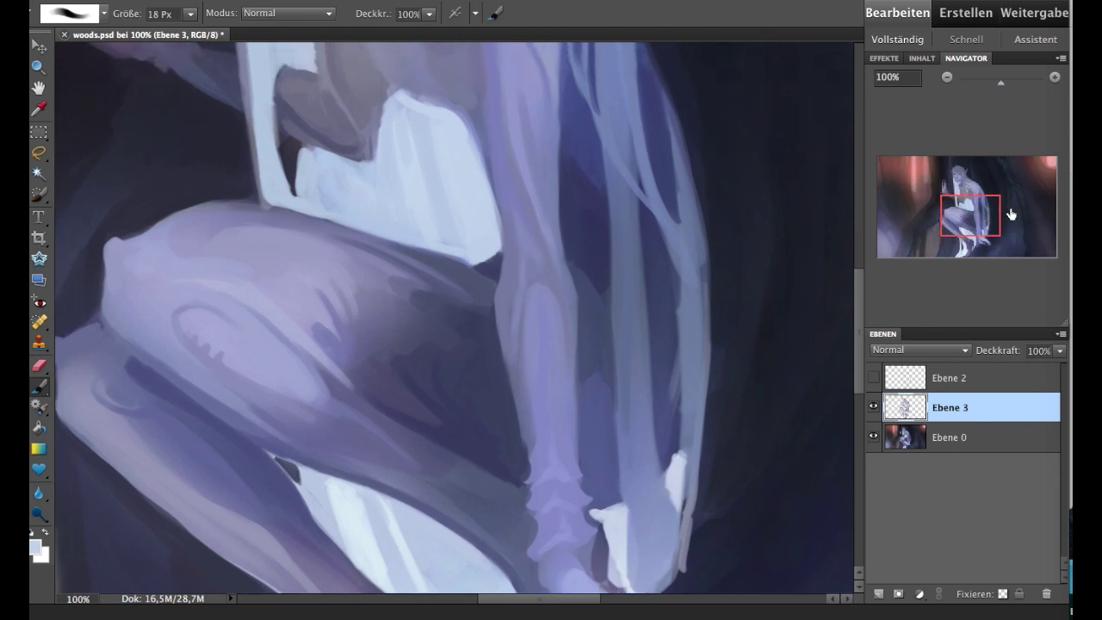
left_click_drag(1010, 215, 1012, 226)
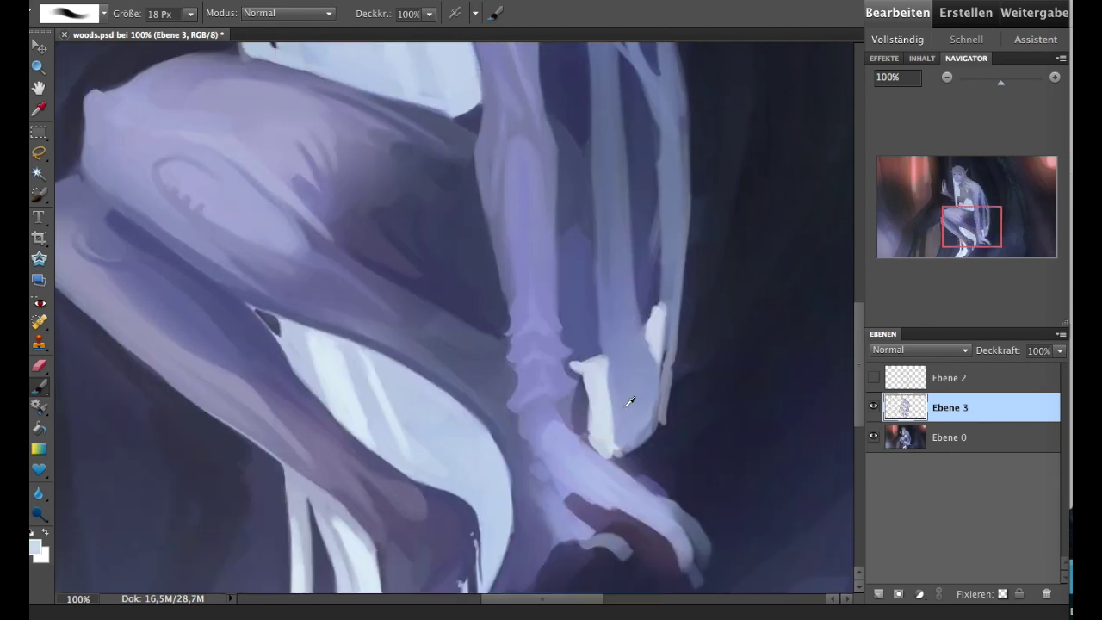
mouse_move(628, 417)
left_mouse_down()
mouse_move(634, 383)
mouse_move(641, 426)
left_mouse_up()
left_click(630, 435, "alt")
left_click_drag(634, 331, 616, 249)
left_click_drag(608, 357, 611, 460)
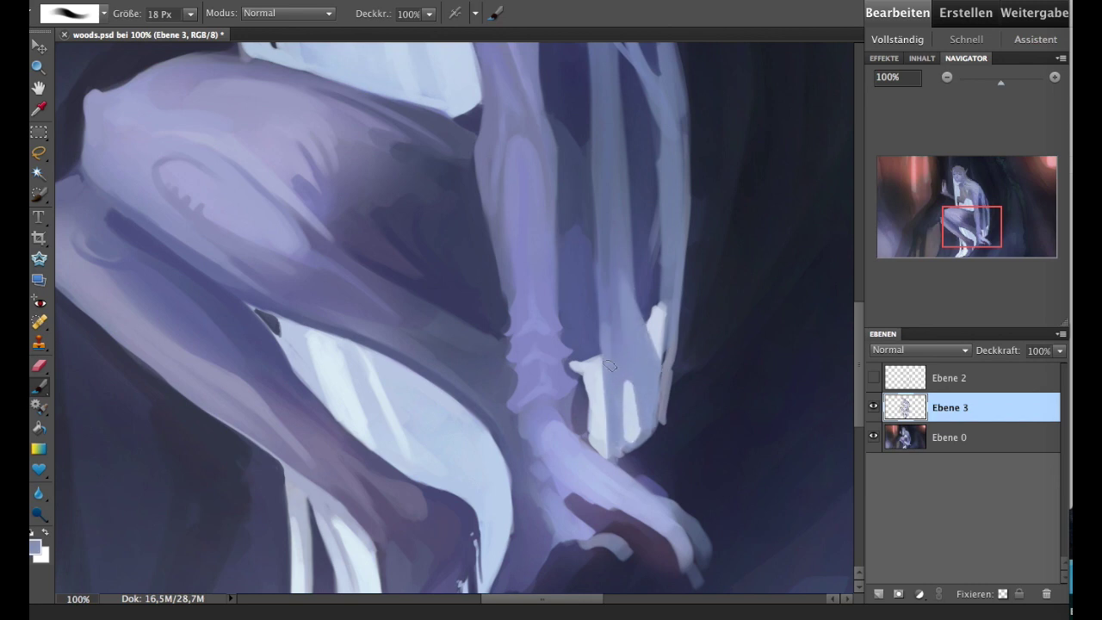
left_click(613, 284, "alt")
left_click_drag(607, 196, 609, 256)
left_click_drag(613, 324, 617, 437)
left_click_drag(626, 297, 644, 441)
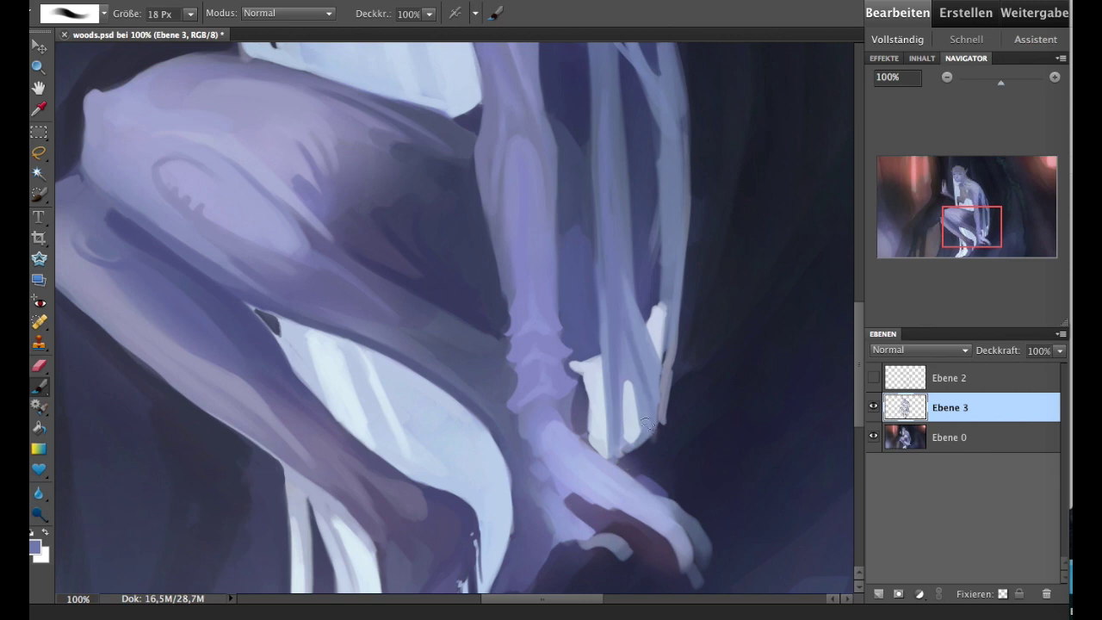
- With a 9 px brush, outline the finger's right edge in dark and add light highlights
key("bracketleft")
key("bracketleft")
mouse_move(658, 381)
left_mouse_down()
mouse_move(632, 456)
mouse_move(662, 394)
left_mouse_up()
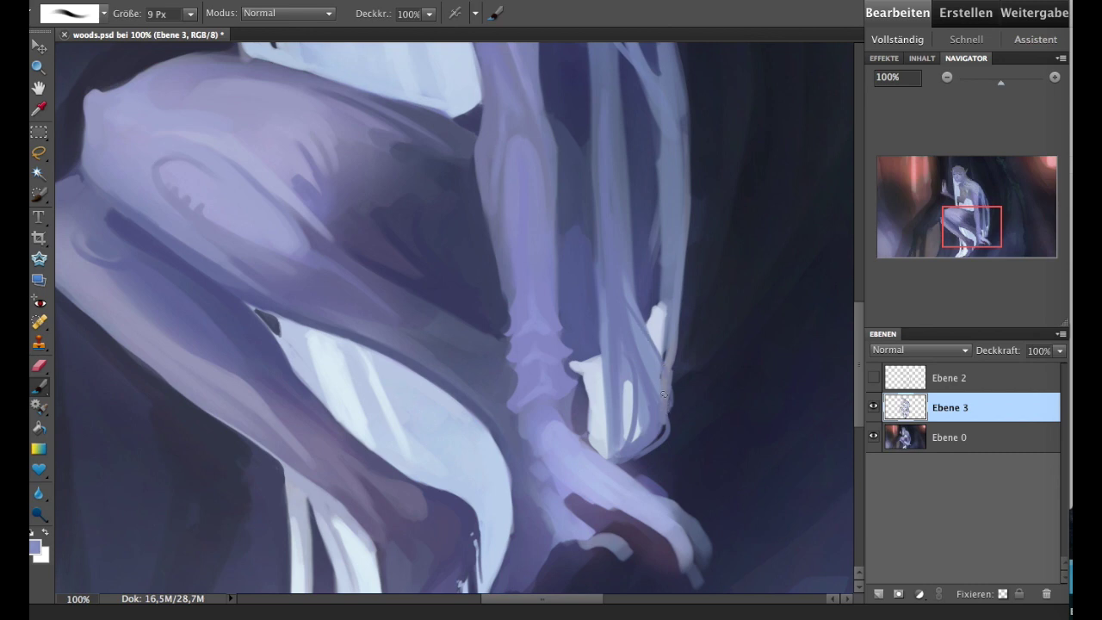
left_click(674, 311, "alt")
left_click_drag(670, 315, 656, 258)
left_click(656, 258, "alt")
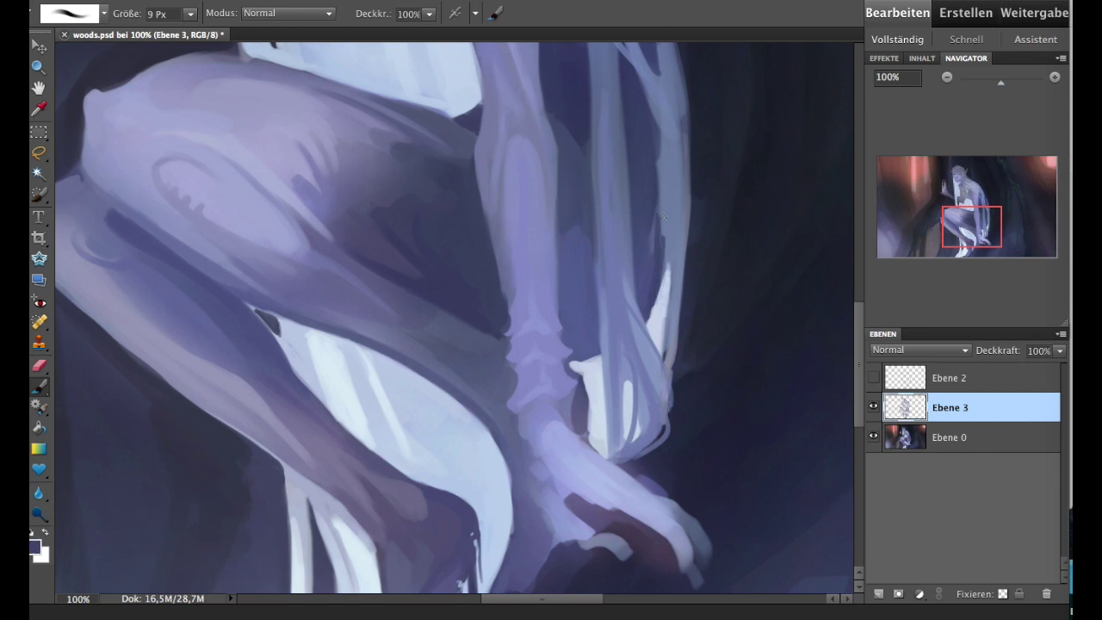
mouse_move(662, 216)
left_mouse_down()
mouse_move(660, 164)
mouse_move(652, 251)
mouse_move(685, 389)
left_mouse_up()
left_click(682, 187, "alt")
scroll(672, 335, "up", 5)
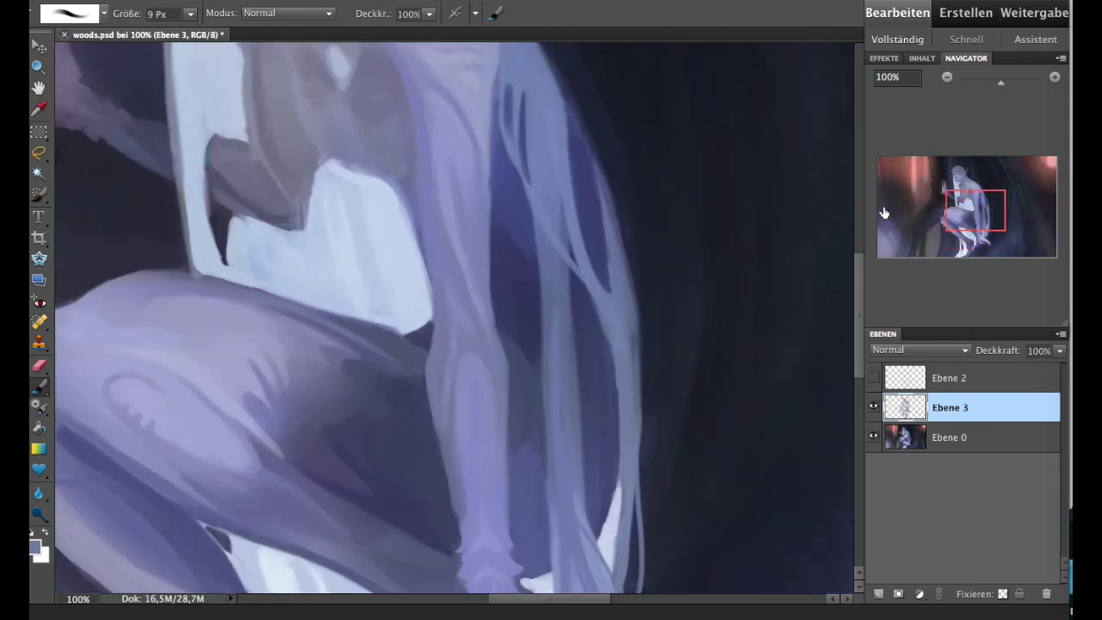
left_click_drag(635, 427, 630, 322)
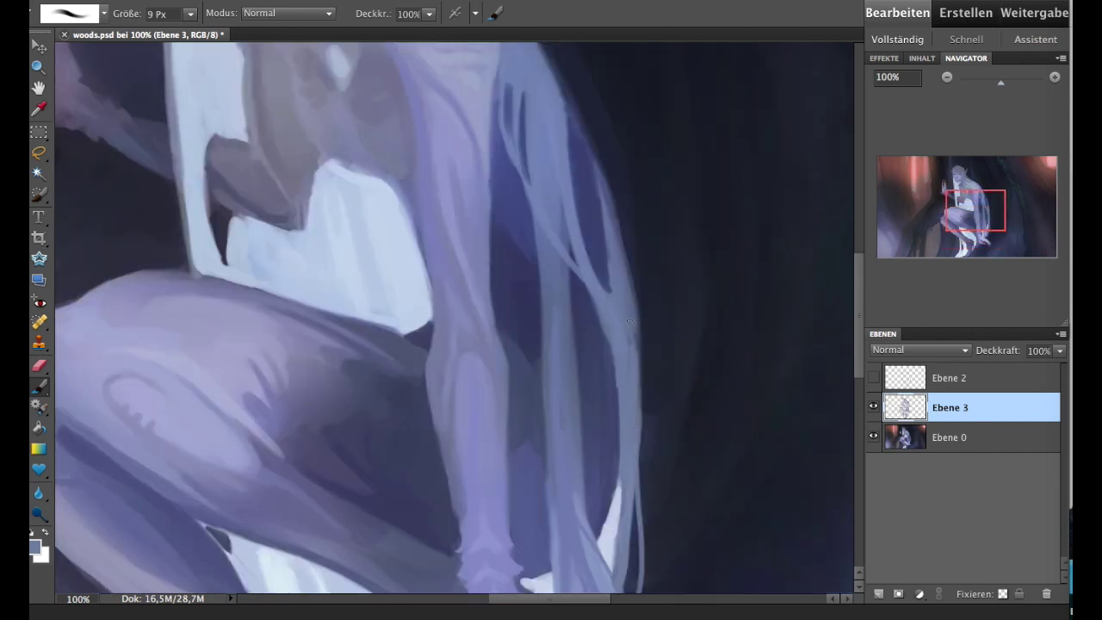
- By the chest, paint thin dark strokes along the pale dress edge and the light shape's top
left_click(593, 161, "alt")
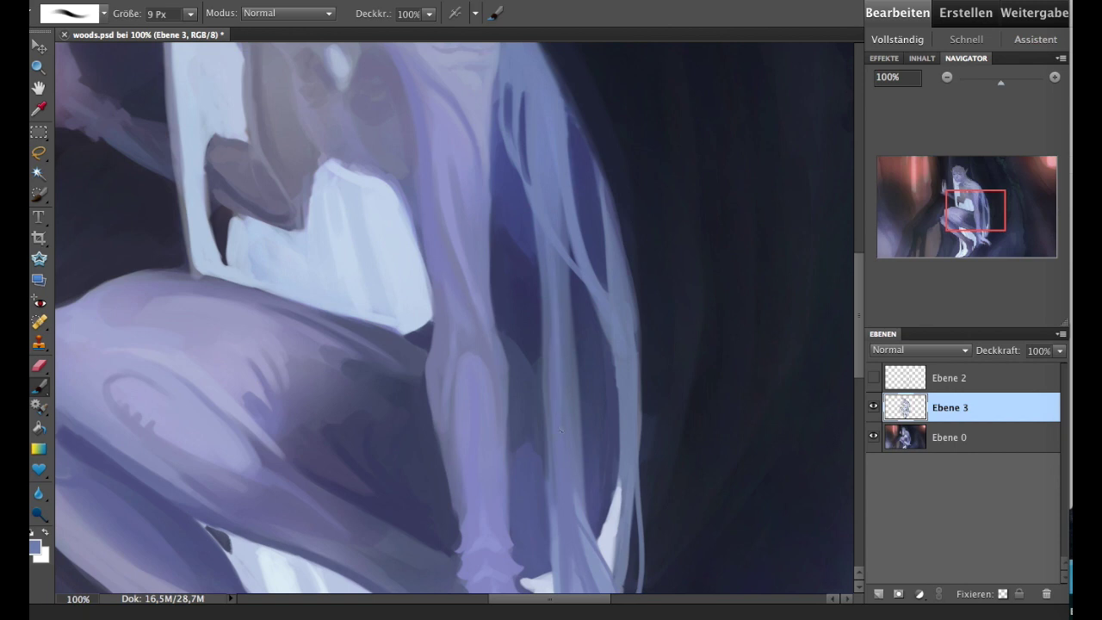
left_click_drag(678, 173, 728, 229)
left_click(496, 265, "alt")
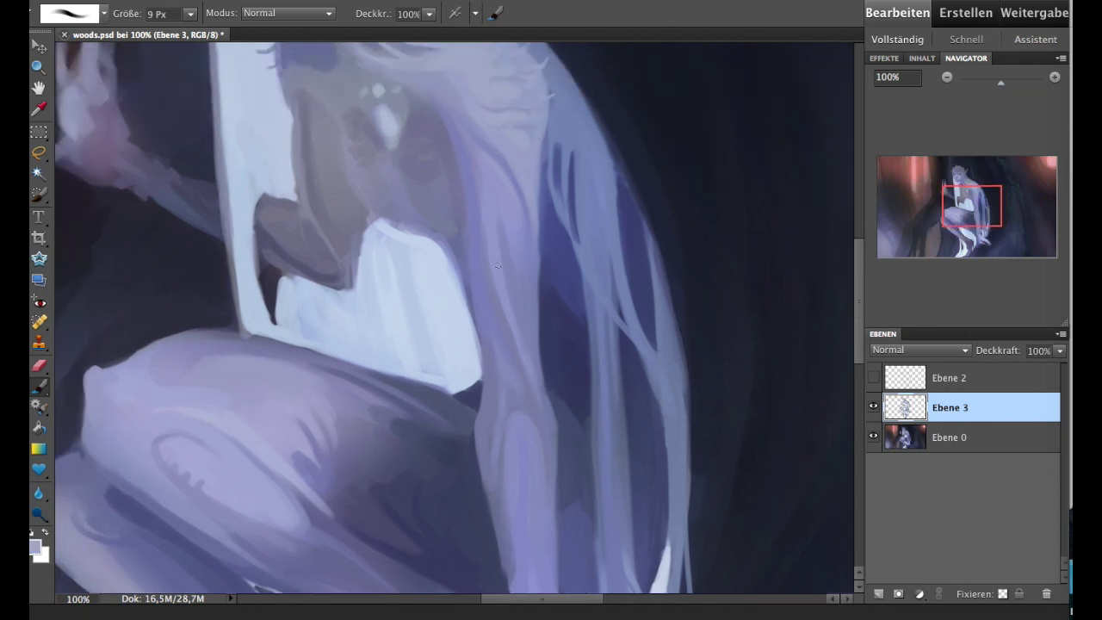
left_click(543, 322, "alt")
left_click(449, 282, "alt")
left_click(582, 349, "alt")
left_click_drag(449, 265, 463, 291)
left_click(449, 254, "alt")
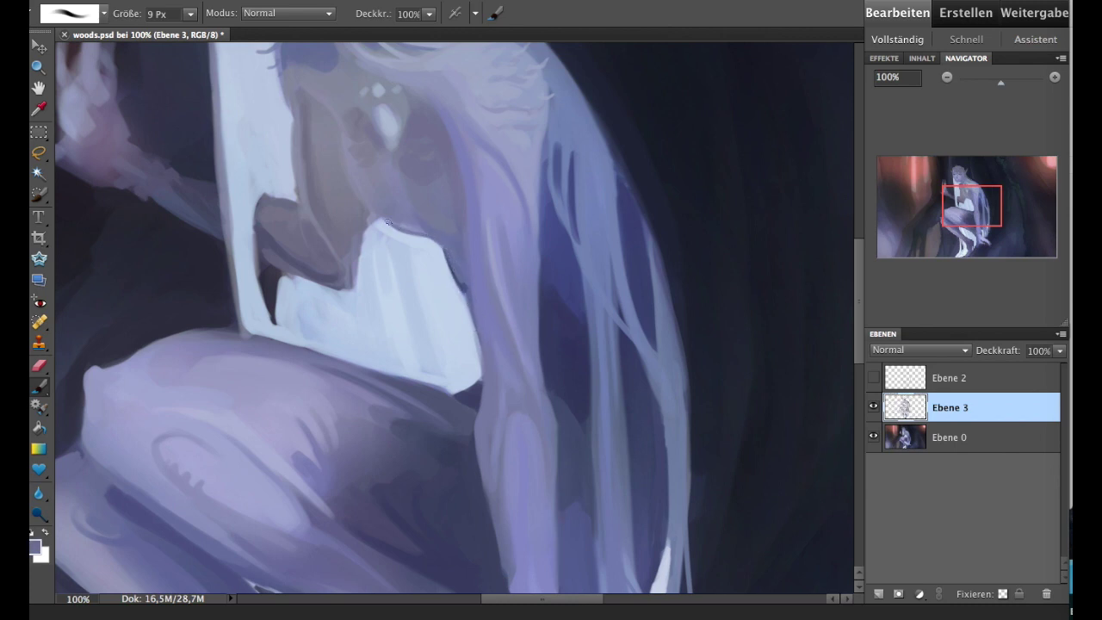
left_click_drag(388, 222, 409, 226)
scroll(560, 180, "up", 5)
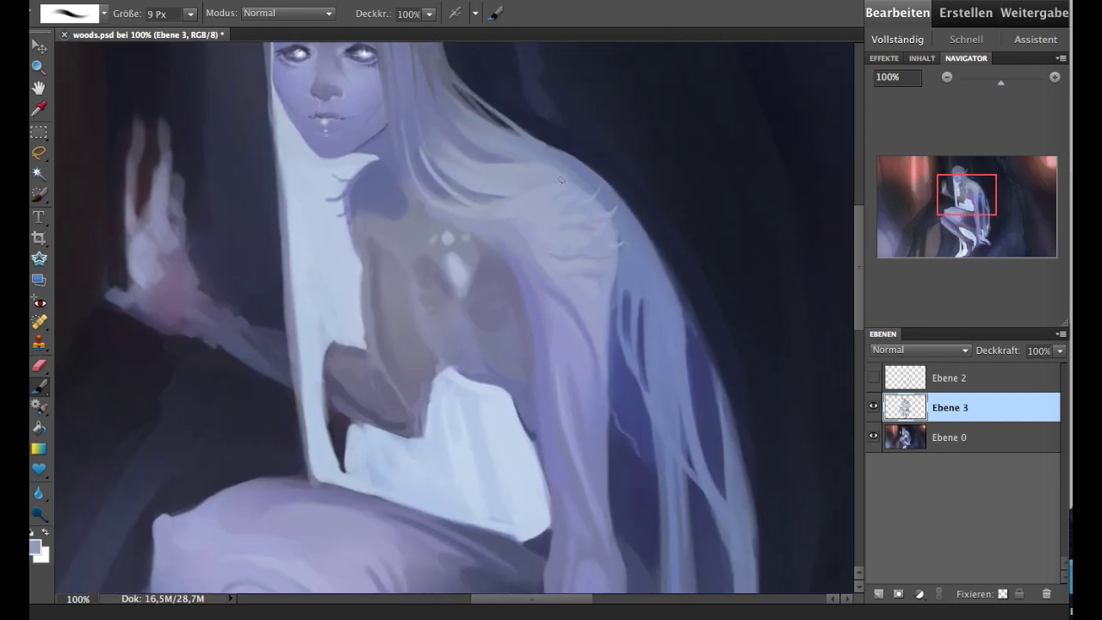
- Mirror the painting horizontally via Image > Drehen > Horizontal spiegeln and zoom back in
left_click(946, 76)
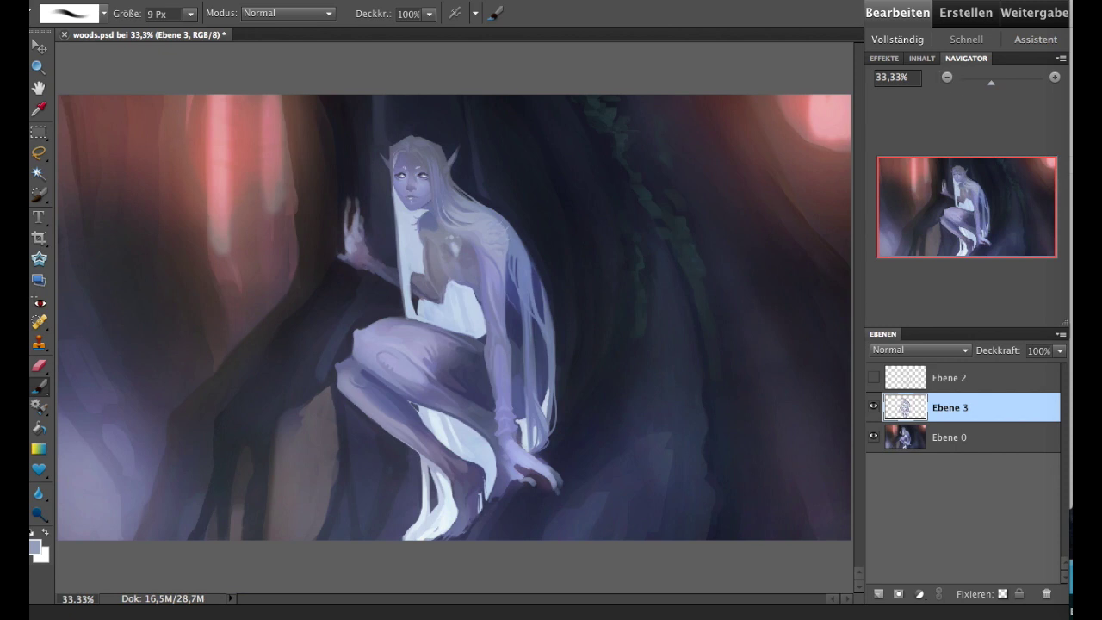
left_click(362, 0)
left_click(643, 49)
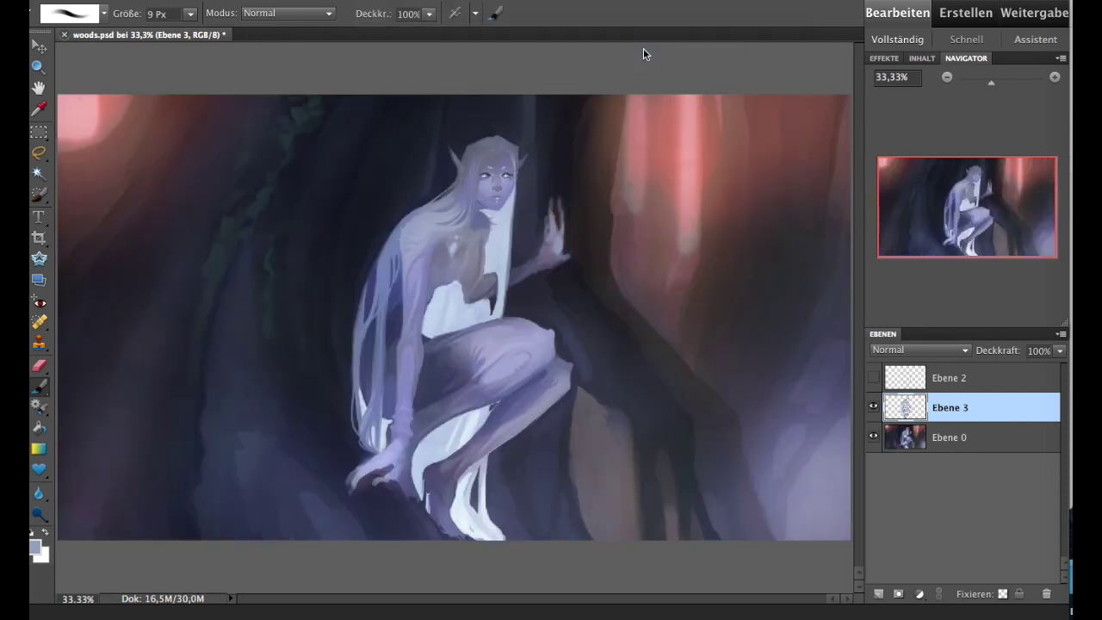
left_click(1053, 76)
left_click(1053, 76)
scroll(629, 294, "down", 3)
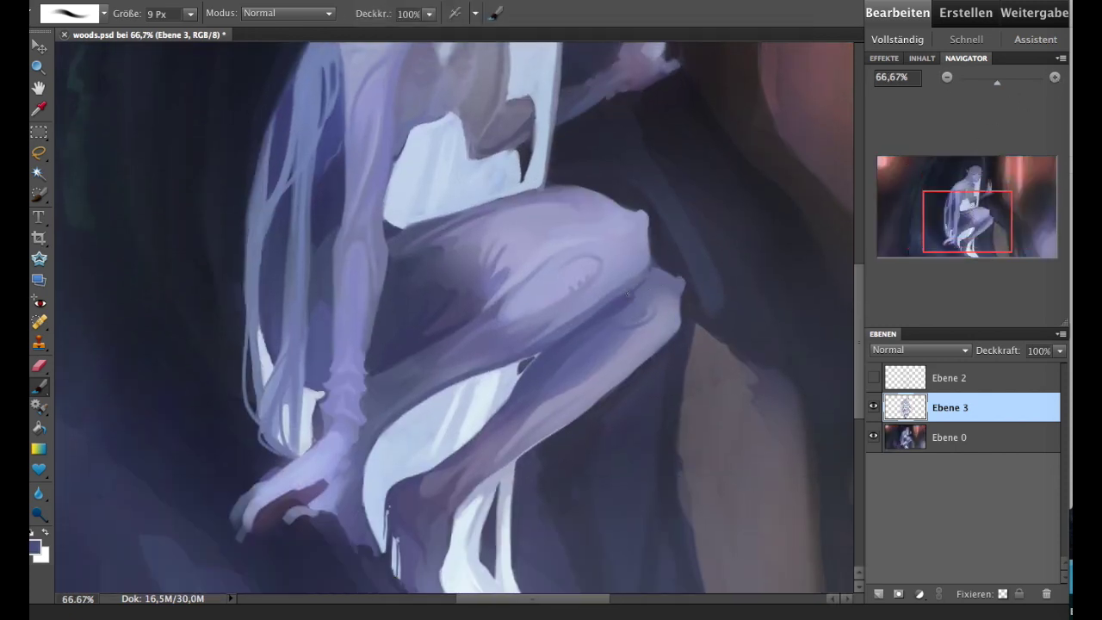
- With a 25 px dark navy brush, paint under the lower hand's fingers and darken their gaps
left_click(666, 263, "alt")
left_click(630, 289, "alt")
left_click_drag(642, 279, 728, 257)
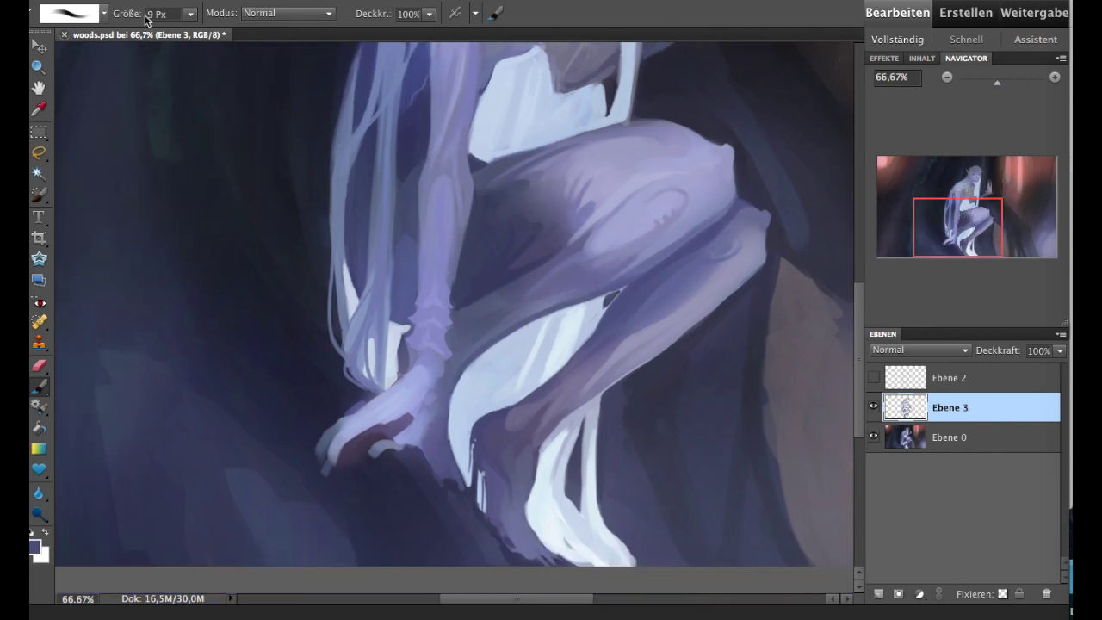
left_click_drag(146, 19, 160, 19)
left_click(322, 296, "alt")
left_click(872, 377)
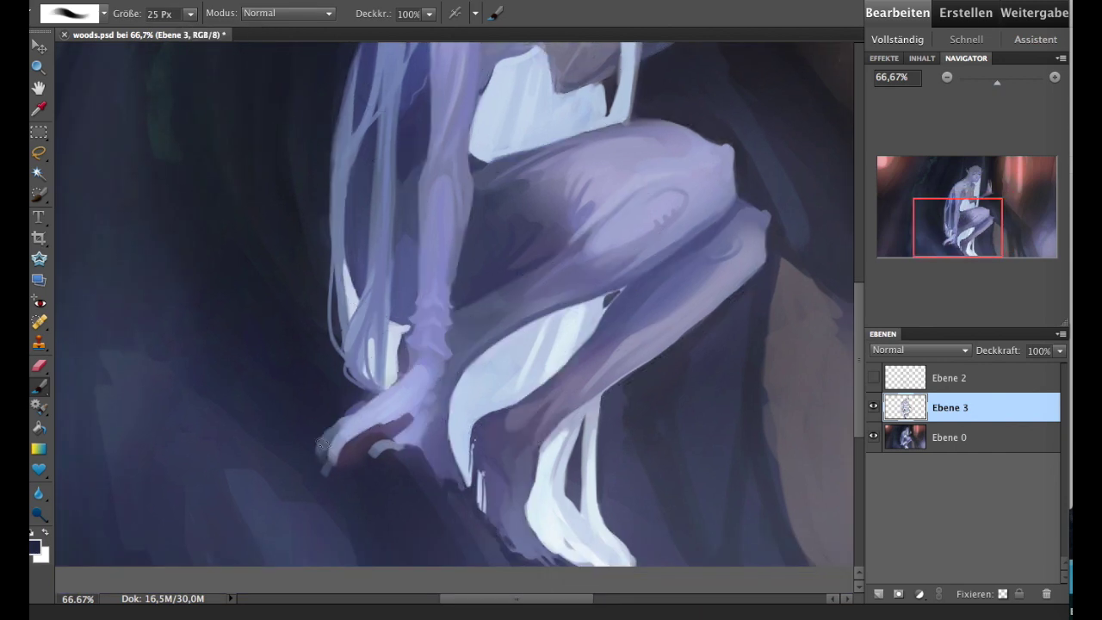
mouse_move(322, 444)
left_mouse_down()
mouse_move(327, 469)
mouse_move(358, 456)
mouse_move(345, 486)
left_mouse_up()
left_click_drag(400, 423, 365, 439)
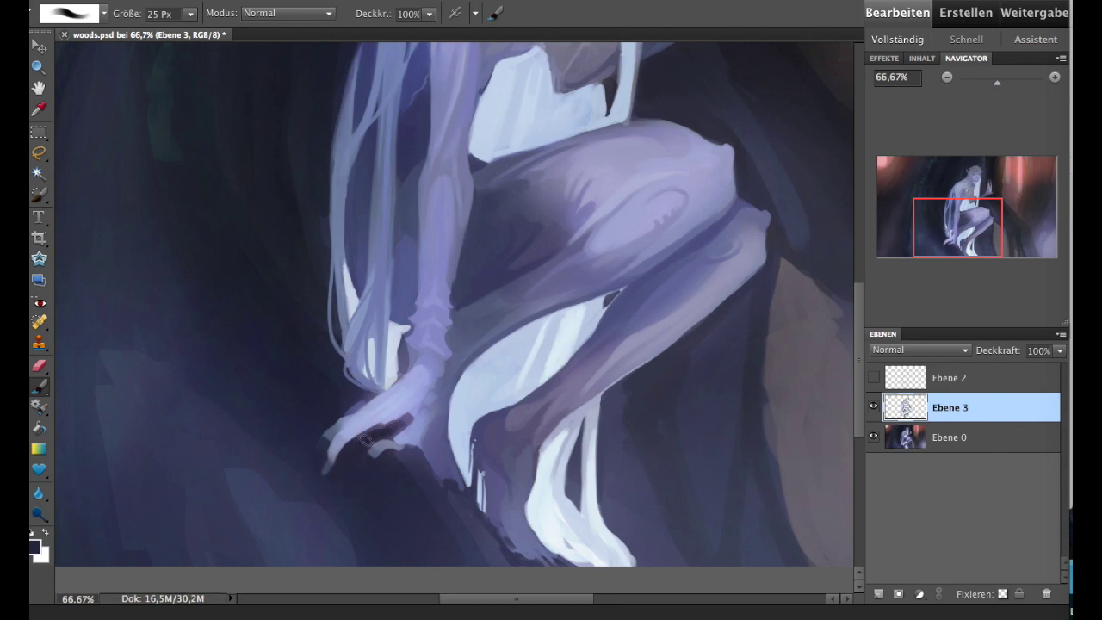
- Paint small dark strokes between the fingertips and show the Ebene 2 line-art sketch on top
left_click(422, 435, "alt")
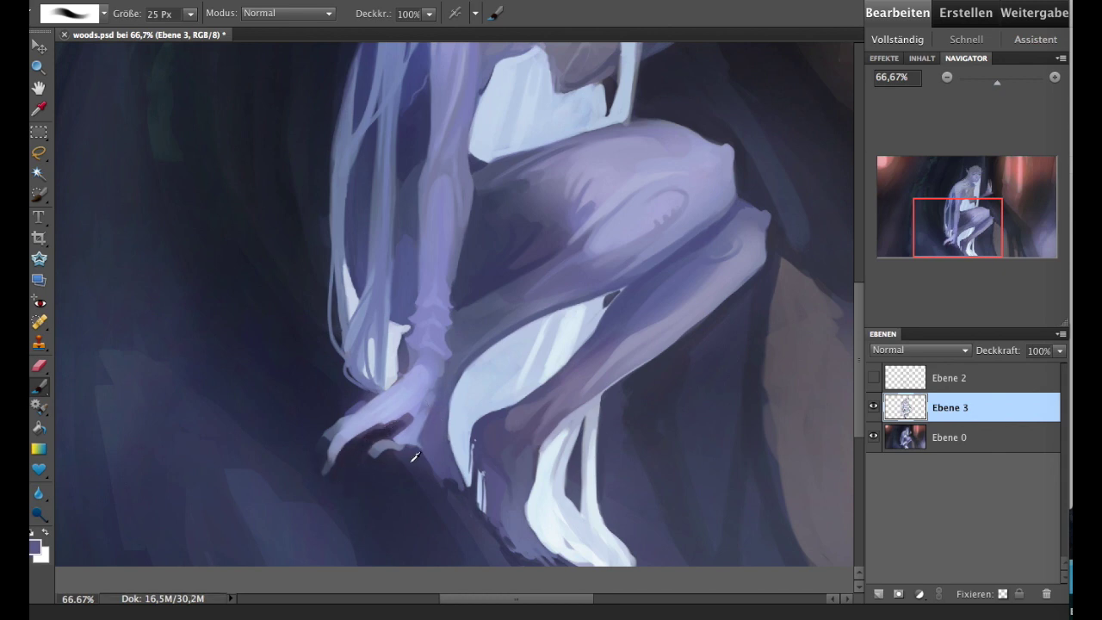
left_click(414, 456, "alt")
mouse_move(413, 457)
left_mouse_down()
mouse_move(383, 463)
mouse_move(405, 448)
mouse_move(404, 432)
left_mouse_up()
left_click(872, 378)
left_click(435, 430, "alt")
- With an 8 px brush, alternate light purple and dark navy to define the lower hand's fingers
left_click(392, 429, "alt")
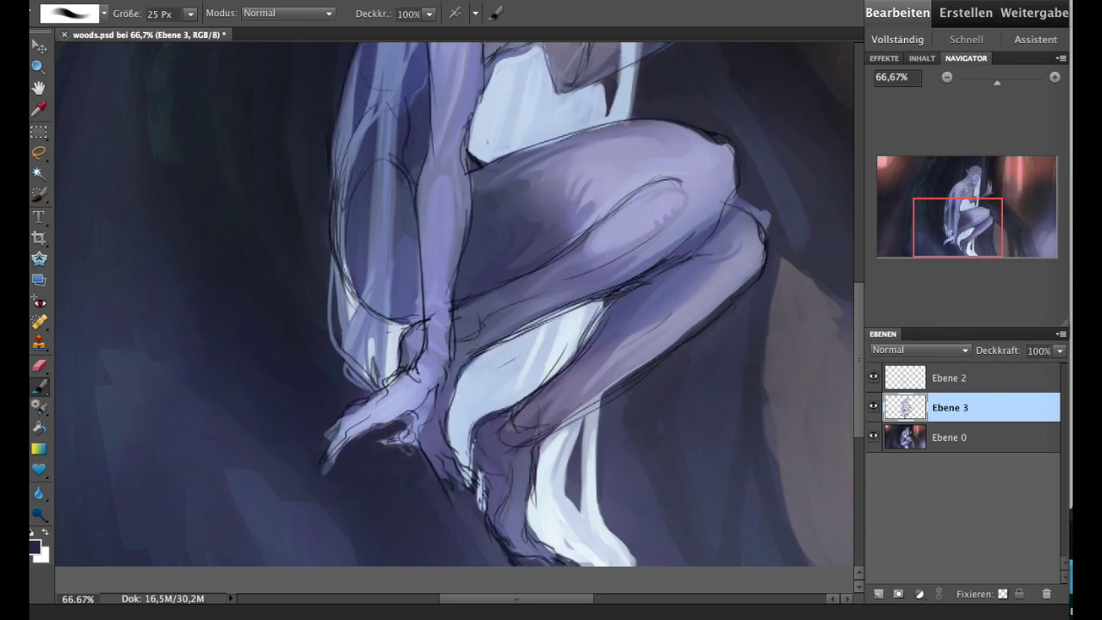
left_click(190, 14)
left_click_drag(207, 38, 172, 37)
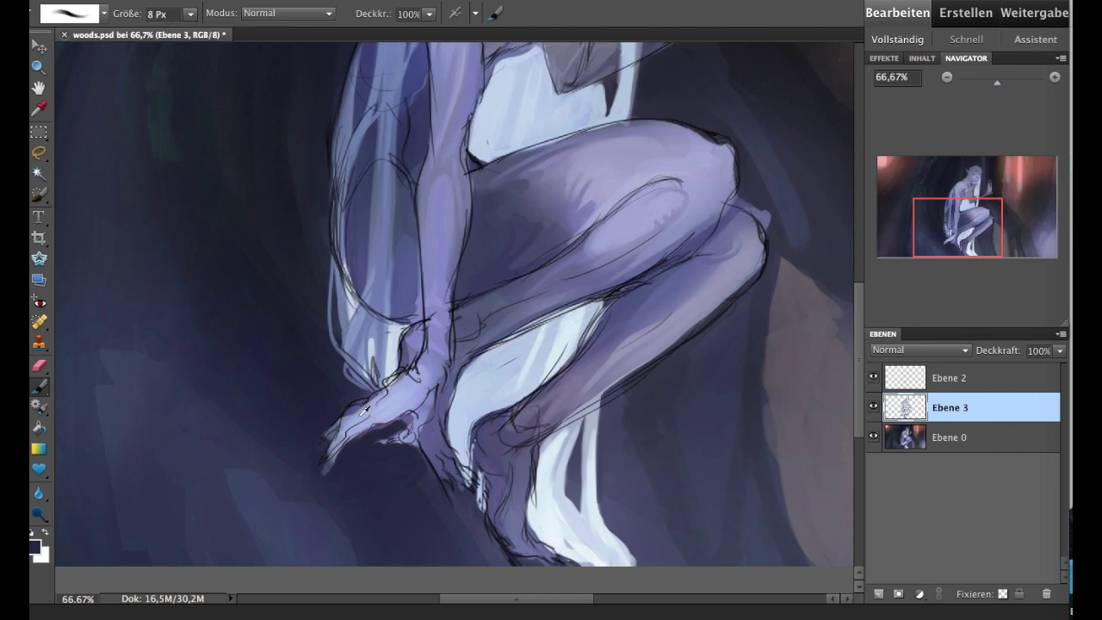
left_click(336, 426, "alt")
mouse_move(342, 421)
left_mouse_down()
mouse_move(354, 407)
mouse_move(322, 464)
left_mouse_up()
left_click(348, 459, "alt")
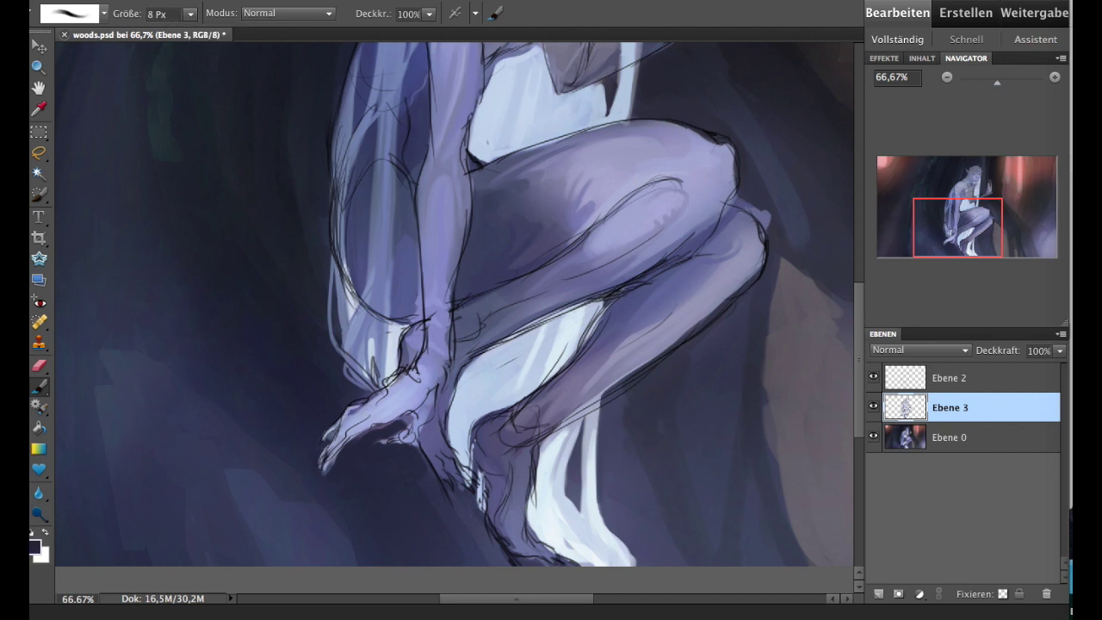
left_click(332, 437, "alt")
left_click(354, 456, "alt")
left_click(376, 401, "alt")
mouse_move(365, 403)
left_mouse_down()
mouse_move(353, 405)
mouse_move(402, 373)
left_mouse_up()
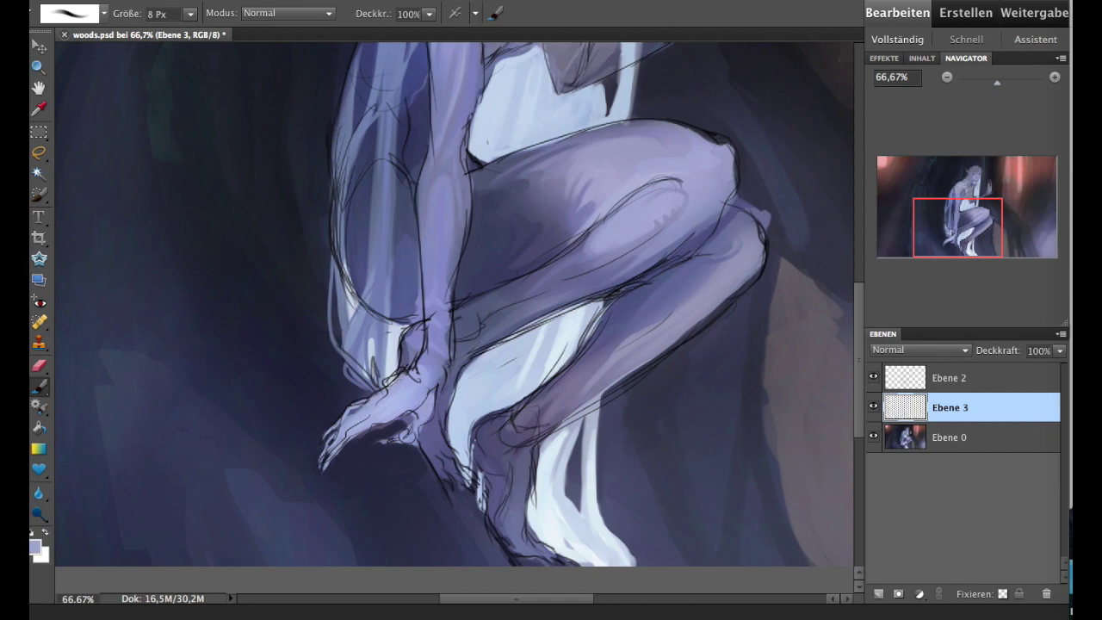
left_click_drag(983, 253, 999, 217)
key("bracketright")
key("bracketright")
key("bracketright")
- Paint dark strokes on the raised hand's fingers, wrist and forearm with a 22 px brush
left_click(641, 165, "alt")
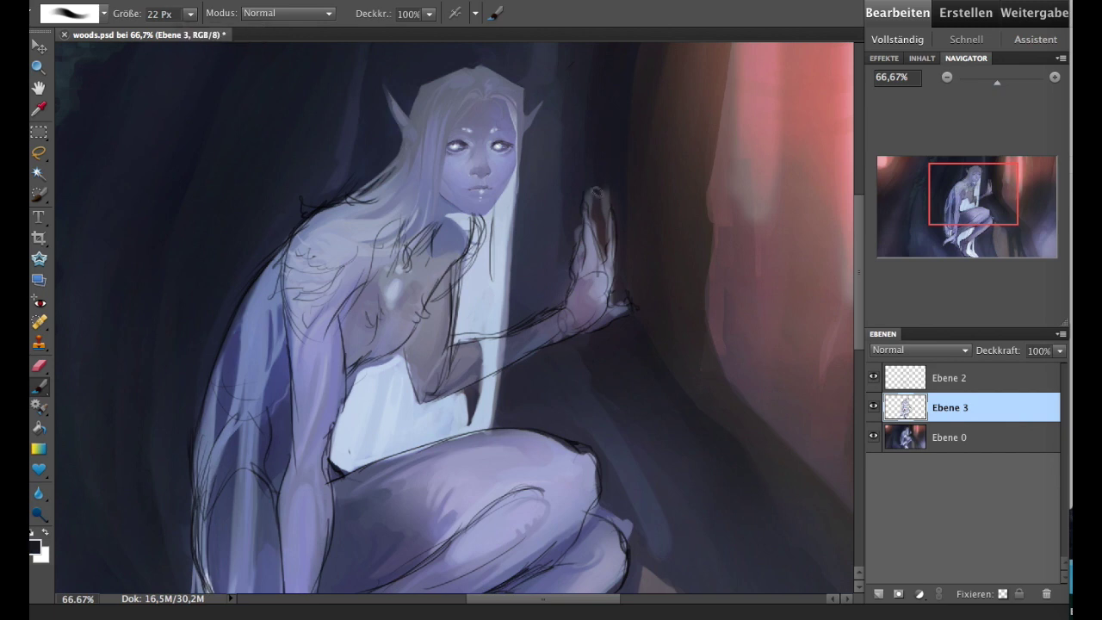
mouse_move(597, 182)
left_mouse_down()
mouse_move(597, 232)
mouse_move(622, 246)
left_mouse_up()
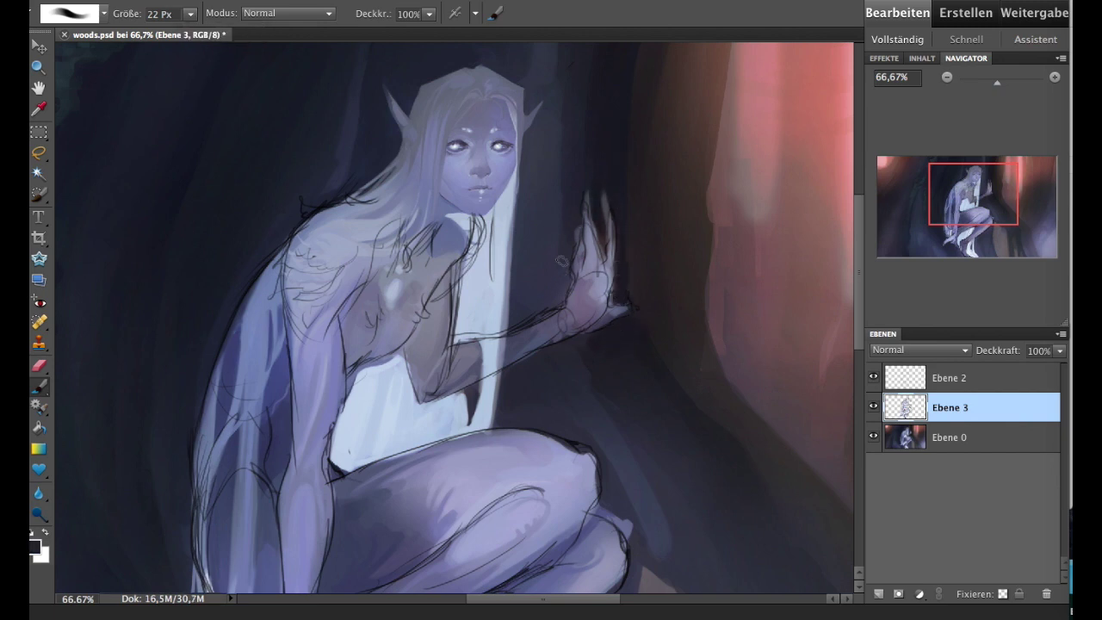
left_click_drag(562, 261, 562, 283)
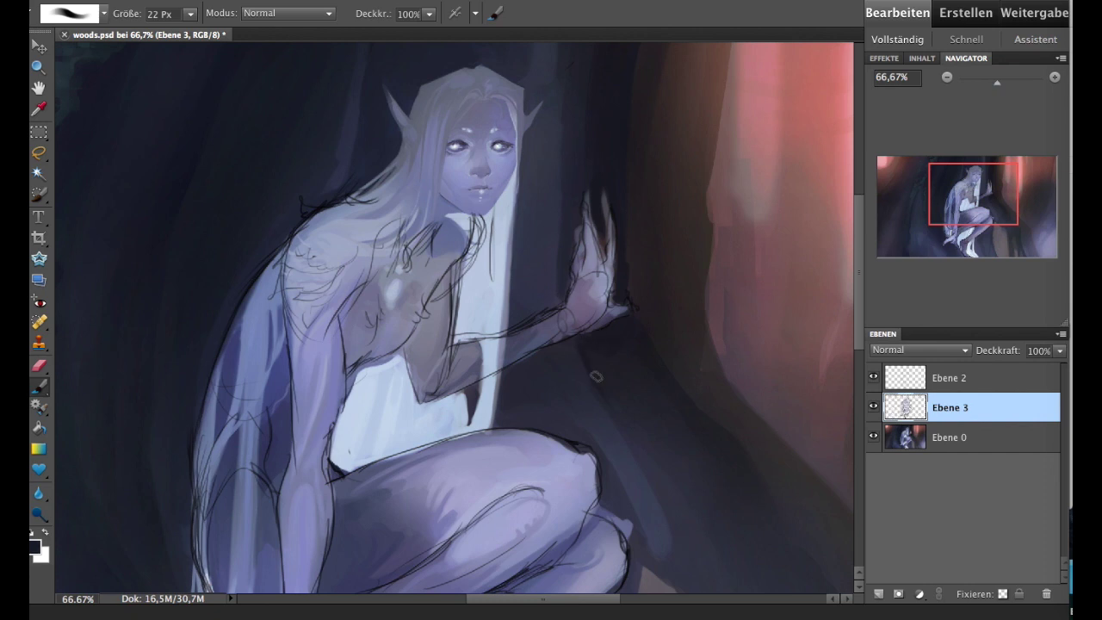
- With a 15 px brush, add light strokes on the raised hand and near the thumb
key("bracketleft")
key("bracketleft")
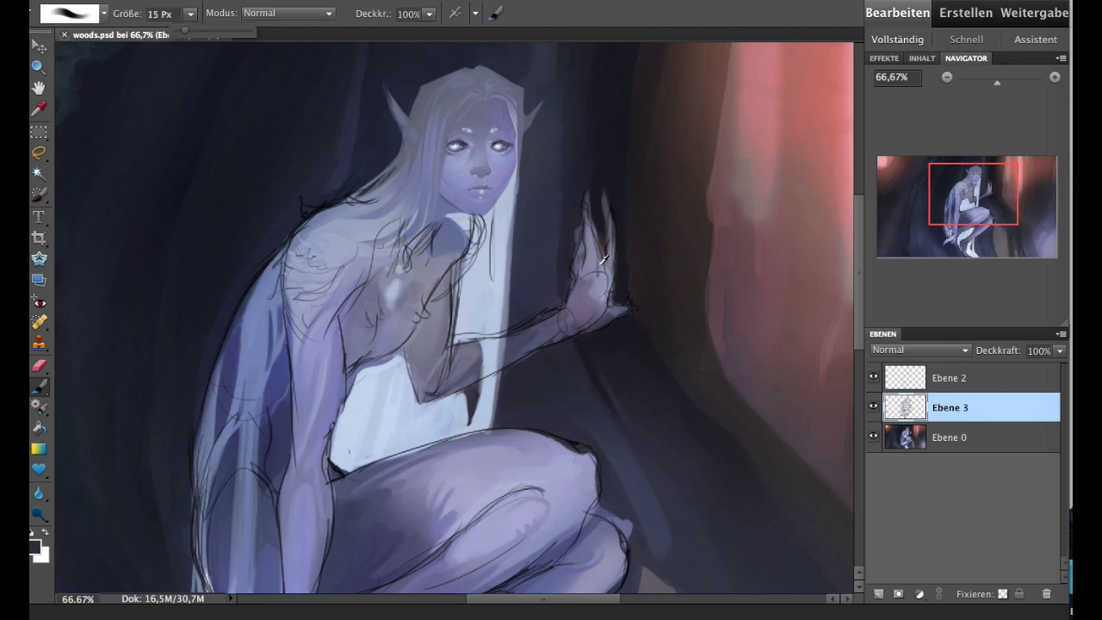
left_click(591, 274, "alt")
left_click_drag(590, 272, 589, 289)
mouse_move(589, 209)
left_mouse_down()
mouse_move(609, 272)
mouse_move(603, 263)
mouse_move(580, 298)
left_mouse_up()
left_click(602, 241, "alt")
left_click(596, 284, "alt")
mouse_move(594, 301)
left_mouse_down()
mouse_move(584, 307)
mouse_move(596, 316)
left_mouse_up()
left_click(556, 332, "alt")
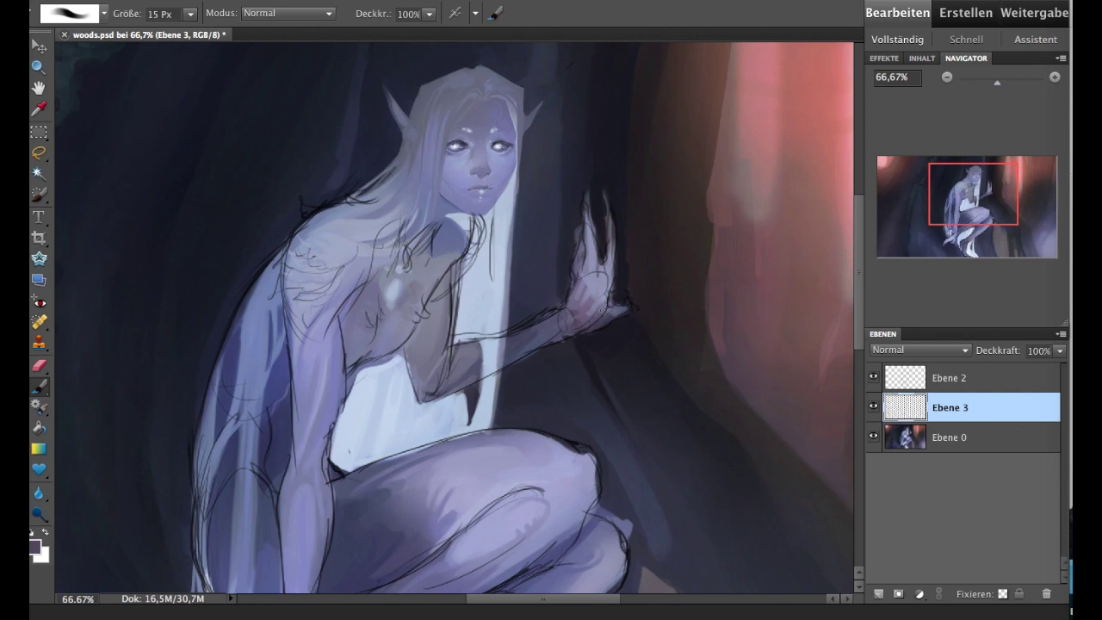
key("ctrl+minus")
key("ctrl+minus")
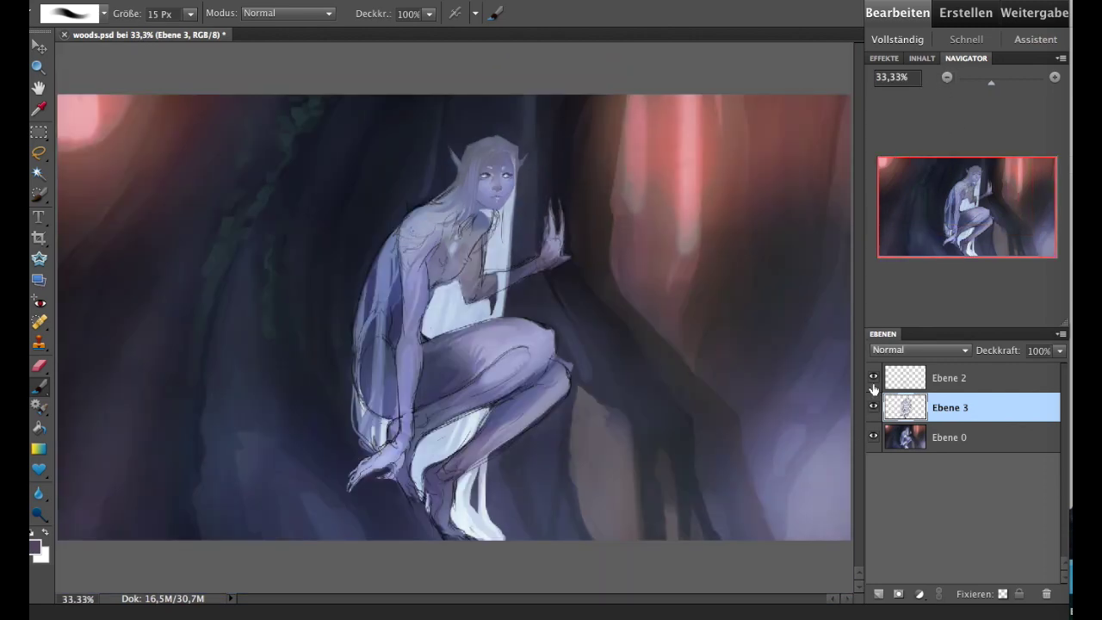
- Hide the Ebene 2 sketch and paint over the dark spot on the thigh at 100% zoom
left_click(872, 378)
key("ctrl+alt+0")
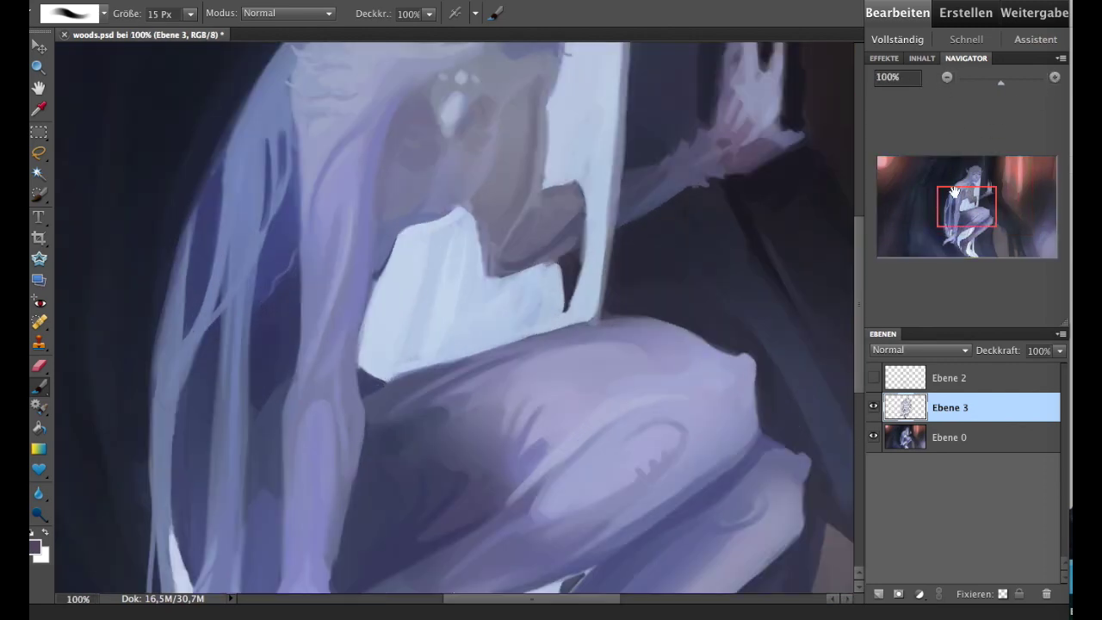
scroll(614, 295, "down", 5)
left_click_drag(615, 295, 598, 306)
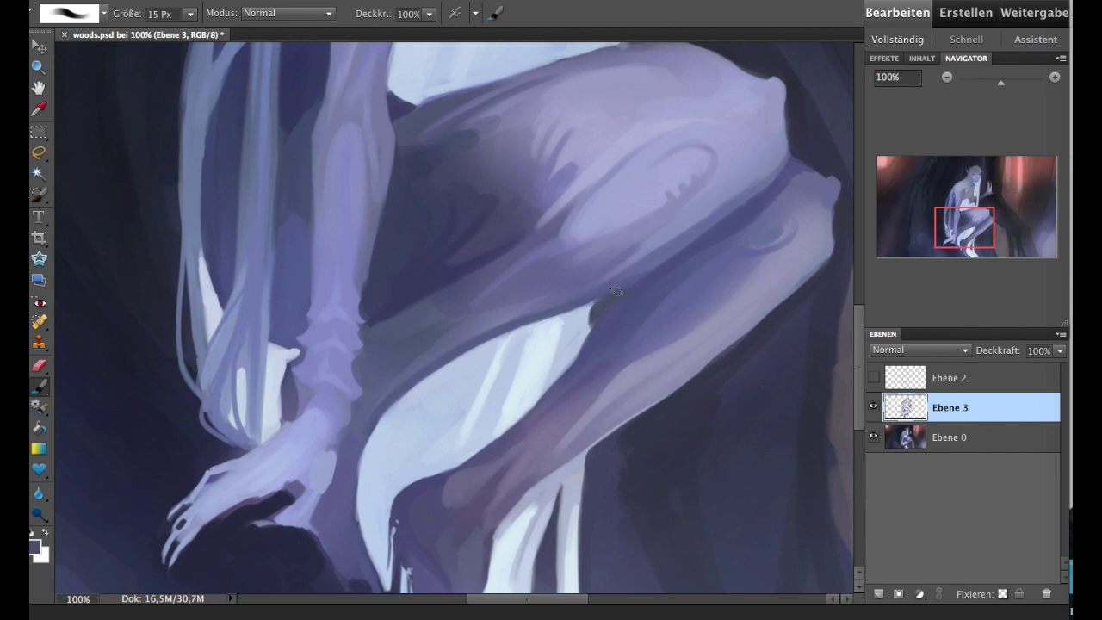
- Mirror the painting back horizontally, briefly hiding Ebene 3 to compare
key("ctrl+minus")
key("ctrl+minus")
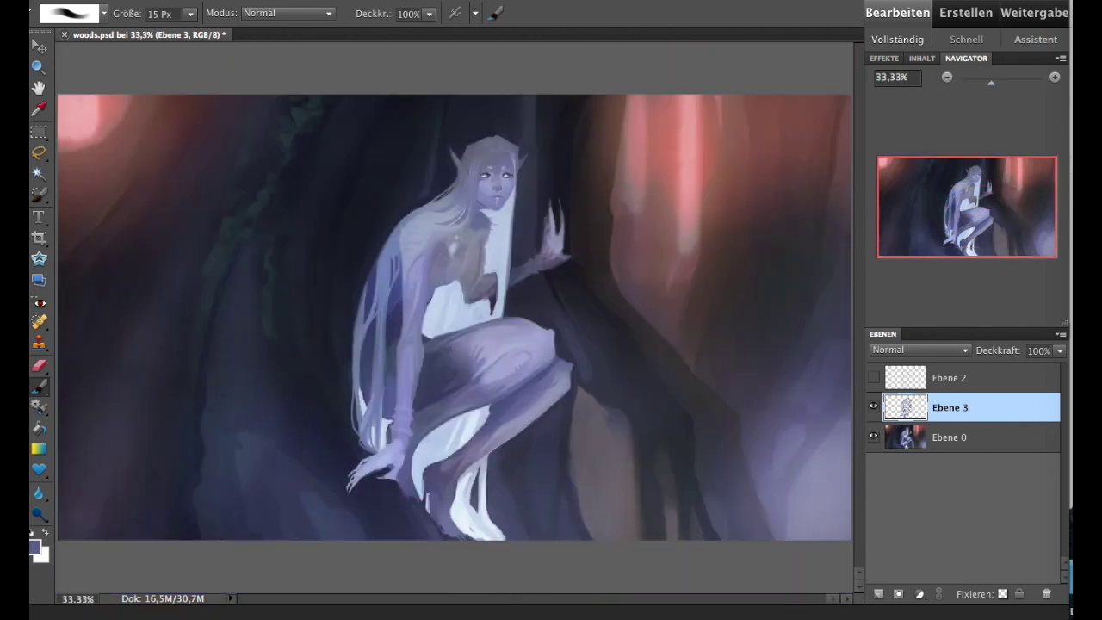
left_click(655, 53)
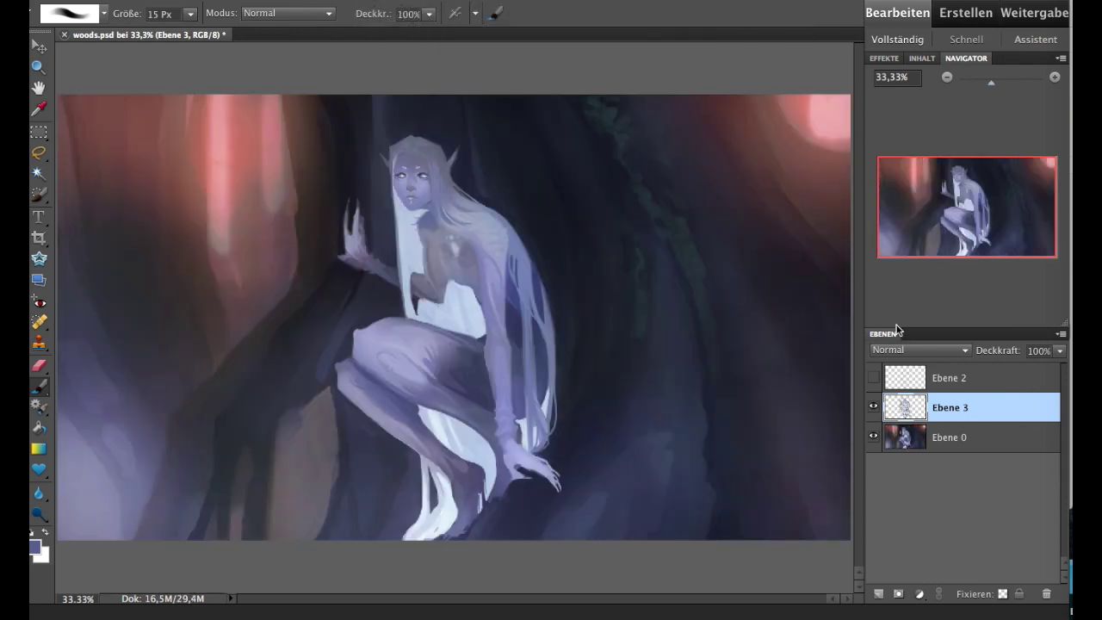
left_click(873, 407)
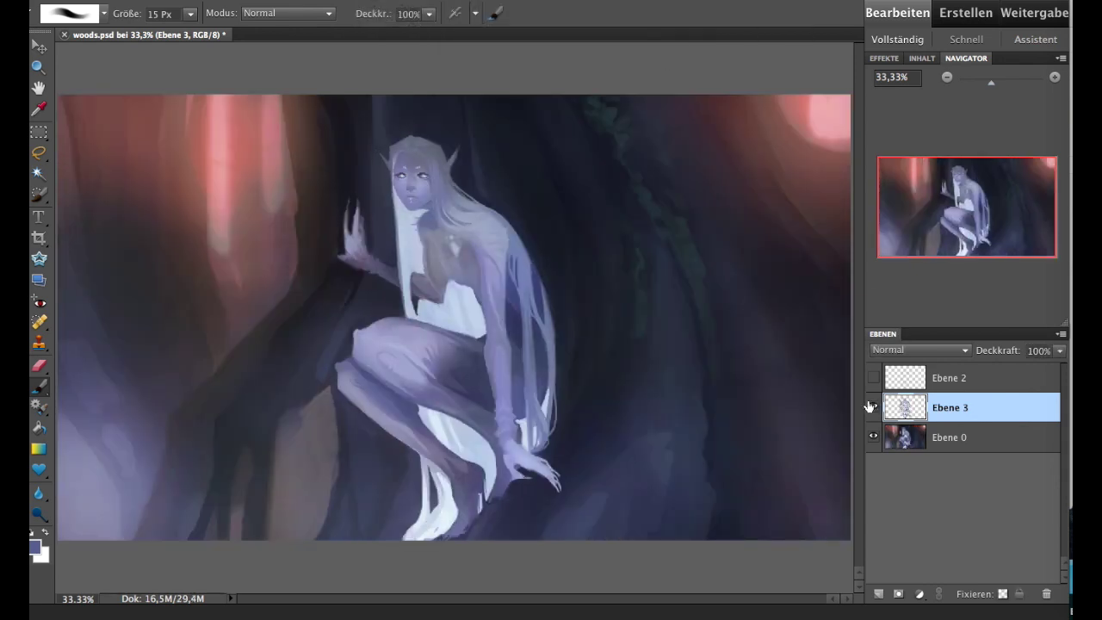